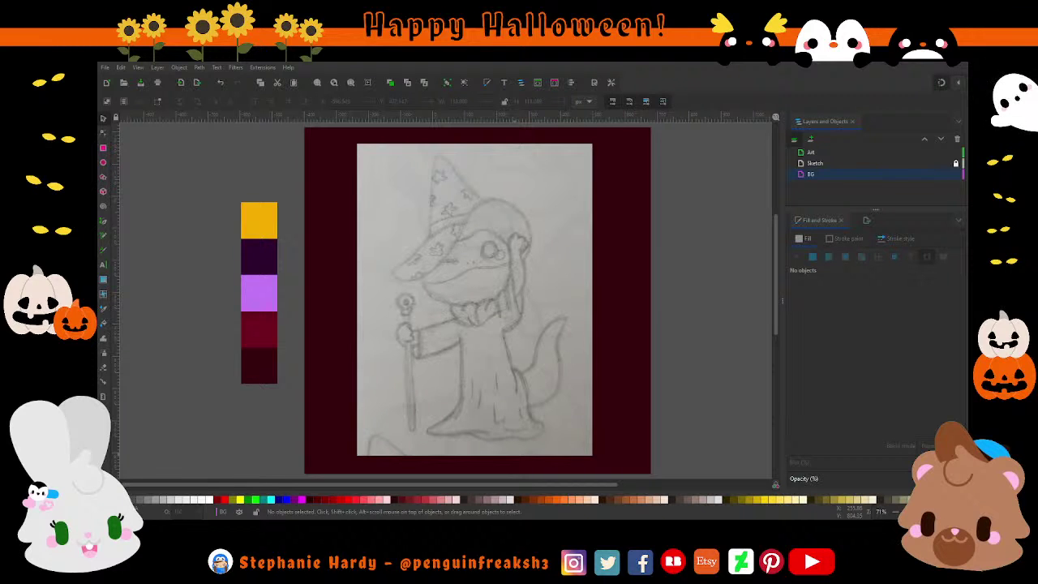
- Make the Art layer the drawing target and zoom in on the lizard's head
{"action": "left_click", "coordinate": [556, 284]}
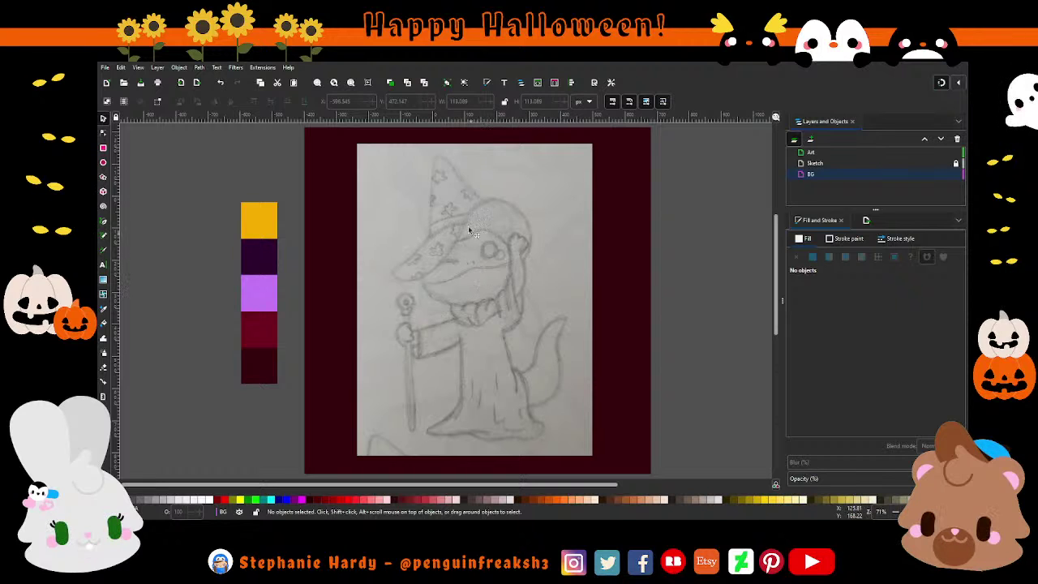
{"action": "mouse_move", "coordinate": [860, 175]}
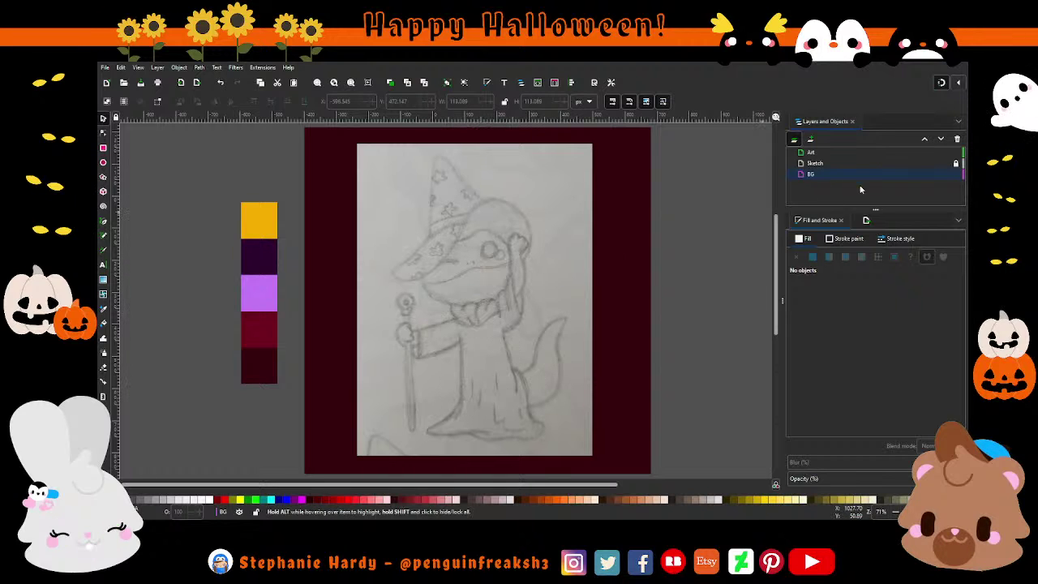
{"action": "left_click", "coordinate": [825, 152]}
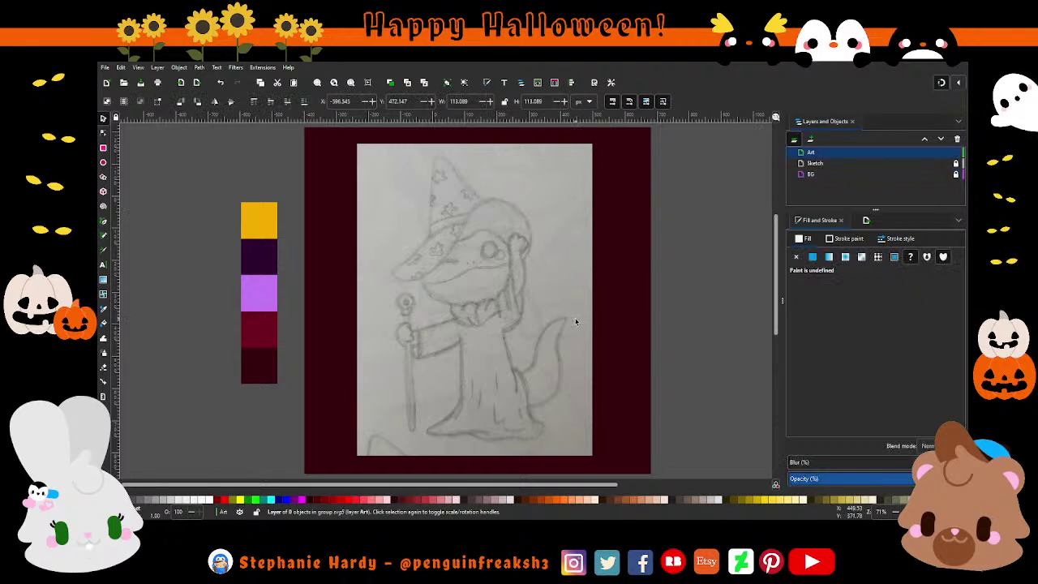
{"action": "scroll", "coordinate": [446, 291], "scroll_direction": "up", "scroll_amount": 1}
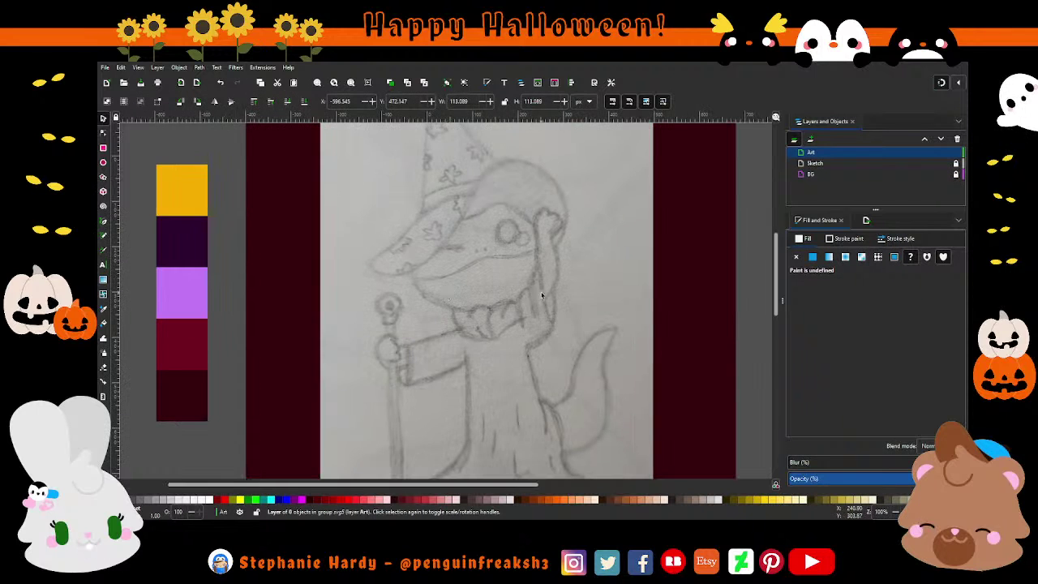
{"action": "scroll", "coordinate": [528, 232], "scroll_direction": "up", "scroll_amount": 1}
{"action": "scroll", "coordinate": [527, 319], "scroll_direction": "up", "scroll_amount": 2}
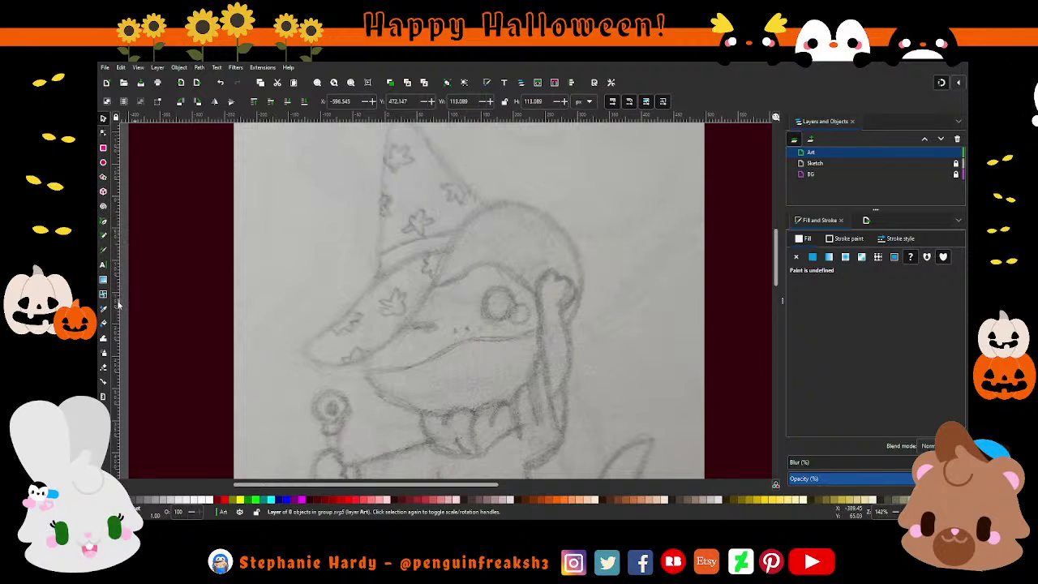
- Draw a dark circle and position it over the lizard's eye
{"action": "left_click", "coordinate": [103, 222]}
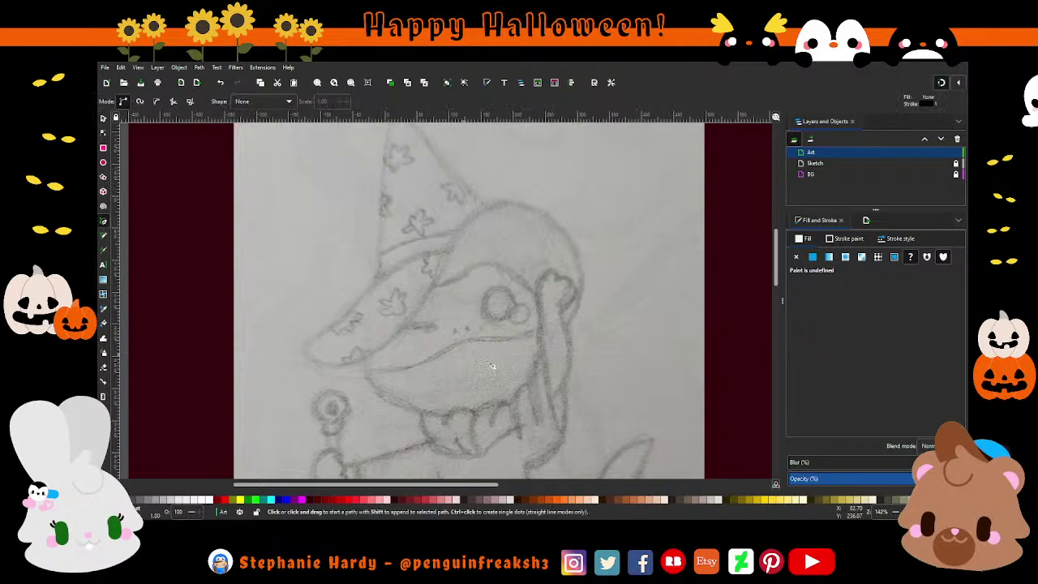
{"action": "scroll", "coordinate": [547, 369], "scroll_direction": "down", "scroll_amount": 2}
{"action": "scroll", "coordinate": [465, 240], "scroll_direction": "up", "scroll_amount": 1}
{"action": "scroll", "coordinate": [379, 257], "scroll_direction": "up", "scroll_amount": 1, "text": "ctrl"}
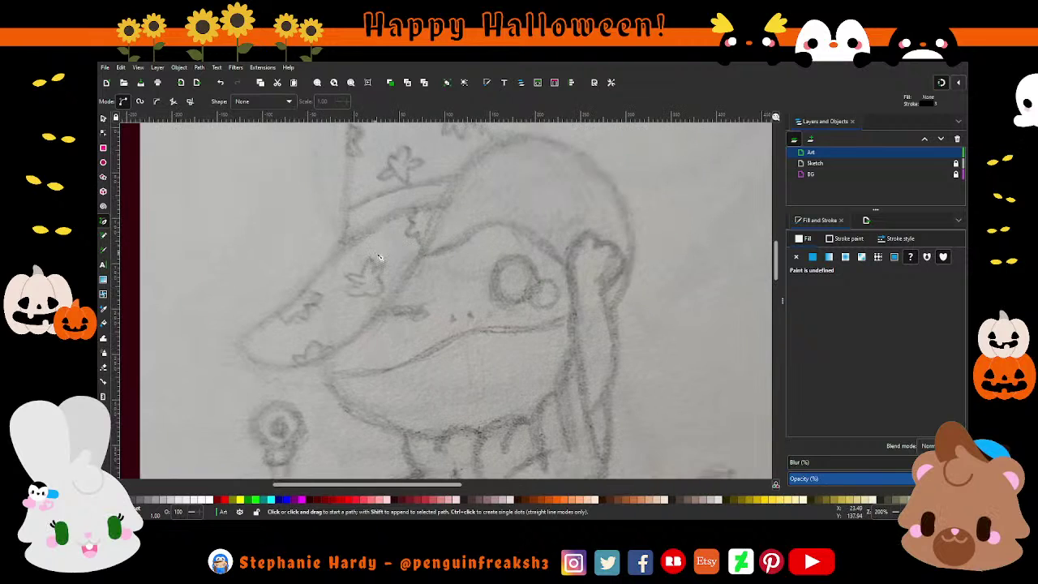
{"action": "left_click", "coordinate": [103, 162]}
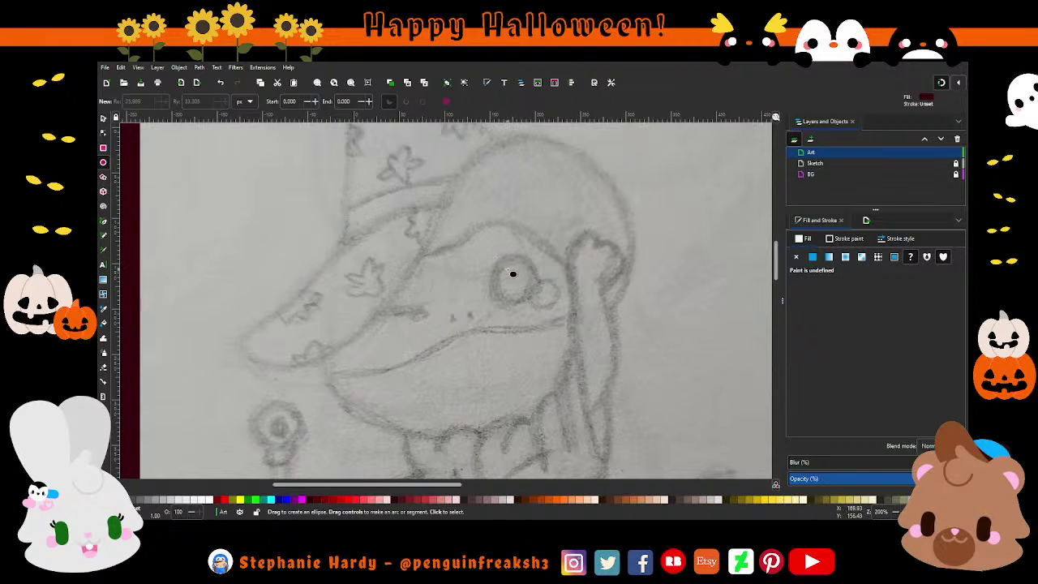
{"action": "left_click_drag", "start_coordinate": [492, 257], "coordinate": [542, 307]}
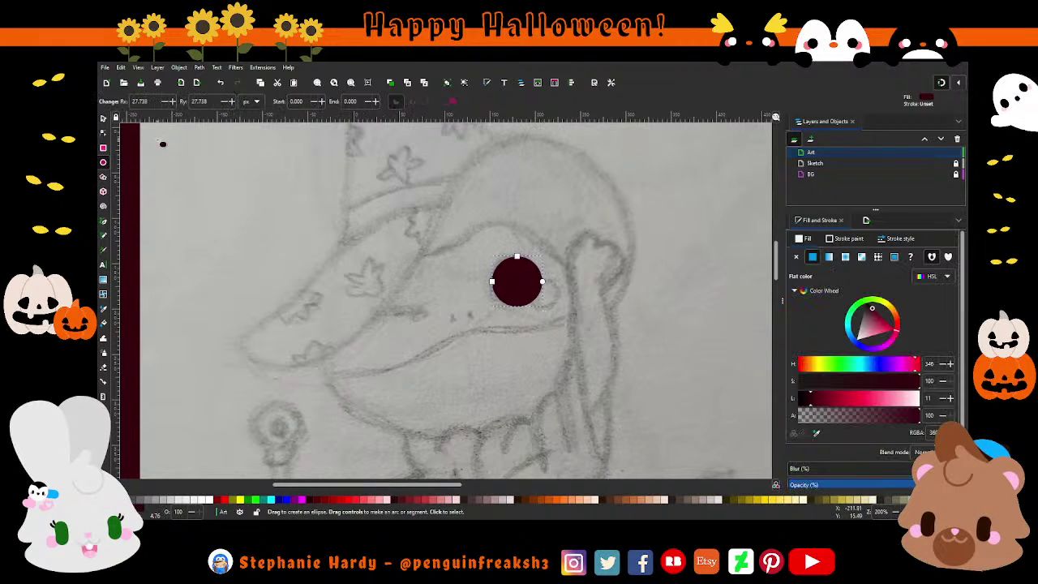
{"action": "key", "text": "s"}
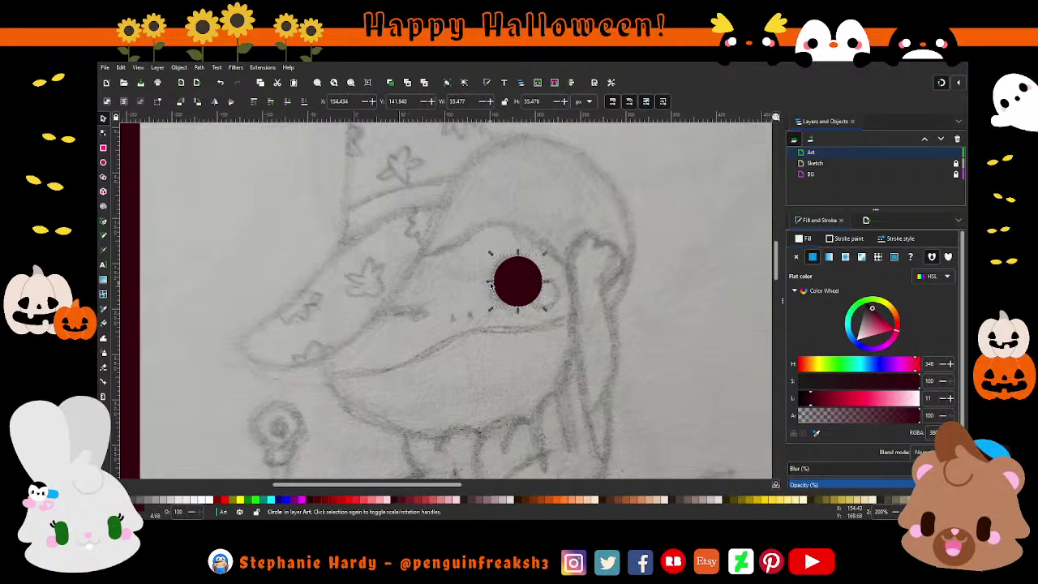
{"action": "mouse_move", "coordinate": [521, 281]}
{"action": "left_mouse_down"}
{"action": "mouse_move", "coordinate": [519, 290]}
{"action": "mouse_move", "coordinate": [491, 262]}
{"action": "left_mouse_up"}
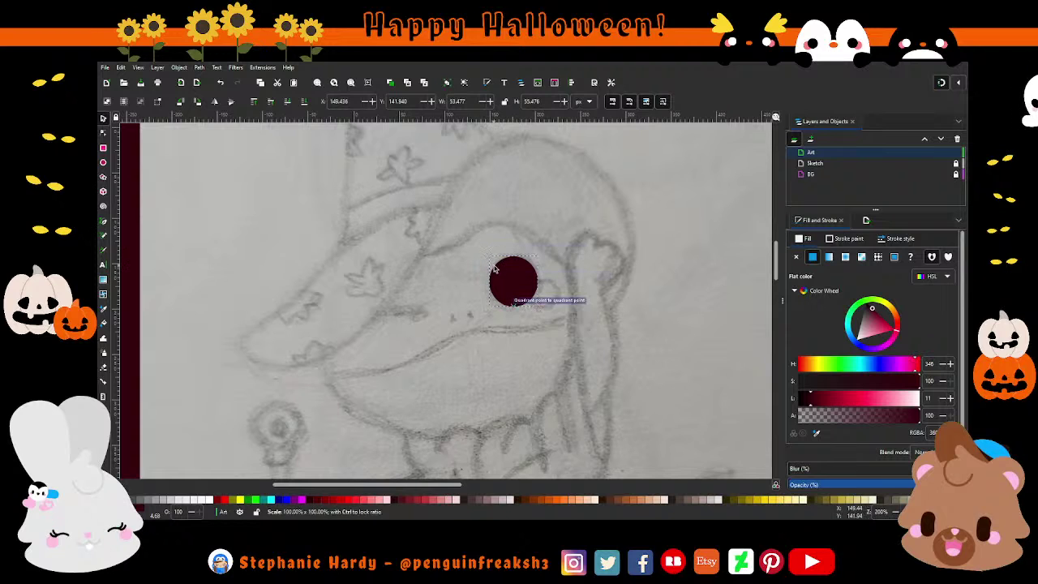
- Duplicate the circle, shrink it down-right, and fill it with the lighter maroon swatch
{"action": "left_click", "coordinate": [514, 283]}
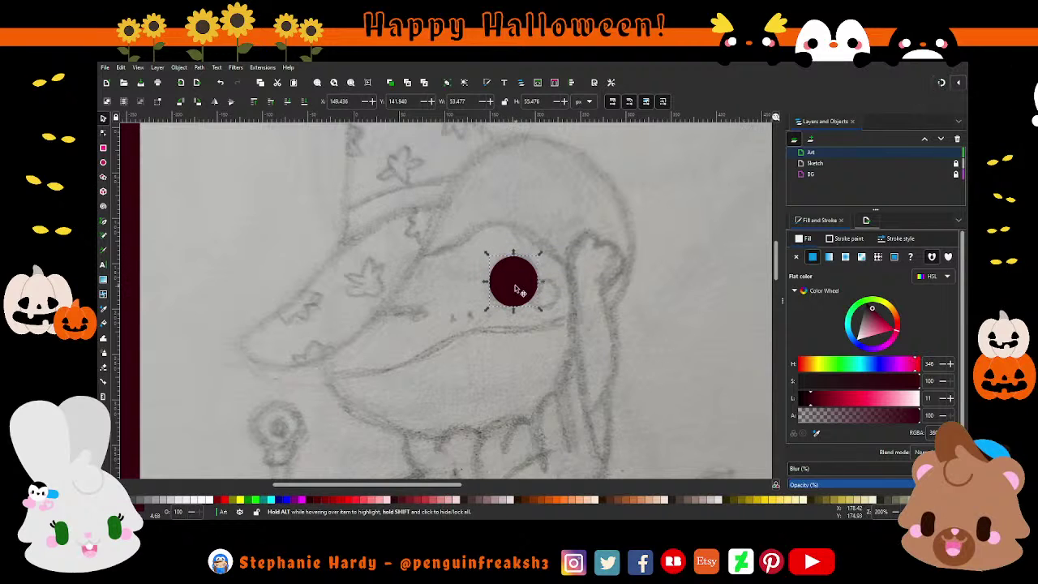
{"action": "key", "text": "ctrl+d"}
{"action": "mouse_move", "coordinate": [514, 282]}
{"action": "left_mouse_down"}
{"action": "mouse_move", "coordinate": [549, 298]}
{"action": "mouse_move", "coordinate": [564, 285]}
{"action": "mouse_move", "coordinate": [545, 289]}
{"action": "left_mouse_up"}
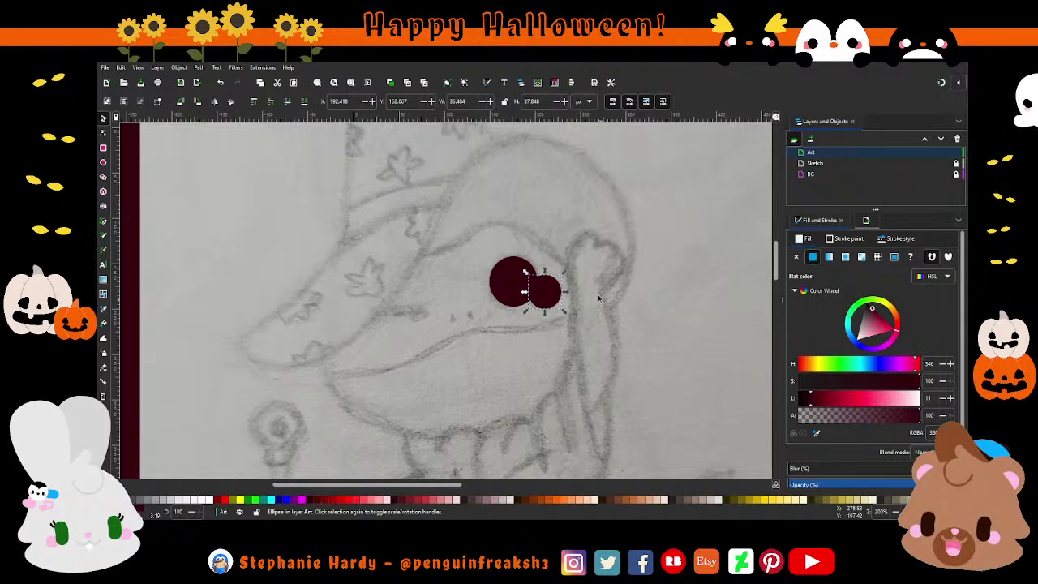
{"action": "scroll", "coordinate": [598, 299], "scroll_direction": "down", "scroll_amount": 1}
{"action": "scroll", "coordinate": [598, 299], "scroll_direction": "down", "scroll_amount": 1}
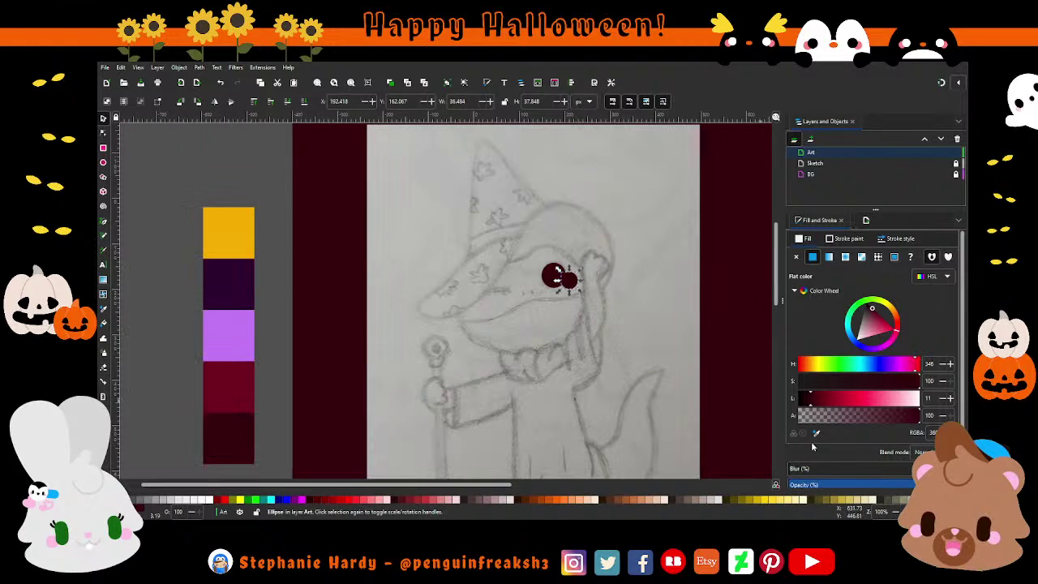
{"action": "key", "text": "d"}
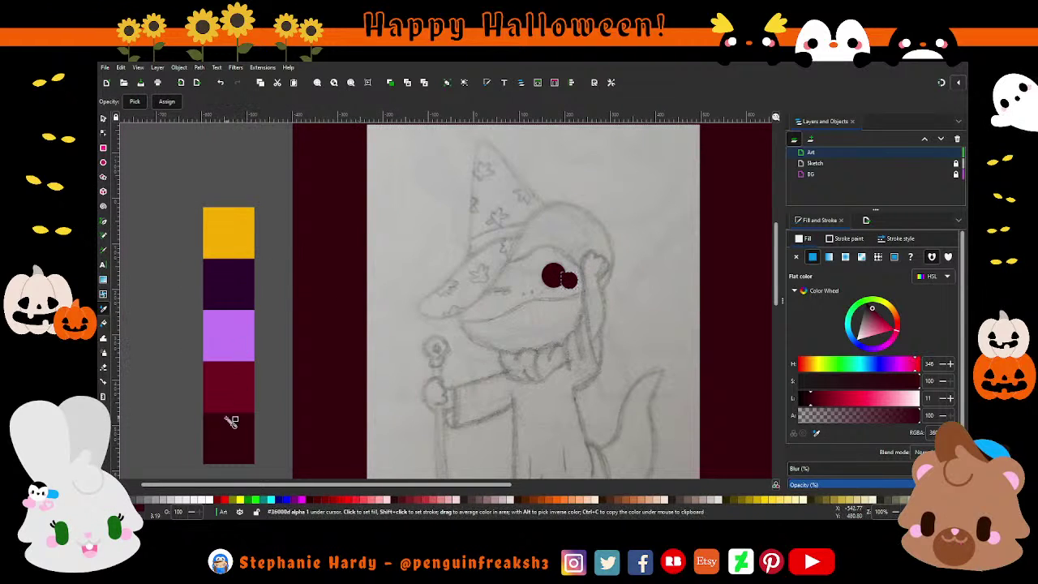
{"action": "left_click", "coordinate": [213, 392]}
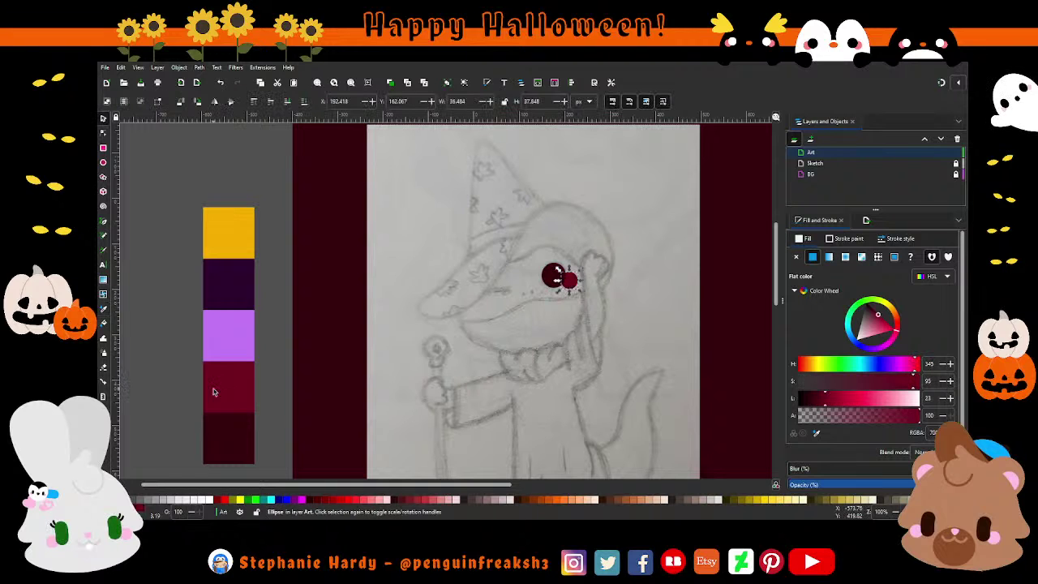
{"action": "key", "text": "Escape"}
{"action": "scroll", "coordinate": [454, 357], "scroll_direction": "down", "scroll_amount": 1}
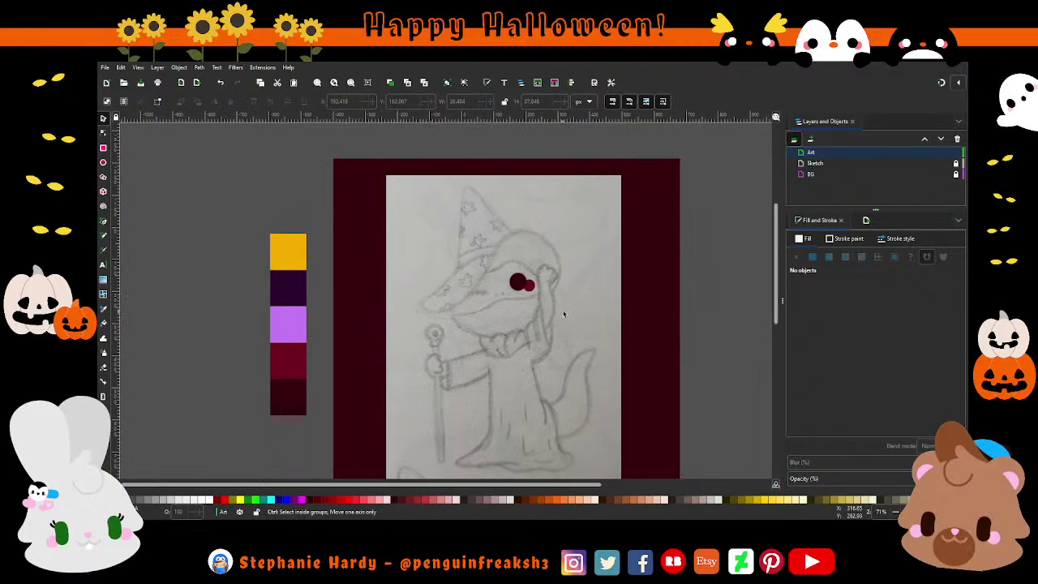
- Trace a closed pen outline around the lizard's head
{"action": "scroll", "coordinate": [544, 268], "scroll_direction": "up", "scroll_amount": 1}
{"action": "scroll", "coordinate": [544, 268], "scroll_direction": "up", "scroll_amount": 1}
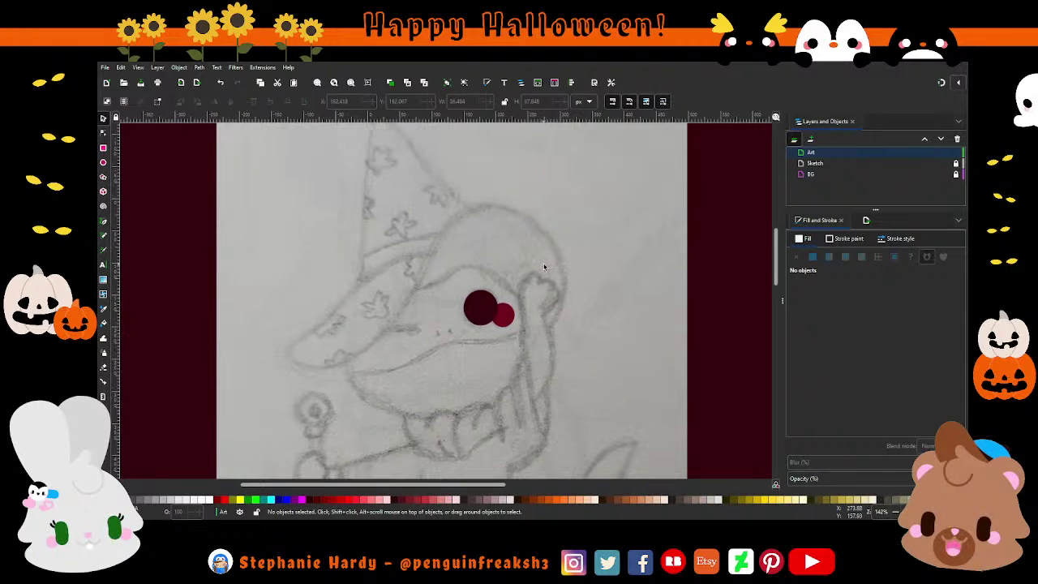
{"action": "left_click", "coordinate": [103, 225]}
{"action": "scroll", "coordinate": [485, 341], "scroll_direction": "down", "scroll_amount": 1}
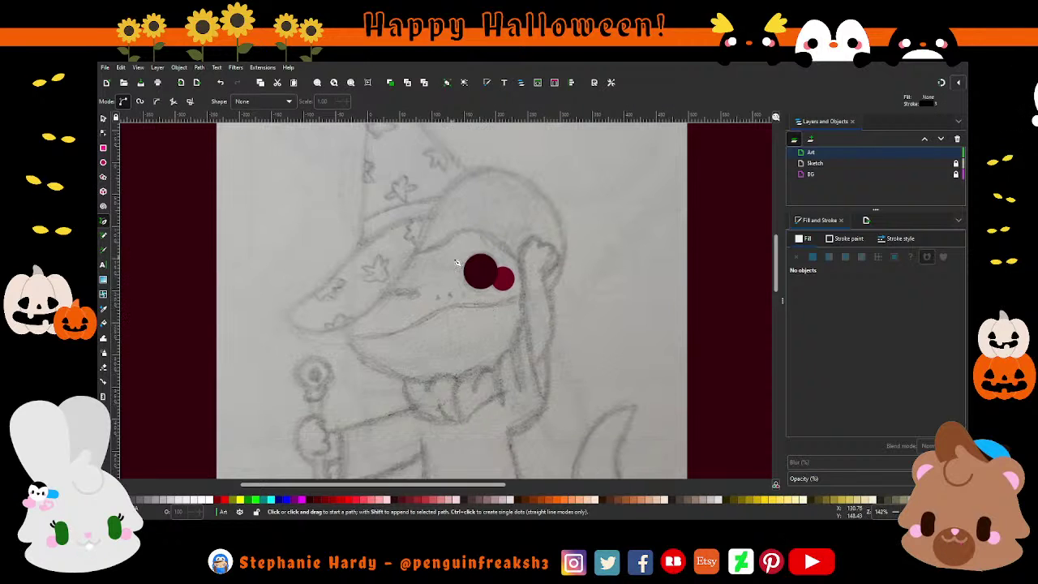
{"action": "scroll", "coordinate": [428, 222], "scroll_direction": "down", "scroll_amount": 1}
{"action": "left_click", "coordinate": [413, 218]}
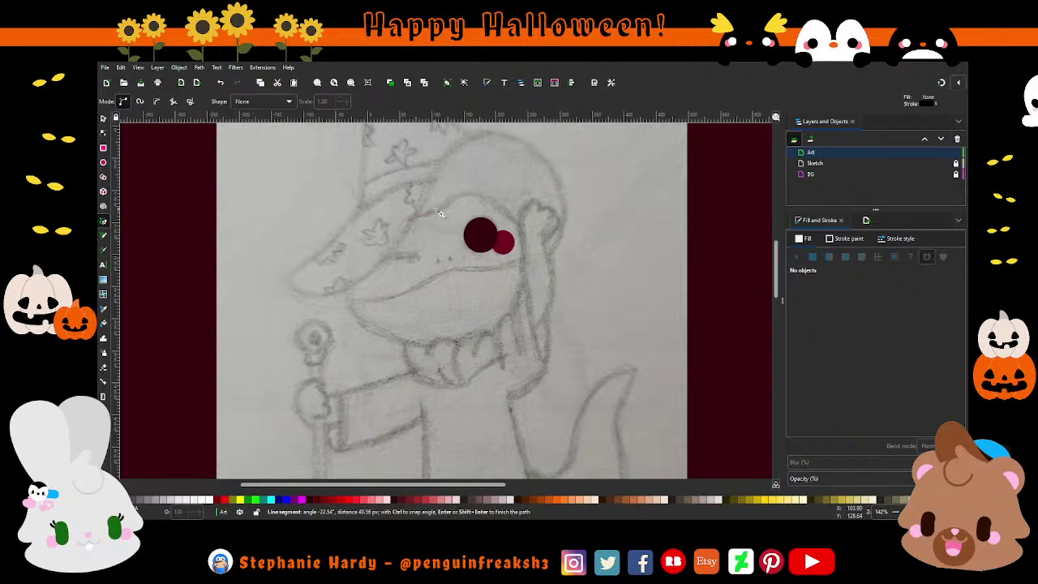
{"action": "left_click", "coordinate": [467, 193]}
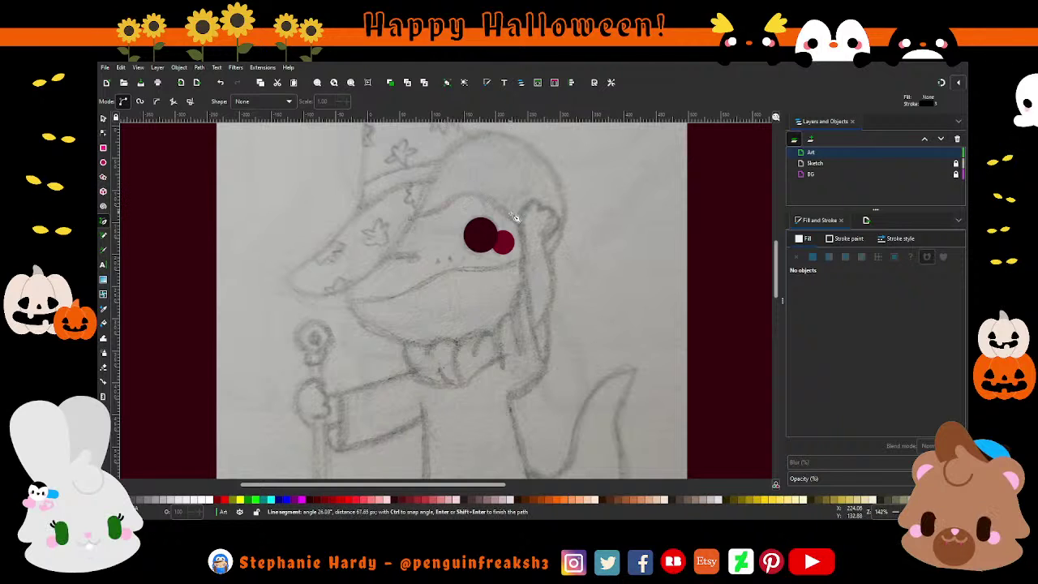
{"action": "left_click", "coordinate": [509, 219]}
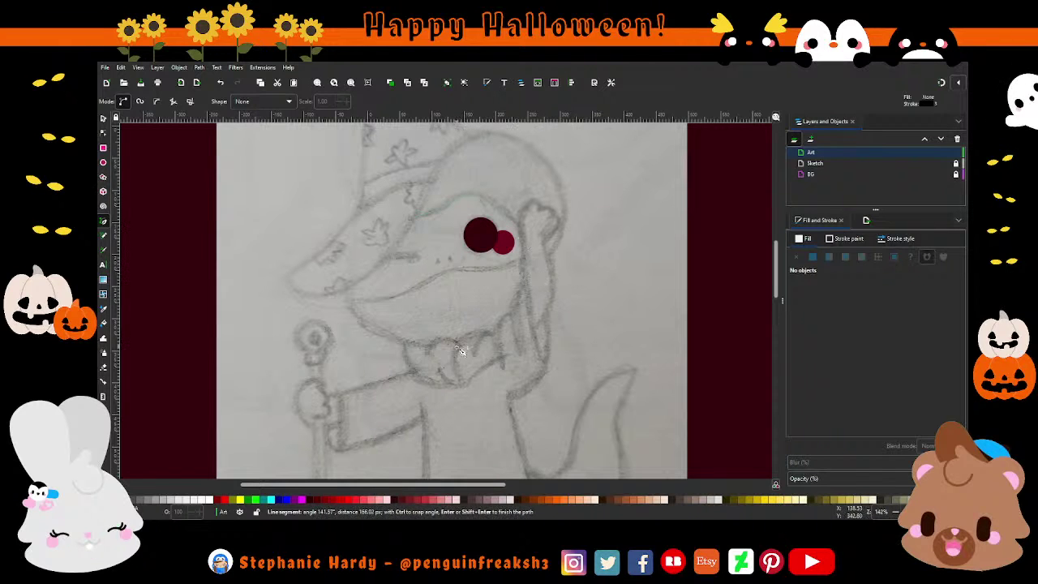
{"action": "left_click", "coordinate": [354, 306]}
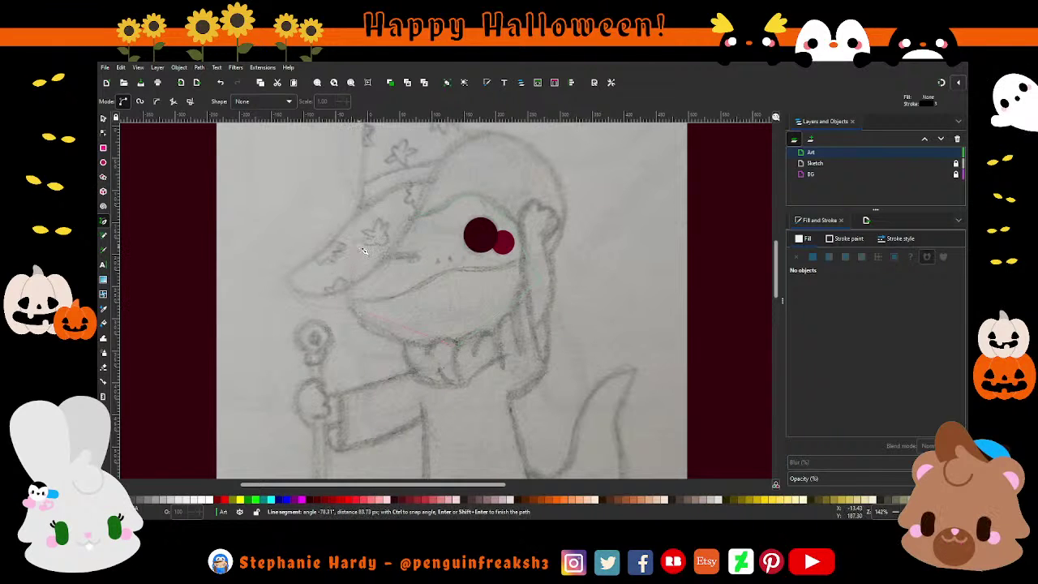
{"action": "left_click", "coordinate": [367, 219]}
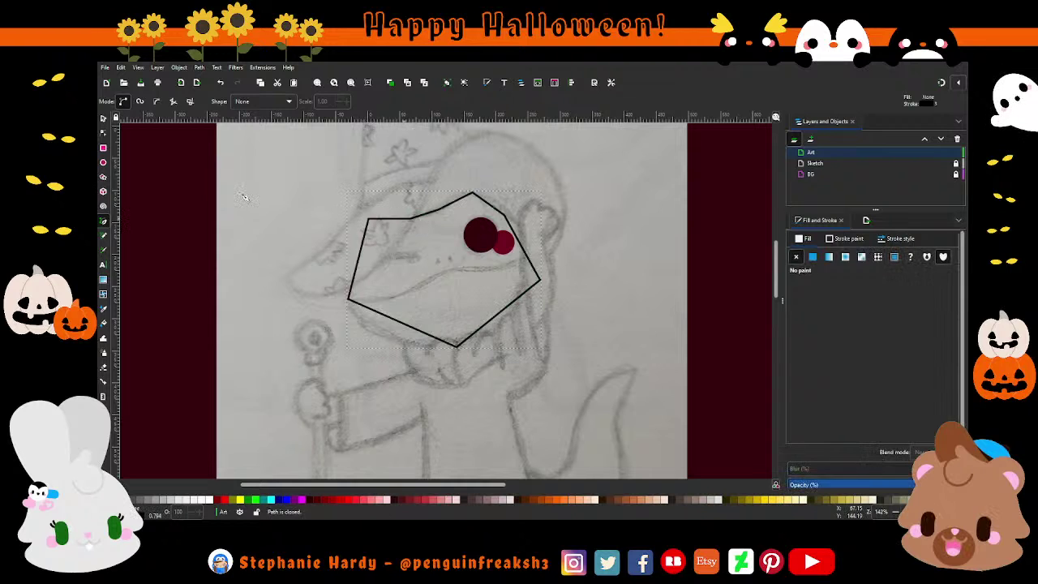
- Make the top and right nodes smooth and reshape the head's top and right curves
{"action": "left_click", "coordinate": [103, 133]}
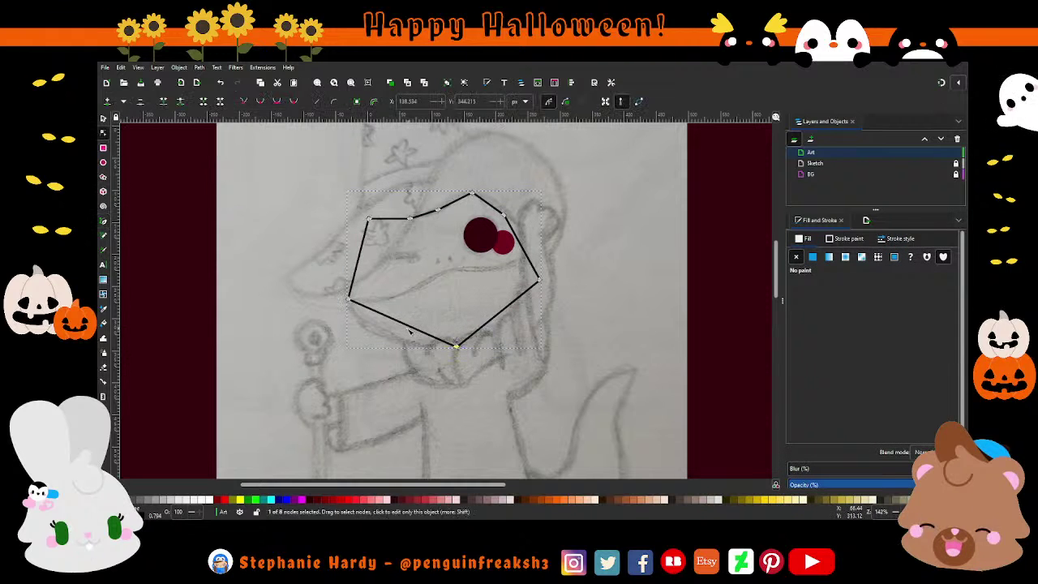
{"action": "left_click", "coordinate": [539, 281], "text": "shift"}
{"action": "left_click", "coordinate": [471, 194], "text": "shift"}
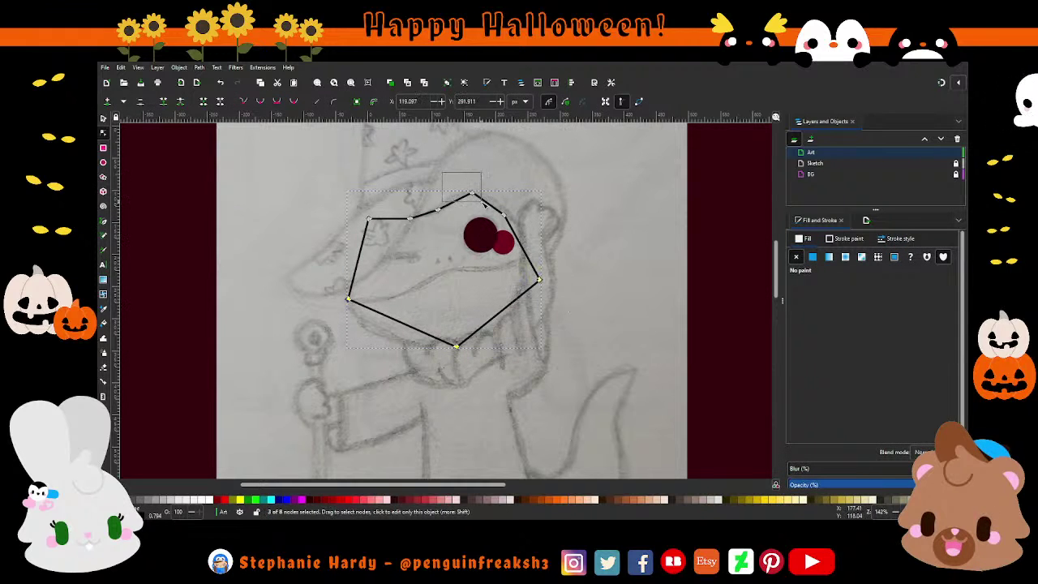
{"action": "left_click", "coordinate": [278, 103]}
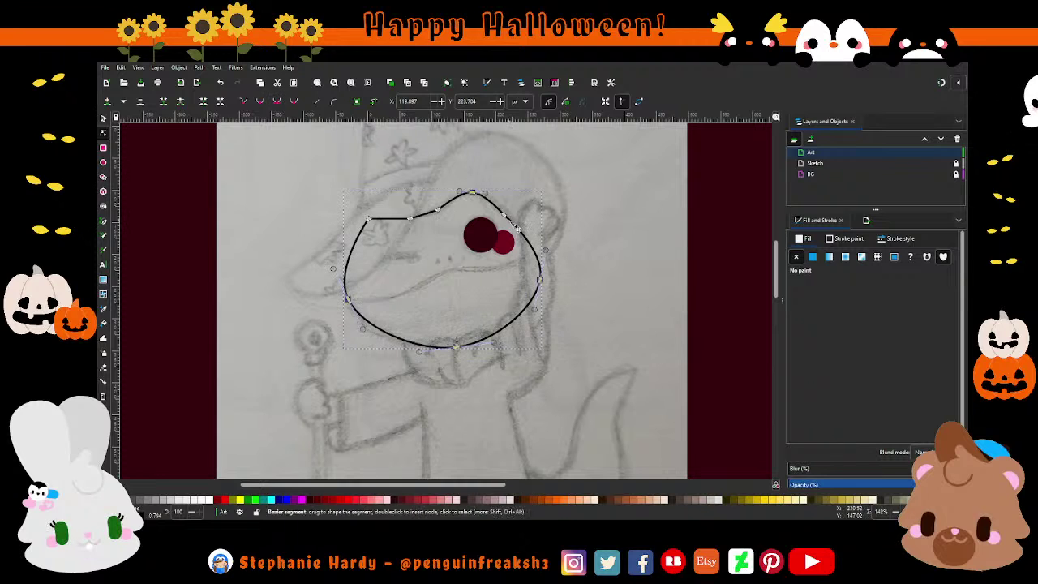
{"action": "left_click", "coordinate": [472, 193]}
{"action": "left_click_drag", "start_coordinate": [466, 193], "coordinate": [457, 194]}
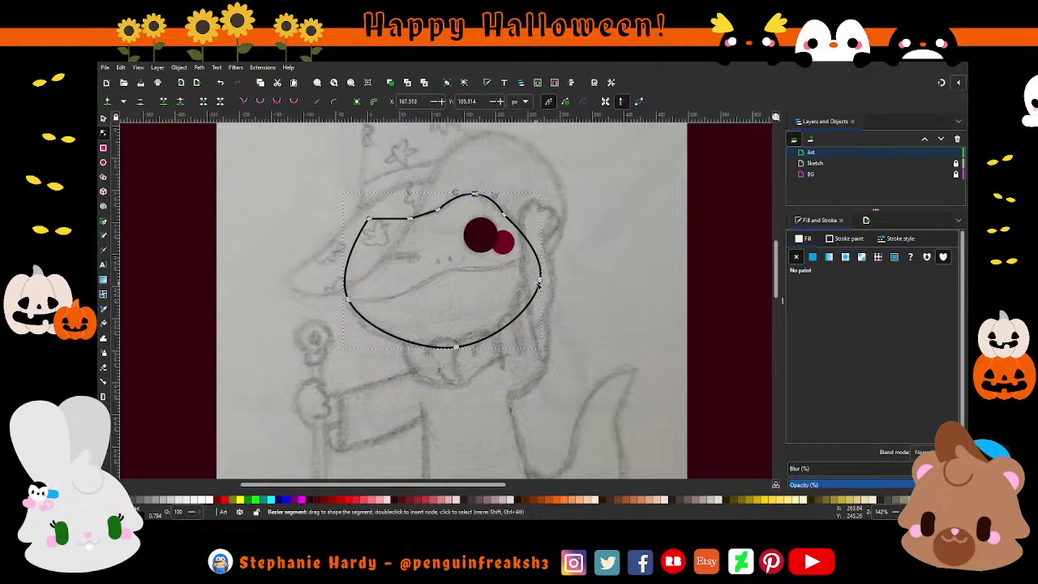
{"action": "left_click_drag", "start_coordinate": [545, 253], "coordinate": [542, 241]}
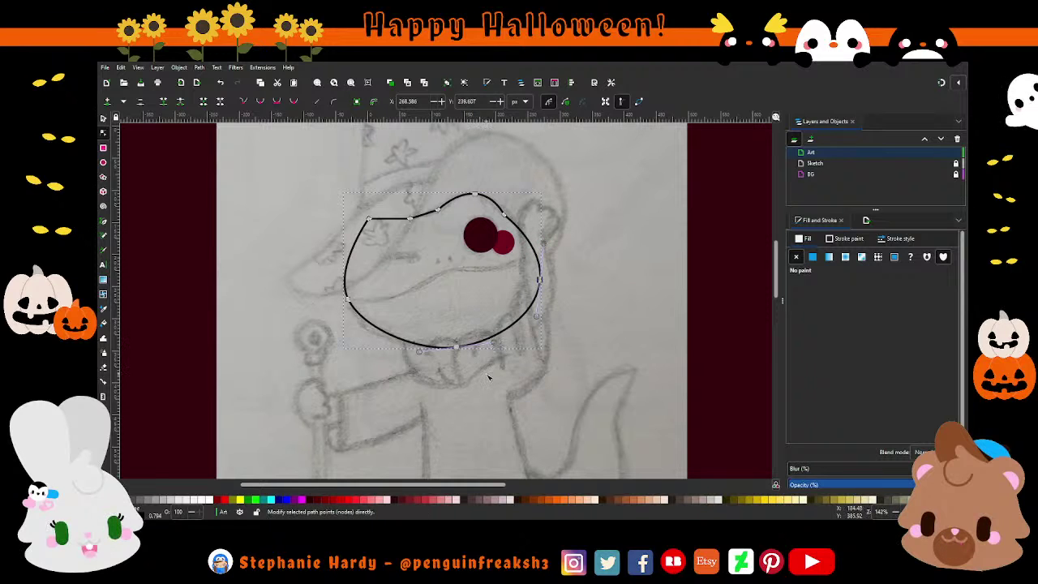
- Reshape the jaw, lower-left and upper-left curves of the head outline
{"action": "left_click", "coordinate": [456, 347]}
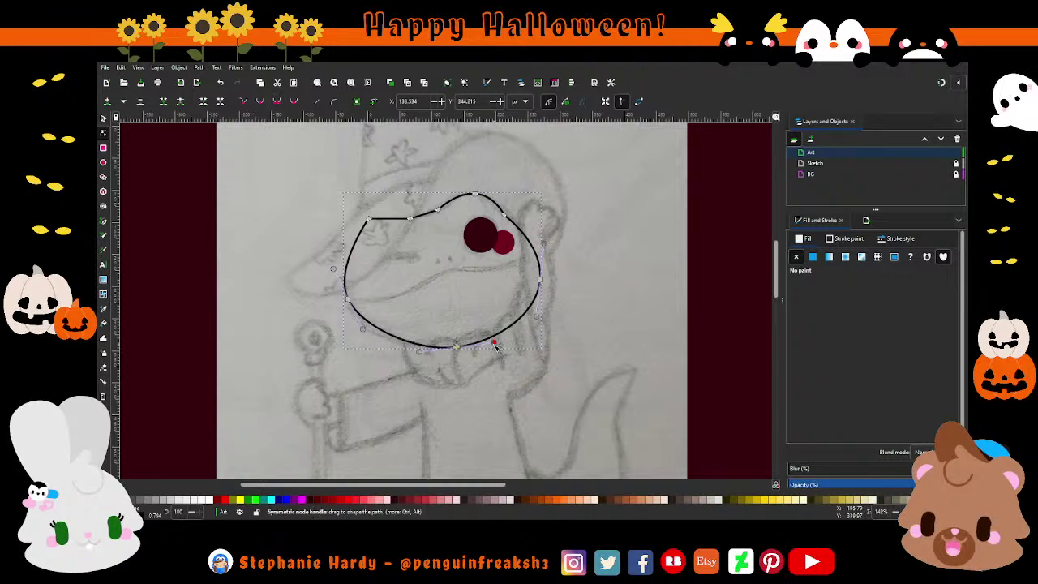
{"action": "left_click_drag", "start_coordinate": [498, 343], "coordinate": [505, 339]}
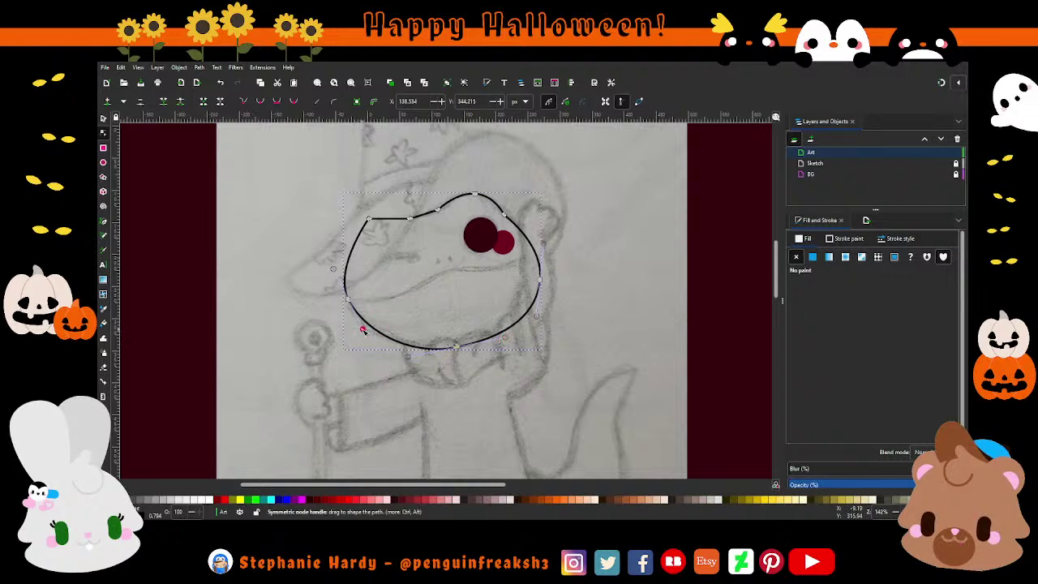
{"action": "left_click_drag", "start_coordinate": [362, 330], "coordinate": [360, 347]}
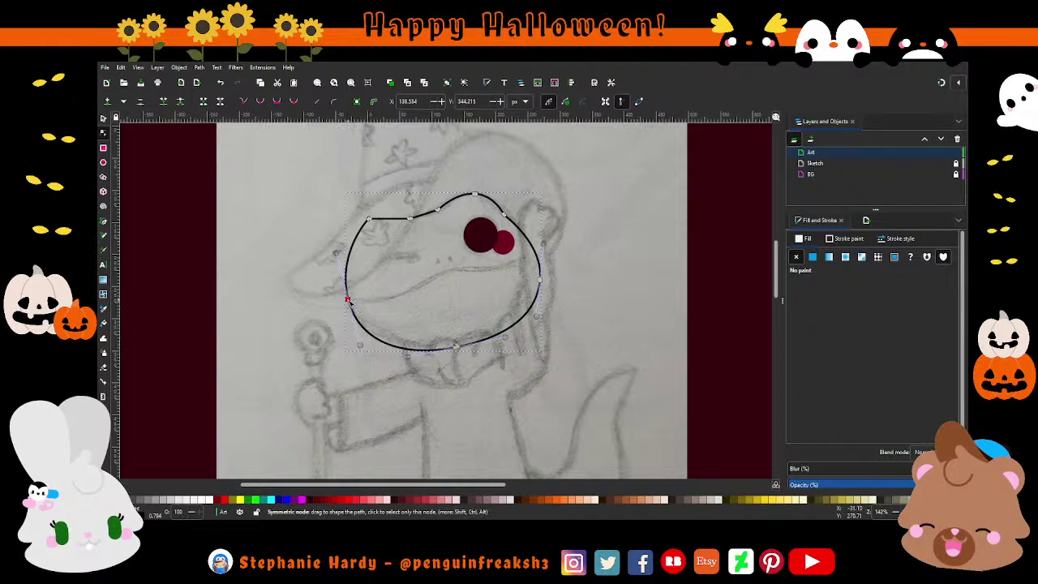
{"action": "left_click_drag", "start_coordinate": [337, 253], "coordinate": [335, 265]}
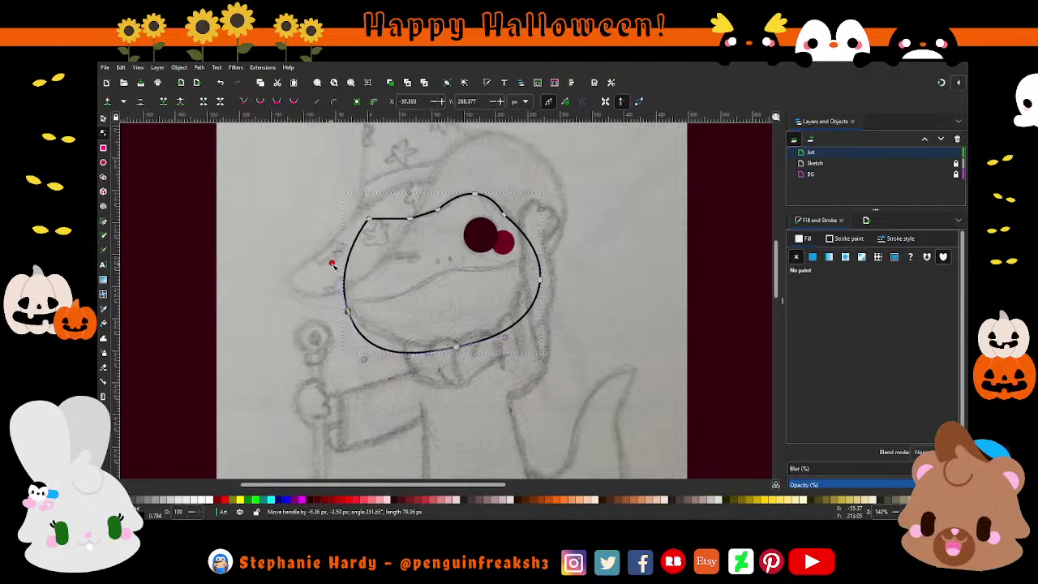
{"action": "left_click_drag", "start_coordinate": [349, 313], "coordinate": [343, 312]}
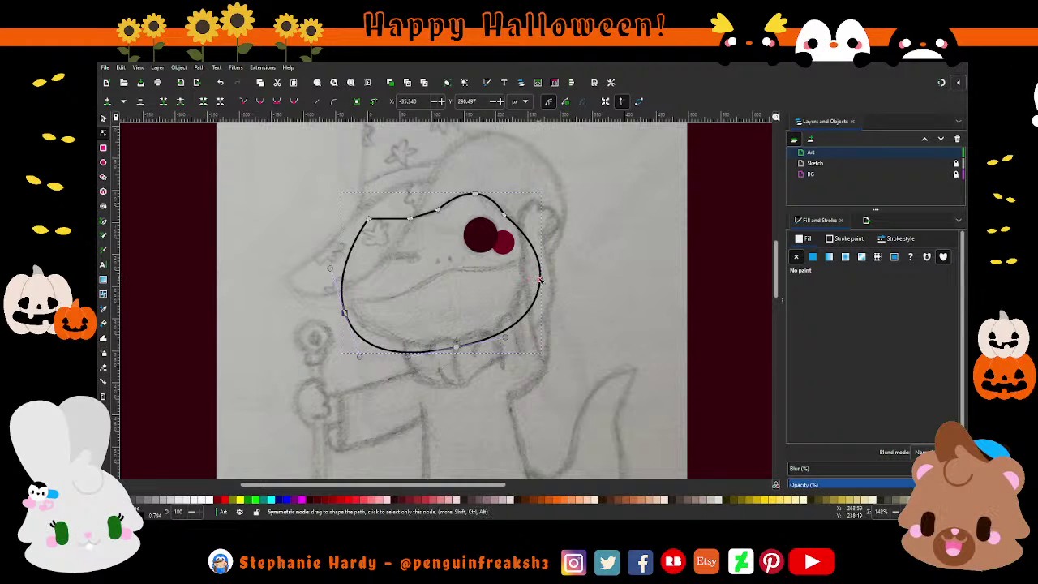
{"action": "left_click_drag", "start_coordinate": [540, 280], "coordinate": [534, 278]}
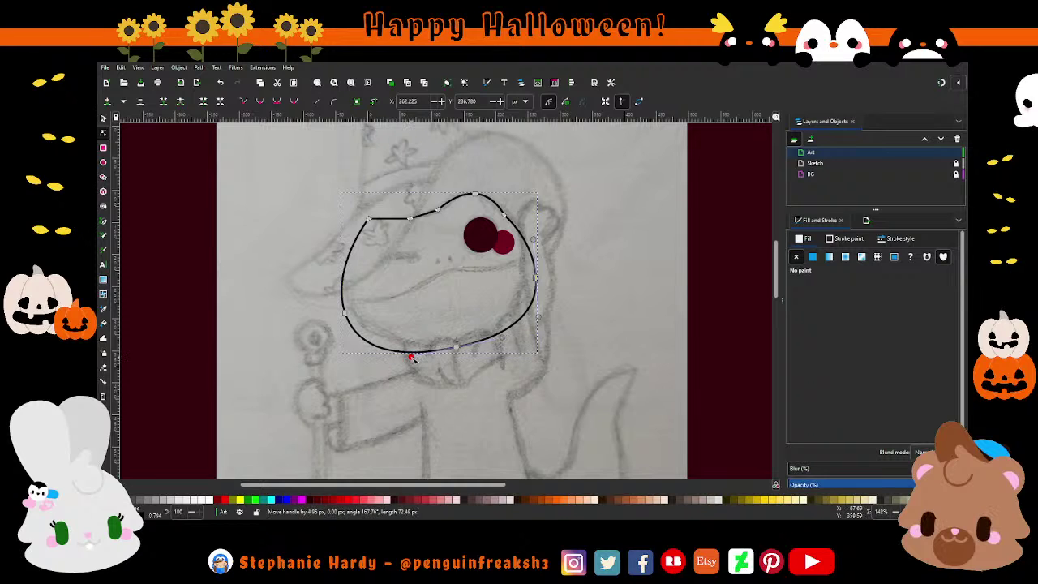
- Refine the curve at the top of the head outline
{"action": "left_click", "coordinate": [409, 217]}
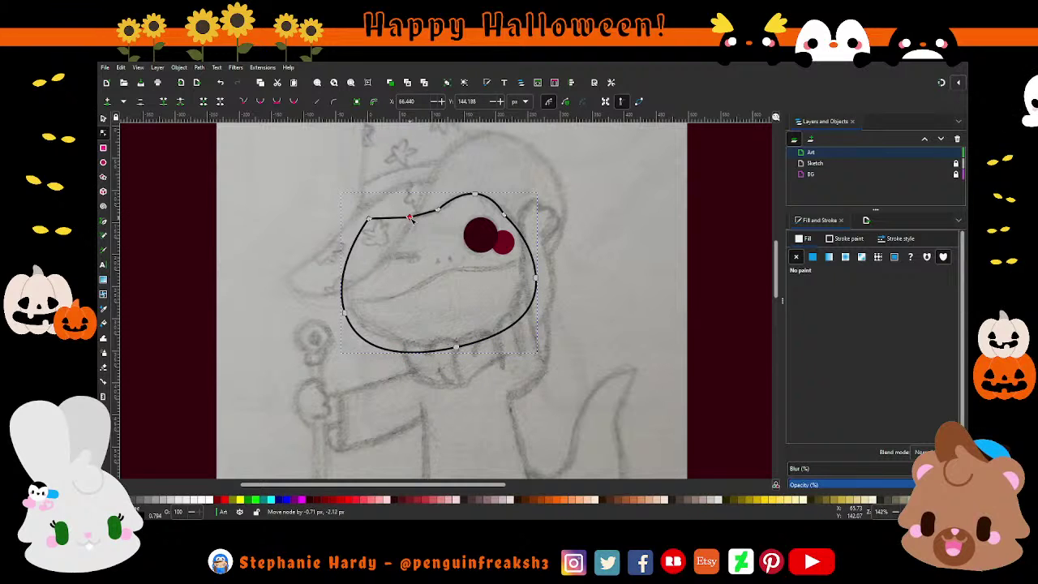
{"action": "left_click", "coordinate": [475, 196]}
{"action": "left_click_drag", "start_coordinate": [490, 197], "coordinate": [471, 192]}
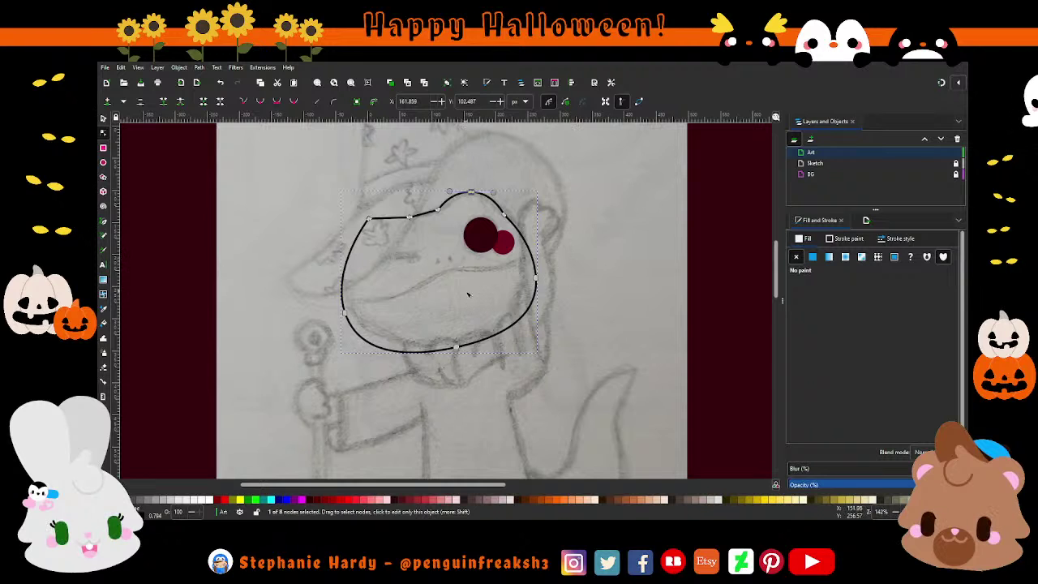
{"action": "left_click", "coordinate": [103, 221]}
{"action": "scroll", "coordinate": [445, 278], "scroll_direction": "up", "scroll_amount": 1}
{"action": "scroll", "coordinate": [444, 278], "scroll_direction": "up", "scroll_amount": 1}
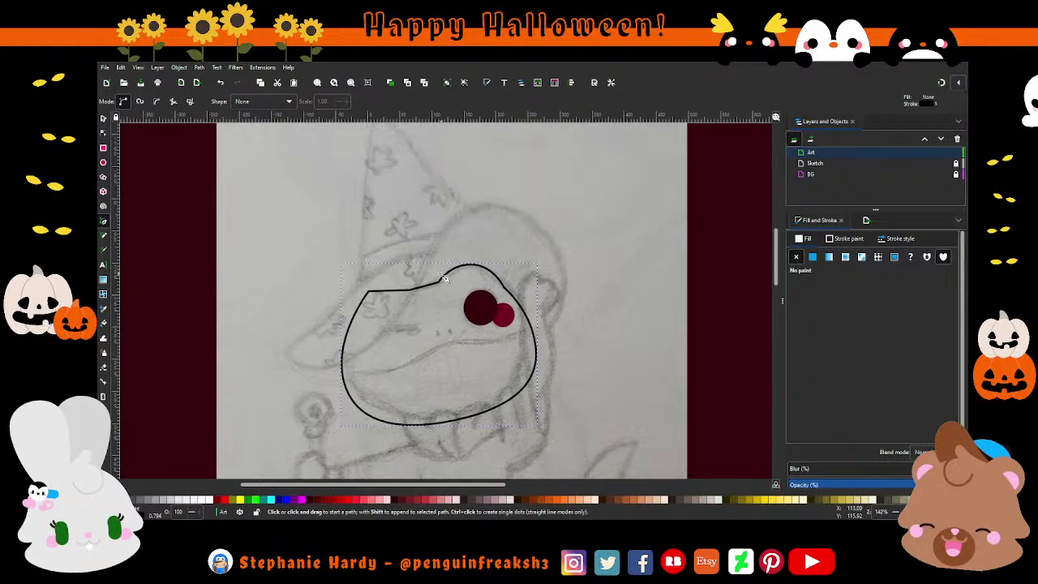
- Draw a short line across the left eye with a 10 px stroke width
{"action": "scroll", "coordinate": [559, 318], "scroll_direction": "down", "scroll_amount": 2}
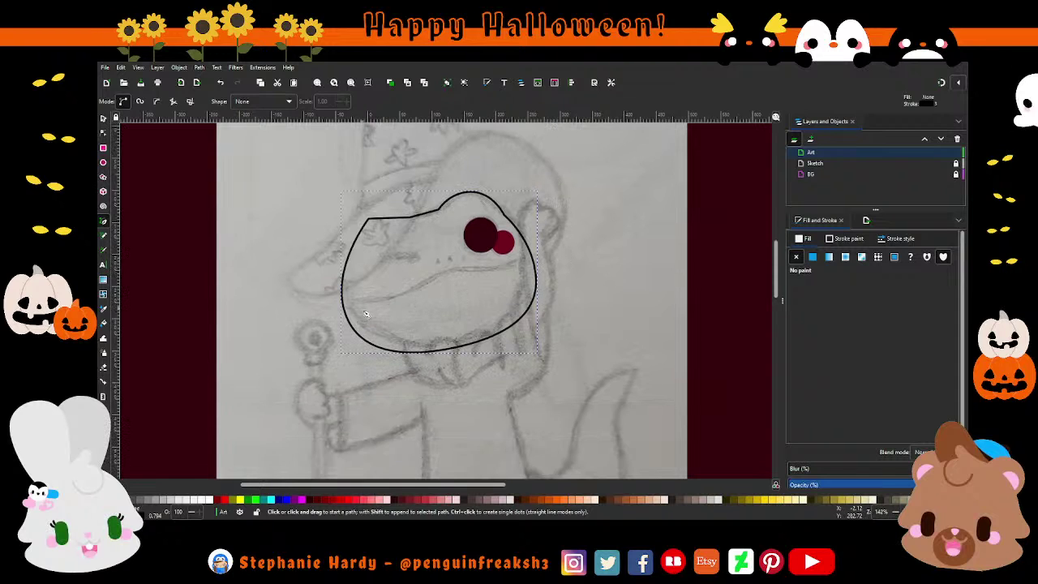
{"action": "left_click", "coordinate": [409, 257]}
{"action": "double_click", "coordinate": [369, 259]}
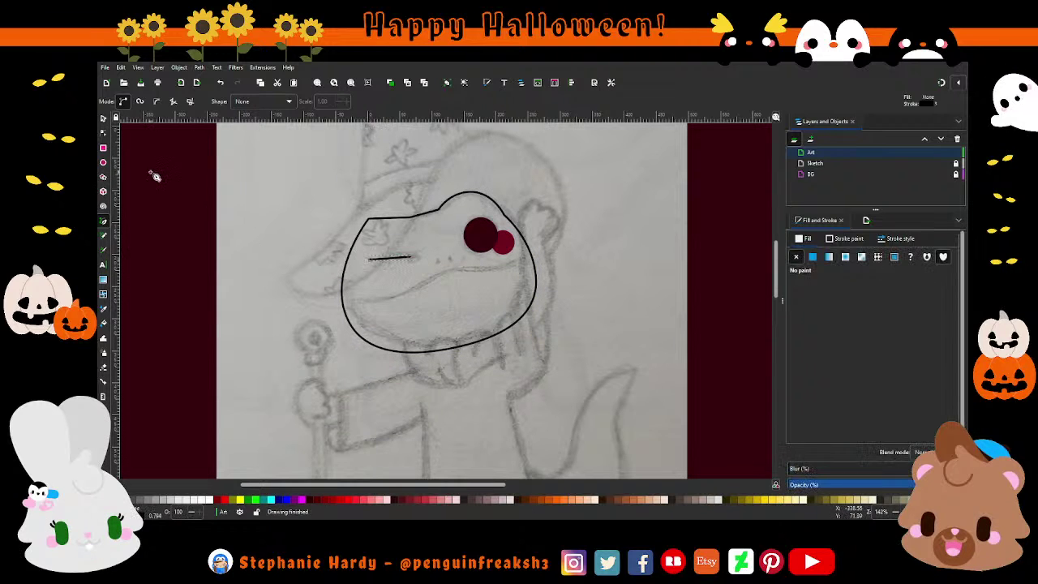
{"action": "left_click", "coordinate": [896, 238]}
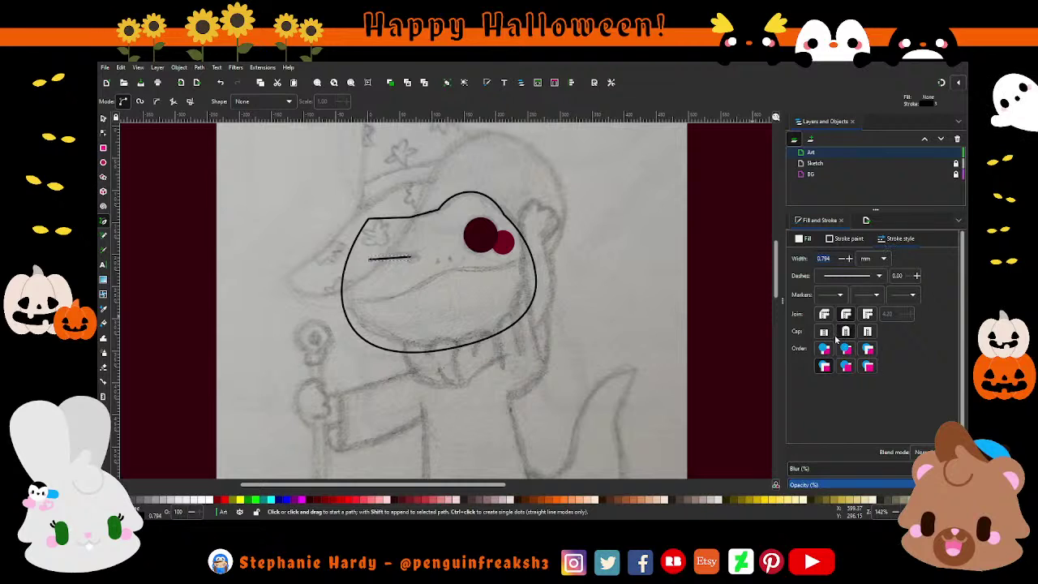
{"action": "left_click", "coordinate": [874, 258]}
{"action": "left_click", "coordinate": [869, 264]}
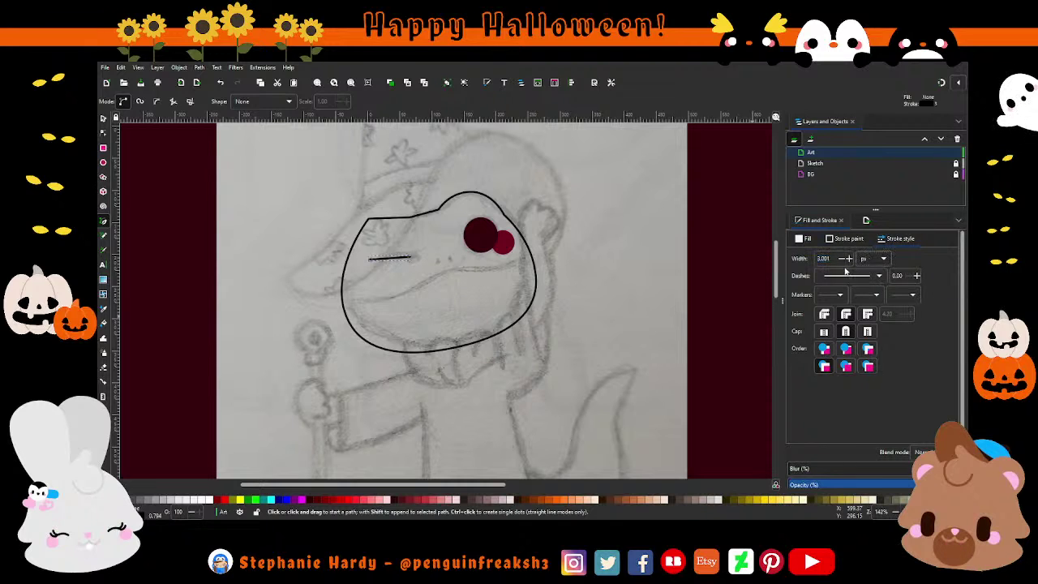
{"action": "left_click_drag", "start_coordinate": [834, 258], "coordinate": [796, 259]}
{"action": "type", "text": "0"}
{"action": "key", "text": "Return"}
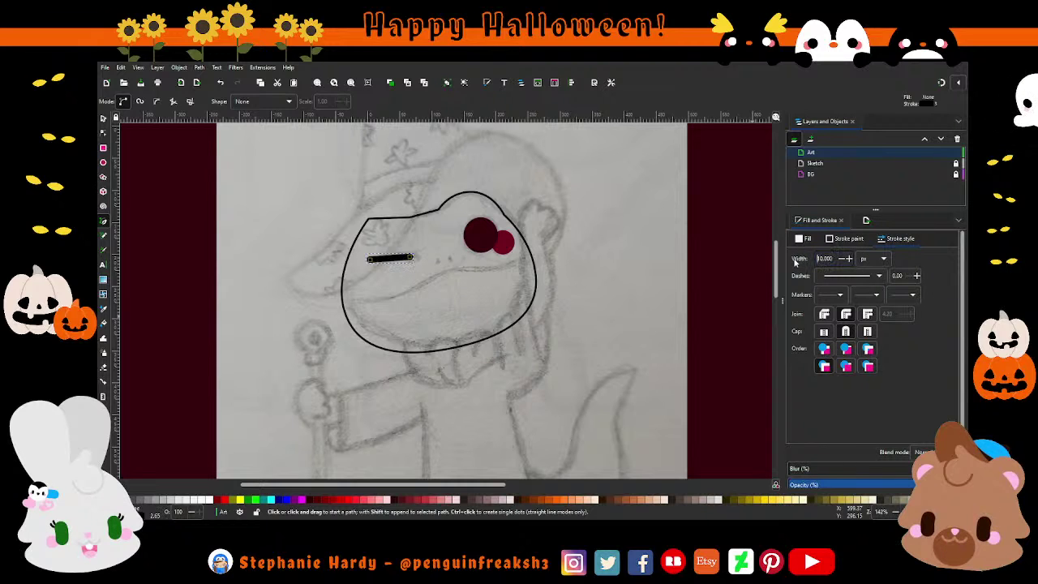
- Bend the eye line into an upward arc
{"action": "left_click", "coordinate": [102, 132]}
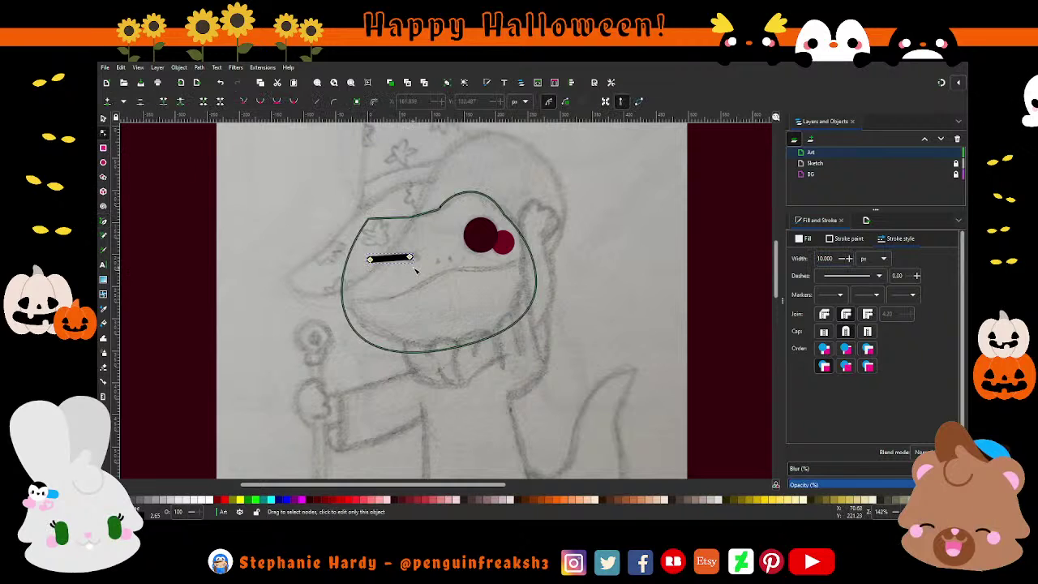
{"action": "scroll", "coordinate": [410, 244], "scroll_direction": "up", "scroll_amount": 3, "text": "ctrl"}
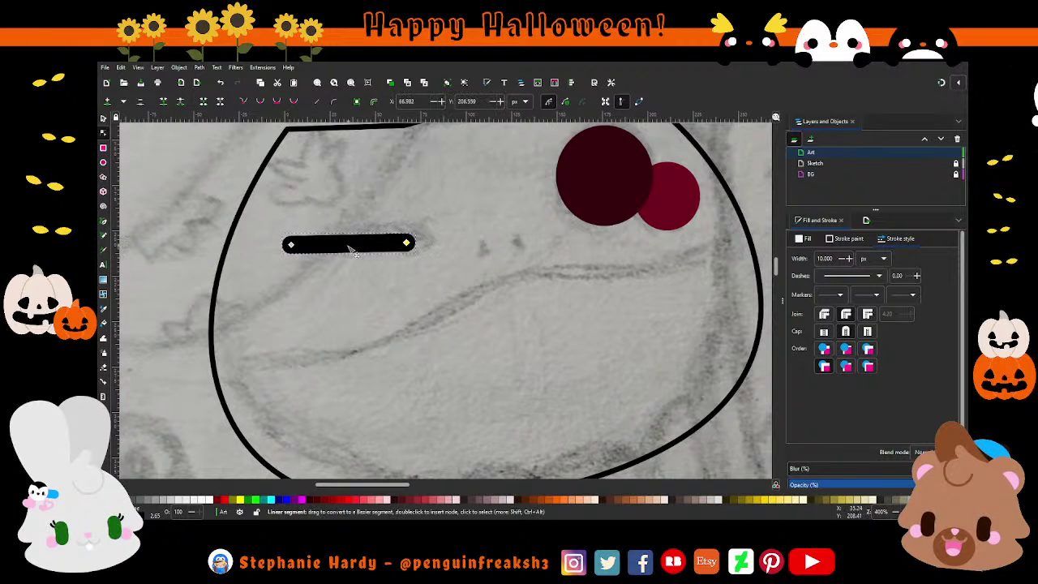
{"action": "mouse_move", "coordinate": [373, 248]}
{"action": "left_mouse_down"}
{"action": "mouse_move", "coordinate": [347, 242]}
{"action": "mouse_move", "coordinate": [371, 225]}
{"action": "mouse_move", "coordinate": [325, 222]}
{"action": "left_mouse_up"}
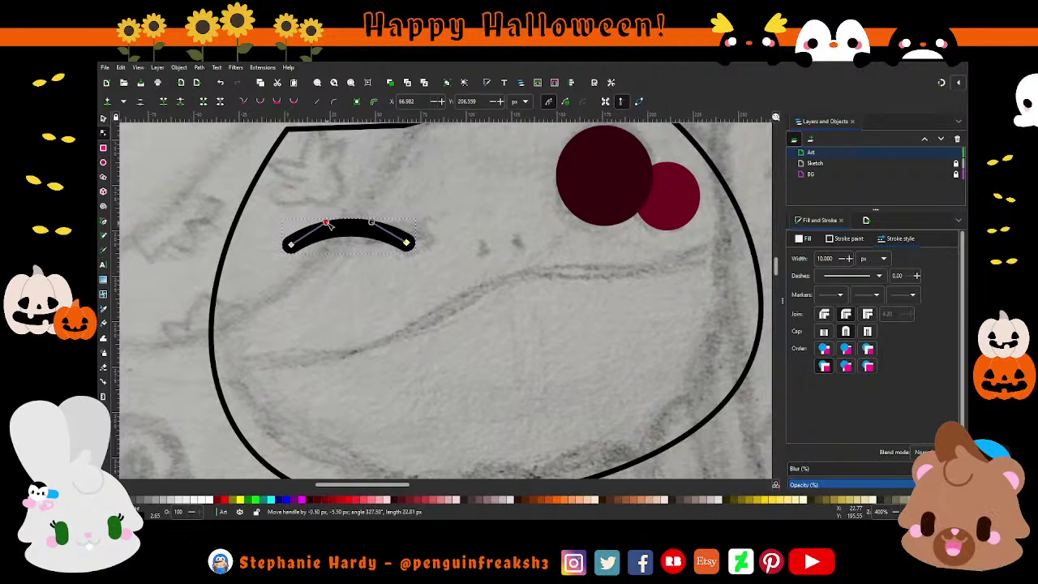
{"action": "scroll", "coordinate": [355, 271], "scroll_direction": "down", "scroll_amount": 1}
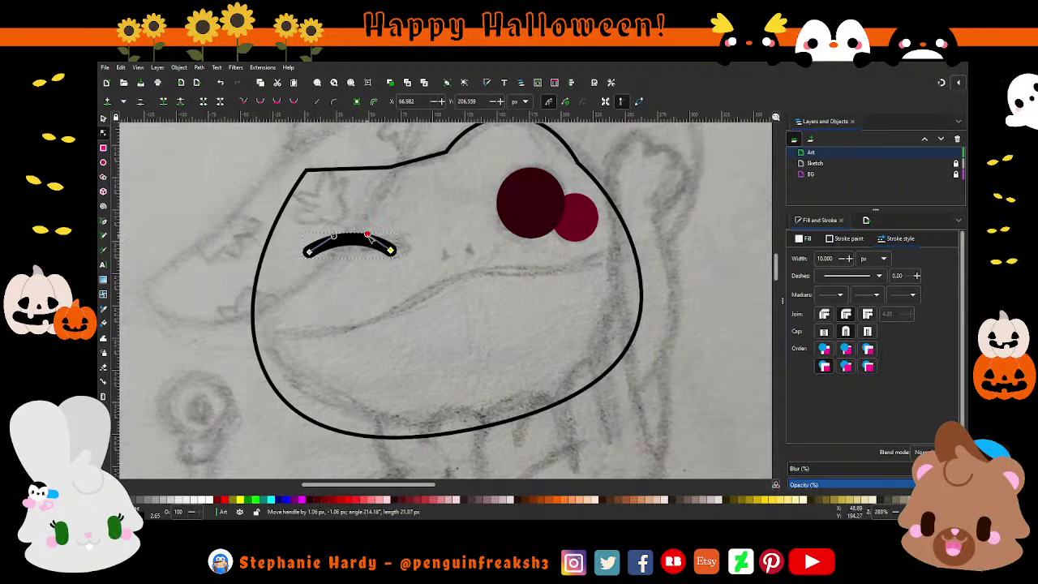
{"action": "scroll", "coordinate": [369, 318], "scroll_direction": "down", "scroll_amount": 1}
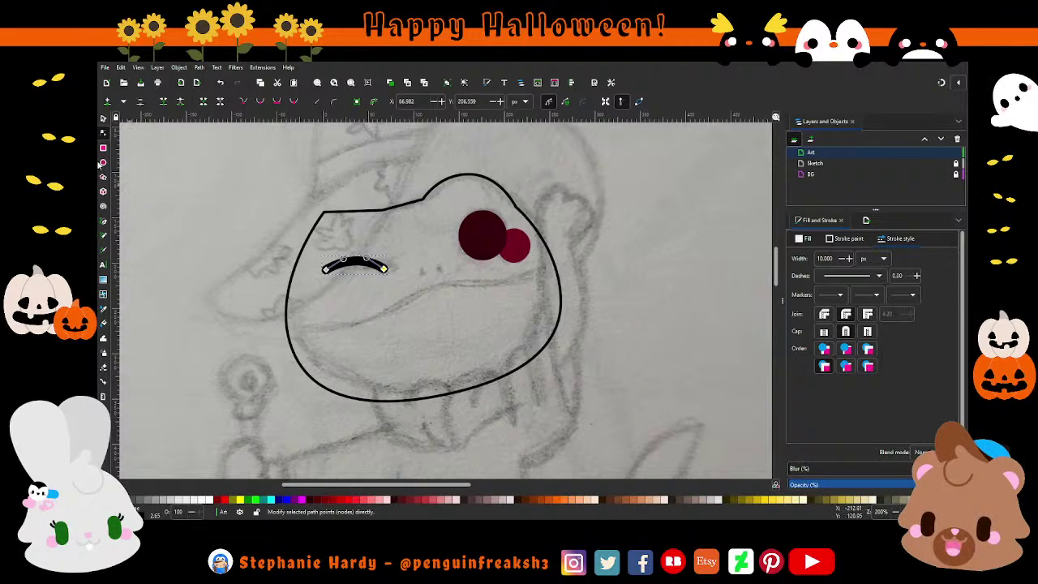
{"action": "left_click", "coordinate": [103, 219]}
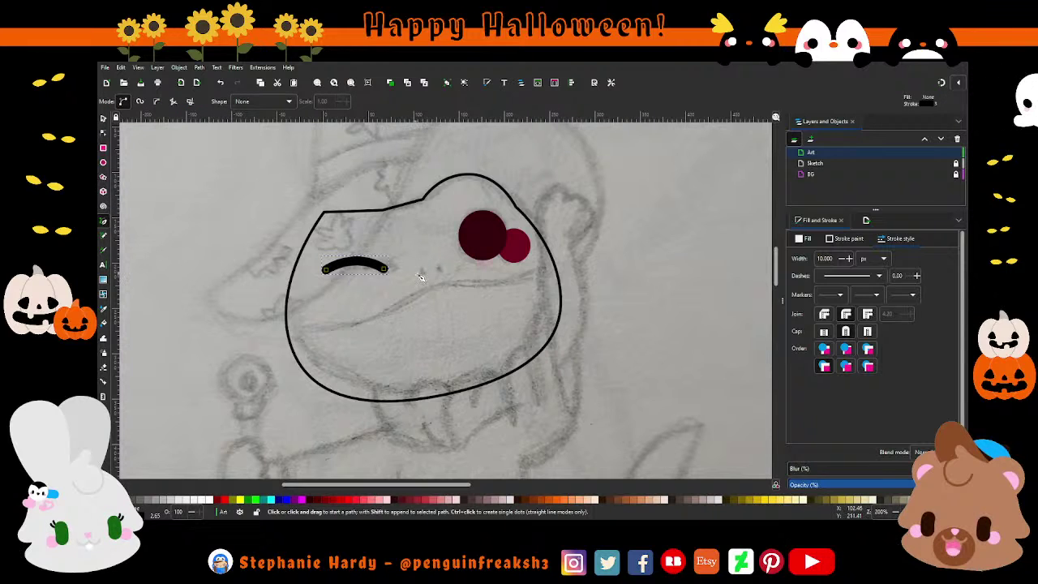
- Draw a short nostril stroke with a 5 px stroke width
{"action": "left_click_drag", "start_coordinate": [419, 277], "coordinate": [413, 272]}
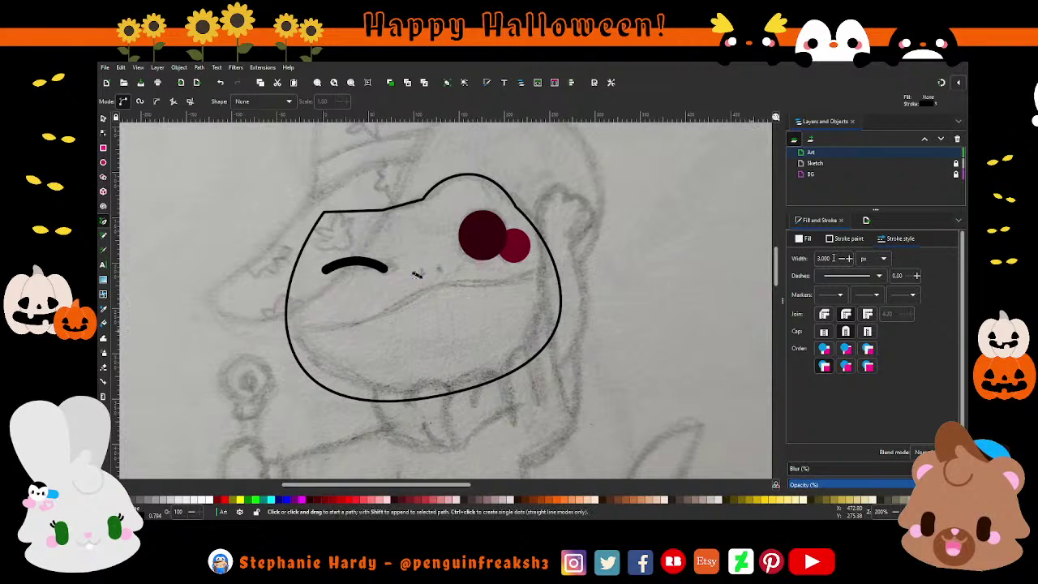
{"action": "left_click", "coordinate": [824, 258]}
{"action": "type", "text": "5"}
{"action": "key", "text": "Return"}
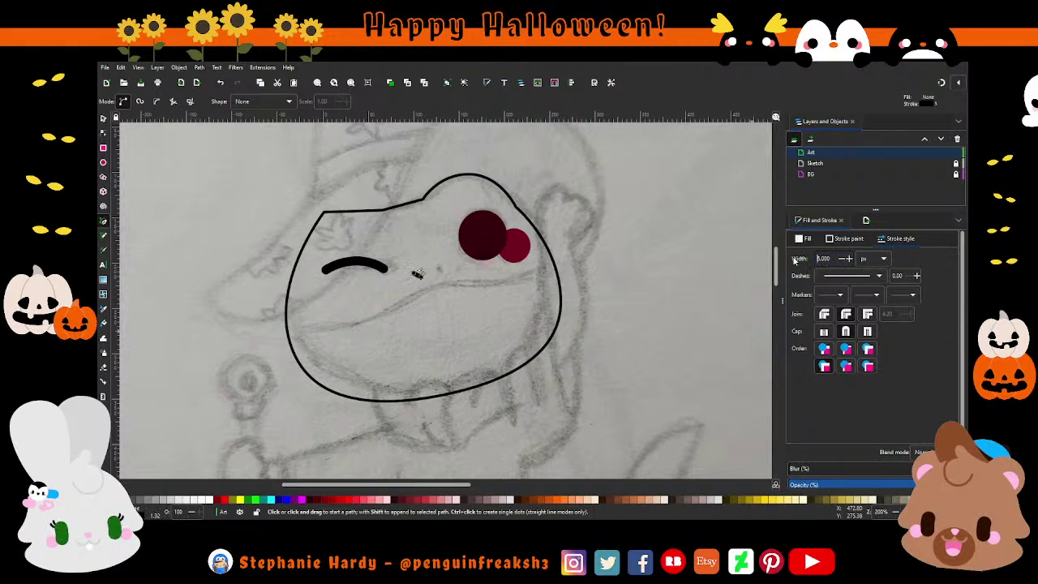
- Move the nostril stroke right and rotate it to a steeper slant
{"action": "left_click", "coordinate": [103, 118]}
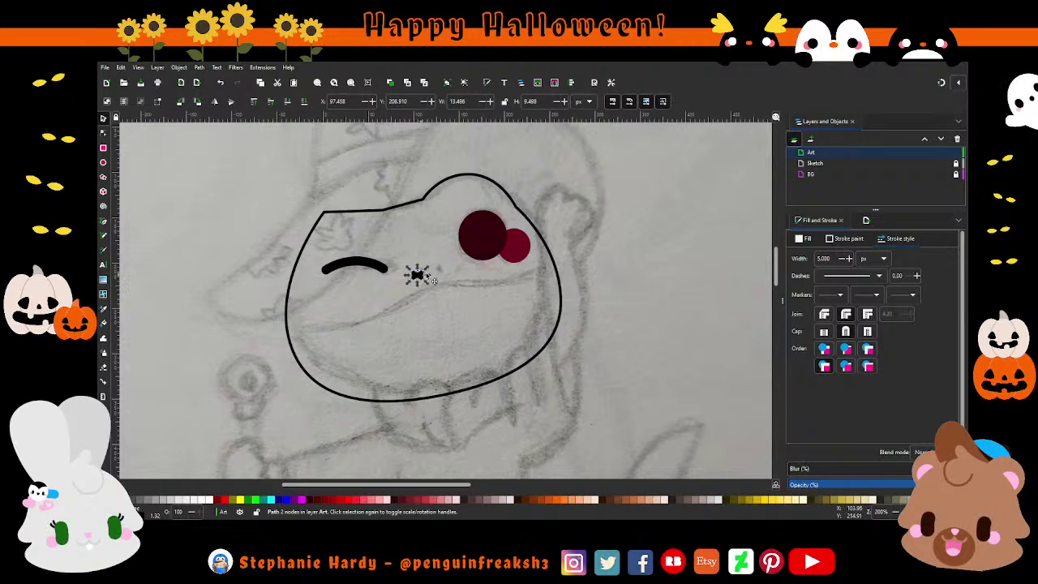
{"action": "left_click_drag", "start_coordinate": [417, 276], "coordinate": [435, 273]}
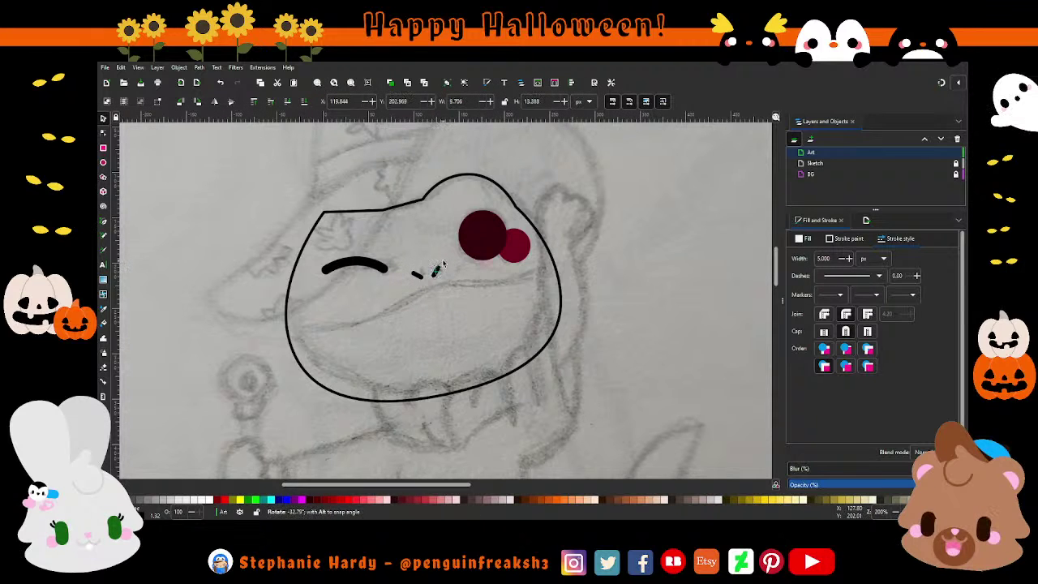
{"action": "left_click_drag", "start_coordinate": [435, 270], "coordinate": [430, 275]}
{"action": "scroll", "coordinate": [430, 274], "scroll_direction": "up", "scroll_amount": 1}
{"action": "scroll", "coordinate": [428, 280], "scroll_direction": "up", "scroll_amount": 2}
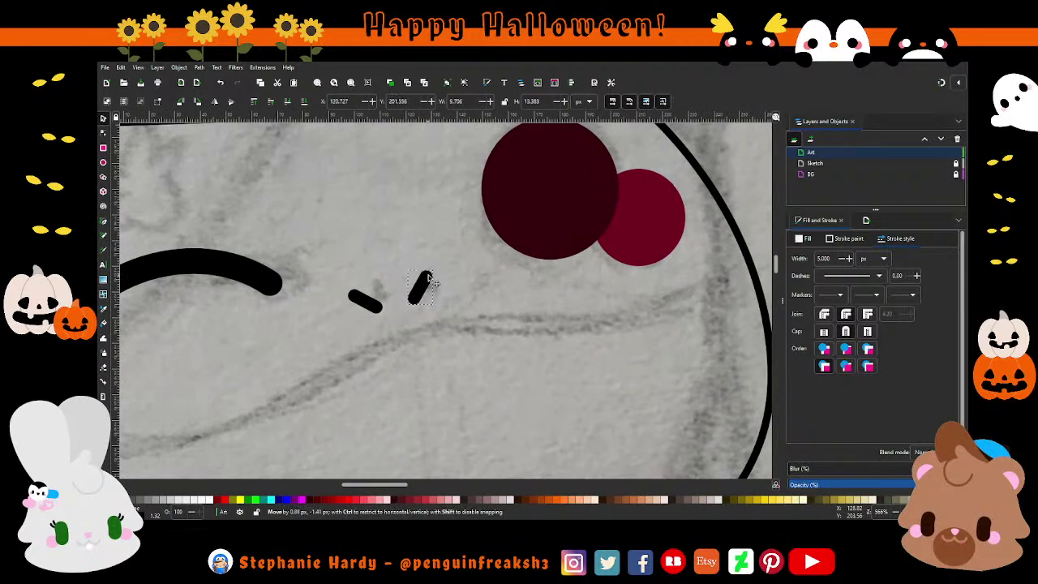
{"action": "left_click", "coordinate": [449, 295]}
{"action": "scroll", "coordinate": [449, 298], "scroll_direction": "down", "scroll_amount": 3}
{"action": "scroll", "coordinate": [471, 323], "scroll_direction": "down", "scroll_amount": 1}
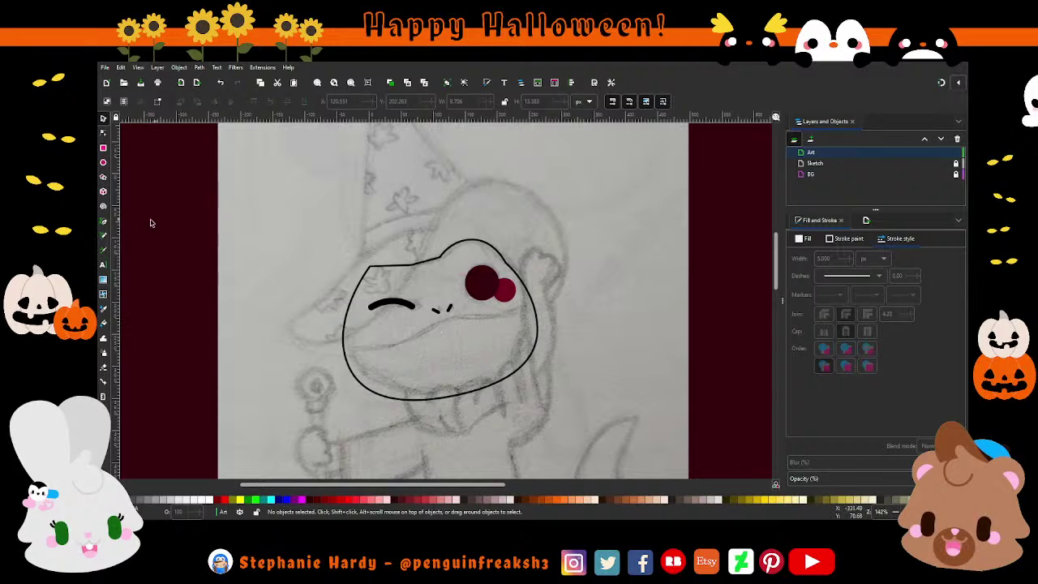
- Raise the head outline's bottom node and pull its left and right nodes upward and inward
{"action": "key", "text": "b"}
{"action": "scroll", "coordinate": [535, 335], "scroll_direction": "down", "scroll_amount": 1}
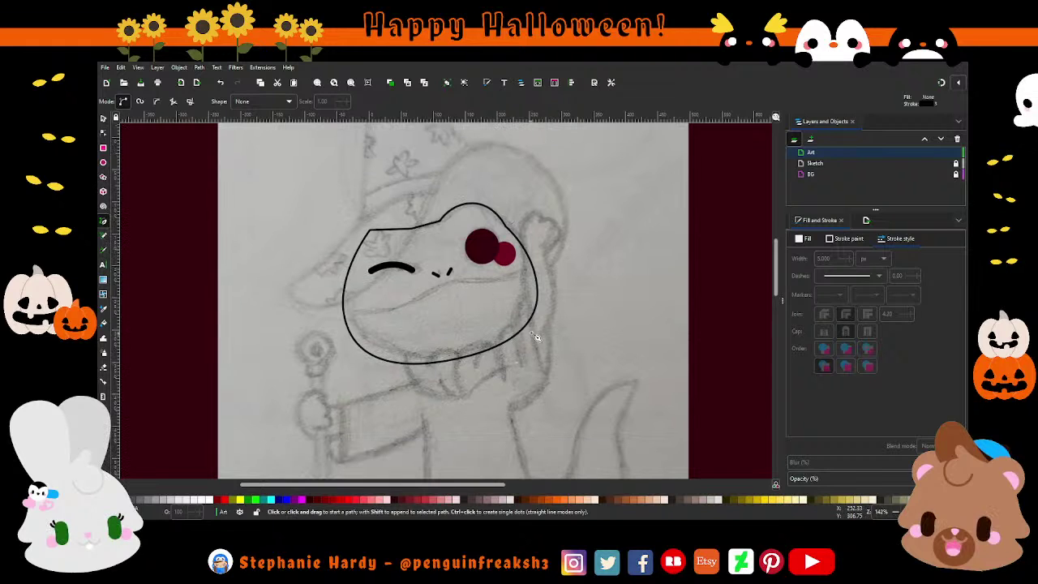
{"action": "scroll", "coordinate": [542, 325], "scroll_direction": "down", "scroll_amount": 1}
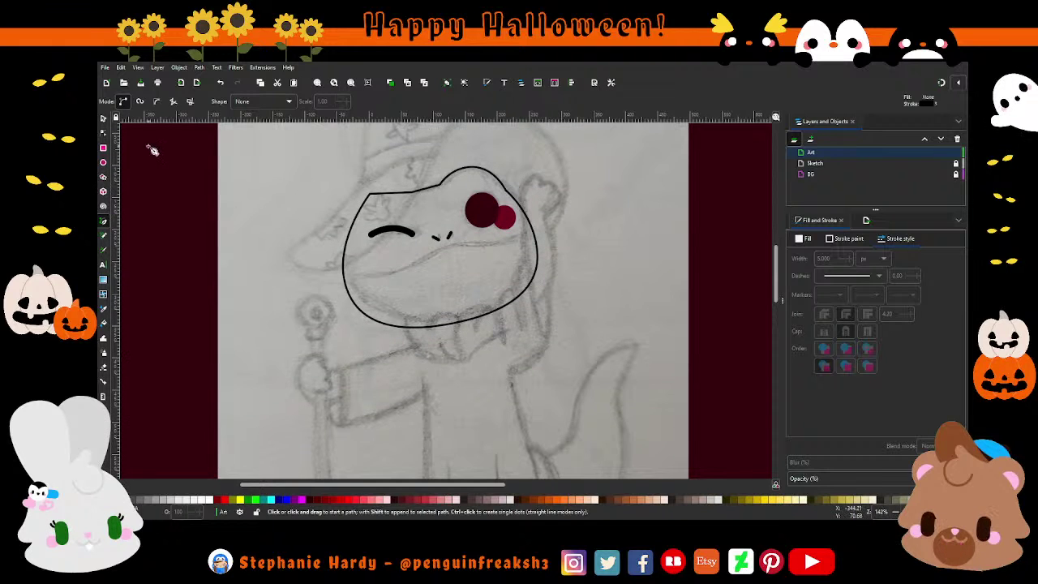
{"action": "key", "text": "n"}
{"action": "left_click", "coordinate": [458, 326]}
{"action": "left_click_drag", "start_coordinate": [458, 326], "coordinate": [458, 319]}
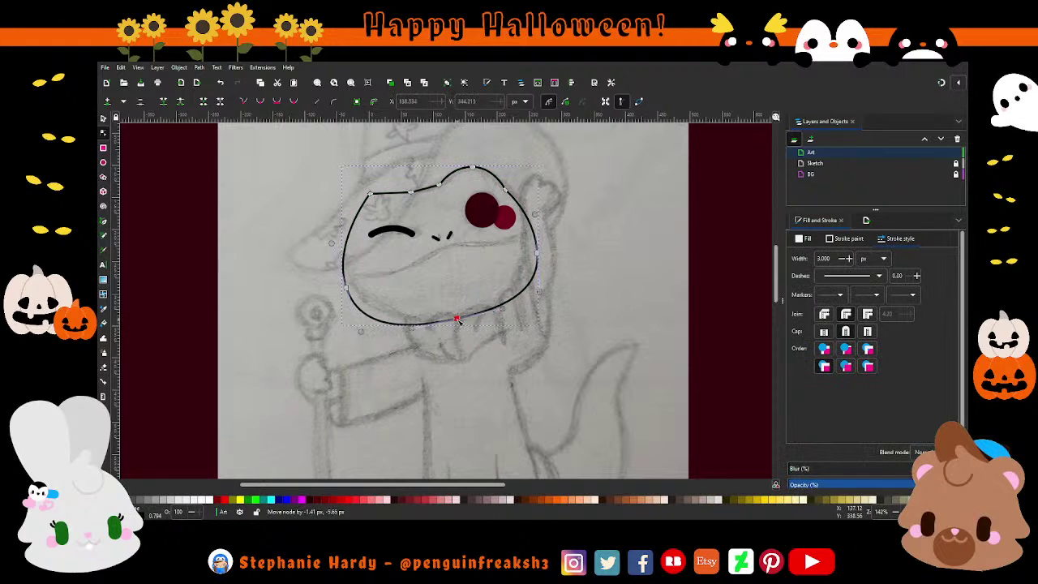
{"action": "left_click_drag", "start_coordinate": [347, 289], "coordinate": [348, 284]}
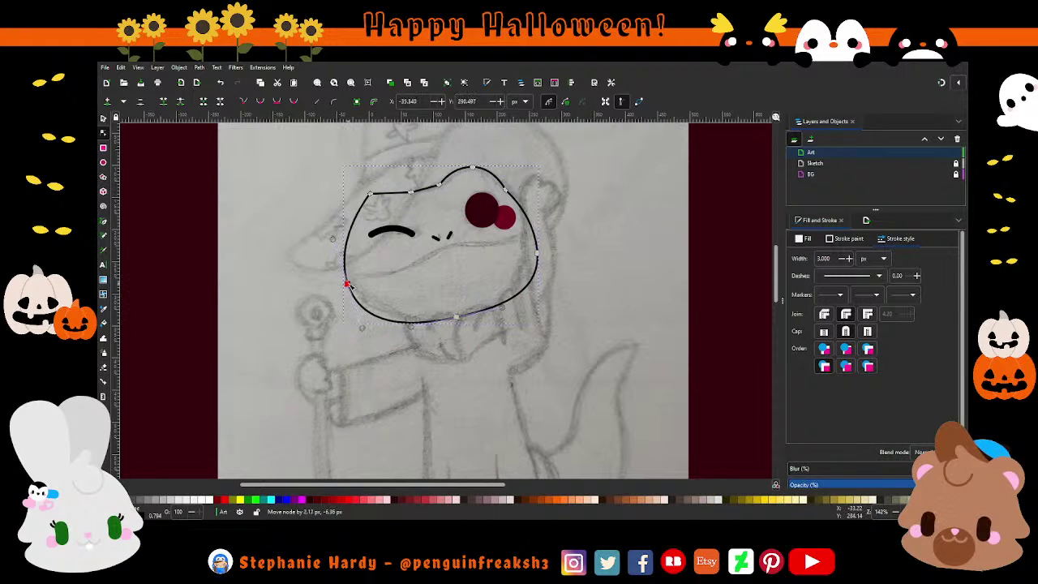
{"action": "left_click_drag", "start_coordinate": [539, 258], "coordinate": [534, 249]}
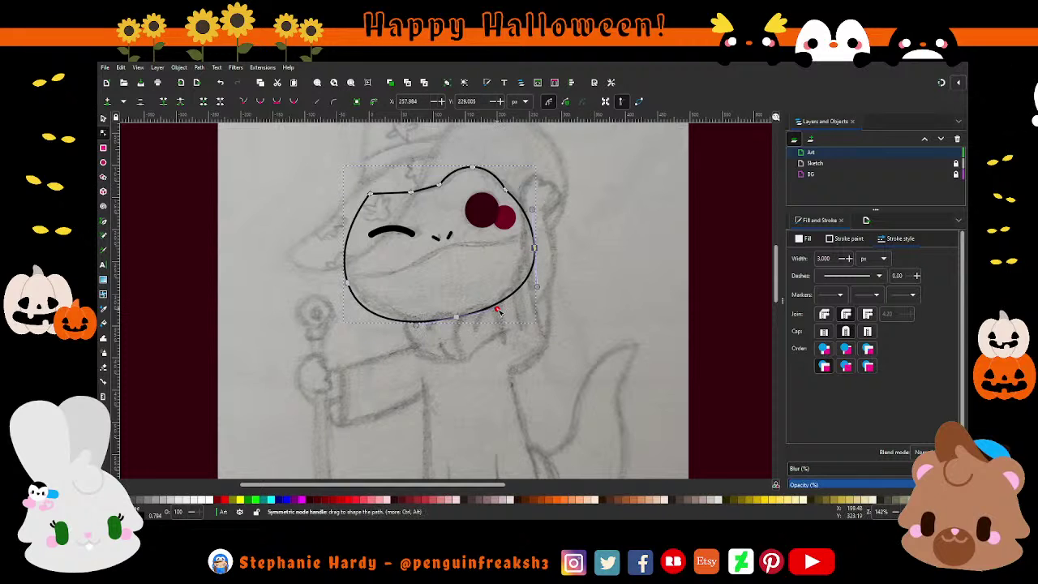
{"action": "left_click", "coordinate": [104, 221]}
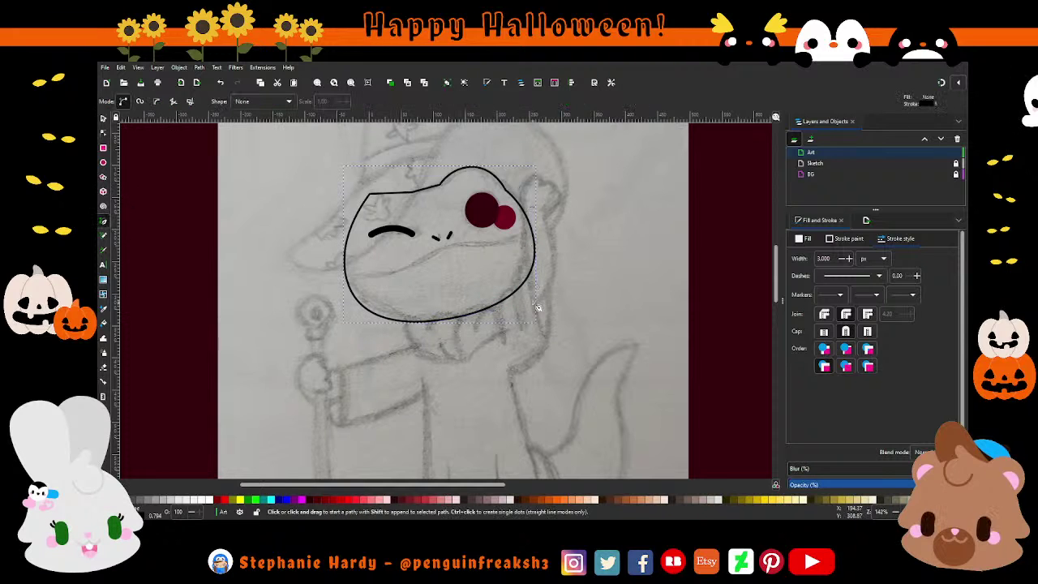
{"action": "scroll", "coordinate": [564, 285], "scroll_direction": "up", "scroll_amount": 1}
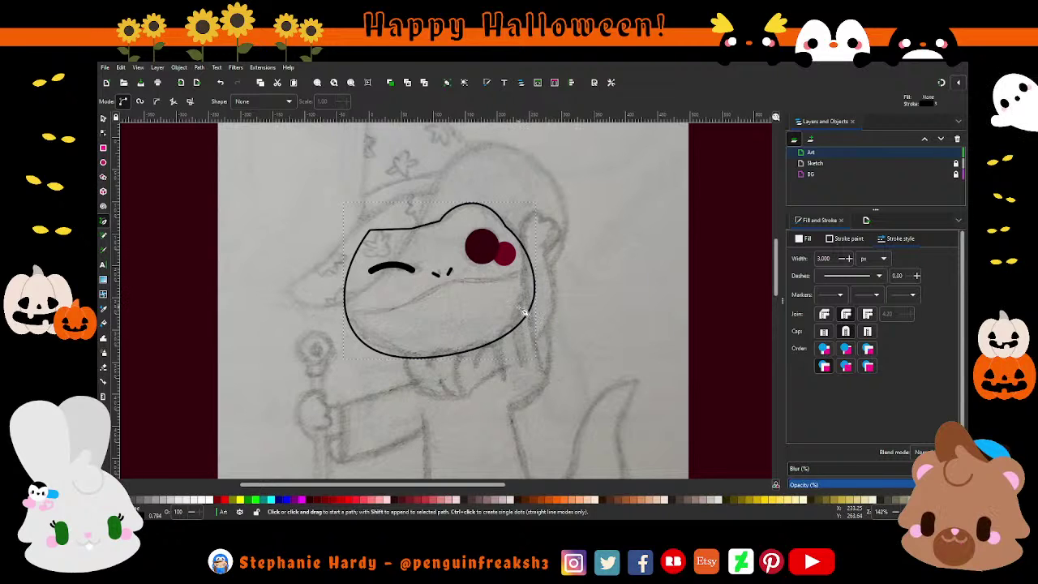
- Trace the robe's tail side, bottom corner and hem with pen points
{"action": "left_click", "coordinate": [554, 371]}
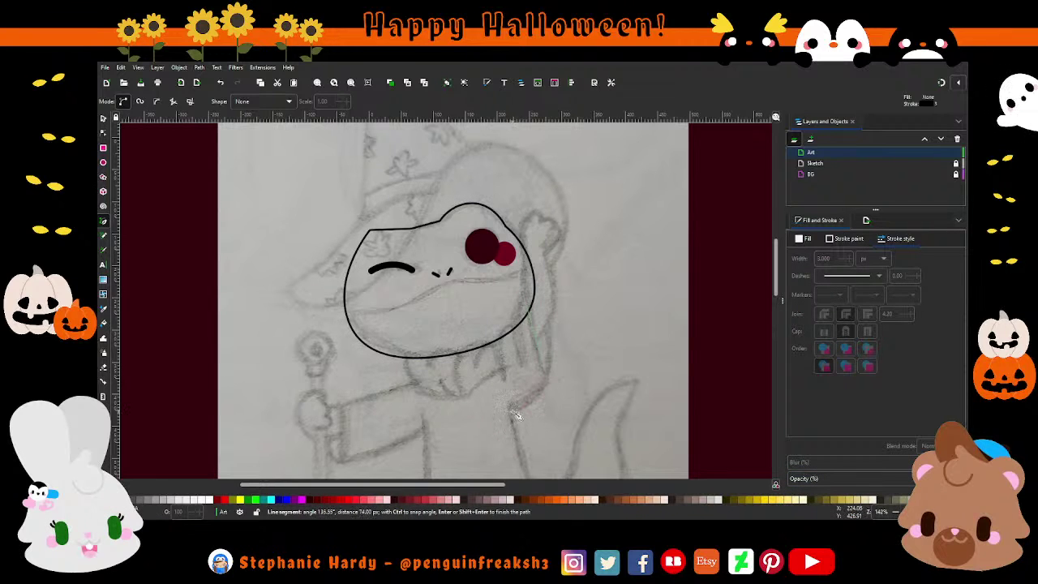
{"action": "scroll", "coordinate": [531, 412], "scroll_direction": "down", "scroll_amount": 3}
{"action": "scroll", "coordinate": [539, 385], "scroll_direction": "down", "scroll_amount": 2}
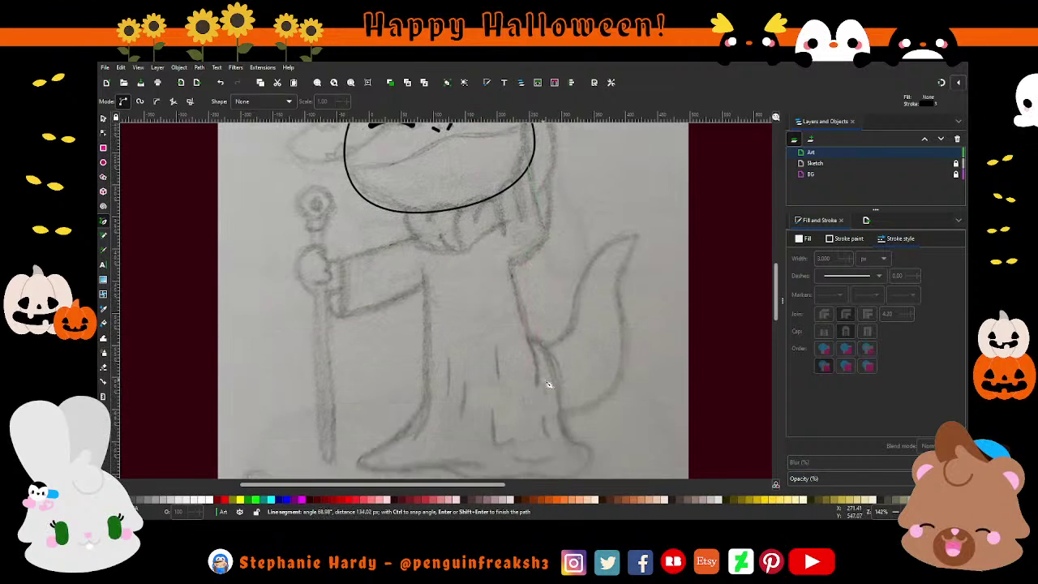
{"action": "left_click", "coordinate": [535, 343]}
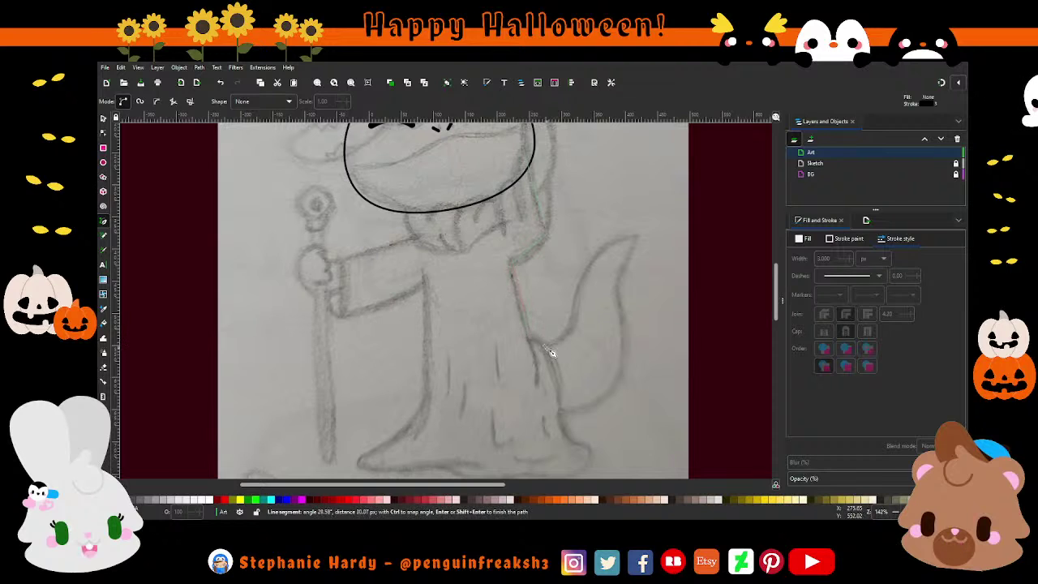
{"action": "left_click", "coordinate": [563, 389]}
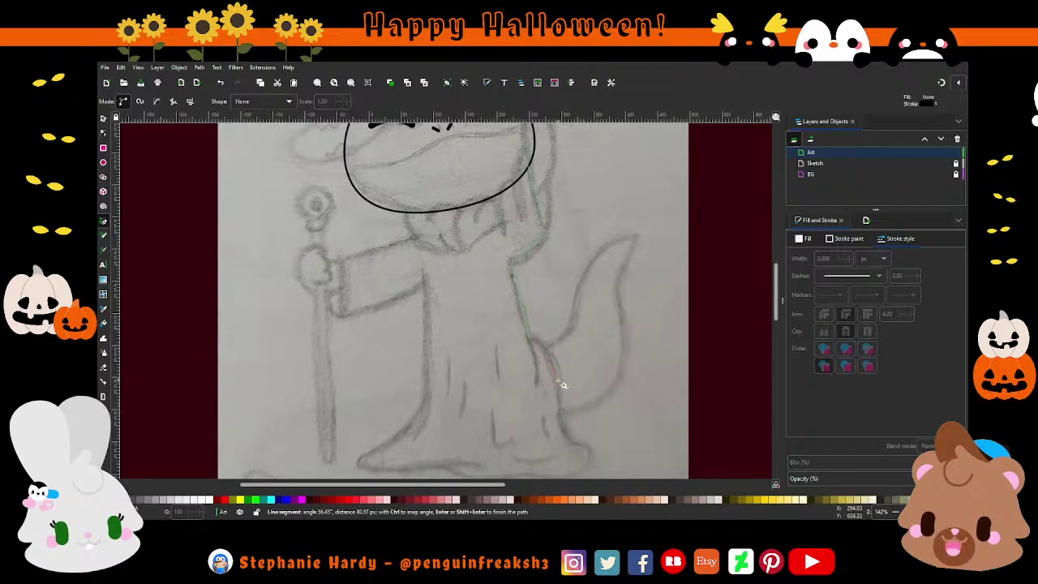
{"action": "scroll", "coordinate": [593, 453], "scroll_direction": "down", "scroll_amount": 1}
{"action": "left_click", "coordinate": [591, 438]}
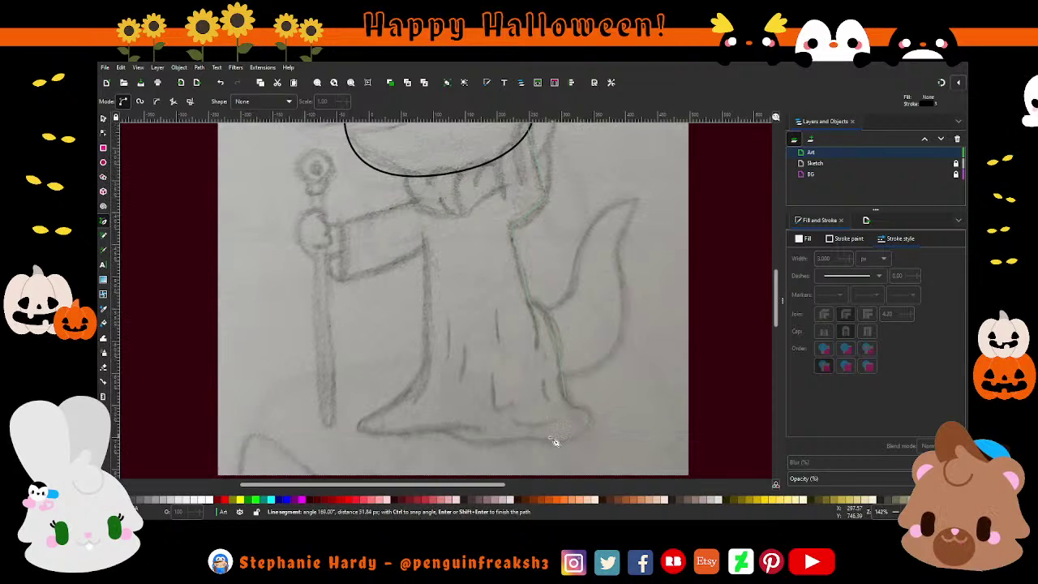
{"action": "left_click", "coordinate": [463, 443]}
{"action": "left_click", "coordinate": [360, 428]}
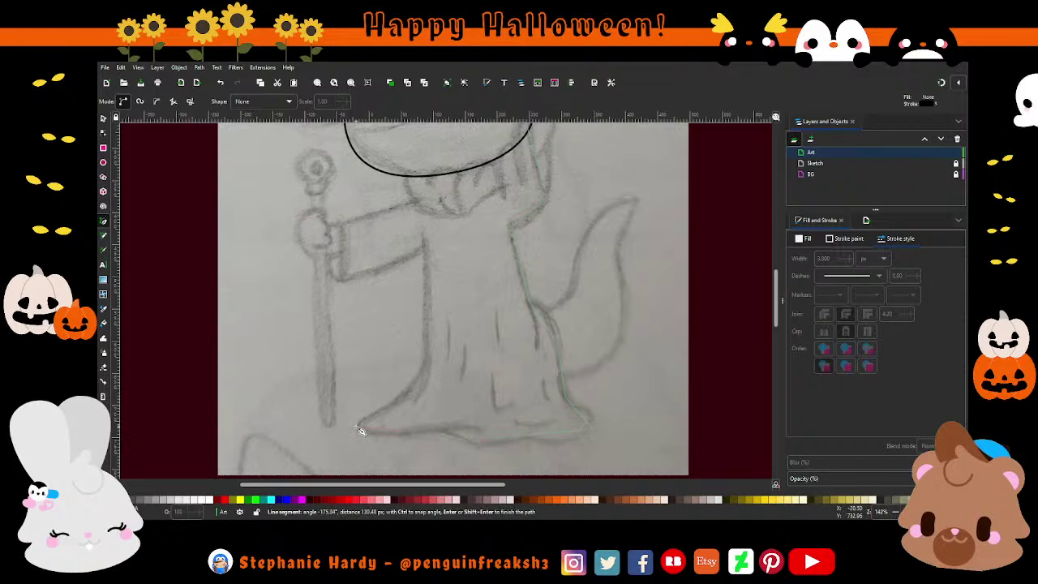
- Continue the robe outline up the front edge, sleeve and neck beside the head
{"action": "scroll", "coordinate": [430, 291], "scroll_direction": "up", "scroll_amount": 1}
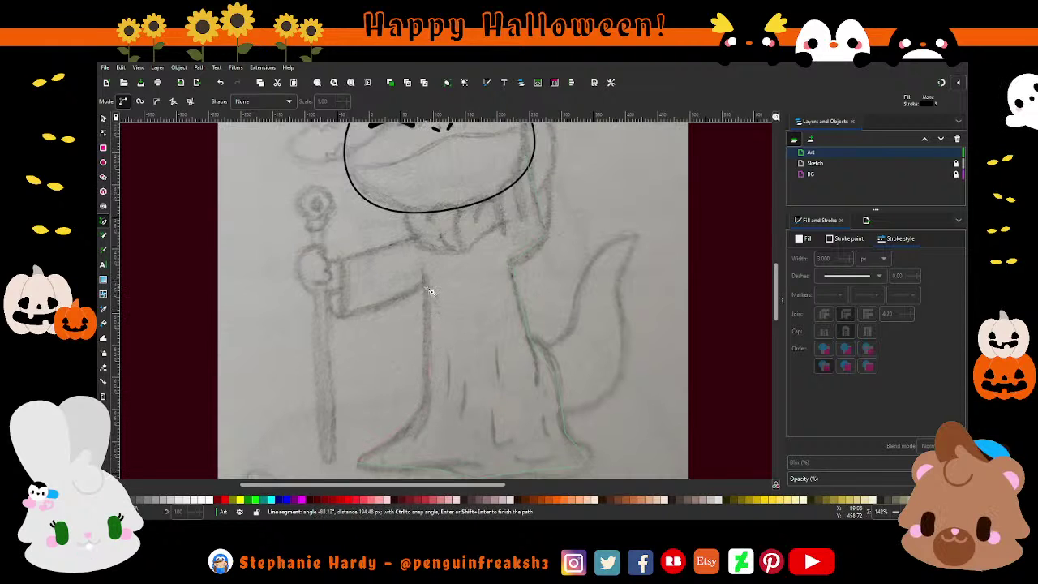
{"action": "left_click", "coordinate": [423, 283]}
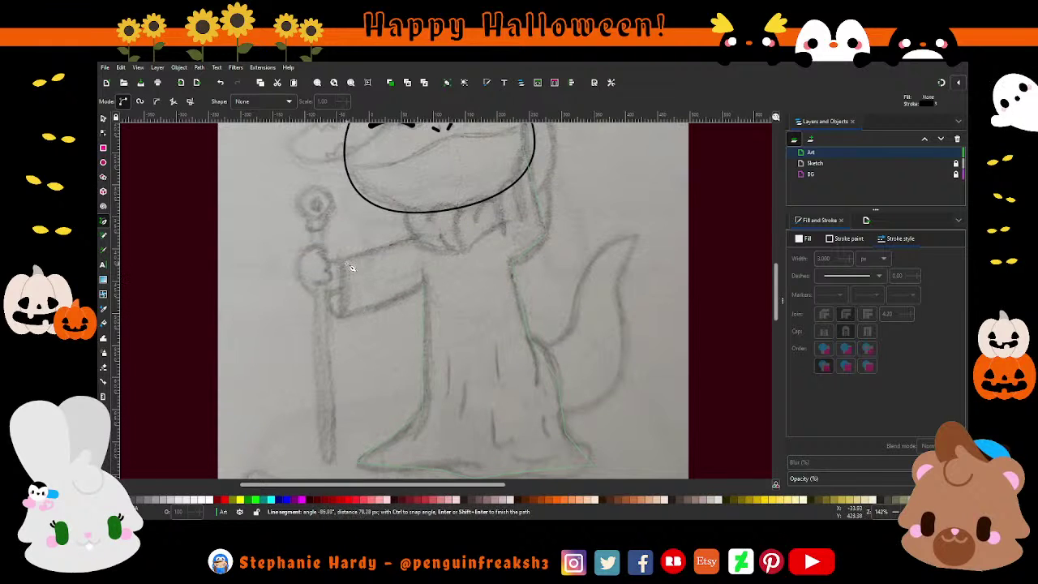
{"action": "left_click", "coordinate": [418, 240]}
{"action": "scroll", "coordinate": [502, 254], "scroll_direction": "up", "scroll_amount": 1}
{"action": "left_click", "coordinate": [509, 264]}
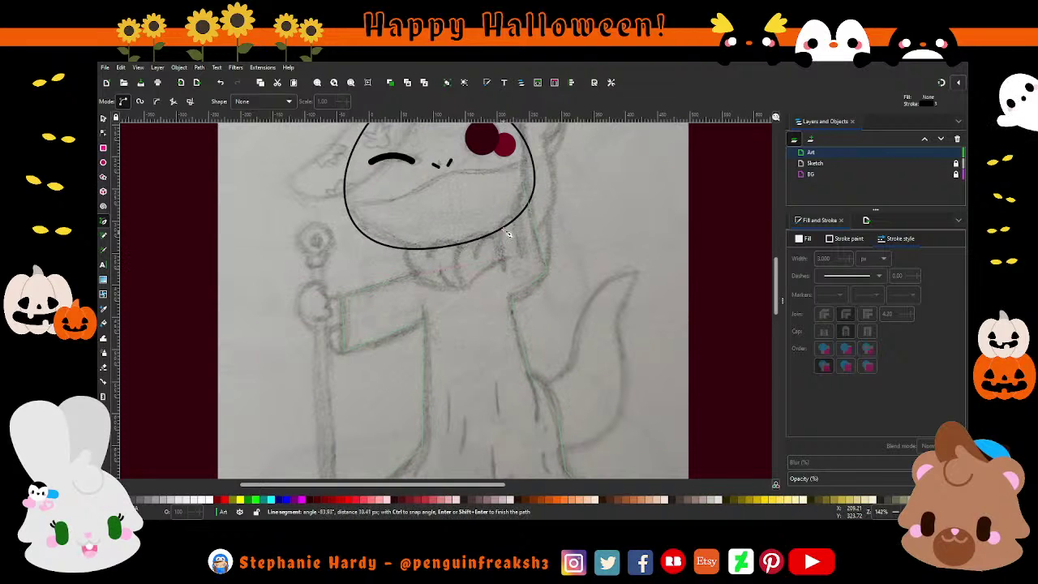
{"action": "left_click", "coordinate": [525, 186]}
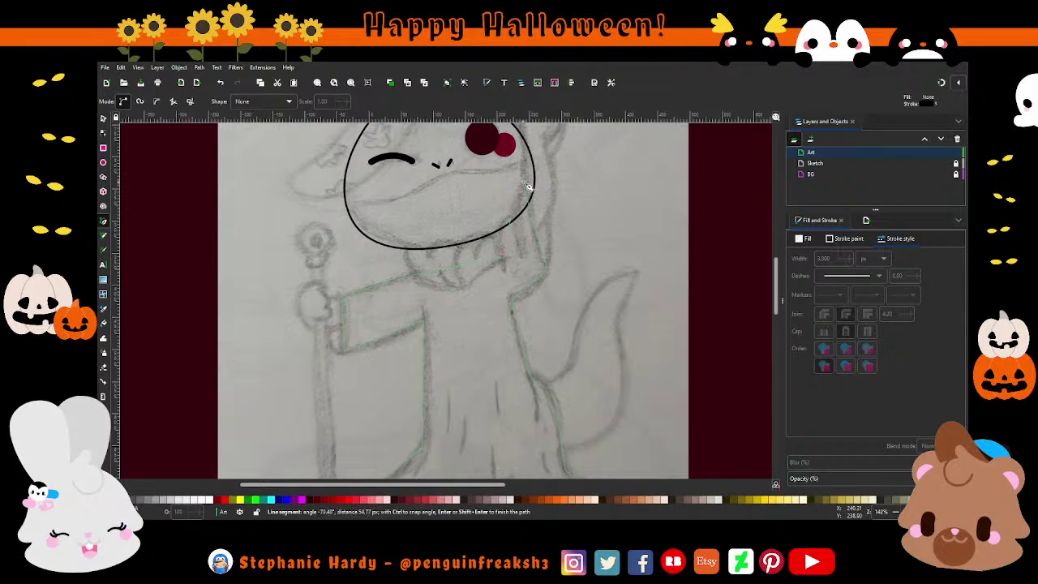
{"action": "left_click", "coordinate": [518, 218]}
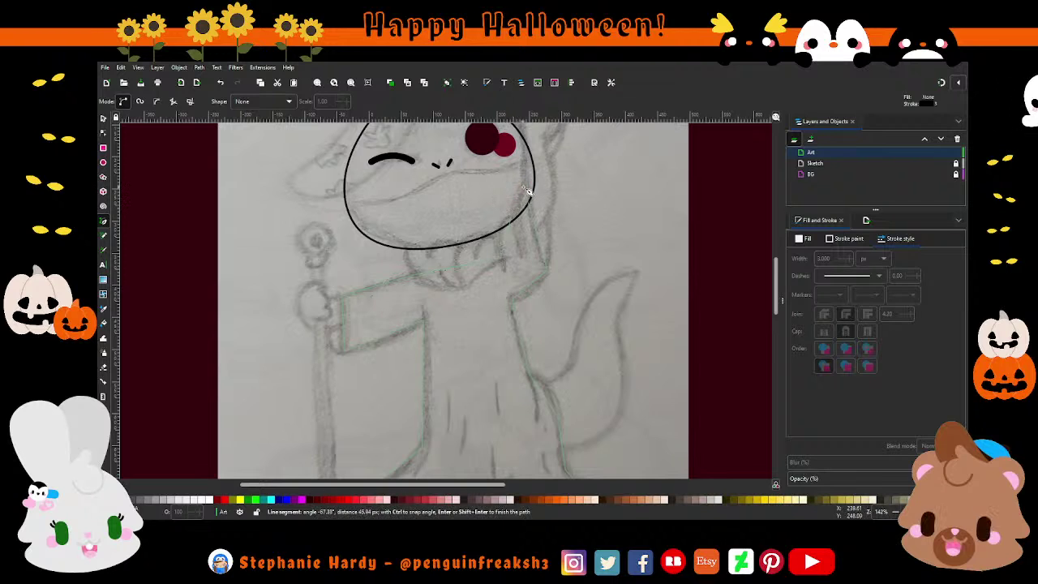
- Finish the robe path and curve its segment under the jaw to fit the sketch
{"action": "double_click", "coordinate": [523, 186]}
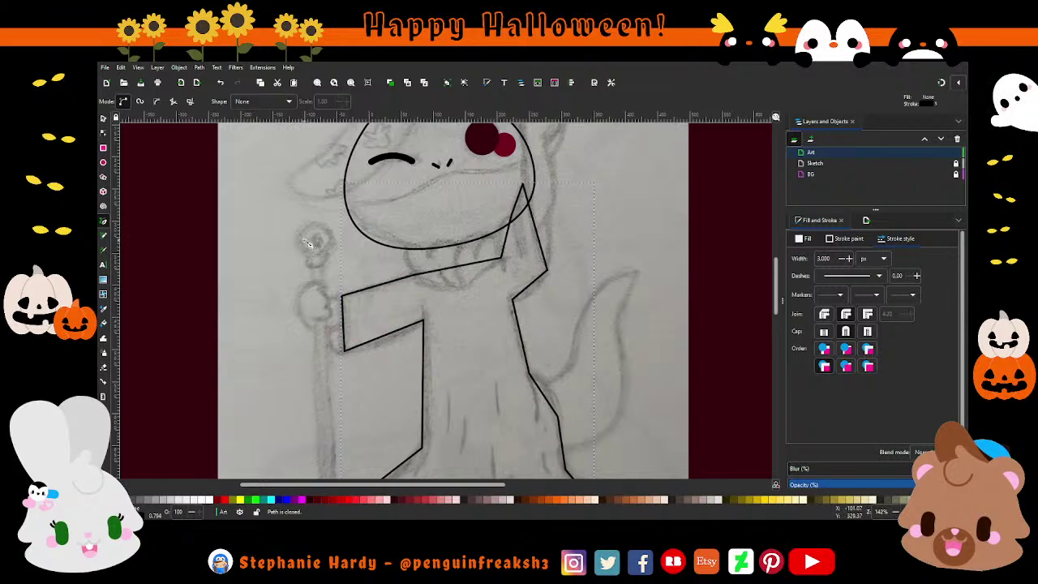
{"action": "left_click", "coordinate": [103, 134]}
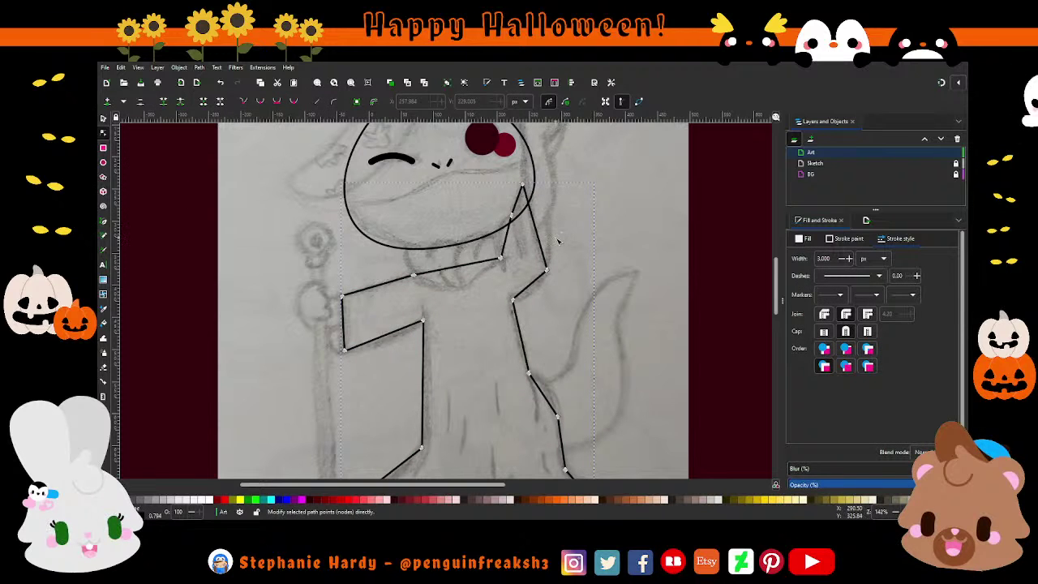
{"action": "scroll", "coordinate": [559, 239], "scroll_direction": "up", "scroll_amount": 1}
{"action": "scroll", "coordinate": [549, 261], "scroll_direction": "up", "scroll_amount": 2}
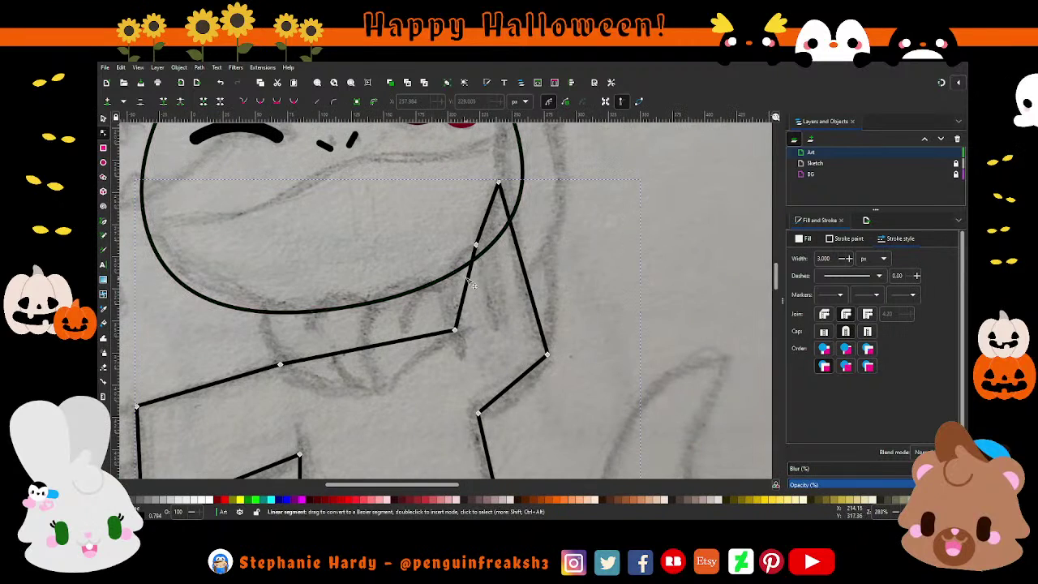
{"action": "left_click_drag", "start_coordinate": [474, 282], "coordinate": [489, 186]}
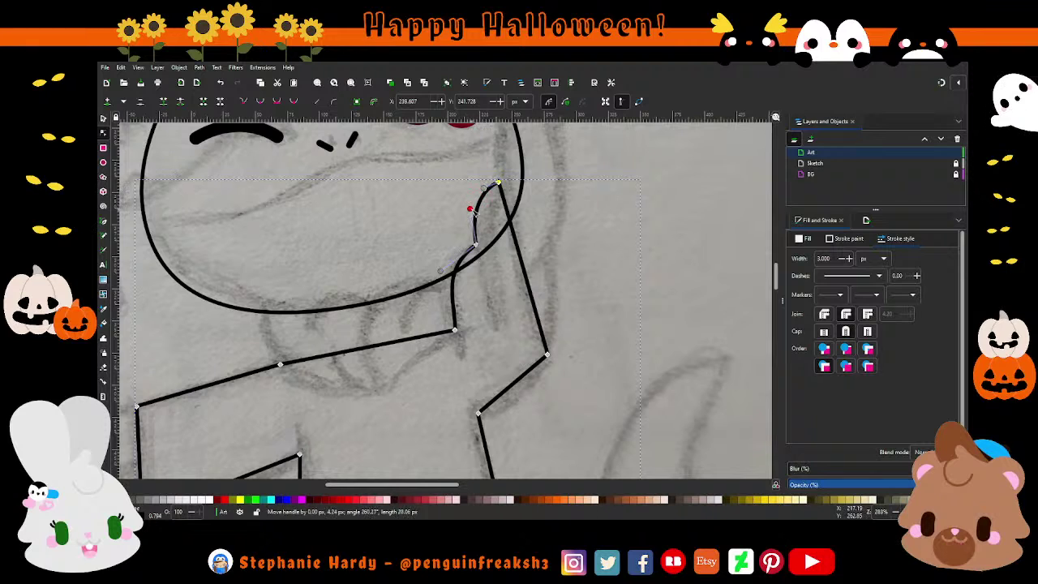
{"action": "left_click_drag", "start_coordinate": [447, 291], "coordinate": [449, 304]}
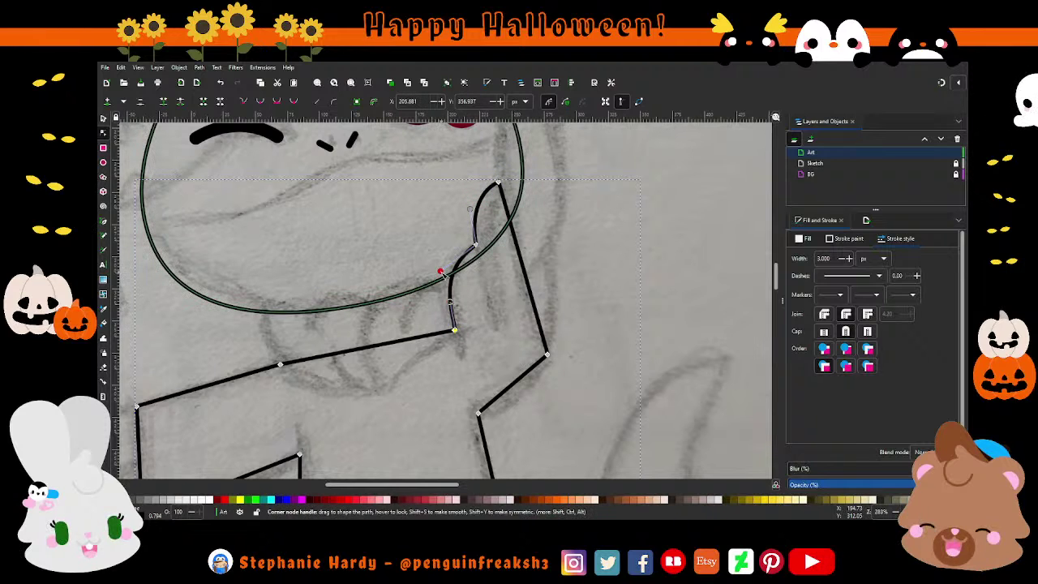
- Adjust the right shoulder point and curve the segment above it
{"action": "scroll", "coordinate": [572, 256], "scroll_direction": "down", "scroll_amount": 1, "text": "ctrl"}
{"action": "left_click_drag", "start_coordinate": [553, 324], "coordinate": [555, 331]}
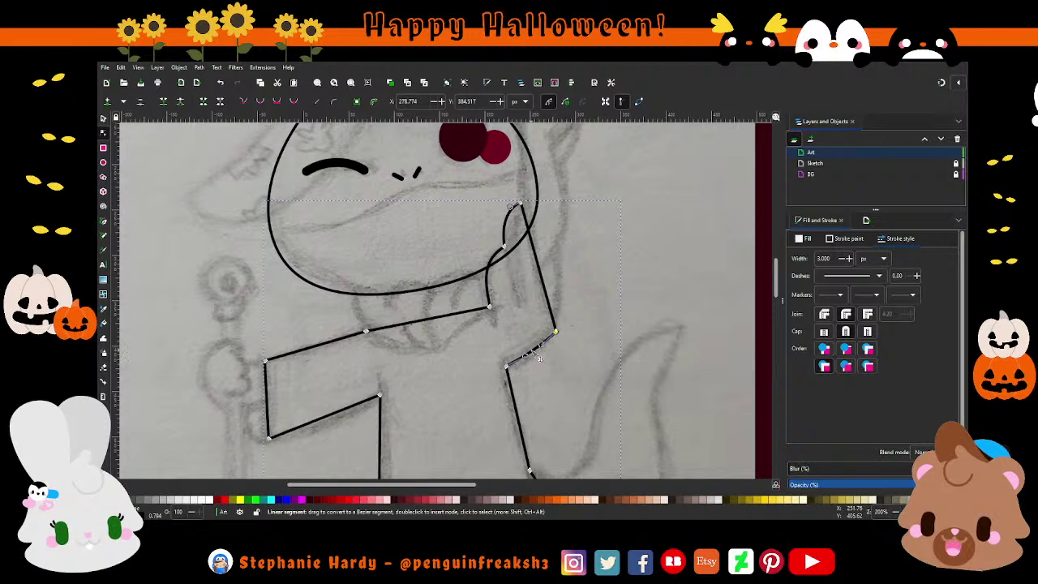
{"action": "left_click_drag", "start_coordinate": [530, 253], "coordinate": [526, 237]}
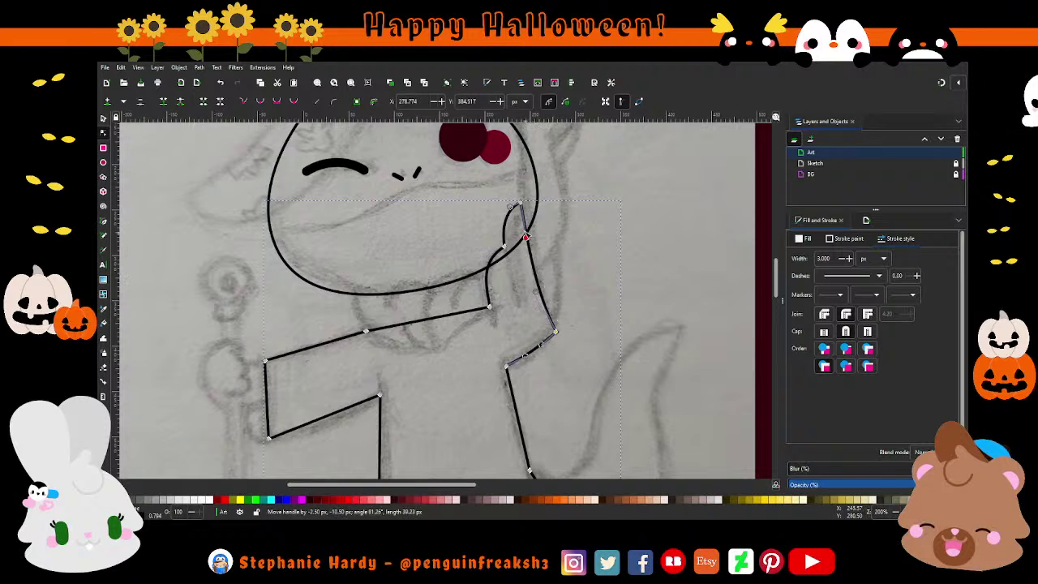
{"action": "left_click_drag", "start_coordinate": [556, 334], "coordinate": [556, 337]}
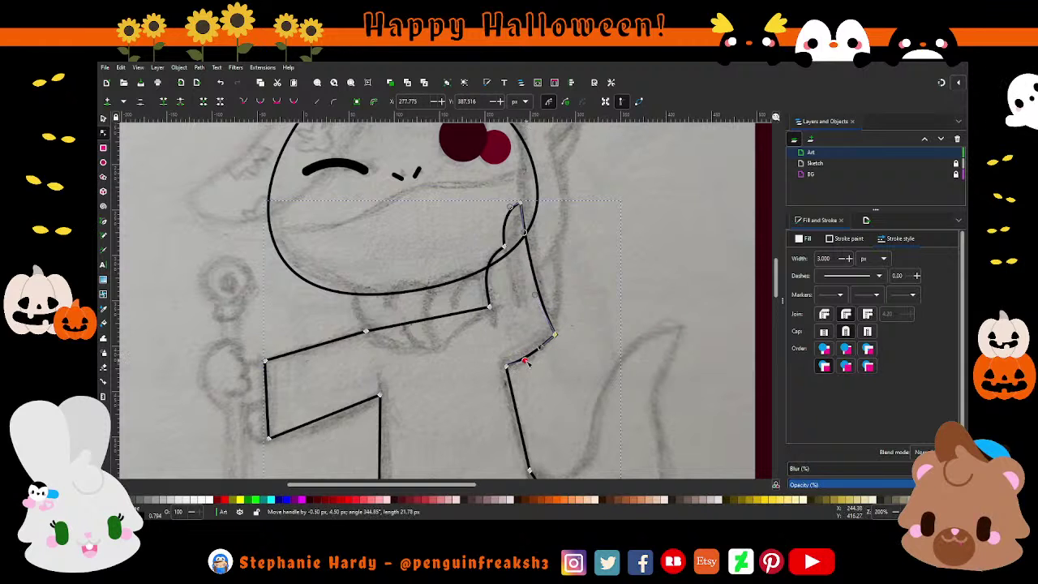
{"action": "scroll", "coordinate": [579, 274], "scroll_direction": "down", "scroll_amount": 1}
{"action": "scroll", "coordinate": [580, 274], "scroll_direction": "down", "scroll_amount": 1}
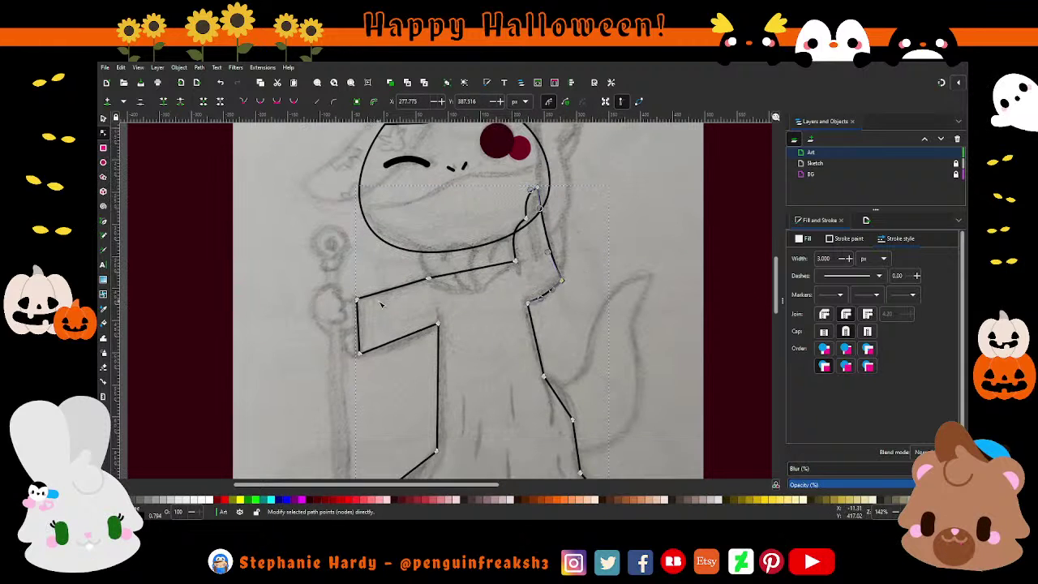
{"action": "scroll", "coordinate": [382, 305], "scroll_direction": "down", "scroll_amount": 1}
- Smooth the robe's hem nodes and reshape the hem curve around the left boot
{"action": "left_click_drag", "start_coordinate": [438, 289], "coordinate": [436, 294]}
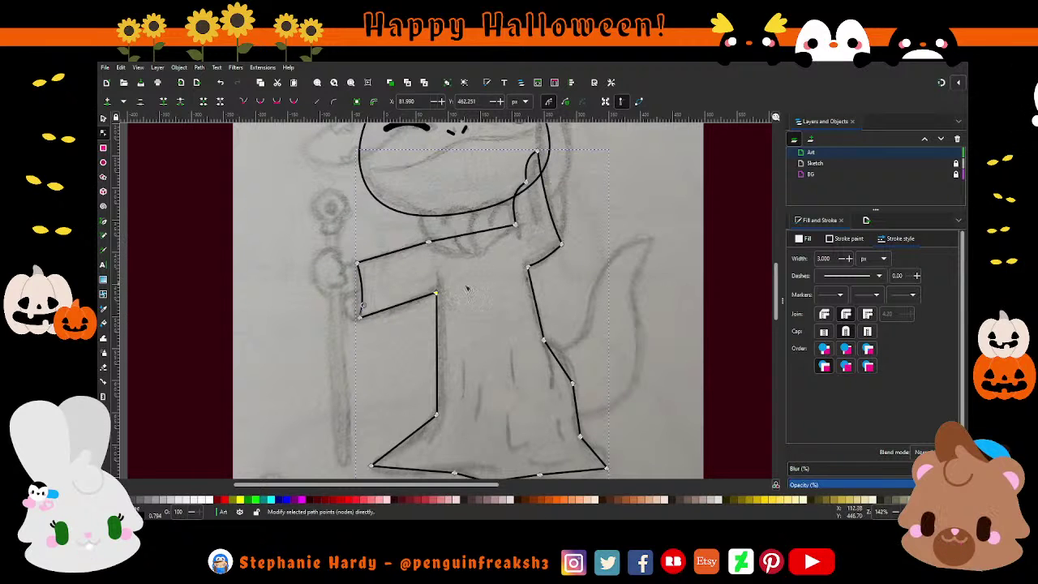
{"action": "scroll", "coordinate": [467, 289], "scroll_direction": "down", "scroll_amount": 1}
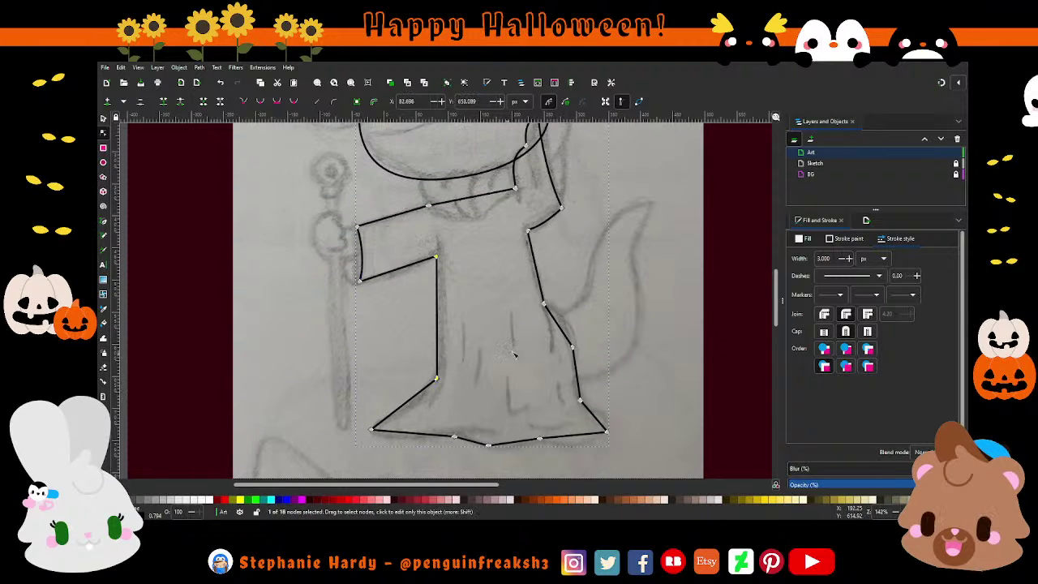
{"action": "scroll", "coordinate": [513, 354], "scroll_direction": "down", "scroll_amount": 1}
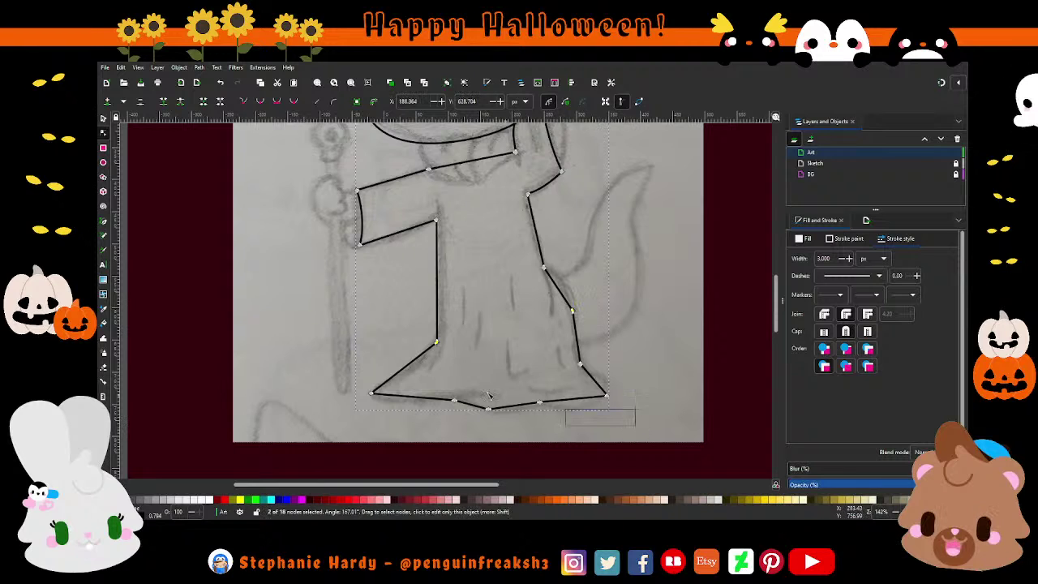
{"action": "left_click_drag", "start_coordinate": [634, 302], "coordinate": [365, 425]}
{"action": "left_click", "coordinate": [277, 102]}
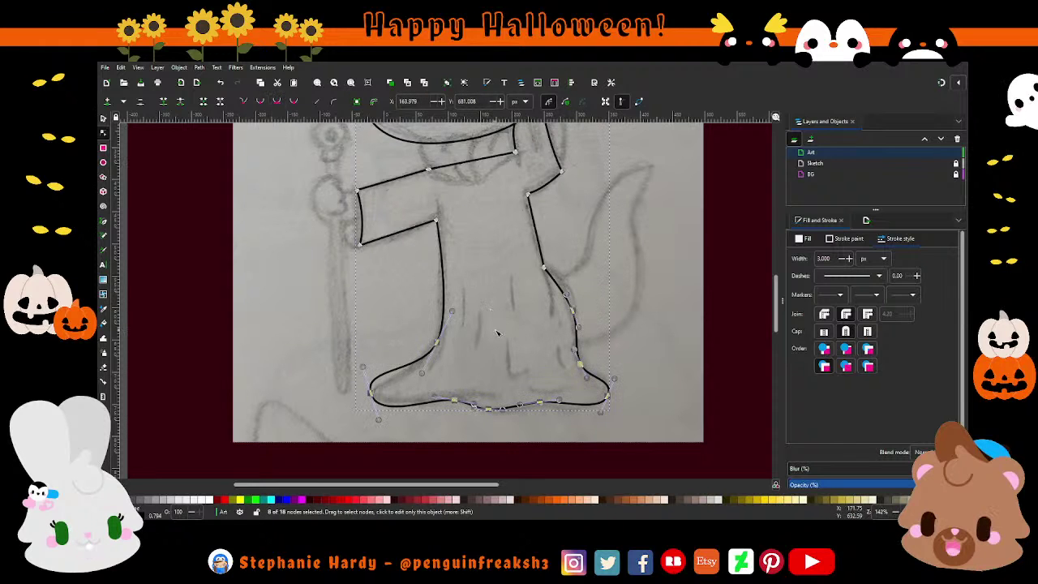
{"action": "left_click_drag", "start_coordinate": [454, 308], "coordinate": [446, 326]}
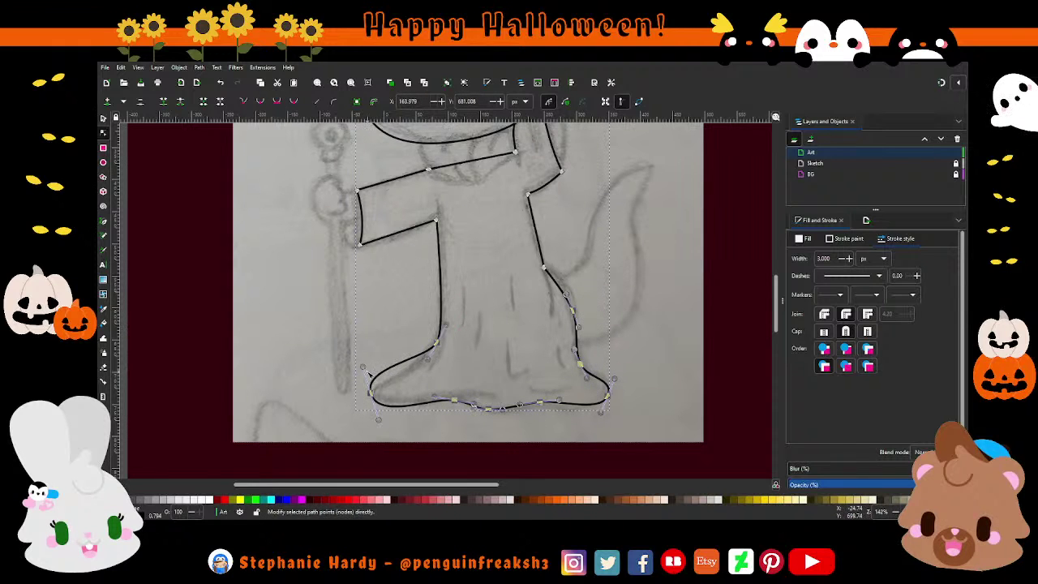
{"action": "left_click_drag", "start_coordinate": [362, 365], "coordinate": [369, 377]}
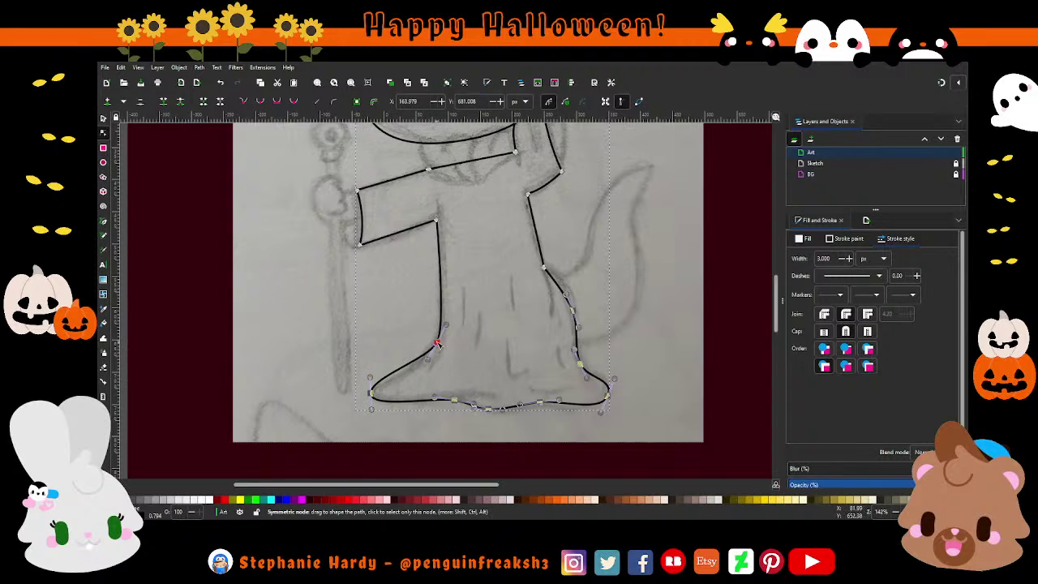
{"action": "left_click_drag", "start_coordinate": [436, 344], "coordinate": [431, 347]}
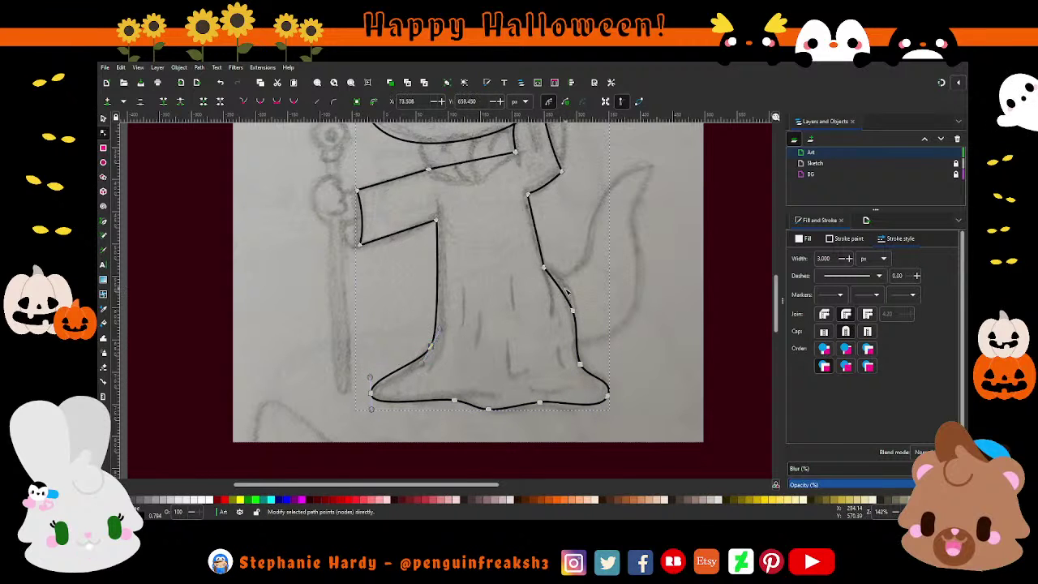
- Reshape the robe's bottom edge and bottom-right corner to follow the sketch
{"action": "left_click_drag", "start_coordinate": [569, 289], "coordinate": [566, 286]}
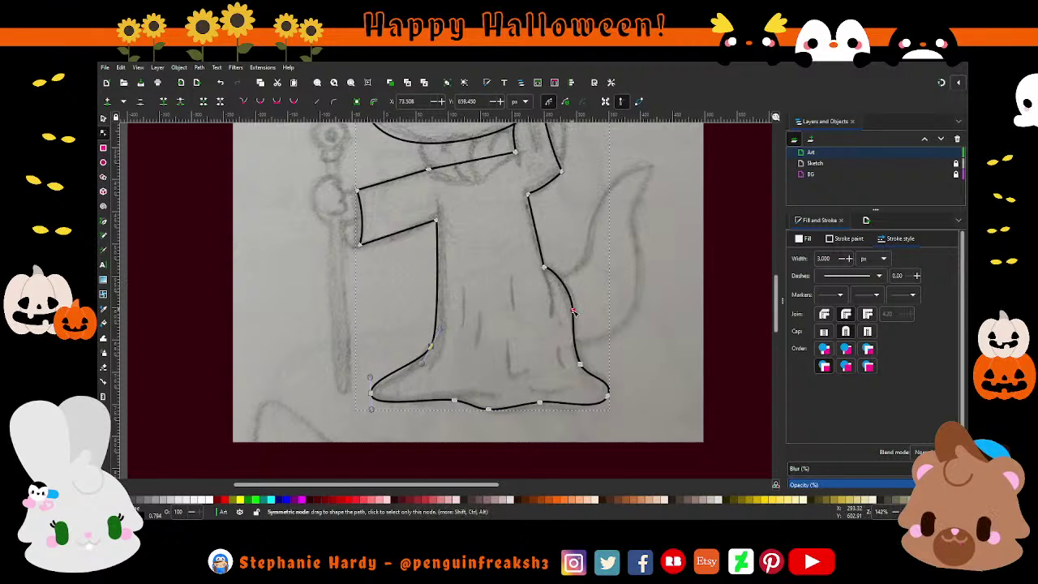
{"action": "left_click", "coordinate": [608, 397]}
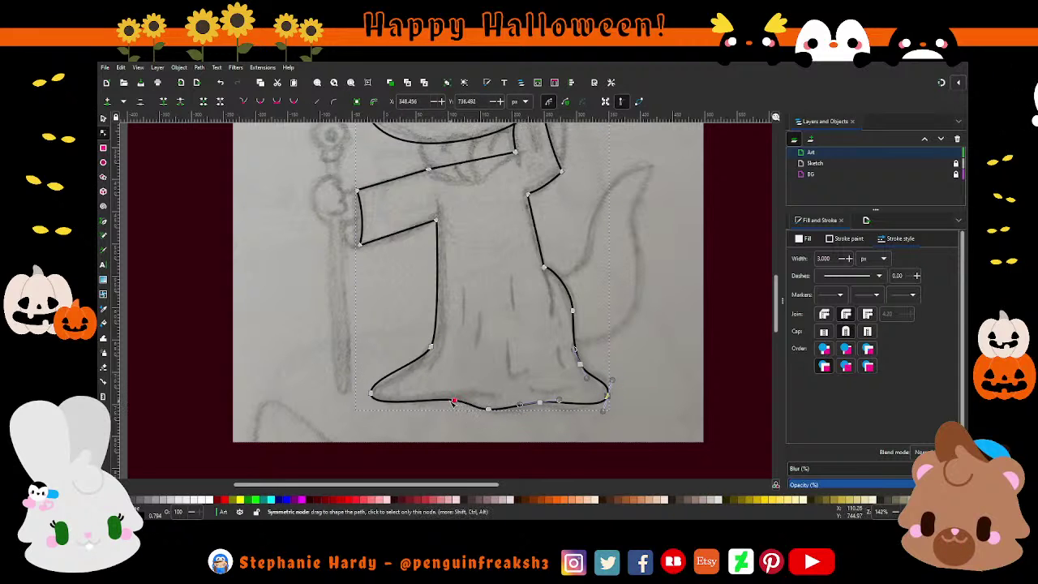
{"action": "left_click_drag", "start_coordinate": [454, 403], "coordinate": [462, 398]}
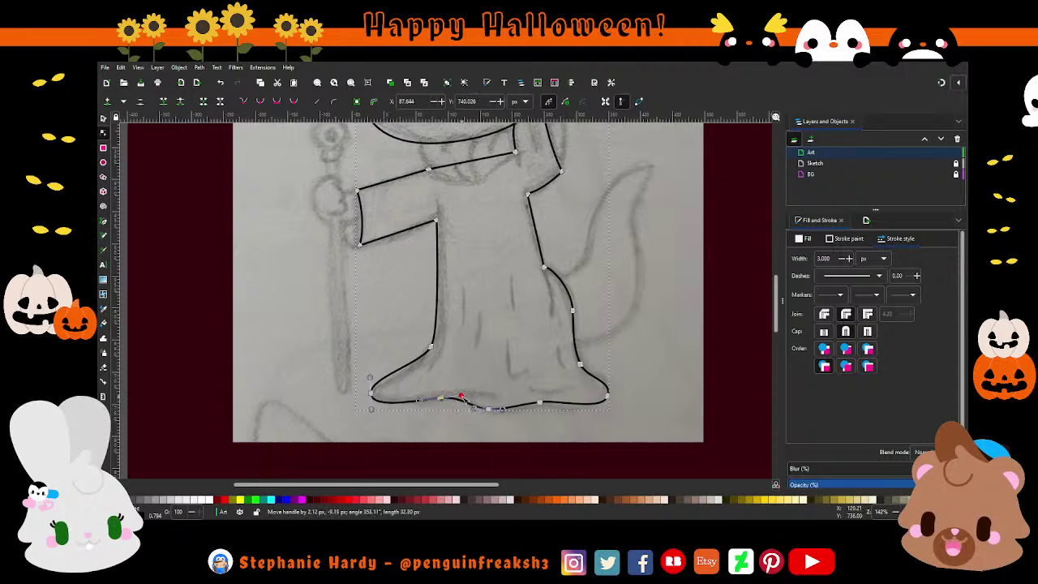
{"action": "left_click_drag", "start_coordinate": [463, 397], "coordinate": [438, 399]}
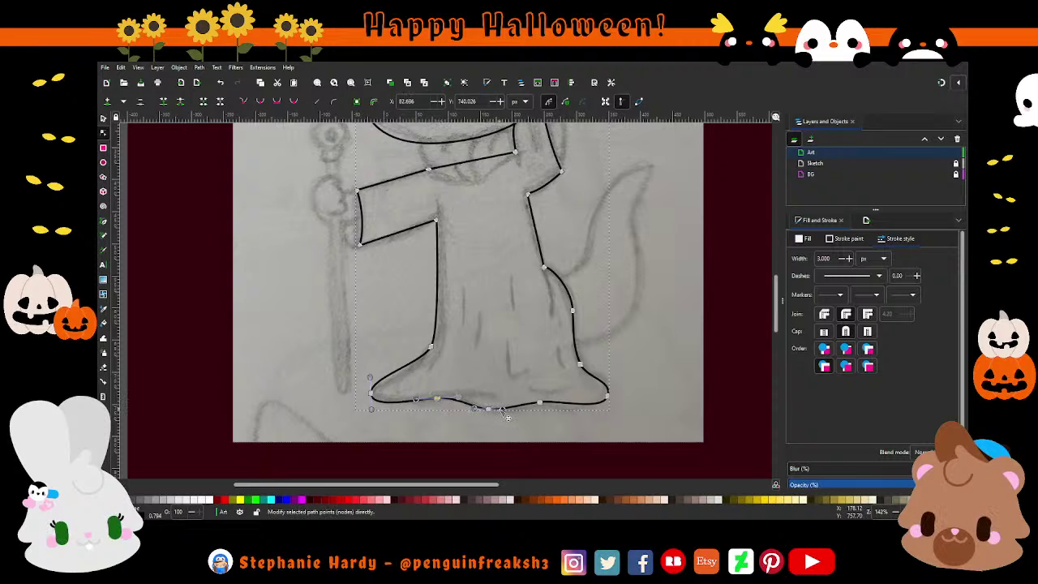
{"action": "left_click_drag", "start_coordinate": [538, 404], "coordinate": [549, 406]}
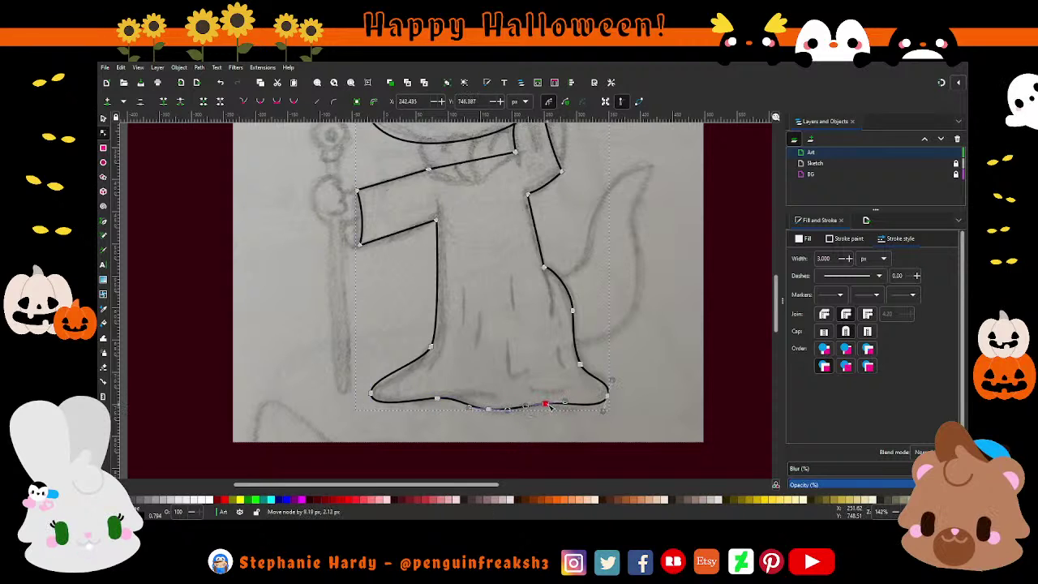
{"action": "left_click_drag", "start_coordinate": [613, 390], "coordinate": [613, 379]}
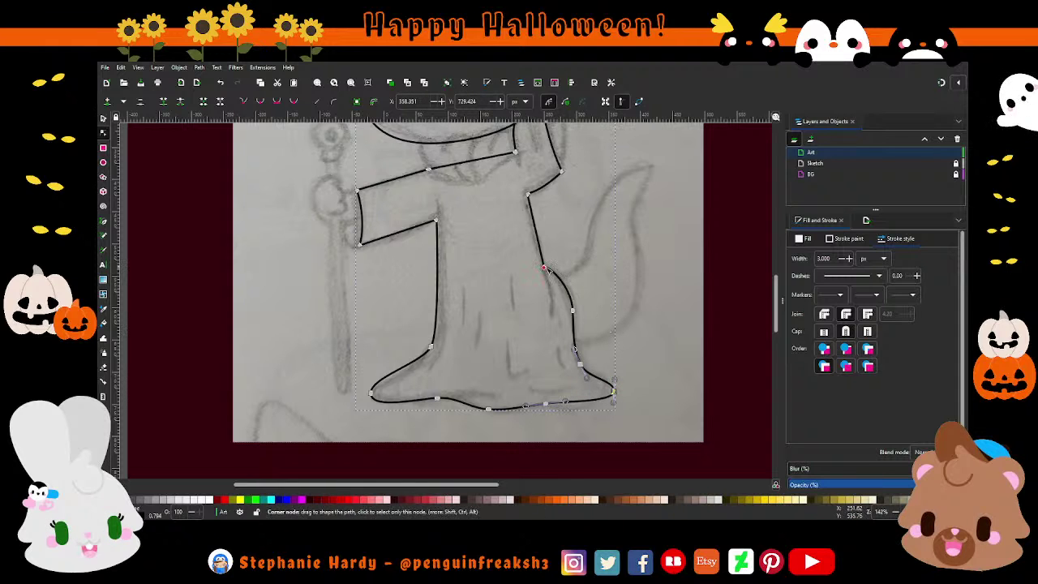
- Curve the robe's right side outward and shift the shoulder point right below the chin
{"action": "mouse_move", "coordinate": [549, 273]}
{"action": "left_mouse_down"}
{"action": "mouse_move", "coordinate": [566, 267]}
{"action": "mouse_move", "coordinate": [571, 295]}
{"action": "left_mouse_up"}
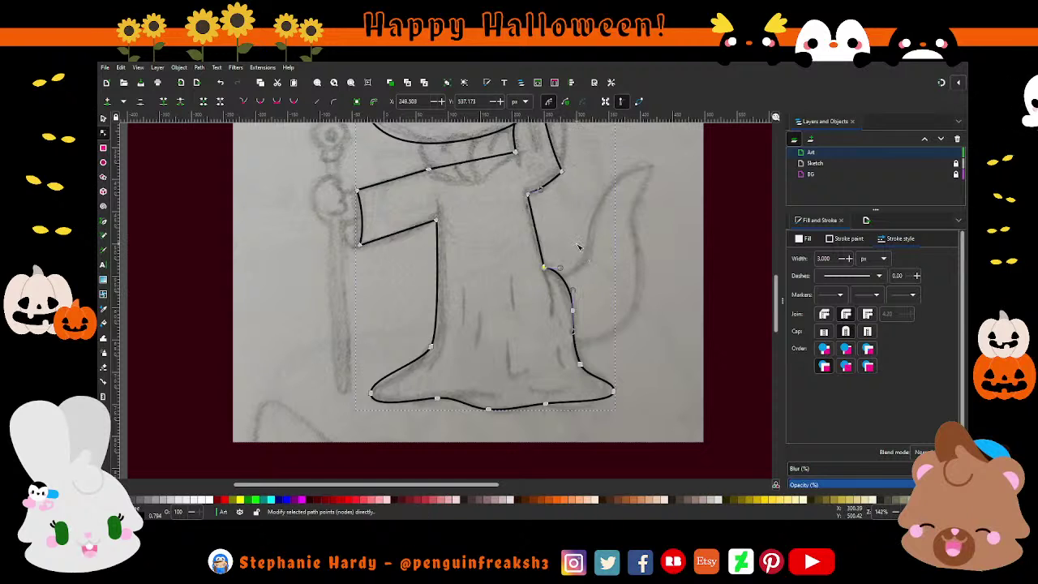
{"action": "scroll", "coordinate": [563, 254], "scroll_direction": "up", "scroll_amount": 2}
{"action": "left_click_drag", "start_coordinate": [529, 267], "coordinate": [565, 258]}
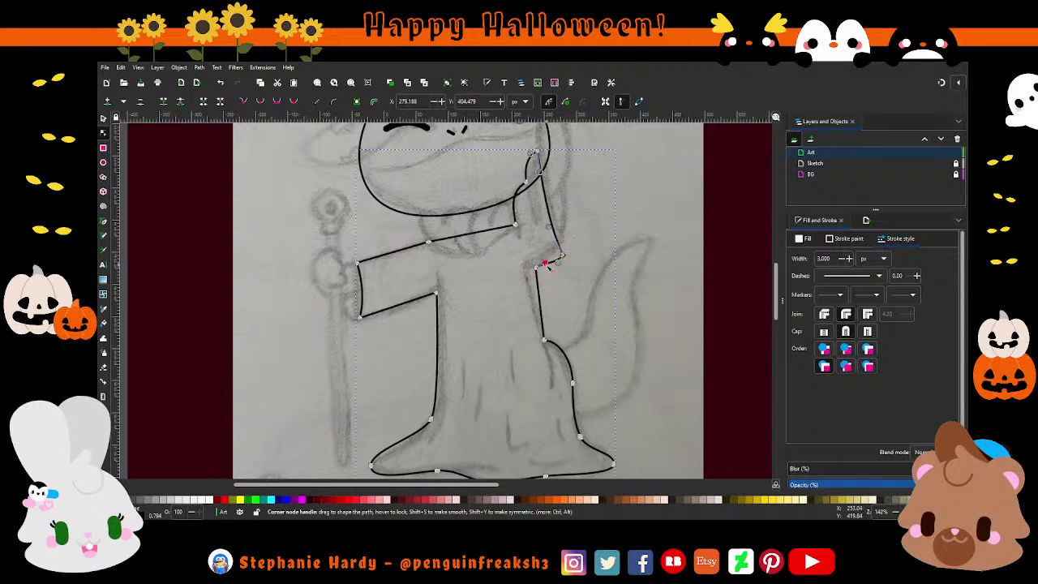
{"action": "left_click_drag", "start_coordinate": [547, 264], "coordinate": [555, 262]}
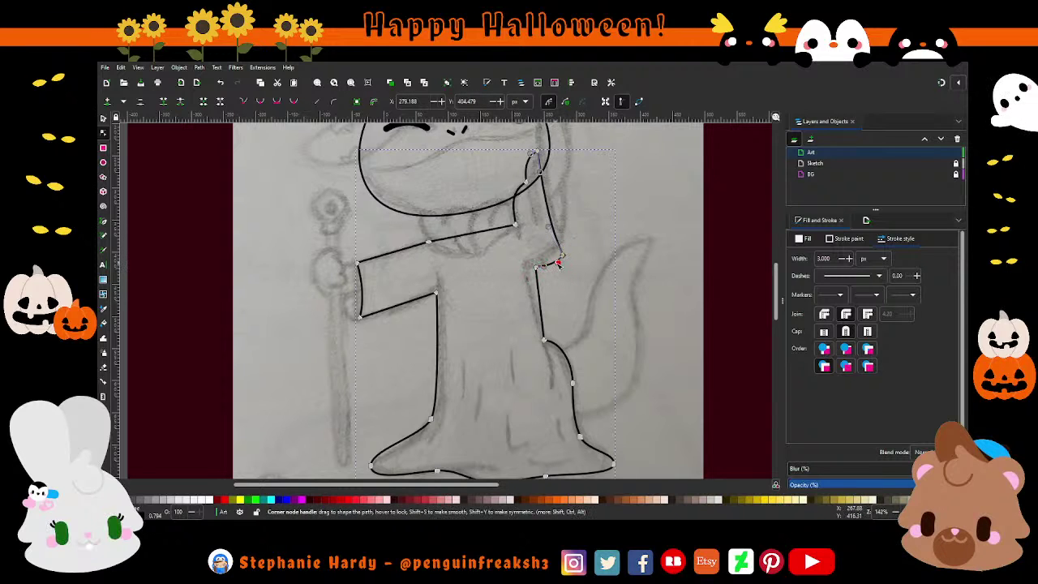
{"action": "scroll", "coordinate": [570, 194], "scroll_direction": "up", "scroll_amount": 3}
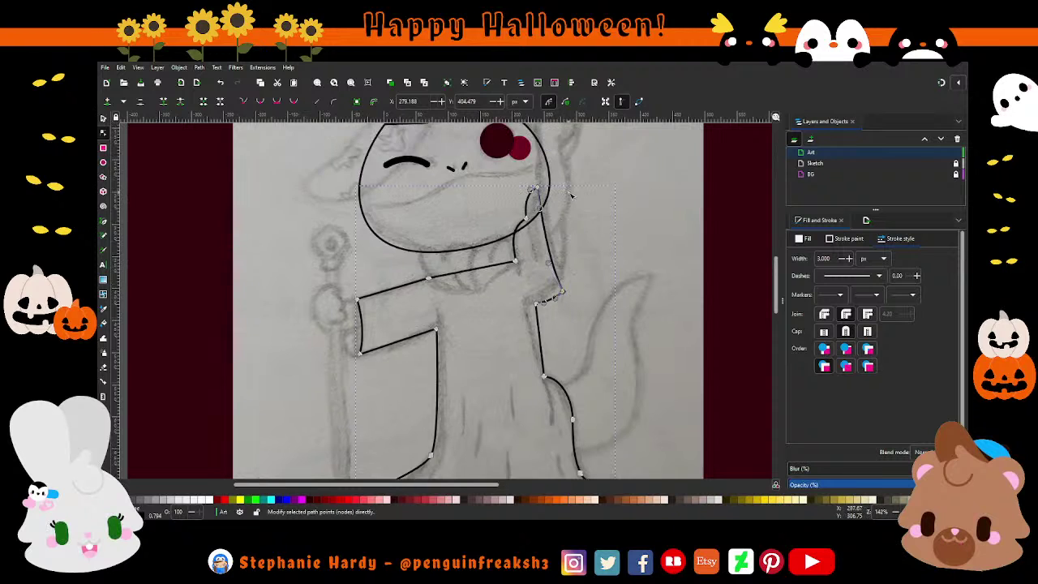
{"action": "scroll", "coordinate": [570, 195], "scroll_direction": "down", "scroll_amount": 1}
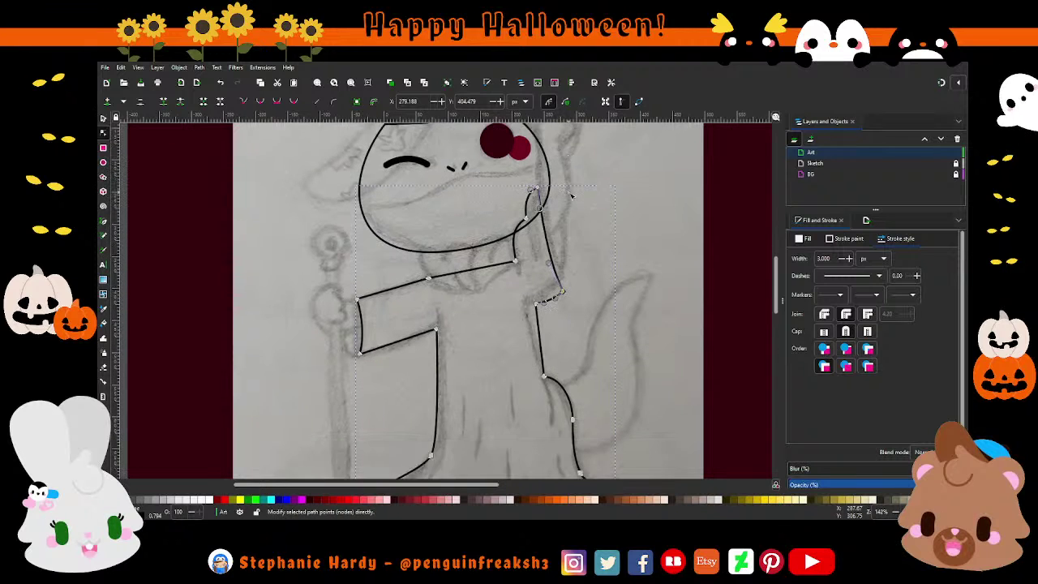
{"action": "scroll", "coordinate": [570, 195], "scroll_direction": "down", "scroll_amount": 2}
{"action": "left_click", "coordinate": [436, 258]}
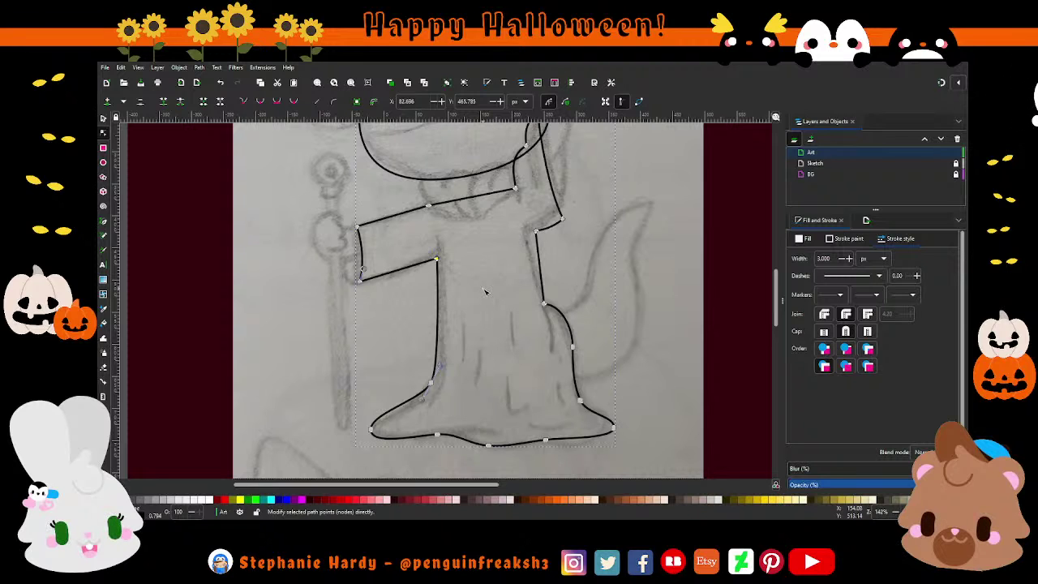
{"action": "scroll", "coordinate": [603, 283], "scroll_direction": "up", "scroll_amount": 2}
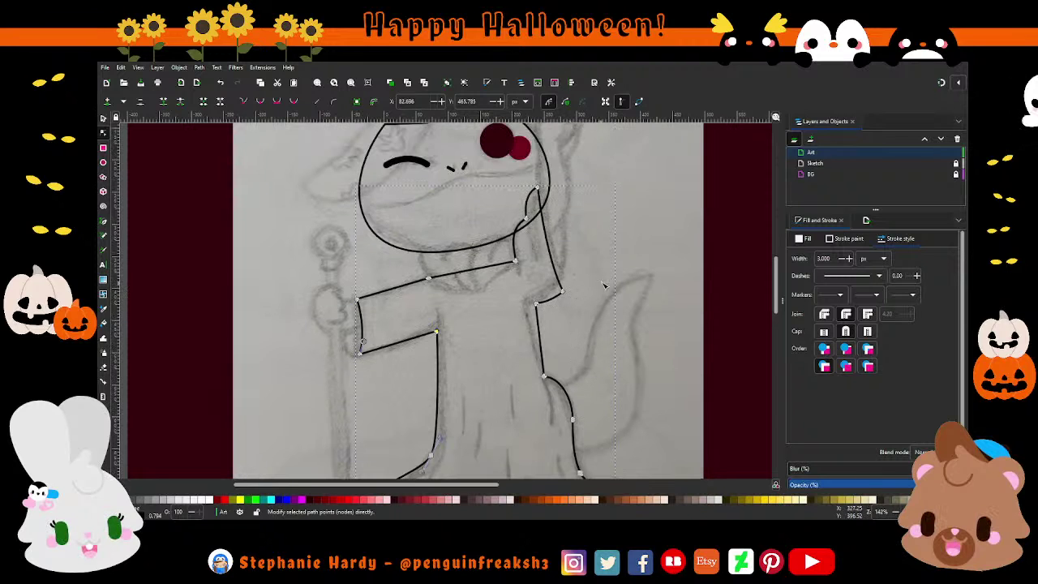
{"action": "scroll", "coordinate": [591, 265], "scroll_direction": "up", "scroll_amount": 1}
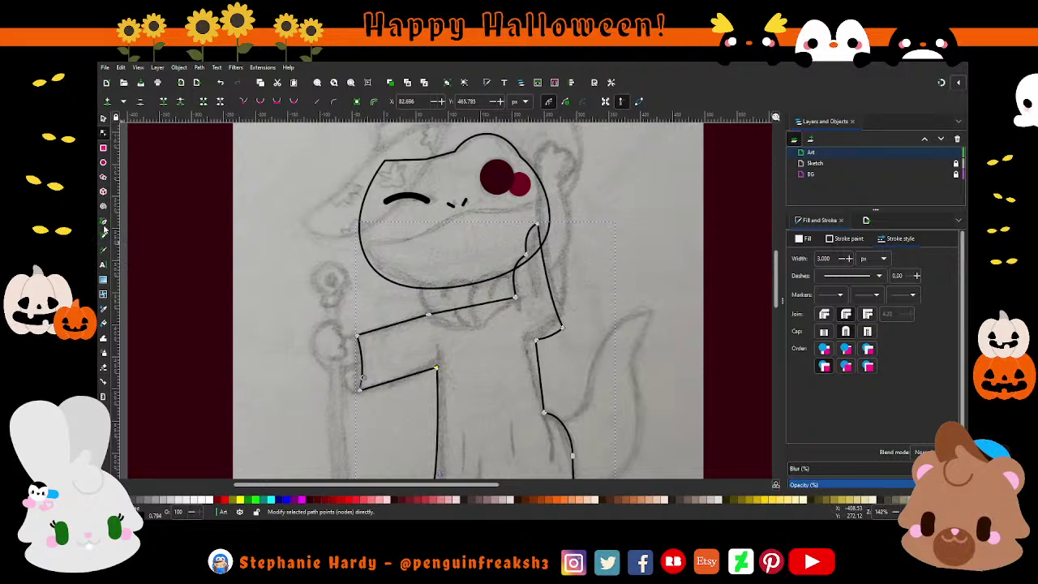
- Trace a closed, pointed straight-segment hand outline beside the face with the Pen tool
{"action": "left_click", "coordinate": [104, 231]}
{"action": "scroll", "coordinate": [567, 268], "scroll_direction": "up", "scroll_amount": 1}
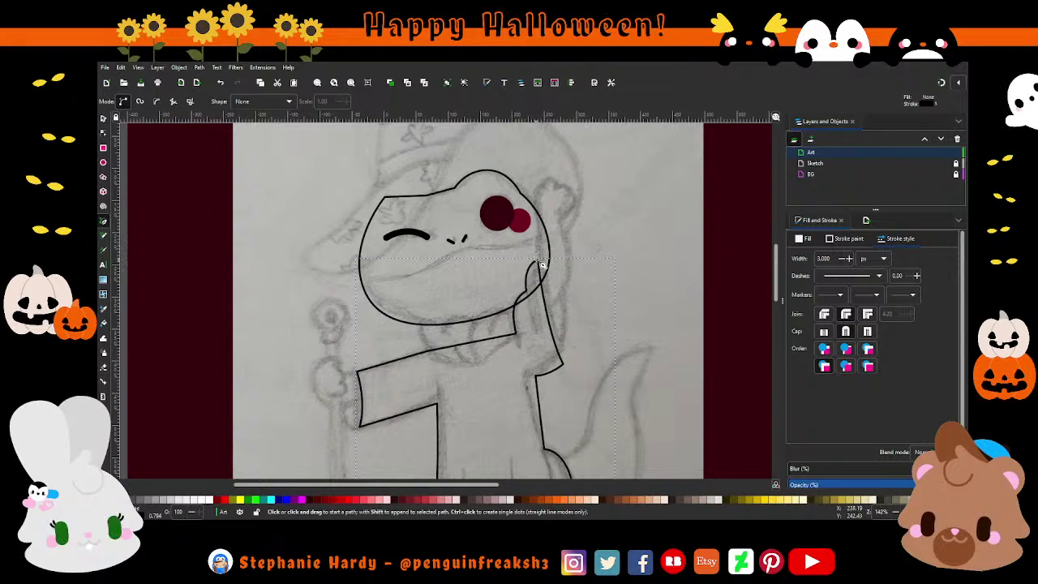
{"action": "left_click", "coordinate": [540, 265]}
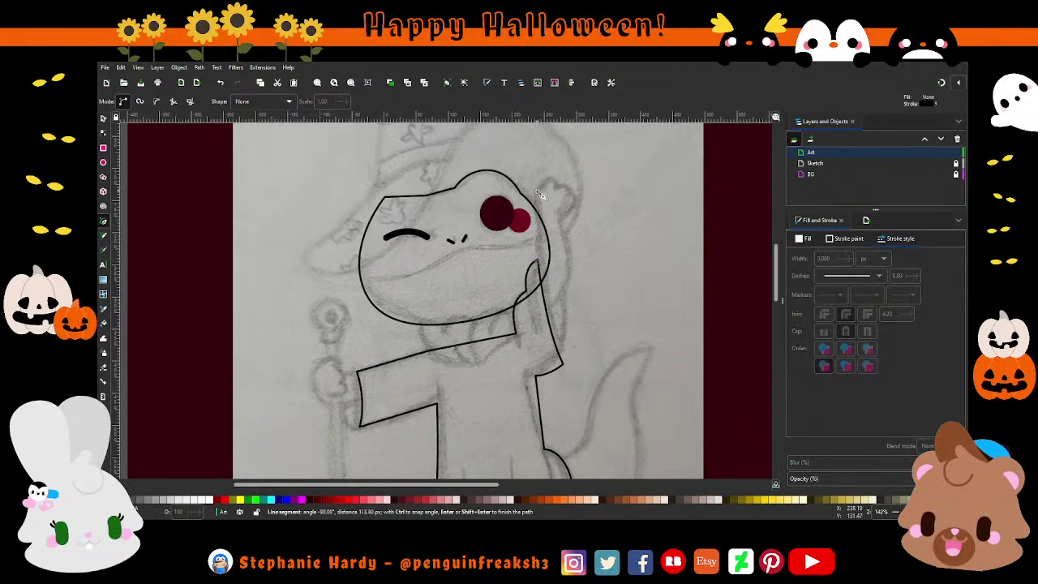
{"action": "left_click", "coordinate": [548, 188]}
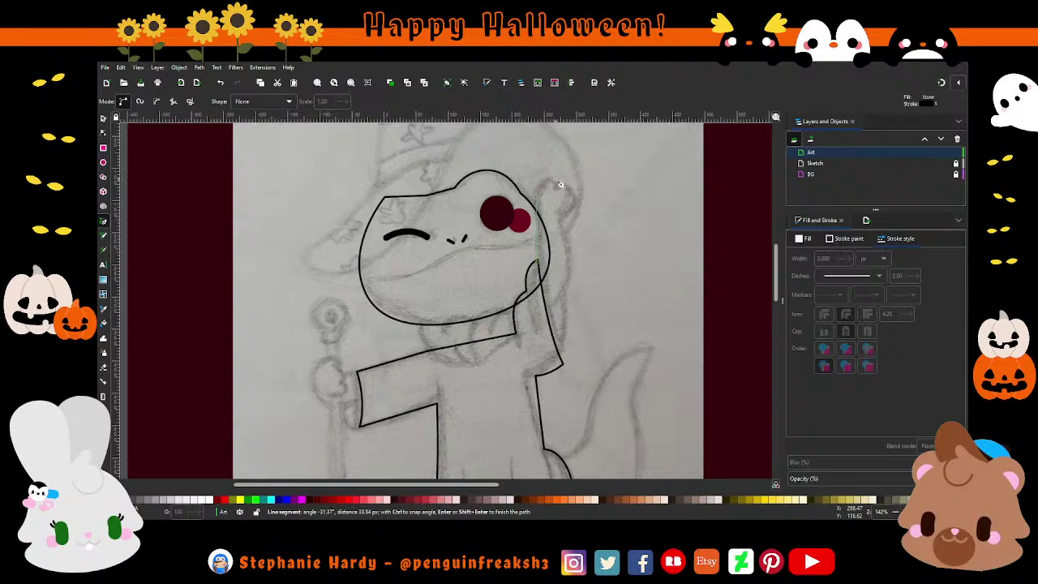
{"action": "left_click", "coordinate": [557, 181]}
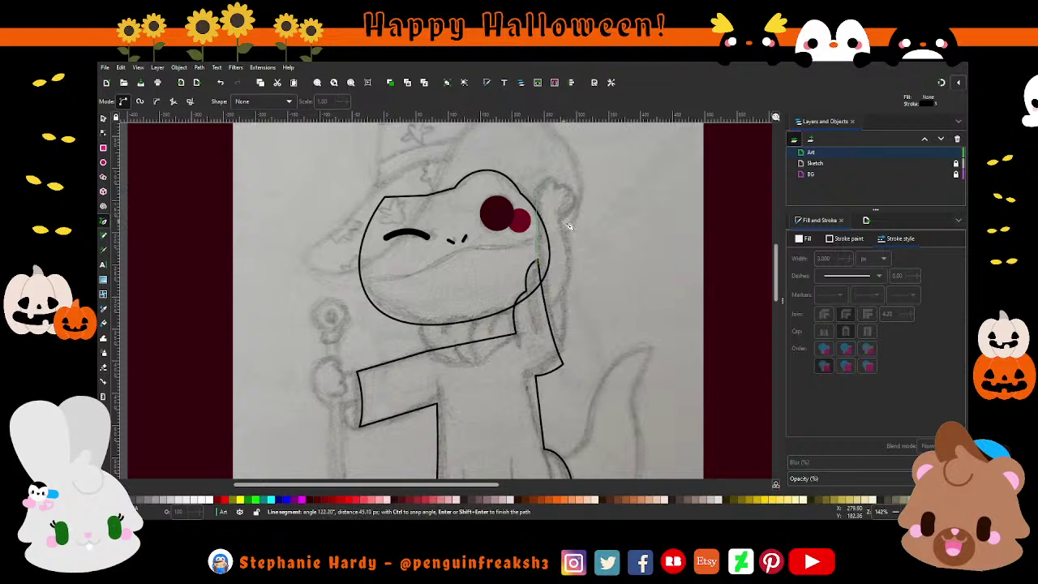
{"action": "left_click", "coordinate": [550, 314]}
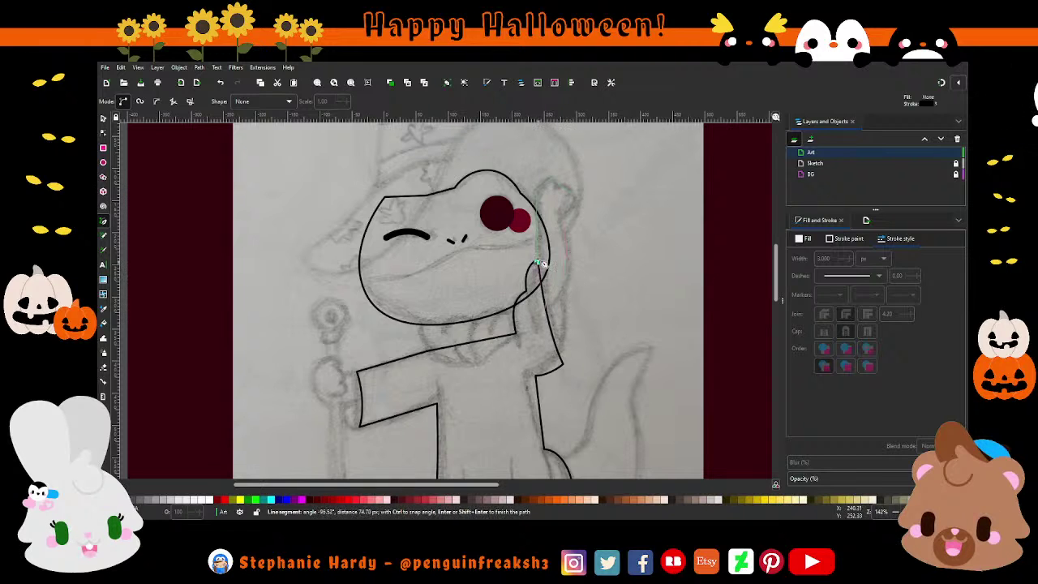
{"action": "left_click", "coordinate": [103, 132]}
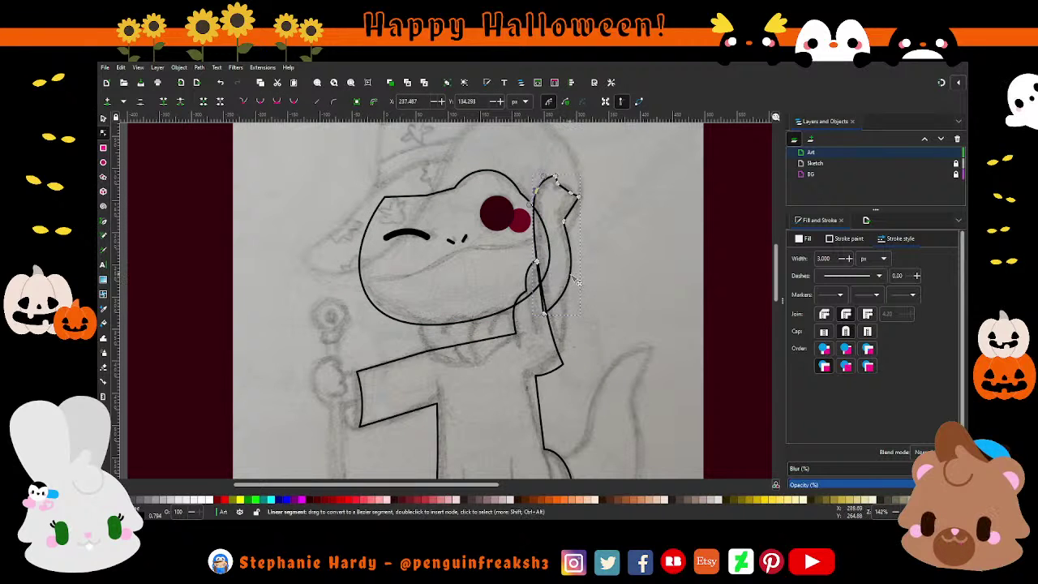
- Round the hand's pointed top into bumpy fingertips
{"action": "scroll", "coordinate": [600, 211], "scroll_direction": "up", "scroll_amount": 2}
{"action": "scroll", "coordinate": [605, 291], "scroll_direction": "up", "scroll_amount": 1}
{"action": "scroll", "coordinate": [606, 291], "scroll_direction": "up", "scroll_amount": 1}
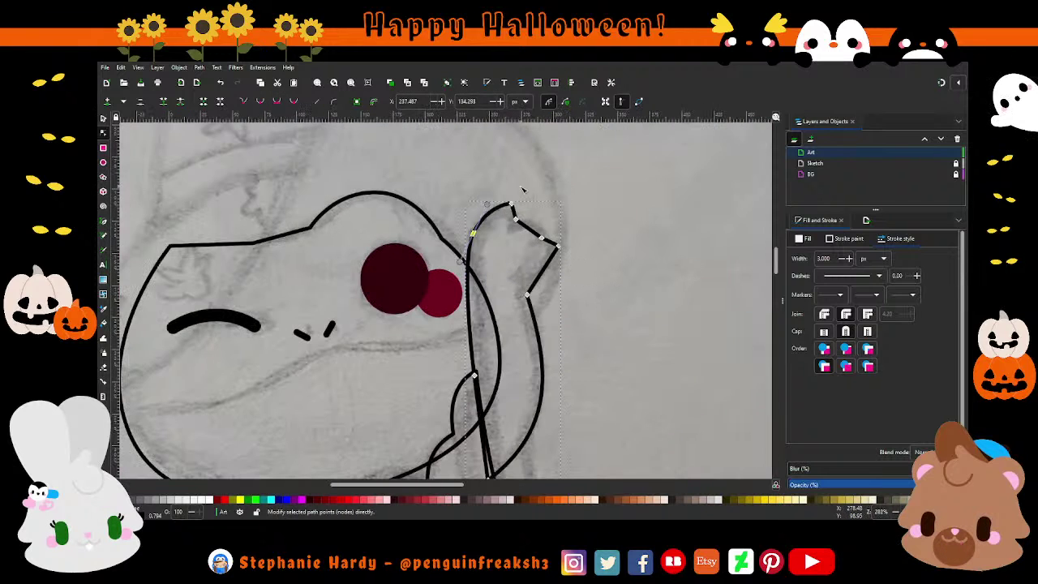
{"action": "left_click_drag", "start_coordinate": [512, 205], "coordinate": [517, 207]}
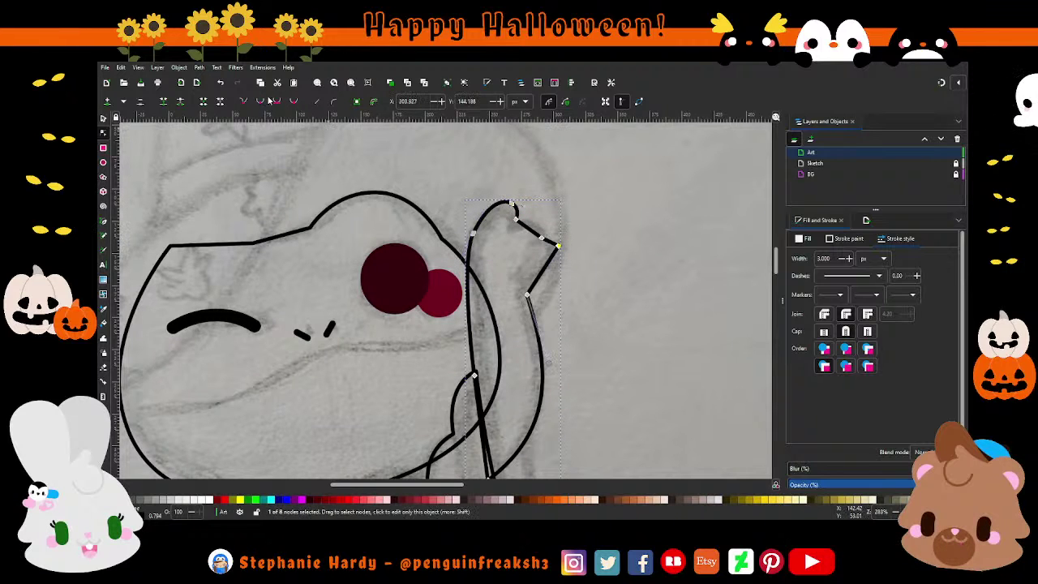
{"action": "left_click", "coordinate": [557, 244]}
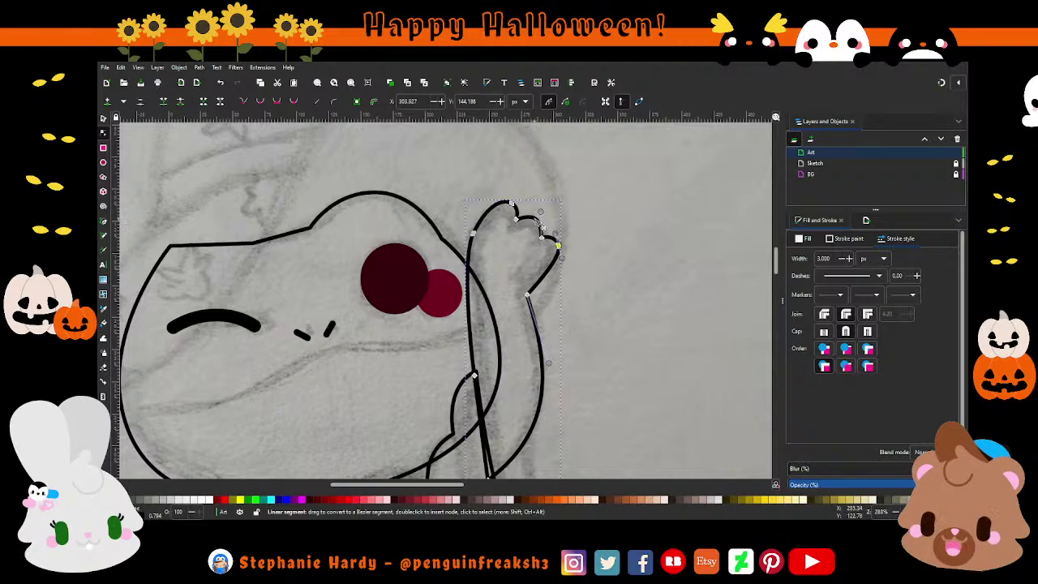
{"action": "left_click", "coordinate": [515, 218]}
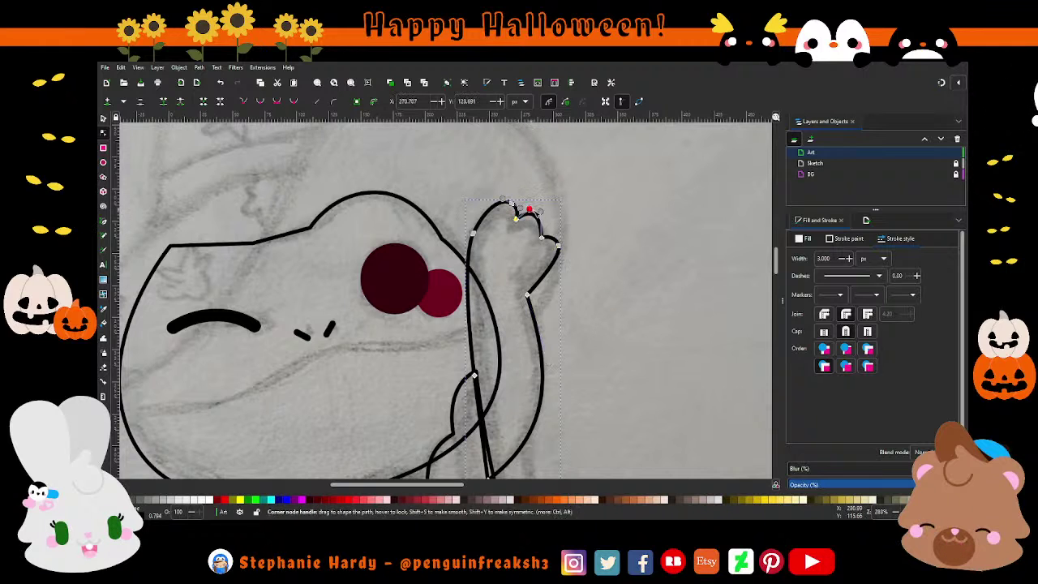
{"action": "left_click_drag", "start_coordinate": [529, 210], "coordinate": [541, 215]}
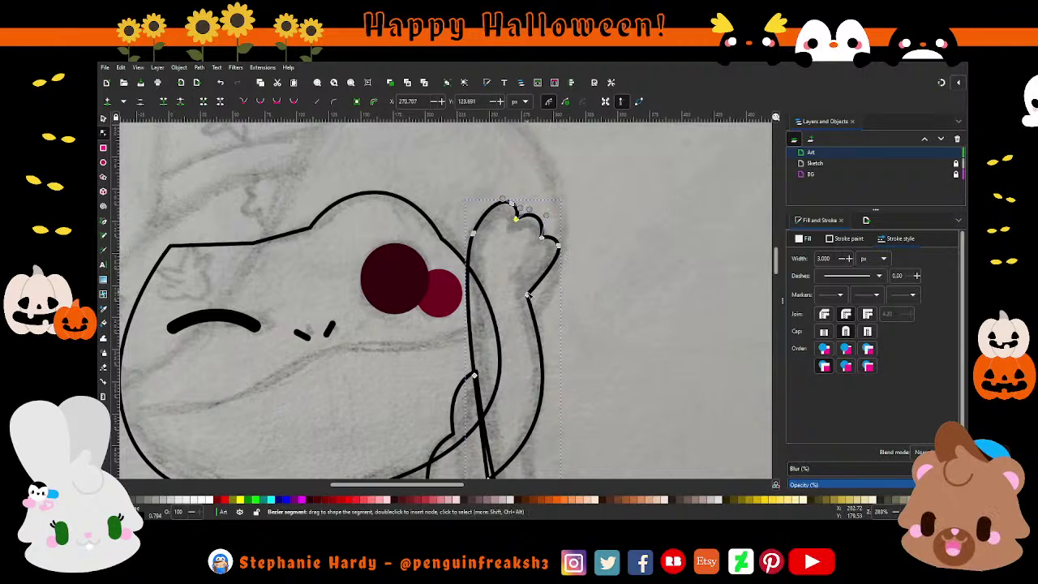
- Move the hand's left point and bow its left edge outward
{"action": "left_click_drag", "start_coordinate": [527, 294], "coordinate": [530, 297]}
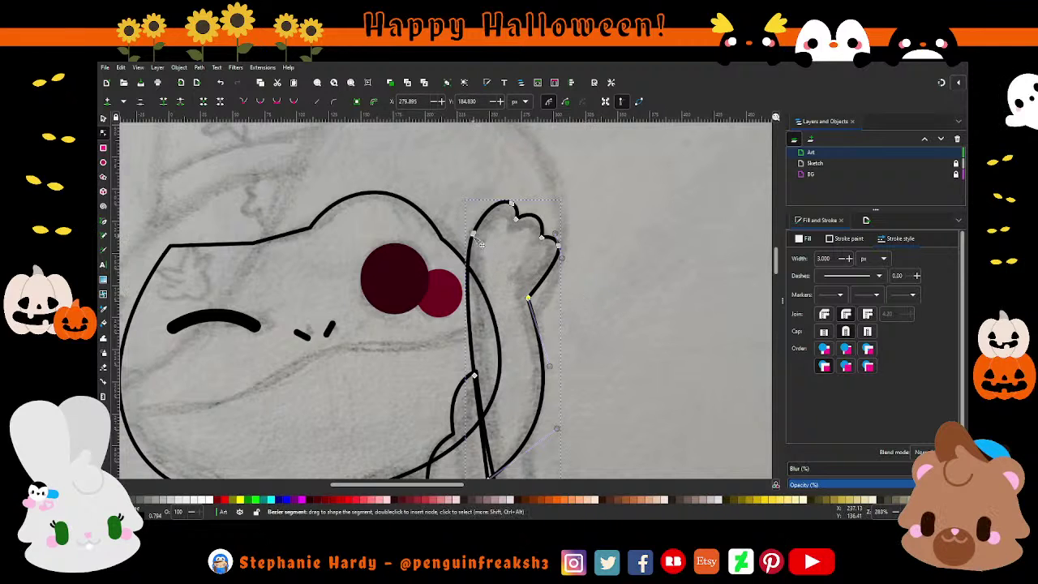
{"action": "left_click_drag", "start_coordinate": [475, 233], "coordinate": [484, 208]}
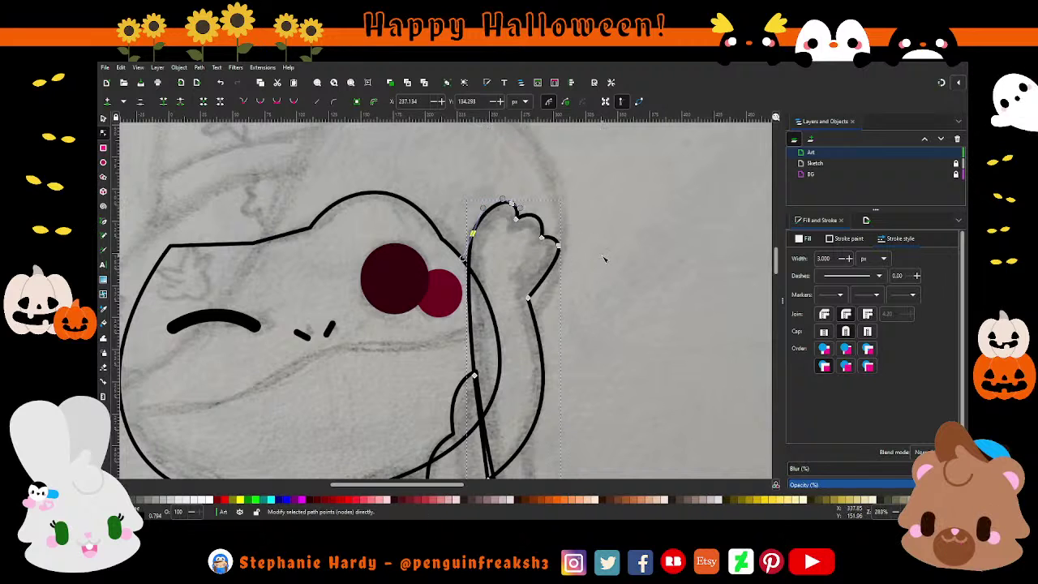
{"action": "scroll", "coordinate": [604, 260], "scroll_direction": "down", "scroll_amount": 2}
{"action": "scroll", "coordinate": [527, 260], "scroll_direction": "down", "scroll_amount": 3, "text": "ctrl"}
{"action": "scroll", "coordinate": [485, 237], "scroll_direction": "up", "scroll_amount": 3, "text": "ctrl"}
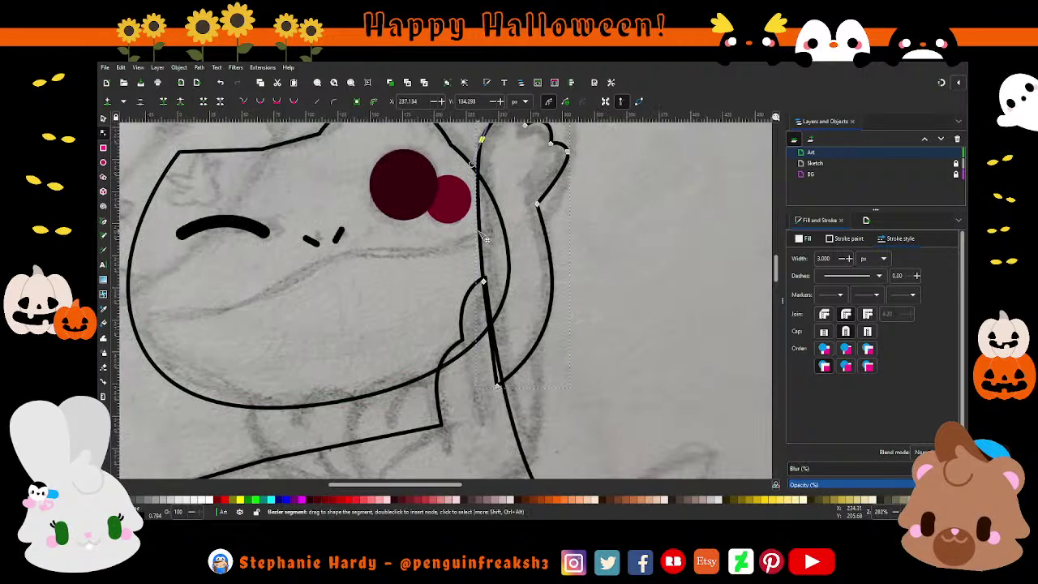
{"action": "mouse_move", "coordinate": [485, 238]}
{"action": "left_mouse_down"}
{"action": "mouse_move", "coordinate": [508, 231]}
{"action": "mouse_move", "coordinate": [496, 232]}
{"action": "left_mouse_up"}
- Refine the fingertip curve and curve the hand's right side down toward the wrist
{"action": "scroll", "coordinate": [498, 219], "scroll_direction": "up", "scroll_amount": 2}
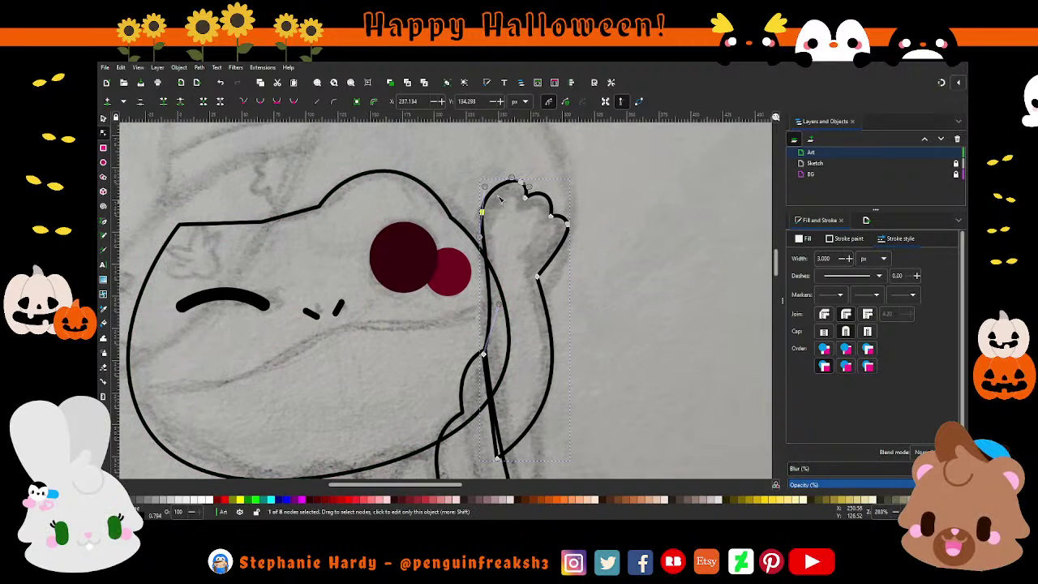
{"action": "left_click_drag", "start_coordinate": [484, 187], "coordinate": [490, 185]}
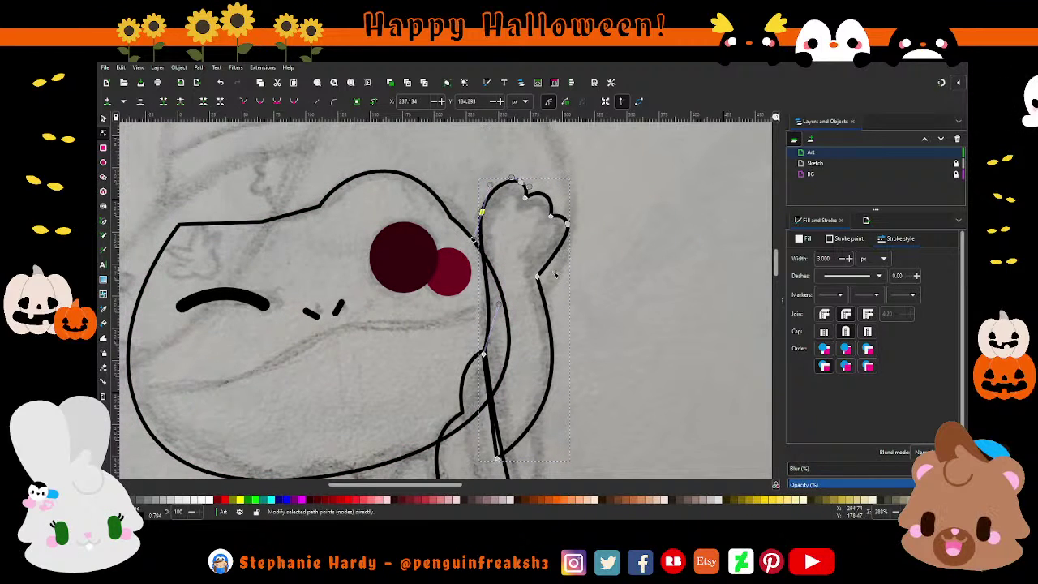
{"action": "left_click_drag", "start_coordinate": [536, 276], "coordinate": [558, 266]}
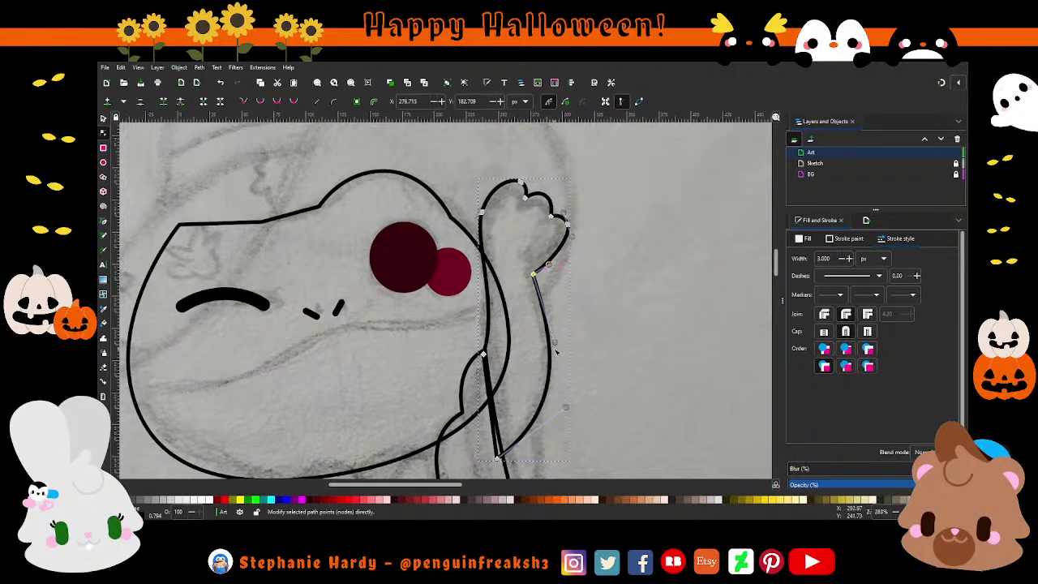
{"action": "mouse_move", "coordinate": [550, 261]}
{"action": "left_mouse_down"}
{"action": "mouse_move", "coordinate": [556, 333]}
{"action": "mouse_move", "coordinate": [514, 339]}
{"action": "left_mouse_up"}
{"action": "scroll", "coordinate": [597, 298], "scroll_direction": "down", "scroll_amount": 1}
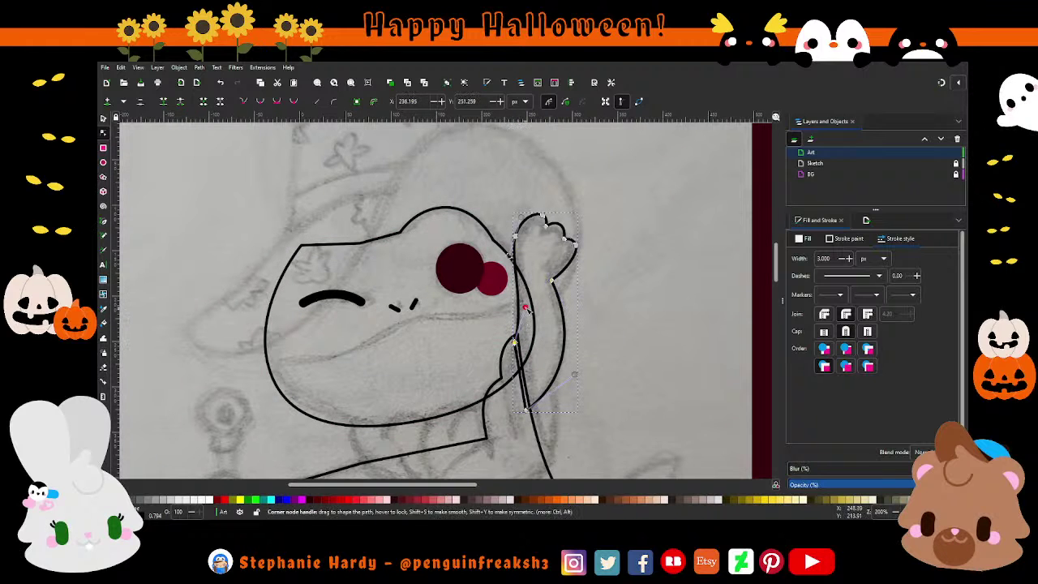
{"action": "scroll", "coordinate": [590, 287], "scroll_direction": "down", "scroll_amount": 1}
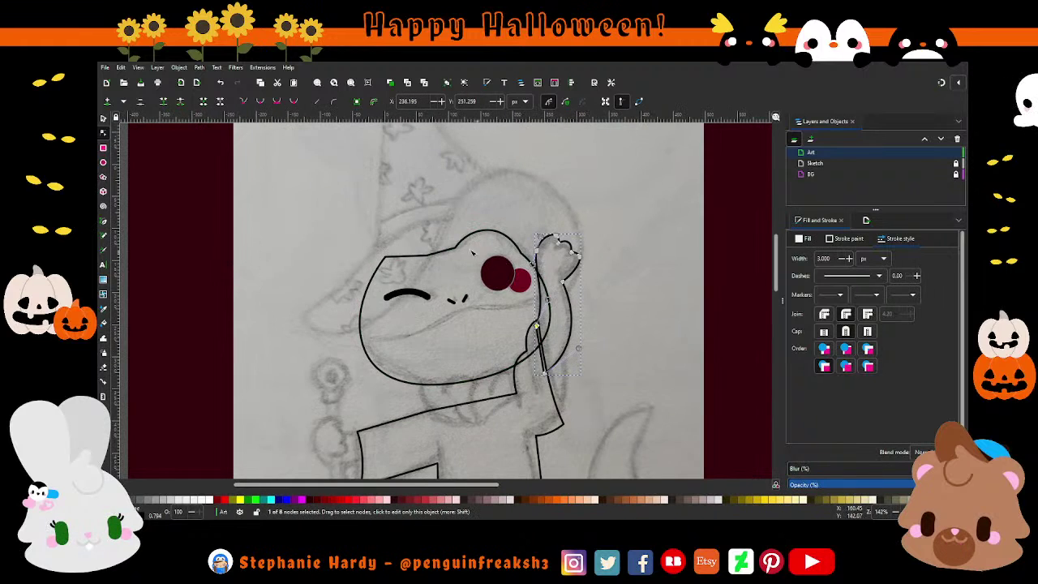
{"action": "scroll", "coordinate": [579, 283], "scroll_direction": "down", "scroll_amount": 1}
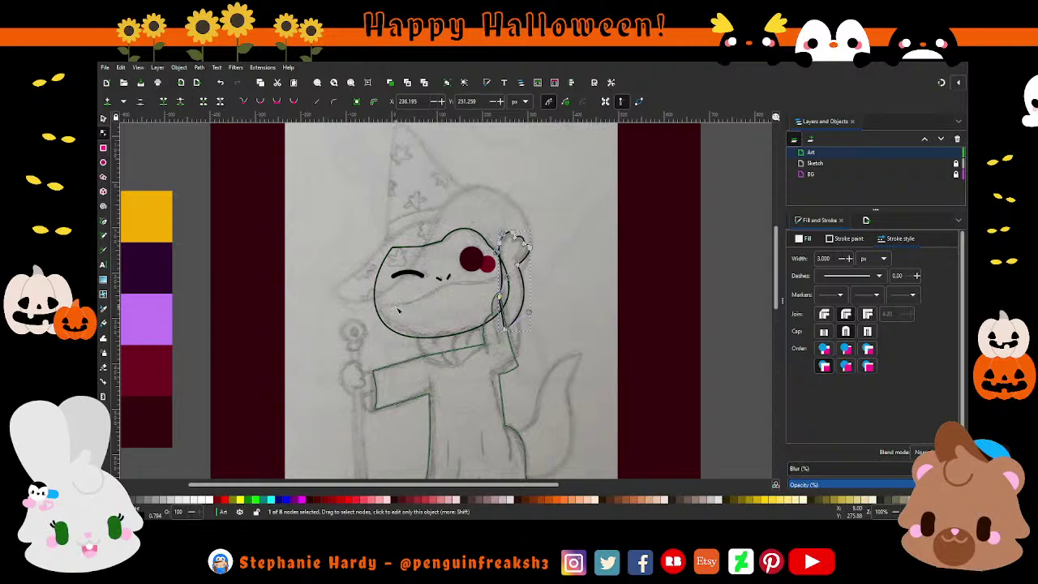
- Trace a closed collar outline under the jaw that dips to a V at the chest
{"action": "left_click", "coordinate": [103, 222]}
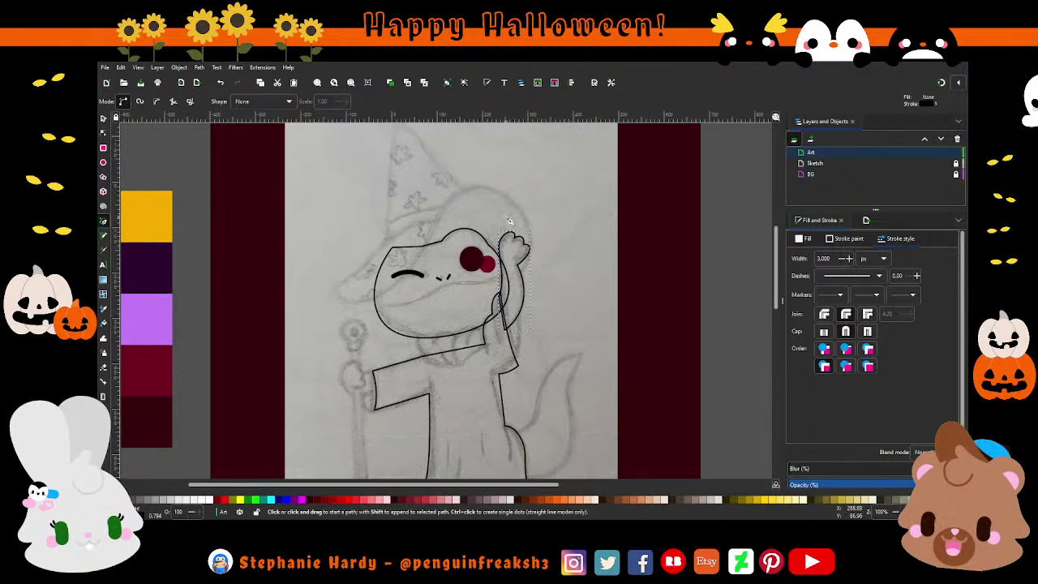
{"action": "scroll", "coordinate": [509, 221], "scroll_direction": "up", "scroll_amount": 1, "text": "ctrl"}
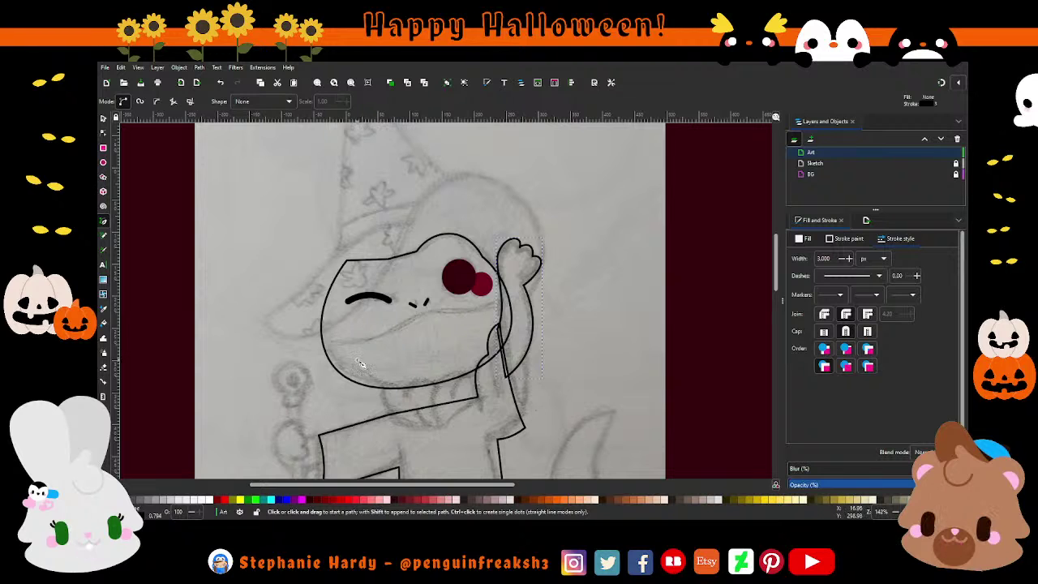
{"action": "scroll", "coordinate": [466, 375], "scroll_direction": "up", "scroll_amount": 1, "text": "ctrl"}
{"action": "scroll", "coordinate": [455, 357], "scroll_direction": "up", "scroll_amount": 1, "text": "ctrl"}
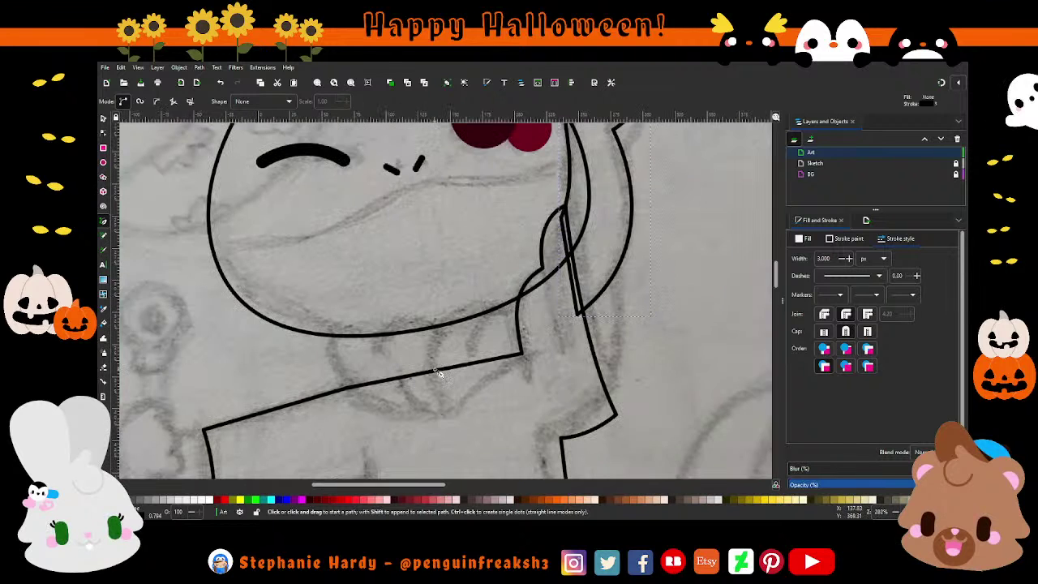
{"action": "scroll", "coordinate": [432, 318], "scroll_direction": "down", "scroll_amount": 1, "text": "ctrl"}
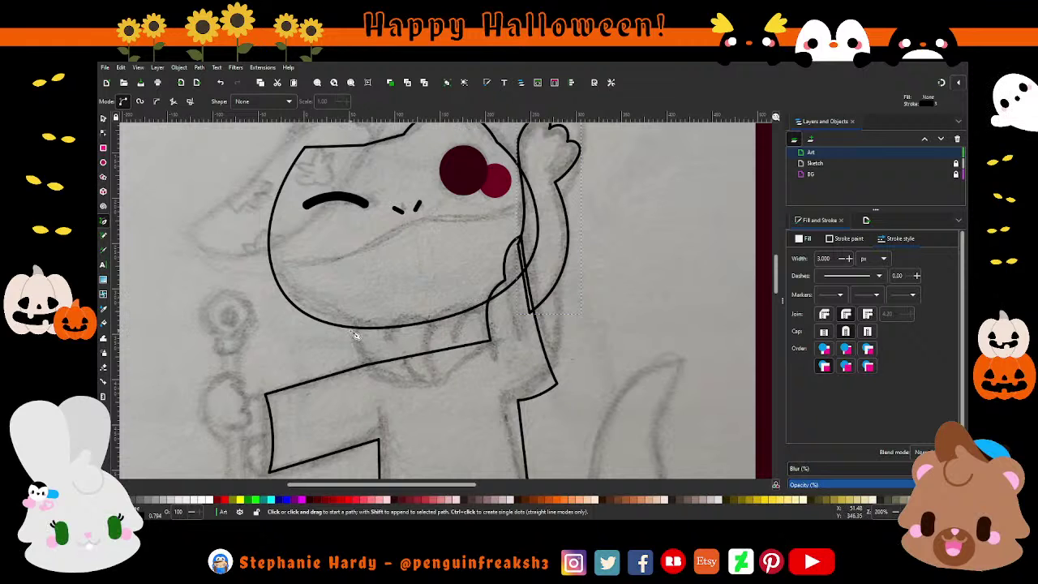
{"action": "scroll", "coordinate": [428, 345], "scroll_direction": "down", "scroll_amount": 2, "text": "ctrl"}
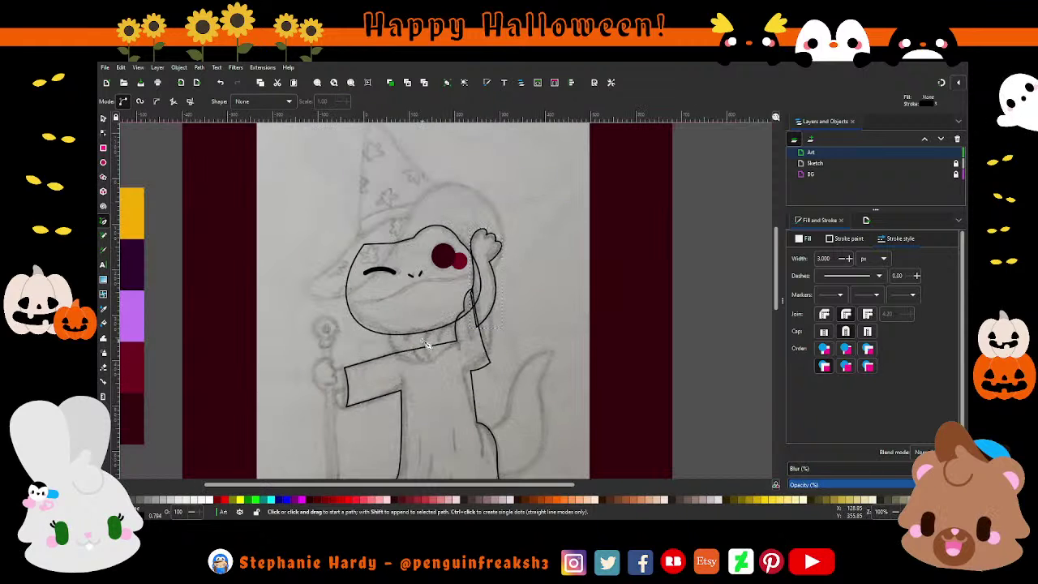
{"action": "scroll", "coordinate": [426, 344], "scroll_direction": "up", "scroll_amount": 2}
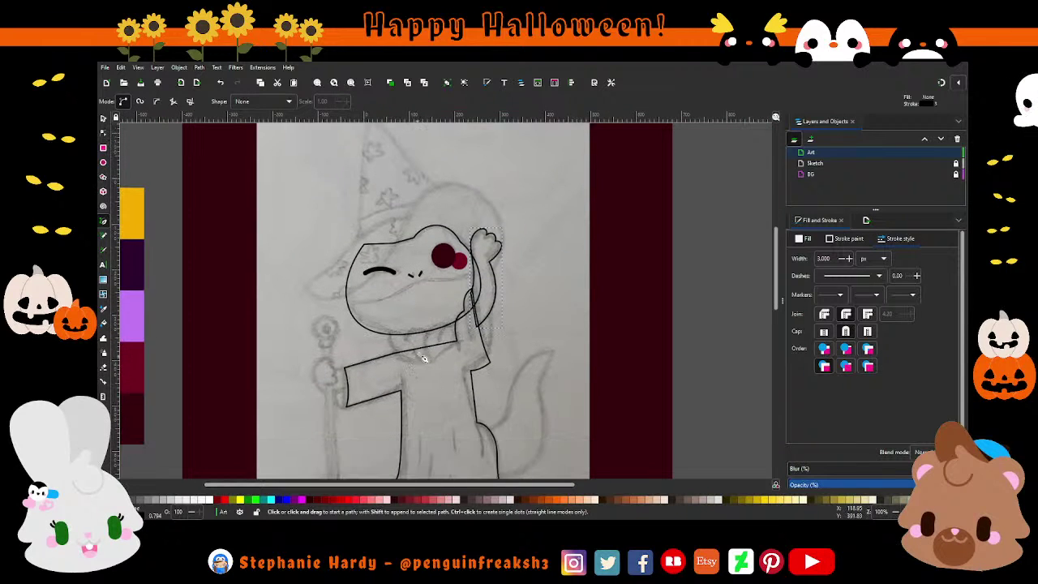
{"action": "scroll", "coordinate": [429, 348], "scroll_direction": "up", "scroll_amount": 1, "text": "ctrl"}
{"action": "scroll", "coordinate": [488, 347], "scroll_direction": "up", "scroll_amount": 1, "text": "ctrl"}
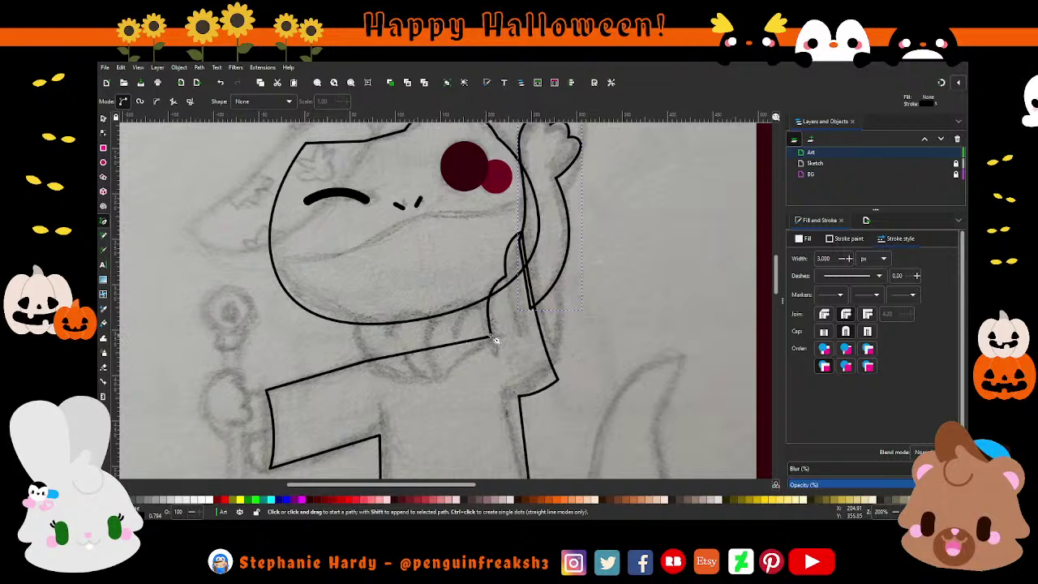
{"action": "left_click", "coordinate": [493, 338]}
{"action": "left_click", "coordinate": [440, 385]}
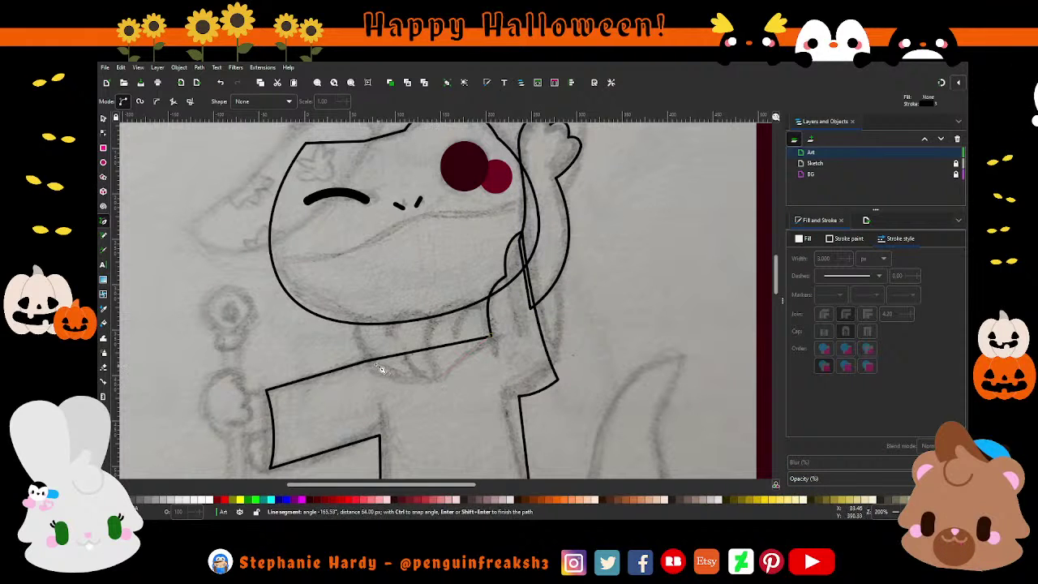
{"action": "left_click", "coordinate": [362, 328]}
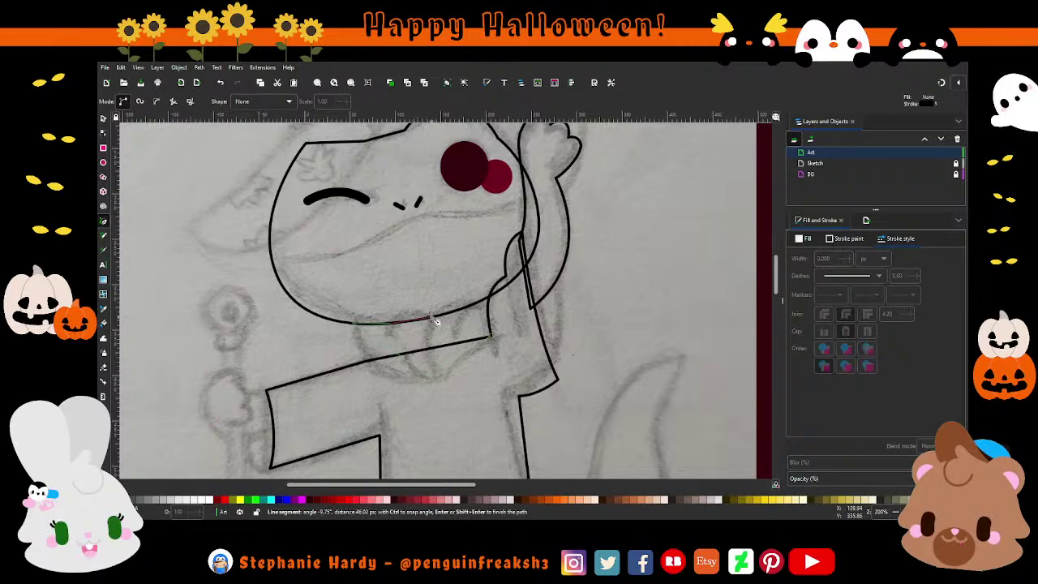
{"action": "left_click", "coordinate": [492, 301]}
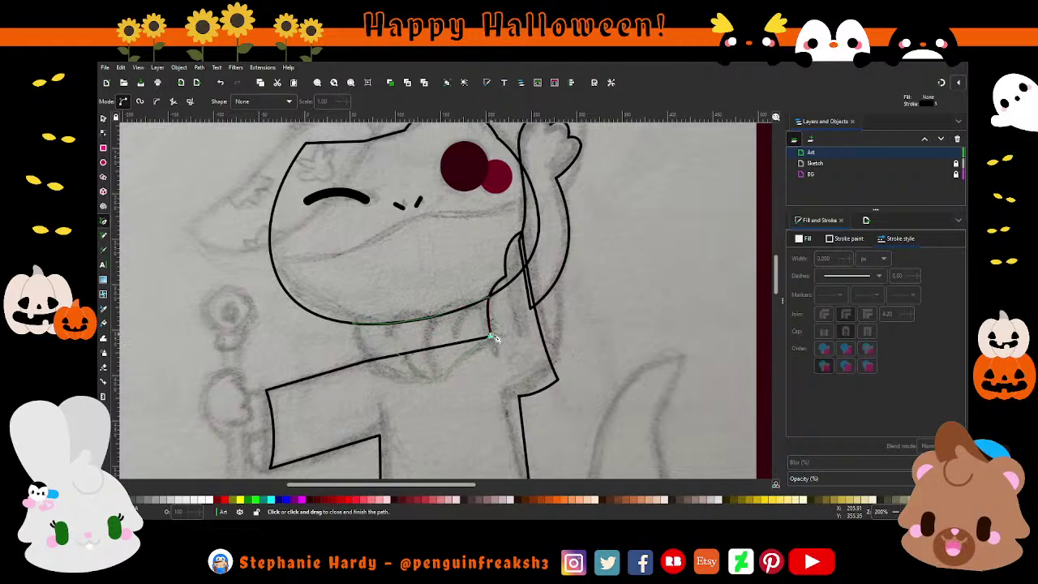
{"action": "left_click", "coordinate": [103, 132]}
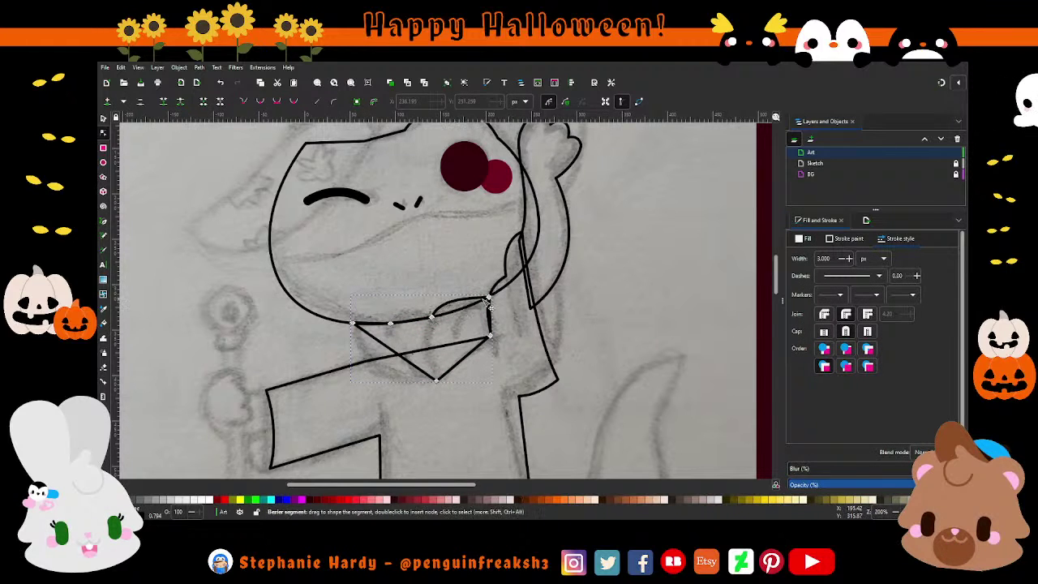
- Scallop the collar's top edge and bow its lower left and right sides toward the chest point
{"action": "left_click", "coordinate": [487, 298]}
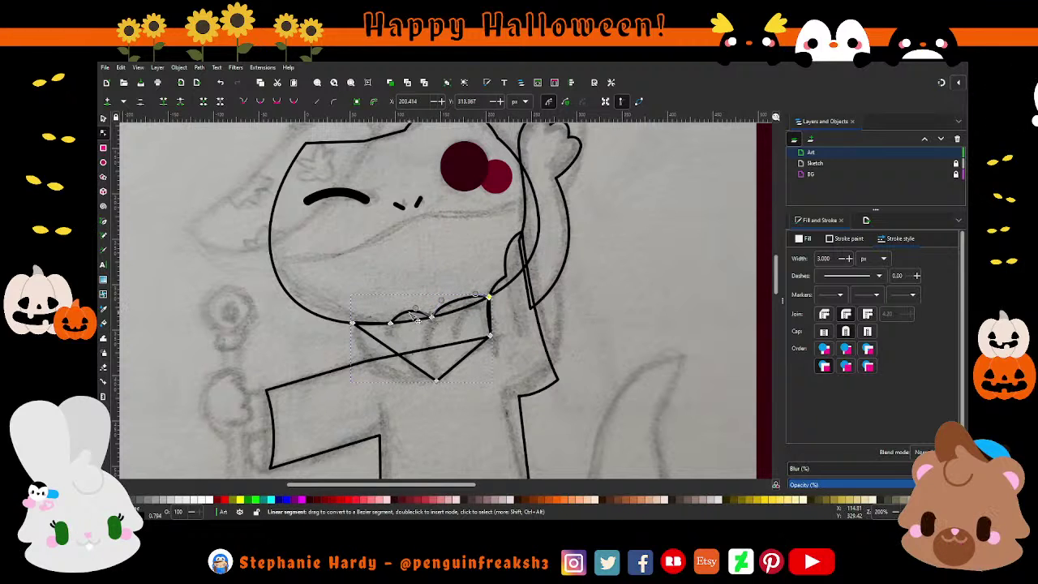
{"action": "left_click_drag", "start_coordinate": [416, 319], "coordinate": [428, 313]}
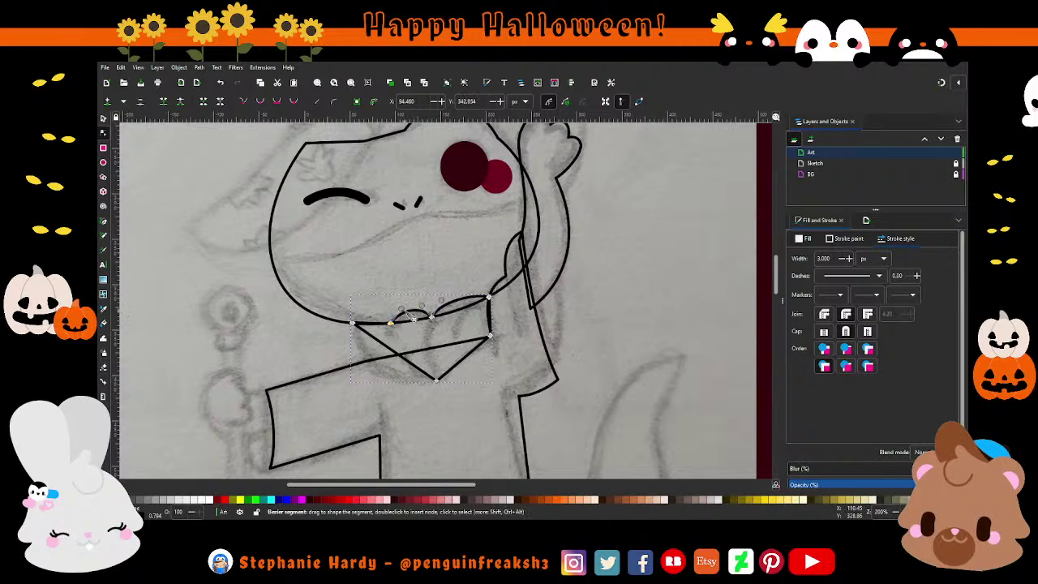
{"action": "left_click", "coordinate": [392, 324]}
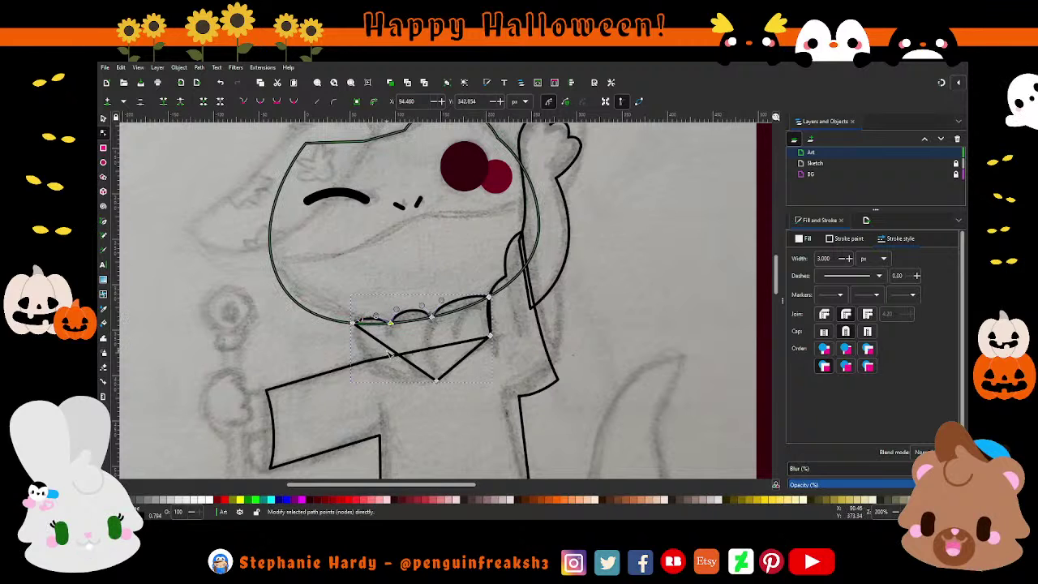
{"action": "left_click_drag", "start_coordinate": [392, 351], "coordinate": [374, 369]}
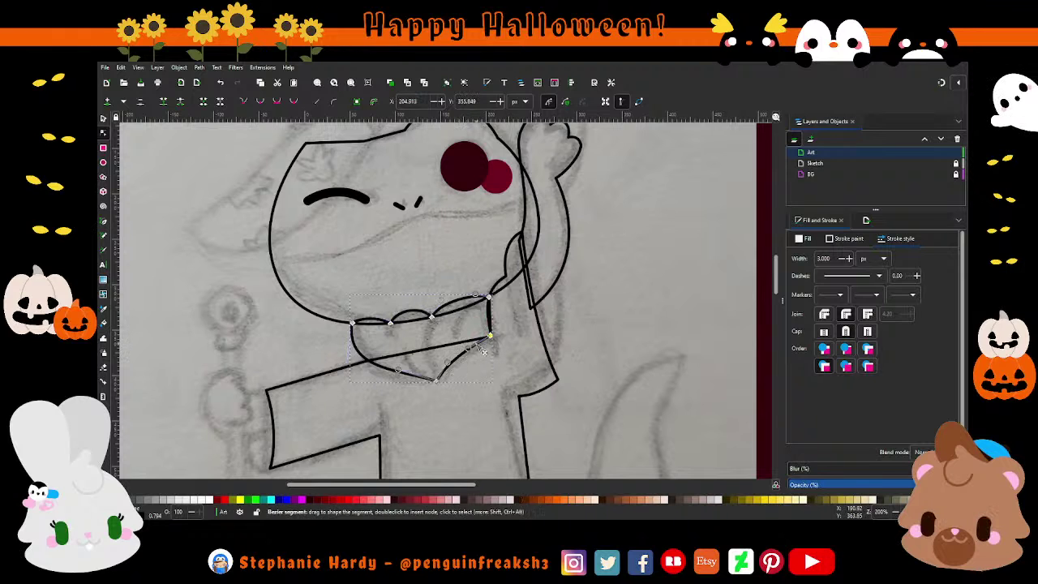
{"action": "left_click", "coordinate": [490, 335]}
{"action": "left_click_drag", "start_coordinate": [398, 371], "coordinate": [398, 381]}
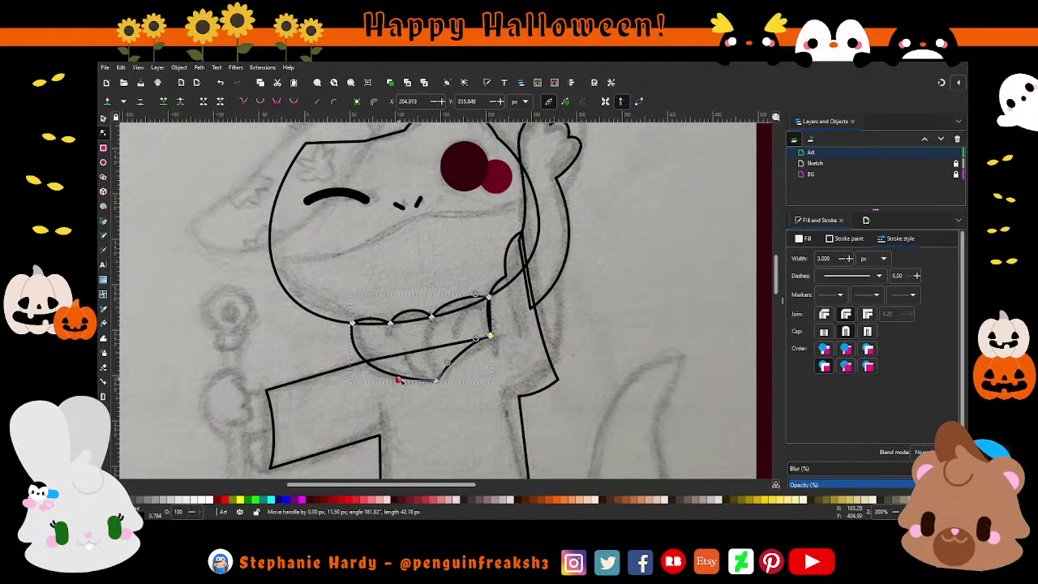
{"action": "left_click", "coordinate": [354, 324]}
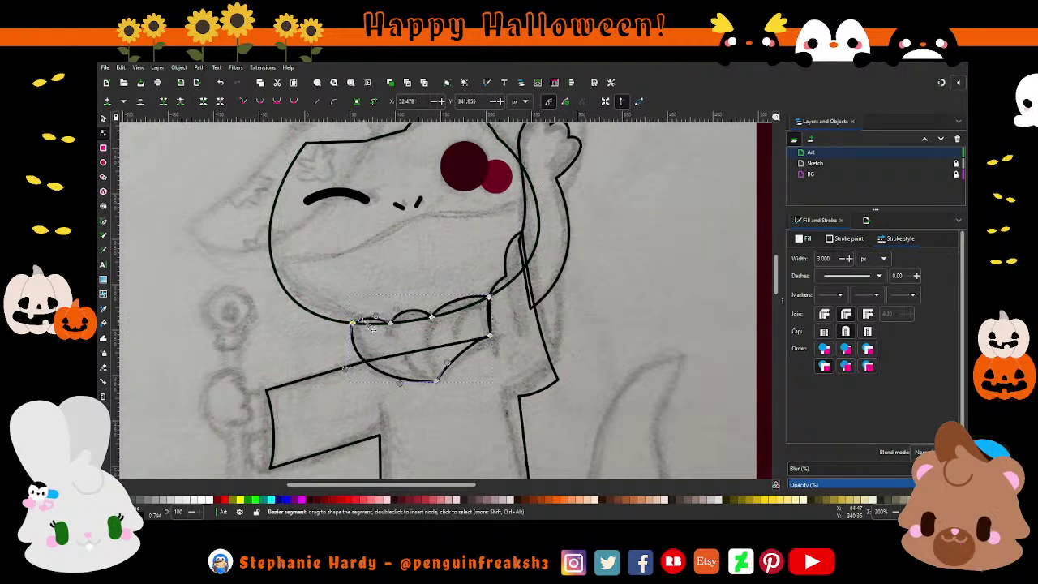
{"action": "left_click_drag", "start_coordinate": [359, 320], "coordinate": [350, 365]}
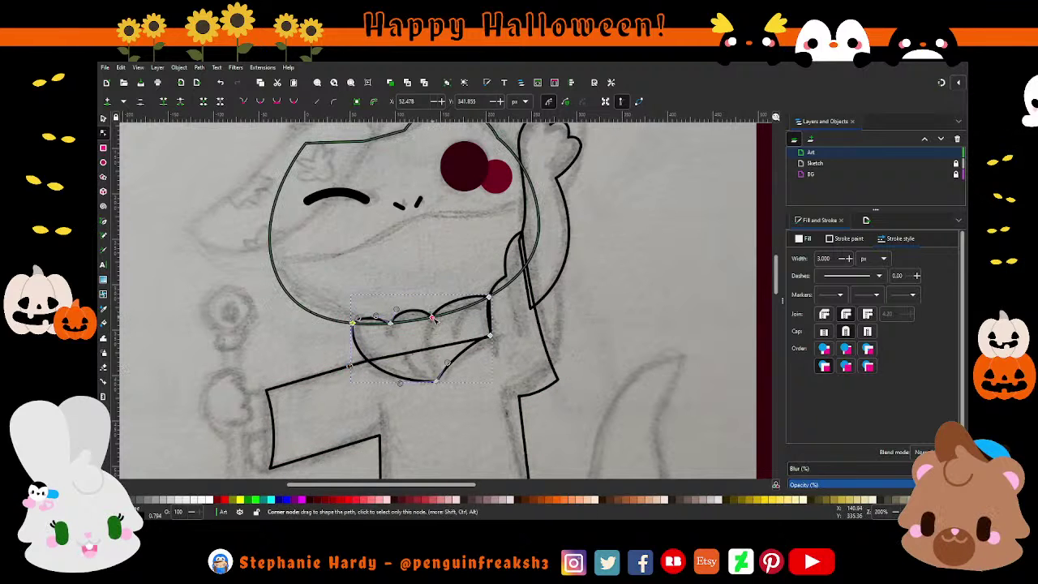
{"action": "left_click_drag", "start_coordinate": [428, 320], "coordinate": [476, 295]}
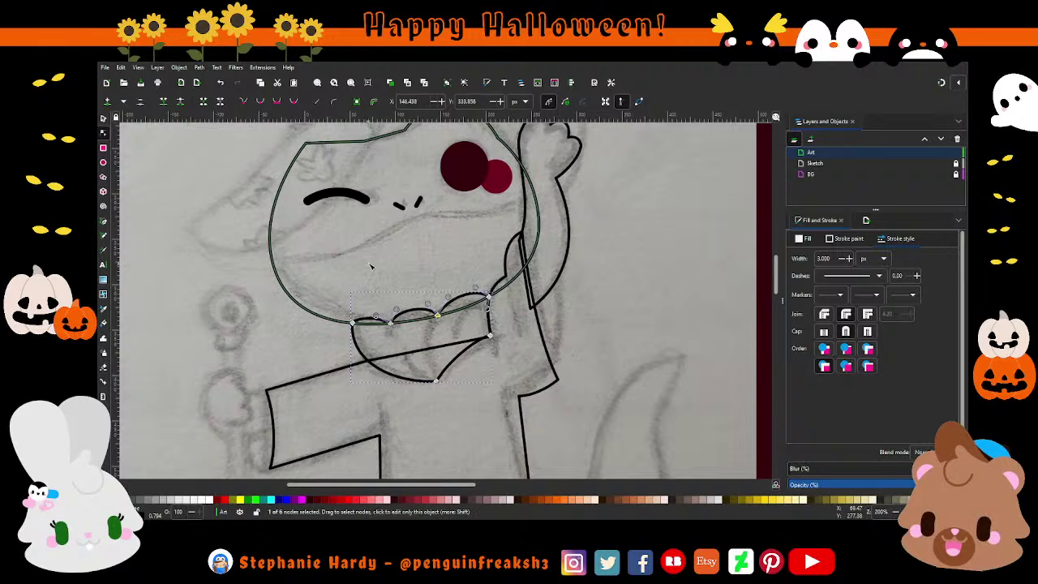
{"action": "scroll", "coordinate": [367, 259], "scroll_direction": "down", "scroll_amount": 1}
{"action": "left_click", "coordinate": [102, 119]}
{"action": "key", "text": "Escape"}
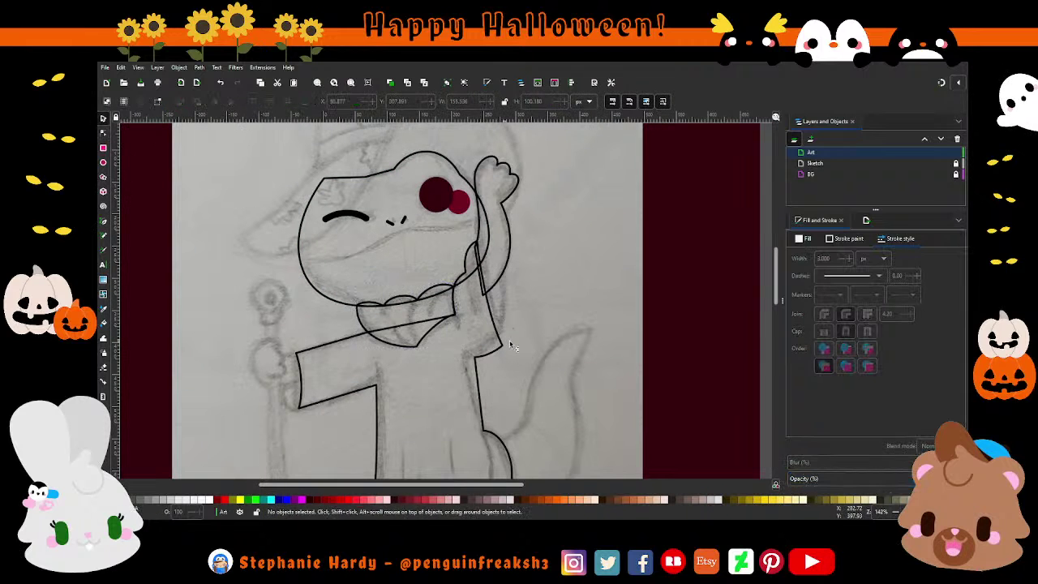
{"action": "scroll", "coordinate": [521, 327], "scroll_direction": "down", "scroll_amount": 1}
{"action": "scroll", "coordinate": [520, 326], "scroll_direction": "up", "scroll_amount": 1}
{"action": "scroll", "coordinate": [521, 327], "scroll_direction": "up", "scroll_amount": 1}
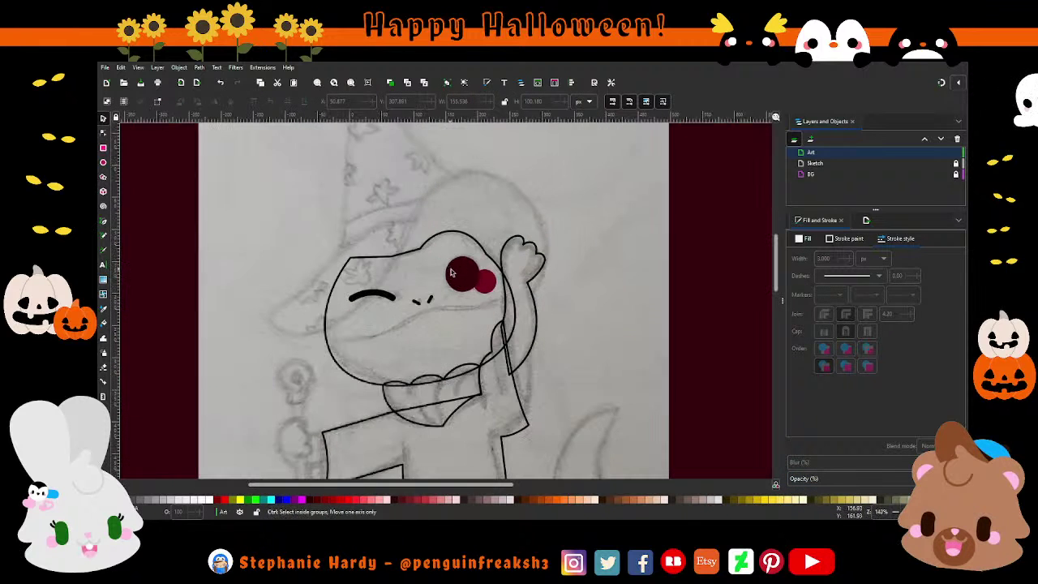
{"action": "key", "text": "b"}
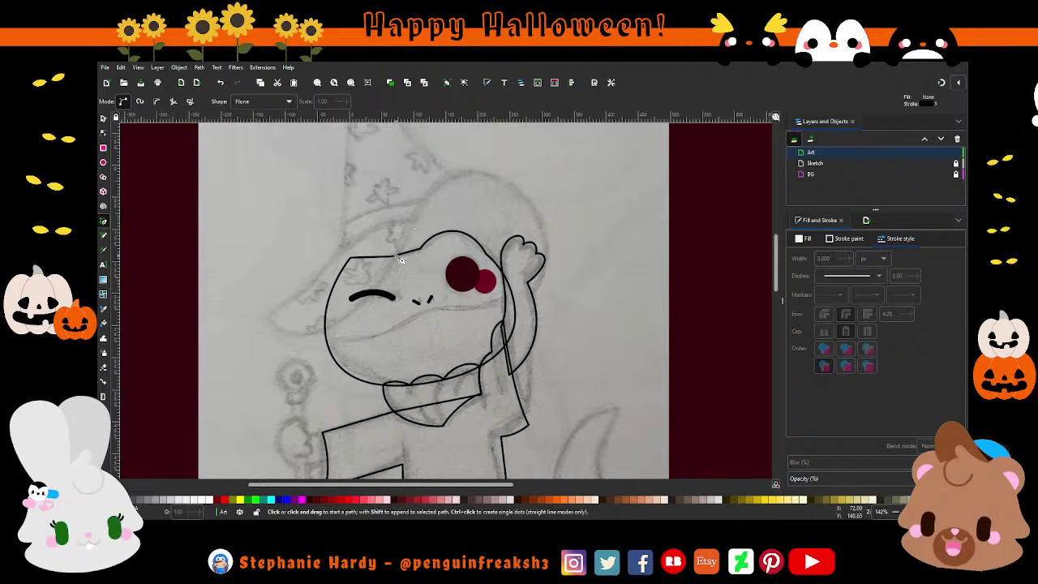
- Draw a closed triangular outline over the top of the lizard's head
{"action": "left_click", "coordinate": [396, 255]}
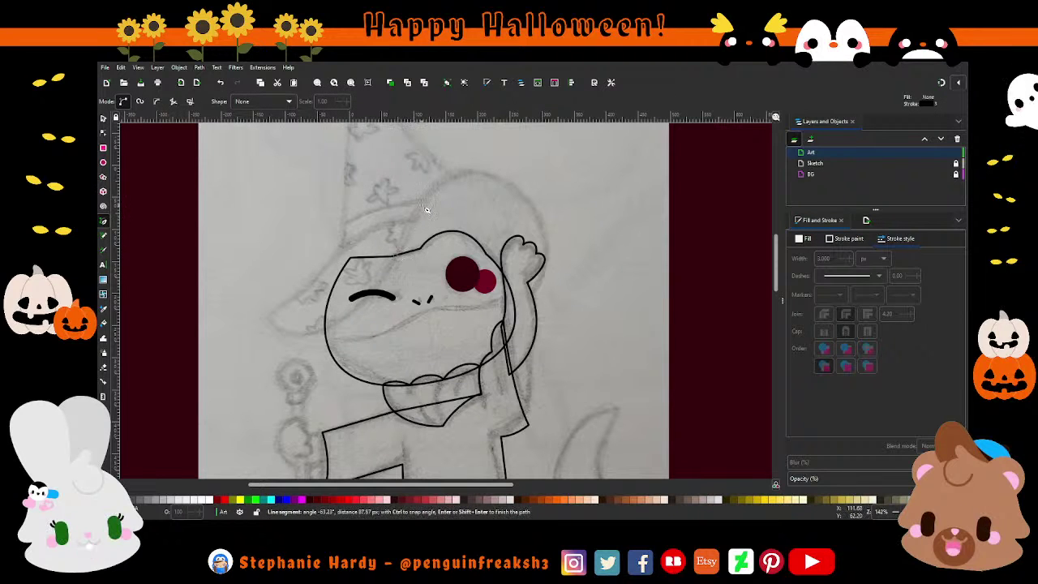
{"action": "left_click", "coordinate": [515, 309]}
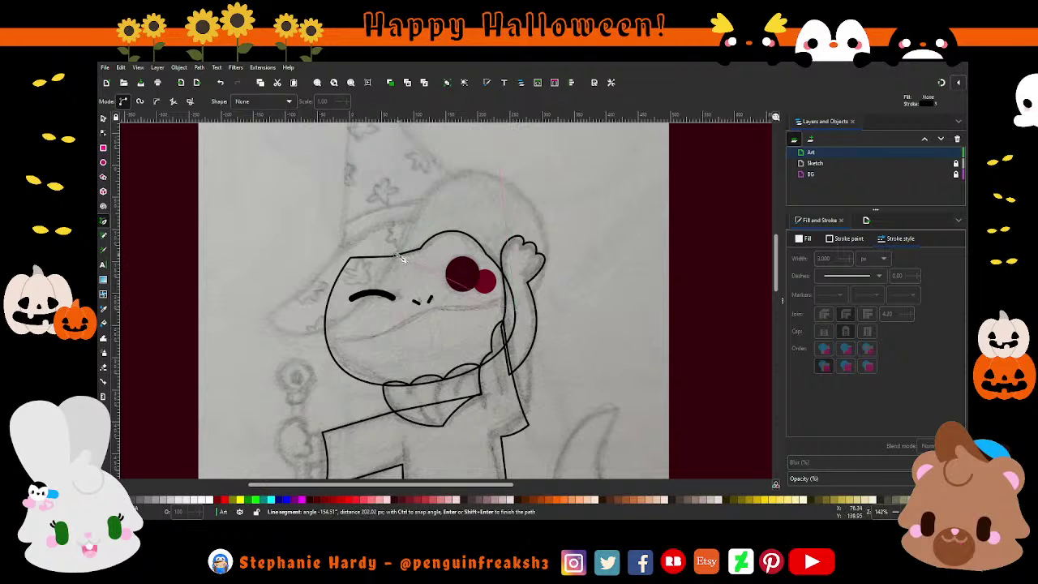
{"action": "left_click", "coordinate": [498, 166]}
{"action": "left_click", "coordinate": [396, 256]}
{"action": "key", "text": "n"}
- Curve the triangle's edges into a rounded dome over the head and deselect it
{"action": "left_click", "coordinate": [499, 166]}
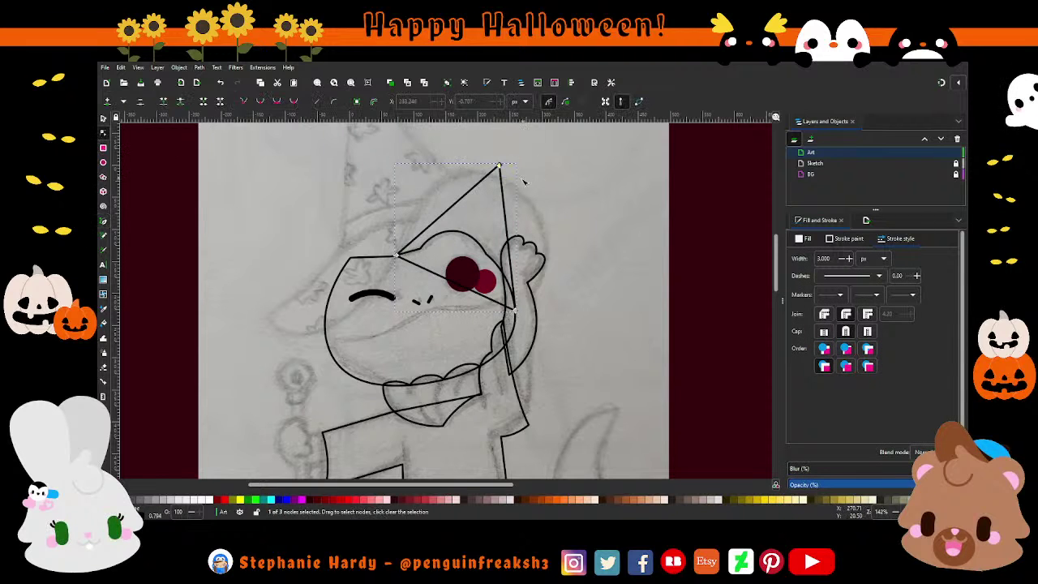
{"action": "left_click", "coordinate": [276, 101]}
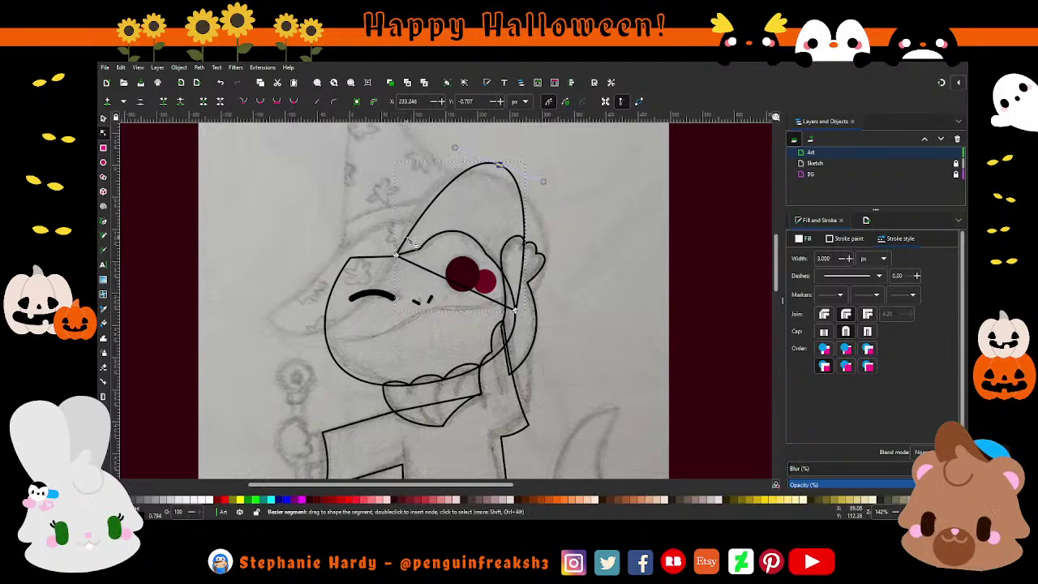
{"action": "left_click_drag", "start_coordinate": [444, 212], "coordinate": [408, 196]}
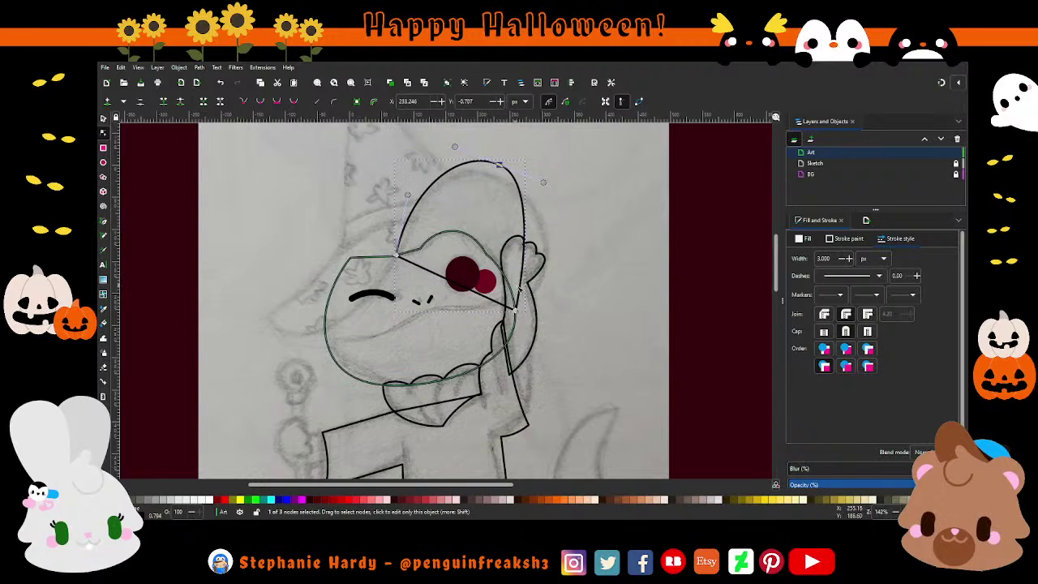
{"action": "left_click_drag", "start_coordinate": [515, 310], "coordinate": [570, 279]}
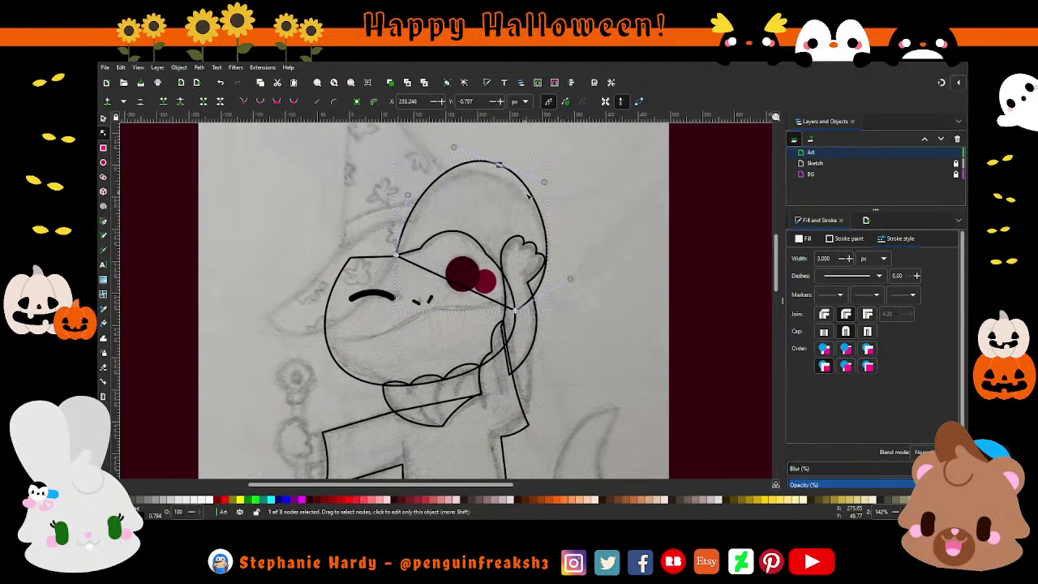
{"action": "mouse_move", "coordinate": [499, 166]}
{"action": "left_mouse_down"}
{"action": "mouse_move", "coordinate": [498, 175]}
{"action": "mouse_move", "coordinate": [549, 189]}
{"action": "left_mouse_up"}
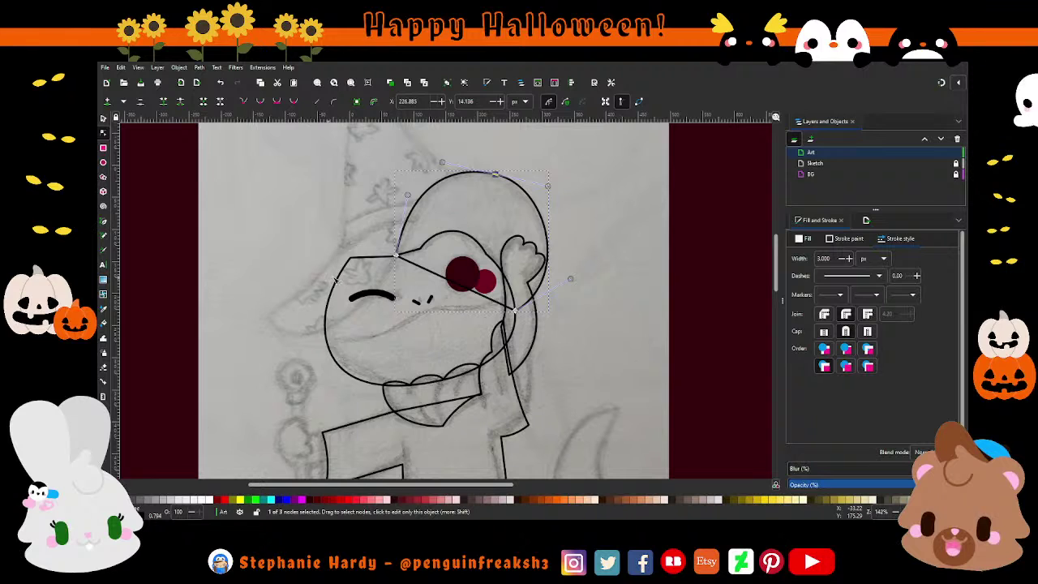
{"action": "mouse_move", "coordinate": [408, 196]}
{"action": "left_mouse_down"}
{"action": "mouse_move", "coordinate": [425, 215]}
{"action": "mouse_move", "coordinate": [416, 210]}
{"action": "left_mouse_up"}
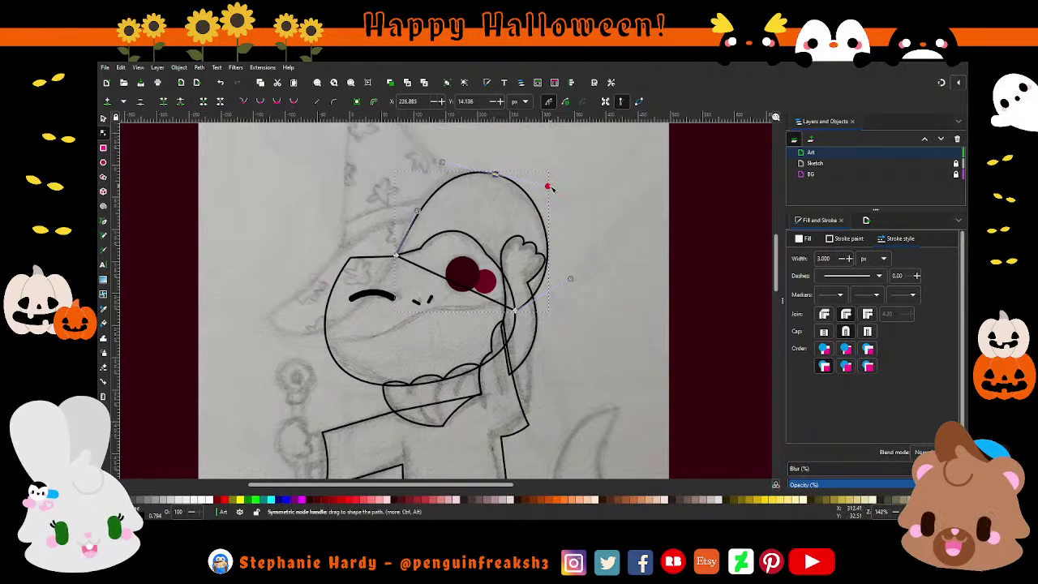
{"action": "left_click_drag", "start_coordinate": [549, 187], "coordinate": [551, 187]}
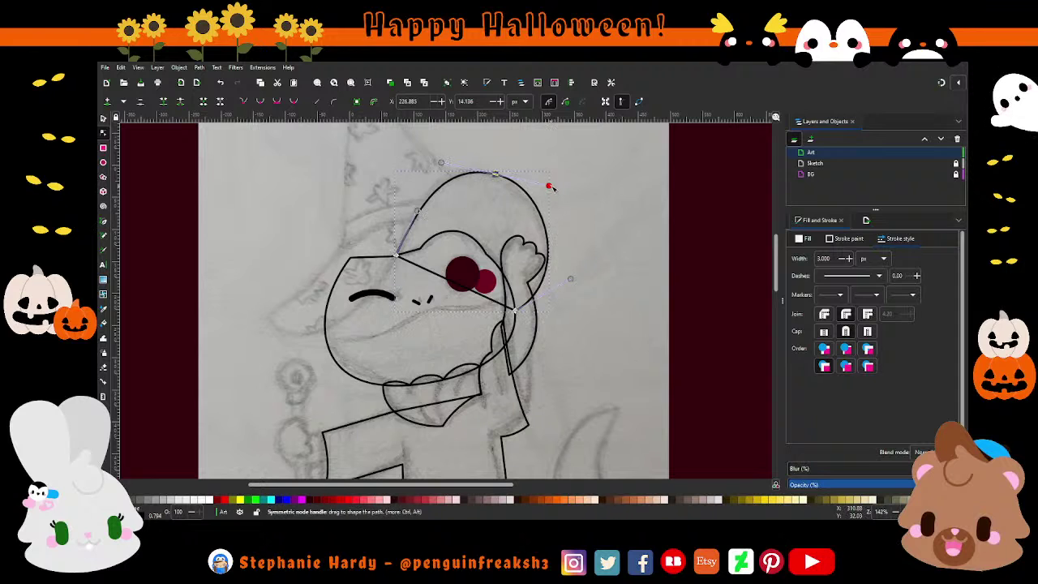
{"action": "scroll", "coordinate": [575, 239], "scroll_direction": "up", "scroll_amount": 1}
{"action": "left_click", "coordinate": [103, 117]}
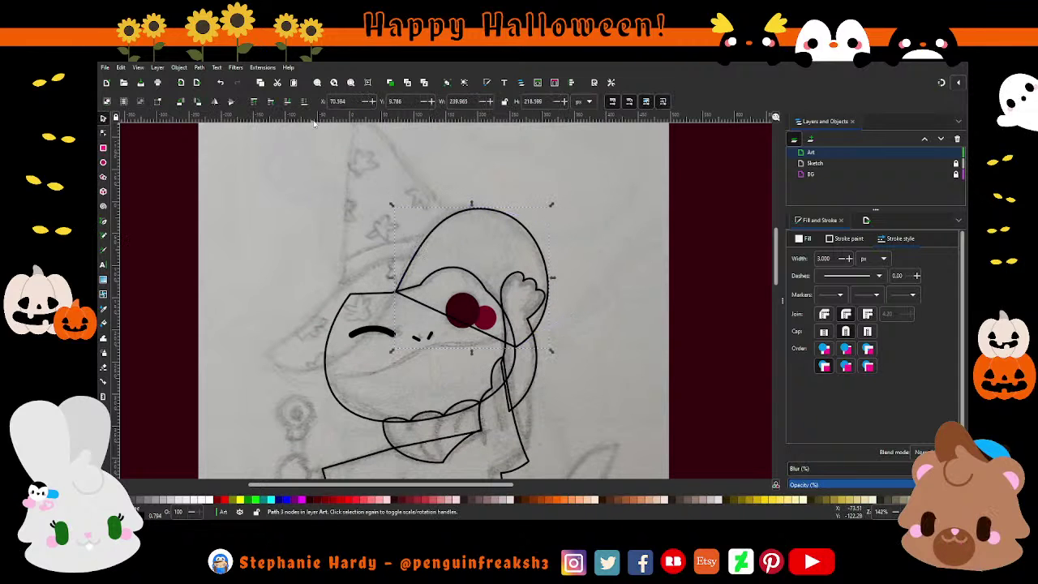
{"action": "key", "text": "Escape"}
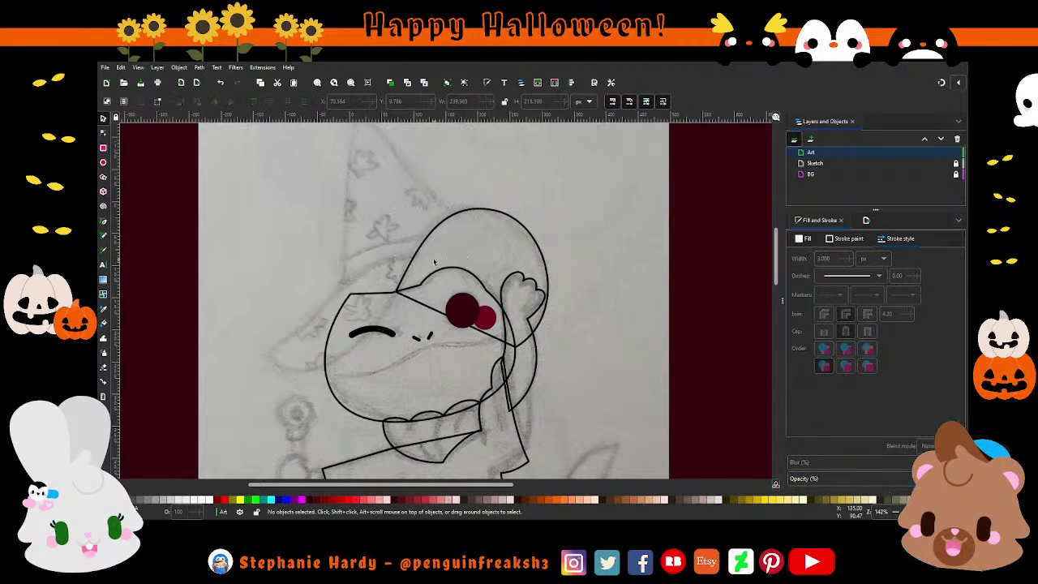
- Draw a pointed brim path sweeping left from the head with the Pen tool
{"action": "left_click", "coordinate": [103, 224]}
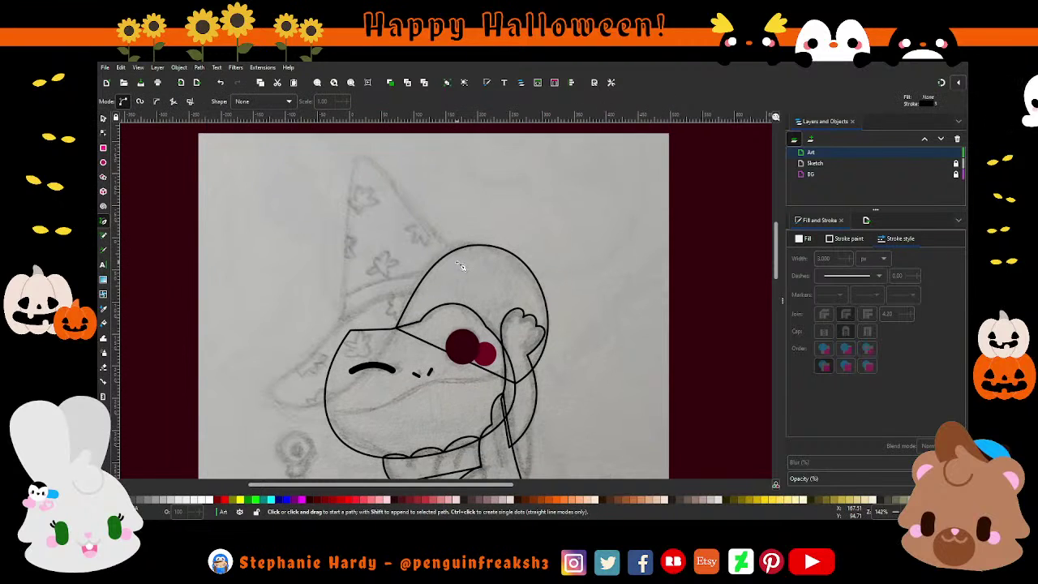
{"action": "scroll", "coordinate": [458, 267], "scroll_direction": "up", "scroll_amount": 1}
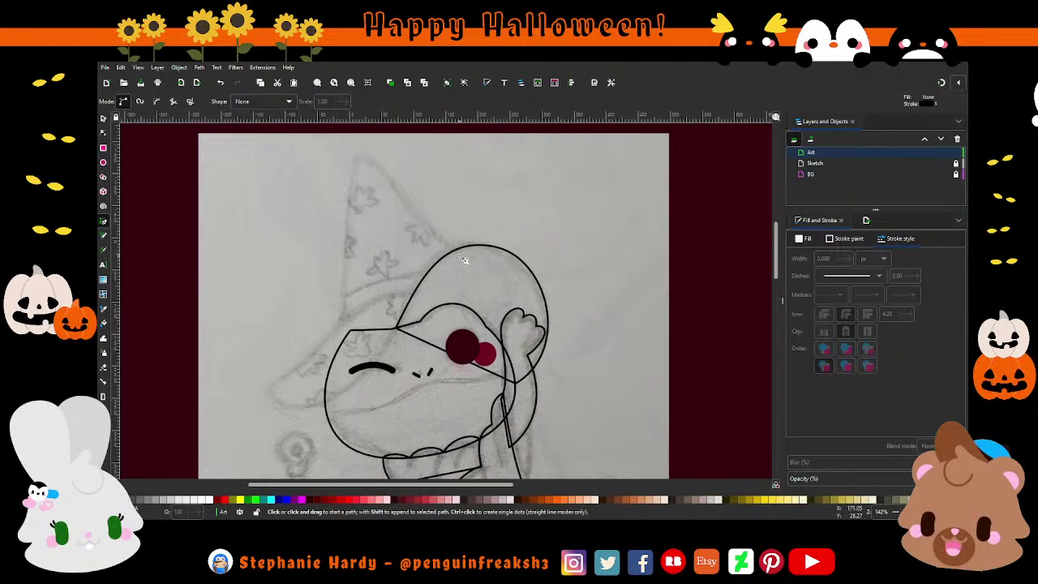
{"action": "scroll", "coordinate": [464, 260], "scroll_direction": "down", "scroll_amount": 1}
{"action": "scroll", "coordinate": [420, 265], "scroll_direction": "down", "scroll_amount": 1}
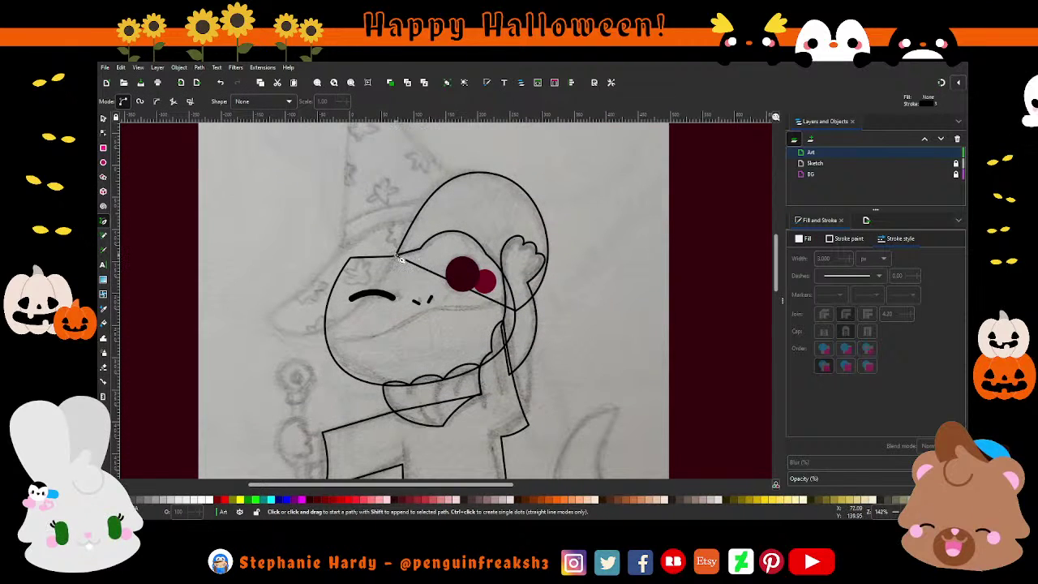
{"action": "left_click", "coordinate": [397, 257]}
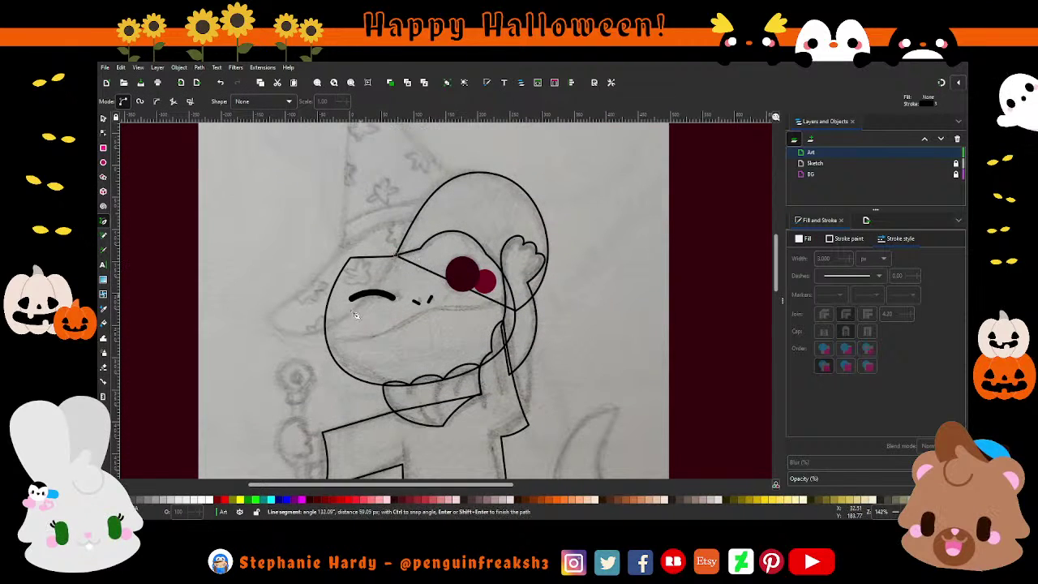
{"action": "left_click", "coordinate": [269, 326]}
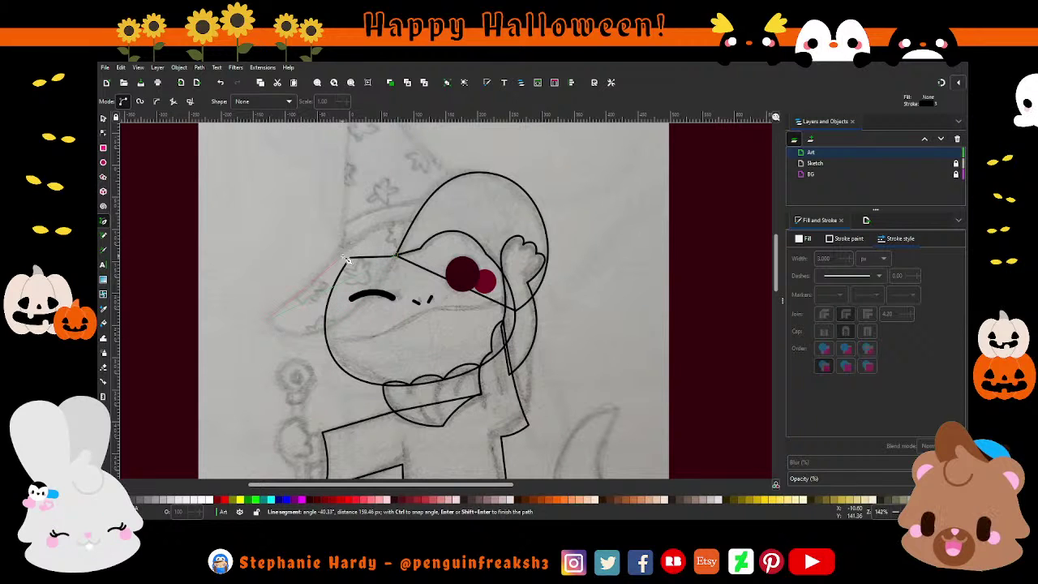
{"action": "double_click", "coordinate": [415, 221]}
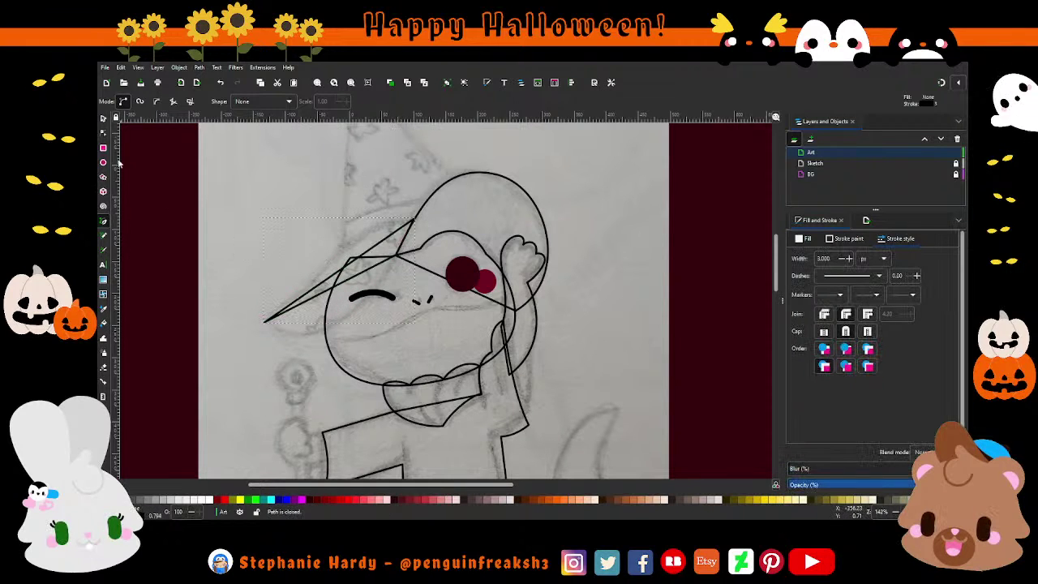
{"action": "key", "text": "n"}
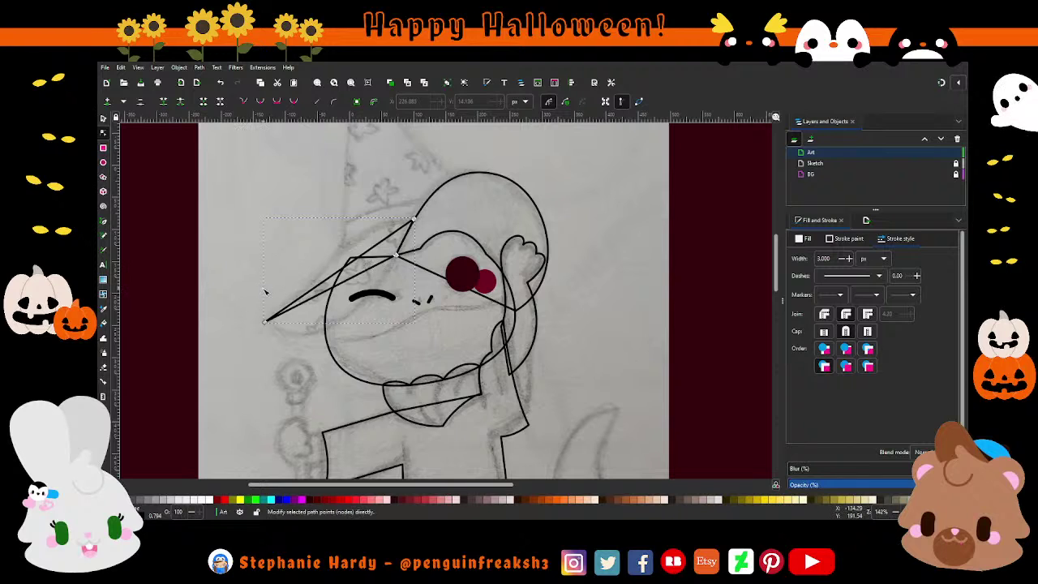
- Curve the brim's upper and lower edges to follow the sketch, then deselect it
{"action": "left_click_drag", "start_coordinate": [343, 278], "coordinate": [337, 248]}
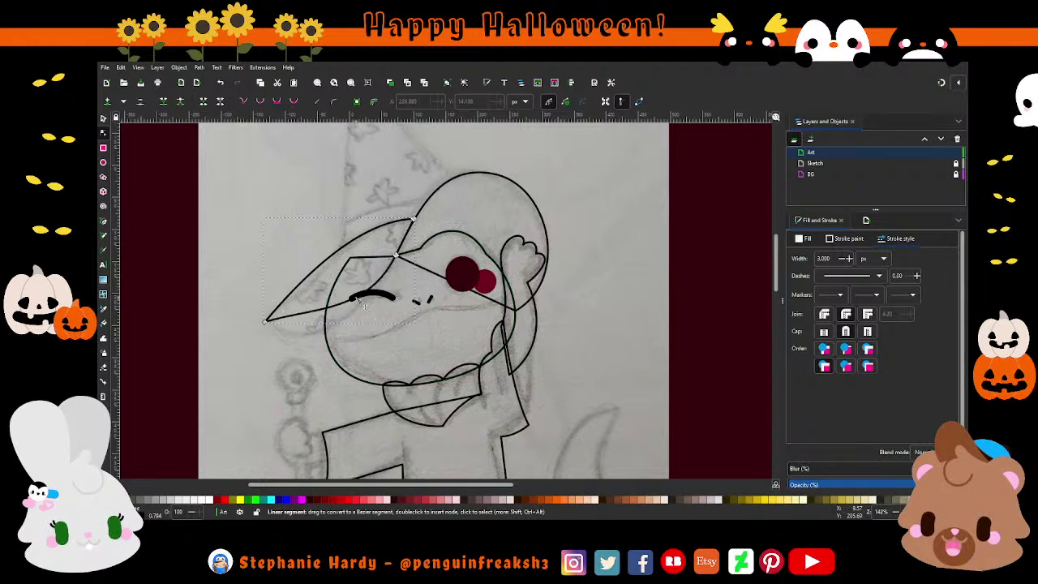
{"action": "left_click", "coordinate": [334, 316]}
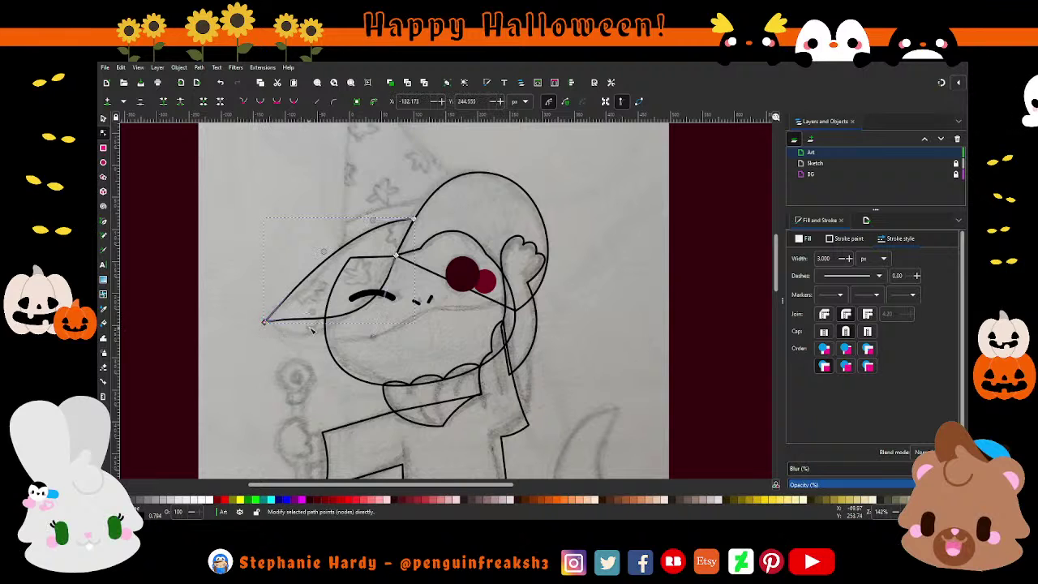
{"action": "left_click_drag", "start_coordinate": [312, 314], "coordinate": [300, 340]}
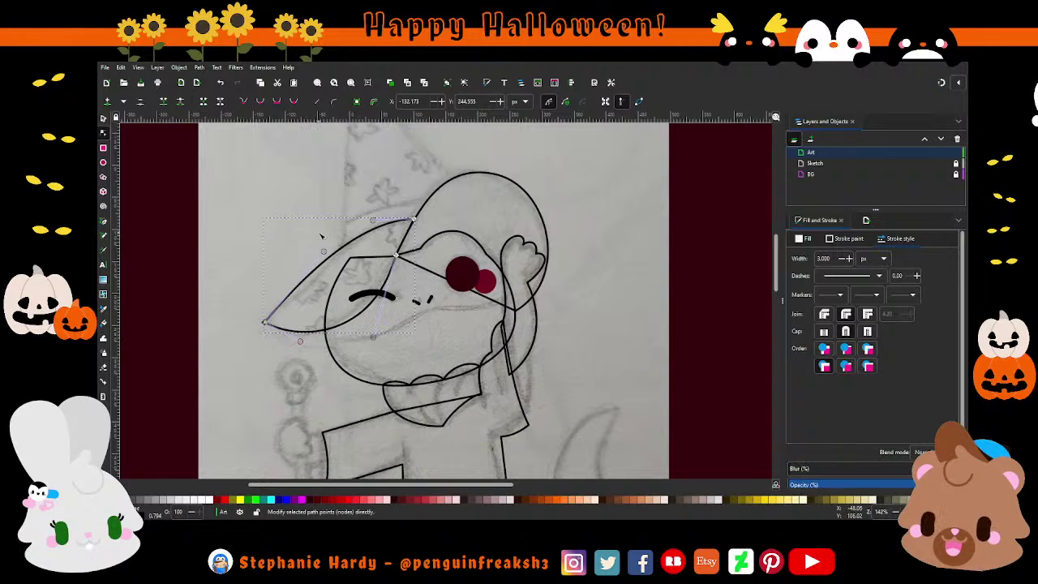
{"action": "left_click_drag", "start_coordinate": [323, 253], "coordinate": [302, 295]}
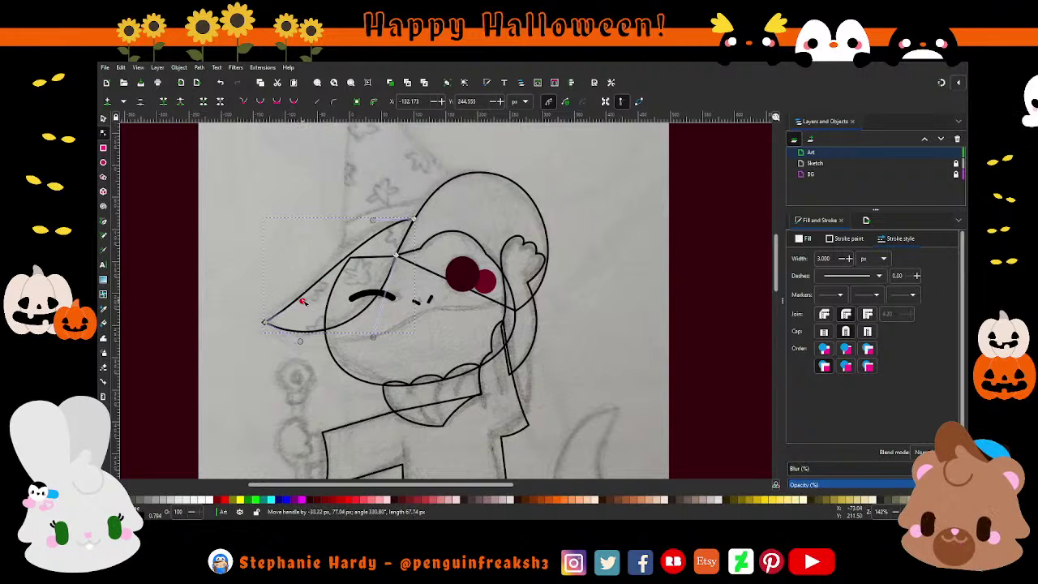
{"action": "mouse_move", "coordinate": [373, 225]}
{"action": "left_mouse_down"}
{"action": "mouse_move", "coordinate": [314, 238]}
{"action": "mouse_move", "coordinate": [329, 228]}
{"action": "left_mouse_up"}
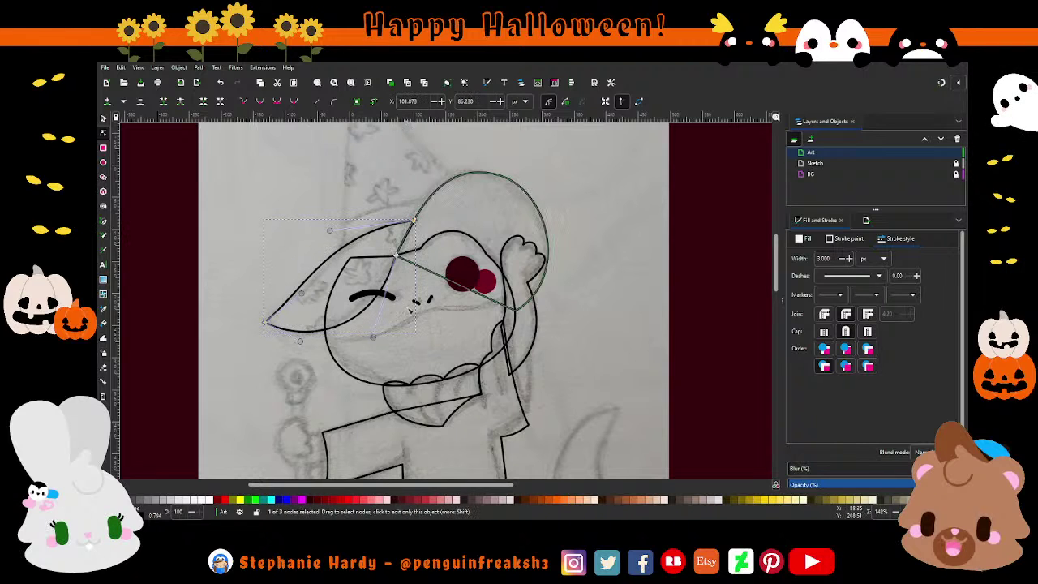
{"action": "left_click_drag", "start_coordinate": [375, 334], "coordinate": [358, 323]}
{"action": "left_click_drag", "start_coordinate": [300, 340], "coordinate": [304, 337]}
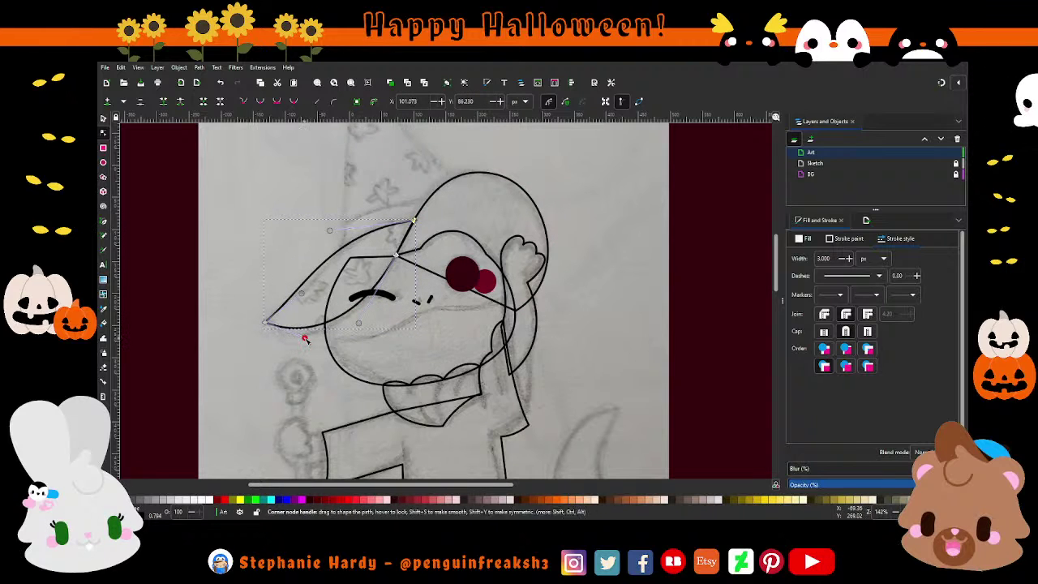
{"action": "key", "text": "s"}
{"action": "key", "text": "Escape"}
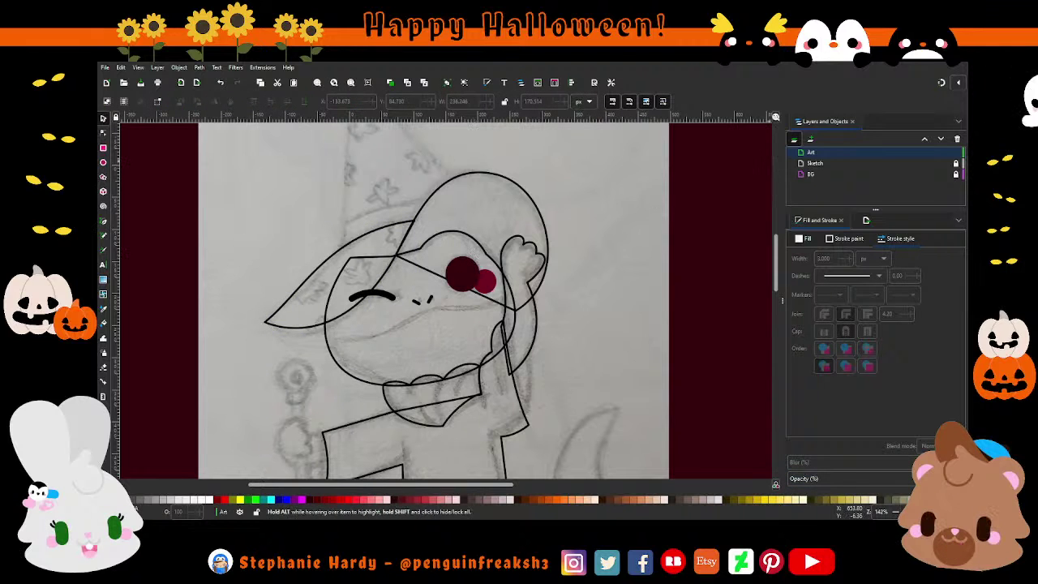
- Hide and reshow the Art layer to compare the brim with the sketch
{"action": "left_click", "coordinate": [945, 153]}
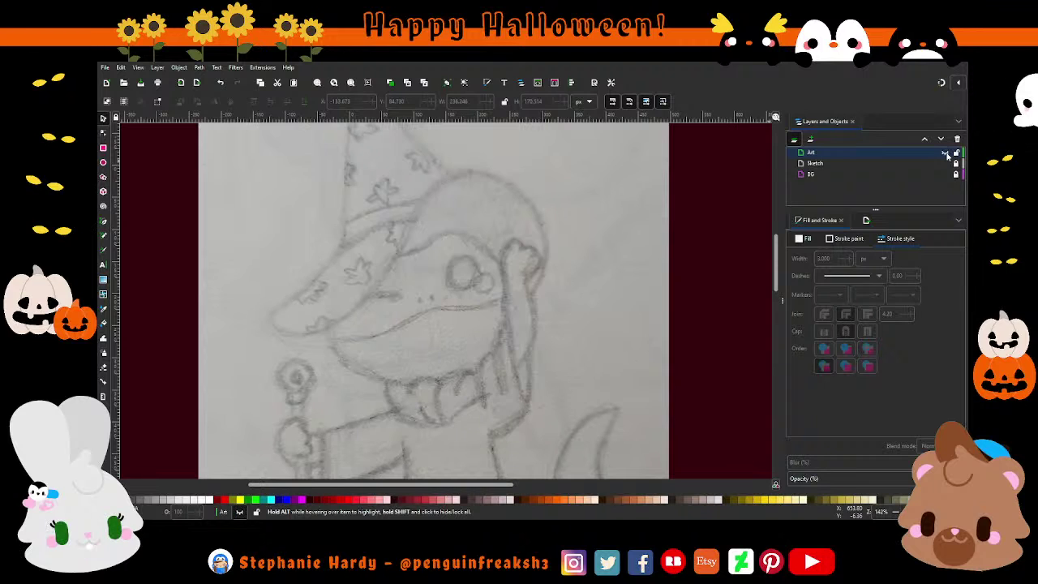
{"action": "left_click", "coordinate": [946, 154]}
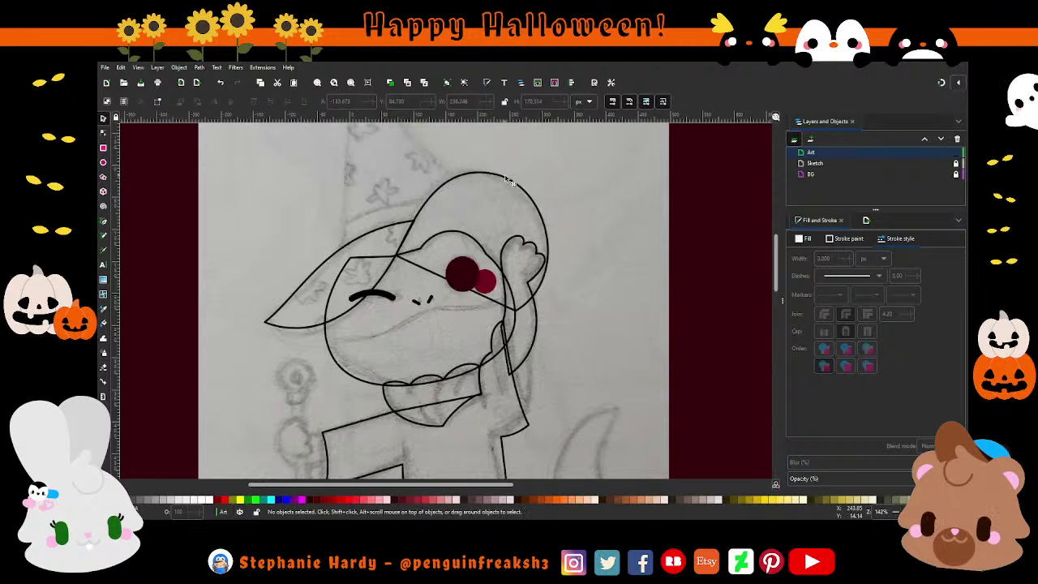
{"action": "scroll", "coordinate": [472, 227], "scroll_direction": "up", "scroll_amount": 1}
{"action": "scroll", "coordinate": [464, 233], "scroll_direction": "up", "scroll_amount": 1}
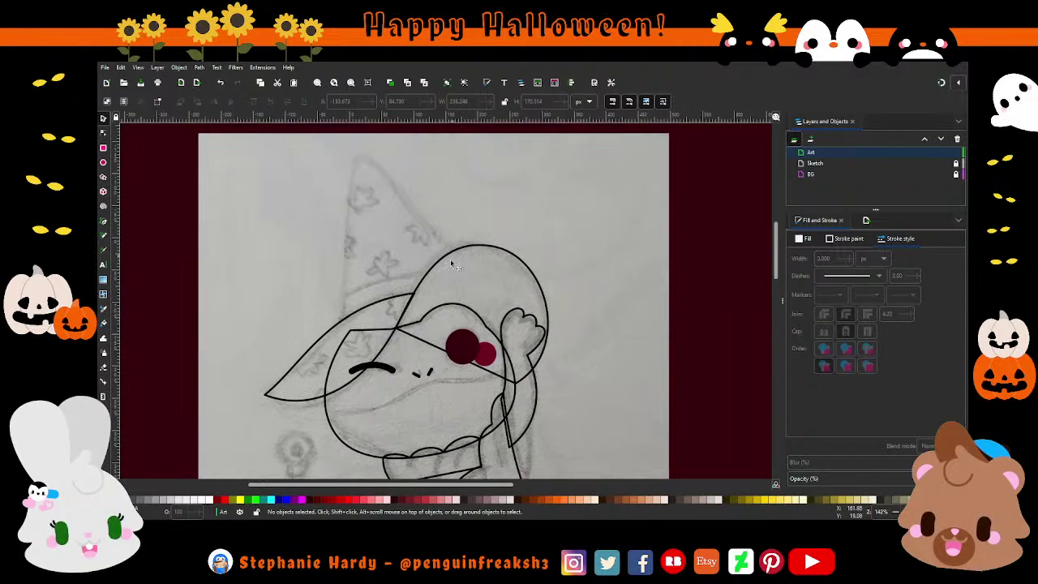
- Trace a closed triangular hat cone from the brim up to a tall pointed tip
{"action": "left_click", "coordinate": [104, 224]}
{"action": "left_click", "coordinate": [347, 327]}
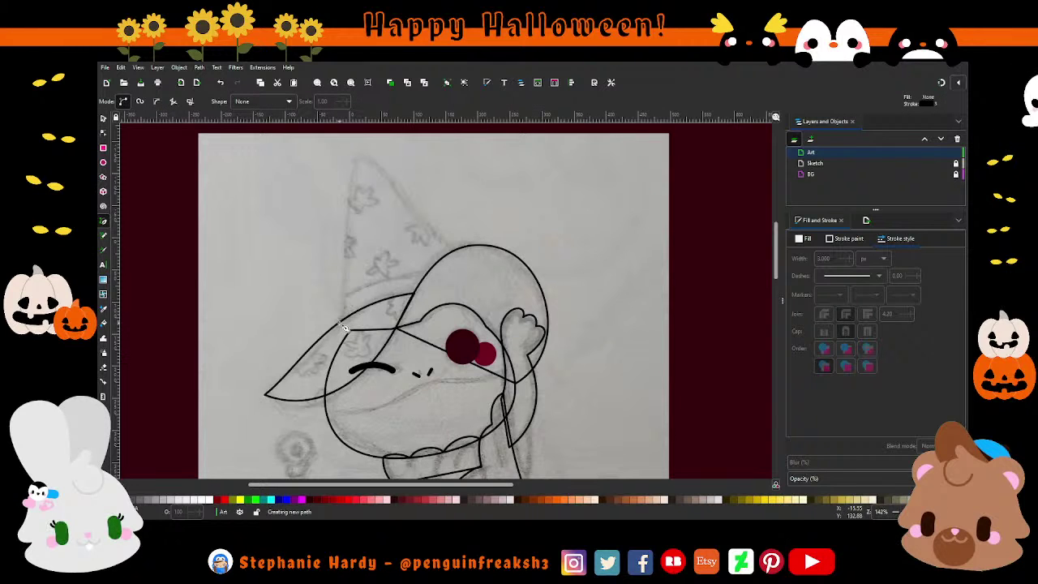
{"action": "left_click", "coordinate": [364, 156]}
{"action": "left_click", "coordinate": [458, 260]}
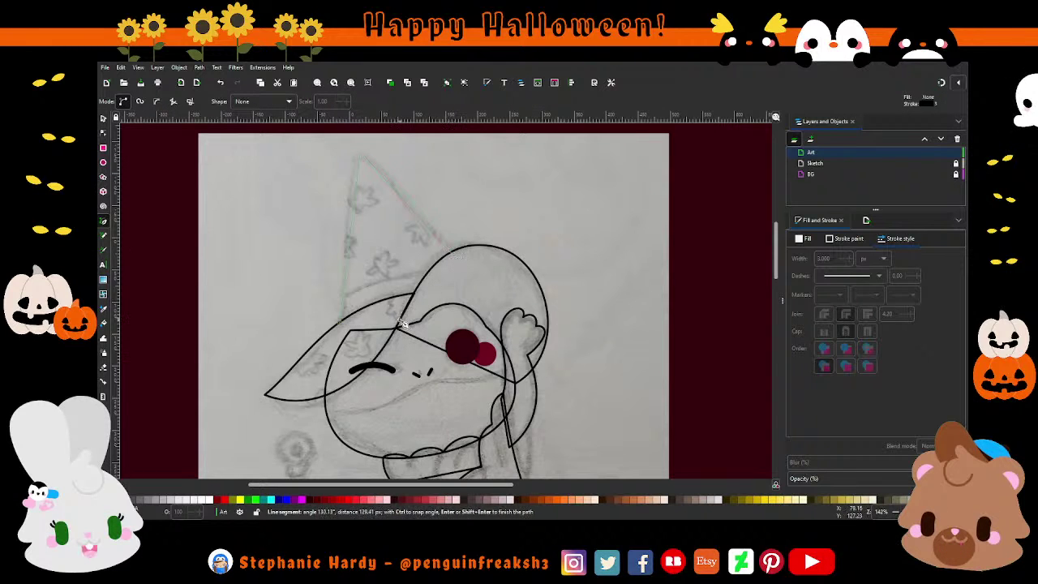
{"action": "left_click", "coordinate": [347, 327]}
{"action": "left_click", "coordinate": [104, 134]}
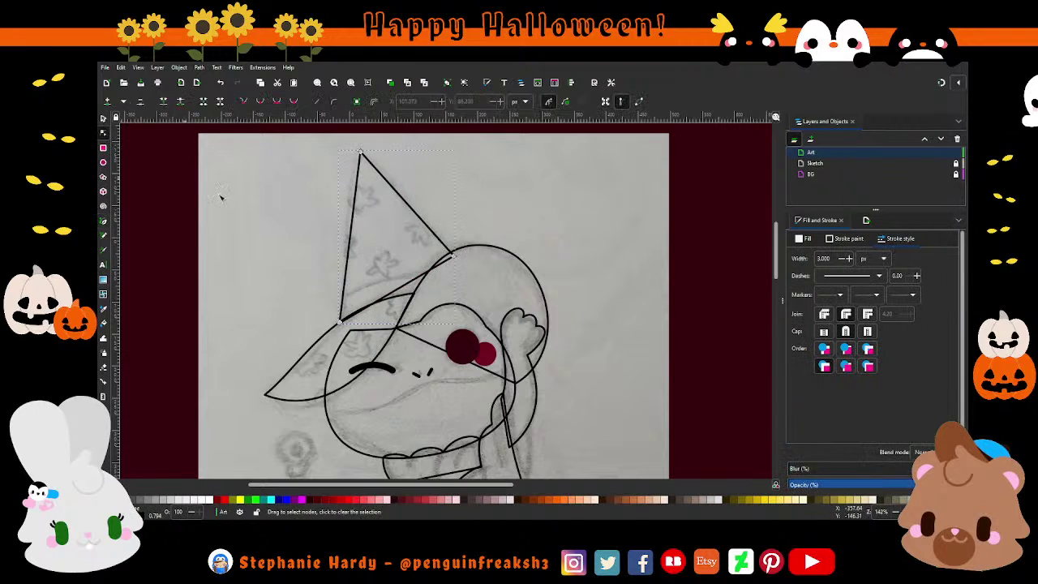
{"action": "mouse_move", "coordinate": [333, 149]}
{"action": "left_mouse_down"}
{"action": "mouse_move", "coordinate": [391, 162]}
{"action": "mouse_move", "coordinate": [378, 149]}
{"action": "left_mouse_up"}
{"action": "left_click", "coordinate": [103, 119]}
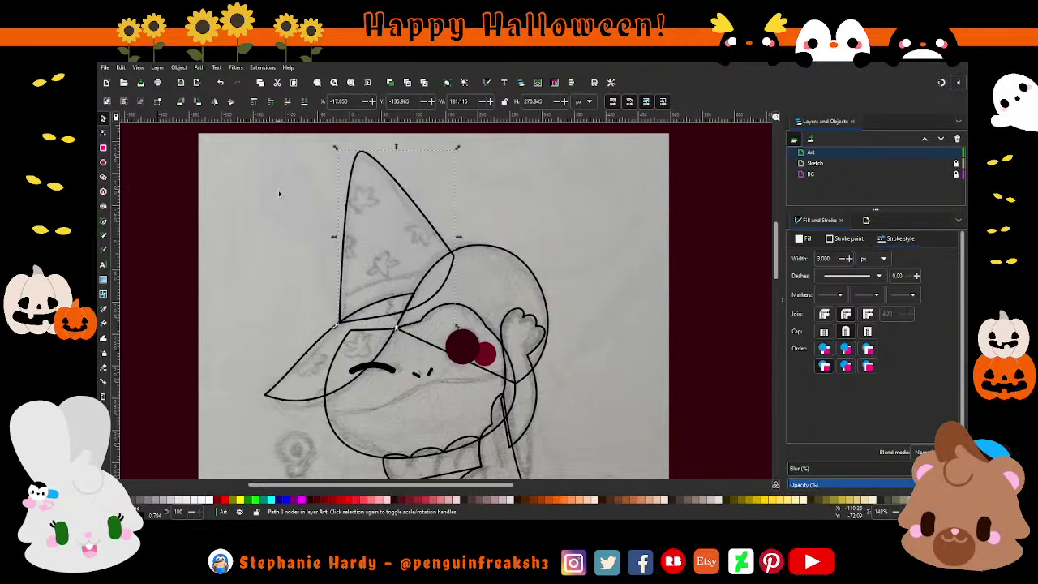
- Draw a small five-pointed star near the hat tip and fill it yellow using the Dropper
{"action": "left_click", "coordinate": [103, 177]}
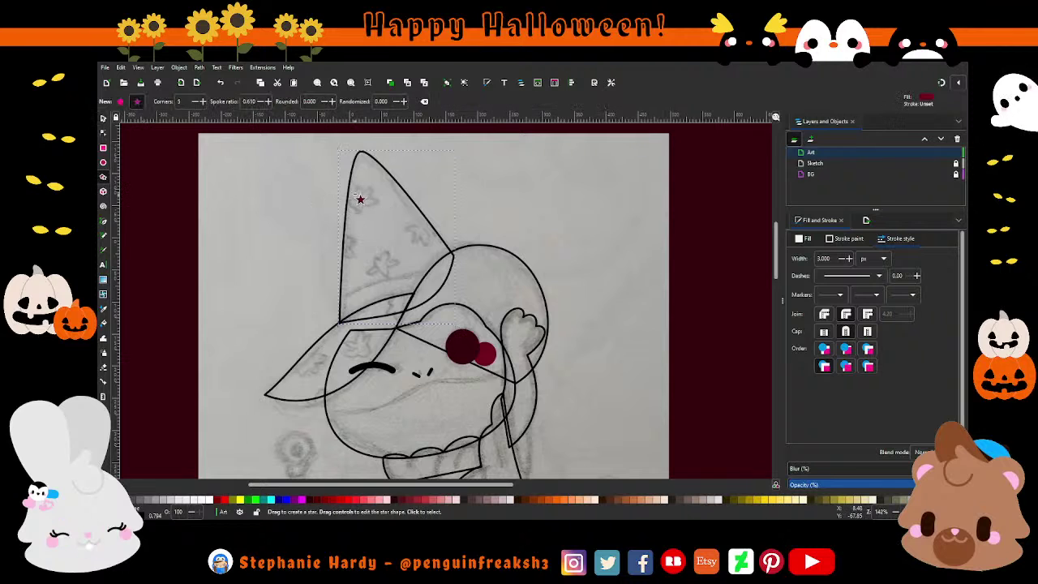
{"action": "left_click_drag", "start_coordinate": [351, 194], "coordinate": [359, 208]}
{"action": "scroll", "coordinate": [509, 206], "scroll_direction": "down", "scroll_amount": 2}
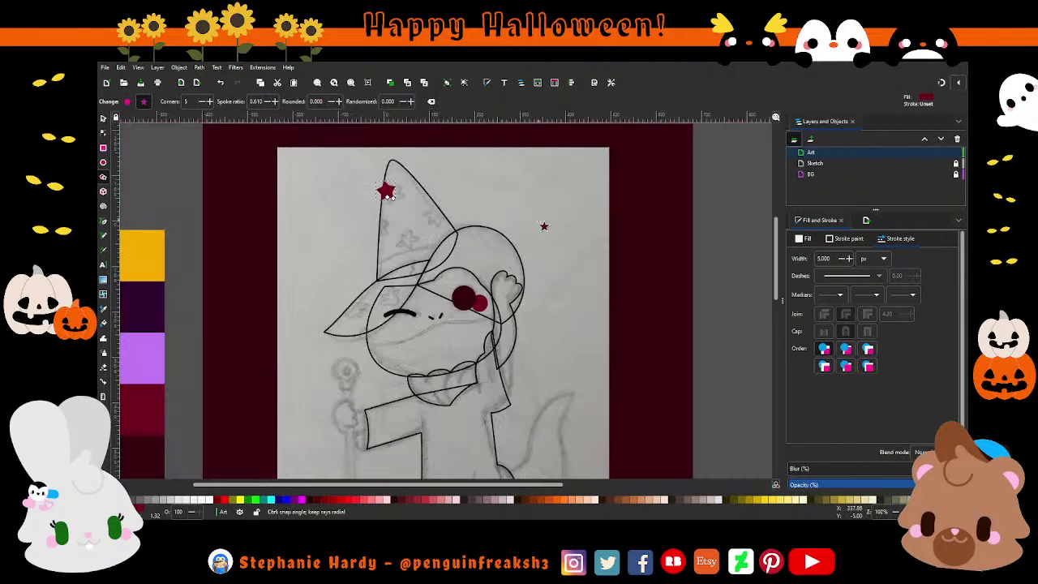
{"action": "left_click", "coordinate": [808, 238]}
{"action": "key", "text": "d"}
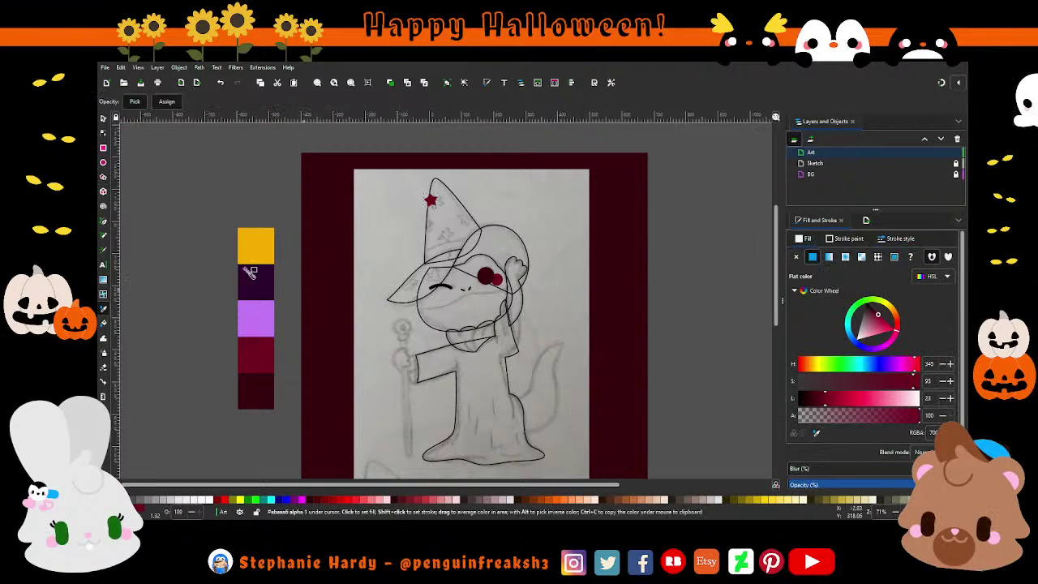
{"action": "left_click", "coordinate": [271, 247]}
{"action": "key", "text": "d"}
{"action": "scroll", "coordinate": [432, 202], "scroll_direction": "up", "scroll_amount": 1}
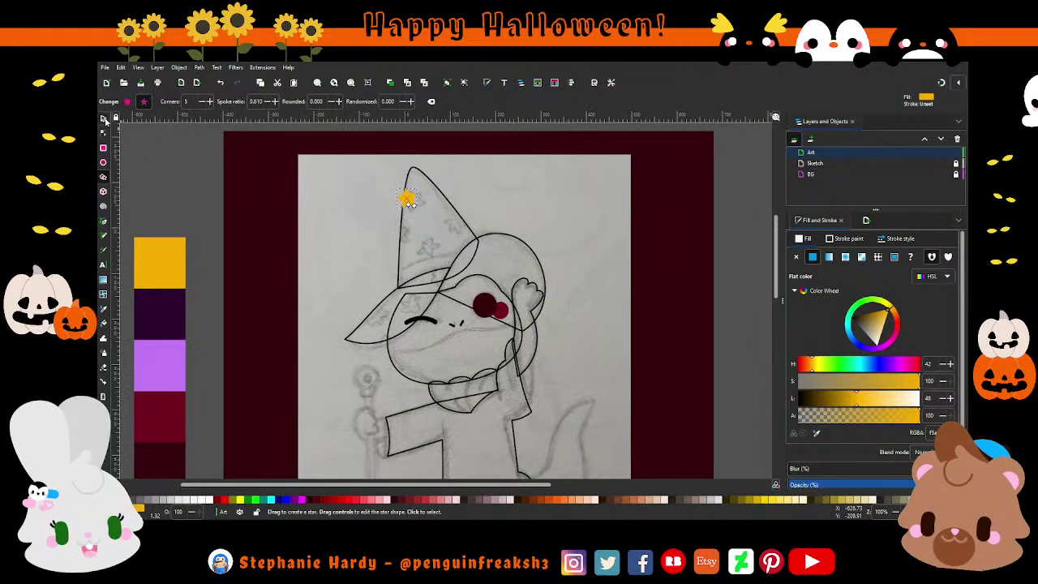
{"action": "key", "text": "s"}
{"action": "scroll", "coordinate": [410, 203], "scroll_direction": "up", "scroll_amount": 1}
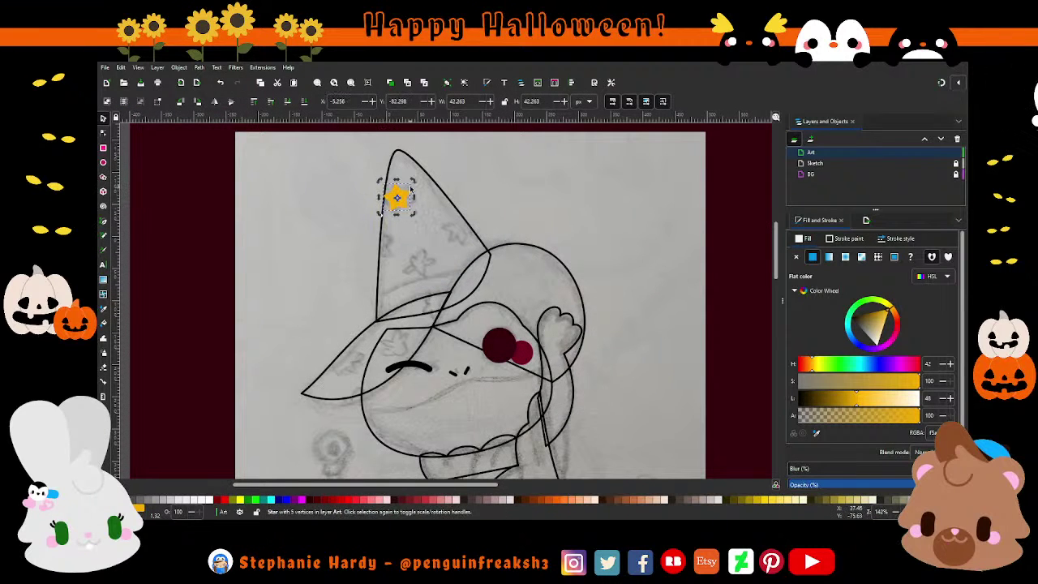
- Tilt the yellow star and duplicate it twice onto the hat's right side
{"action": "left_click_drag", "start_coordinate": [412, 181], "coordinate": [476, 238]}
{"action": "key", "text": "ctrl+d"}
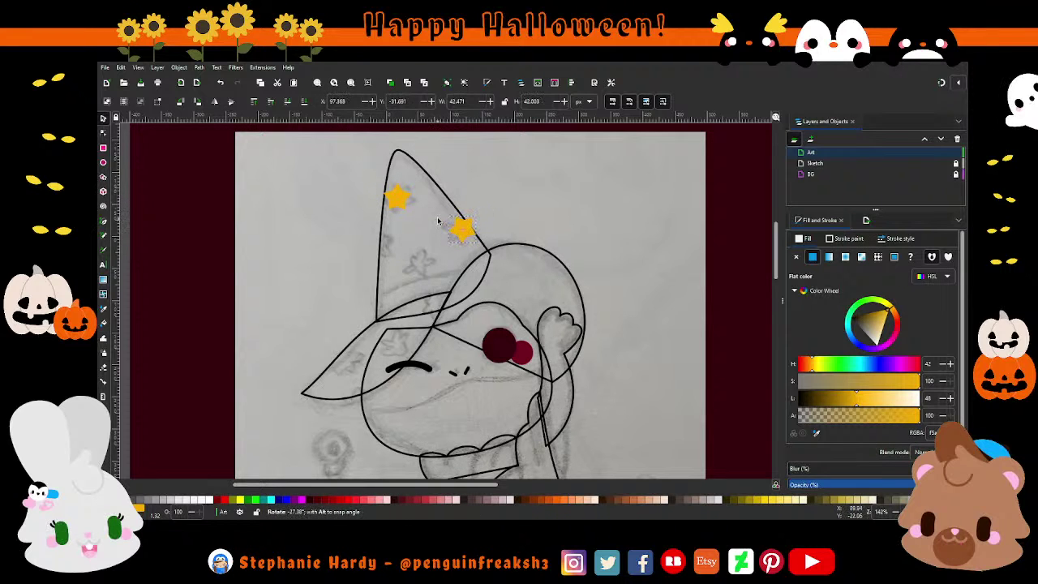
{"action": "mouse_move", "coordinate": [445, 211]}
{"action": "left_mouse_down"}
{"action": "mouse_move", "coordinate": [443, 224]}
{"action": "mouse_move", "coordinate": [471, 237]}
{"action": "left_mouse_up"}
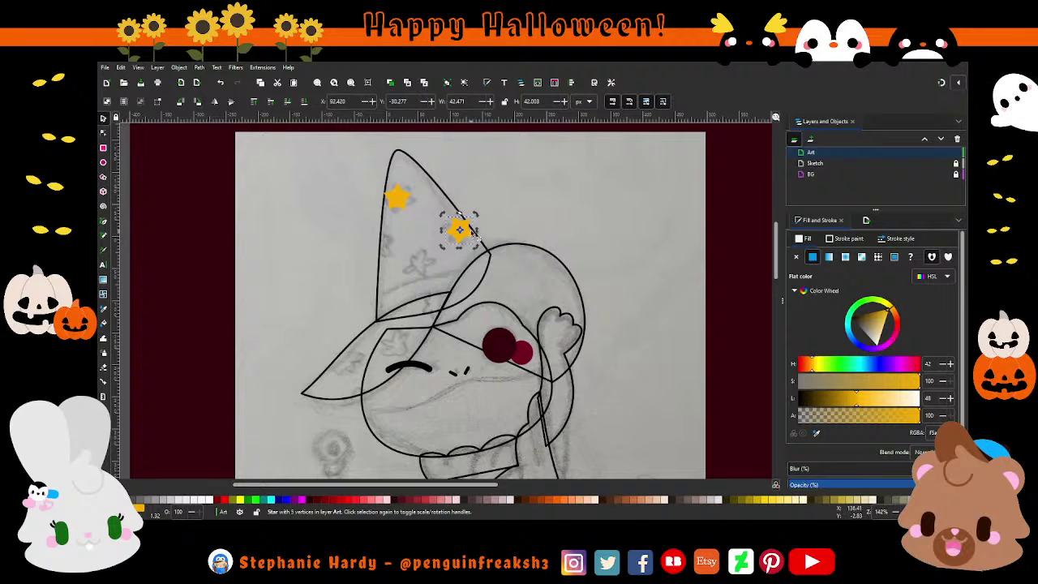
{"action": "key", "text": "ctrl+d"}
{"action": "mouse_move", "coordinate": [477, 235]}
{"action": "left_mouse_down"}
{"action": "mouse_move", "coordinate": [430, 253]}
{"action": "mouse_move", "coordinate": [442, 253]}
{"action": "mouse_move", "coordinate": [378, 244]}
{"action": "mouse_move", "coordinate": [398, 237]}
{"action": "mouse_move", "coordinate": [396, 262]}
{"action": "left_mouse_up"}
{"action": "left_click", "coordinate": [422, 258]}
- Duplicate two more stars and place one at the top of the hat
{"action": "key", "text": "ctrl+d"}
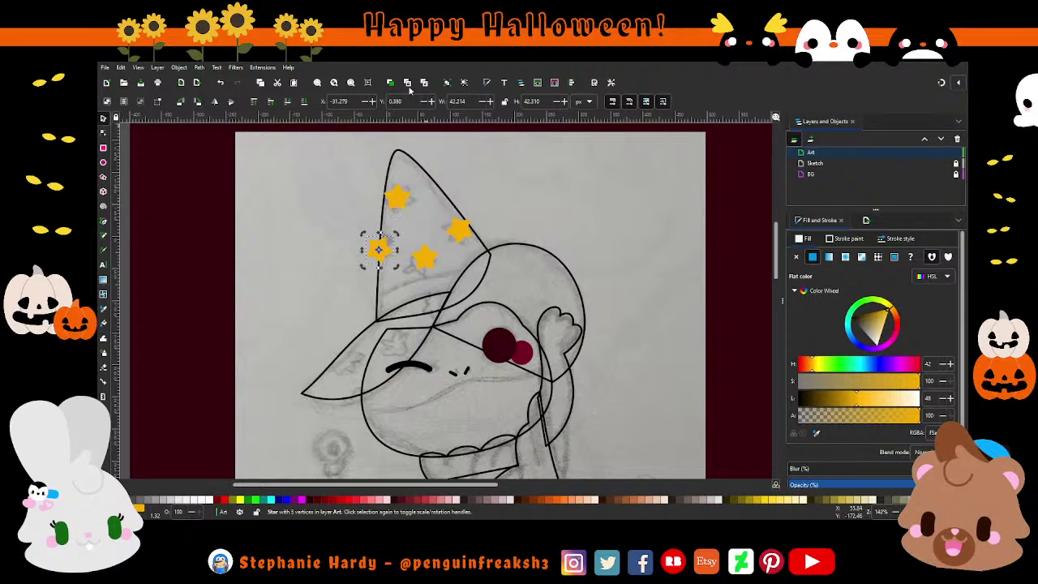
{"action": "key", "text": "ctrl+d"}
{"action": "left_click_drag", "start_coordinate": [383, 242], "coordinate": [423, 158]}
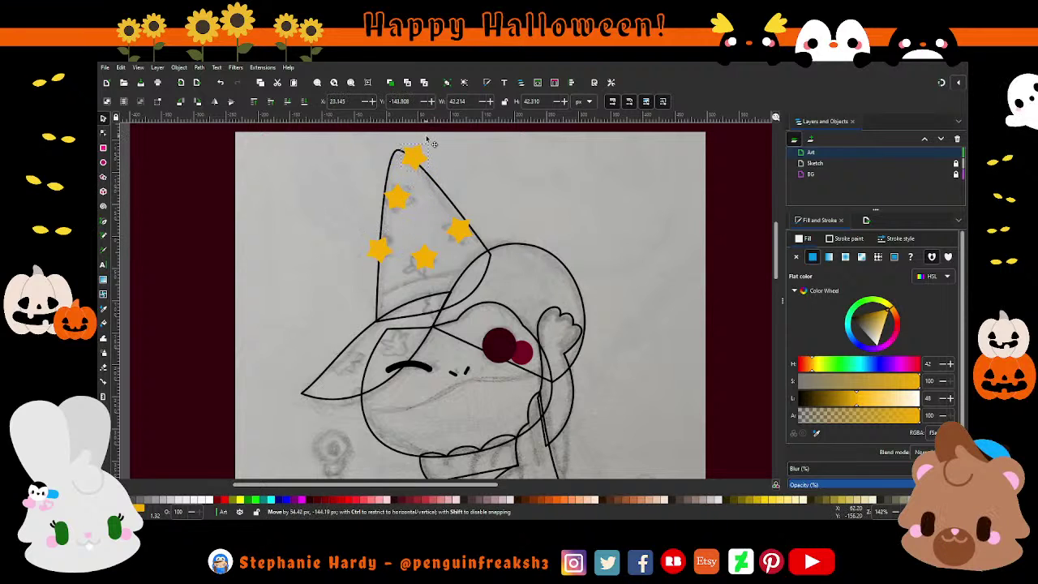
{"action": "left_click_drag", "start_coordinate": [408, 207], "coordinate": [409, 210]}
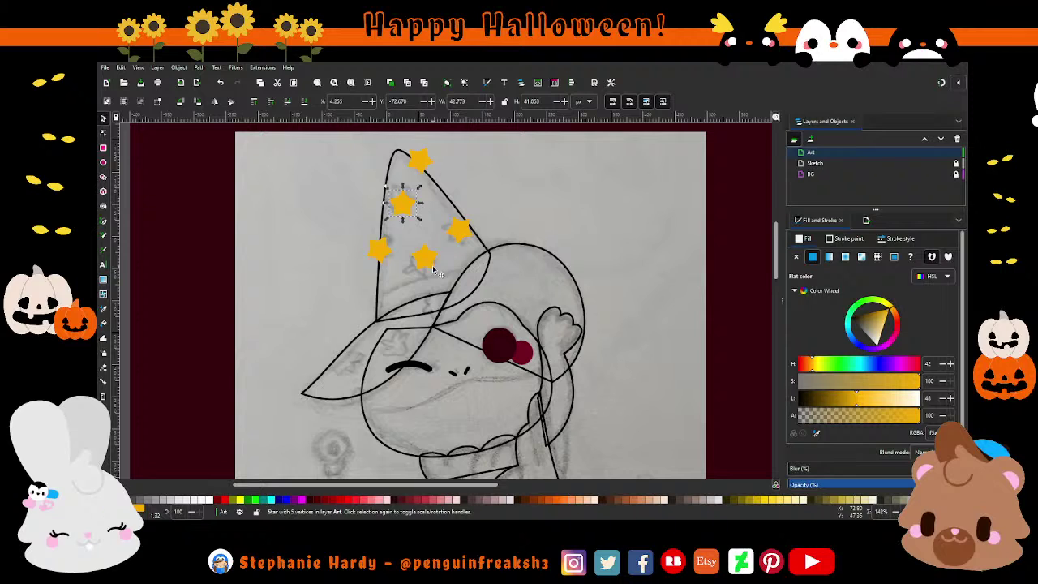
- Nudge the lower hat stars into better positions and deselect them
{"action": "left_click", "coordinate": [381, 251]}
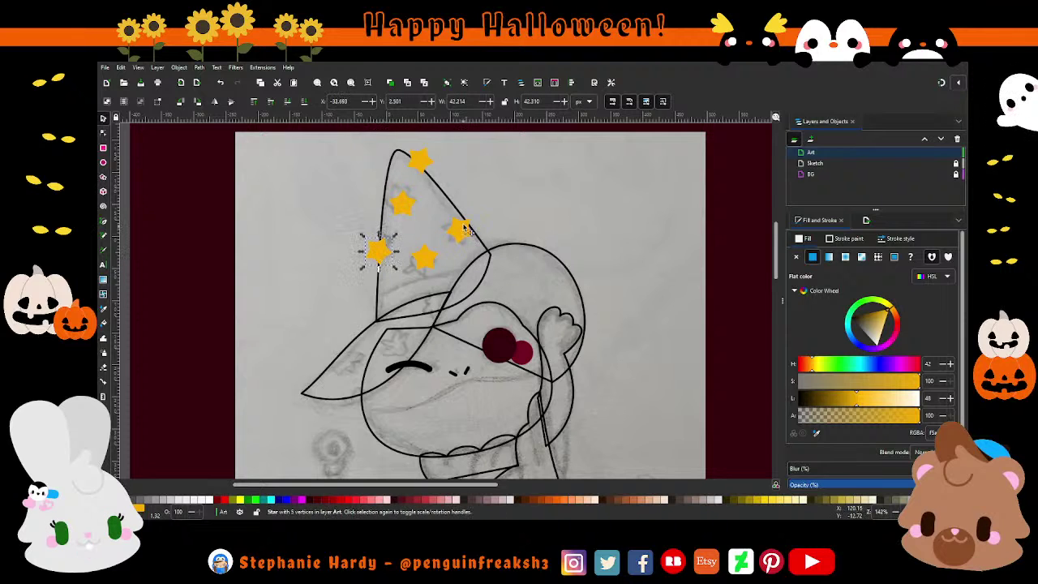
{"action": "left_click_drag", "start_coordinate": [464, 231], "coordinate": [464, 223]}
{"action": "left_click_drag", "start_coordinate": [430, 267], "coordinate": [433, 271]}
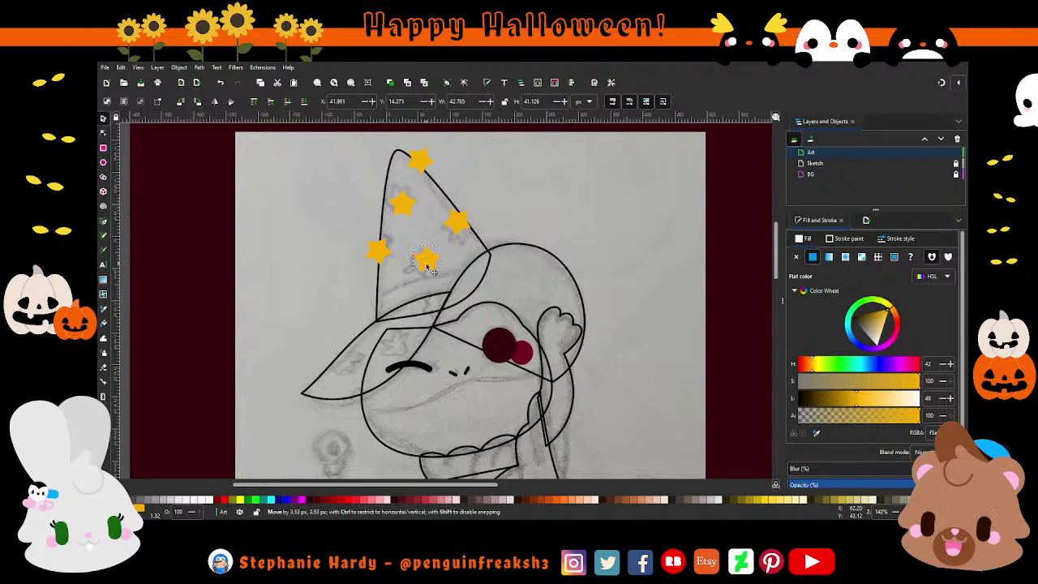
{"action": "key", "text": "Escape"}
{"action": "scroll", "coordinate": [427, 314], "scroll_direction": "down", "scroll_amount": 2}
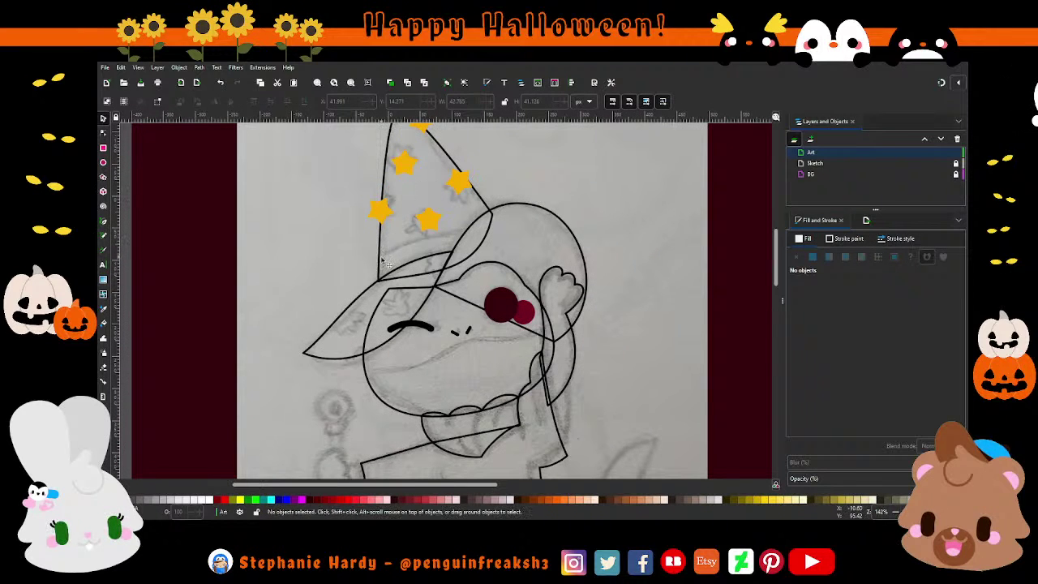
{"action": "scroll", "coordinate": [387, 262], "scroll_direction": "down", "scroll_amount": 1, "text": "ctrl"}
{"action": "scroll", "coordinate": [486, 262], "scroll_direction": "up", "scroll_amount": 1, "text": "ctrl"}
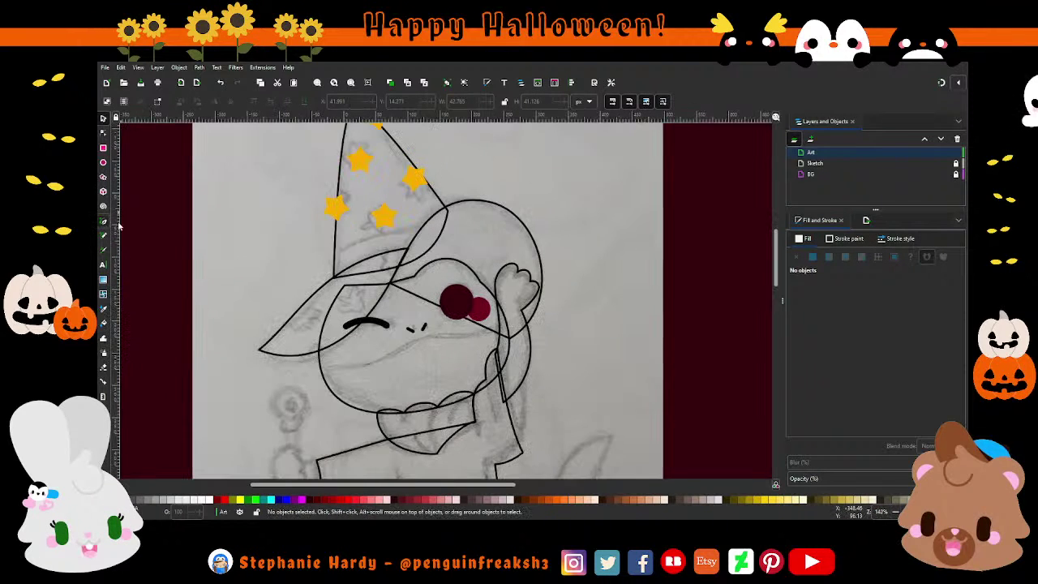
{"action": "left_click", "coordinate": [103, 221]}
- Draw a closed band shape above the brim and curve its top edge to follow the hat
{"action": "left_click", "coordinate": [320, 253]}
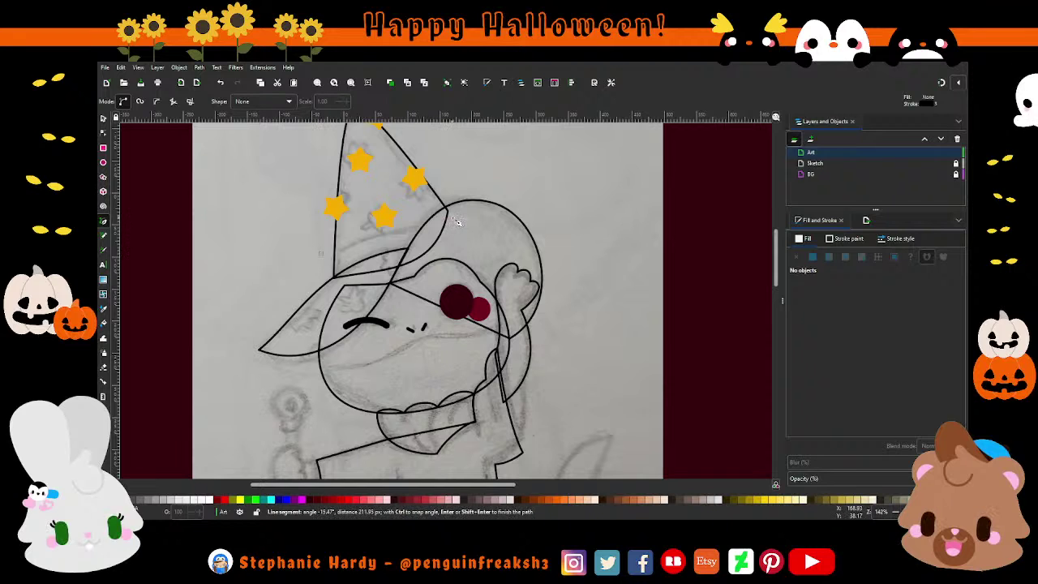
{"action": "left_click", "coordinate": [326, 286]}
{"action": "left_click", "coordinate": [324, 256]}
{"action": "left_click", "coordinate": [103, 133]}
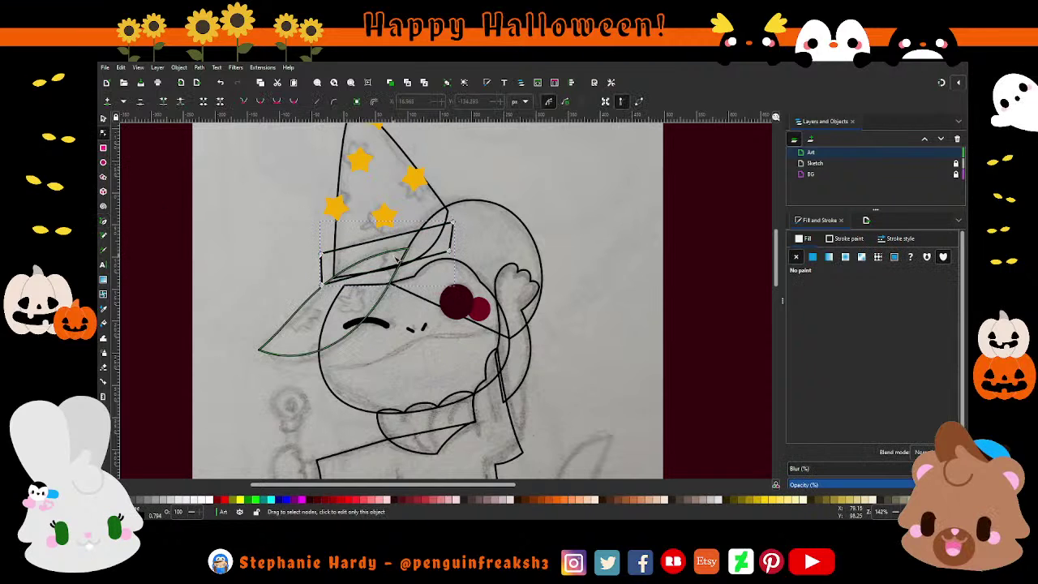
{"action": "left_click_drag", "start_coordinate": [322, 254], "coordinate": [359, 236]}
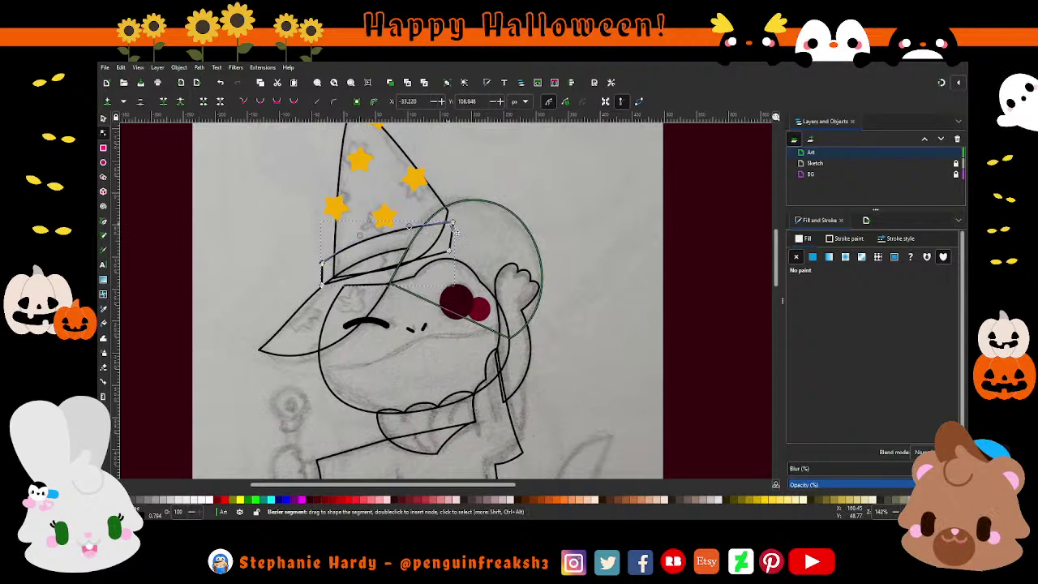
{"action": "left_click_drag", "start_coordinate": [360, 236], "coordinate": [413, 226]}
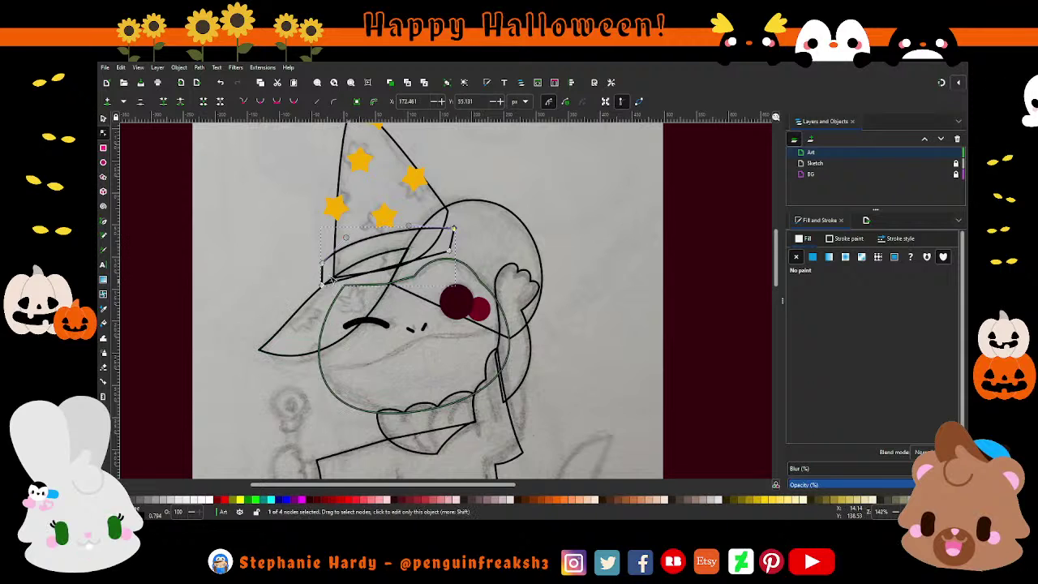
{"action": "key", "text": "s"}
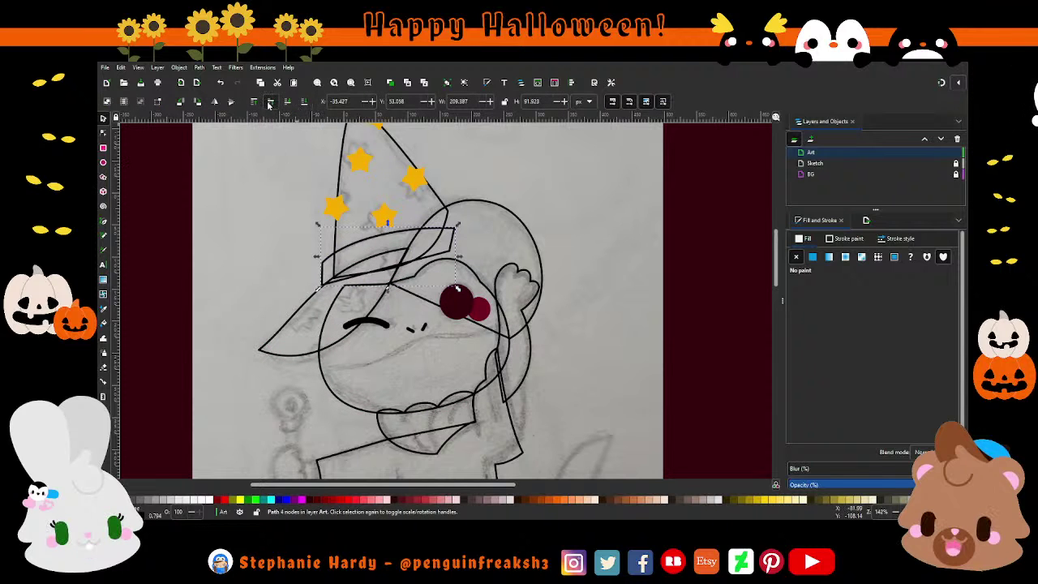
{"action": "scroll", "coordinate": [421, 243], "scroll_direction": "down", "scroll_amount": 1}
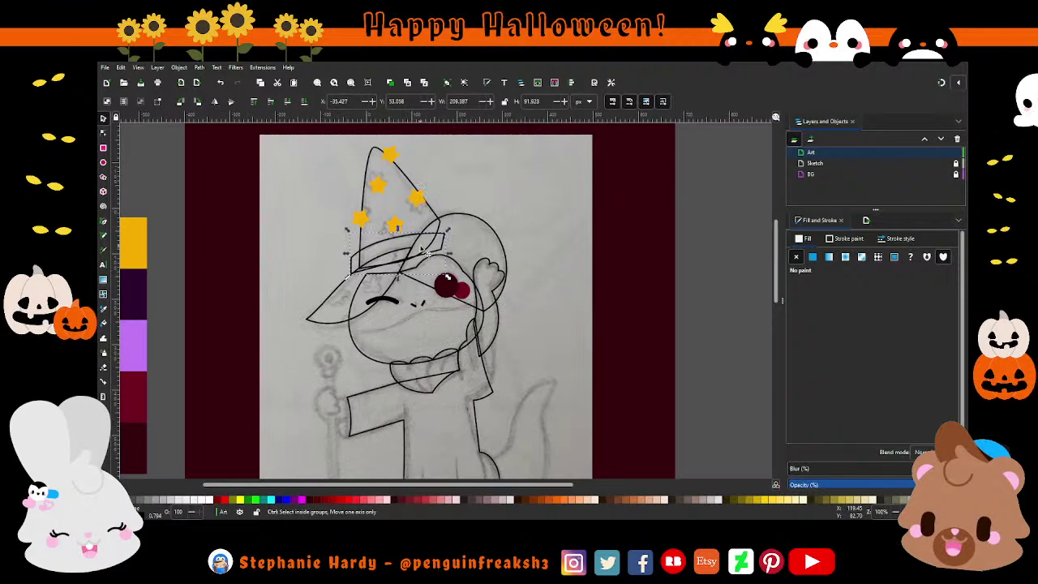
- Give the hat band a flat fill sampled from the dark red swatch
{"action": "left_click", "coordinate": [473, 219]}
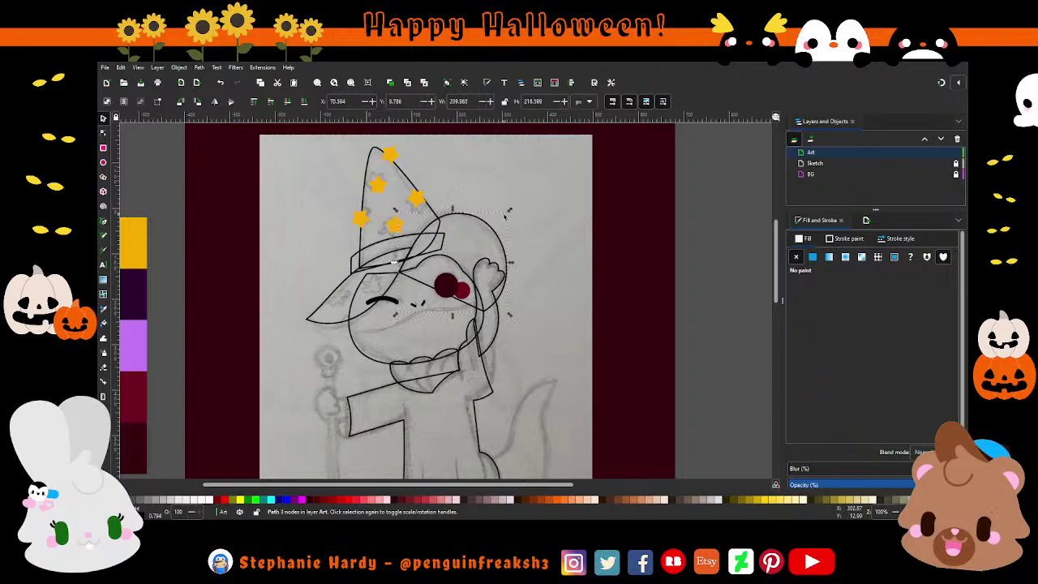
{"action": "scroll", "coordinate": [541, 279], "scroll_direction": "down", "scroll_amount": 1}
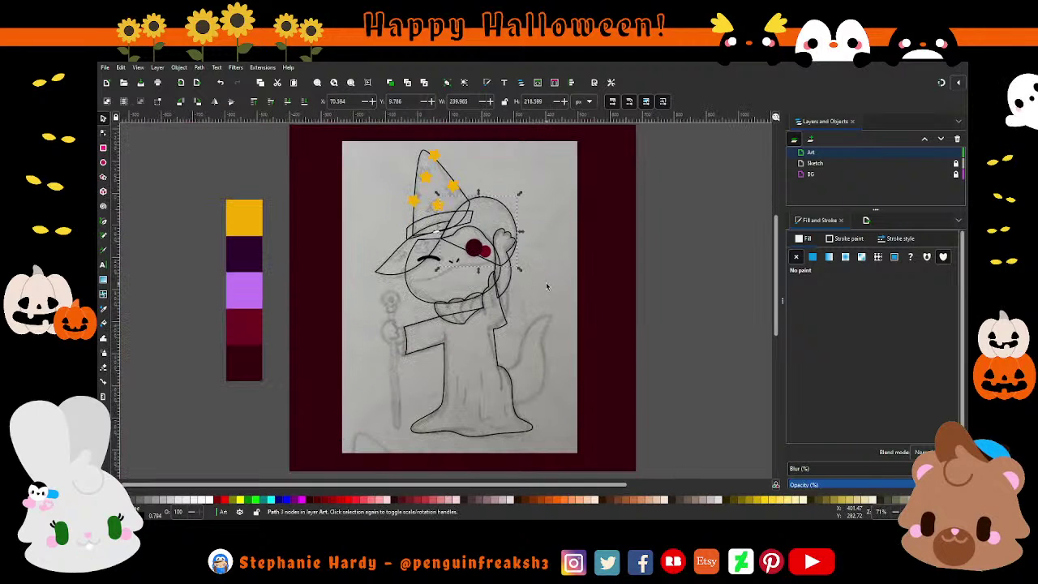
{"action": "scroll", "coordinate": [502, 173], "scroll_direction": "up", "scroll_amount": 1}
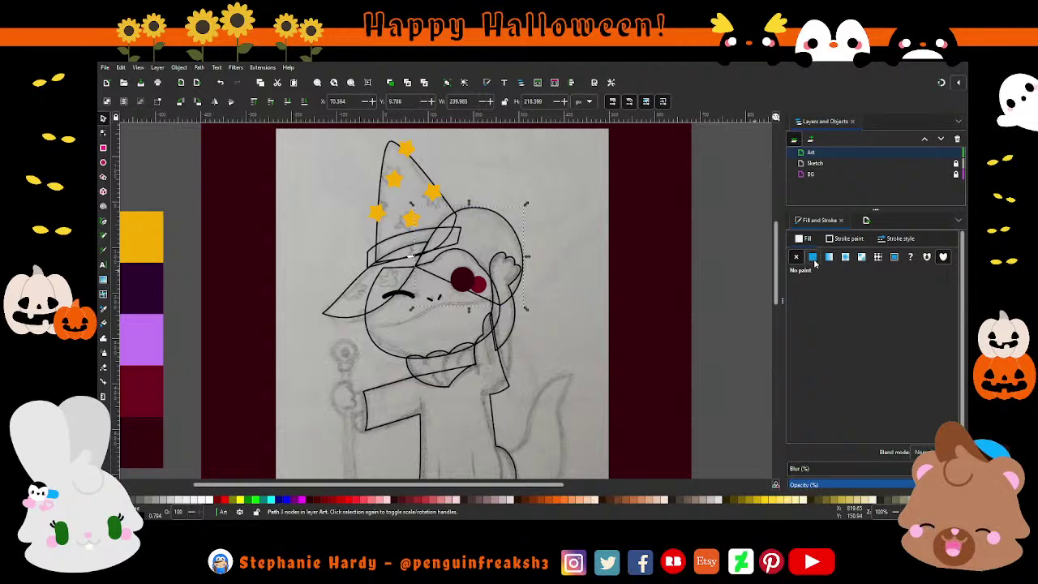
{"action": "scroll", "coordinate": [622, 161], "scroll_direction": "down", "scroll_amount": 1}
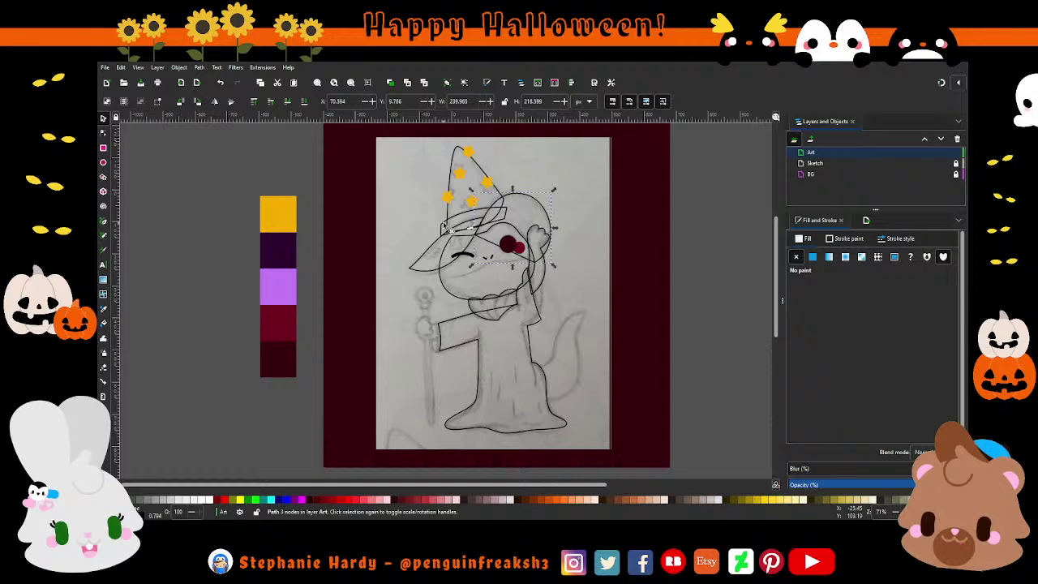
{"action": "left_click", "coordinate": [445, 226]}
{"action": "left_click", "coordinate": [814, 258]}
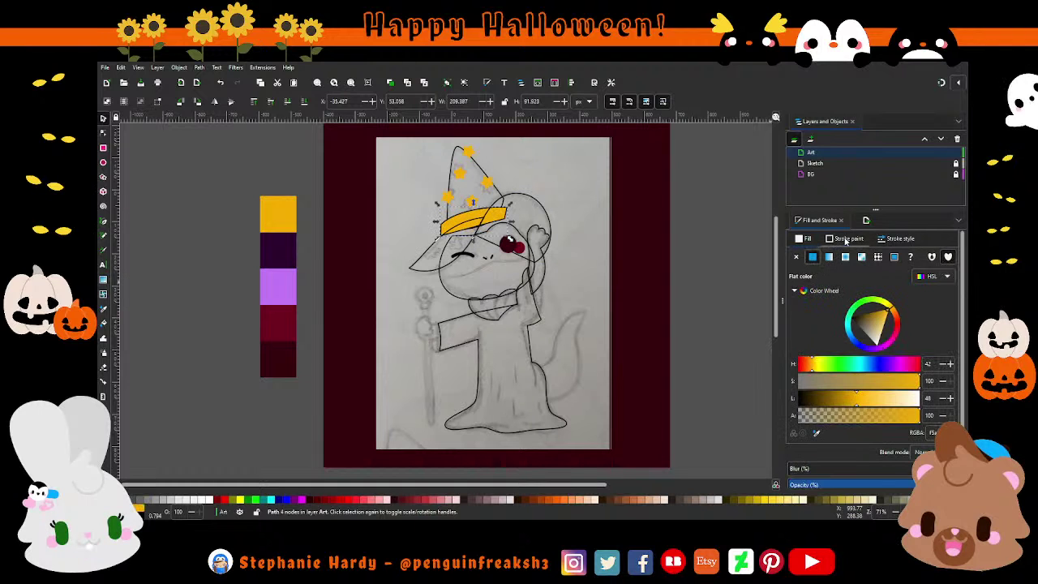
{"action": "left_click", "coordinate": [816, 433]}
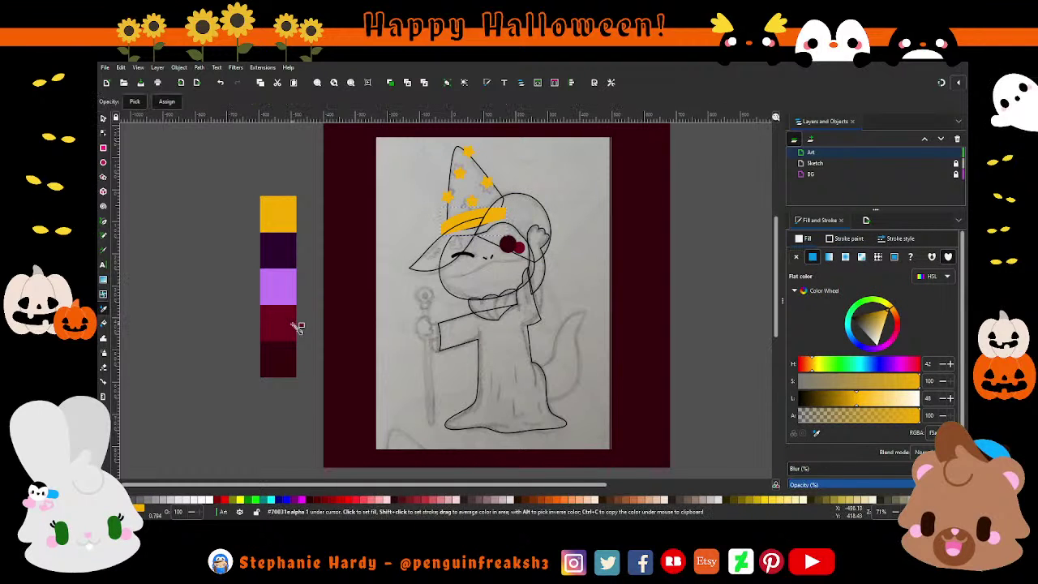
{"action": "left_click", "coordinate": [280, 326]}
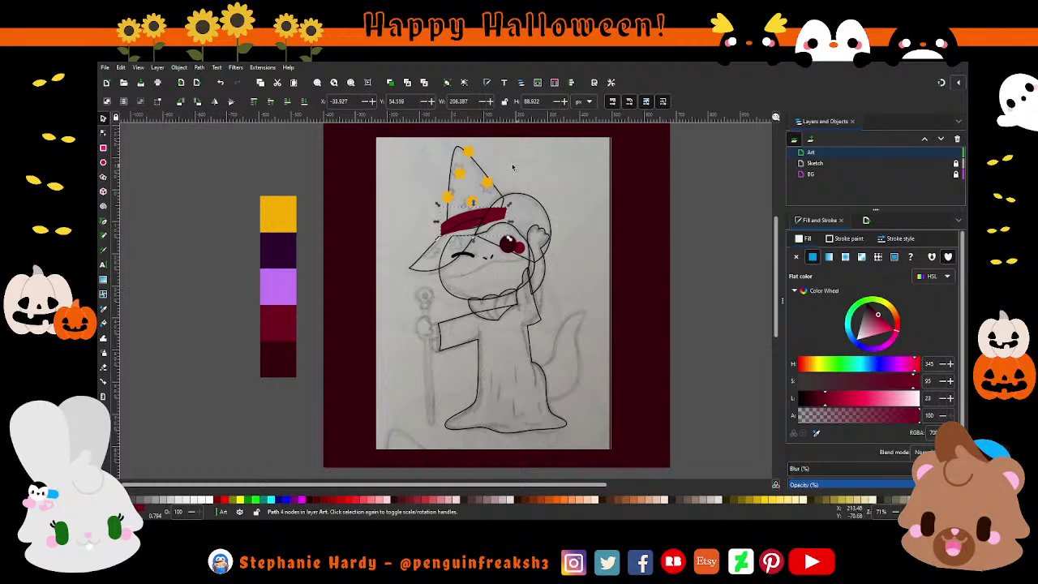
- Give the hat cone a flat fill sampled from the dark purple swatch
{"action": "left_click", "coordinate": [481, 173]}
{"action": "left_click", "coordinate": [812, 257]}
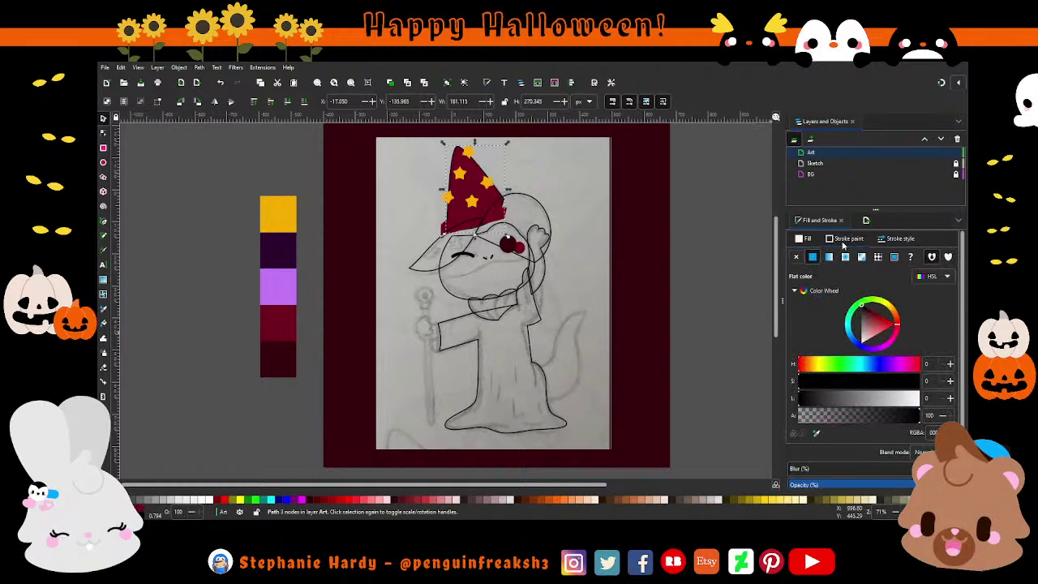
{"action": "left_click", "coordinate": [816, 434]}
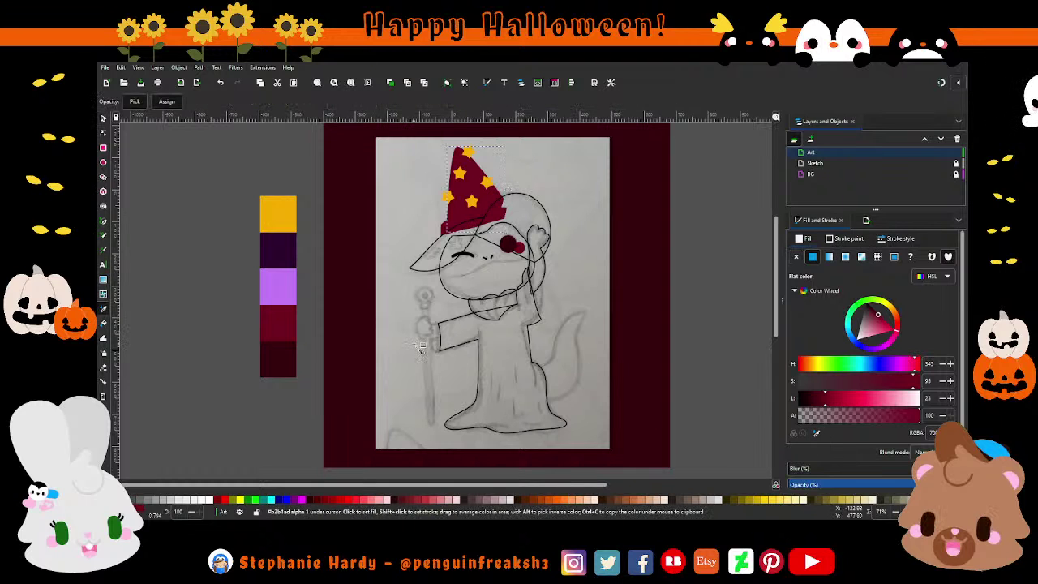
{"action": "left_click", "coordinate": [285, 281]}
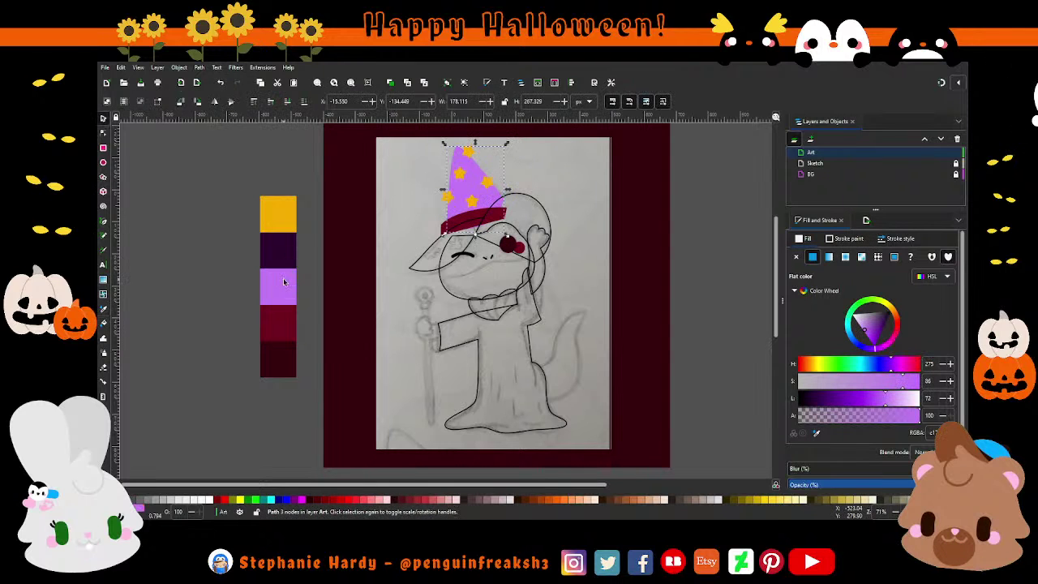
{"action": "left_click", "coordinate": [816, 434]}
{"action": "left_click", "coordinate": [295, 257]}
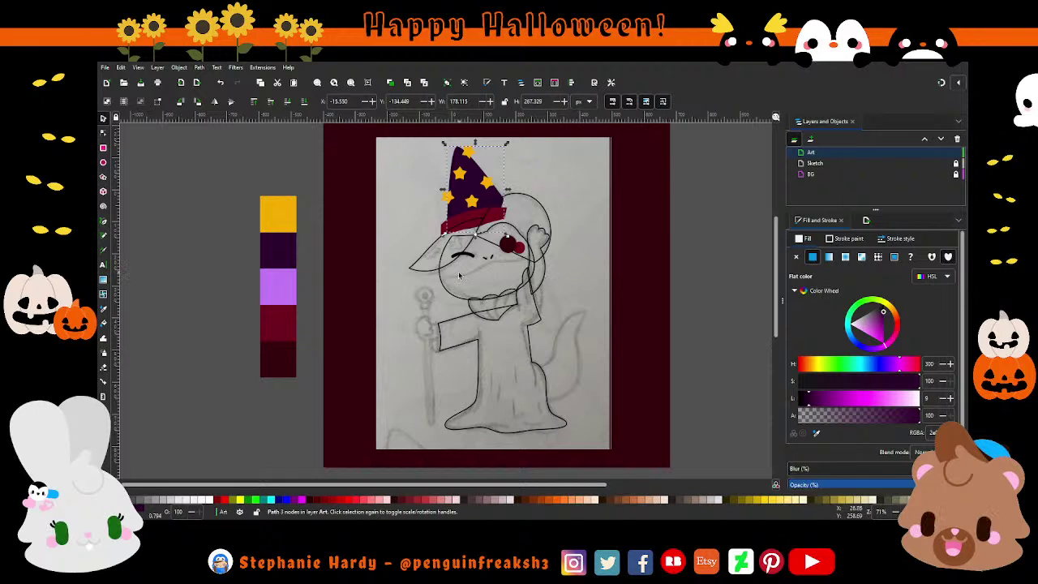
{"action": "scroll", "coordinate": [507, 235], "scroll_direction": "up", "scroll_amount": 1}
{"action": "scroll", "coordinate": [515, 227], "scroll_direction": "up", "scroll_amount": 1}
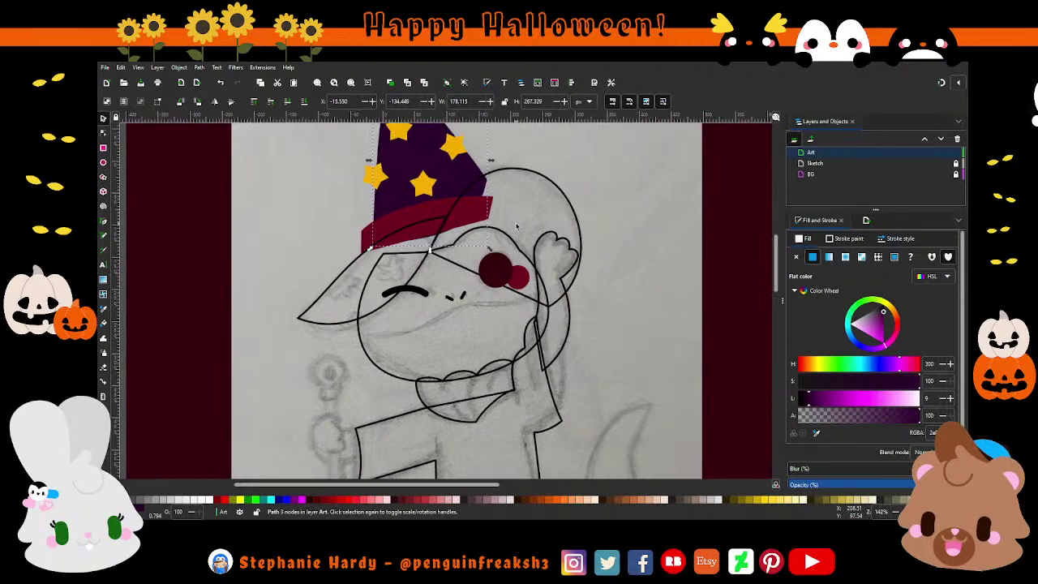
- Copy a hat star onto the face and left ear, then toggle the Art layer to compare
{"action": "left_click", "coordinate": [390, 181]}
{"action": "key", "text": "ctrl+d"}
{"action": "mouse_move", "coordinate": [375, 177]}
{"action": "left_mouse_down"}
{"action": "mouse_move", "coordinate": [393, 268]}
{"action": "mouse_move", "coordinate": [401, 263]}
{"action": "mouse_move", "coordinate": [335, 284]}
{"action": "left_mouse_up"}
{"action": "left_click", "coordinate": [389, 82]}
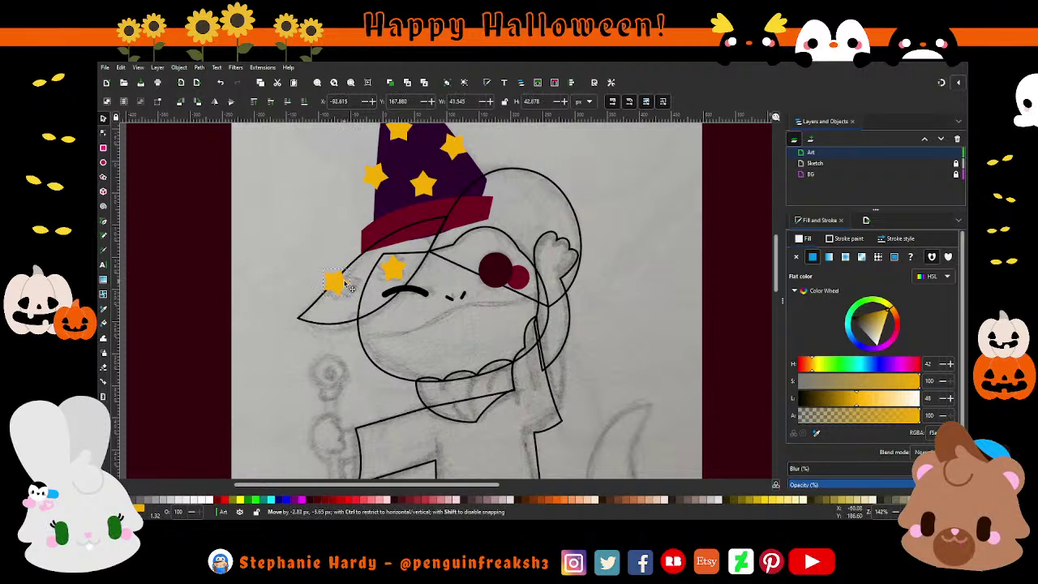
{"action": "key", "text": "Escape"}
{"action": "key", "text": "1"}
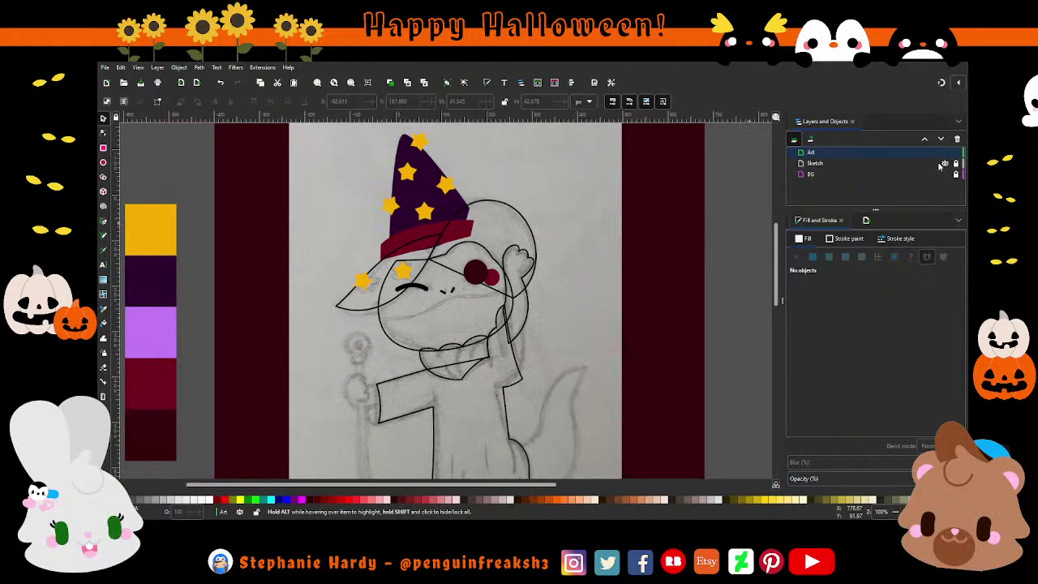
{"action": "left_click", "coordinate": [944, 152]}
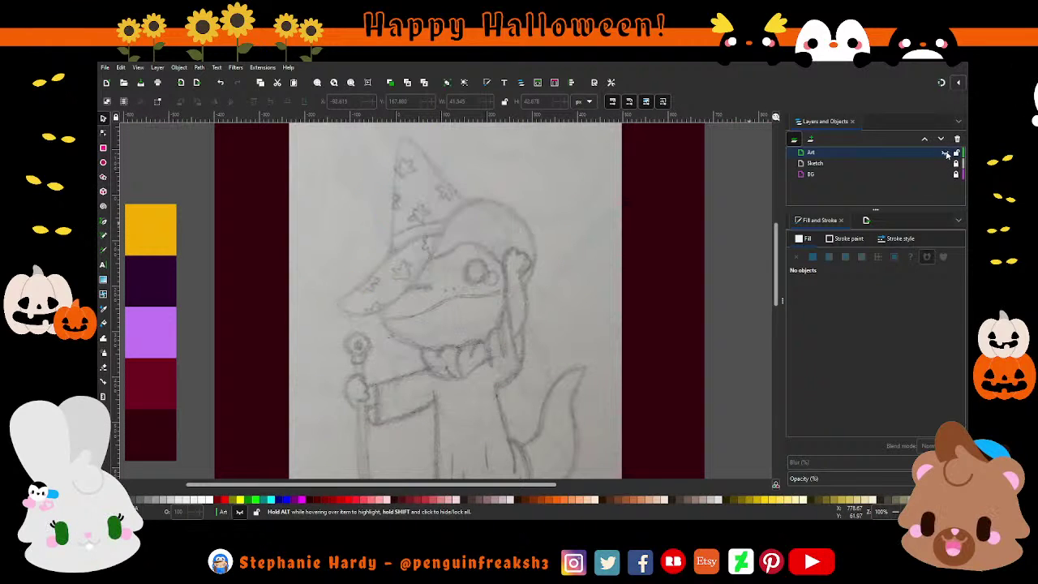
{"action": "left_click", "coordinate": [944, 152]}
- Add two more star copies, one lower down and one tilted on the hat band
{"action": "left_click", "coordinate": [363, 281]}
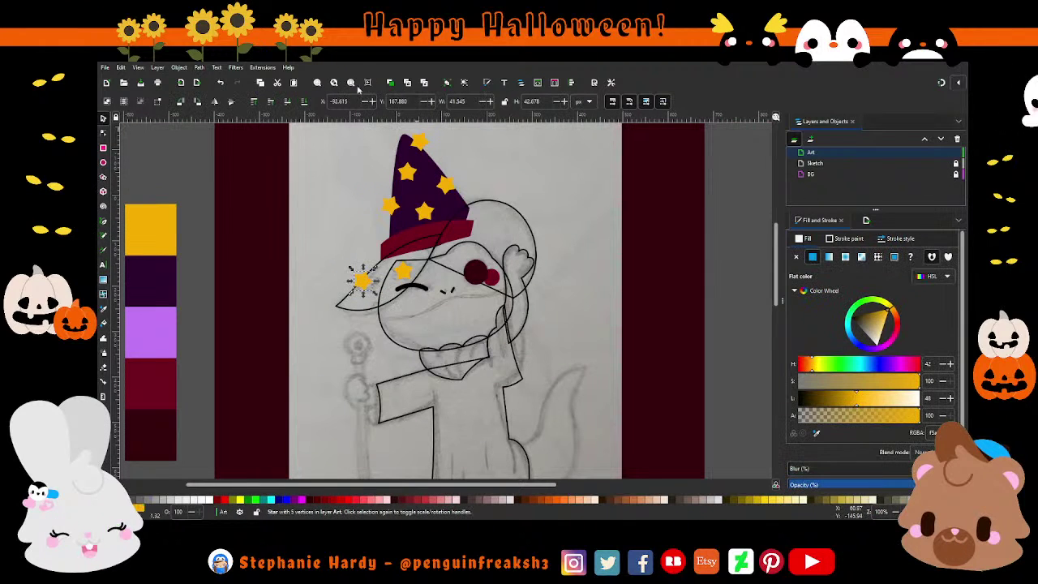
{"action": "key", "text": "ctrl+d"}
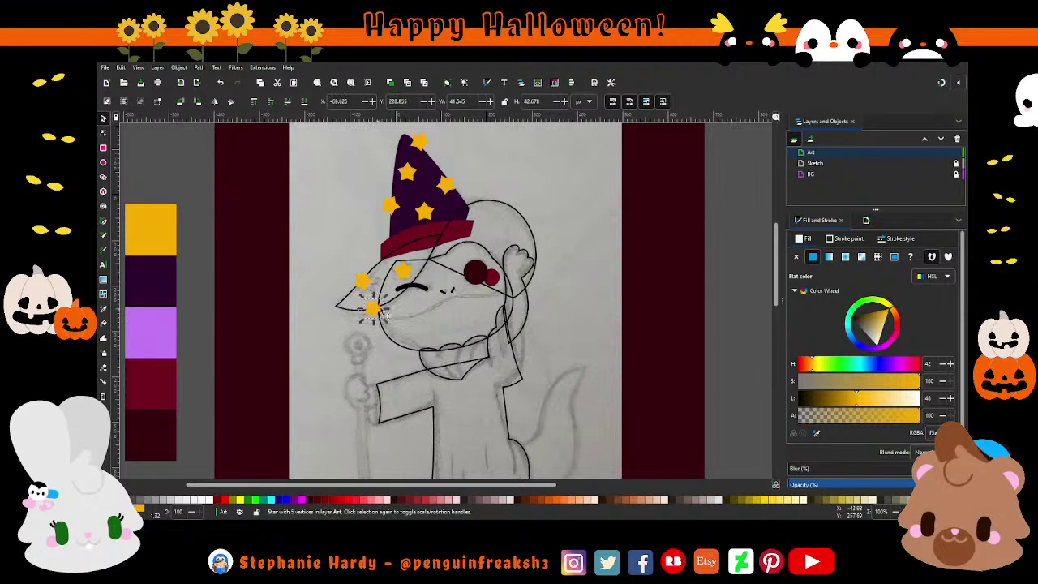
{"action": "mouse_move", "coordinate": [362, 281]}
{"action": "left_mouse_down"}
{"action": "mouse_move", "coordinate": [372, 306]}
{"action": "mouse_move", "coordinate": [390, 304]}
{"action": "mouse_move", "coordinate": [390, 321]}
{"action": "left_mouse_up"}
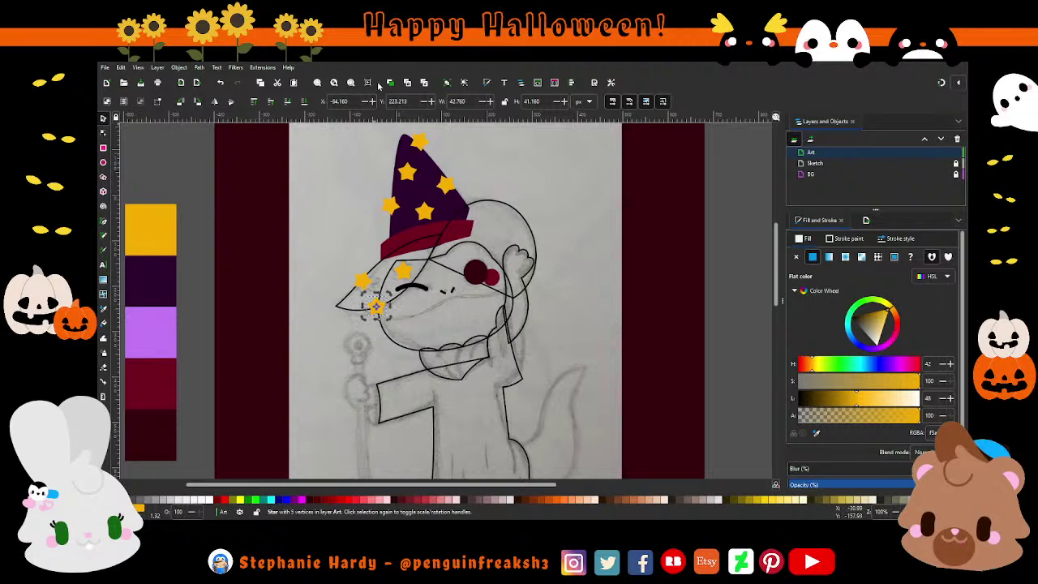
{"action": "key", "text": "ctrl+d"}
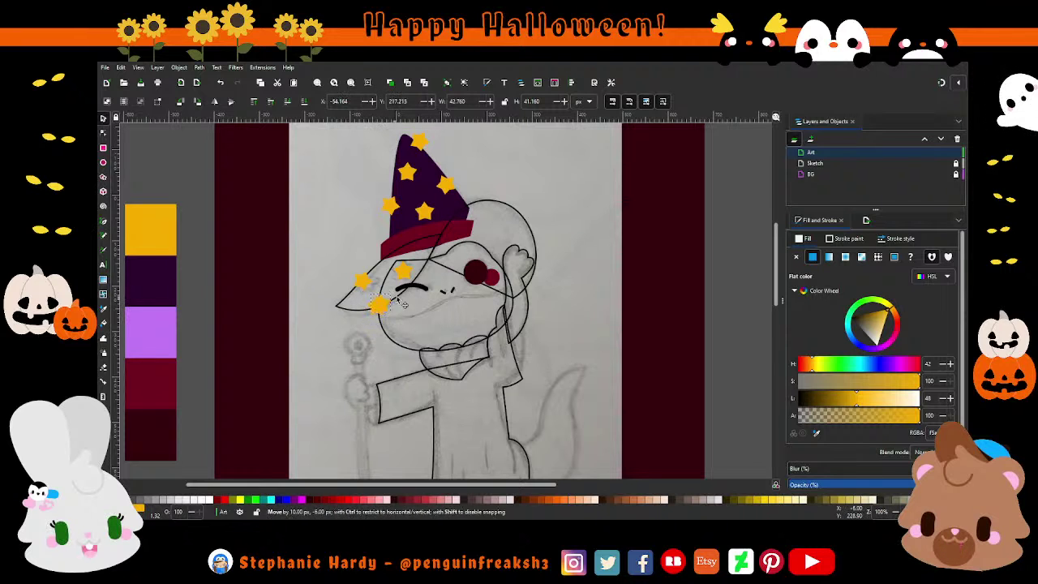
{"action": "mouse_move", "coordinate": [378, 317]}
{"action": "left_mouse_down"}
{"action": "mouse_move", "coordinate": [457, 253]}
{"action": "mouse_move", "coordinate": [436, 235]}
{"action": "mouse_move", "coordinate": [449, 254]}
{"action": "left_mouse_up"}
{"action": "left_click", "coordinate": [438, 248]}
{"action": "key", "text": "Escape"}
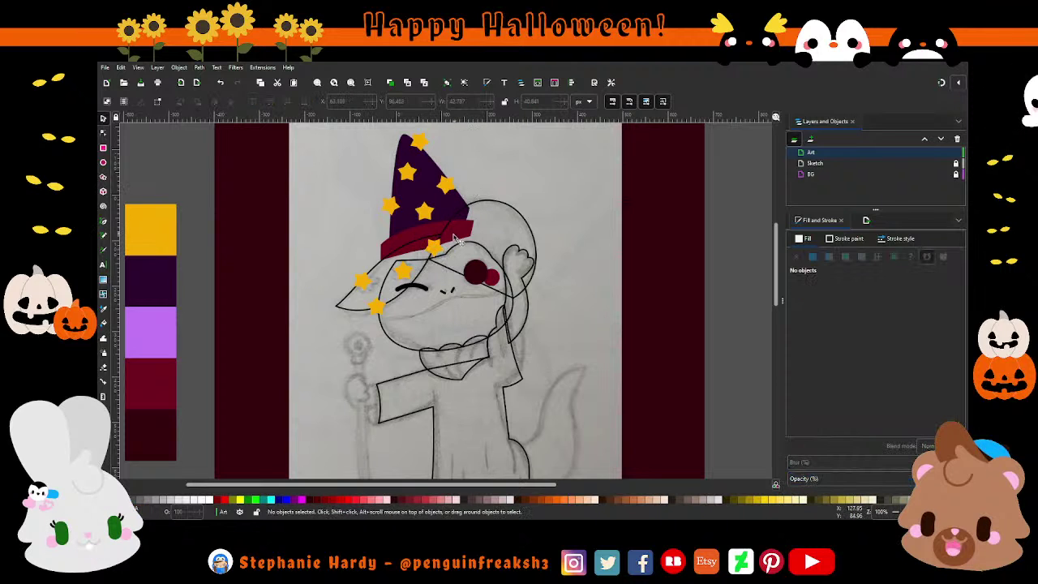
- Fill the brim shape with the hat's dark purple
{"action": "left_click", "coordinate": [338, 316]}
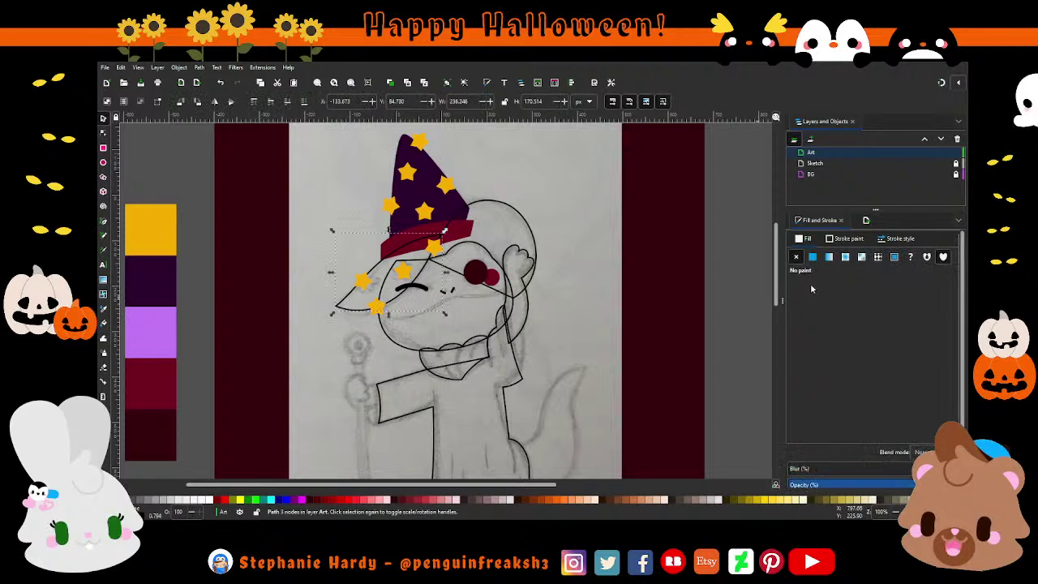
{"action": "left_click", "coordinate": [812, 257]}
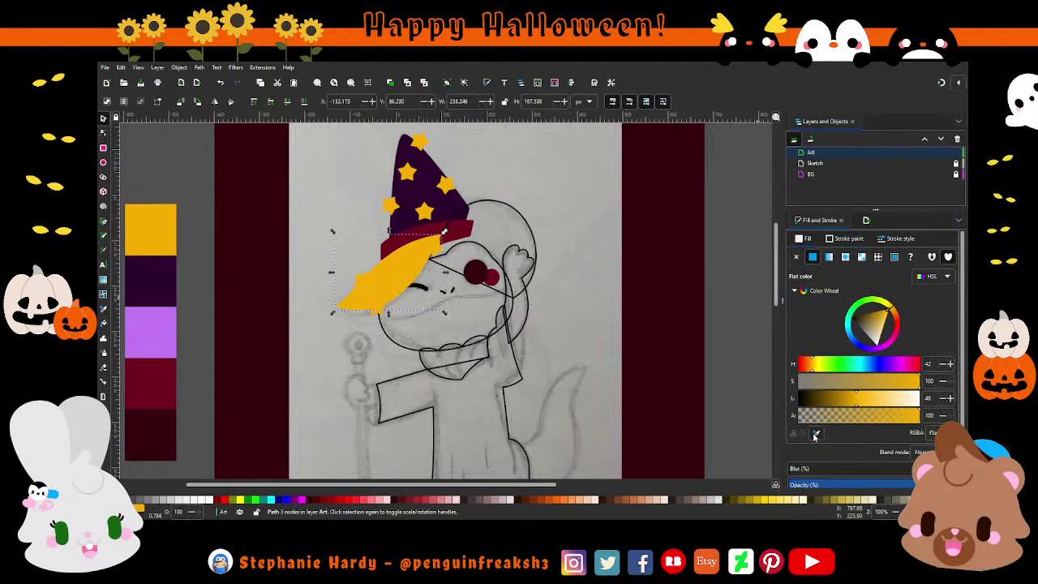
{"action": "key", "text": "d"}
{"action": "left_click", "coordinate": [378, 207]}
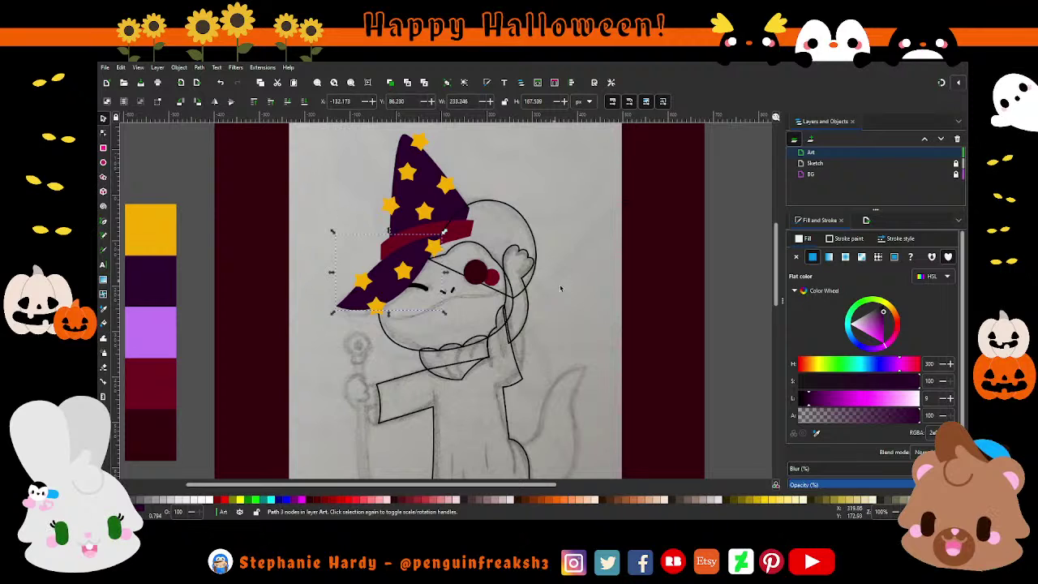
- Fill the head circle with the lavender swatch colour
{"action": "left_click", "coordinate": [504, 206]}
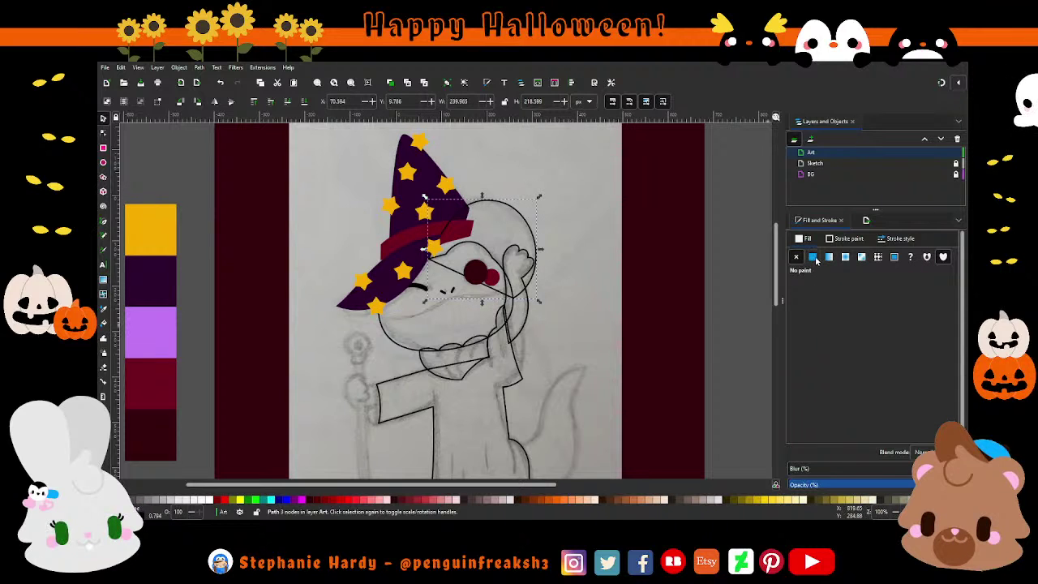
{"action": "left_click", "coordinate": [814, 257]}
{"action": "left_click", "coordinate": [797, 257]}
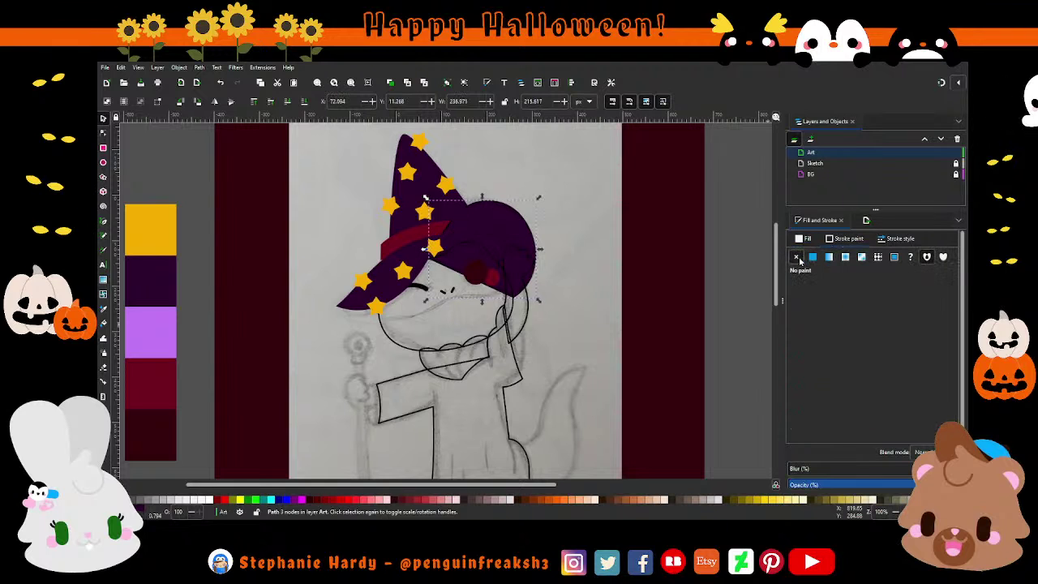
{"action": "left_click", "coordinate": [817, 434]}
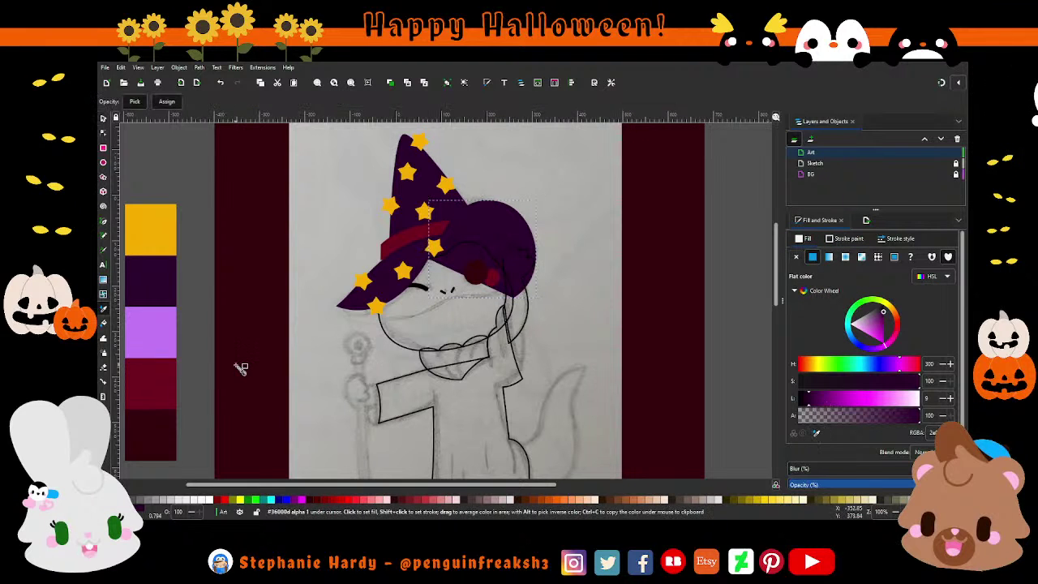
{"action": "left_click", "coordinate": [151, 323]}
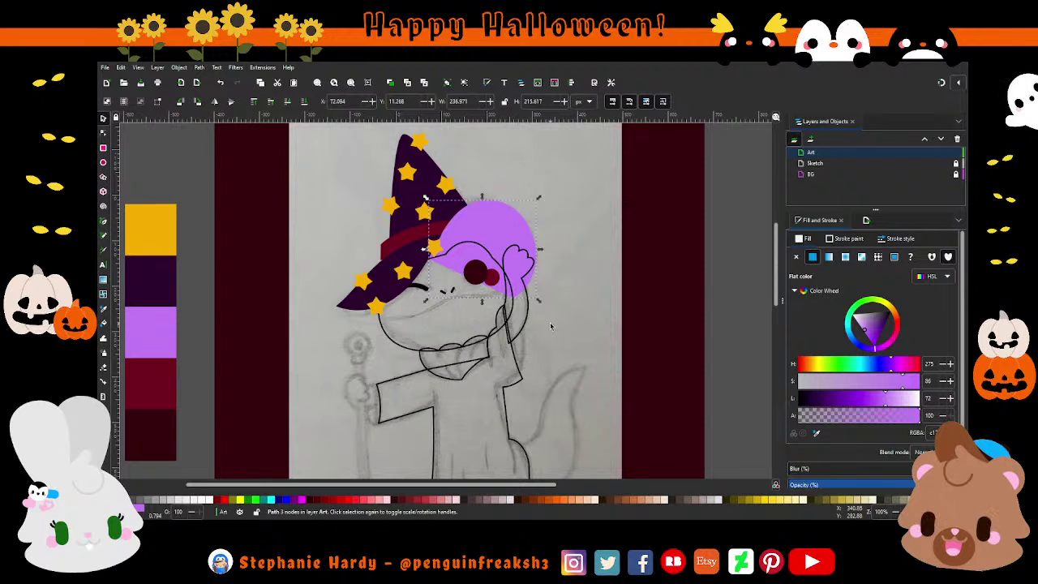
{"action": "left_click", "coordinate": [409, 183]}
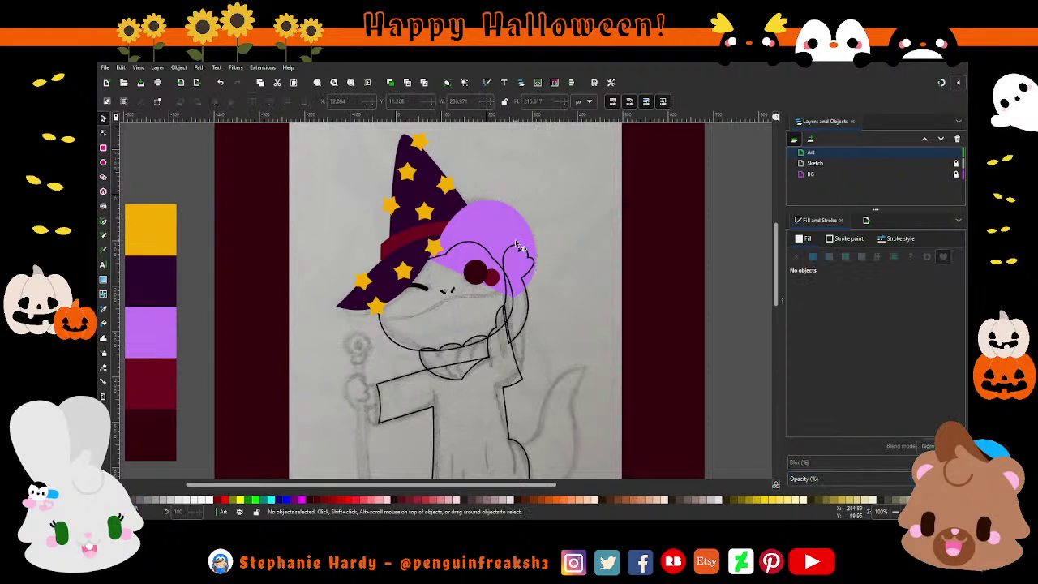
{"action": "scroll", "coordinate": [454, 113], "scroll_direction": "up", "scroll_amount": 2, "text": "ctrl"}
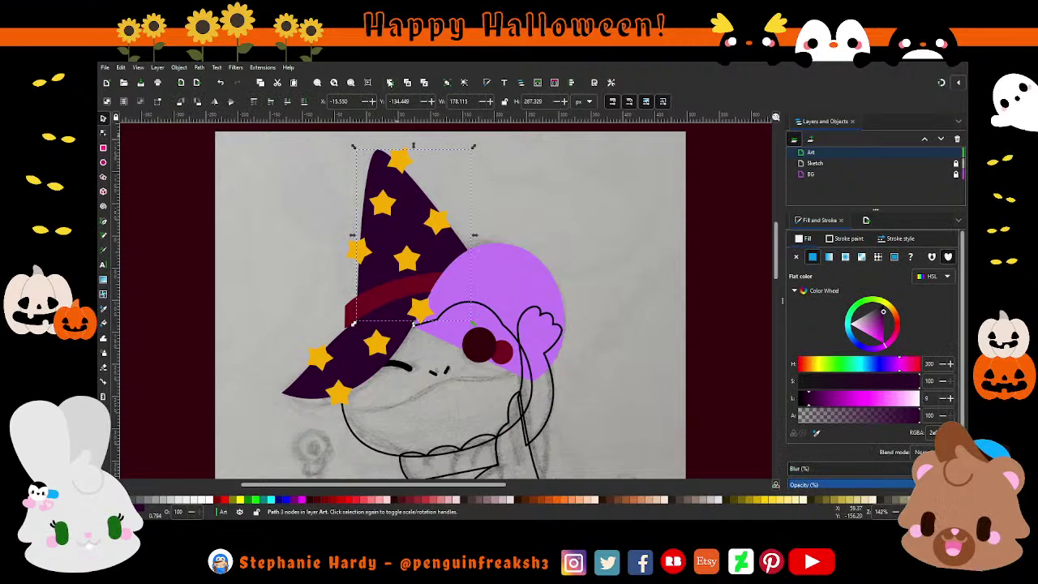
- Trim the star at the hat tip to the cone's outline
{"action": "left_click", "coordinate": [231, 100]}
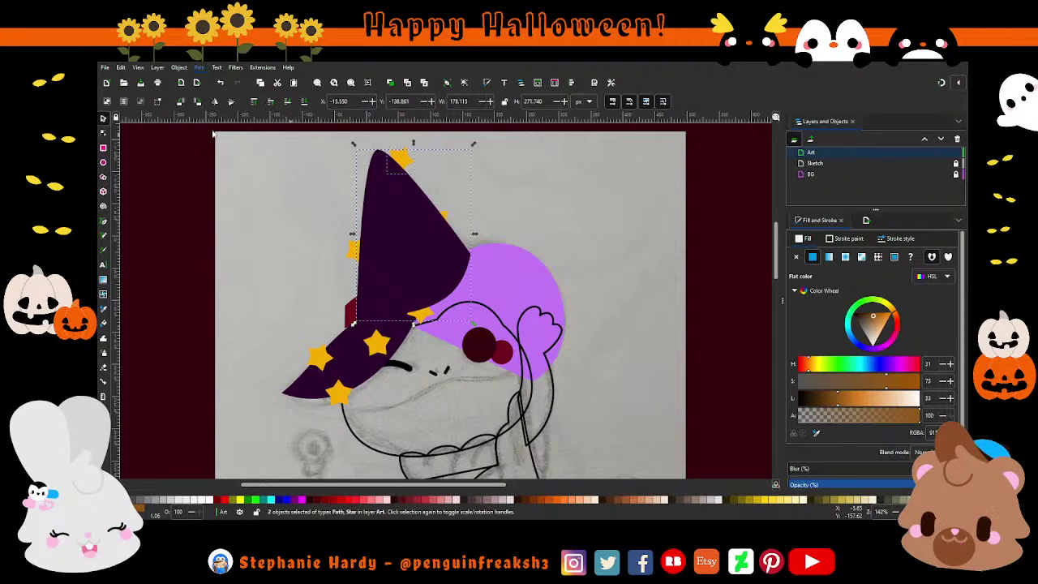
{"action": "key", "text": "ctrl+z"}
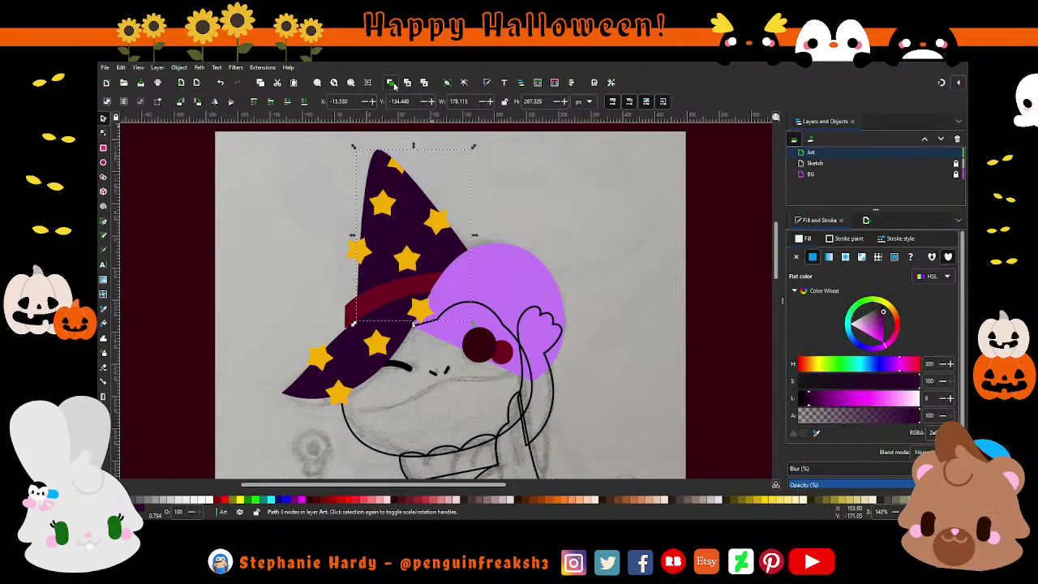
{"action": "left_click", "coordinate": [391, 83]}
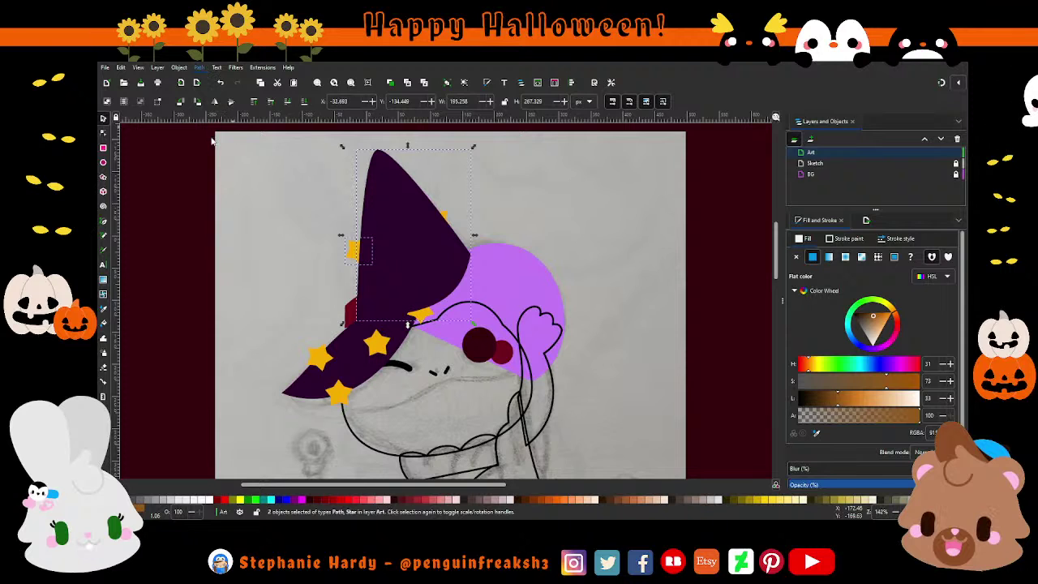
{"action": "key", "text": "ctrl+z"}
{"action": "left_click", "coordinate": [450, 218]}
{"action": "key", "text": "Home"}
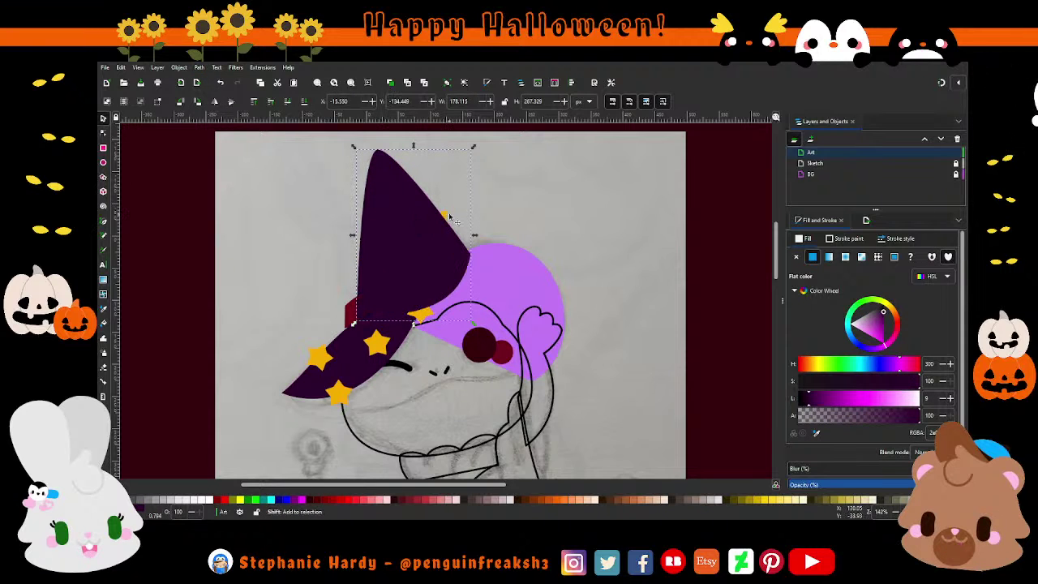
{"action": "left_click", "coordinate": [450, 218], "text": "shift"}
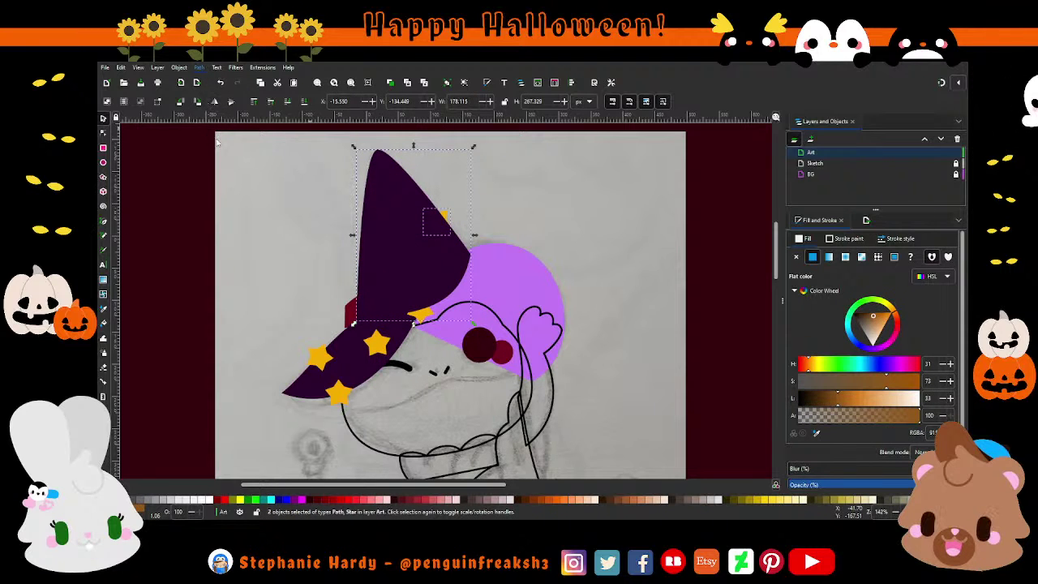
{"action": "key", "text": "ctrl+z"}
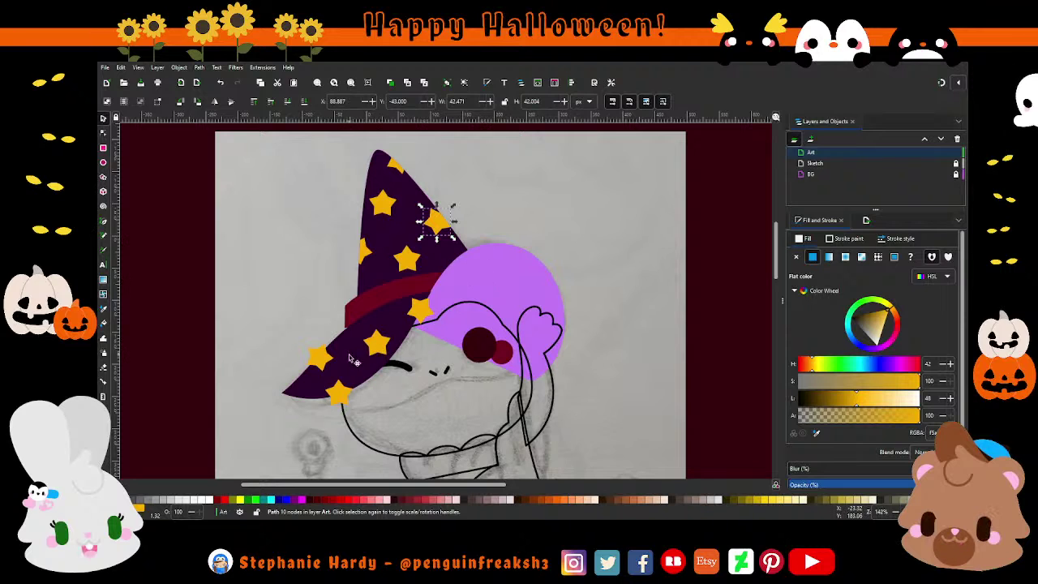
- Trim the red band to the hat cone's outline
{"action": "left_click", "coordinate": [353, 362]}
{"action": "left_click", "coordinate": [420, 192]}
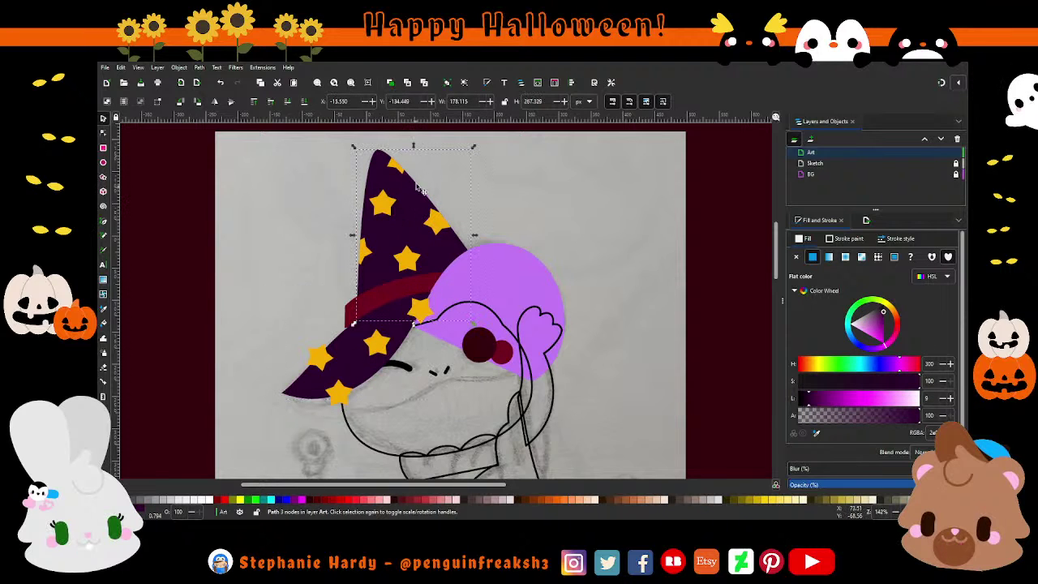
{"action": "key", "text": "Home"}
{"action": "left_click", "coordinate": [351, 312], "text": "shift"}
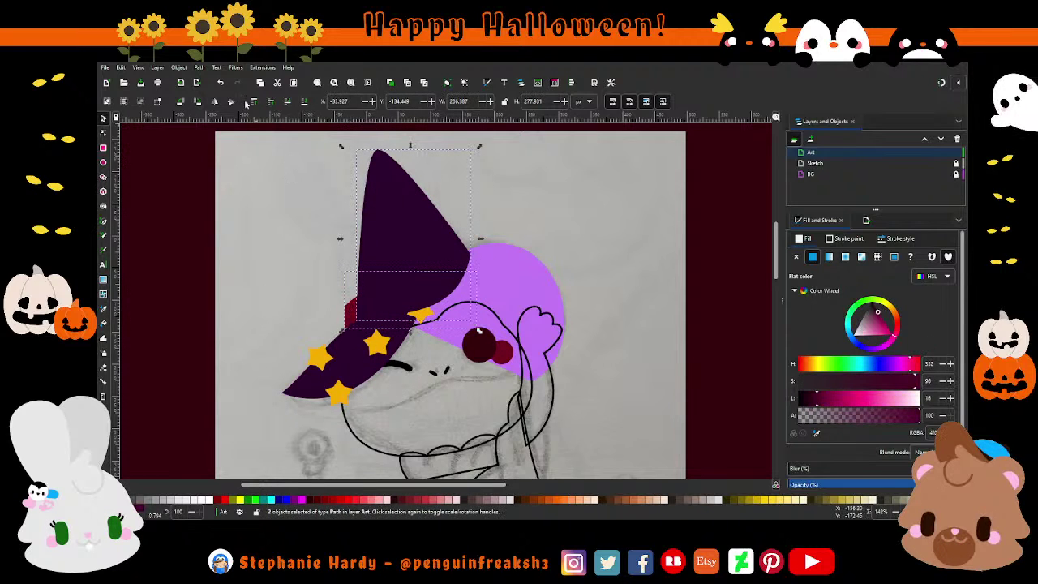
{"action": "key", "text": "ctrl+z"}
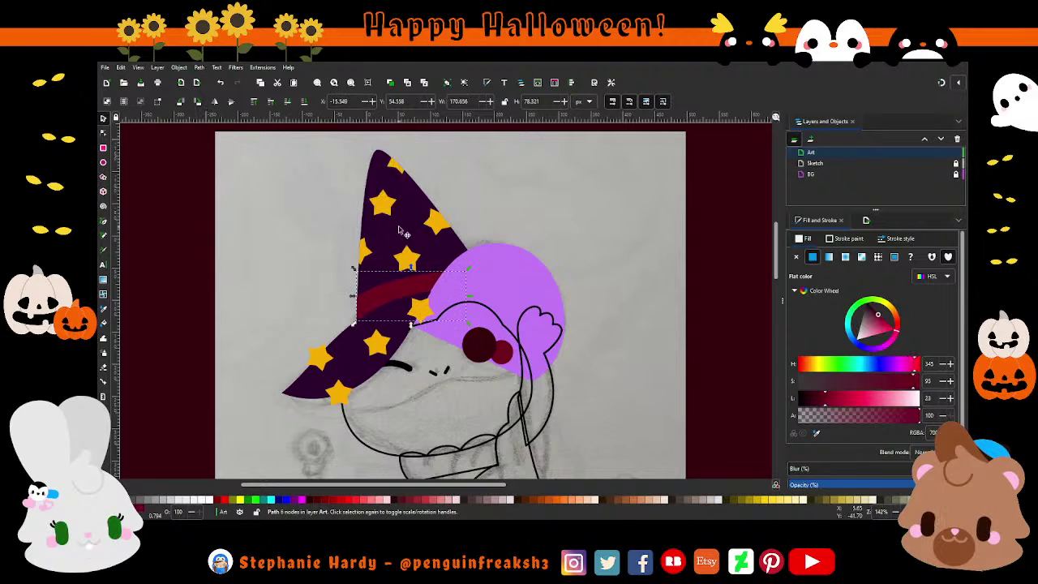
{"action": "left_click", "coordinate": [488, 213]}
- Trim an overhanging star to the brim's outline
{"action": "scroll", "coordinate": [495, 223], "scroll_direction": "down", "scroll_amount": 1}
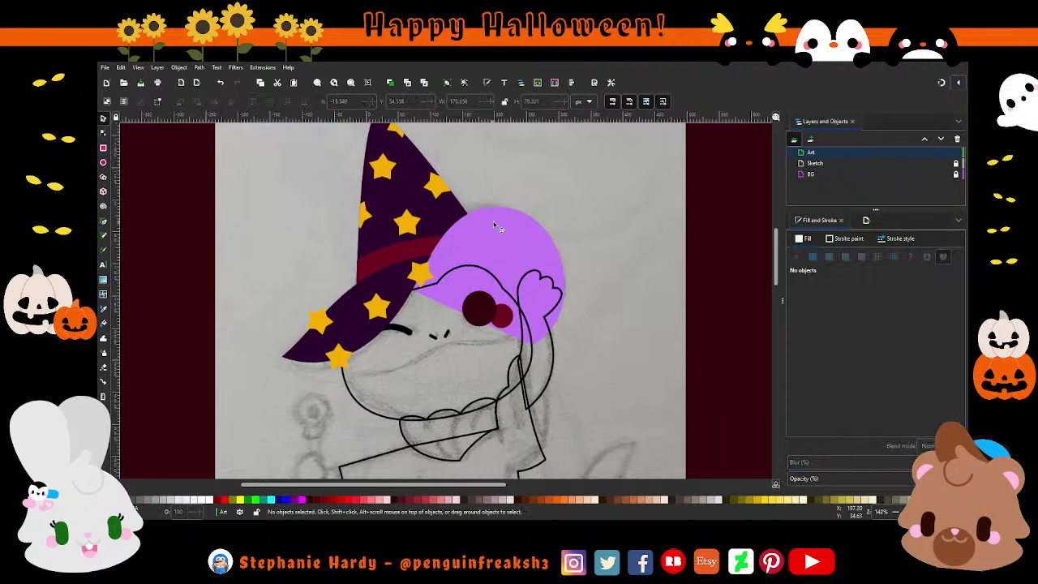
{"action": "left_click", "coordinate": [410, 298]}
{"action": "key", "text": "Home"}
{"action": "left_click", "coordinate": [420, 276], "text": "shift"}
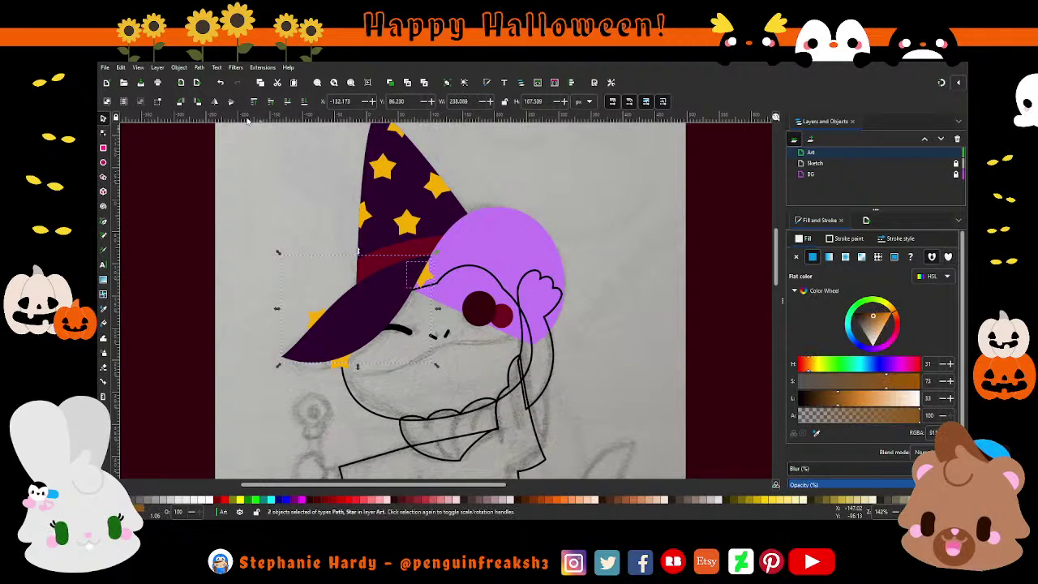
{"action": "key", "text": "ctrl+z"}
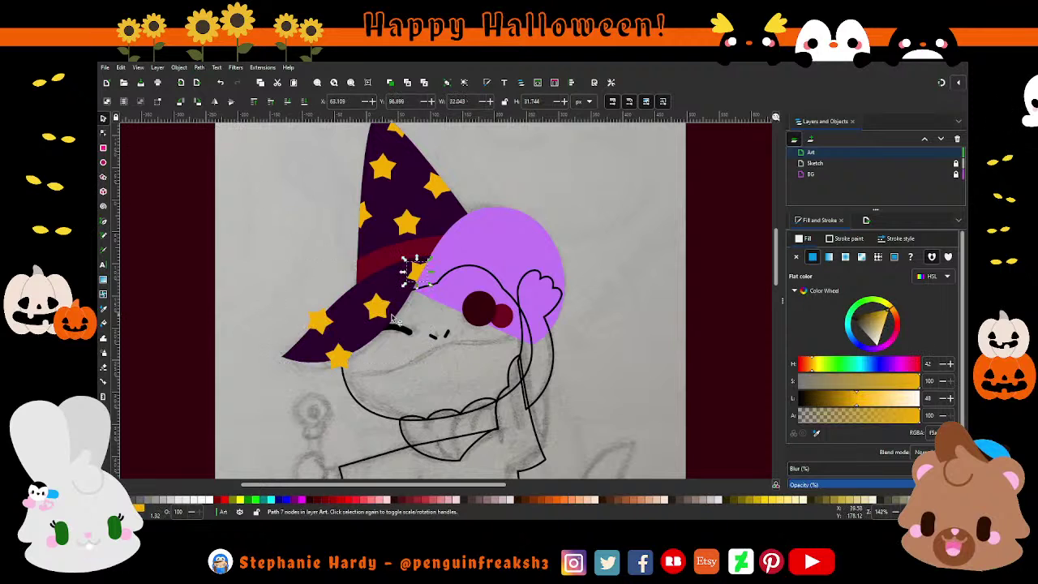
- Trim the remaining lower brim stars to the brim outline and clear the selection
{"action": "left_click", "coordinate": [390, 276]}
{"action": "key", "text": "Home"}
{"action": "left_click", "coordinate": [319, 321], "text": "shift"}
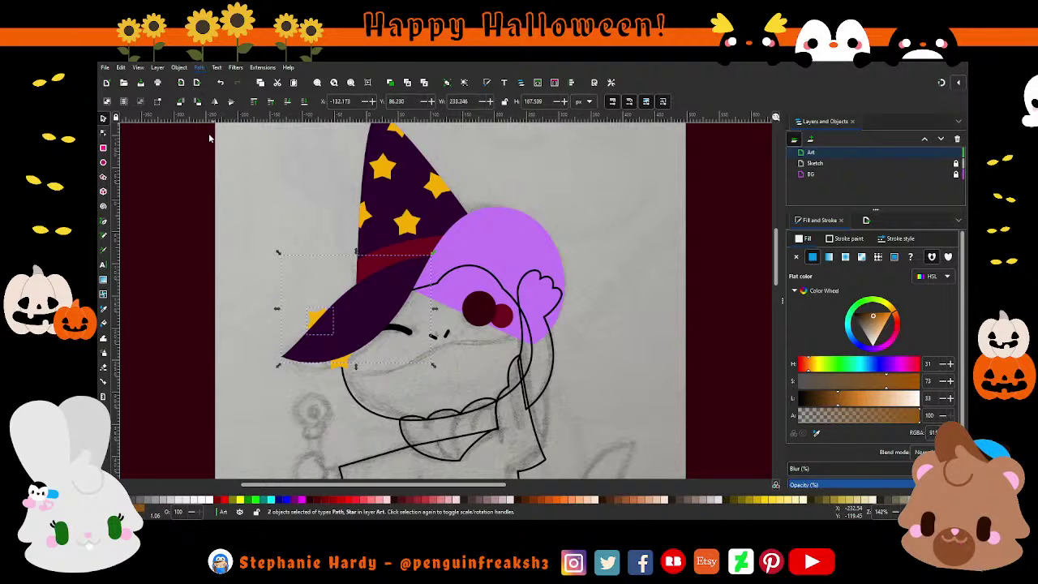
{"action": "left_click", "coordinate": [360, 313]}
{"action": "key", "text": "Home"}
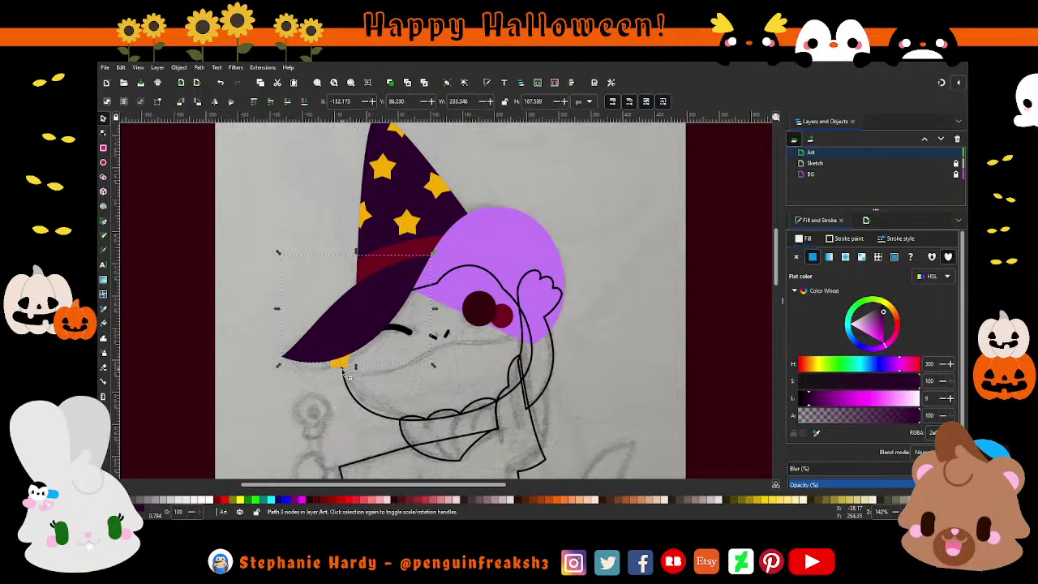
{"action": "left_click", "coordinate": [344, 372], "text": "shift"}
{"action": "left_click", "coordinate": [344, 372], "text": "shift"}
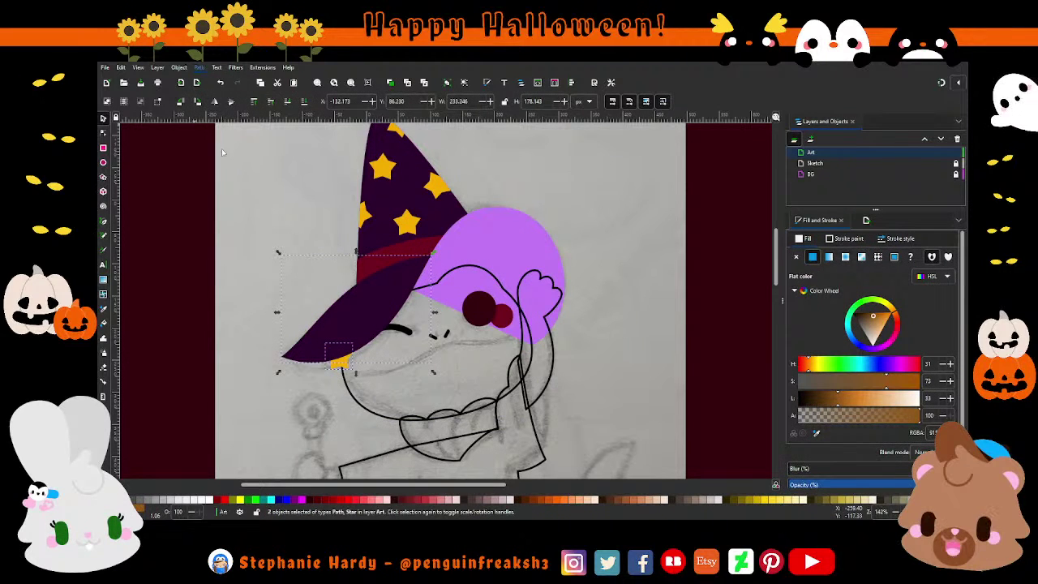
{"action": "key", "text": "ctrl+z"}
{"action": "key", "text": "Escape"}
{"action": "scroll", "coordinate": [374, 320], "scroll_direction": "down", "scroll_amount": 1, "text": "ctrl"}
- Trace a closed four-node straight-edged jaw outline across the lizard's lower face
{"action": "scroll", "coordinate": [374, 320], "scroll_direction": "down", "scroll_amount": 1, "text": "ctrl"}
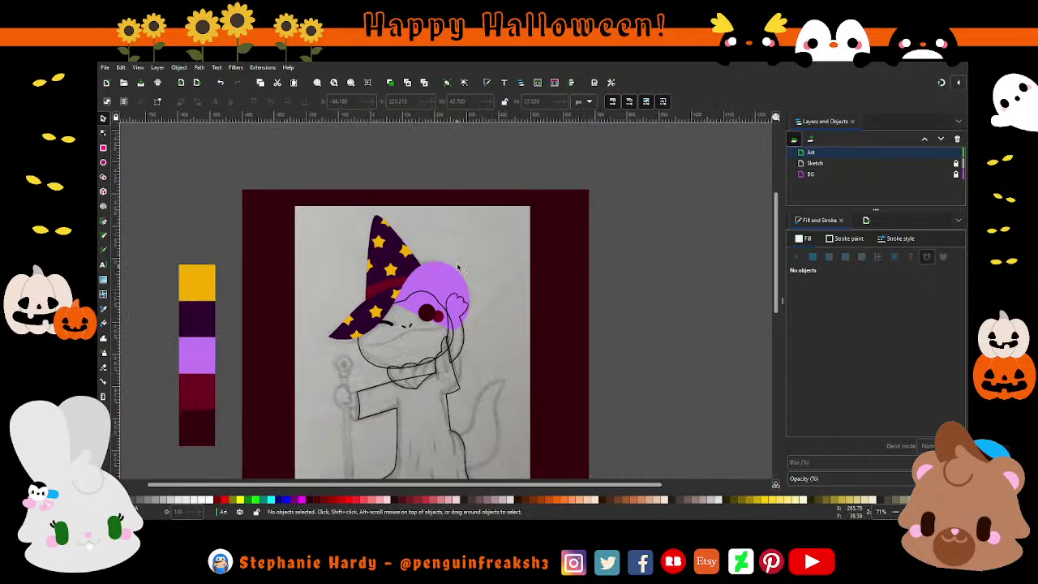
{"action": "scroll", "coordinate": [434, 257], "scroll_direction": "up", "scroll_amount": 1, "text": "ctrl"}
{"action": "scroll", "coordinate": [467, 227], "scroll_direction": "down", "scroll_amount": 1, "text": "ctrl"}
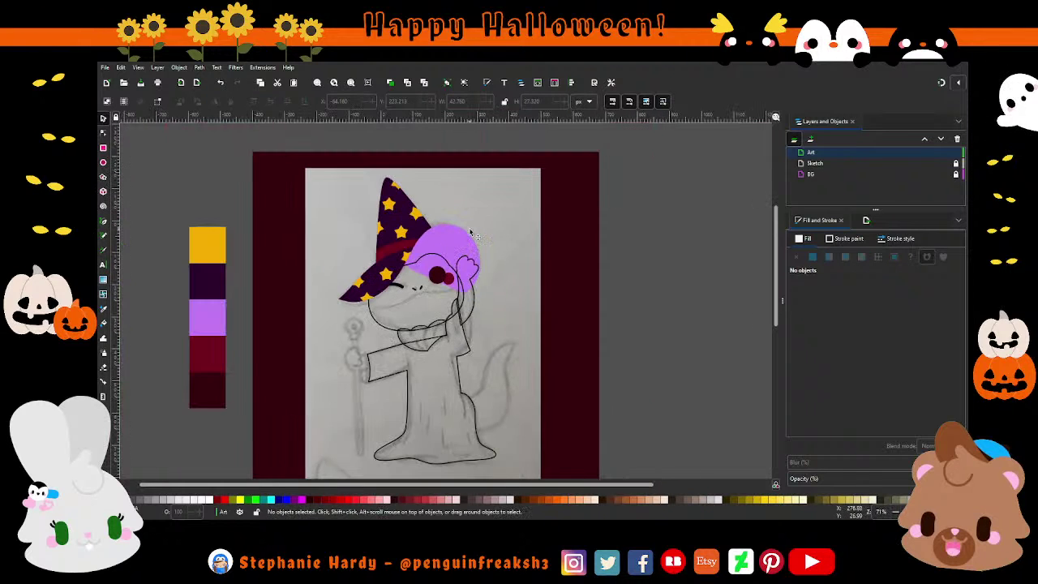
{"action": "scroll", "coordinate": [469, 312], "scroll_direction": "up", "scroll_amount": 1}
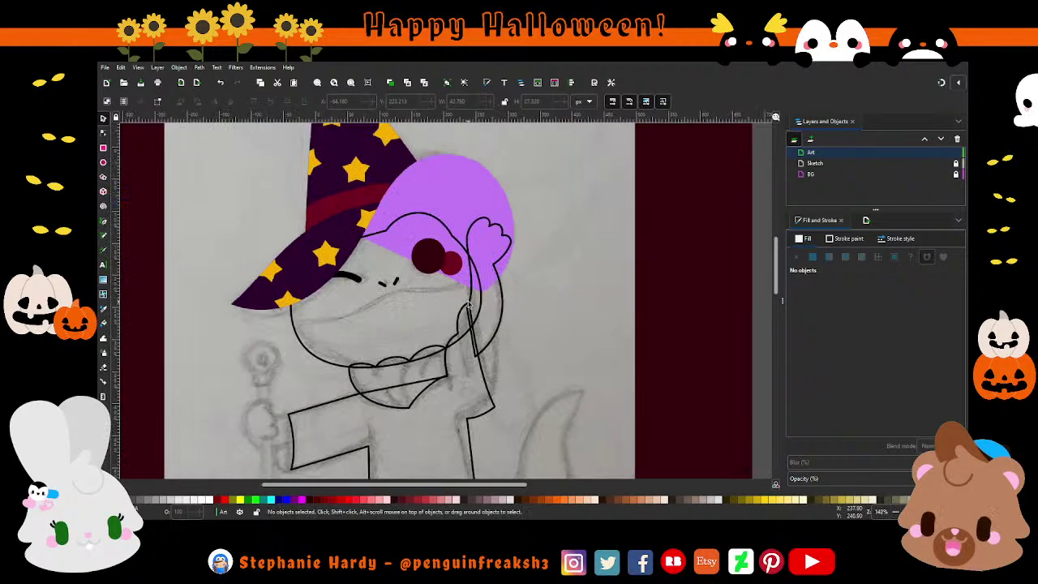
{"action": "left_click", "coordinate": [104, 223]}
{"action": "left_click", "coordinate": [275, 319]}
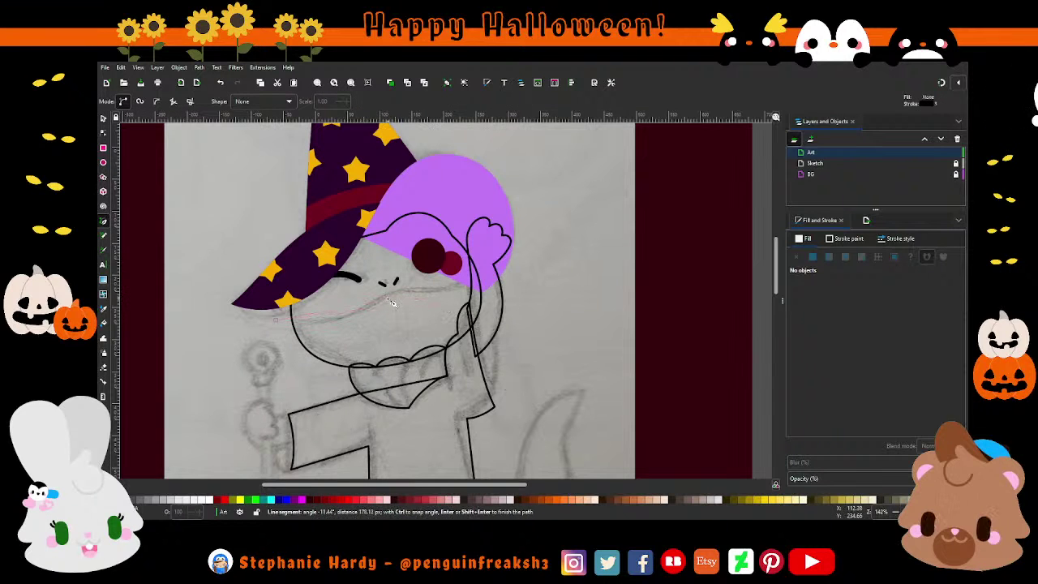
{"action": "left_click", "coordinate": [516, 275]}
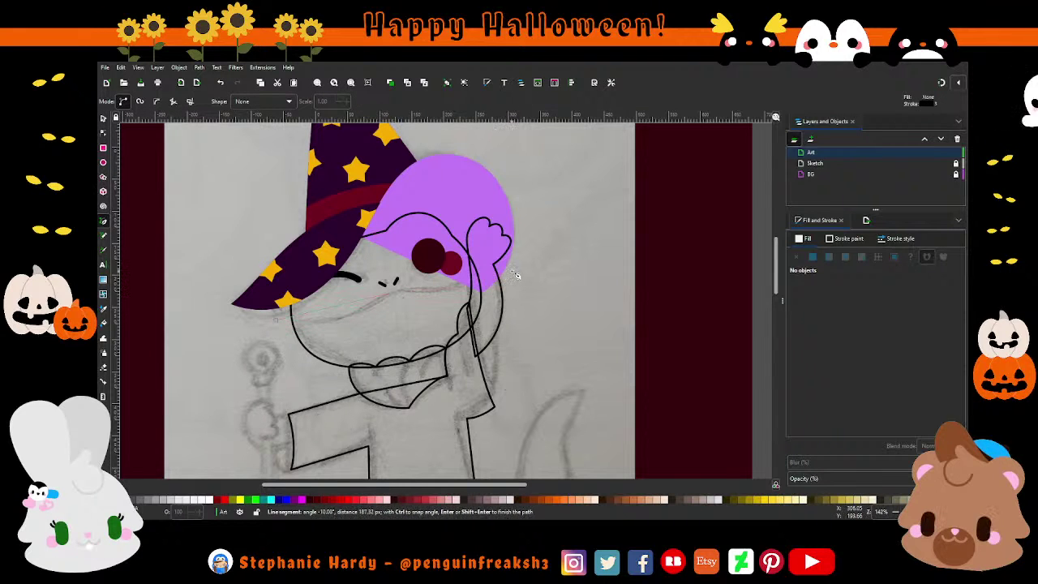
{"action": "left_click", "coordinate": [411, 397]}
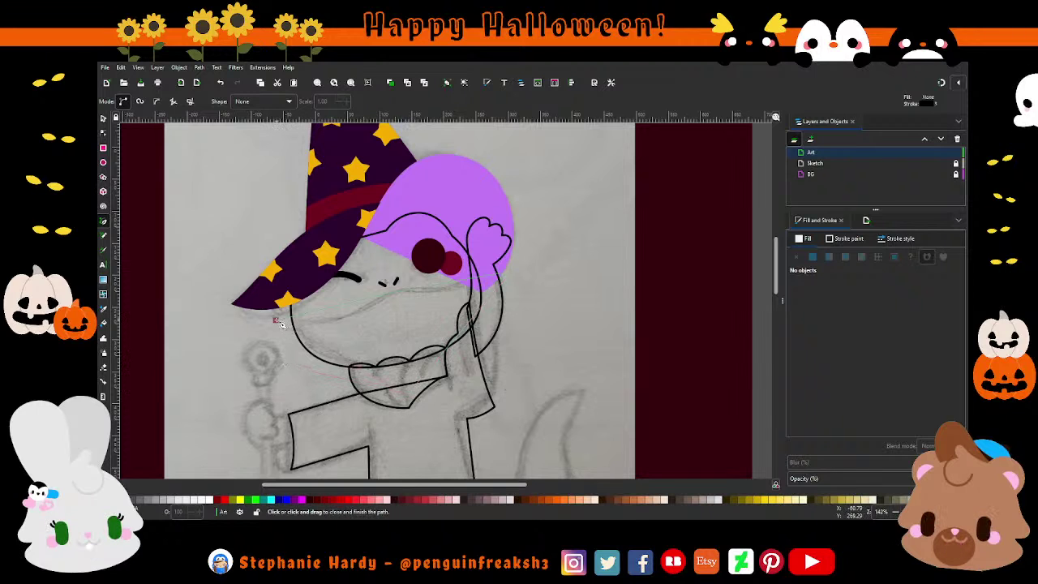
{"action": "left_click", "coordinate": [277, 318]}
{"action": "left_click", "coordinate": [106, 136]}
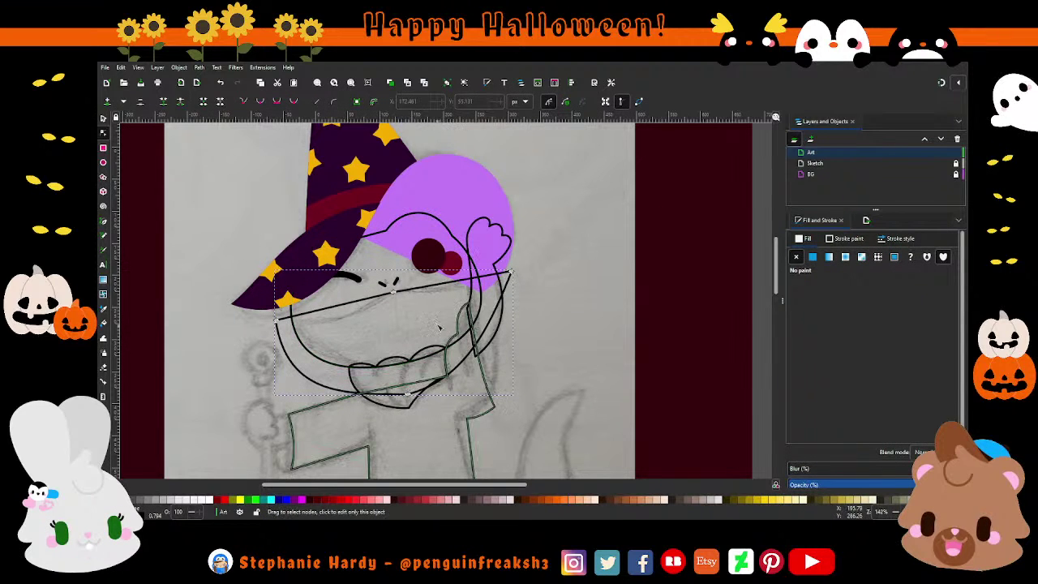
{"action": "scroll", "coordinate": [436, 316], "scroll_direction": "up", "scroll_amount": 1}
- Make the mouth node a curve and bend the mouth and lower jaw segments
{"action": "left_click", "coordinate": [376, 283]}
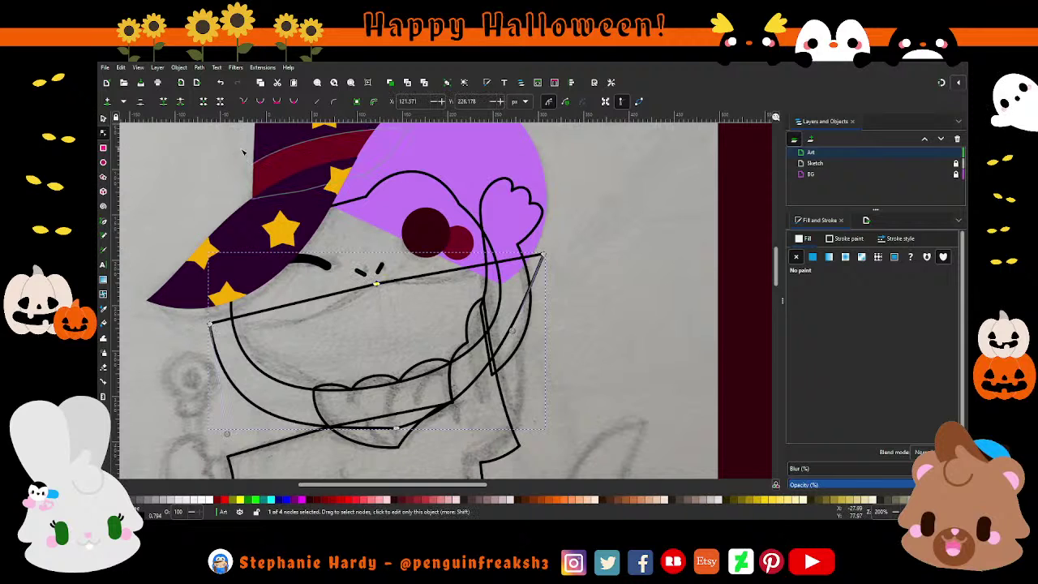
{"action": "left_click", "coordinate": [276, 101]}
{"action": "left_click_drag", "start_coordinate": [377, 285], "coordinate": [400, 279]}
{"action": "left_click_drag", "start_coordinate": [233, 323], "coordinate": [344, 331]}
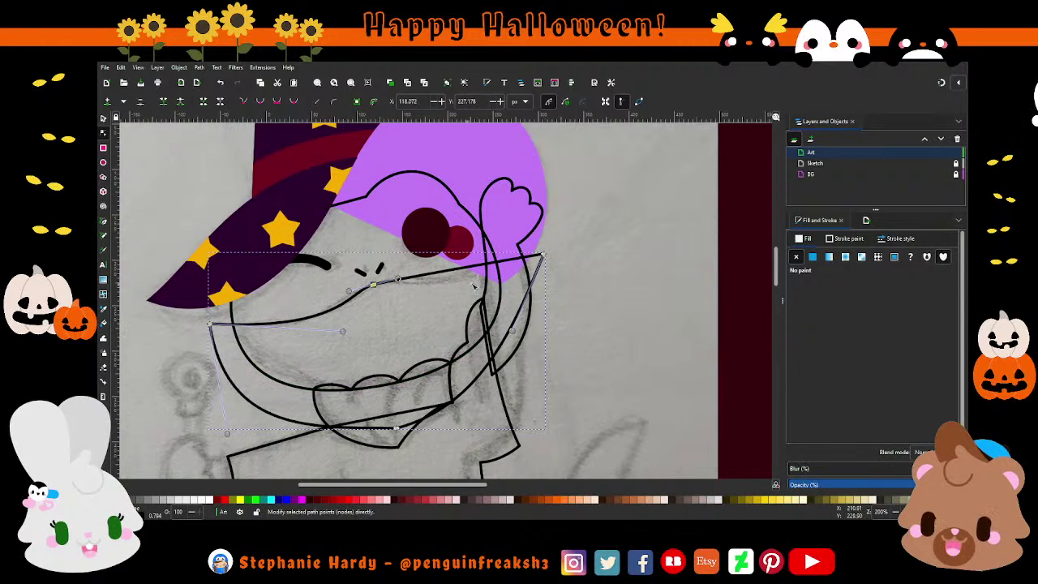
{"action": "left_click_drag", "start_coordinate": [478, 275], "coordinate": [510, 276]}
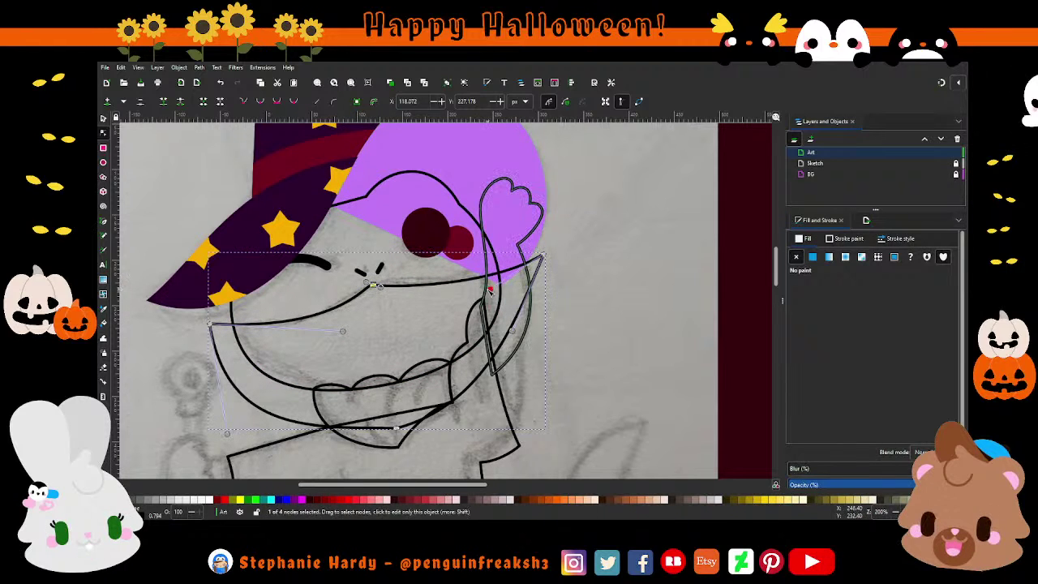
{"action": "left_click_drag", "start_coordinate": [373, 284], "coordinate": [399, 281]}
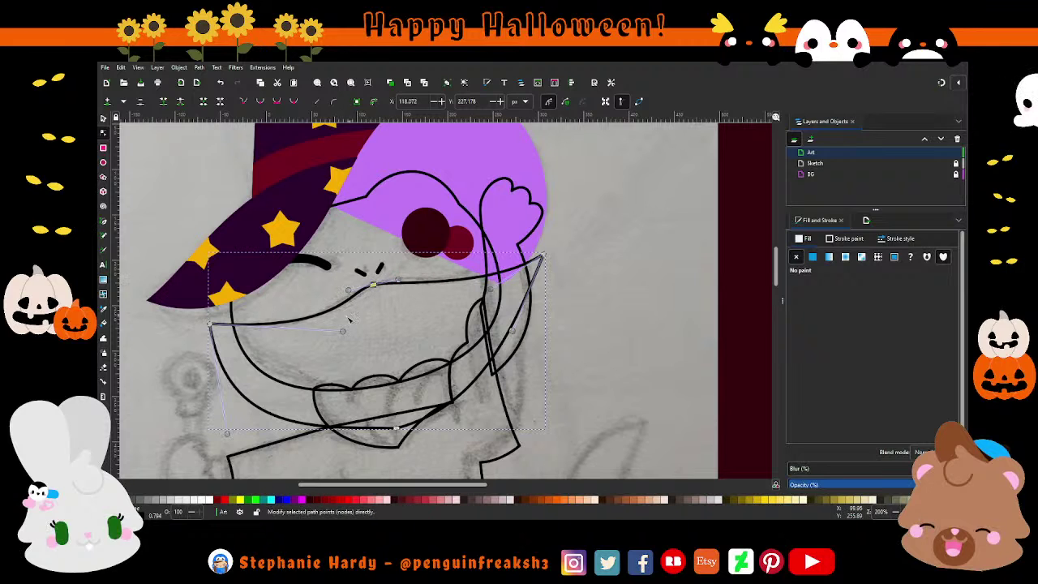
{"action": "left_click_drag", "start_coordinate": [343, 331], "coordinate": [323, 331]}
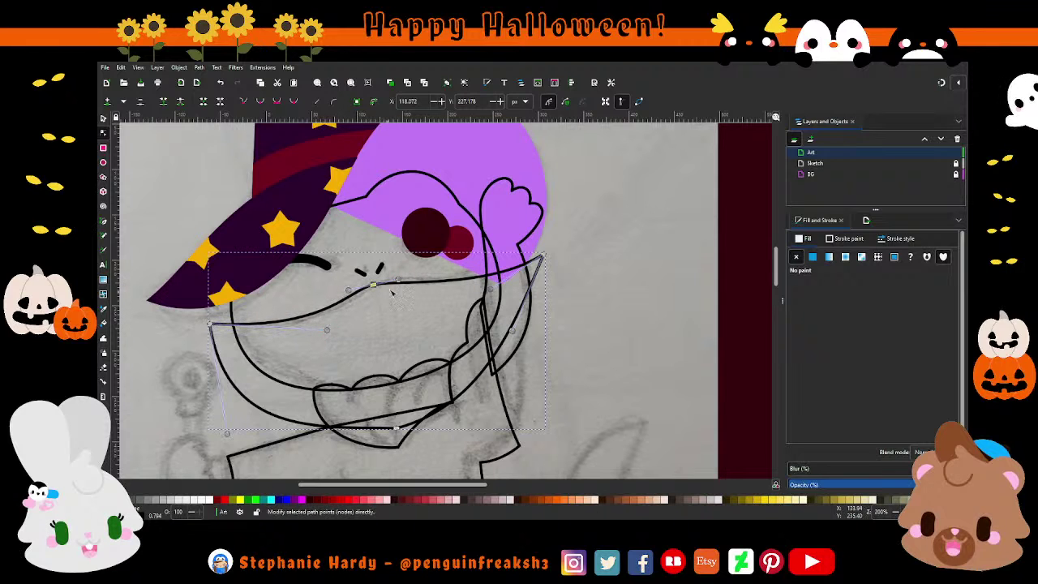
{"action": "left_click_drag", "start_coordinate": [397, 280], "coordinate": [399, 279]}
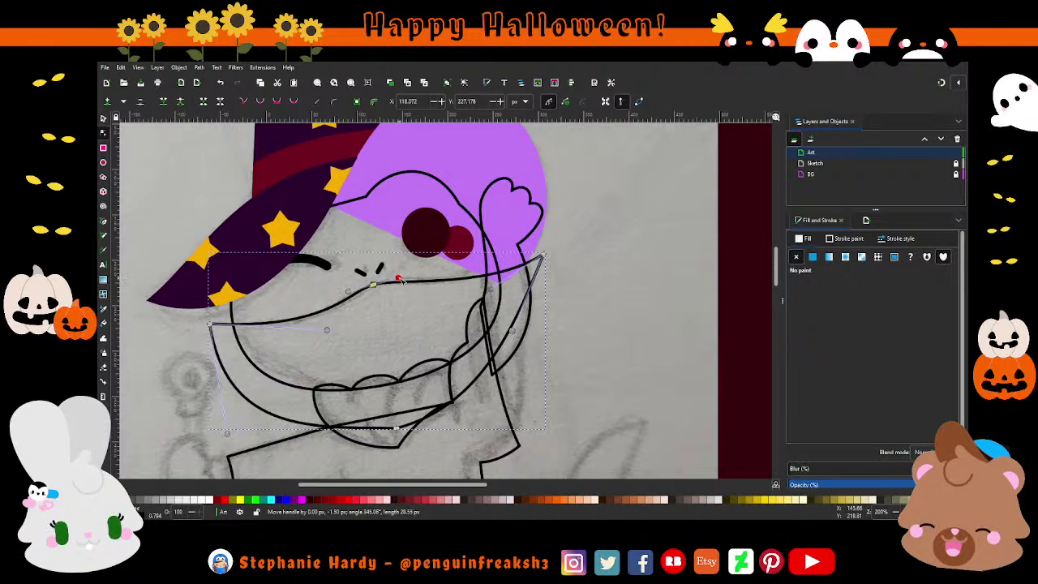
- Reshape the other jaw outline and smooth the curve at the left jaw node
{"action": "left_click", "coordinate": [537, 259]}
{"action": "left_click_drag", "start_coordinate": [499, 275], "coordinate": [489, 289]}
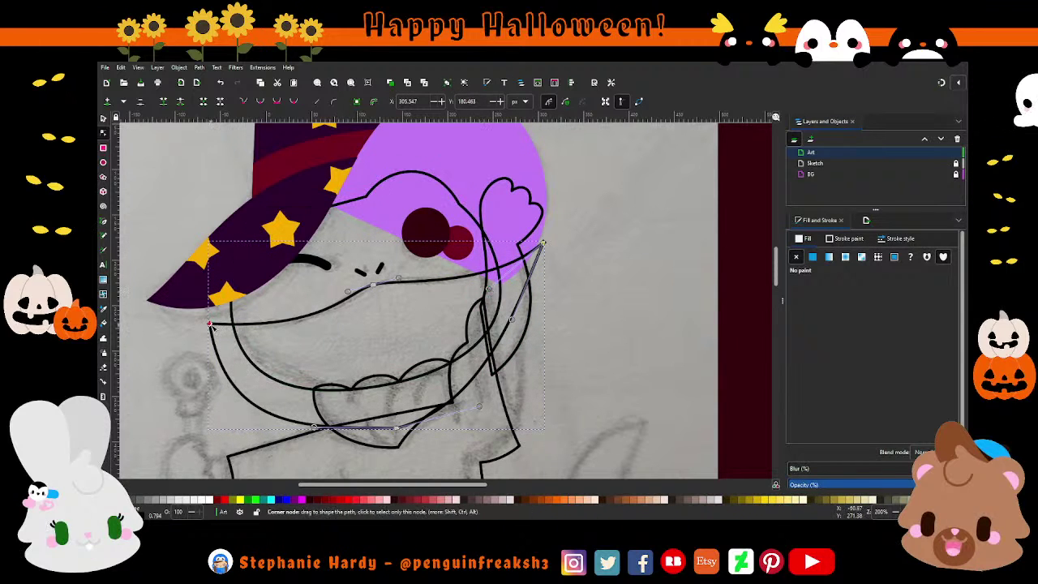
{"action": "left_click", "coordinate": [210, 324]}
{"action": "left_click_drag", "start_coordinate": [327, 331], "coordinate": [302, 335]}
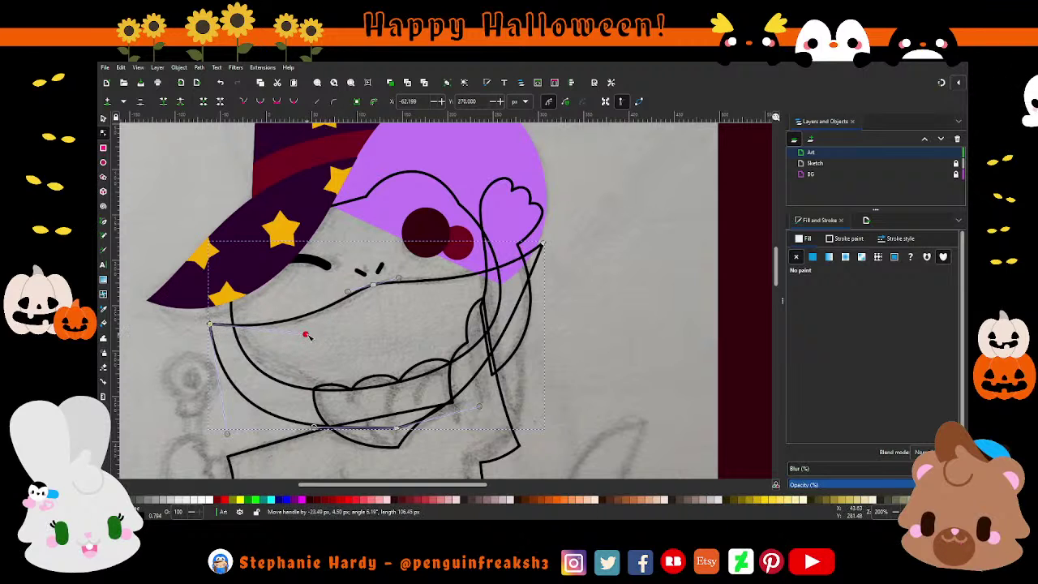
{"action": "left_click_drag", "start_coordinate": [398, 279], "coordinate": [399, 283]}
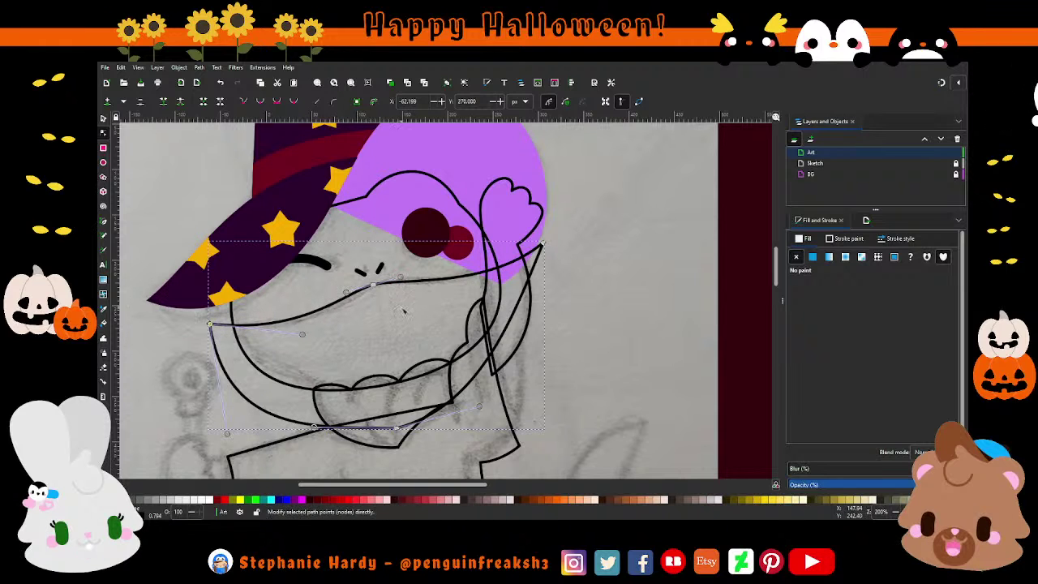
{"action": "scroll", "coordinate": [564, 291], "scroll_direction": "down", "scroll_amount": 1}
{"action": "left_click", "coordinate": [103, 118]}
{"action": "scroll", "coordinate": [555, 230], "scroll_direction": "down", "scroll_amount": 1}
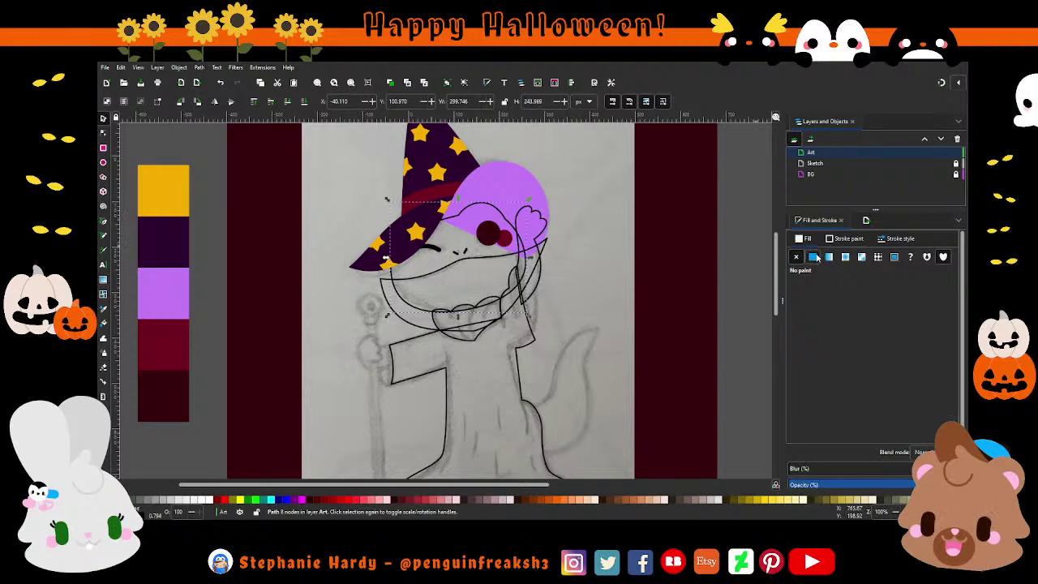
- Fill the head yellow and lower it; give the jaw a strokeless pale yellow fill
{"action": "left_click", "coordinate": [813, 257]}
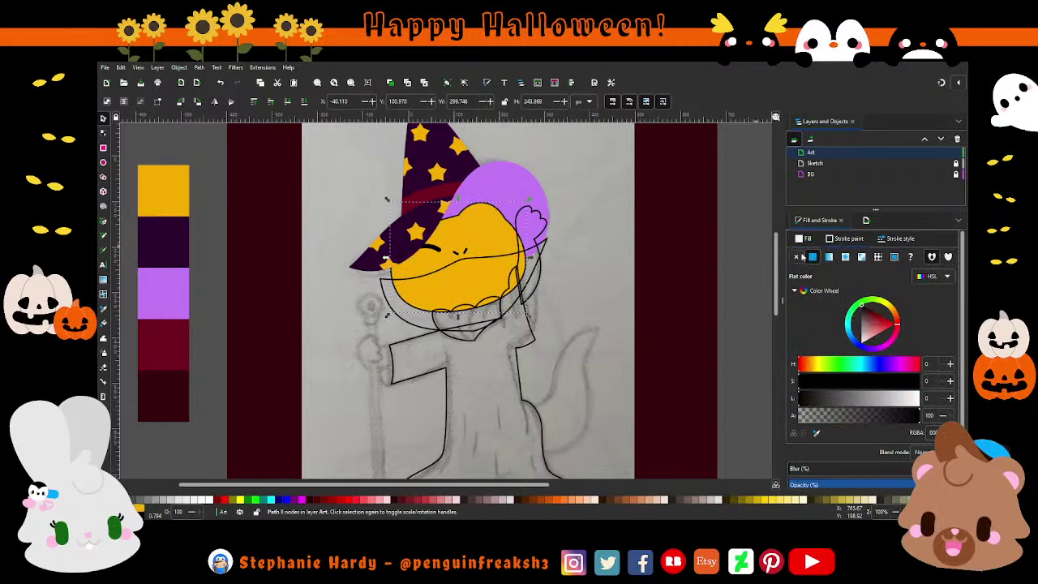
{"action": "left_click", "coordinate": [288, 102]}
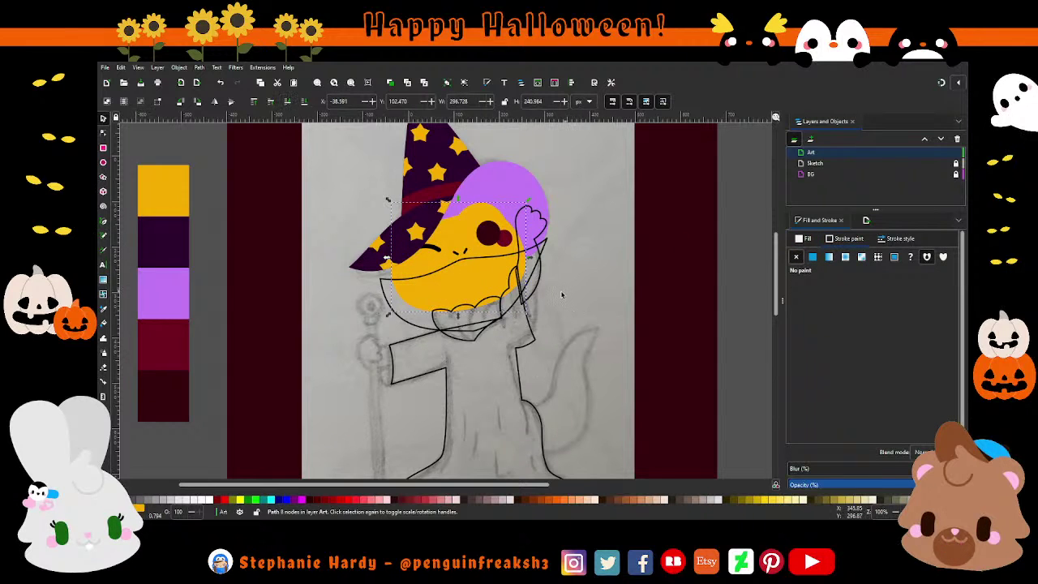
{"action": "left_click", "coordinate": [421, 322]}
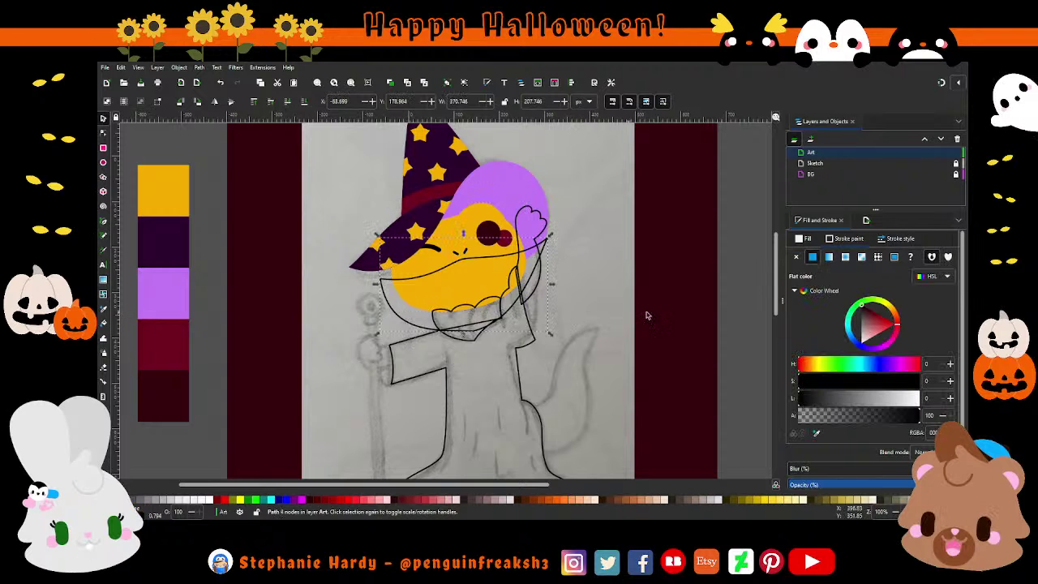
{"action": "left_click", "coordinate": [796, 257]}
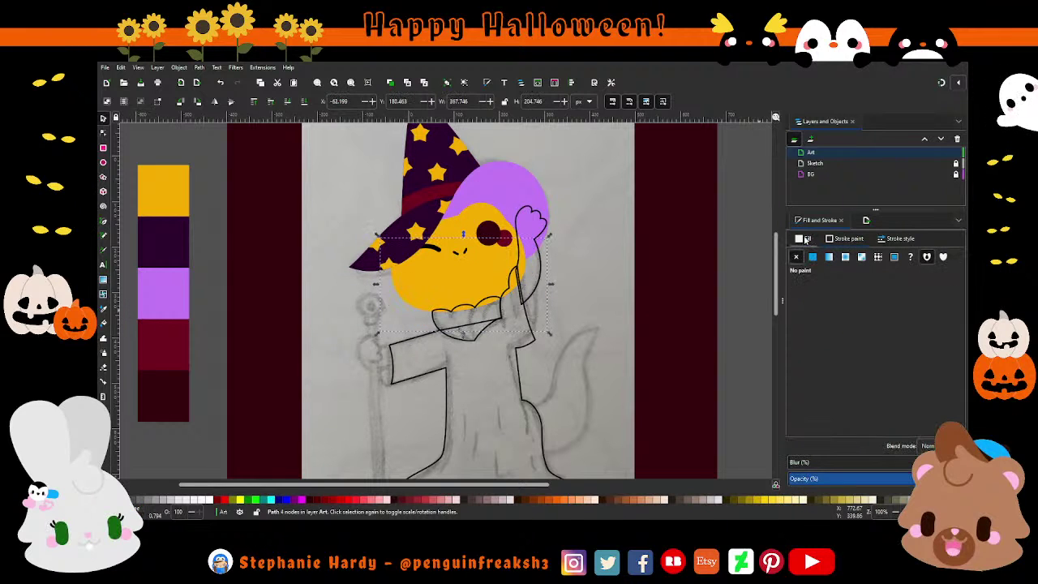
{"action": "left_click", "coordinate": [813, 257]}
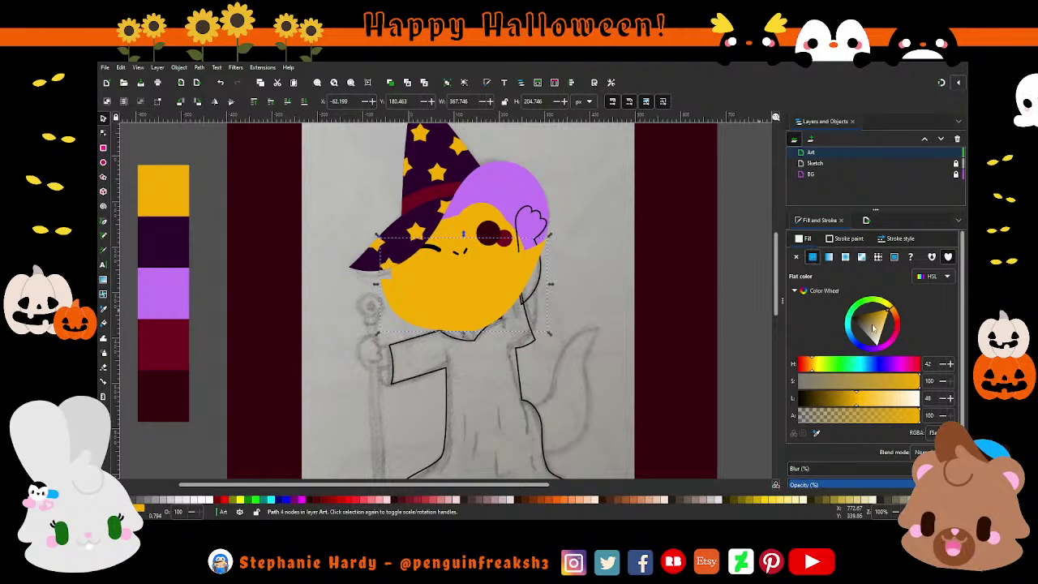
{"action": "left_click_drag", "start_coordinate": [874, 327], "coordinate": [888, 321]}
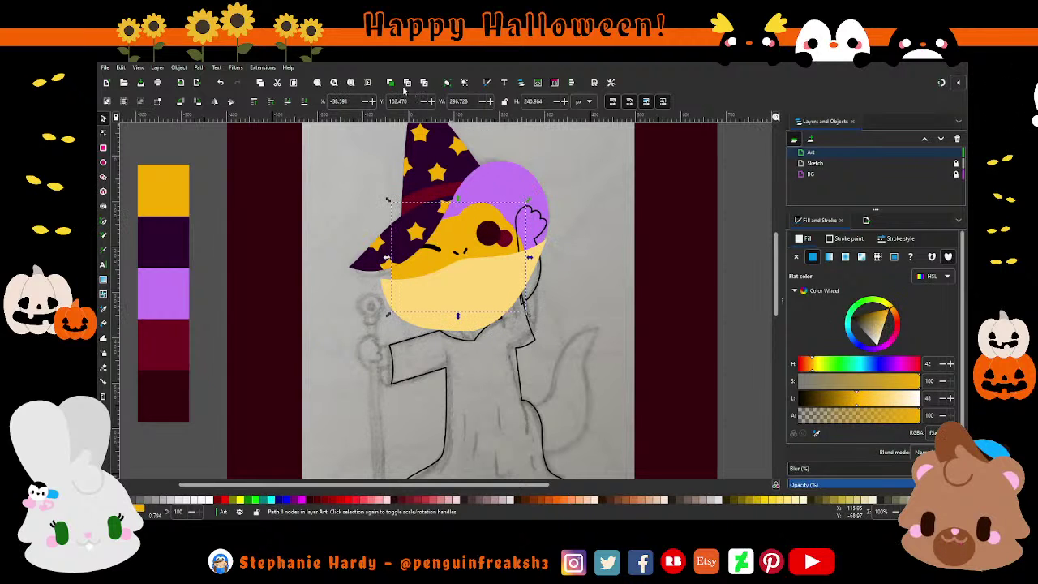
- Intersect the head and jaw so the jaw is trimmed to the head's outline
{"action": "left_click", "coordinate": [377, 244], "text": "shift"}
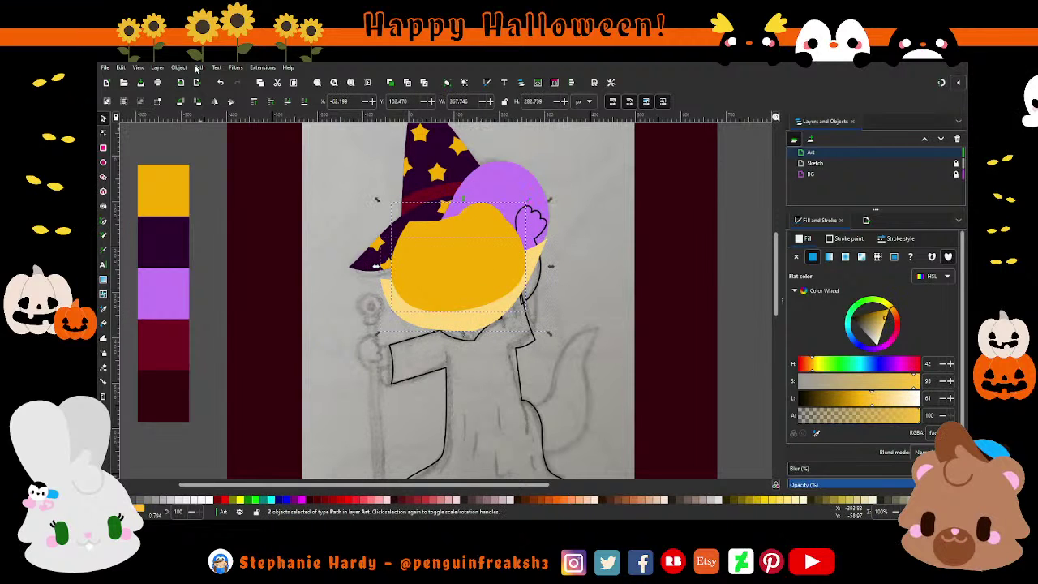
{"action": "key", "text": "ctrl+asterisk"}
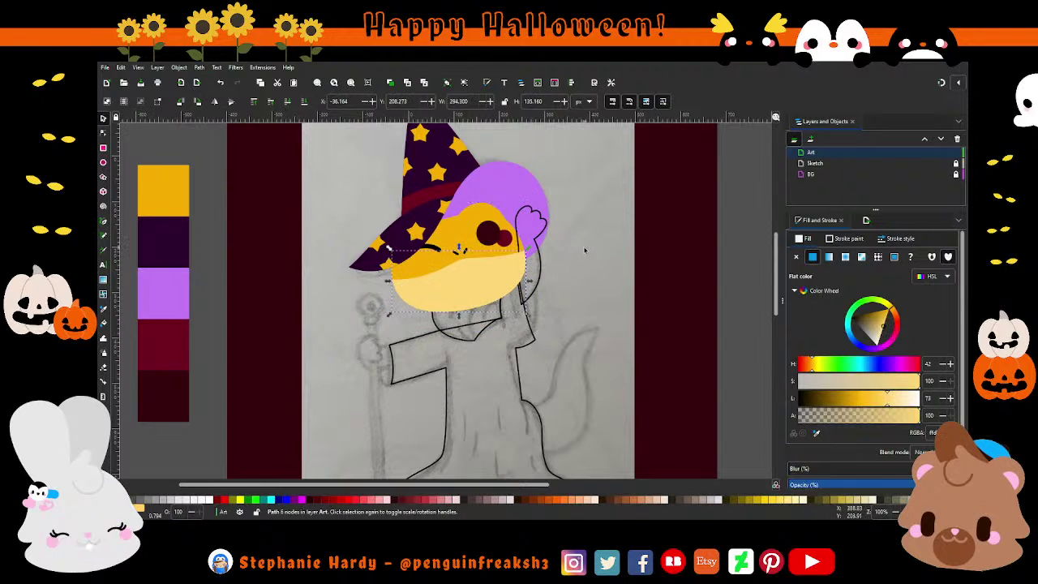
{"action": "left_click", "coordinate": [535, 259]}
{"action": "scroll", "coordinate": [557, 255], "scroll_direction": "up", "scroll_amount": 1}
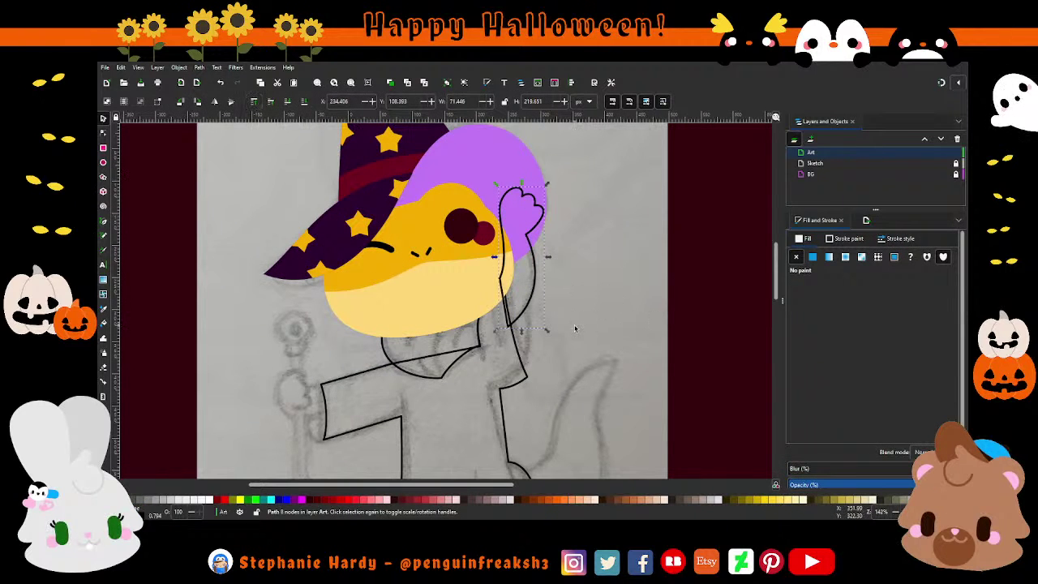
- Give the raised hand a flat fill sampled from the face's yellow with the eyedropper
{"action": "key", "text": "Escape"}
{"action": "scroll", "coordinate": [436, 308], "scroll_direction": "down", "scroll_amount": 1, "text": "ctrl"}
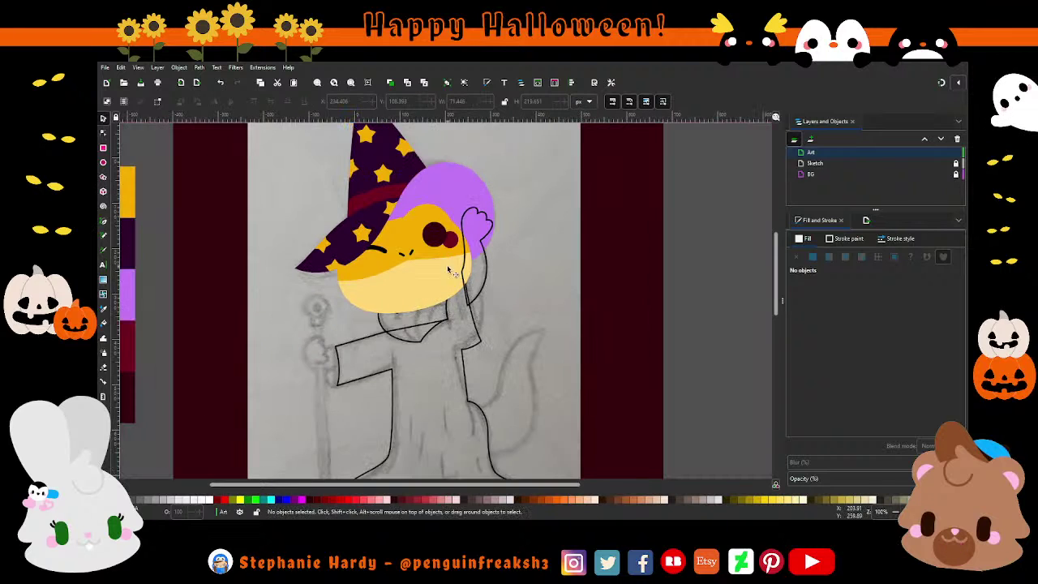
{"action": "left_click", "coordinate": [462, 220]}
{"action": "scroll", "coordinate": [459, 214], "scroll_direction": "up", "scroll_amount": 1, "text": "ctrl"}
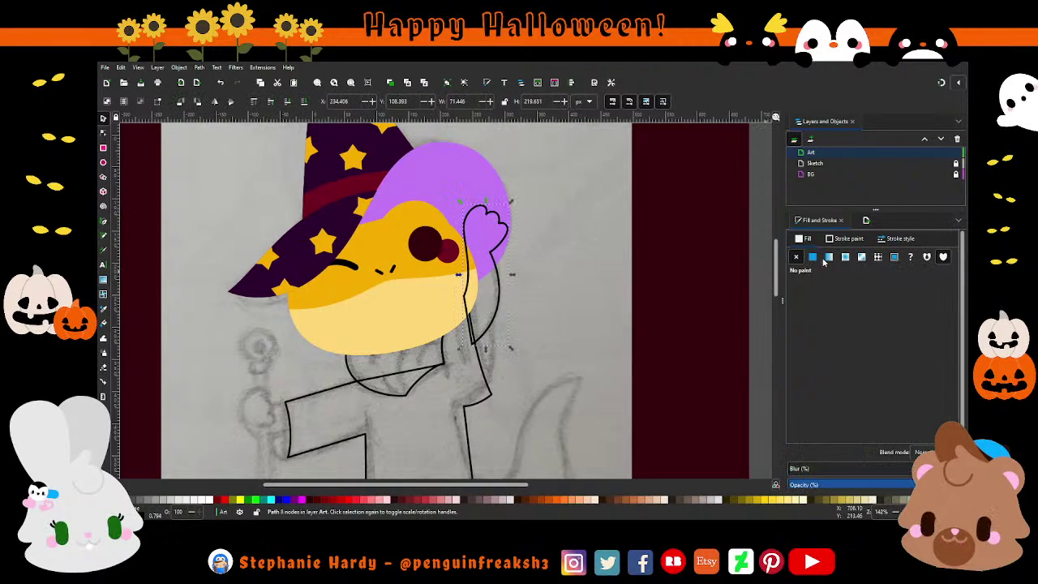
{"action": "left_click", "coordinate": [812, 256]}
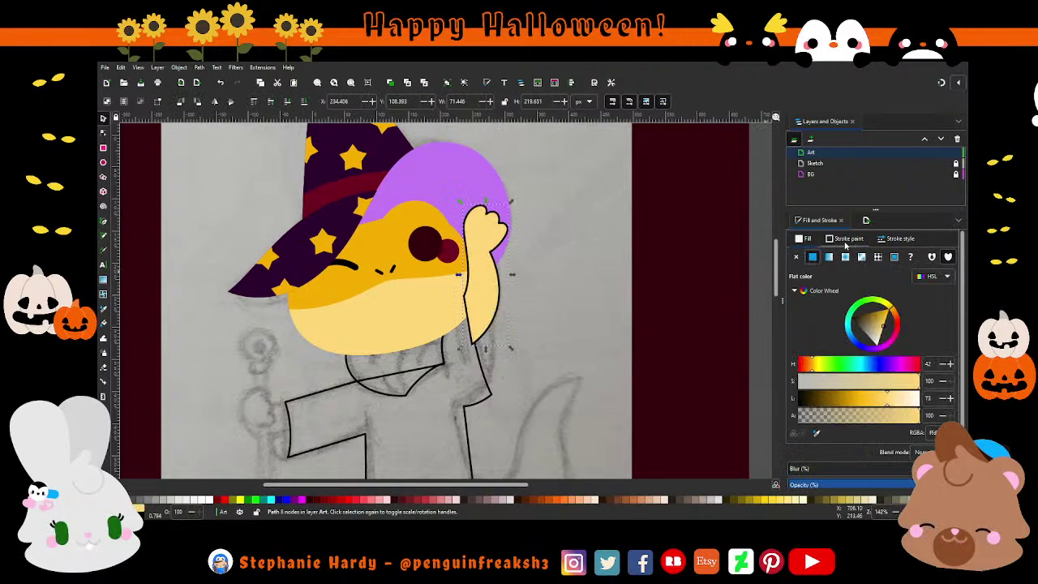
{"action": "left_click", "coordinate": [814, 436]}
{"action": "left_click", "coordinate": [470, 280]}
- Select the yellow face shape together with the body outline
{"action": "key", "text": "Escape"}
{"action": "scroll", "coordinate": [501, 279], "scroll_direction": "down", "scroll_amount": 2, "text": "ctrl"}
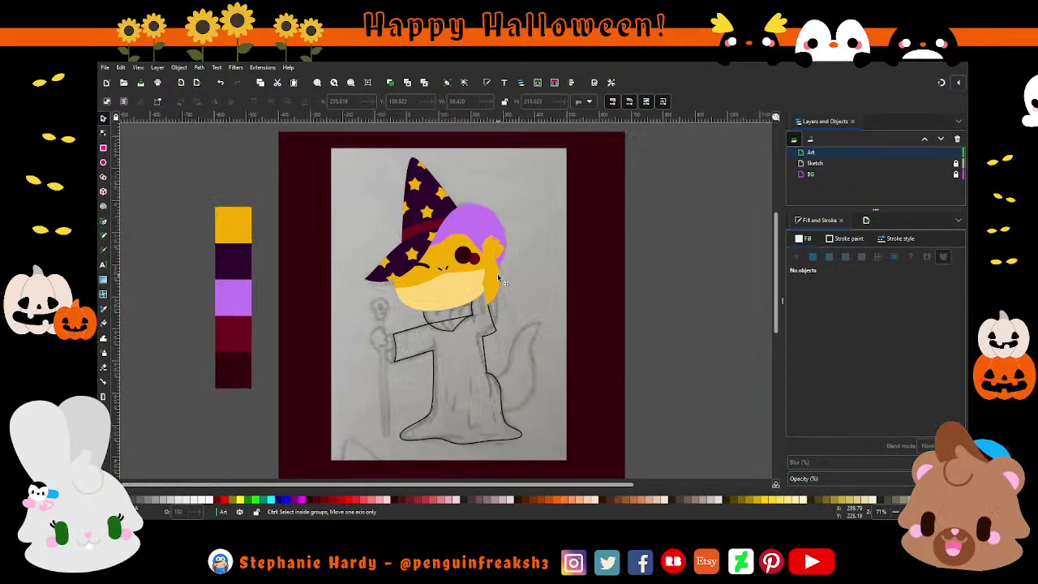
{"action": "left_click", "coordinate": [474, 297]}
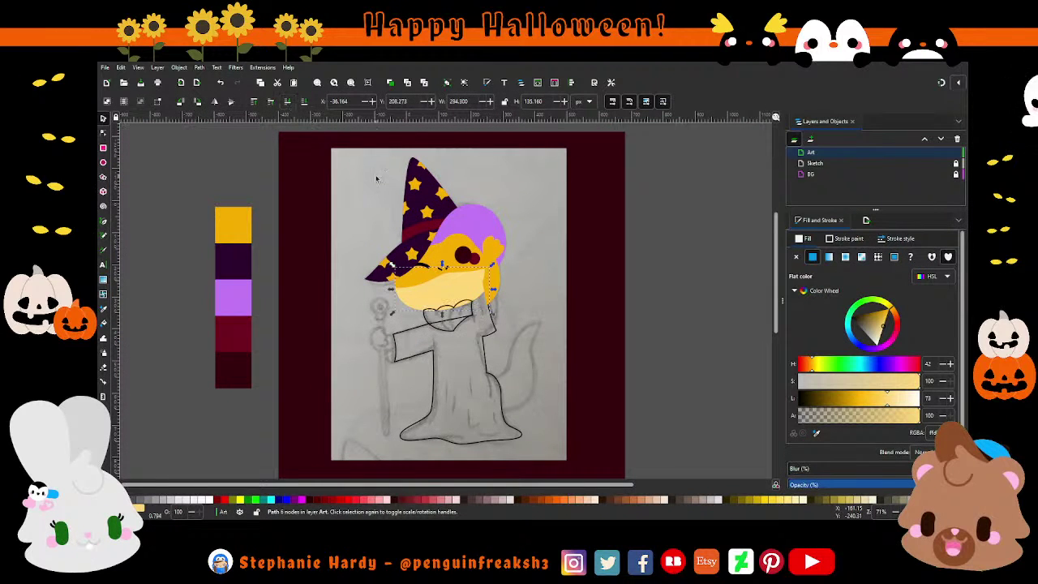
{"action": "left_click", "coordinate": [484, 328], "text": "shift"}
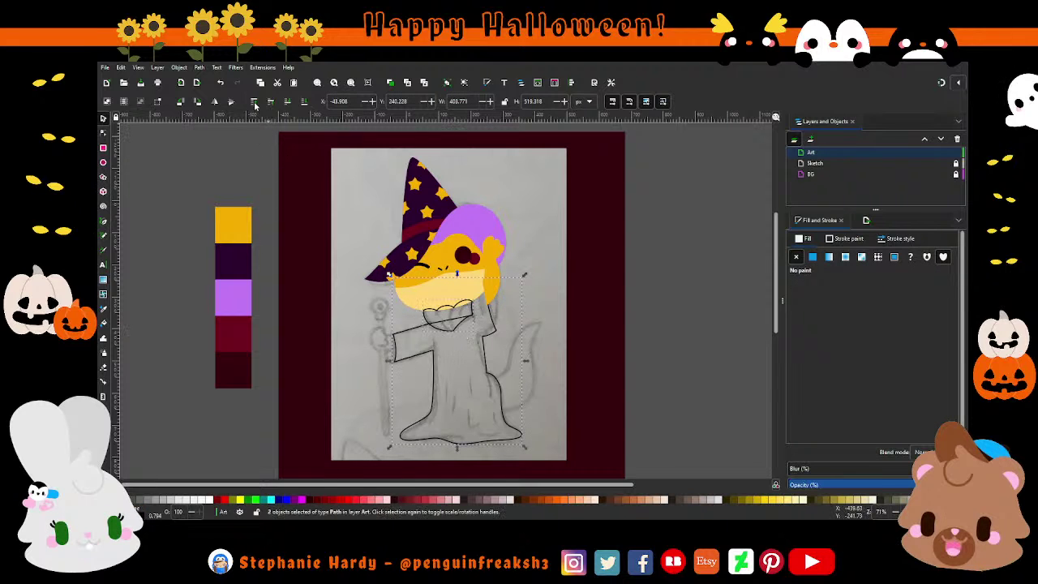
{"action": "key", "text": "Escape"}
{"action": "scroll", "coordinate": [514, 271], "scroll_direction": "up", "scroll_amount": 1}
{"action": "scroll", "coordinate": [503, 284], "scroll_direction": "up", "scroll_amount": 1}
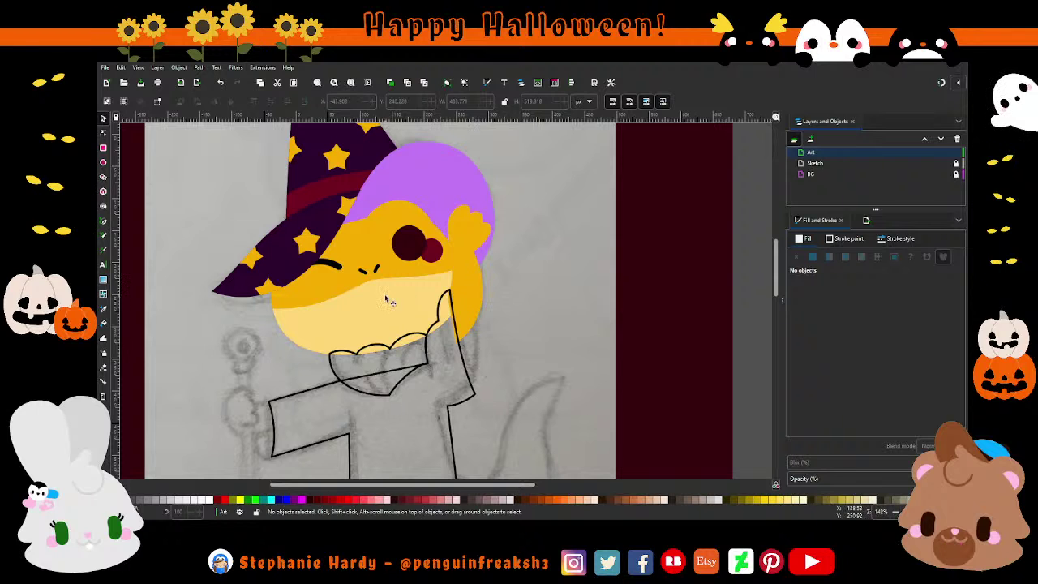
{"action": "scroll", "coordinate": [384, 300], "scroll_direction": "up", "scroll_amount": 1}
{"action": "scroll", "coordinate": [405, 288], "scroll_direction": "down", "scroll_amount": 2}
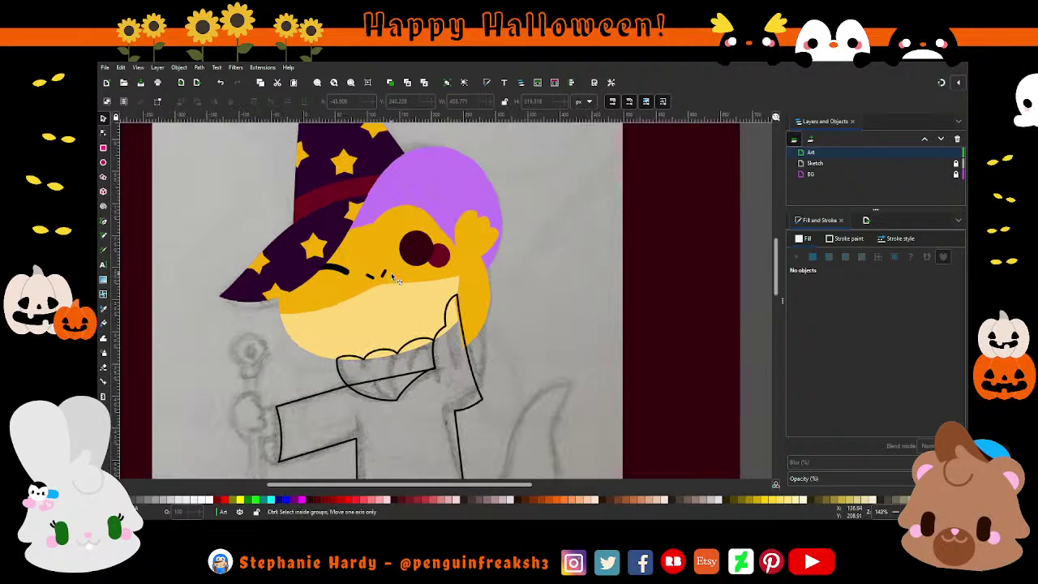
{"action": "scroll", "coordinate": [396, 283], "scroll_direction": "up", "scroll_amount": 1}
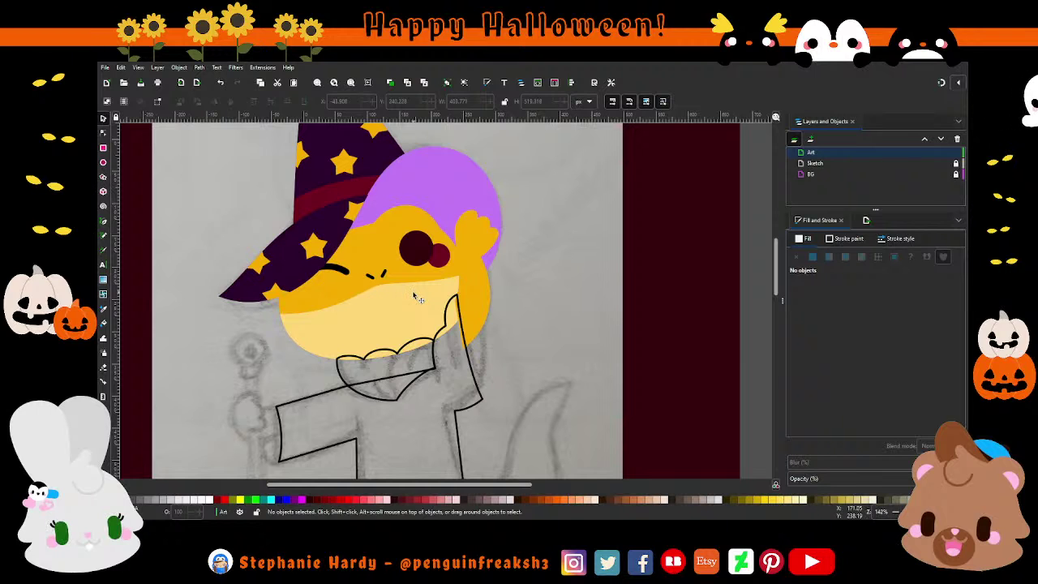
{"action": "scroll", "coordinate": [442, 284], "scroll_direction": "down", "scroll_amount": 1}
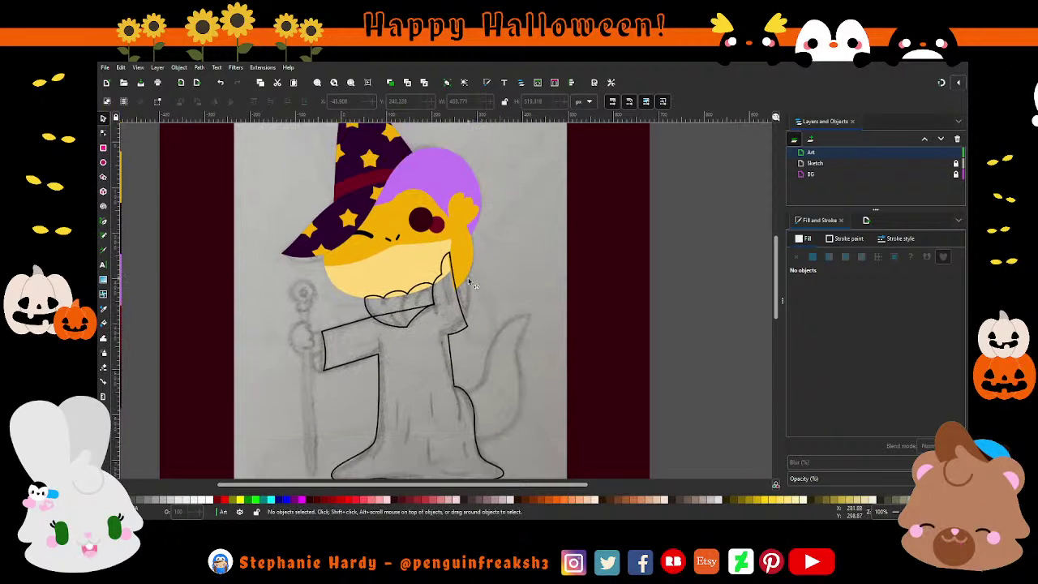
{"action": "scroll", "coordinate": [410, 325], "scroll_direction": "up", "scroll_amount": 1}
{"action": "scroll", "coordinate": [423, 278], "scroll_direction": "down", "scroll_amount": 1}
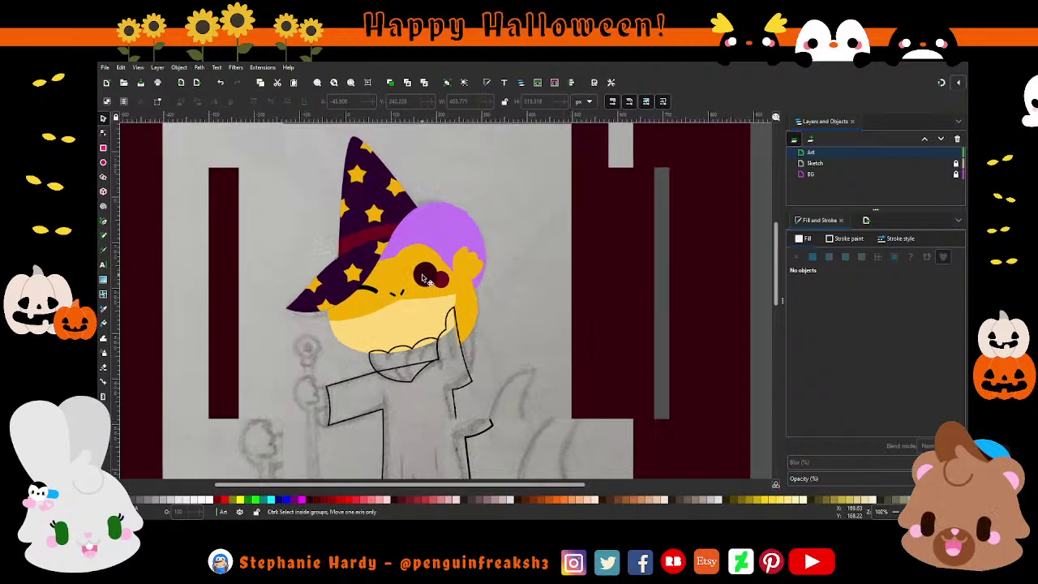
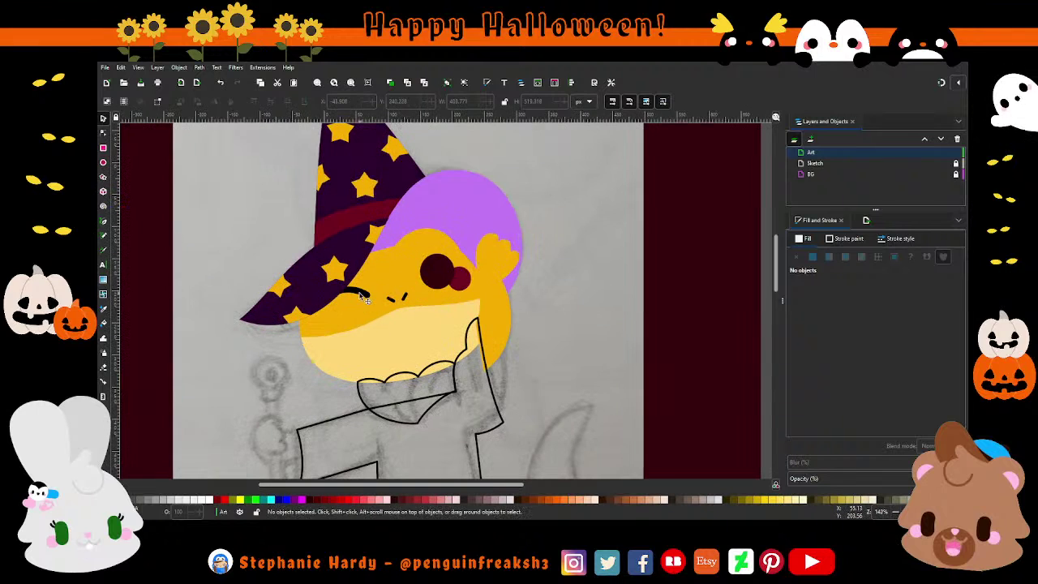
- Give the two dark face strokes, the closed eye and nose marks, a flat dark fill
{"action": "scroll", "coordinate": [461, 297], "scroll_direction": "left", "scroll_amount": 1}
{"action": "scroll", "coordinate": [455, 291], "scroll_direction": "up", "scroll_amount": 1}
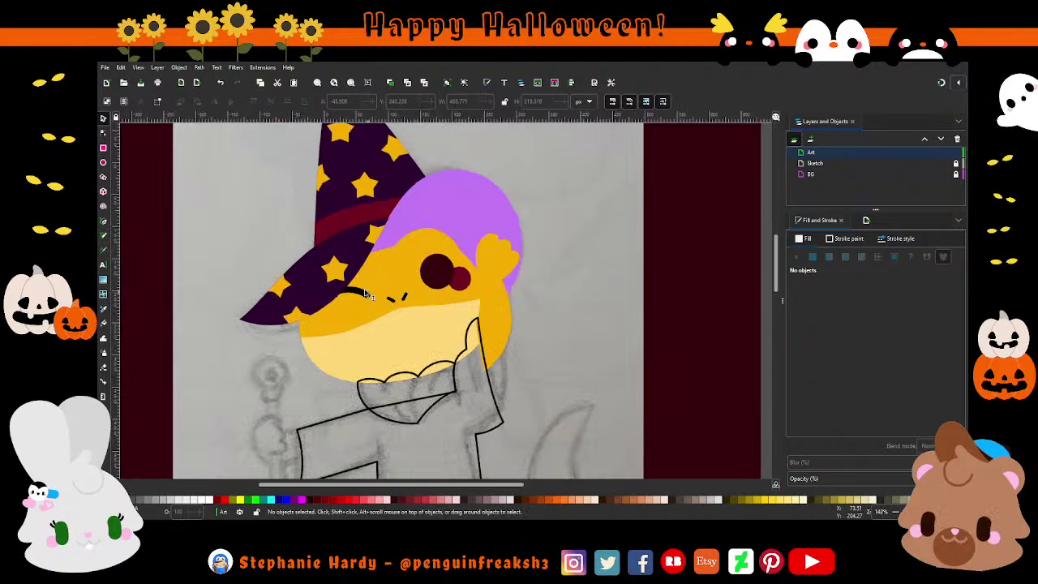
{"action": "left_click", "coordinate": [370, 299]}
{"action": "left_click", "coordinate": [403, 302], "text": "shift"}
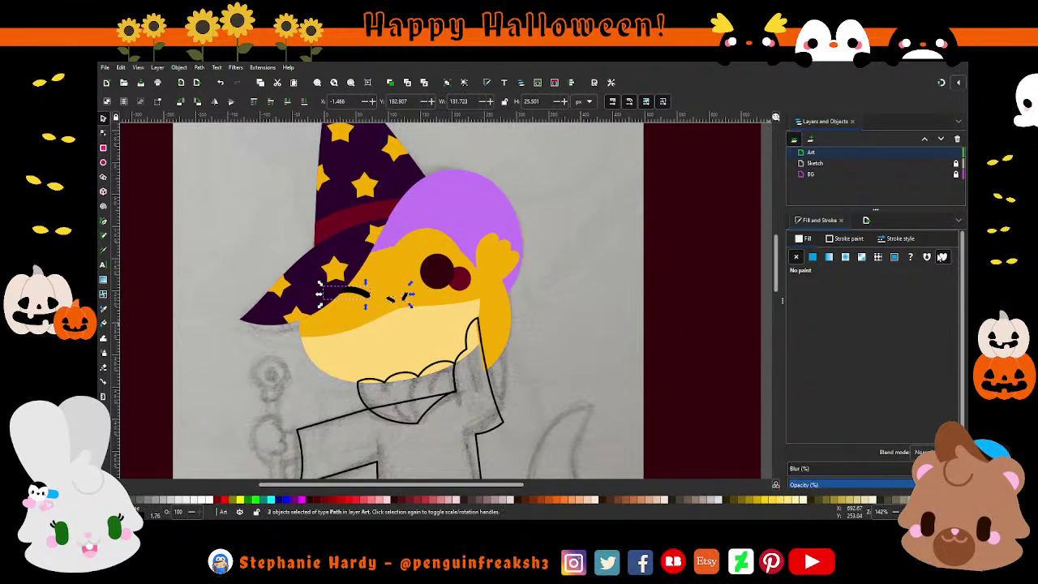
{"action": "left_click", "coordinate": [811, 257]}
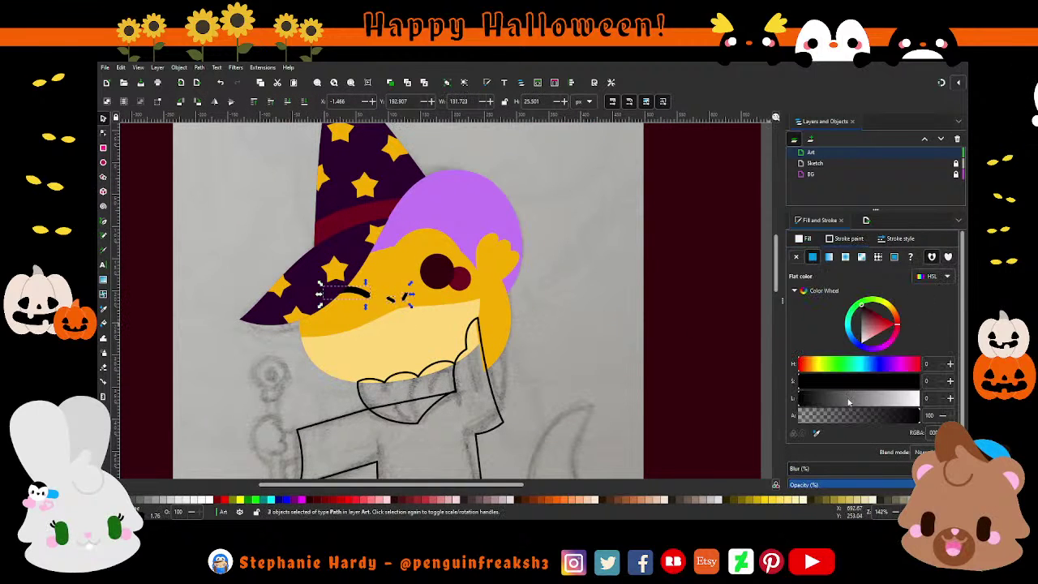
{"action": "left_click", "coordinate": [563, 224]}
{"action": "scroll", "coordinate": [484, 271], "scroll_direction": "down", "scroll_amount": 2}
{"action": "scroll", "coordinate": [503, 285], "scroll_direction": "down", "scroll_amount": 1}
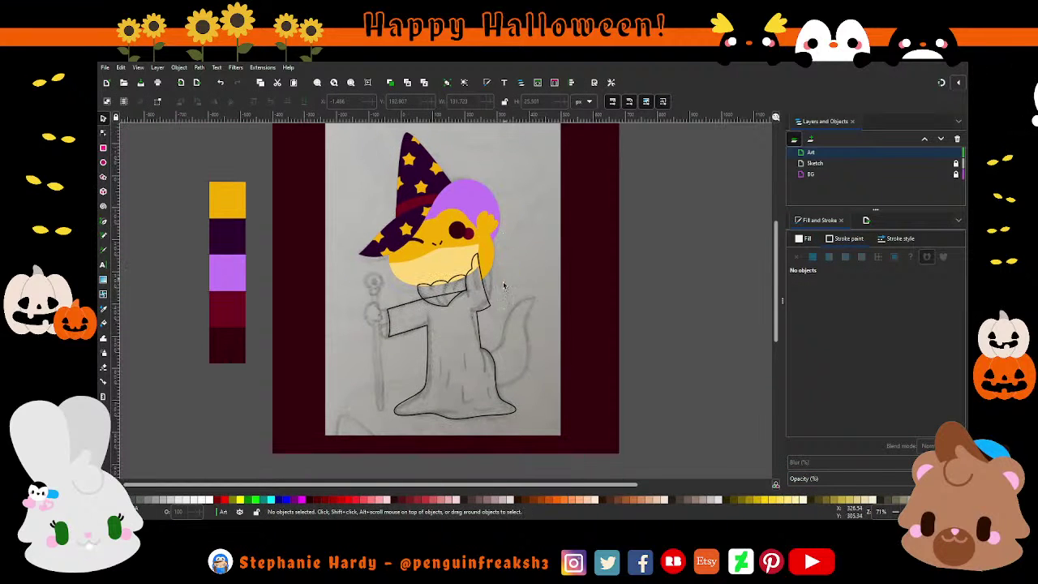
{"action": "scroll", "coordinate": [495, 339], "scroll_direction": "up", "scroll_amount": 1}
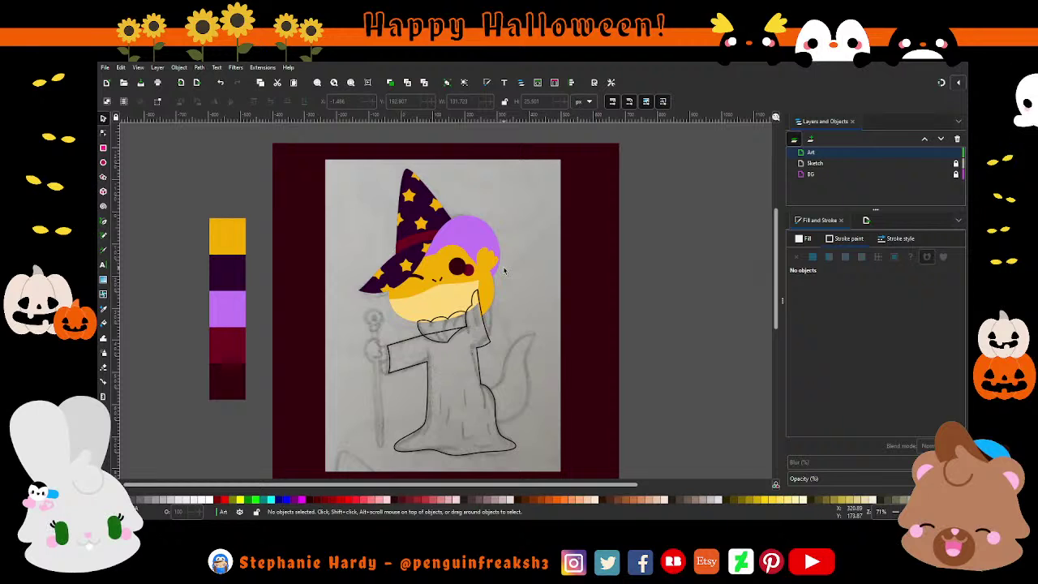
{"action": "scroll", "coordinate": [504, 271], "scroll_direction": "up", "scroll_amount": 3}
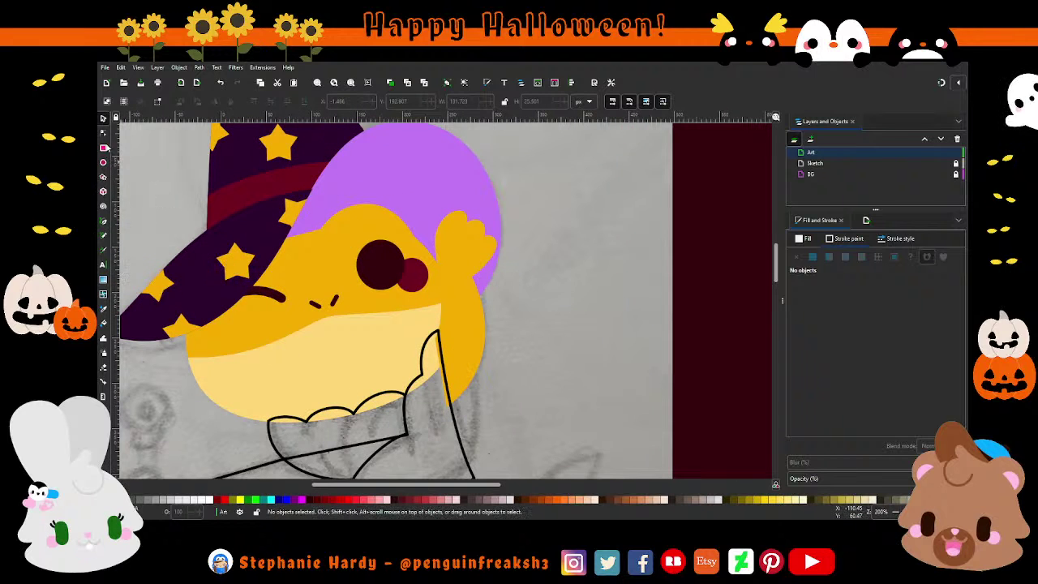
- Select the ear path beside the hat brim and nudge its tip node and curve
{"action": "left_click", "coordinate": [103, 133]}
{"action": "left_click", "coordinate": [467, 243]}
{"action": "left_click_drag", "start_coordinate": [438, 230], "coordinate": [436, 238]}
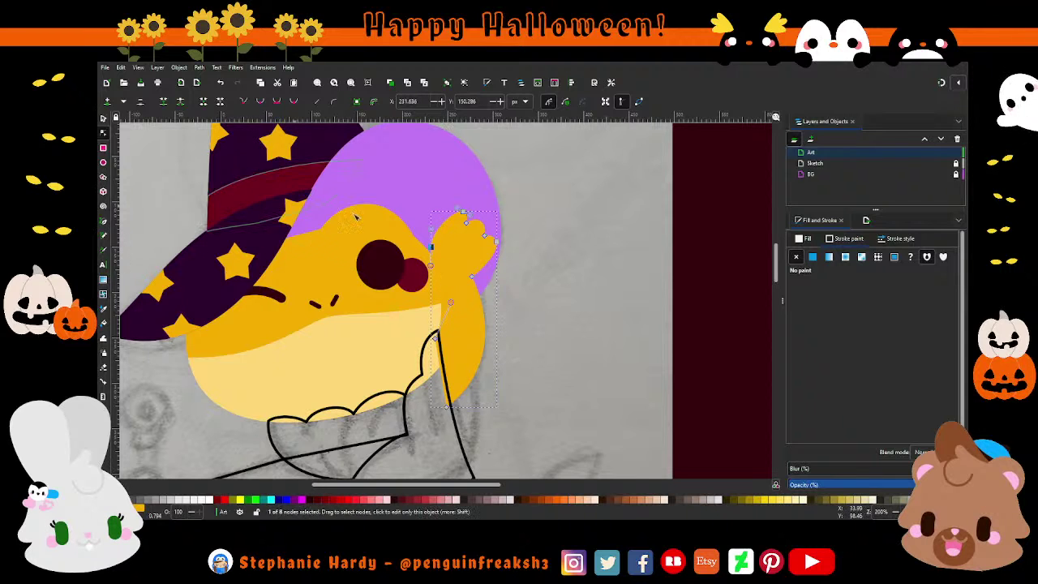
{"action": "scroll", "coordinate": [475, 211], "scroll_direction": "up", "scroll_amount": 2}
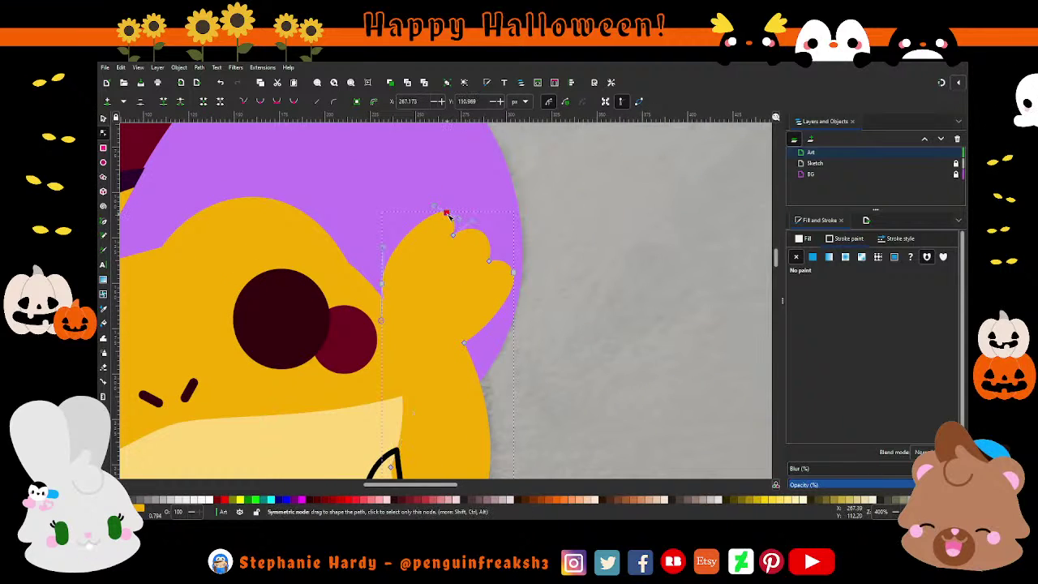
{"action": "left_click_drag", "start_coordinate": [446, 213], "coordinate": [454, 210]}
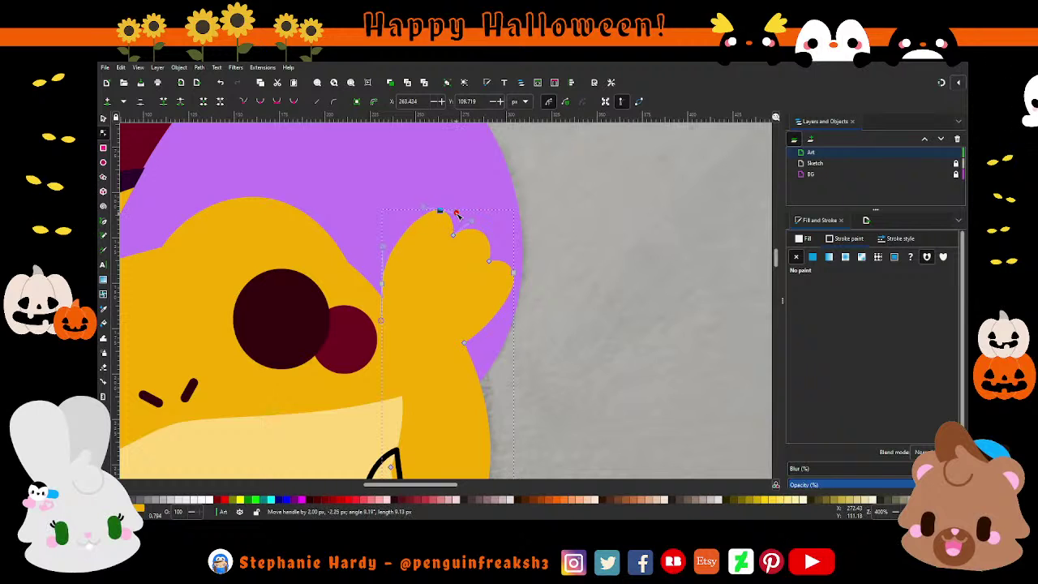
- Refine the ear-tip curve further, then deselect the ear
{"action": "scroll", "coordinate": [507, 227], "scroll_direction": "down", "scroll_amount": 2}
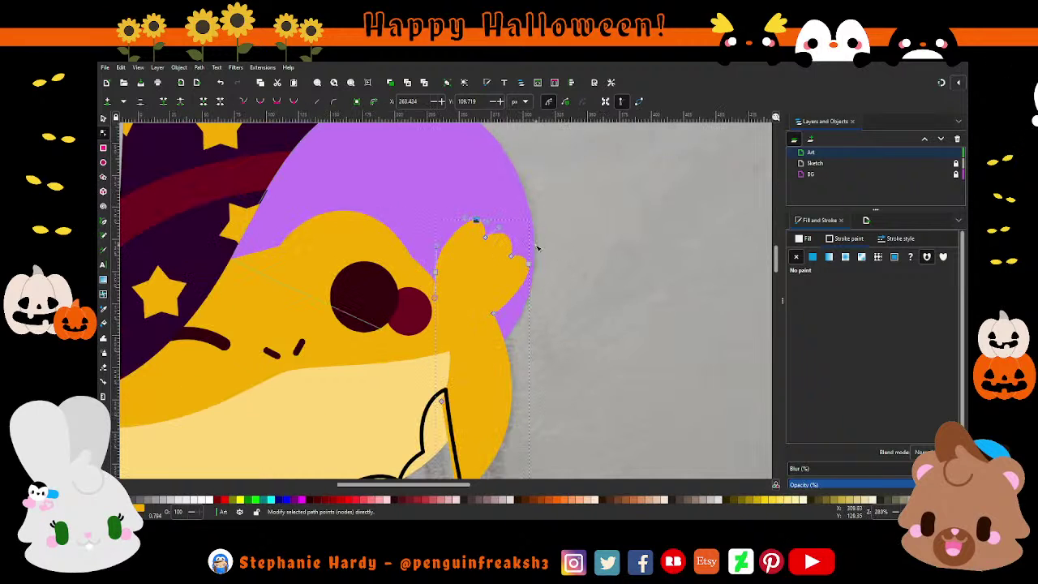
{"action": "scroll", "coordinate": [537, 247], "scroll_direction": "down", "scroll_amount": 1}
{"action": "scroll", "coordinate": [558, 245], "scroll_direction": "up", "scroll_amount": 1}
{"action": "scroll", "coordinate": [558, 245], "scroll_direction": "up", "scroll_amount": 1}
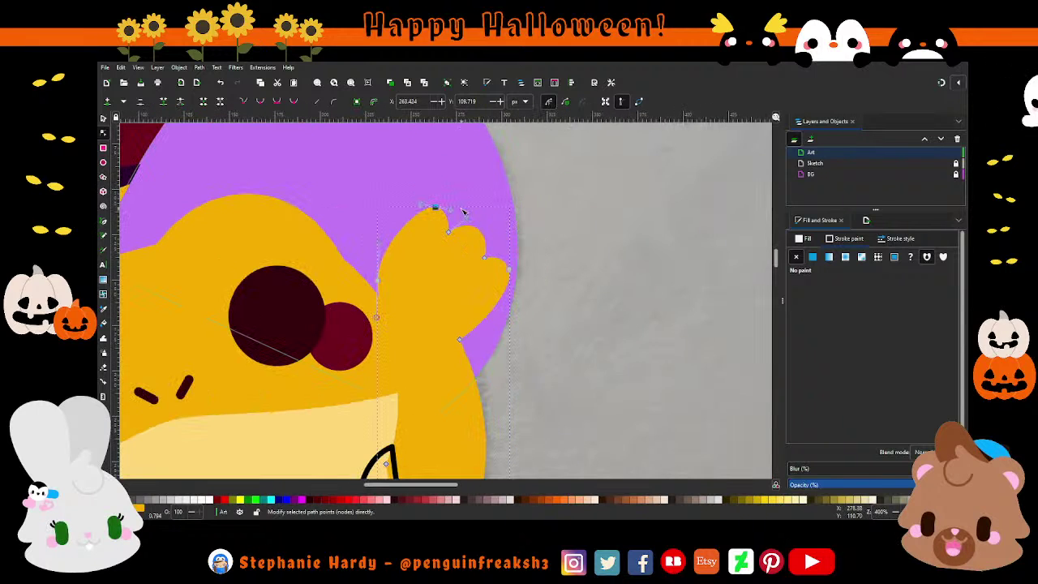
{"action": "left_click_drag", "start_coordinate": [451, 212], "coordinate": [456, 210]}
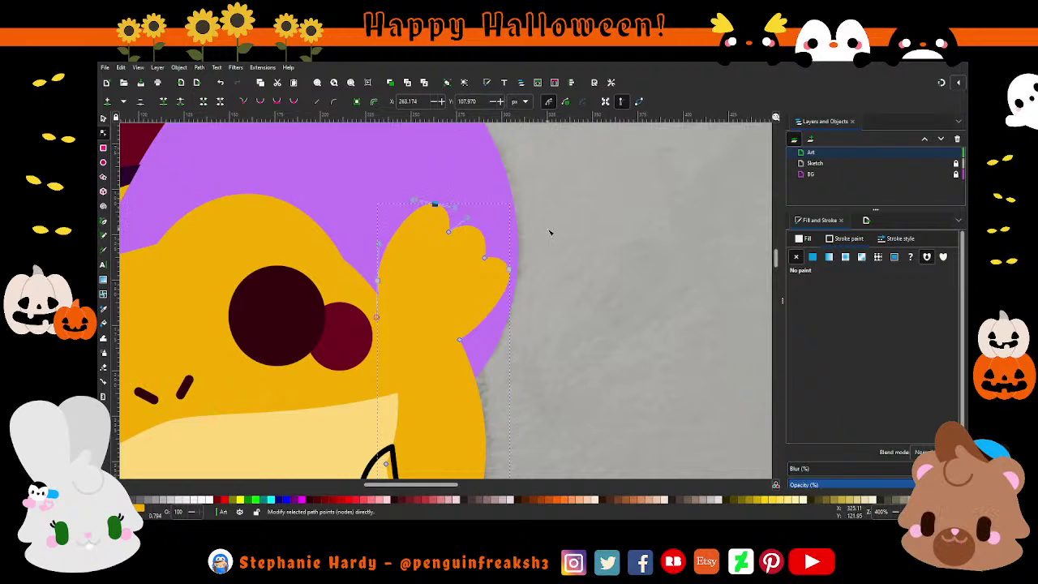
{"action": "scroll", "coordinate": [549, 233], "scroll_direction": "down", "scroll_amount": 2}
{"action": "key", "text": "s"}
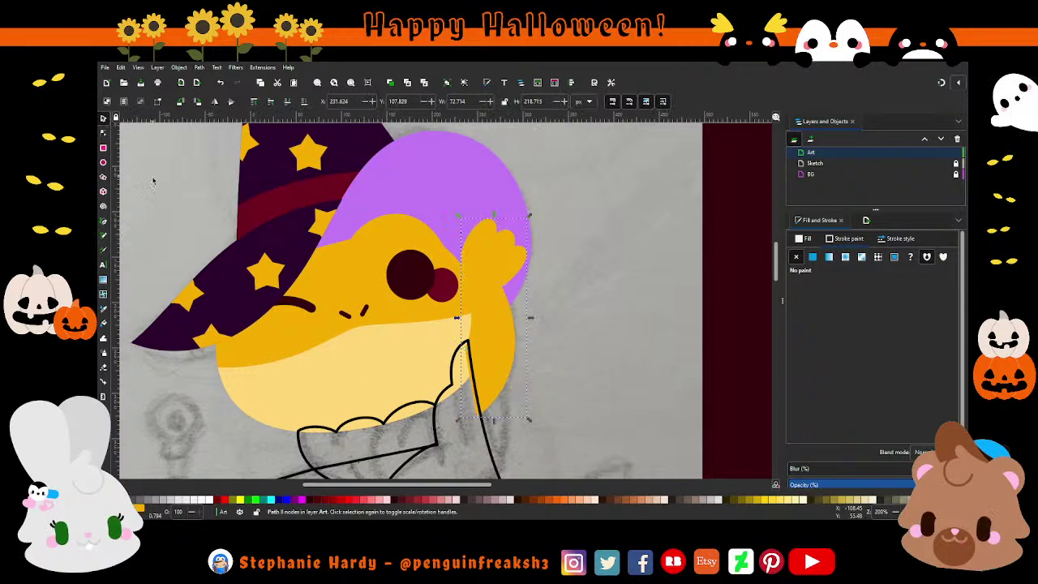
{"action": "key", "text": "Escape"}
{"action": "scroll", "coordinate": [485, 255], "scroll_direction": "down", "scroll_amount": 1}
{"action": "scroll", "coordinate": [484, 255], "scroll_direction": "down", "scroll_amount": 1}
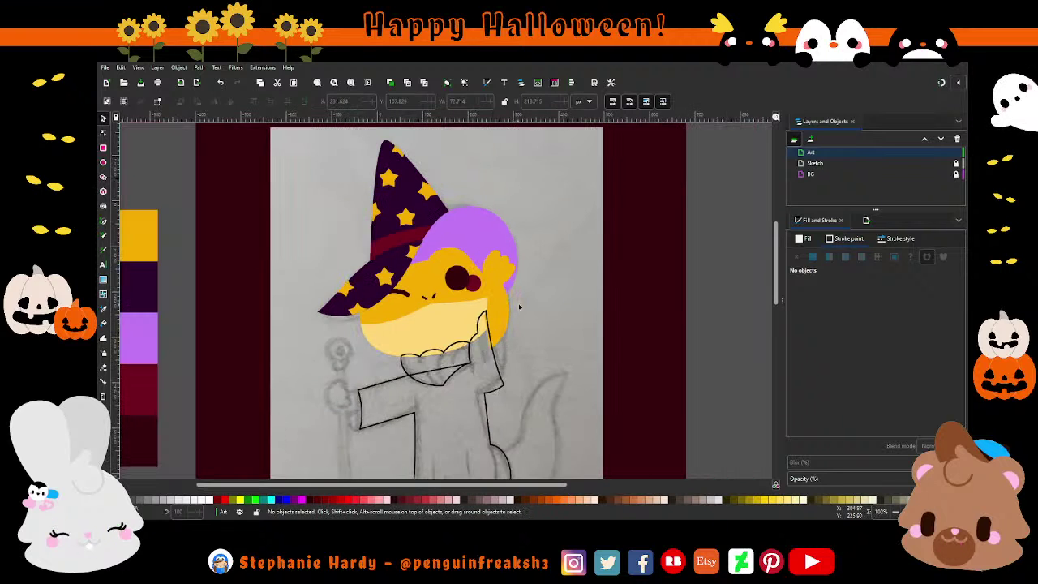
{"action": "scroll", "coordinate": [480, 319], "scroll_direction": "up", "scroll_amount": 2}
- Draw a vertical collar fold line with a 5 px stroke and bend it into a slight curve
{"action": "scroll", "coordinate": [459, 309], "scroll_direction": "down", "scroll_amount": 1}
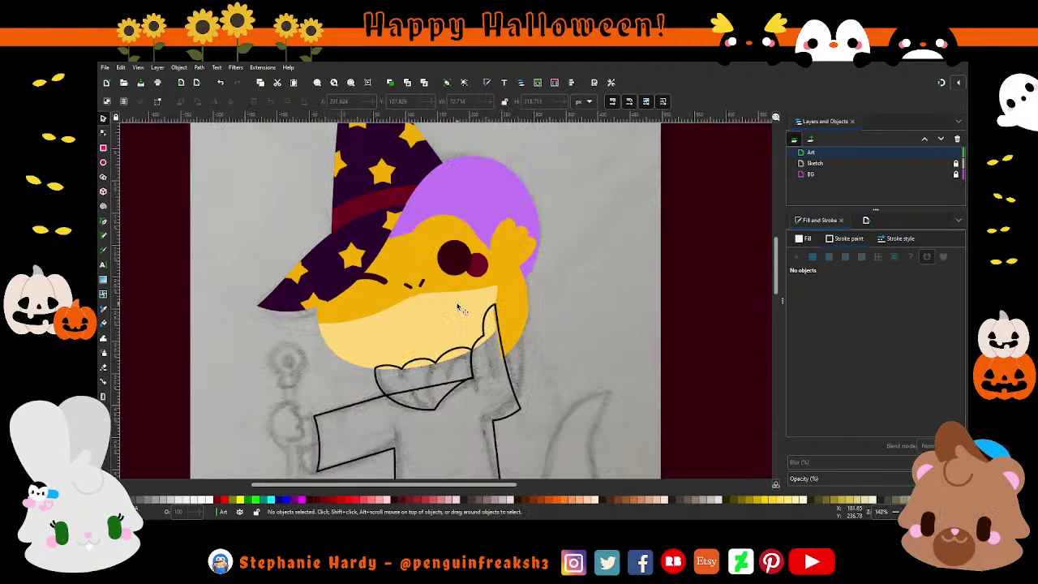
{"action": "scroll", "coordinate": [432, 430], "scroll_direction": "up", "scroll_amount": 2}
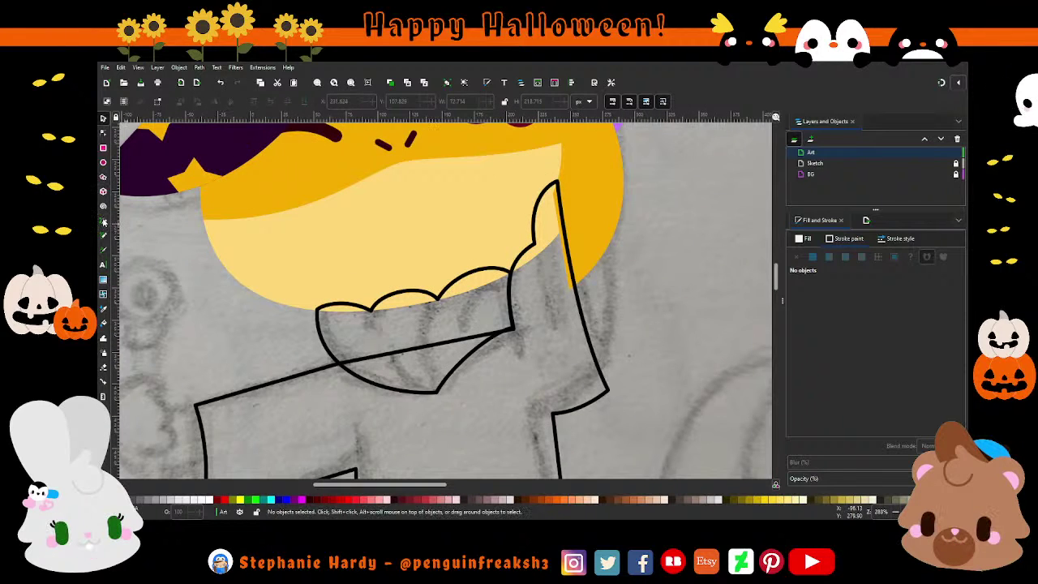
{"action": "left_click", "coordinate": [104, 222]}
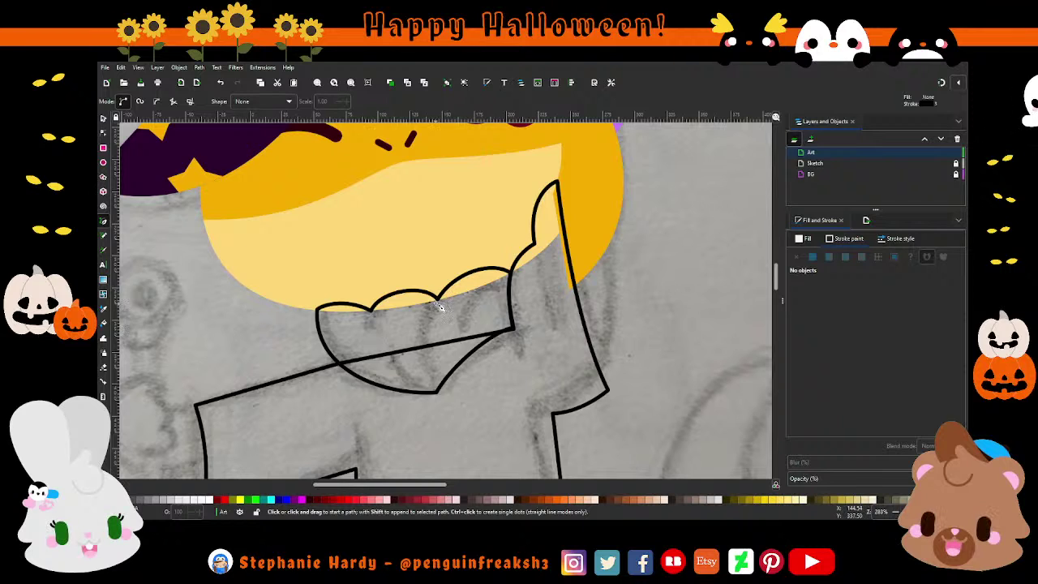
{"action": "left_click", "coordinate": [436, 302]}
{"action": "double_click", "coordinate": [436, 390]}
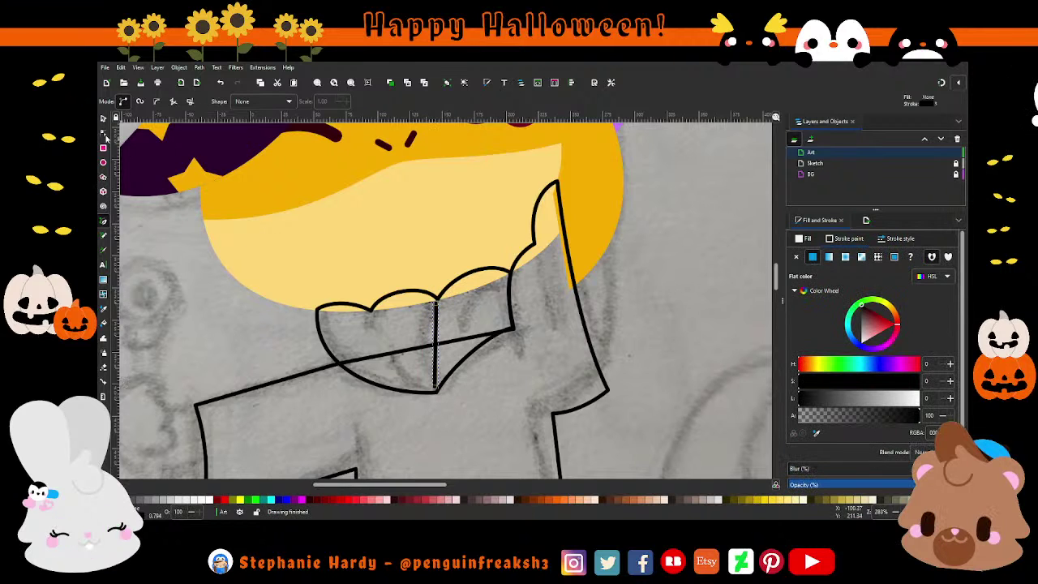
{"action": "key", "text": "n"}
{"action": "left_click", "coordinate": [896, 238]}
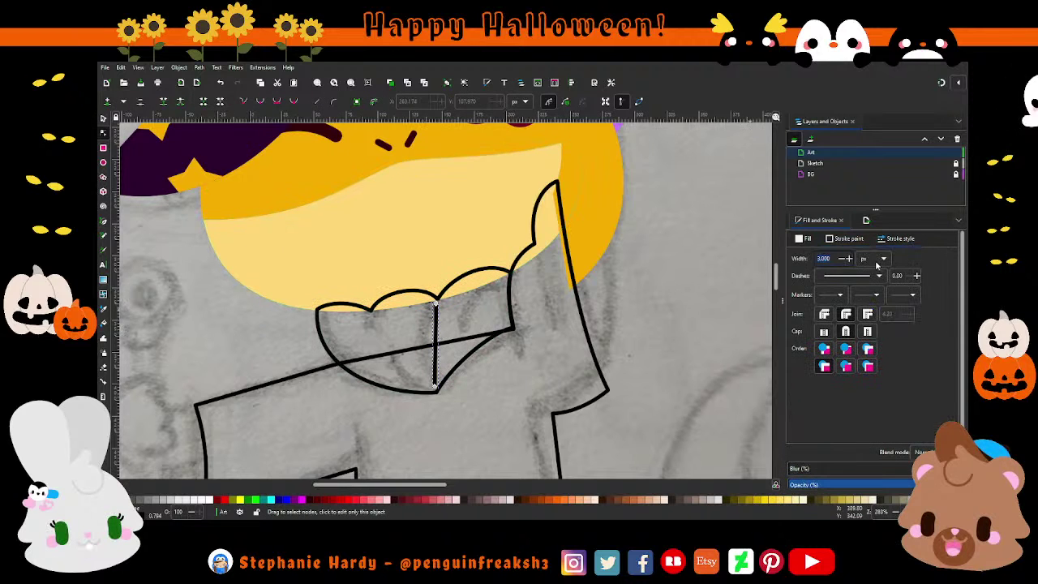
{"action": "type", "text": "5.000"}
{"action": "key", "text": "Return"}
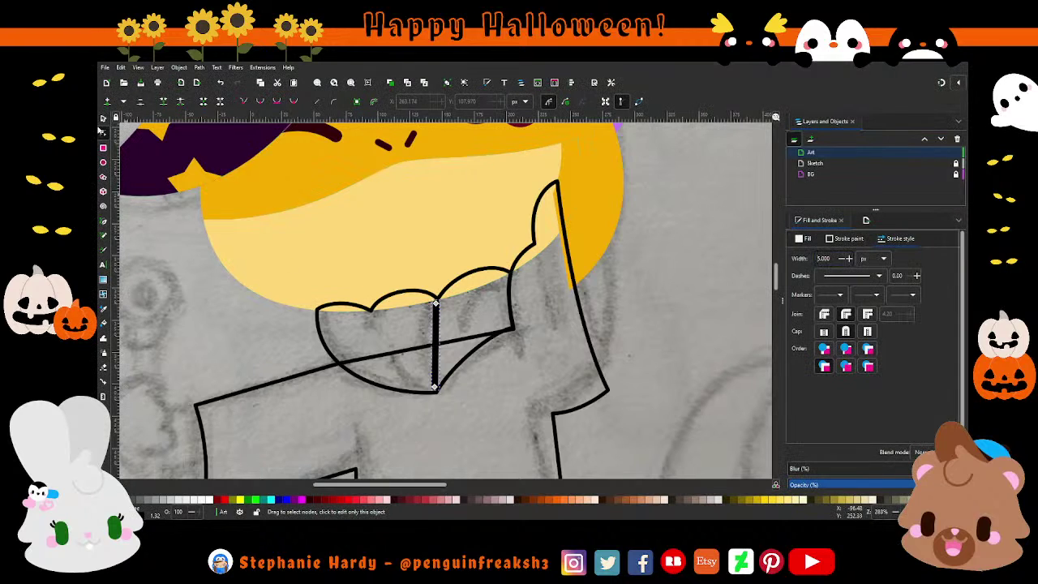
{"action": "left_click_drag", "start_coordinate": [435, 345], "coordinate": [430, 346]}
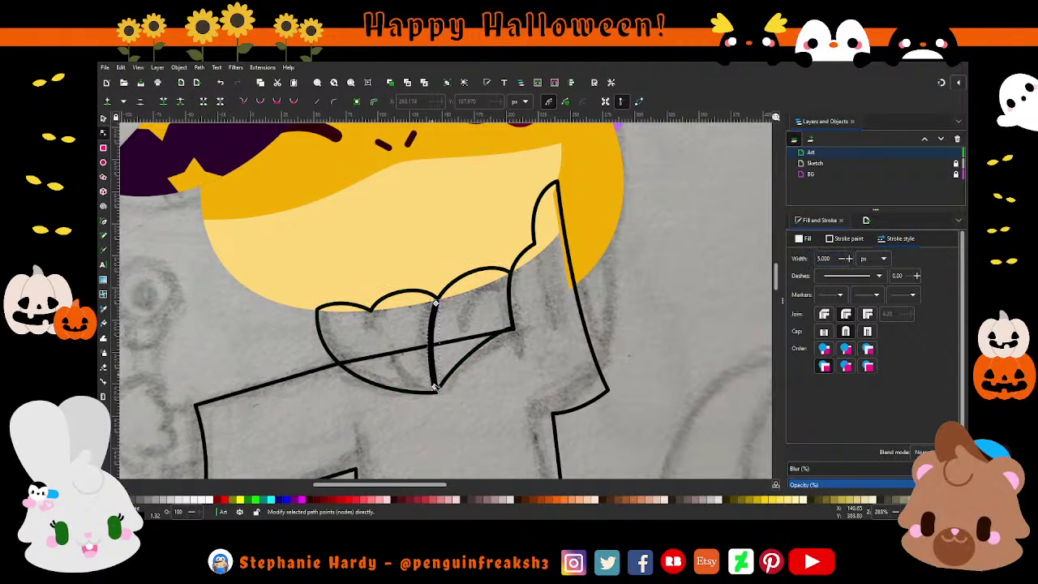
{"action": "left_click", "coordinate": [436, 389]}
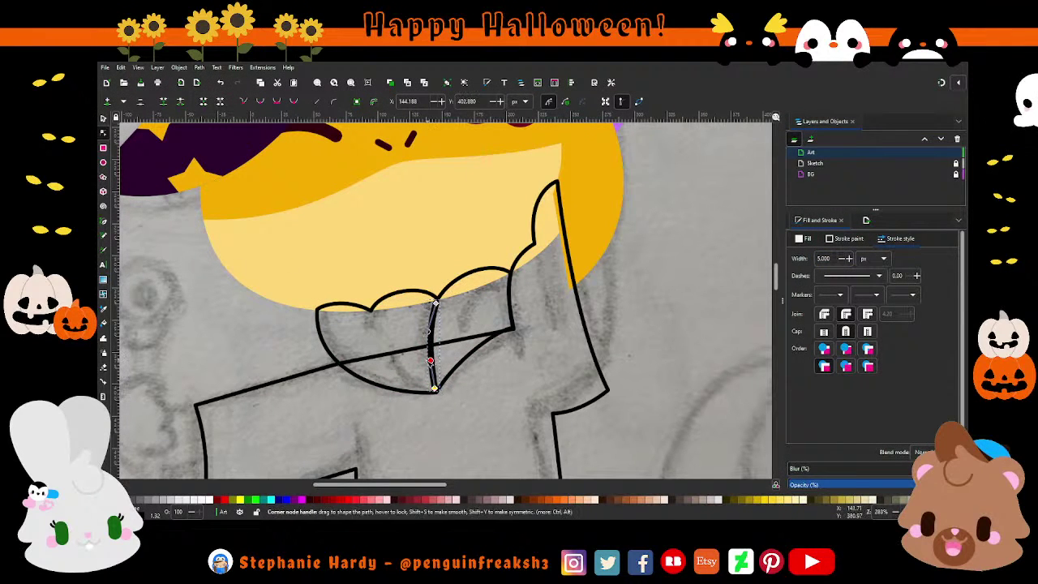
{"action": "left_click_drag", "start_coordinate": [428, 331], "coordinate": [419, 331]}
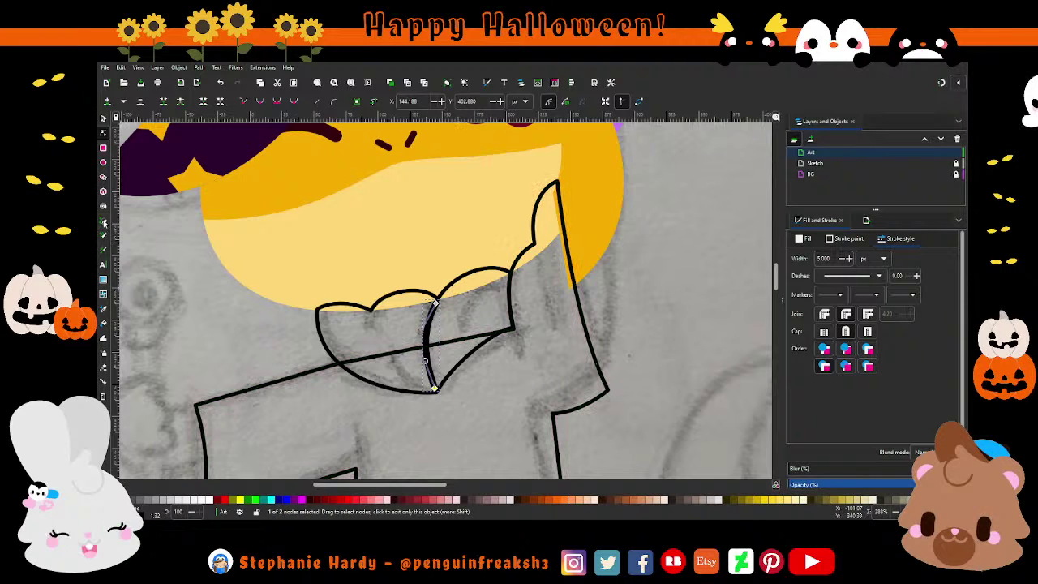
- Add a second and a third curved fold line on the collar
{"action": "key", "text": "b"}
{"action": "left_click", "coordinate": [435, 389]}
{"action": "double_click", "coordinate": [388, 357]}
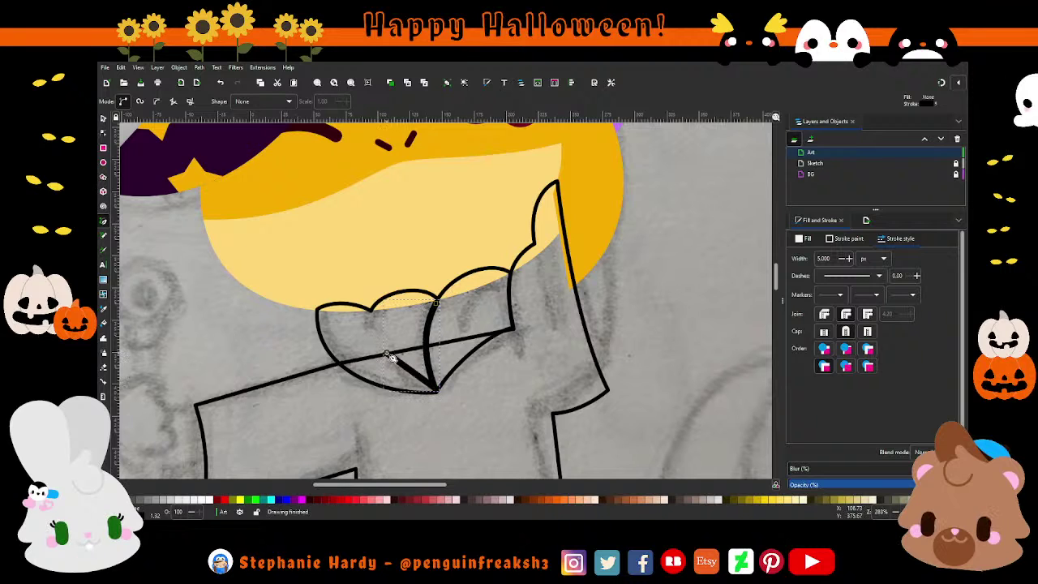
{"action": "left_click", "coordinate": [103, 132]}
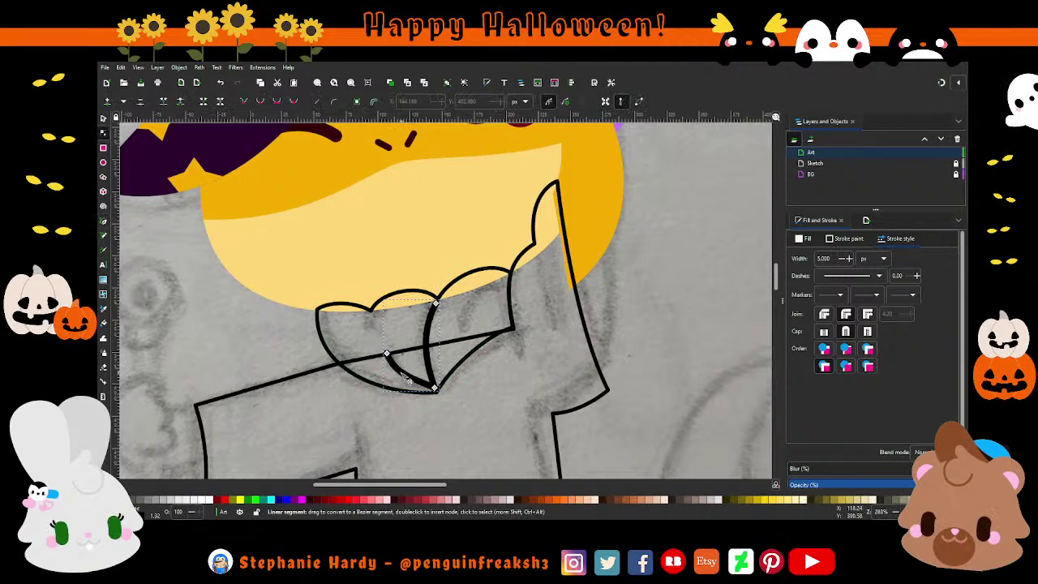
{"action": "left_click_drag", "start_coordinate": [405, 381], "coordinate": [404, 384]}
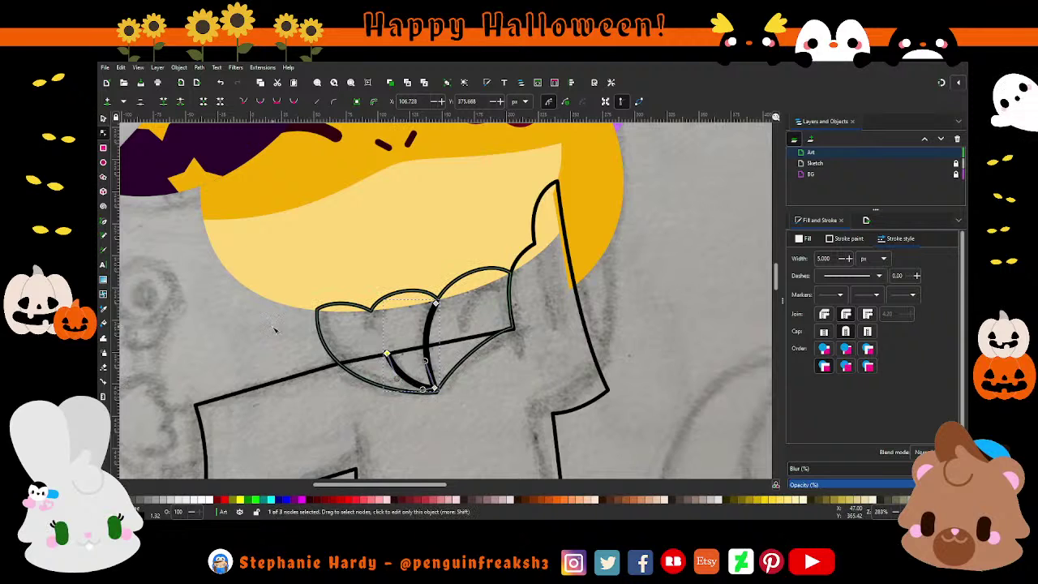
{"action": "left_click", "coordinate": [103, 234]}
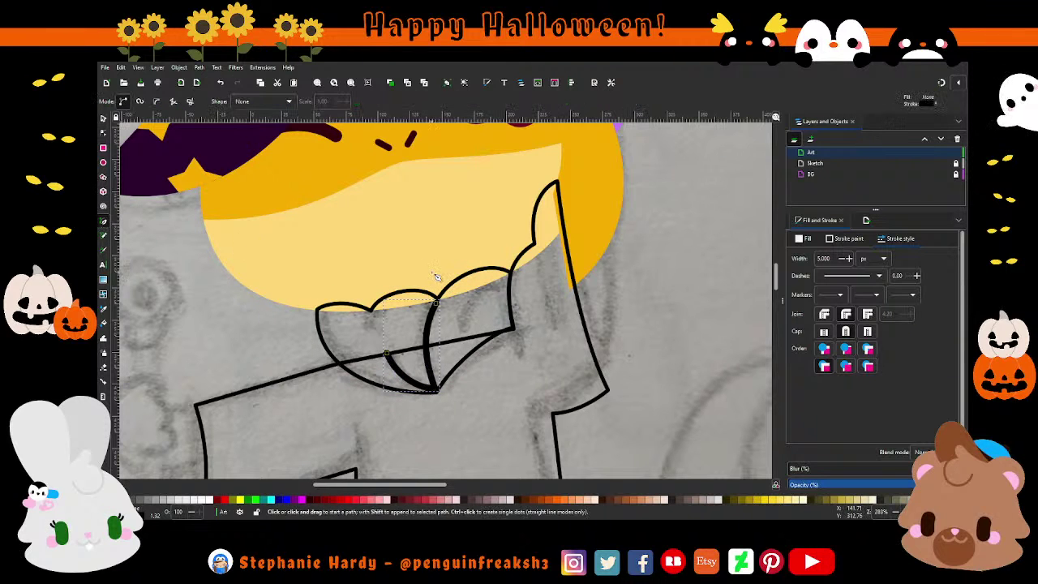
{"action": "left_click", "coordinate": [511, 276]}
{"action": "double_click", "coordinate": [464, 320]}
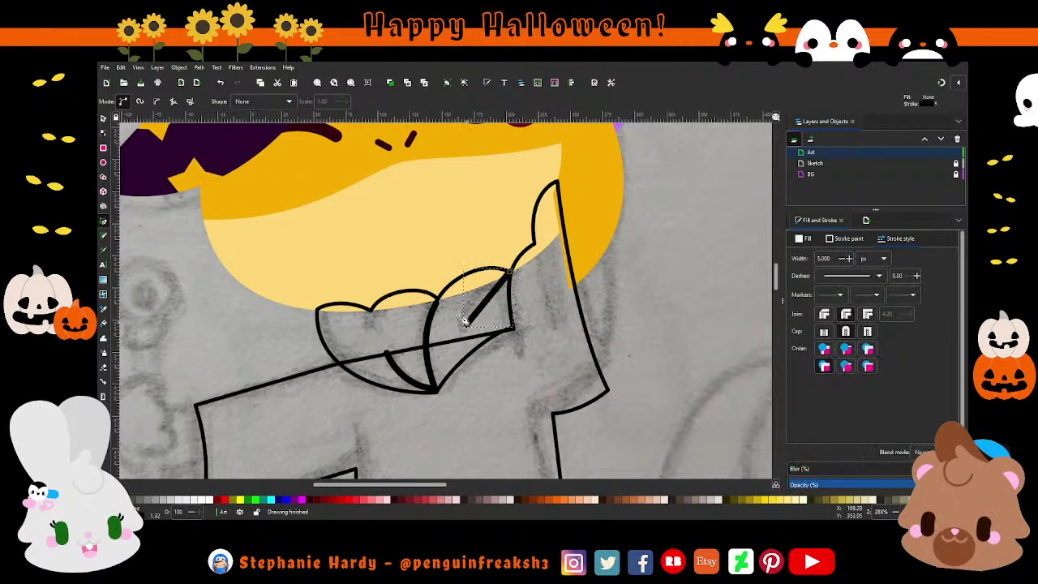
{"action": "left_click", "coordinate": [103, 132]}
{"action": "left_click_drag", "start_coordinate": [488, 296], "coordinate": [488, 277]}
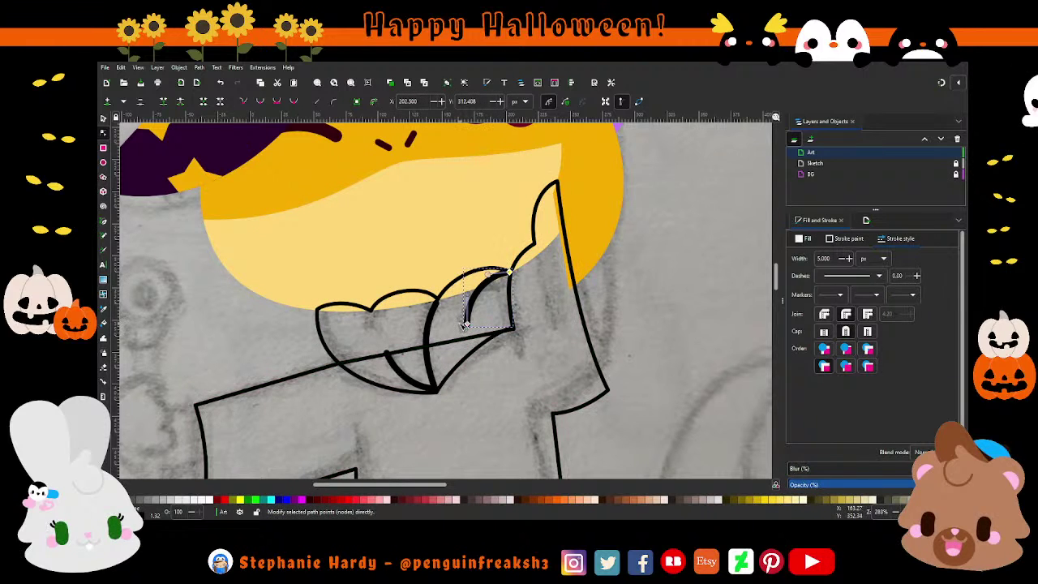
- Draw a short fold line inside the collar, adjust its ends, and view the whole character
{"action": "key", "text": "b"}
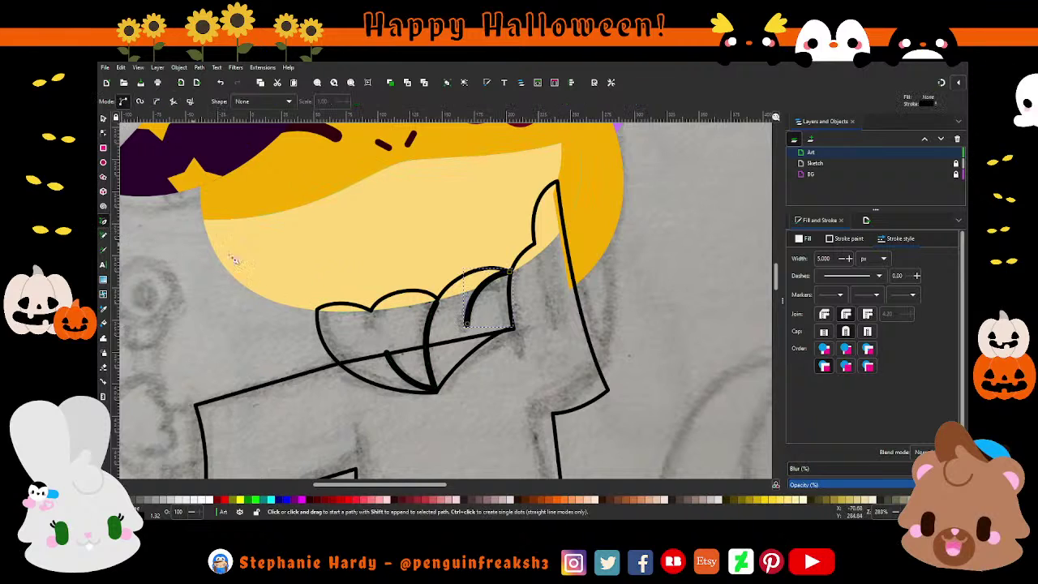
{"action": "left_click", "coordinate": [374, 318]}
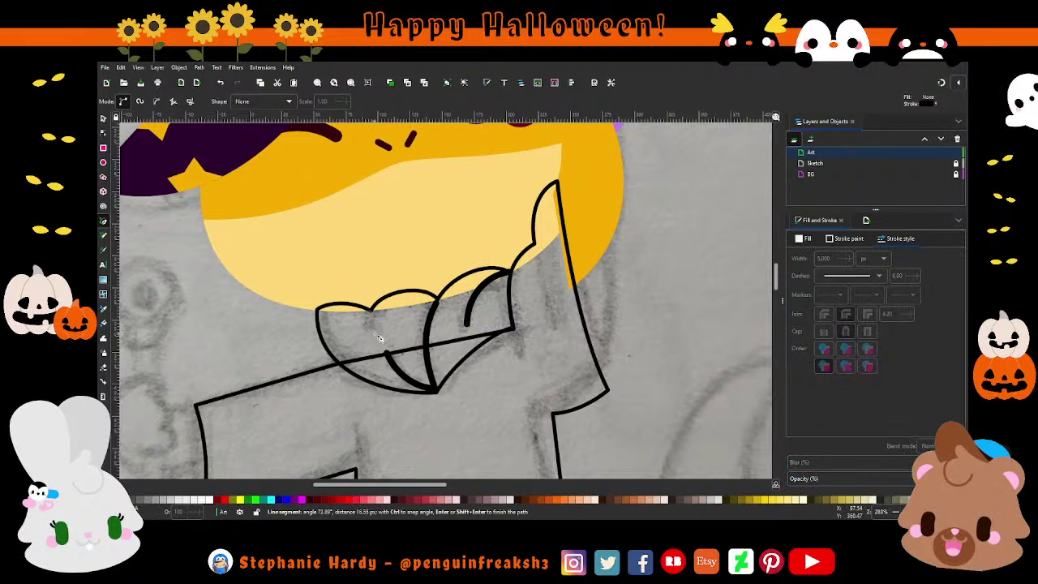
{"action": "double_click", "coordinate": [373, 336]}
{"action": "key", "text": "n"}
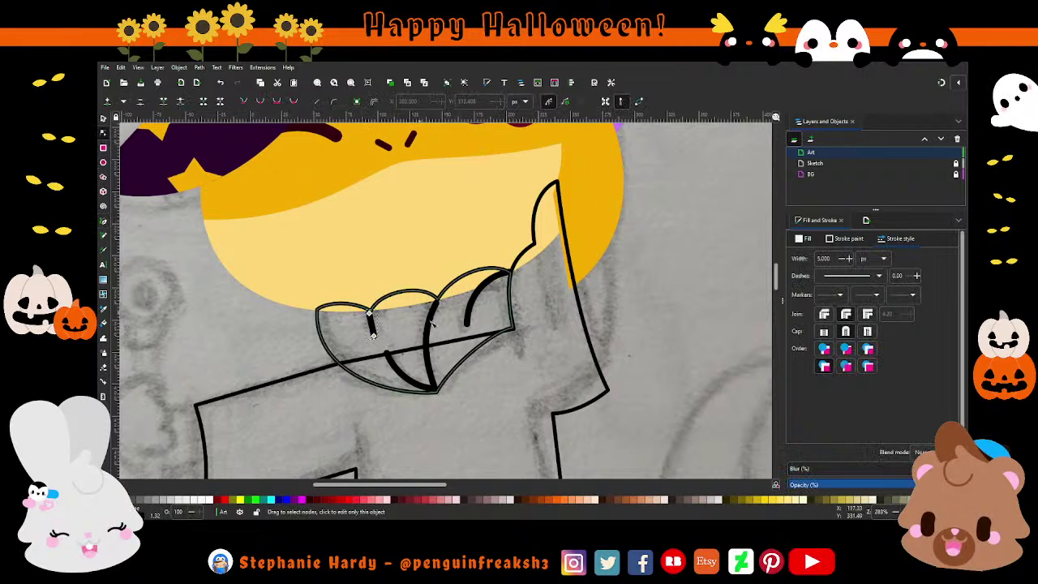
{"action": "scroll", "coordinate": [384, 333], "scroll_direction": "up", "scroll_amount": 2, "text": "ctrl"}
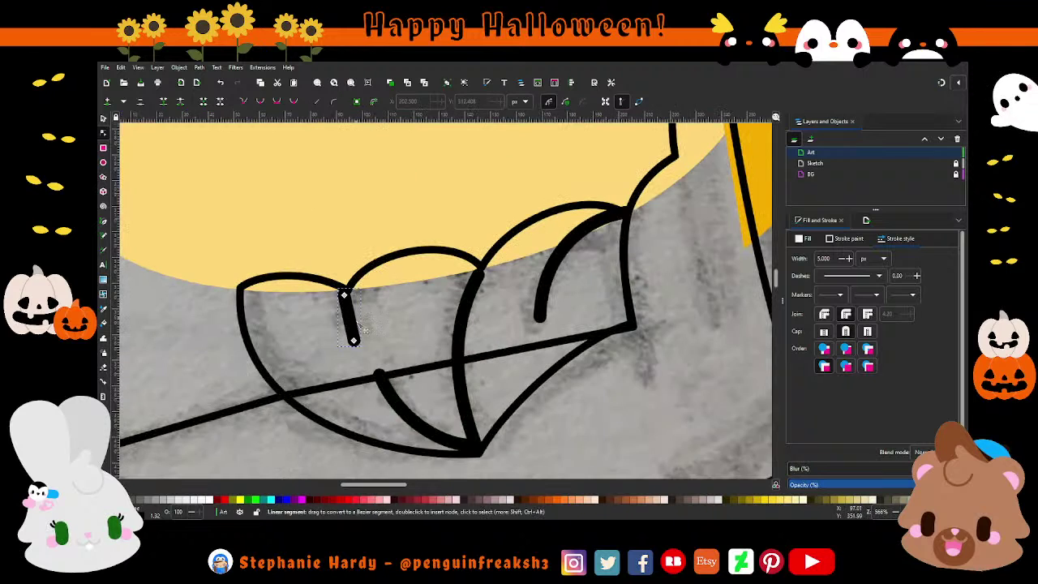
{"action": "left_click_drag", "start_coordinate": [353, 340], "coordinate": [347, 309]}
{"action": "left_click", "coordinate": [346, 295]}
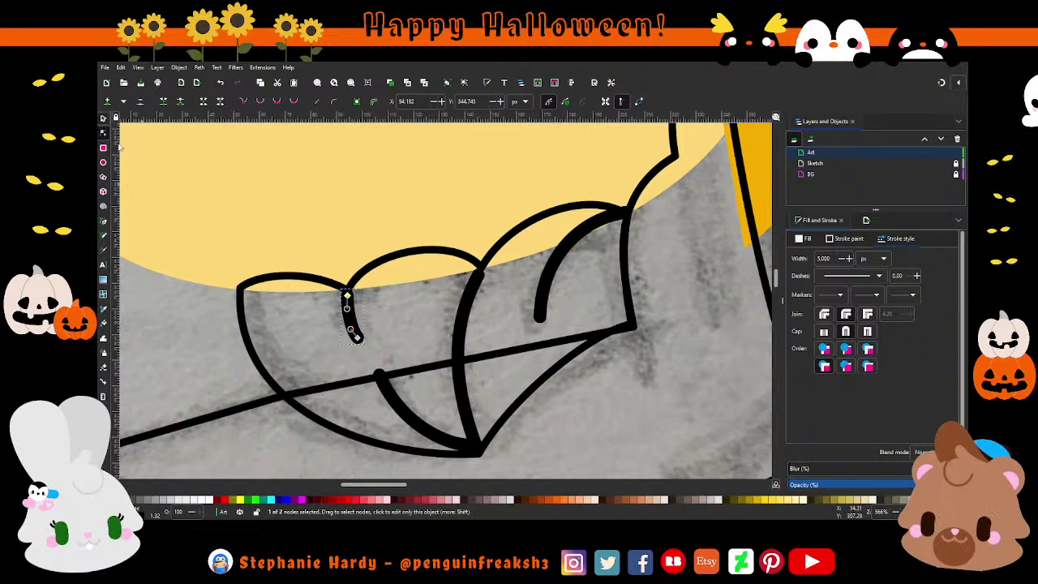
{"action": "key", "text": "s"}
{"action": "key", "text": "1"}
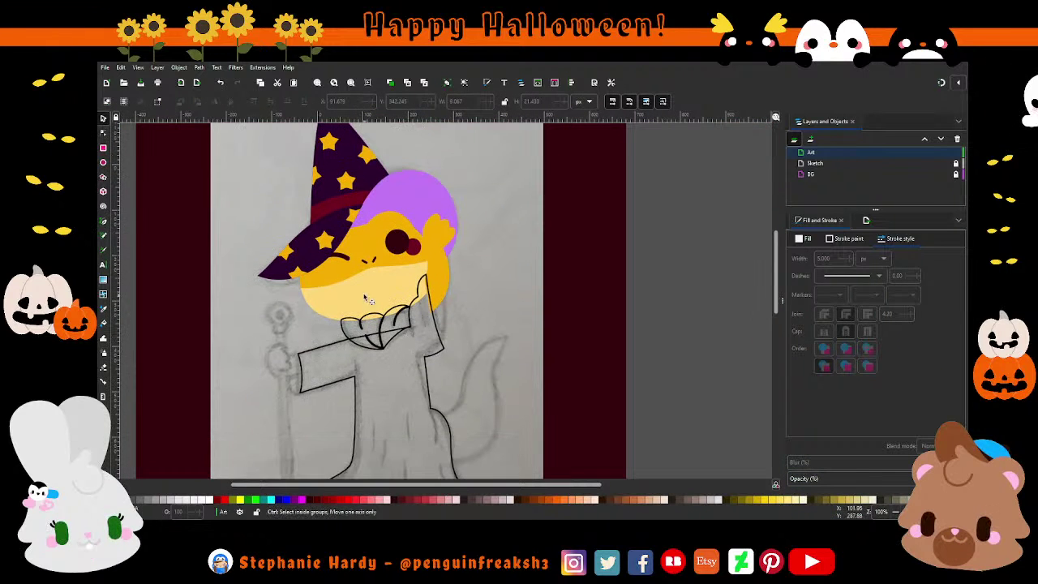
- Give the collar a flat fill using the dark red swatch colour picked with the Dropper
{"action": "scroll", "coordinate": [365, 302], "scroll_direction": "up", "scroll_amount": 1}
{"action": "left_click", "coordinate": [385, 326]}
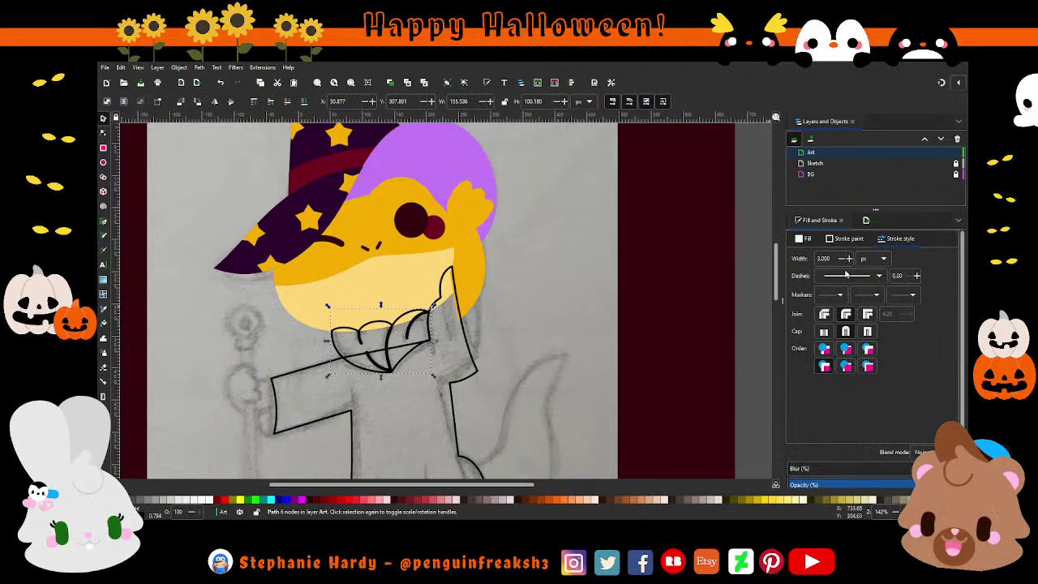
{"action": "left_click", "coordinate": [806, 238]}
{"action": "left_click", "coordinate": [811, 257]}
{"action": "scroll", "coordinate": [544, 273], "scroll_direction": "down", "scroll_amount": 2}
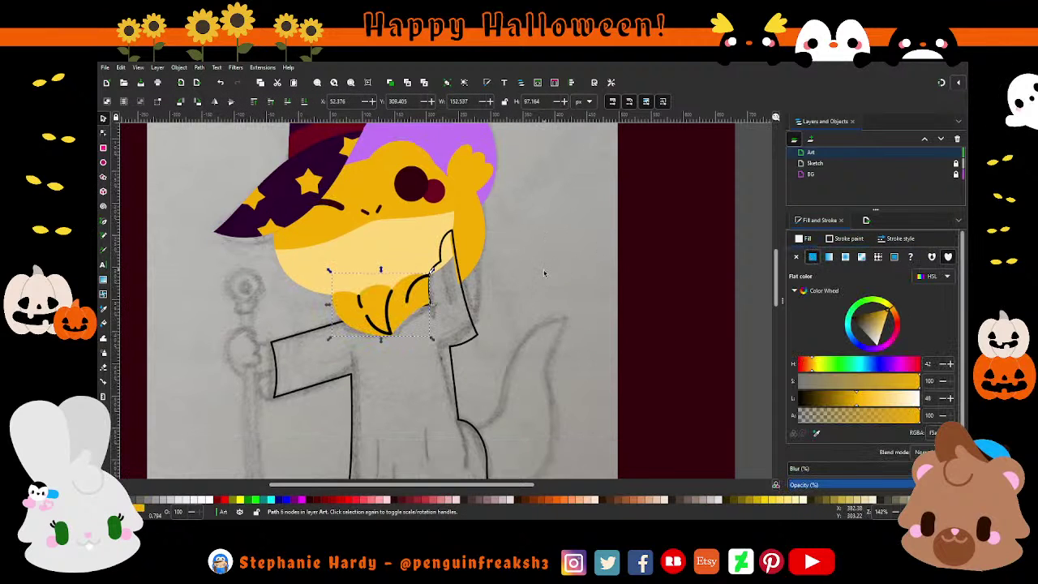
{"action": "scroll", "coordinate": [569, 293], "scroll_direction": "down", "scroll_amount": 1}
{"action": "left_click", "coordinate": [817, 434]}
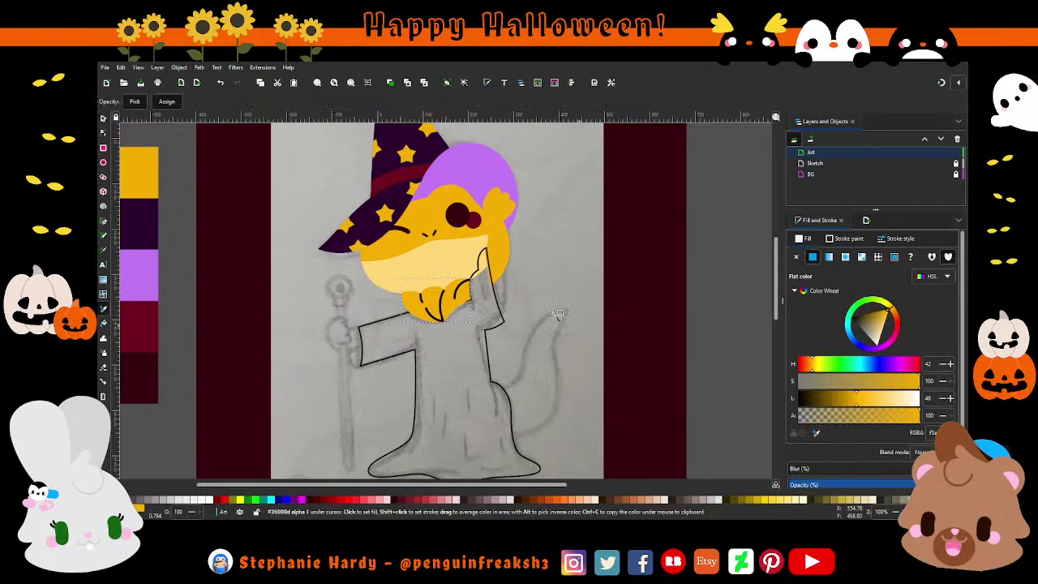
{"action": "scroll", "coordinate": [539, 290], "scroll_direction": "up", "scroll_amount": 1}
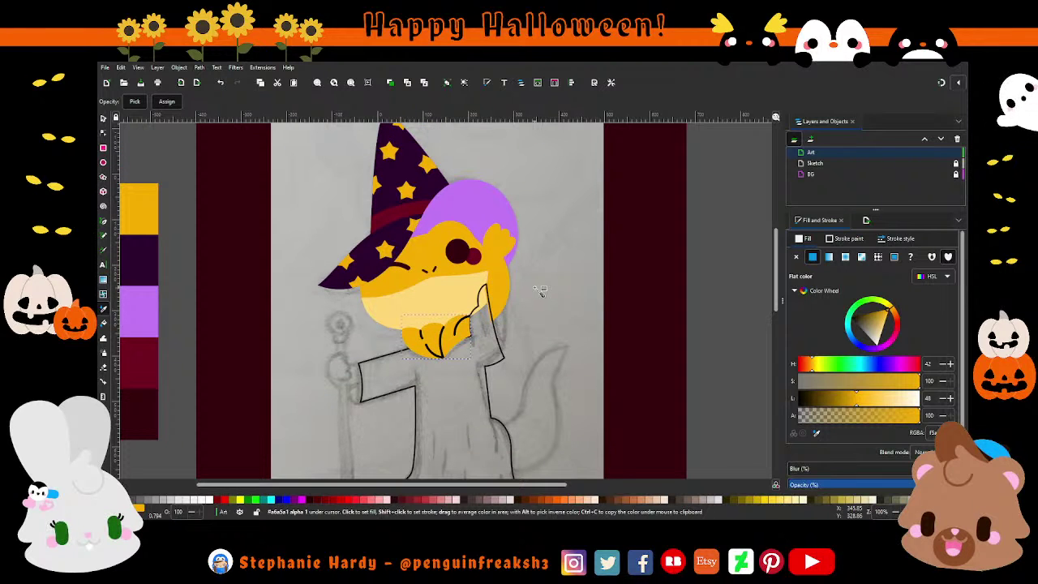
{"action": "left_click", "coordinate": [459, 253]}
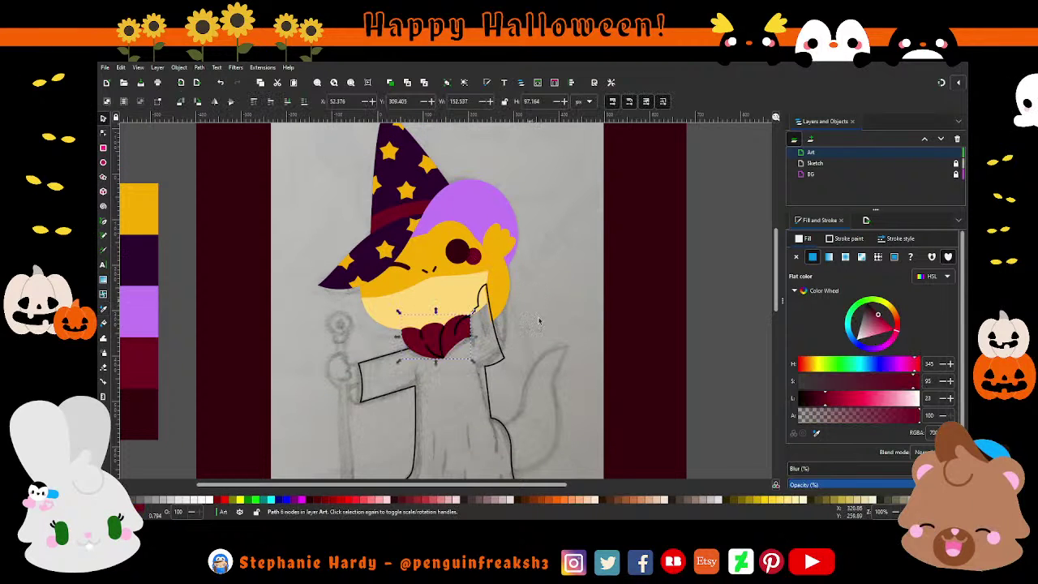
{"action": "key", "text": "s"}
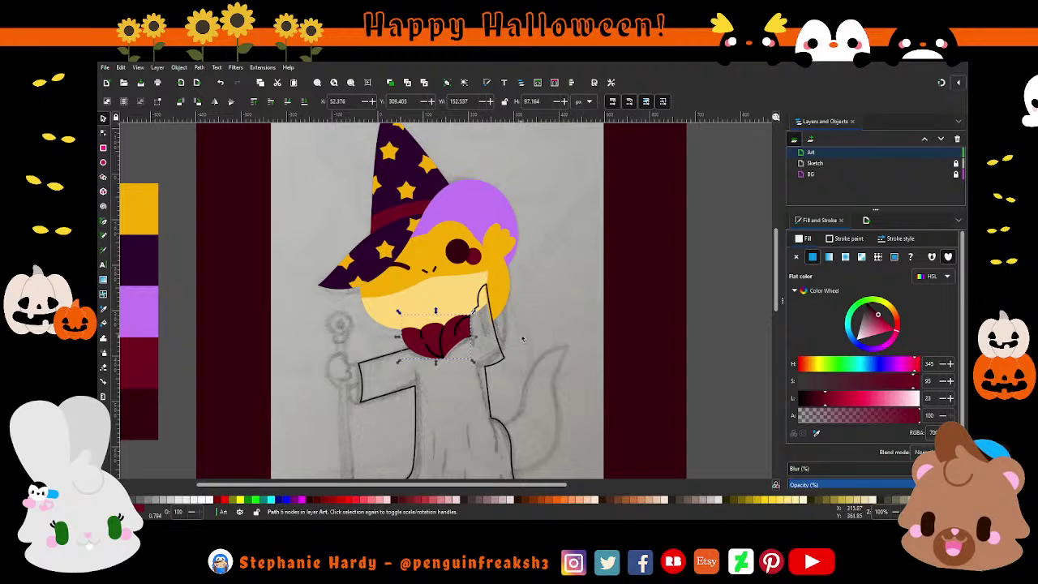
{"action": "left_click", "coordinate": [522, 332]}
- Select the lilac shape's nodes and pull a curve handle to reshape its edge by the hat
{"action": "scroll", "coordinate": [486, 320], "scroll_direction": "up", "scroll_amount": 1}
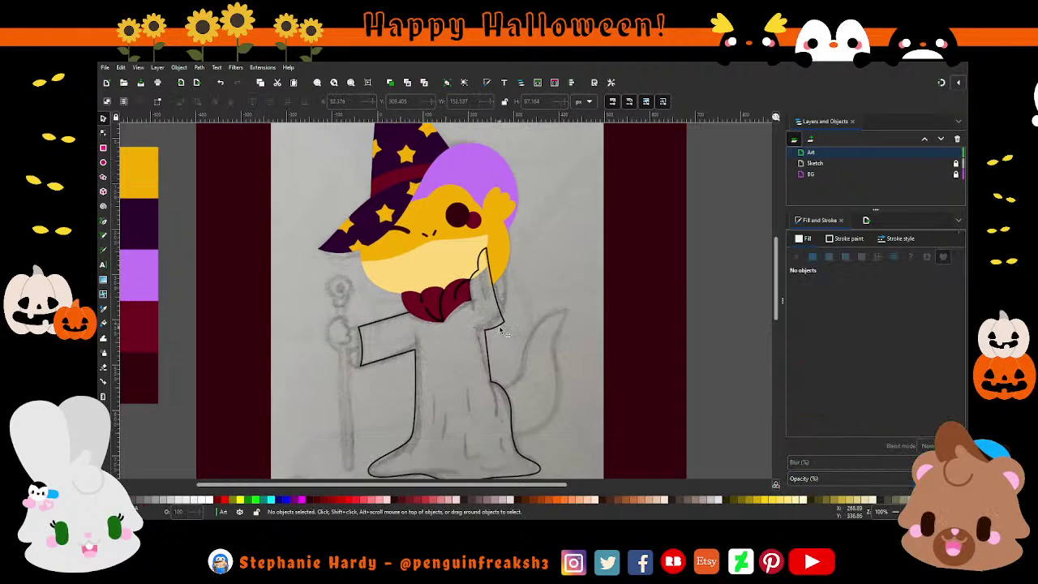
{"action": "scroll", "coordinate": [476, 313], "scroll_direction": "up", "scroll_amount": 1}
{"action": "scroll", "coordinate": [523, 365], "scroll_direction": "down", "scroll_amount": 2}
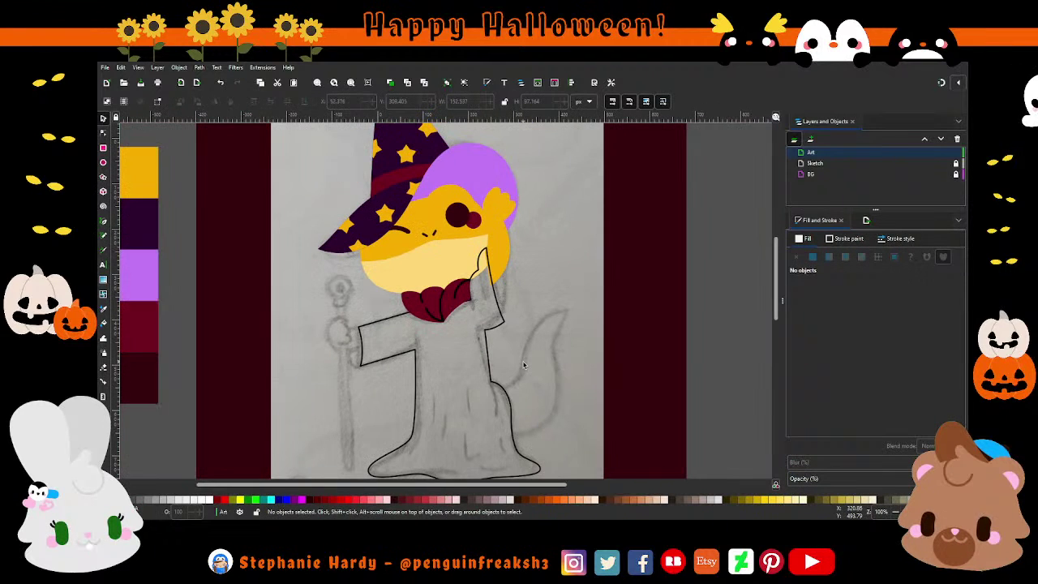
{"action": "scroll", "coordinate": [523, 365], "scroll_direction": "up", "scroll_amount": 1}
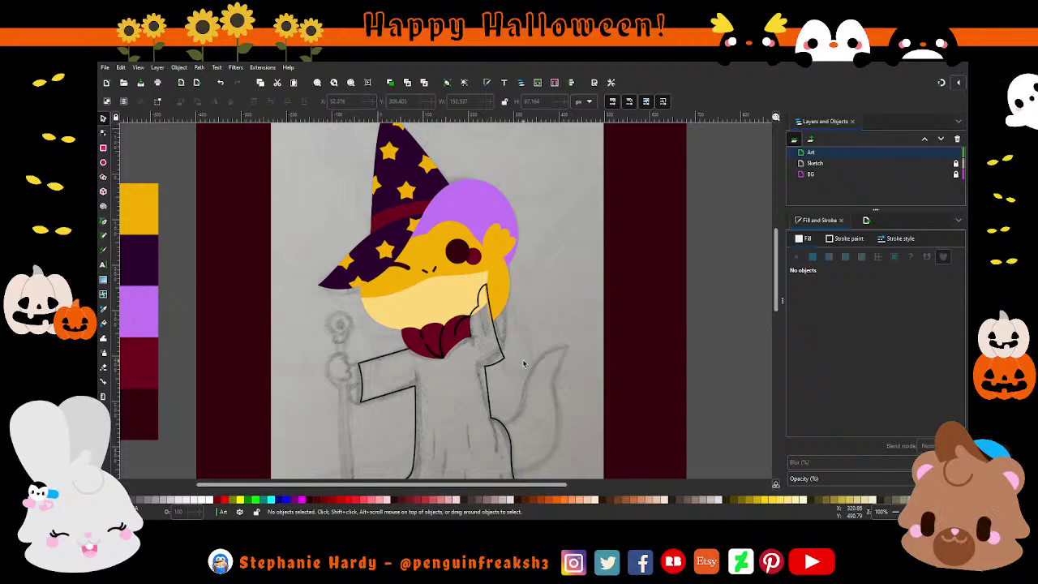
{"action": "scroll", "coordinate": [494, 252], "scroll_direction": "up", "scroll_amount": 1}
{"action": "scroll", "coordinate": [444, 221], "scroll_direction": "up", "scroll_amount": 1}
{"action": "scroll", "coordinate": [430, 222], "scroll_direction": "up", "scroll_amount": 2}
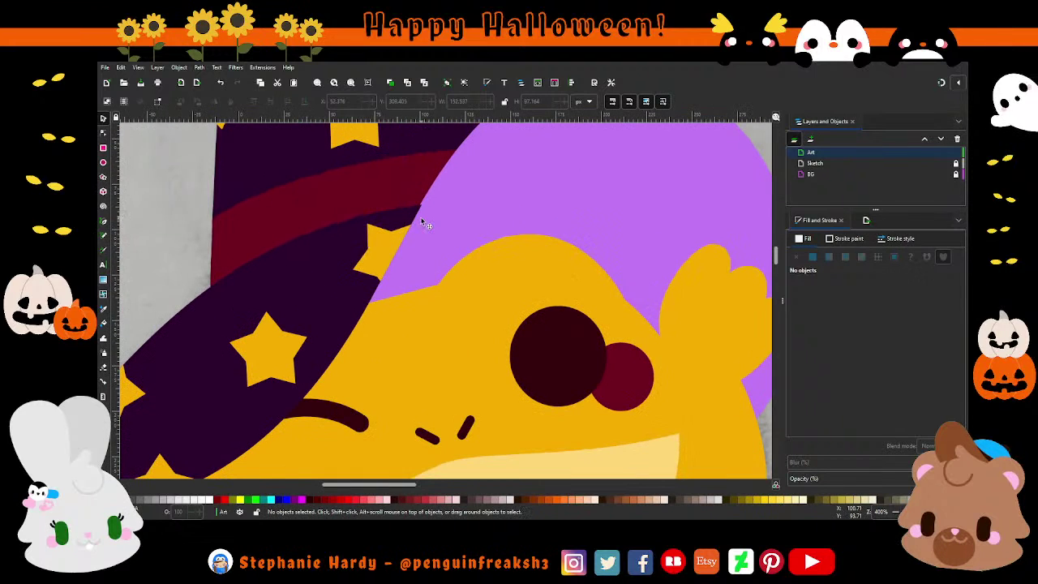
{"action": "key", "text": "n"}
{"action": "left_click", "coordinate": [343, 241]}
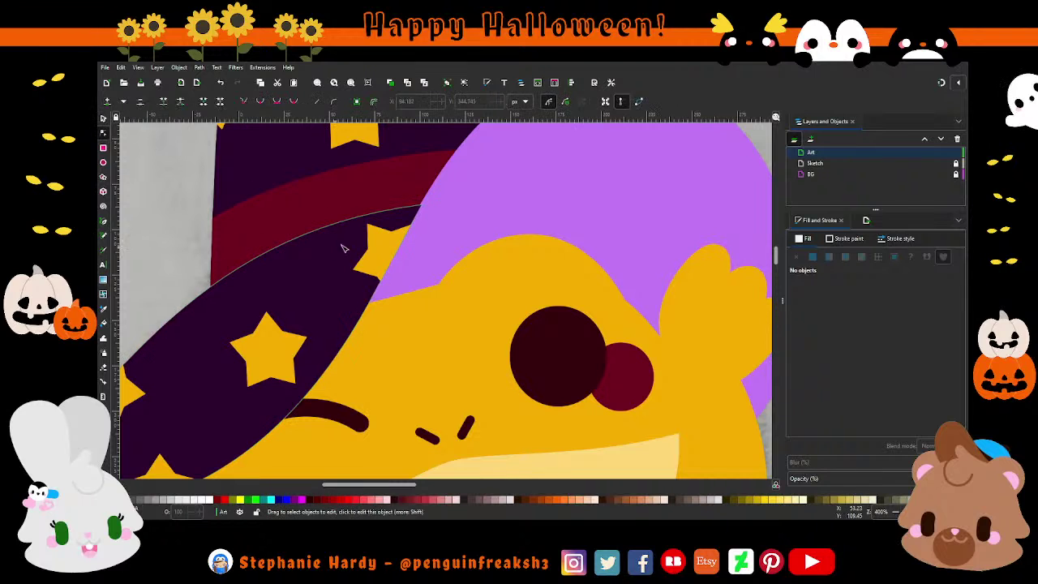
{"action": "left_click", "coordinate": [446, 230]}
{"action": "scroll", "coordinate": [430, 244], "scroll_direction": "down", "scroll_amount": 1}
{"action": "scroll", "coordinate": [438, 211], "scroll_direction": "up", "scroll_amount": 1}
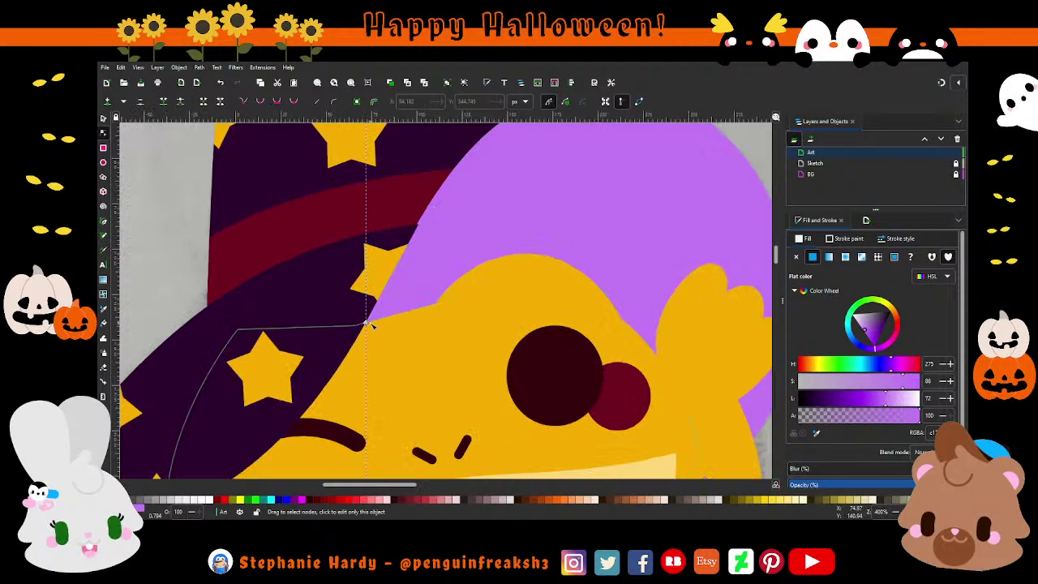
{"action": "scroll", "coordinate": [428, 274], "scroll_direction": "down", "scroll_amount": 1}
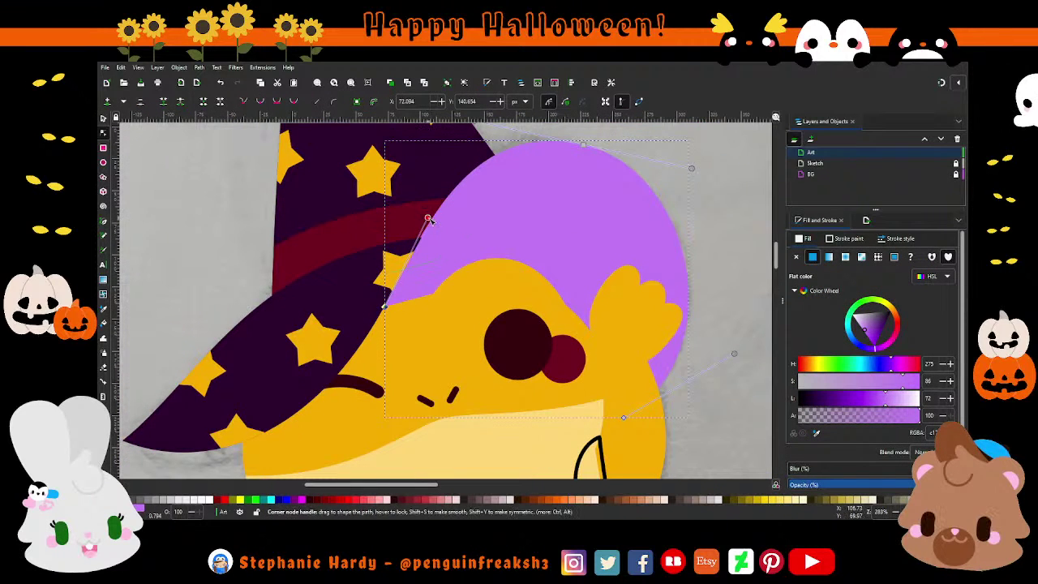
{"action": "left_click_drag", "start_coordinate": [428, 218], "coordinate": [429, 224]}
- Fine-tune the lilac edge's curve along the hat band
{"action": "scroll", "coordinate": [428, 223], "scroll_direction": "up", "scroll_amount": 3}
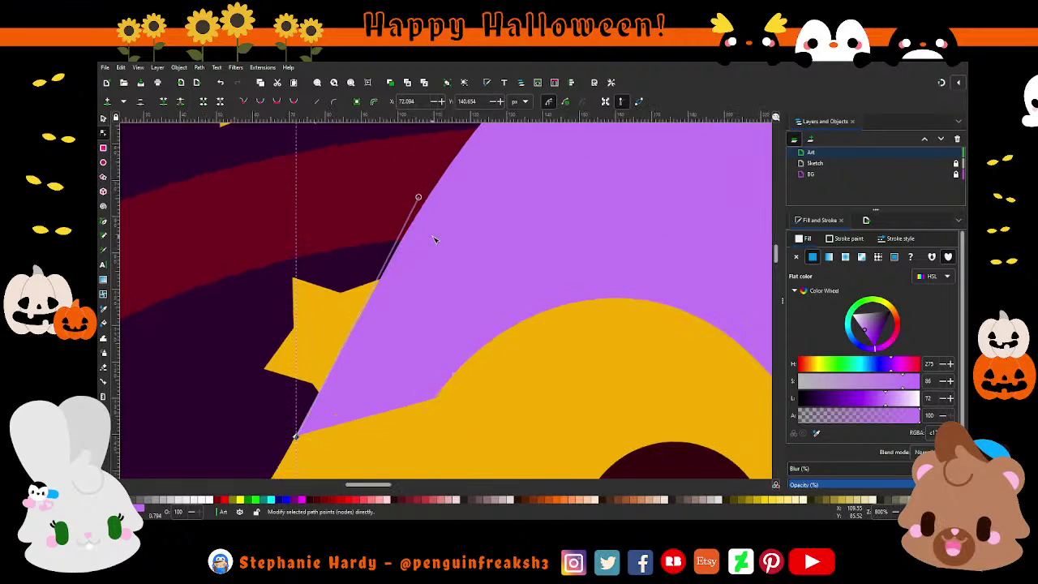
{"action": "scroll", "coordinate": [418, 194], "scroll_direction": "up", "scroll_amount": 1}
{"action": "left_click_drag", "start_coordinate": [413, 186], "coordinate": [413, 184]}
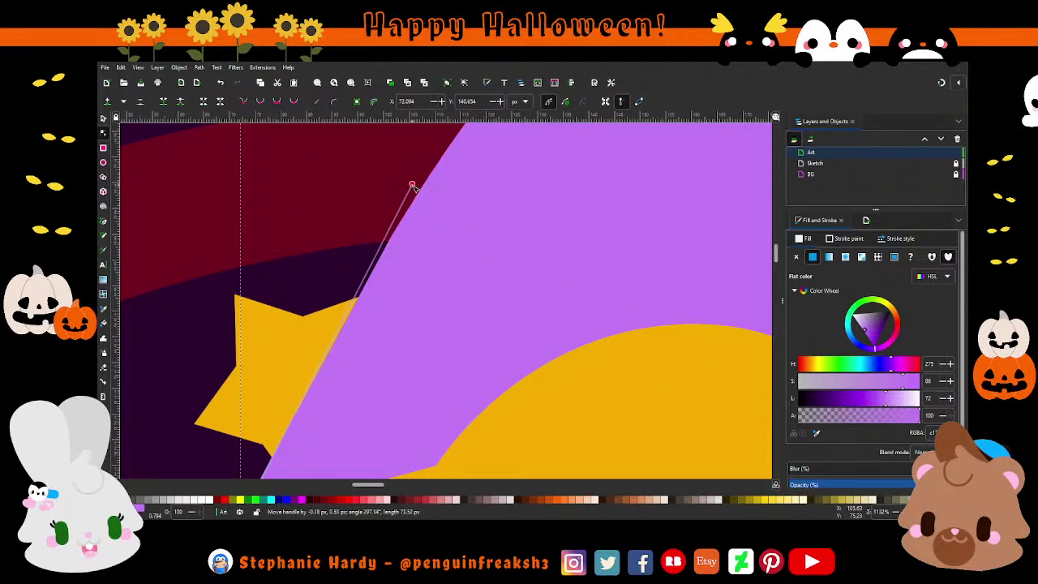
{"action": "scroll", "coordinate": [447, 242], "scroll_direction": "down", "scroll_amount": 2}
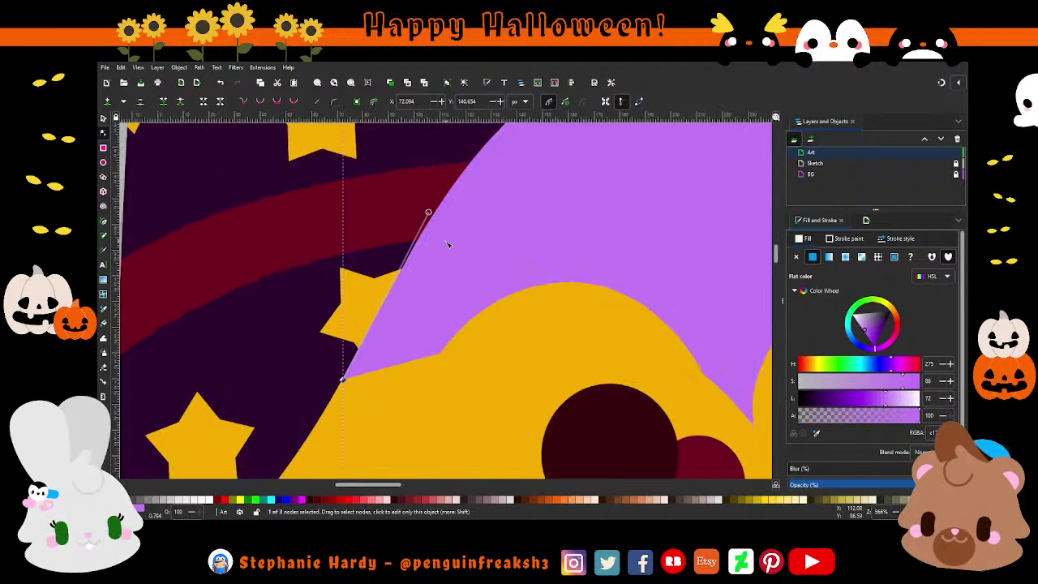
{"action": "scroll", "coordinate": [447, 243], "scroll_direction": "down", "scroll_amount": 2}
- Draw a short line along the raised paw's edge beside the face and bend it slightly
{"action": "key", "text": "s"}
{"action": "key", "text": "Escape"}
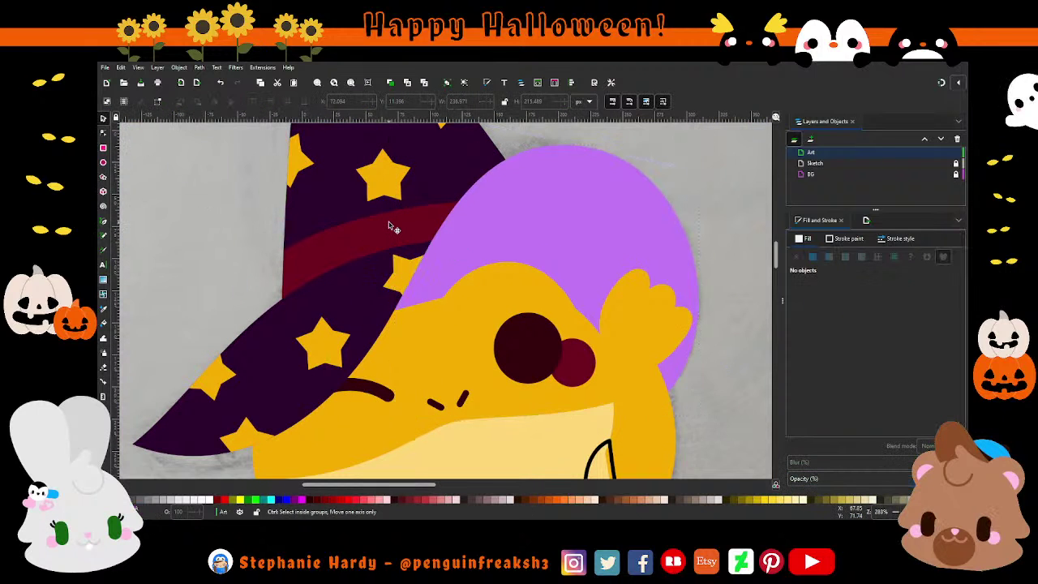
{"action": "scroll", "coordinate": [416, 305], "scroll_direction": "down", "scroll_amount": 2}
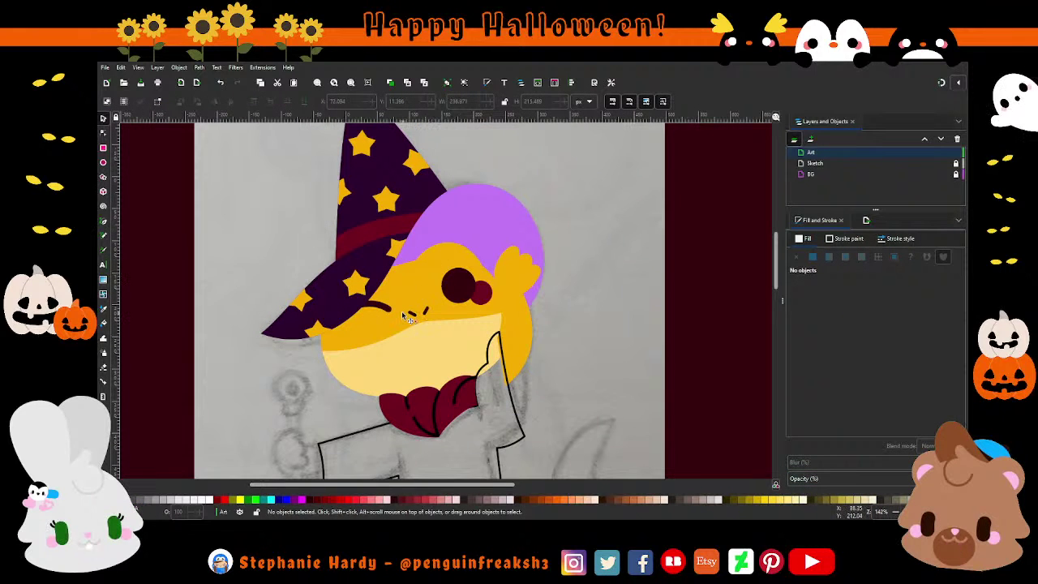
{"action": "scroll", "coordinate": [454, 309], "scroll_direction": "down", "scroll_amount": 2}
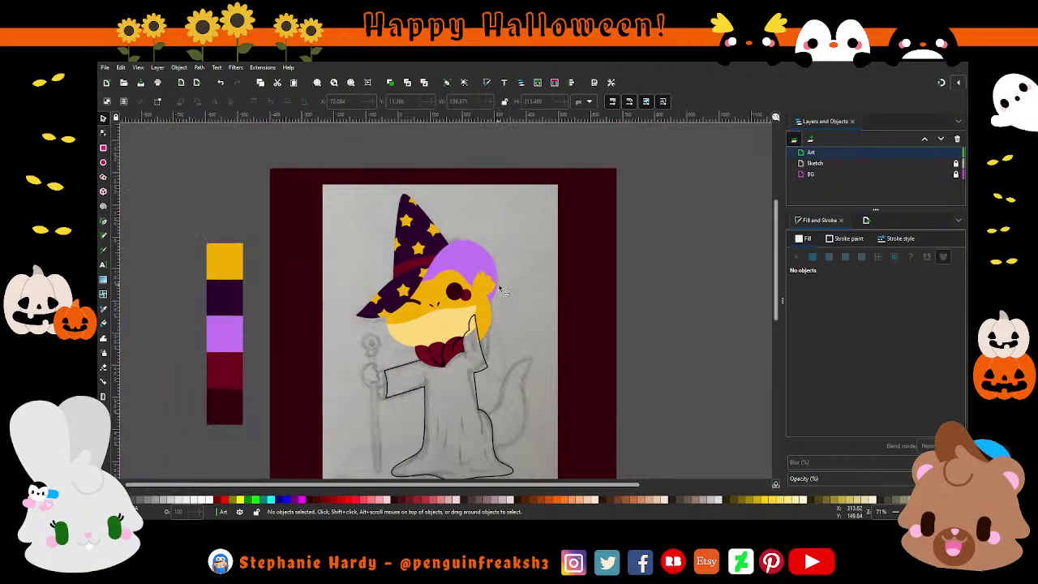
{"action": "scroll", "coordinate": [501, 290], "scroll_direction": "up", "scroll_amount": 2}
{"action": "scroll", "coordinate": [499, 289], "scroll_direction": "up", "scroll_amount": 1}
{"action": "scroll", "coordinate": [432, 305], "scroll_direction": "up", "scroll_amount": 1}
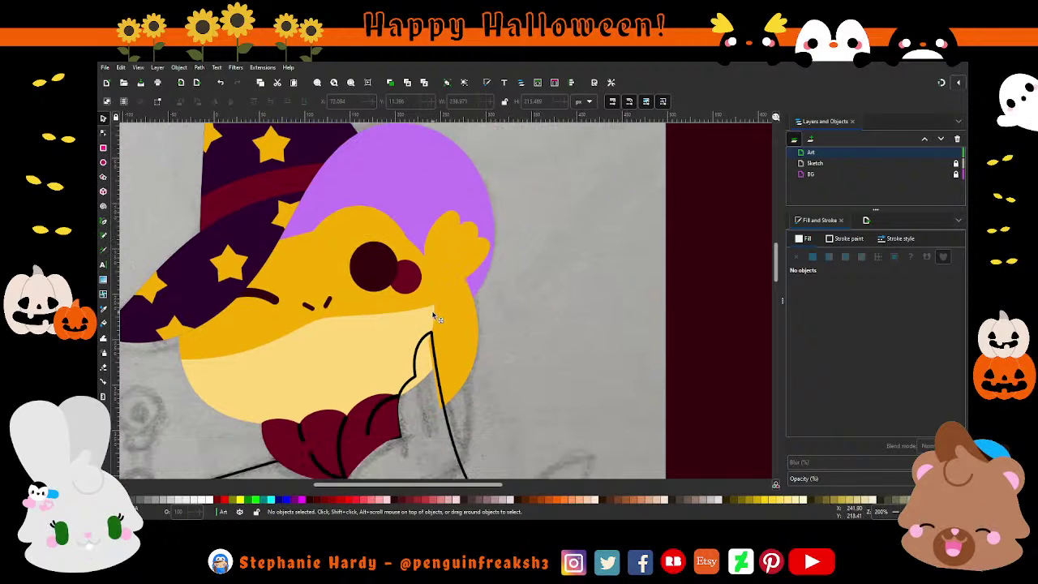
{"action": "scroll", "coordinate": [467, 293], "scroll_direction": "up", "scroll_amount": 1}
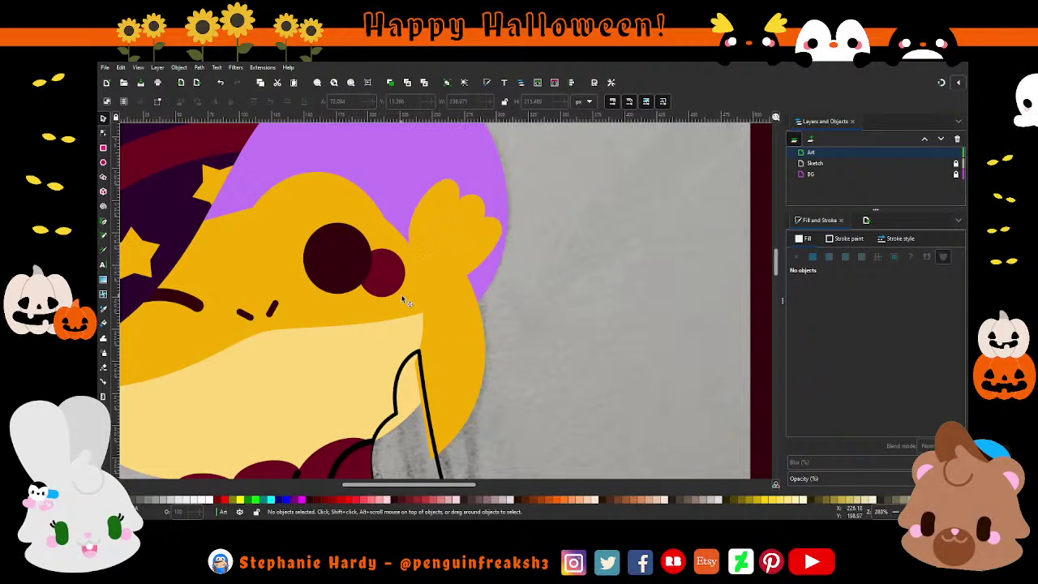
{"action": "key", "text": "b"}
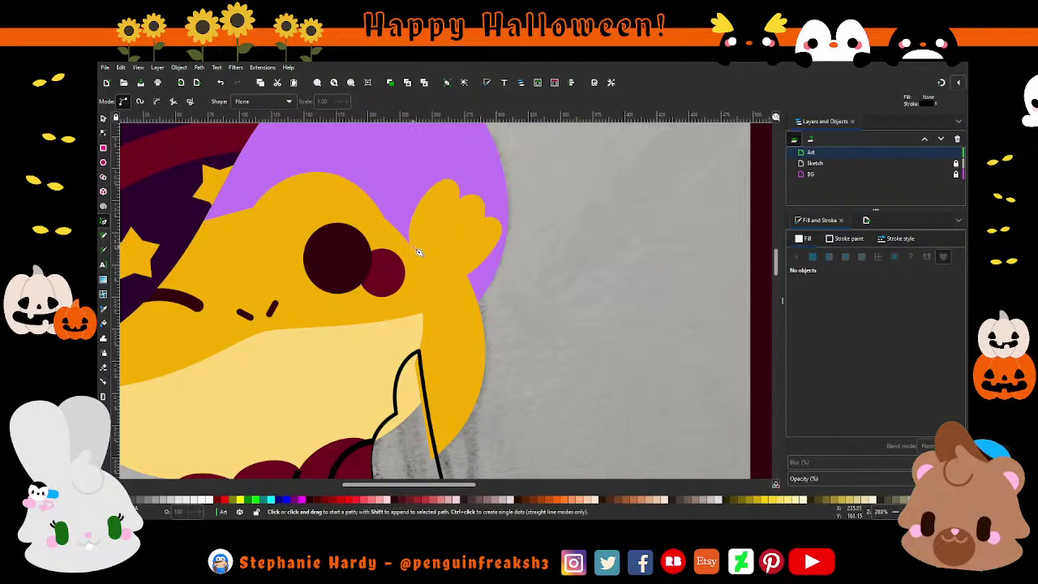
{"action": "left_click", "coordinate": [413, 247]}
{"action": "double_click", "coordinate": [423, 309]}
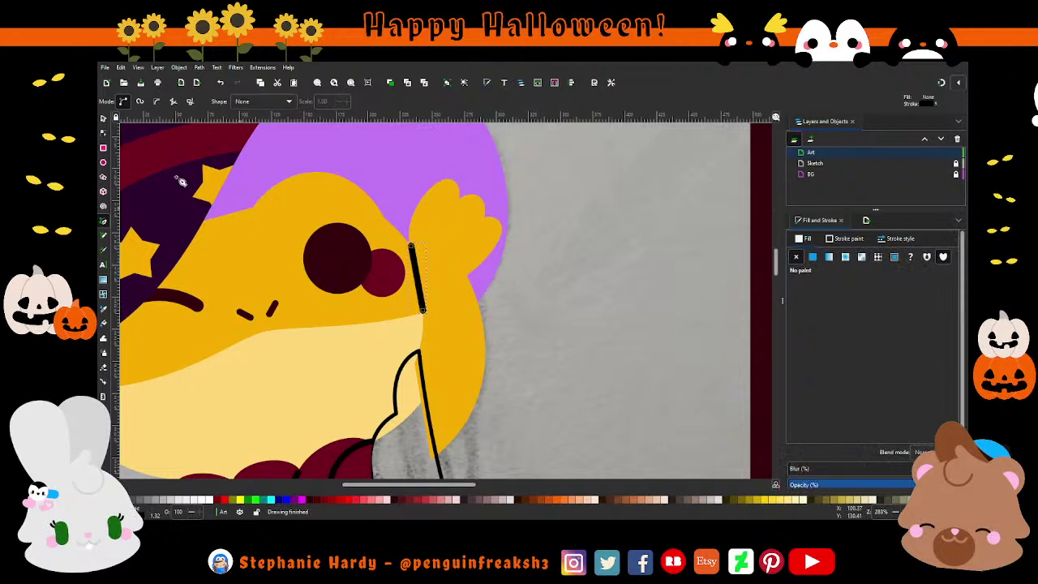
{"action": "key", "text": "n"}
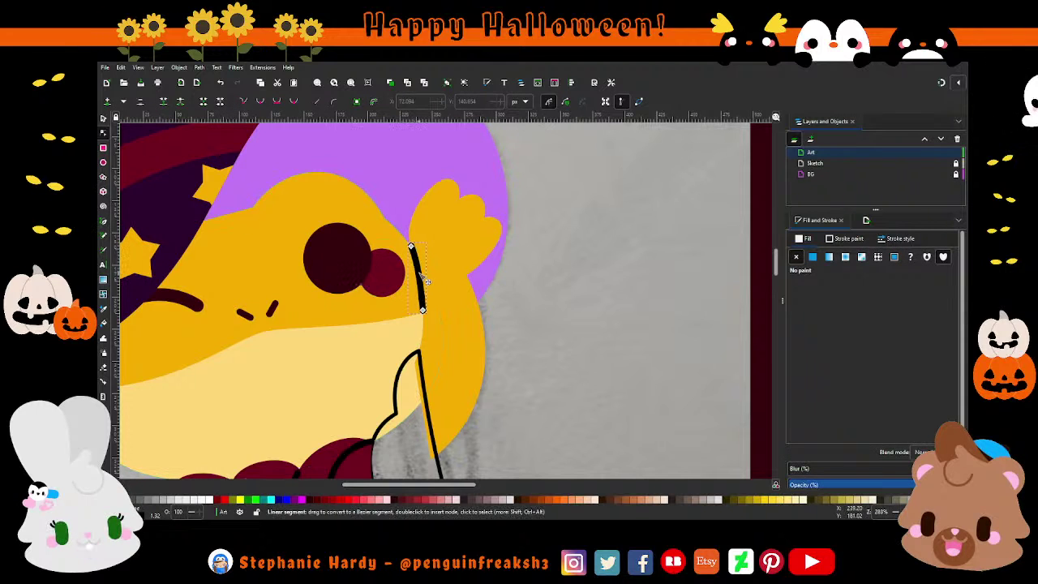
{"action": "left_click_drag", "start_coordinate": [427, 283], "coordinate": [422, 307]}
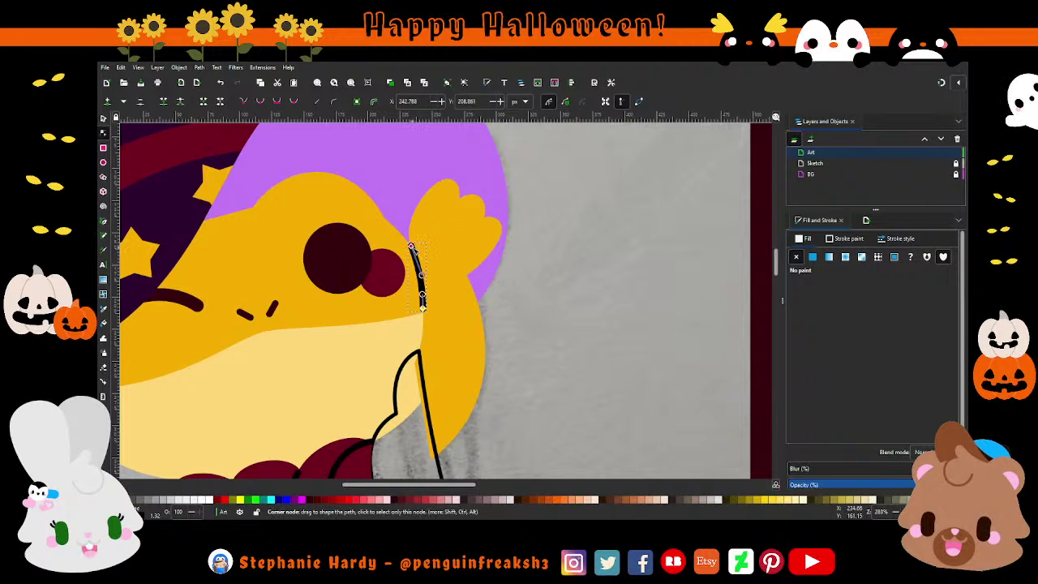
- Give the short curve a flat stroke colour and return to the Selector
{"action": "left_click", "coordinate": [411, 246]}
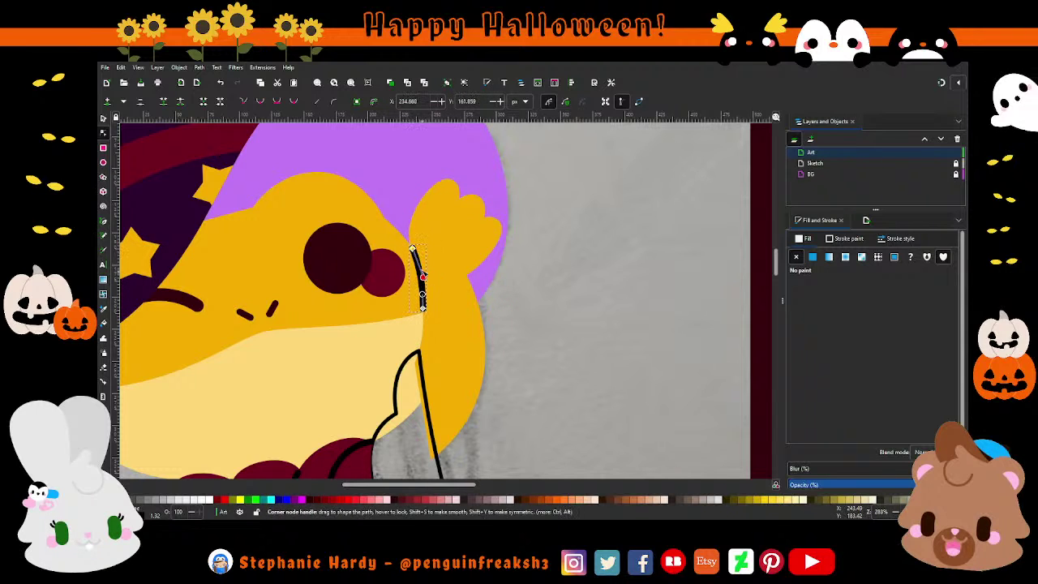
{"action": "scroll", "coordinate": [509, 260], "scroll_direction": "down", "scroll_amount": 1, "text": "ctrl"}
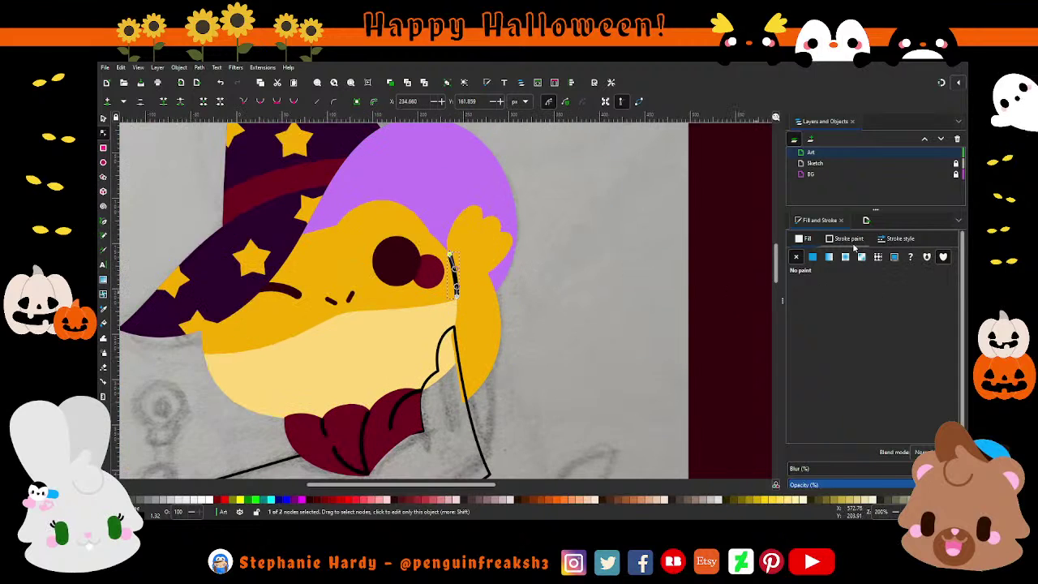
{"action": "left_click", "coordinate": [812, 256]}
{"action": "key", "text": "d"}
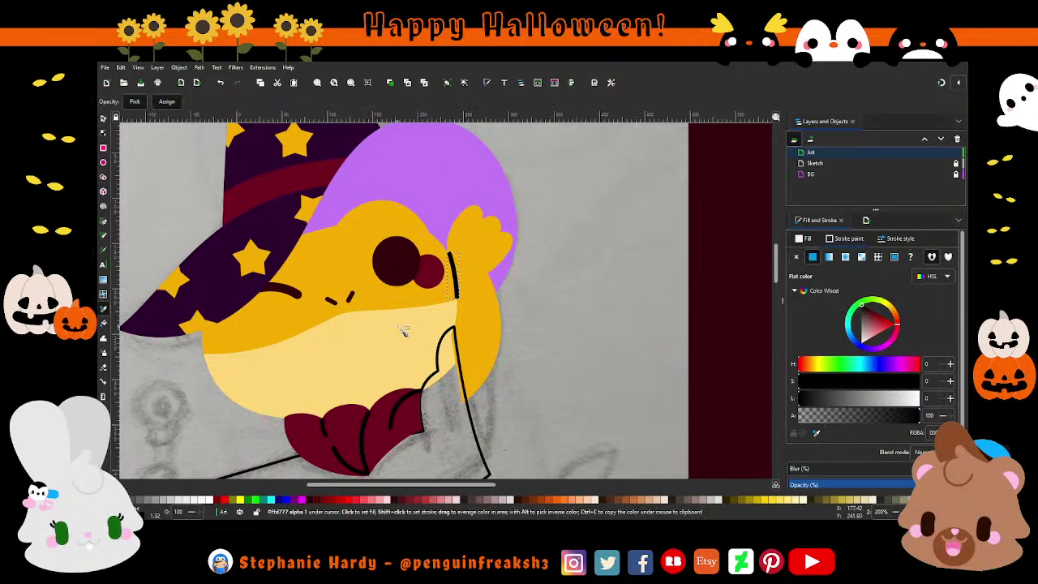
{"action": "key", "text": "n"}
{"action": "scroll", "coordinate": [520, 290], "scroll_direction": "down", "scroll_amount": 1, "text": "ctrl"}
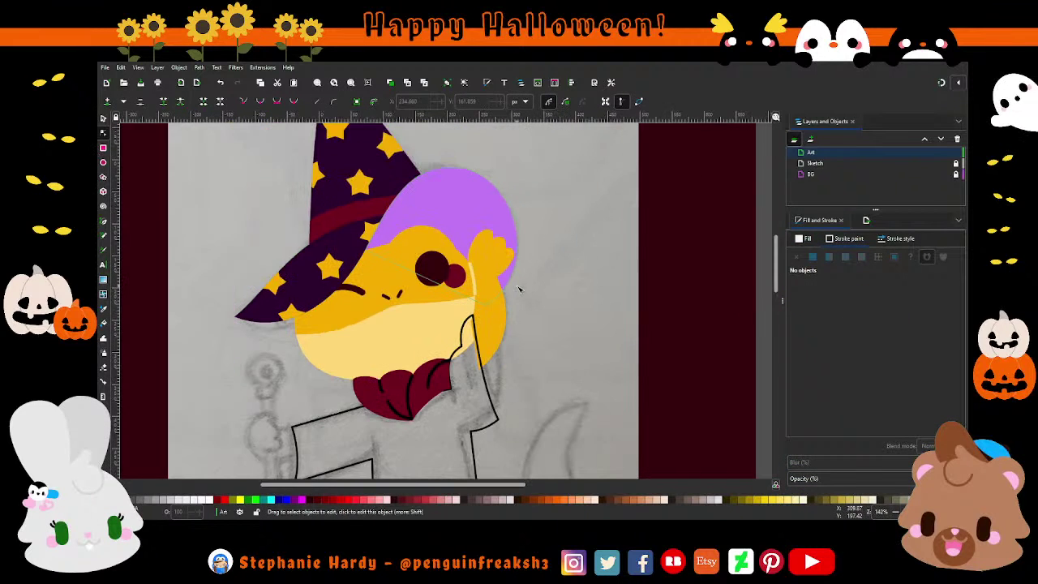
{"action": "left_click", "coordinate": [103, 118]}
{"action": "scroll", "coordinate": [531, 281], "scroll_direction": "down", "scroll_amount": 1, "text": "ctrl"}
{"action": "scroll", "coordinate": [531, 280], "scroll_direction": "down", "scroll_amount": 1, "text": "ctrl"}
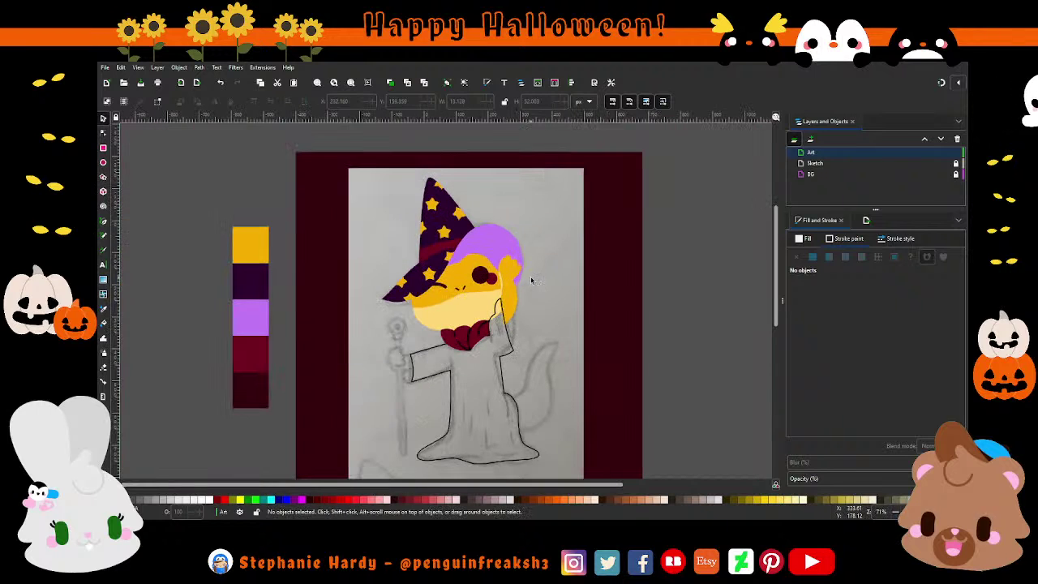
{"action": "scroll", "coordinate": [531, 280], "scroll_direction": "down", "scroll_amount": 1}
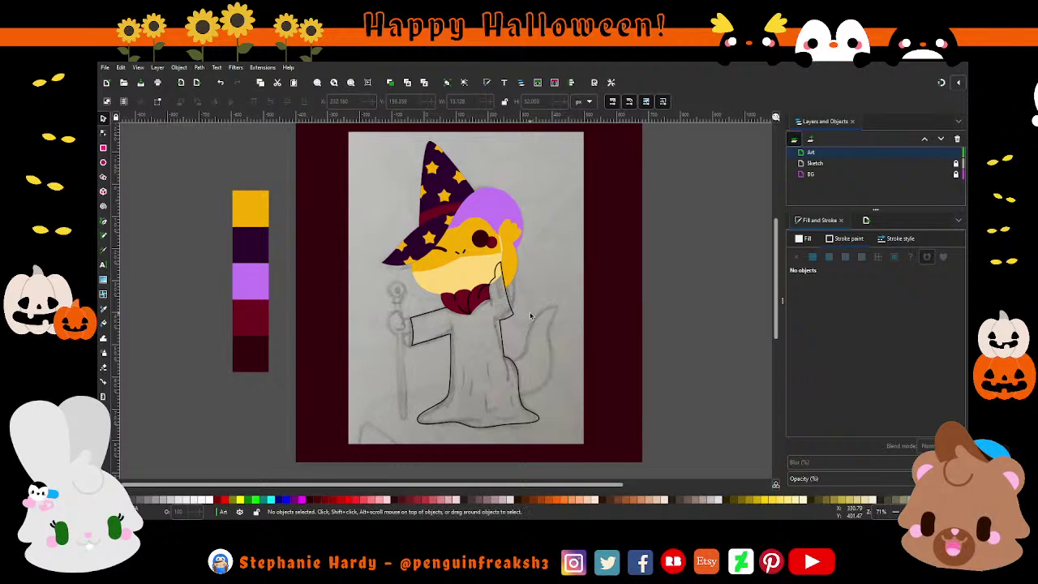
{"action": "scroll", "coordinate": [531, 316], "scroll_direction": "up", "scroll_amount": 1, "text": "ctrl"}
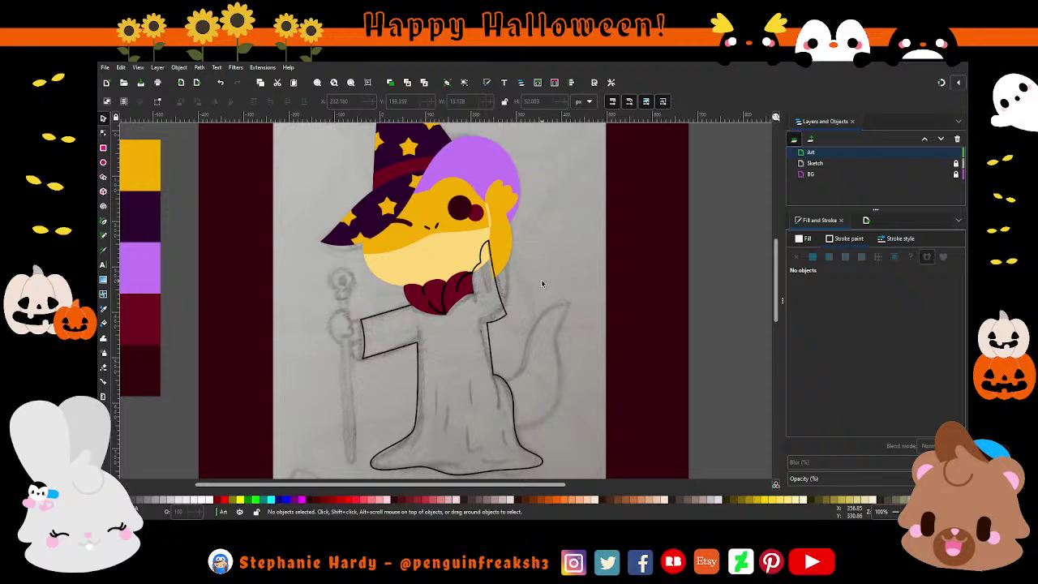
{"action": "scroll", "coordinate": [527, 280], "scroll_direction": "down", "scroll_amount": 1}
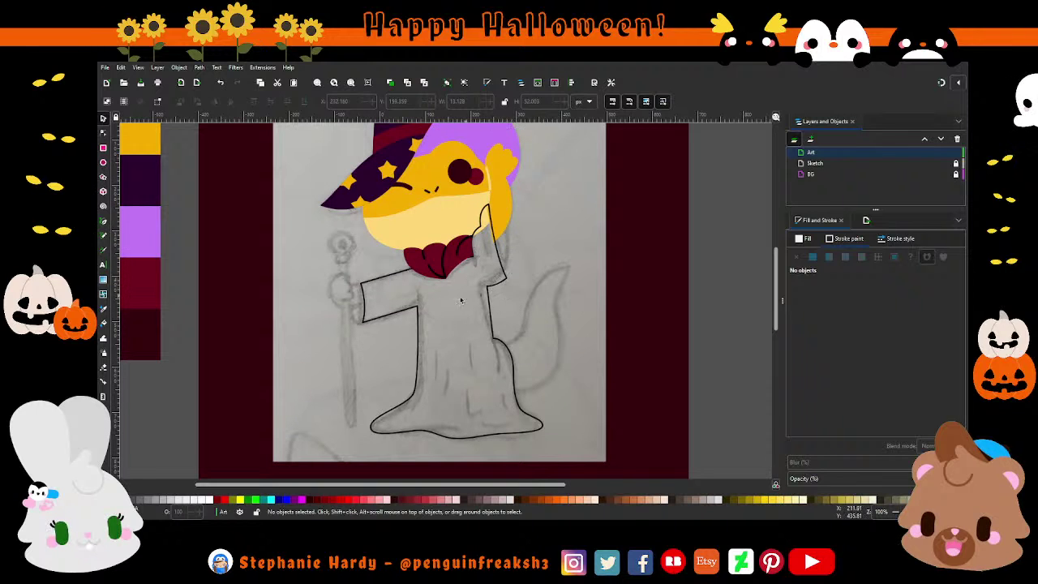
{"action": "scroll", "coordinate": [433, 316], "scroll_direction": "up", "scroll_amount": 1, "text": "ctrl"}
- Draw a closed narrow shape beside the raised arm with the Pen tool
{"action": "key", "text": "b"}
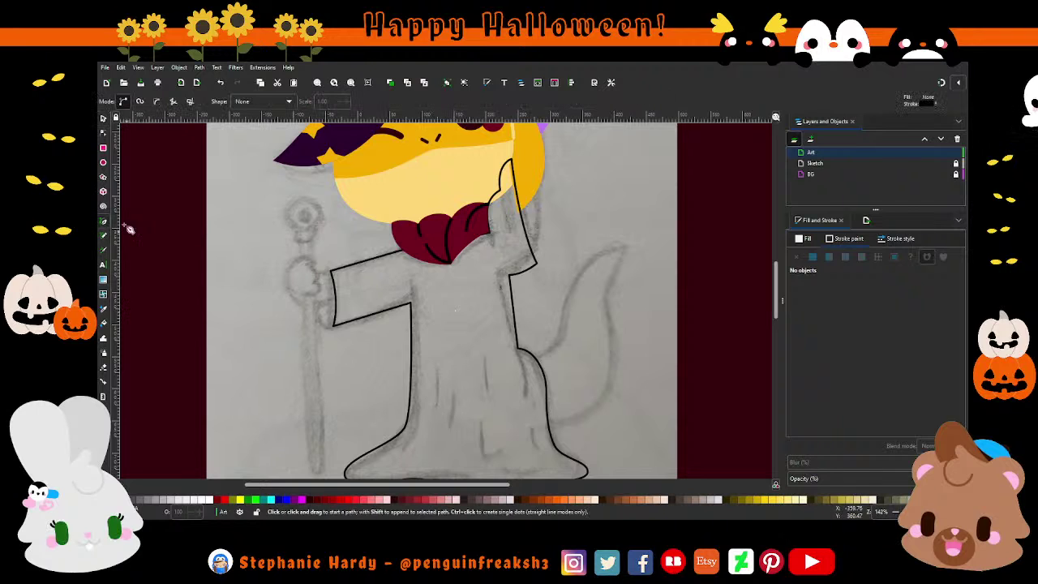
{"action": "scroll", "coordinate": [549, 270], "scroll_direction": "up", "scroll_amount": 1}
{"action": "scroll", "coordinate": [556, 271], "scroll_direction": "up", "scroll_amount": 1}
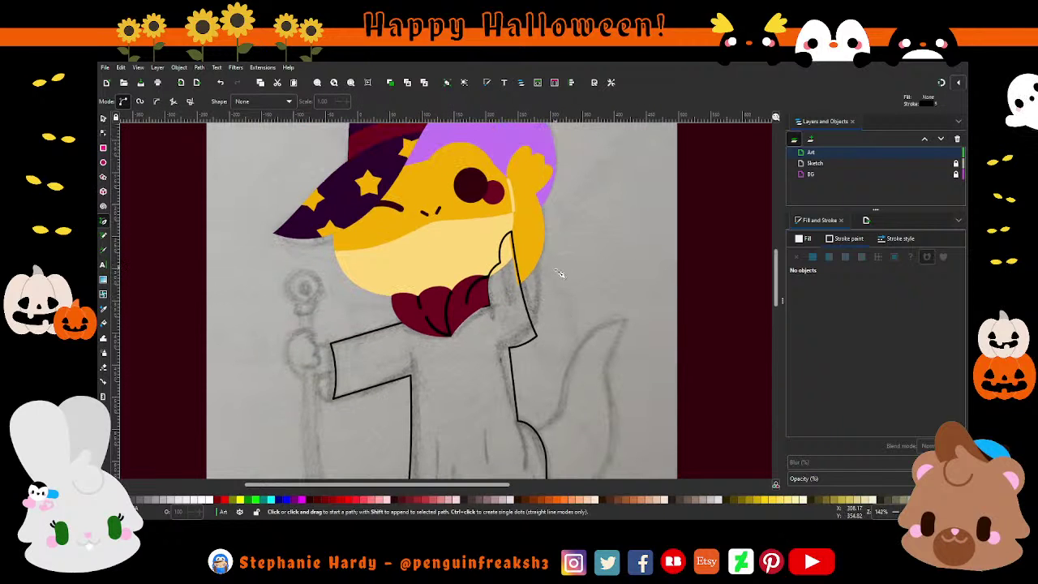
{"action": "left_click", "coordinate": [536, 334]}
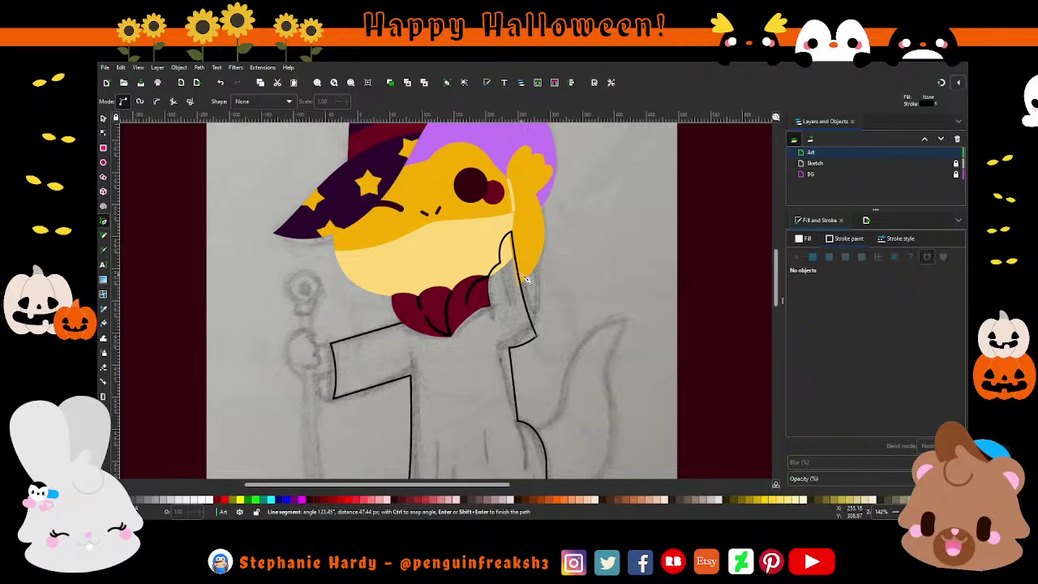
{"action": "left_click", "coordinate": [525, 277]}
{"action": "left_click", "coordinate": [537, 249]}
{"action": "left_click", "coordinate": [536, 334]}
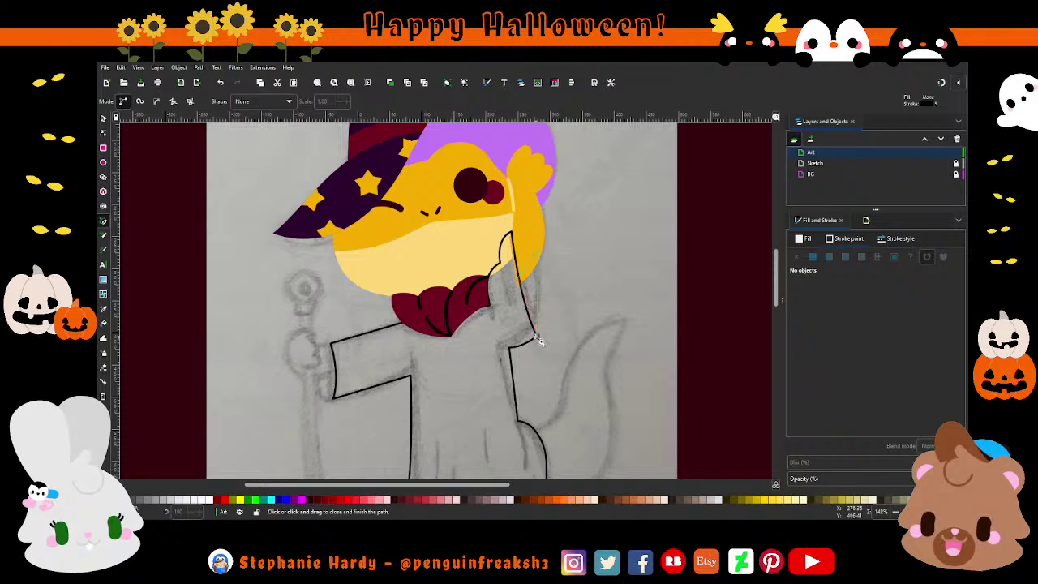
- Bend the shape's right edge into a smooth curve, then deselect it
{"action": "left_click", "coordinate": [103, 132]}
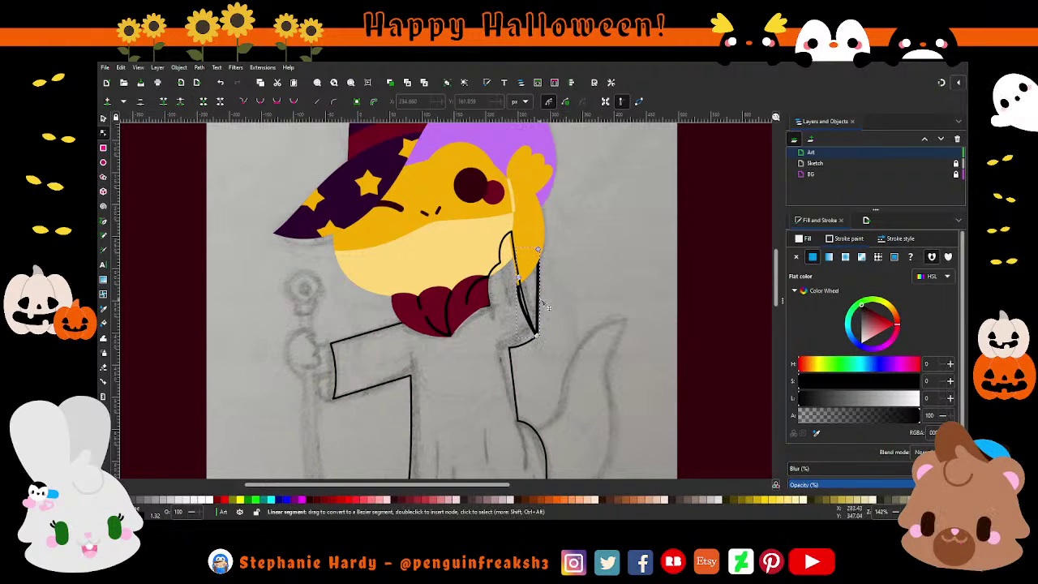
{"action": "left_click_drag", "start_coordinate": [548, 304], "coordinate": [545, 301]}
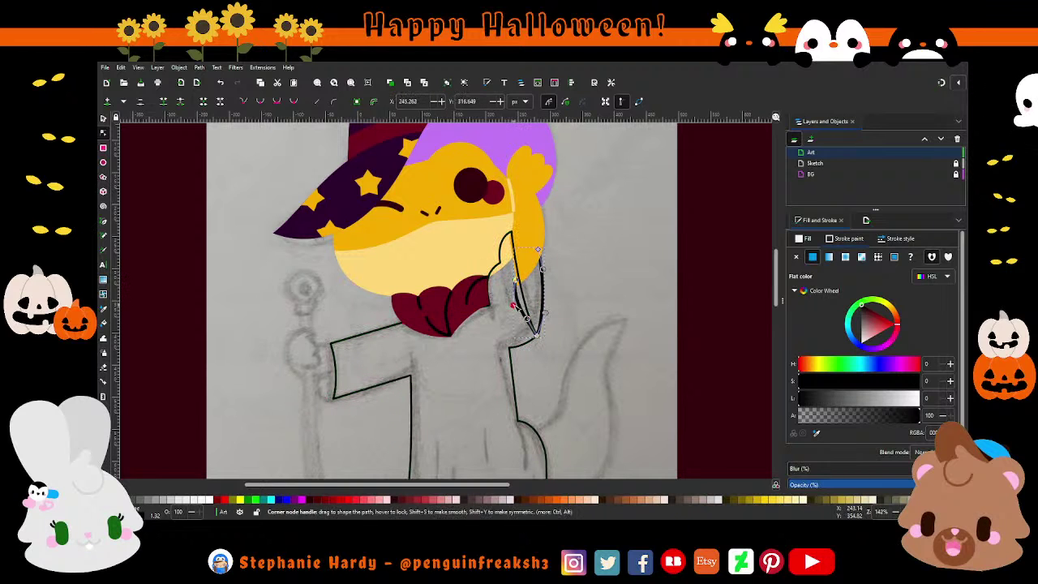
{"action": "left_click_drag", "start_coordinate": [509, 310], "coordinate": [517, 299]}
{"action": "key", "text": "s"}
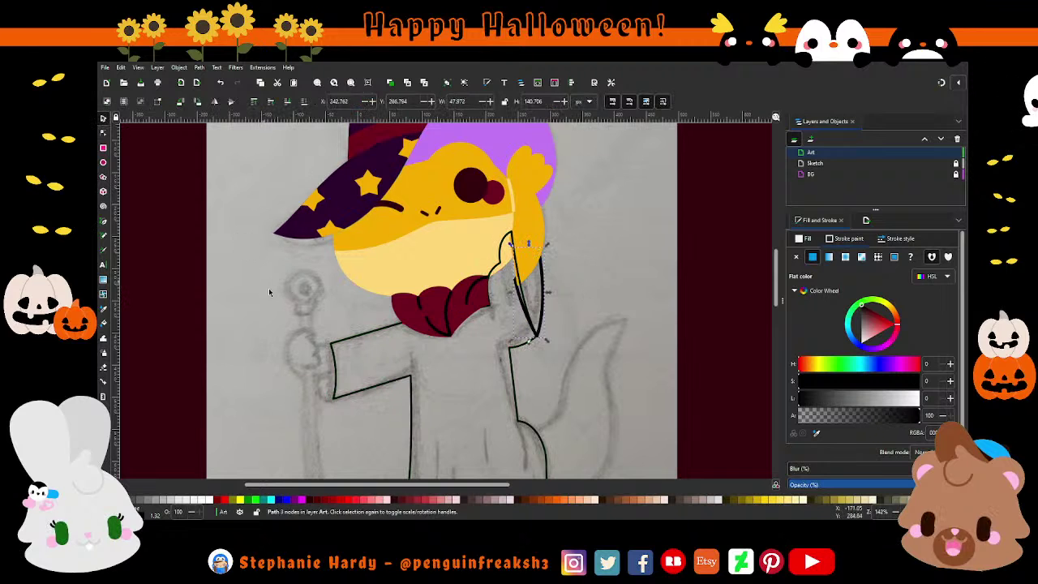
{"action": "key", "text": "Escape"}
{"action": "scroll", "coordinate": [481, 320], "scroll_direction": "down", "scroll_amount": 1, "text": "ctrl"}
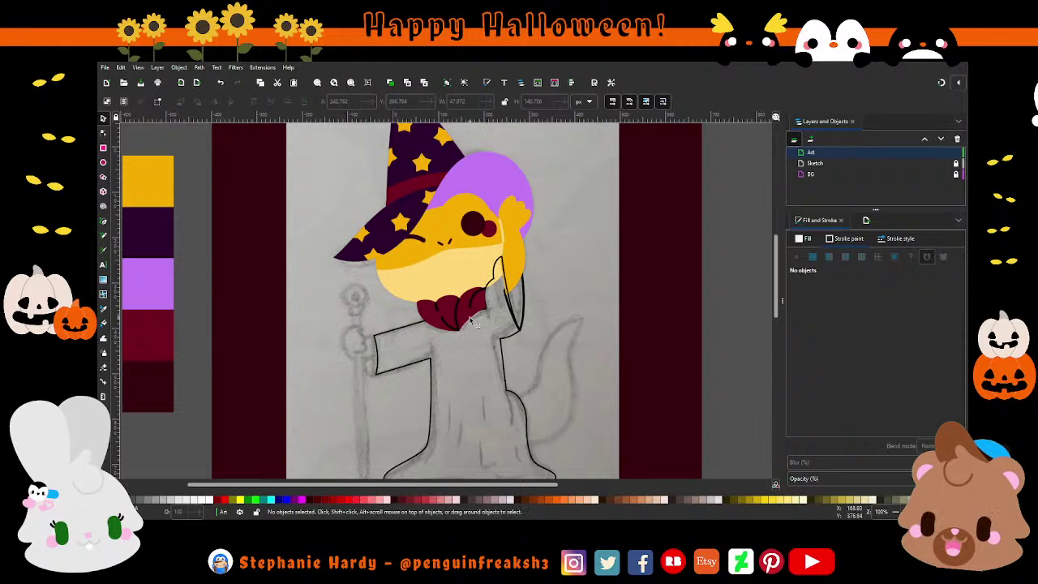
{"action": "scroll", "coordinate": [477, 323], "scroll_direction": "down", "scroll_amount": 1}
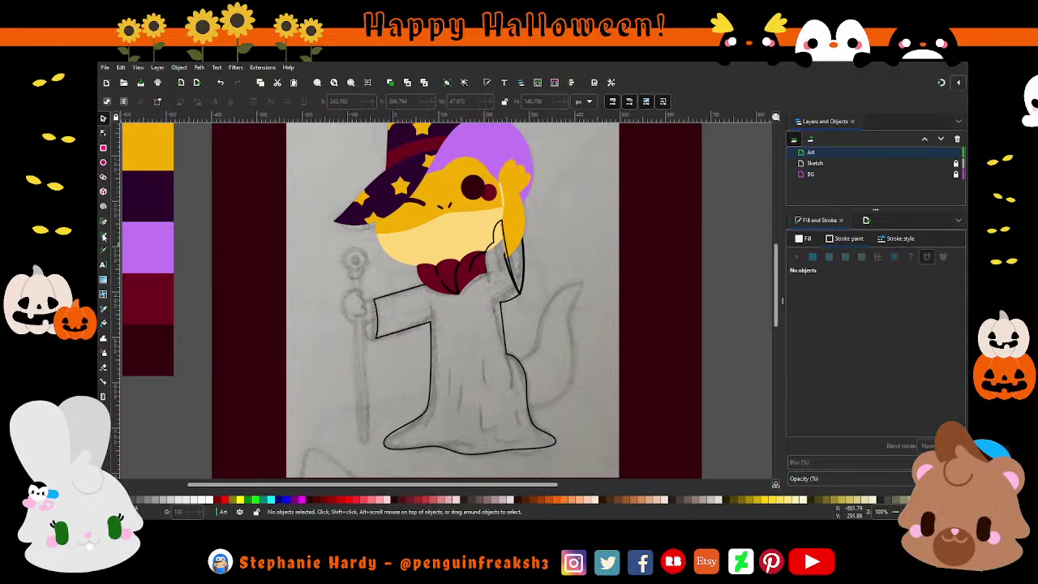
- Draw short crease strokes near the collar, on the arm and on the sleeve
{"action": "left_click", "coordinate": [103, 236]}
{"action": "scroll", "coordinate": [517, 268], "scroll_direction": "up", "scroll_amount": 2}
{"action": "scroll", "coordinate": [509, 372], "scroll_direction": "up", "scroll_amount": 1, "text": "ctrl"}
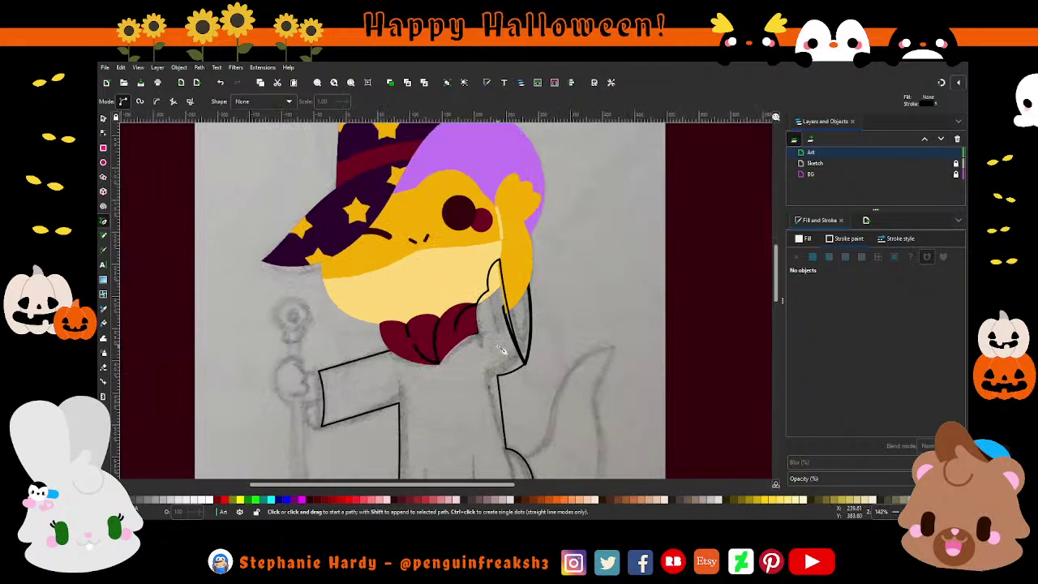
{"action": "left_click", "coordinate": [495, 299]}
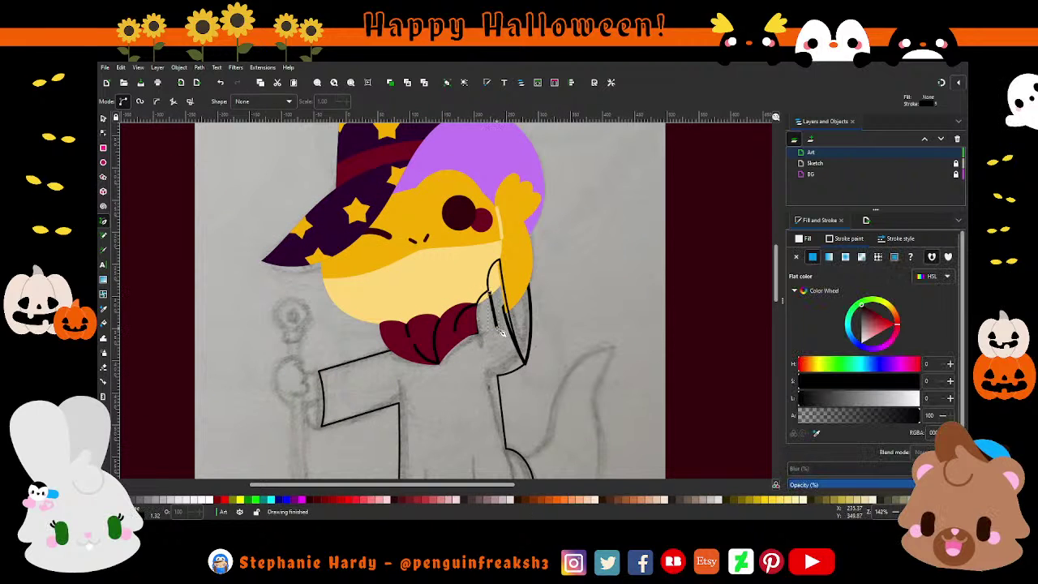
{"action": "scroll", "coordinate": [560, 314], "scroll_direction": "down", "scroll_amount": 1}
{"action": "scroll", "coordinate": [558, 314], "scroll_direction": "down", "scroll_amount": 1}
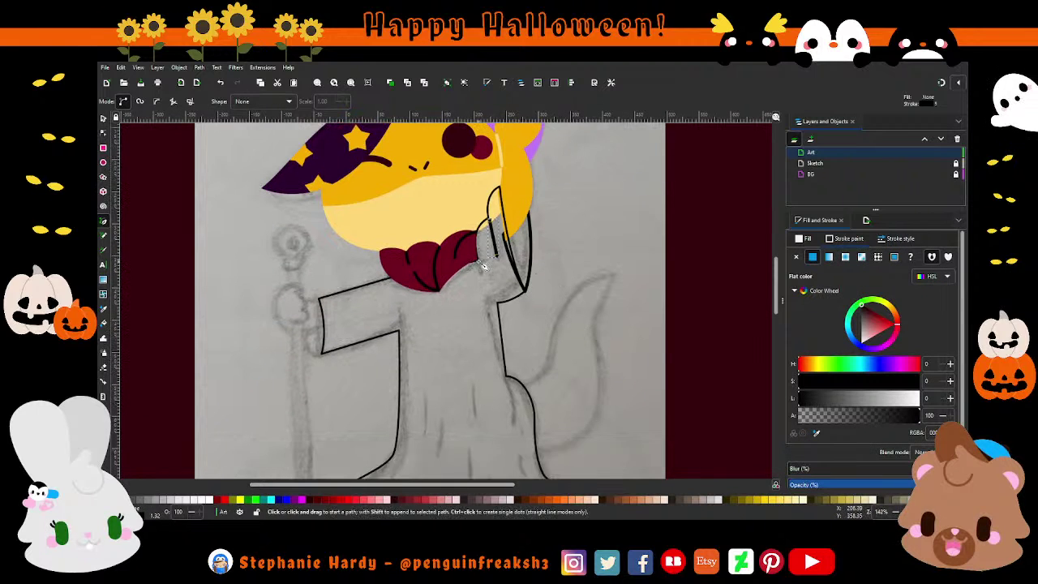
{"action": "left_click", "coordinate": [483, 266]}
{"action": "double_click", "coordinate": [485, 277]}
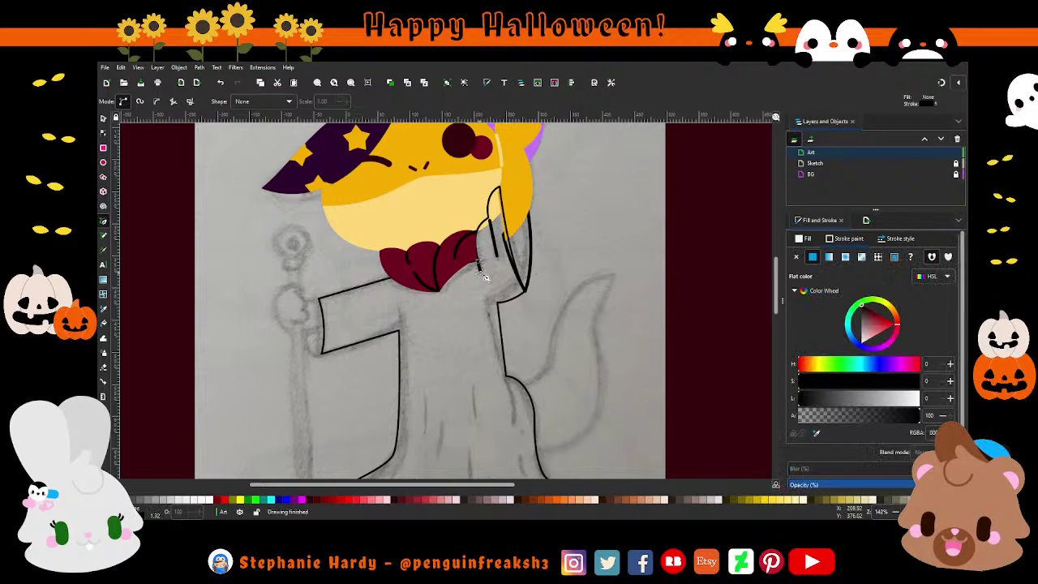
{"action": "left_click", "coordinate": [400, 331]}
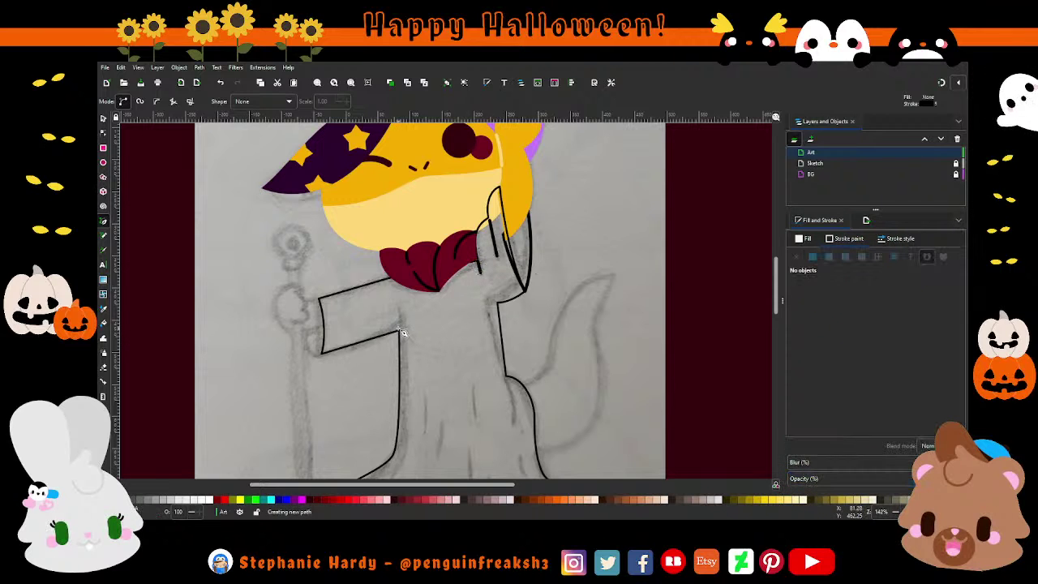
{"action": "double_click", "coordinate": [400, 316]}
- Add vertical fold strokes down the robe body and a short stroke near the hem
{"action": "scroll", "coordinate": [481, 357], "scroll_direction": "down", "scroll_amount": 1}
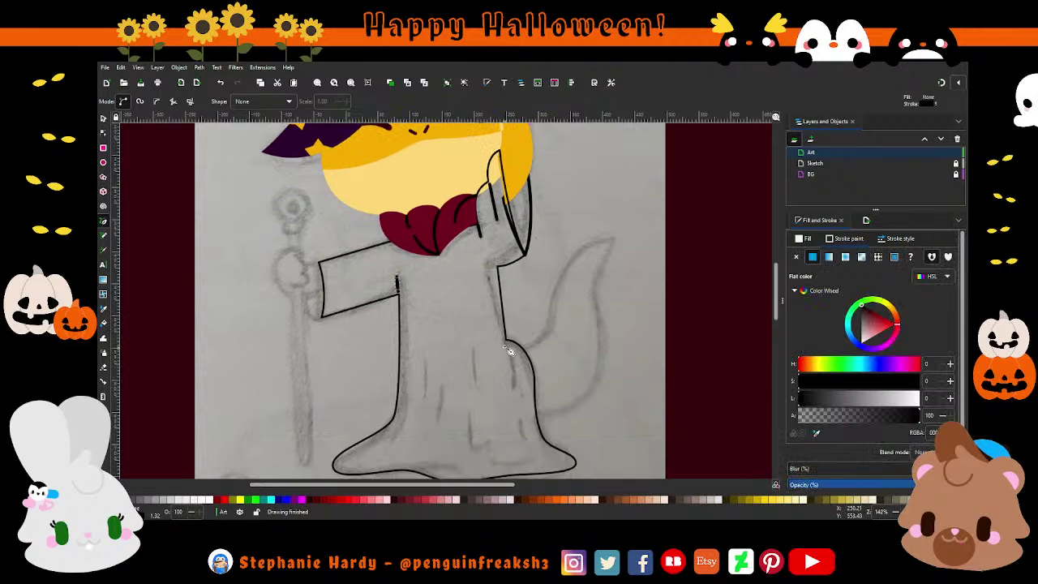
{"action": "left_click", "coordinate": [511, 346]}
{"action": "double_click", "coordinate": [520, 392]}
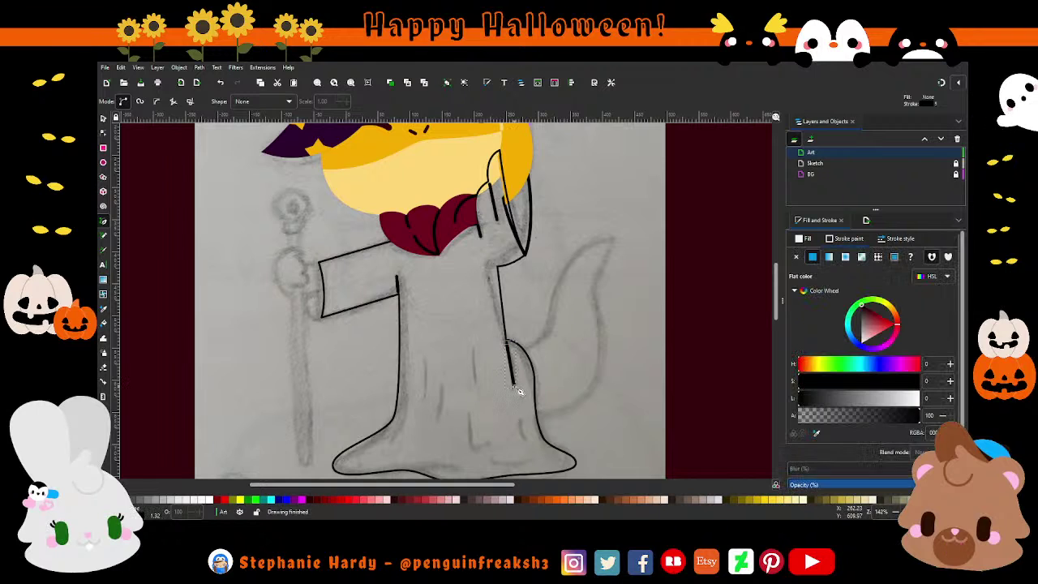
{"action": "left_click", "coordinate": [471, 351]}
{"action": "double_click", "coordinate": [473, 379]}
{"action": "left_click", "coordinate": [424, 367]}
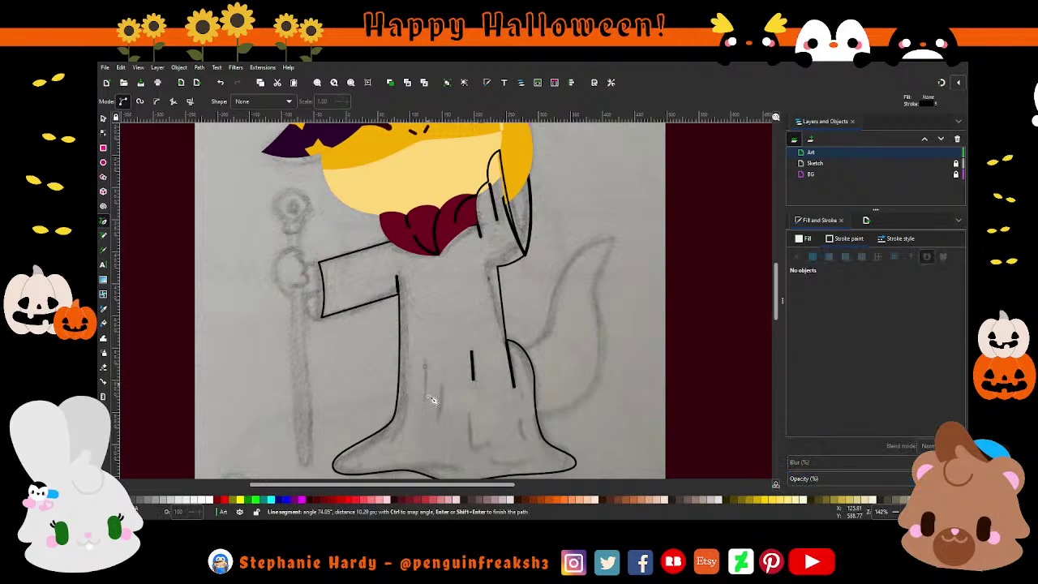
{"action": "double_click", "coordinate": [425, 397]}
{"action": "left_click", "coordinate": [396, 414]}
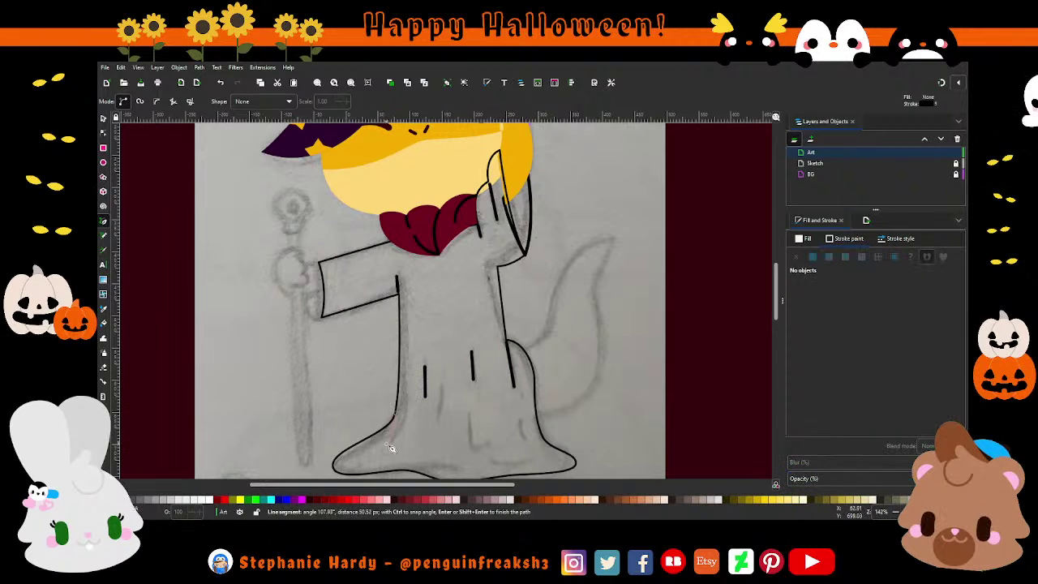
{"action": "double_click", "coordinate": [386, 442]}
{"action": "left_click", "coordinate": [441, 386]}
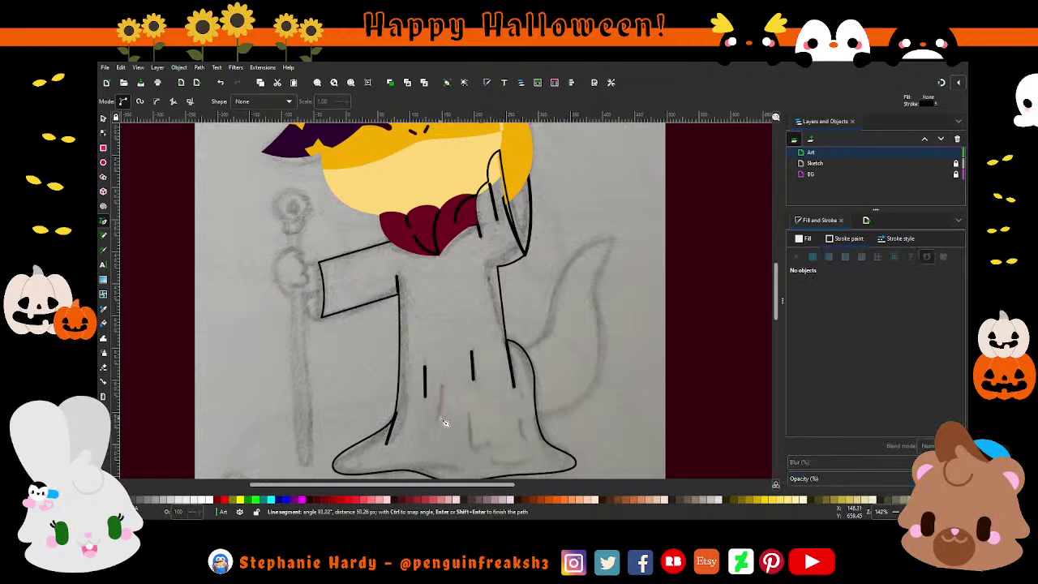
{"action": "double_click", "coordinate": [441, 419]}
- Draw a diagonal fold, short strokes and horizontal dashes along the robe's hem
{"action": "left_click", "coordinate": [467, 418]}
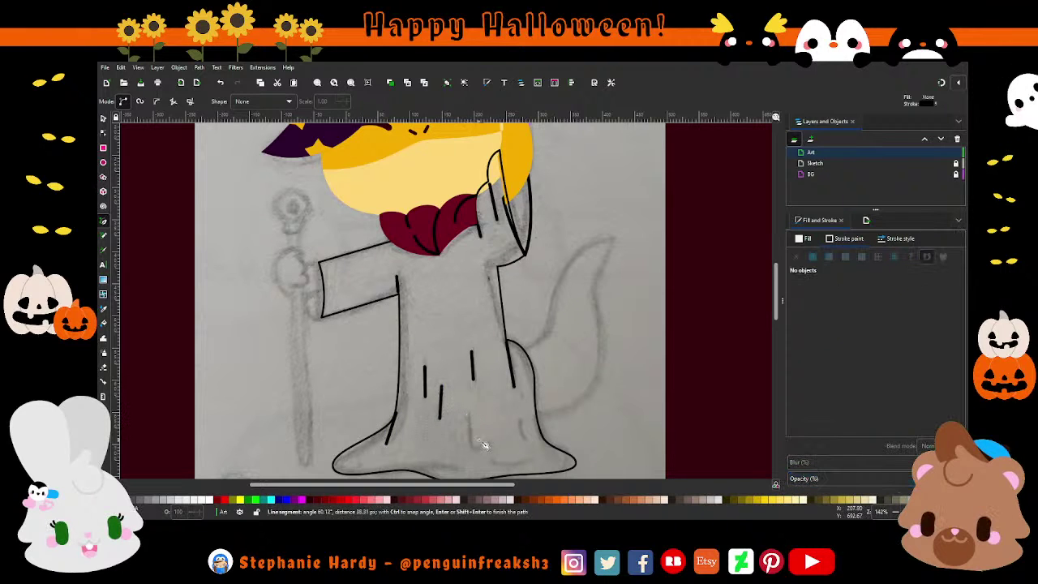
{"action": "double_click", "coordinate": [485, 447]}
{"action": "left_click", "coordinate": [536, 463]}
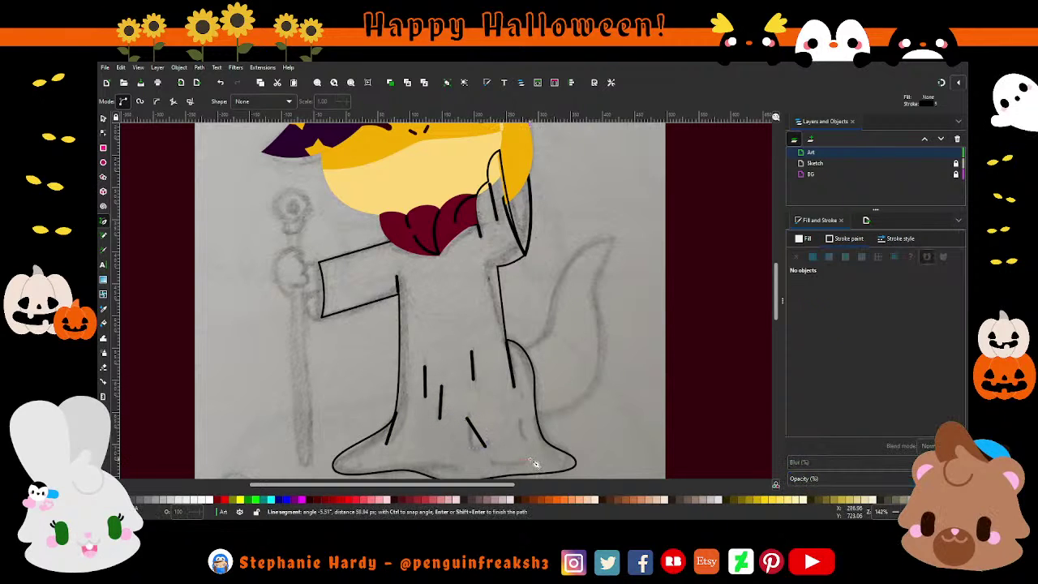
{"action": "double_click", "coordinate": [491, 464]}
{"action": "left_click", "coordinate": [523, 418]}
{"action": "double_click", "coordinate": [524, 439]}
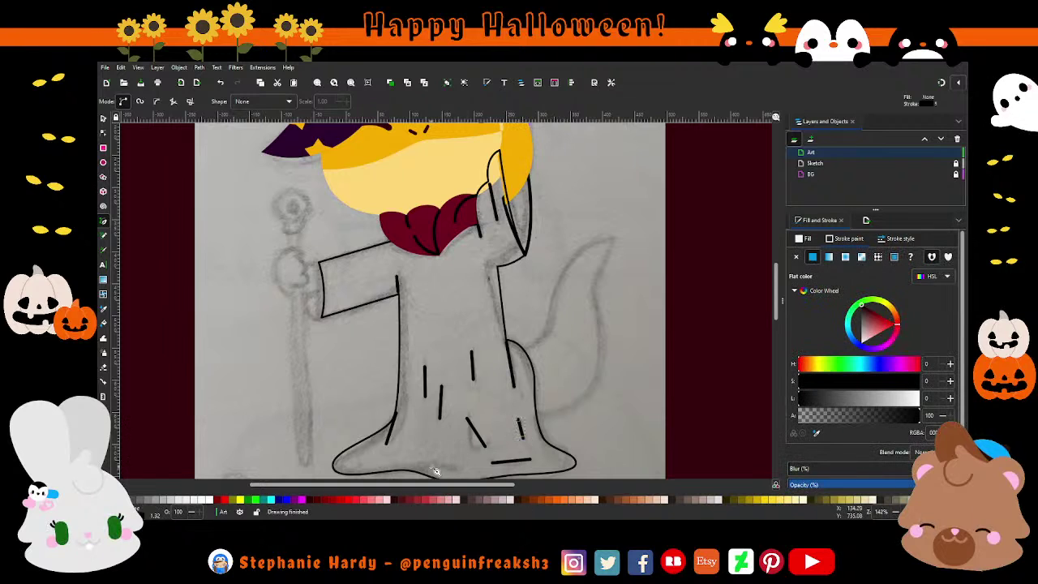
{"action": "left_click", "coordinate": [419, 472]}
{"action": "double_click", "coordinate": [455, 470]}
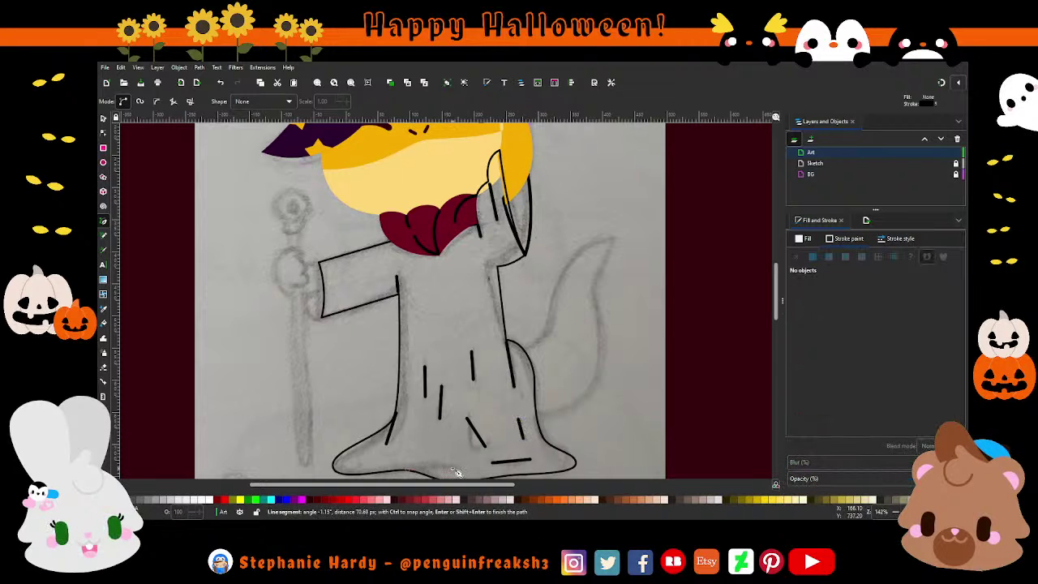
- Drag the nodes of the two short strokes below the collar to straighten and bend them
{"action": "left_click", "coordinate": [103, 133]}
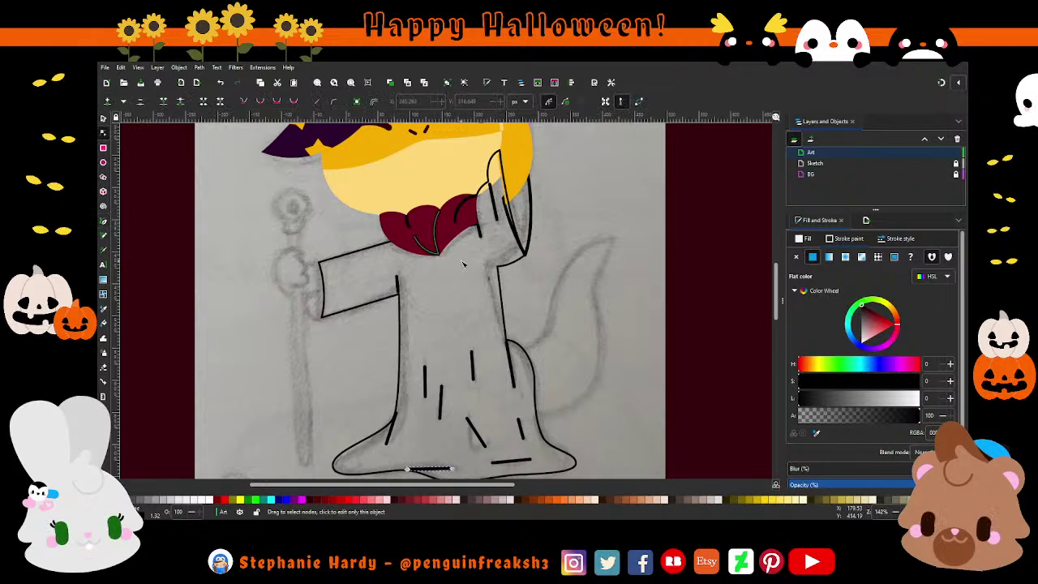
{"action": "scroll", "coordinate": [487, 221], "scroll_direction": "up", "scroll_amount": 2}
{"action": "scroll", "coordinate": [488, 222], "scroll_direction": "up", "scroll_amount": 1}
{"action": "scroll", "coordinate": [487, 222], "scroll_direction": "up", "scroll_amount": 1}
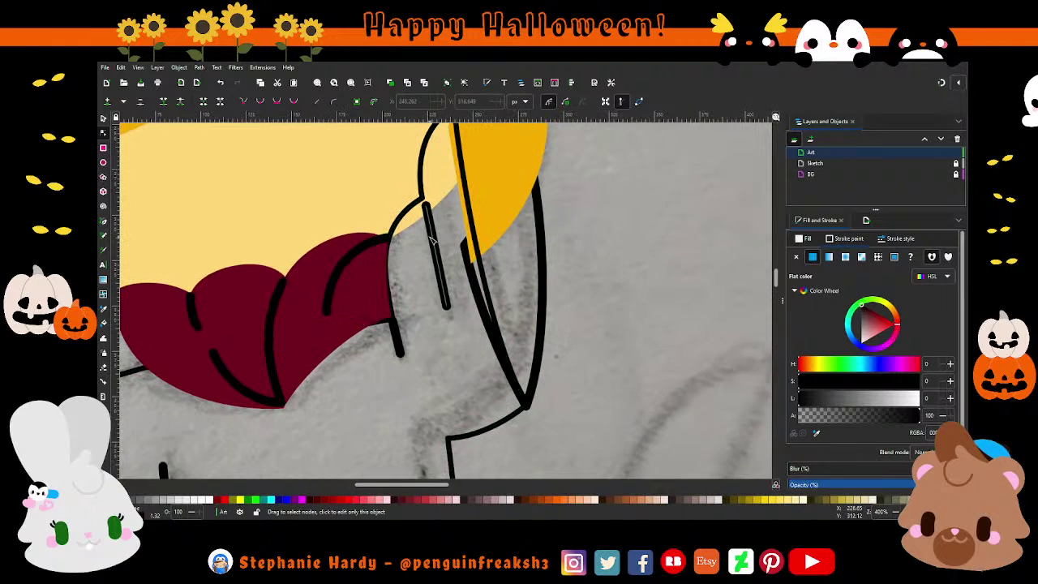
{"action": "left_click", "coordinate": [445, 294]}
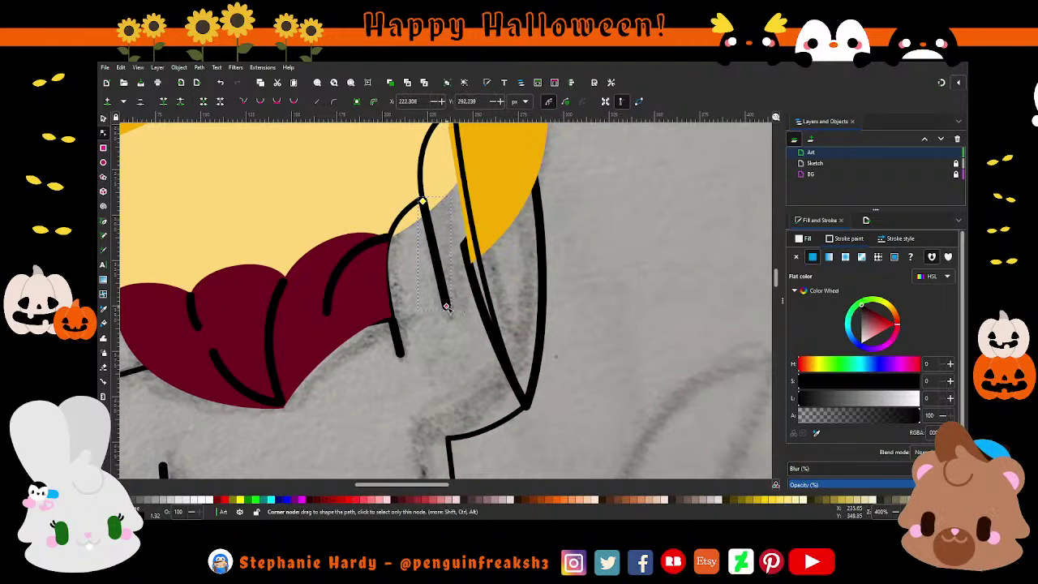
{"action": "left_click_drag", "start_coordinate": [445, 305], "coordinate": [431, 311]}
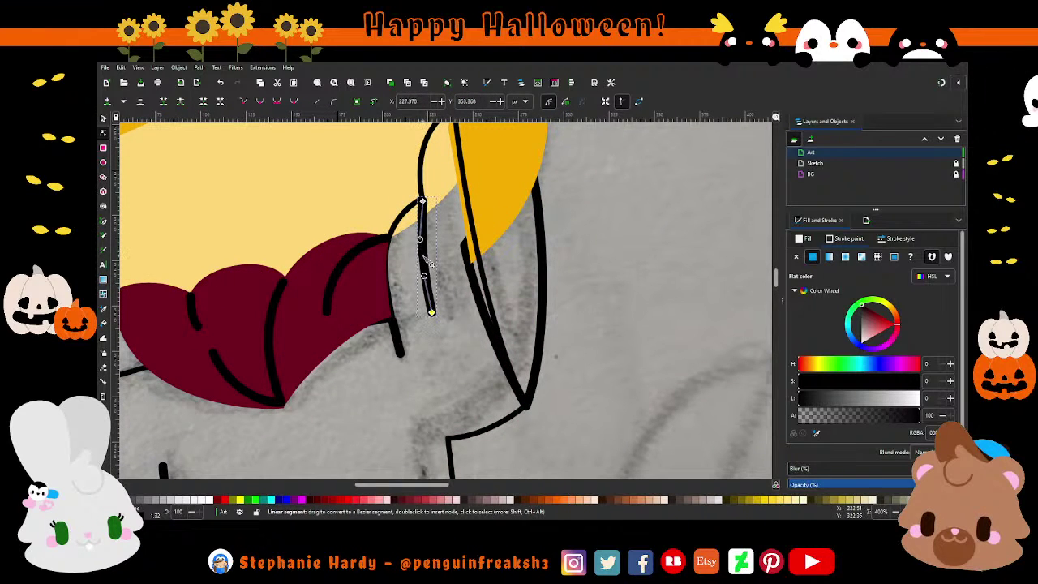
{"action": "left_click_drag", "start_coordinate": [427, 258], "coordinate": [436, 240]}
{"action": "scroll", "coordinate": [436, 241], "scroll_direction": "up", "scroll_amount": 2}
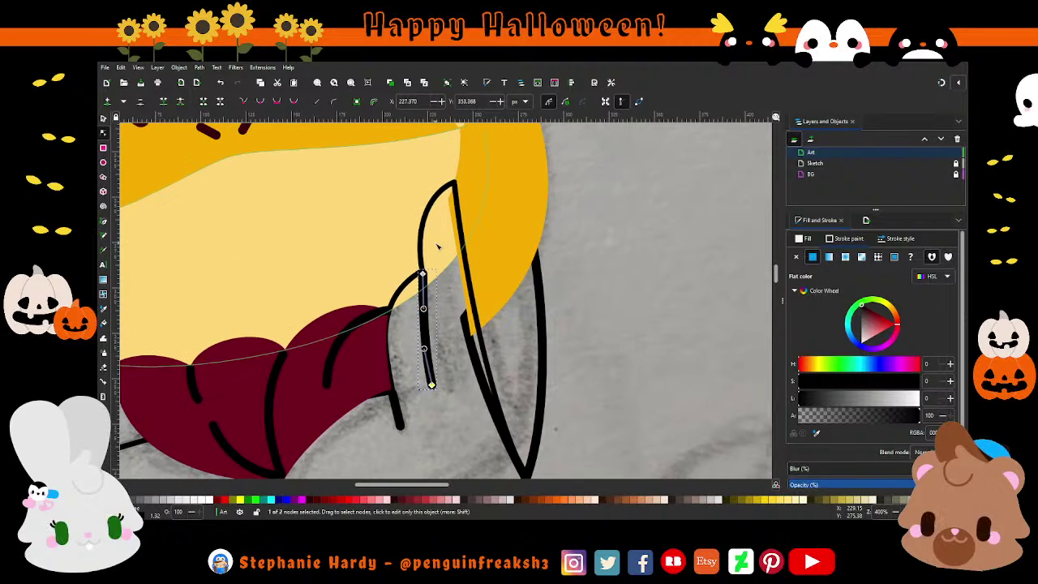
{"action": "left_click_drag", "start_coordinate": [432, 384], "coordinate": [439, 385]}
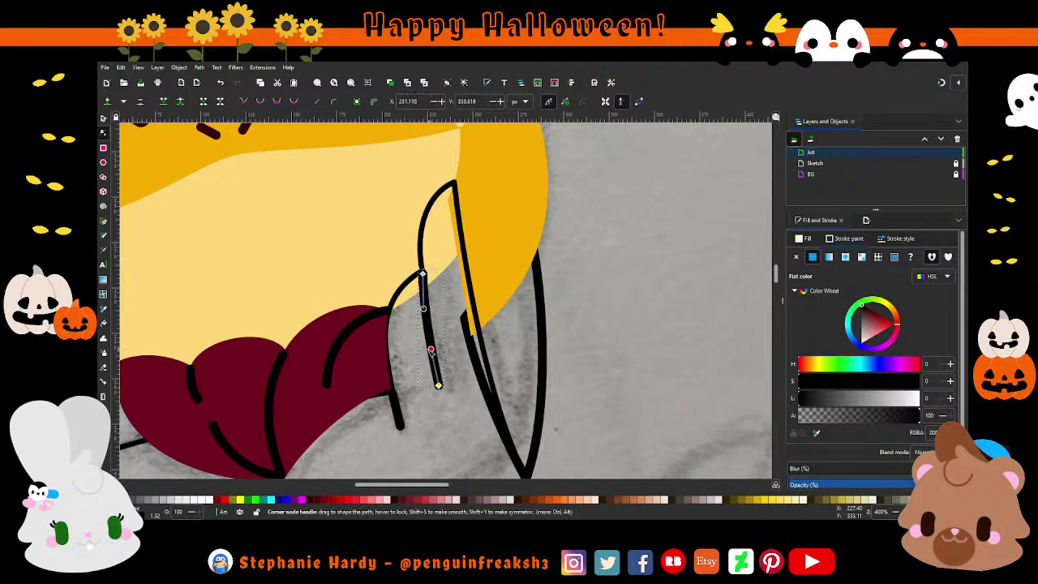
{"action": "scroll", "coordinate": [397, 383], "scroll_direction": "down", "scroll_amount": 1}
{"action": "left_click", "coordinate": [398, 385]}
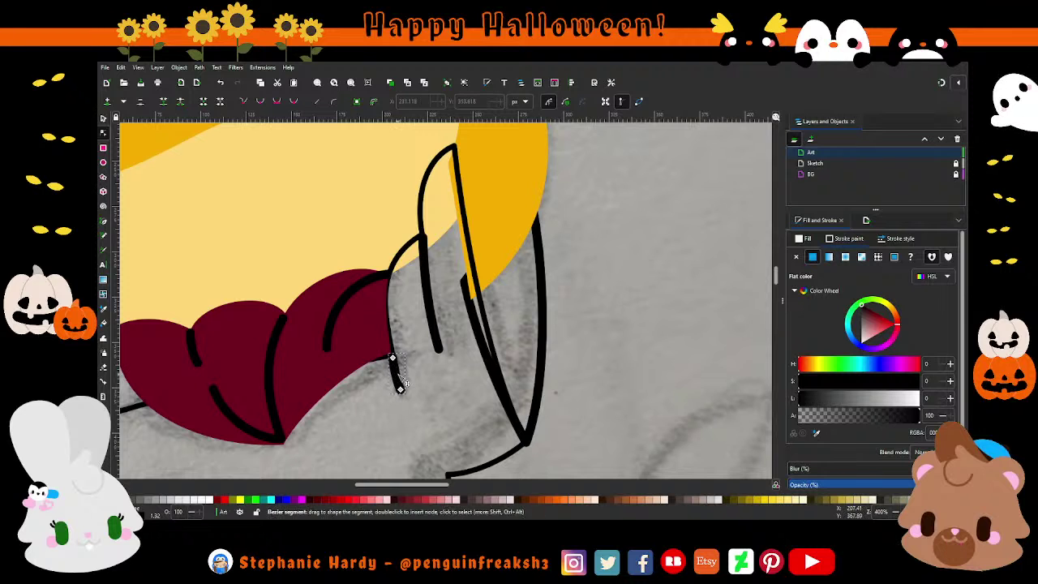
{"action": "scroll", "coordinate": [456, 376], "scroll_direction": "down", "scroll_amount": 2}
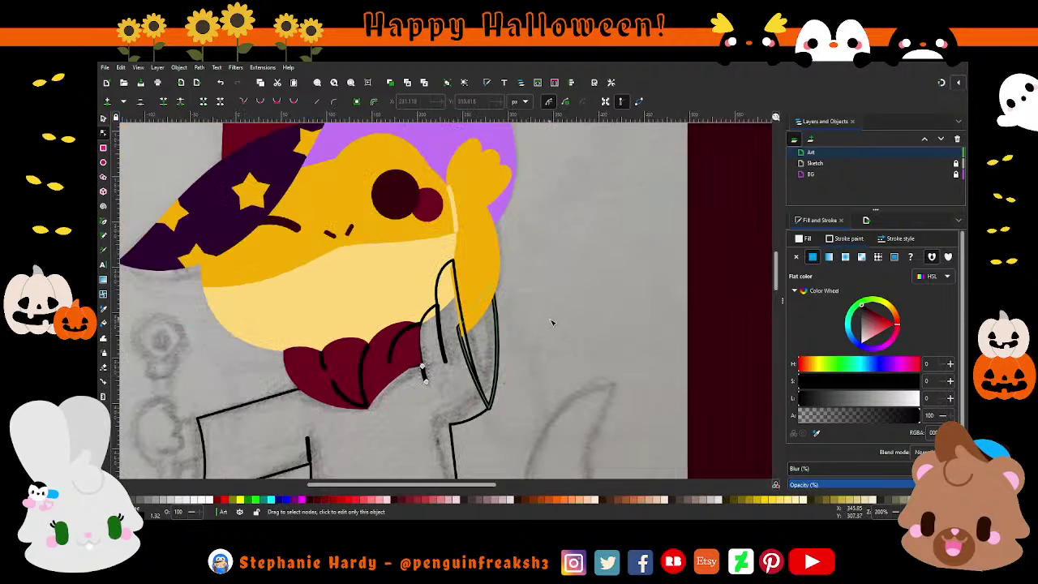
- Curve the lower-left fold stroke, the right-side fold and the small stroke near the right hem
{"action": "scroll", "coordinate": [551, 318], "scroll_direction": "down", "scroll_amount": 1}
{"action": "scroll", "coordinate": [551, 318], "scroll_direction": "down", "scroll_amount": 2}
{"action": "scroll", "coordinate": [551, 318], "scroll_direction": "down", "scroll_amount": 2}
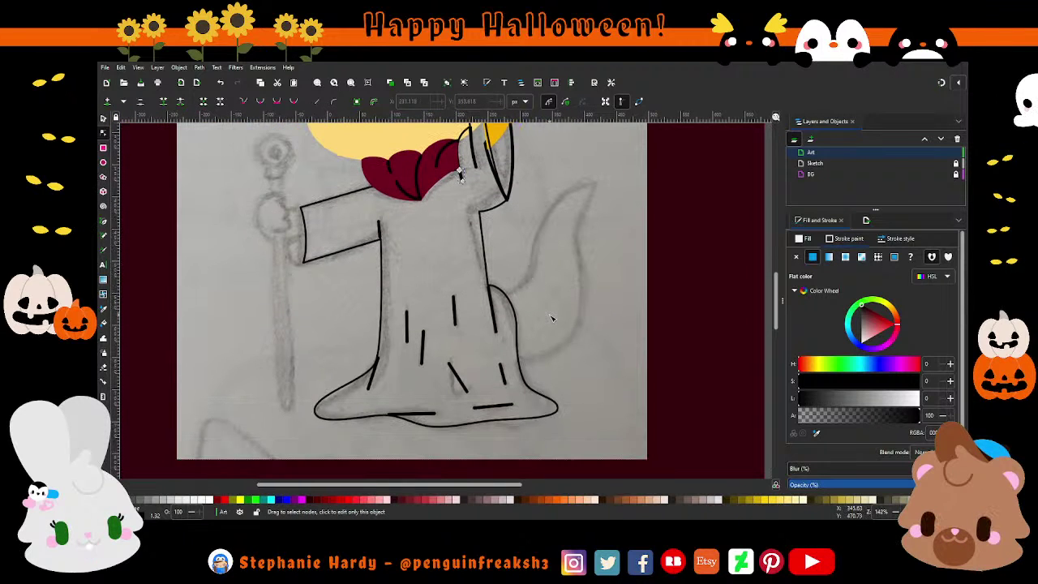
{"action": "scroll", "coordinate": [347, 377], "scroll_direction": "up", "scroll_amount": 2}
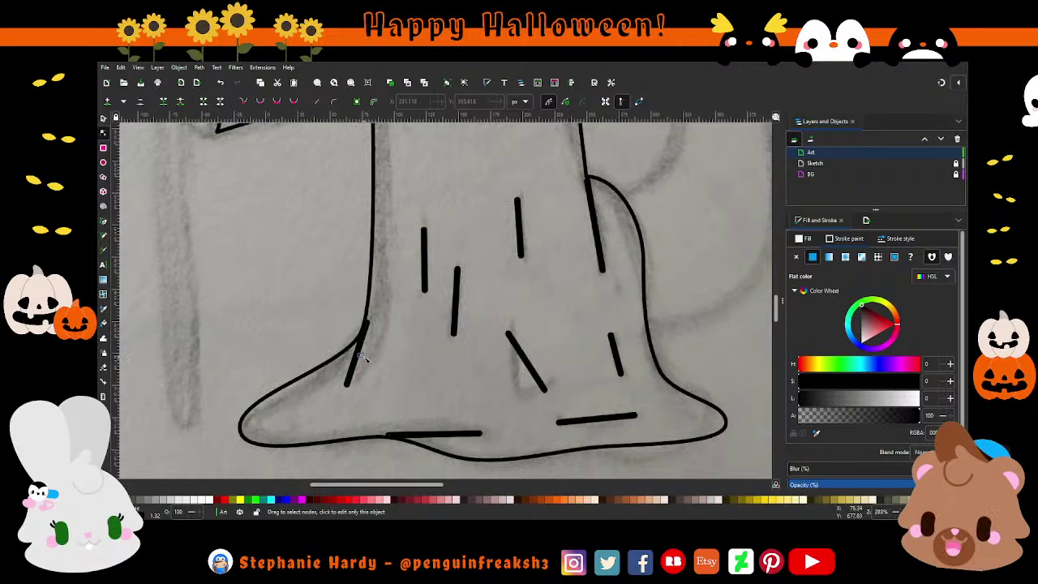
{"action": "left_click", "coordinate": [363, 358]}
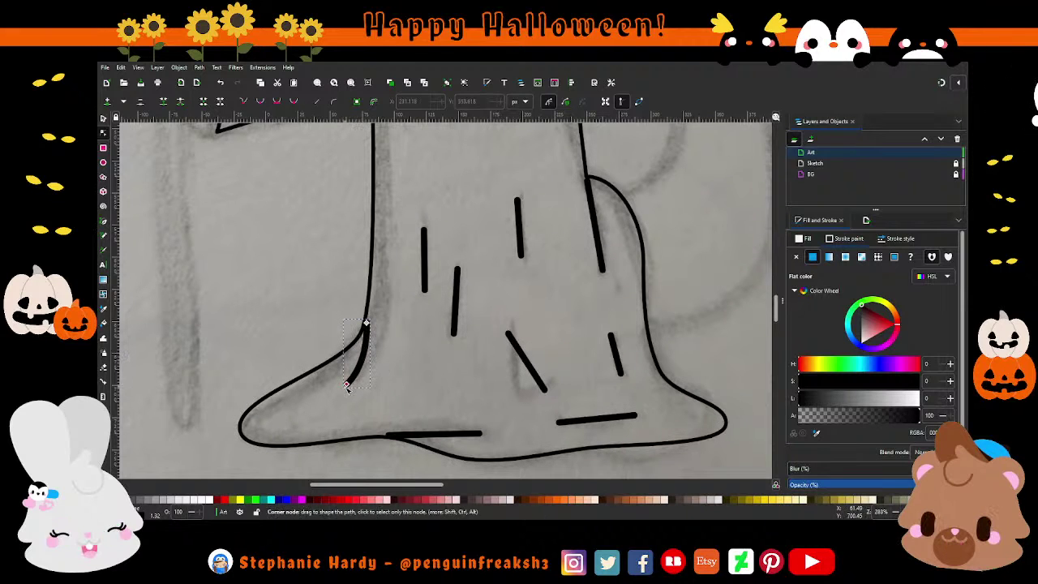
{"action": "mouse_move", "coordinate": [347, 384]}
{"action": "left_mouse_down"}
{"action": "mouse_move", "coordinate": [339, 387]}
{"action": "mouse_move", "coordinate": [367, 349]}
{"action": "mouse_move", "coordinate": [371, 365]}
{"action": "left_mouse_up"}
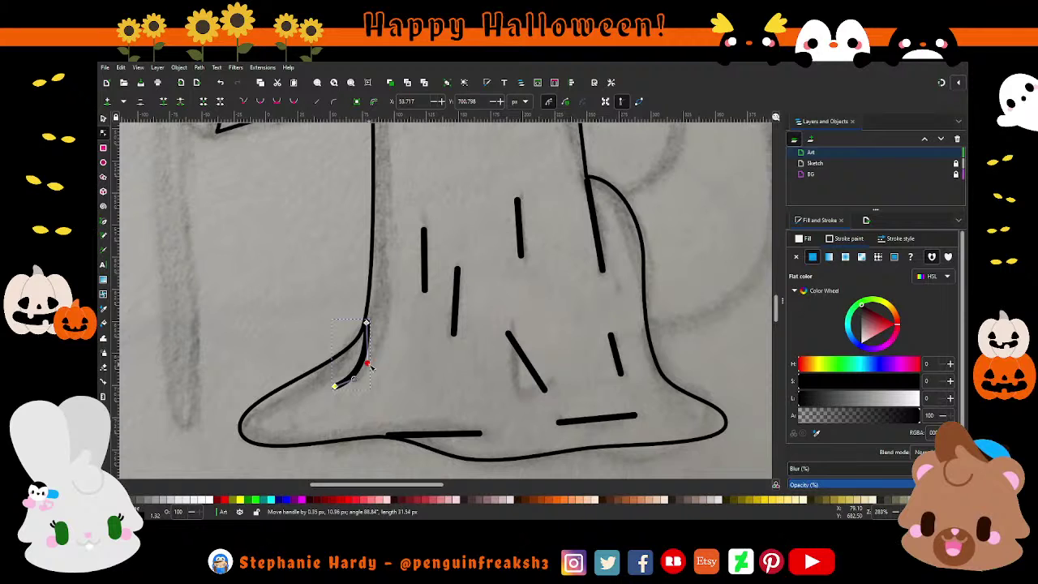
{"action": "left_click", "coordinate": [599, 228]}
{"action": "left_click_drag", "start_coordinate": [587, 180], "coordinate": [588, 187]}
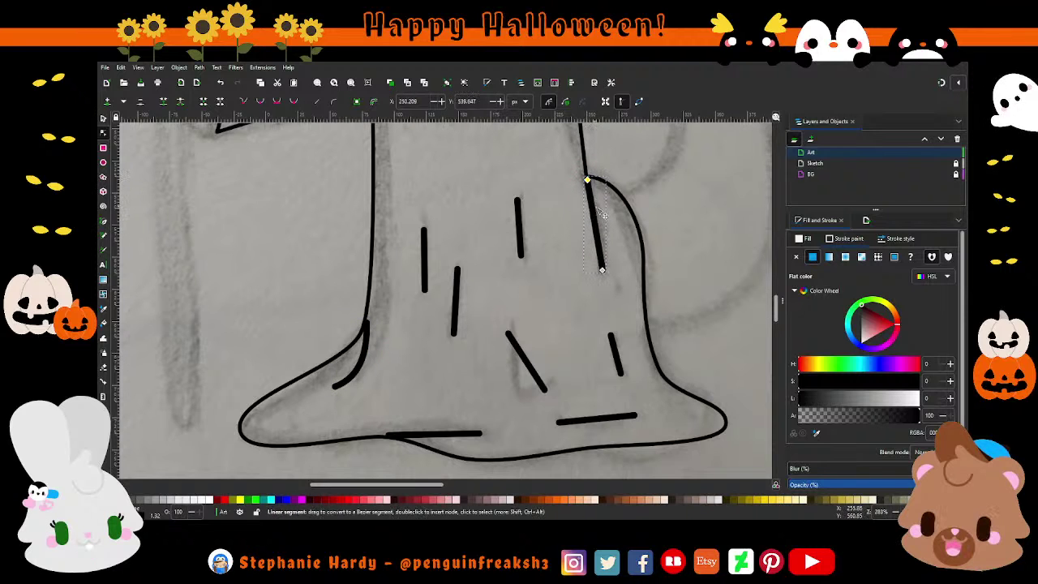
{"action": "left_click_drag", "start_coordinate": [604, 215], "coordinate": [600, 242]}
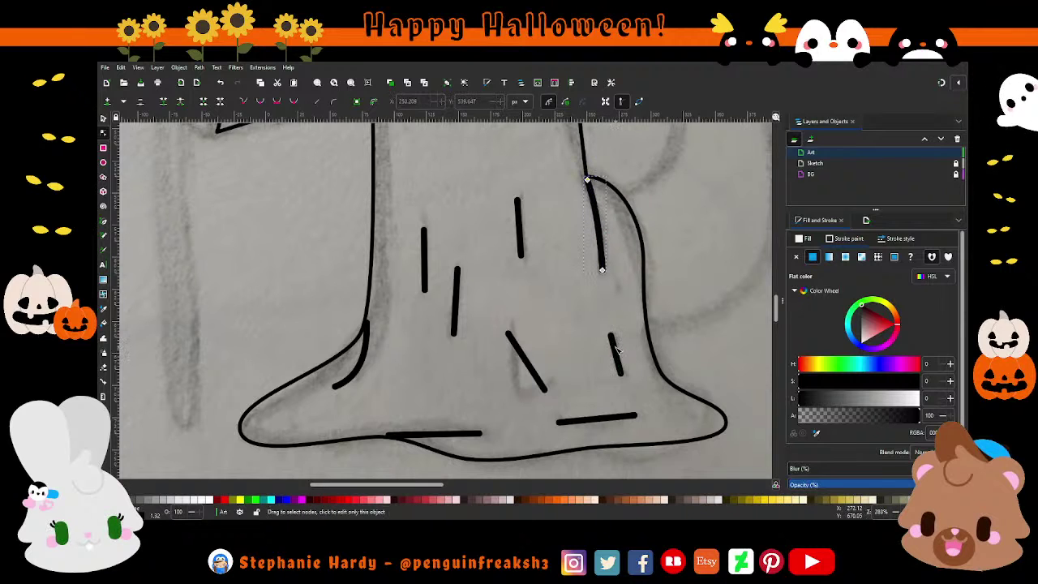
{"action": "mouse_move", "coordinate": [610, 335]}
{"action": "left_mouse_down"}
{"action": "mouse_move", "coordinate": [651, 345]}
{"action": "mouse_move", "coordinate": [613, 334]}
{"action": "left_mouse_up"}
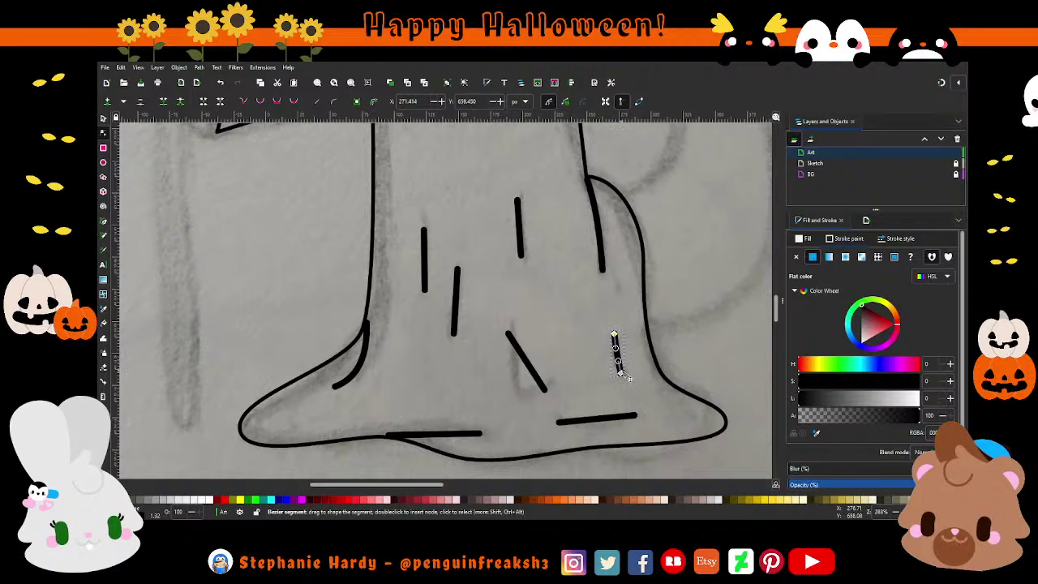
- Bend the diagonal fold into a hook, then work through the hem dashes and vertical folds
{"action": "left_click", "coordinate": [527, 367]}
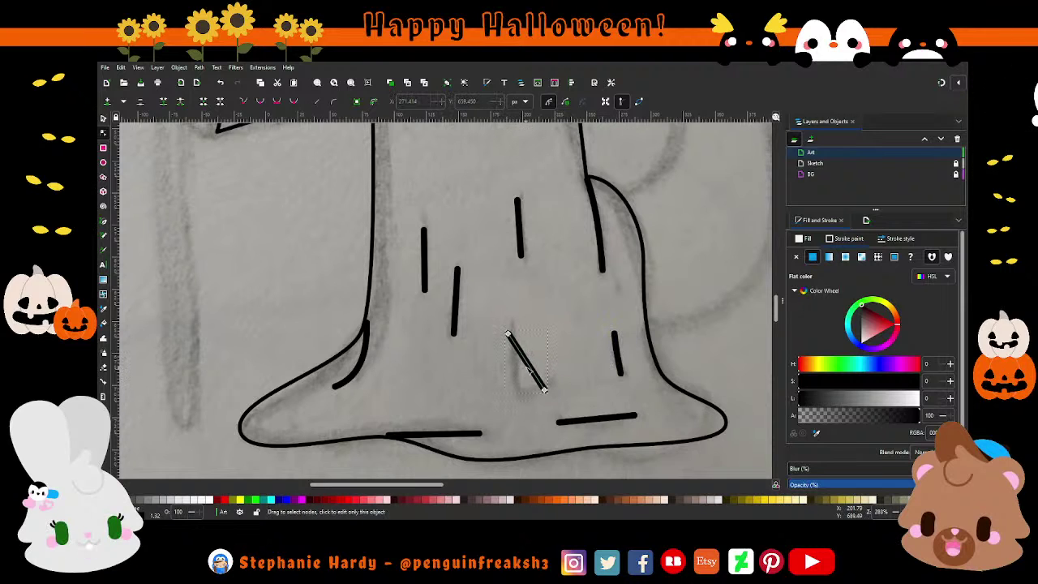
{"action": "left_click_drag", "start_coordinate": [529, 369], "coordinate": [517, 380]}
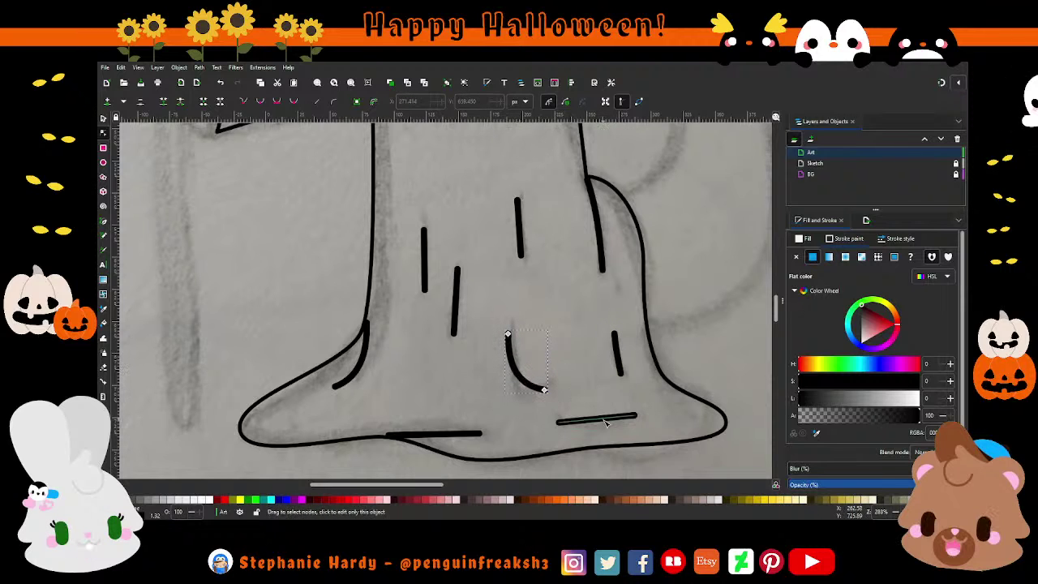
{"action": "left_click", "coordinate": [567, 420]}
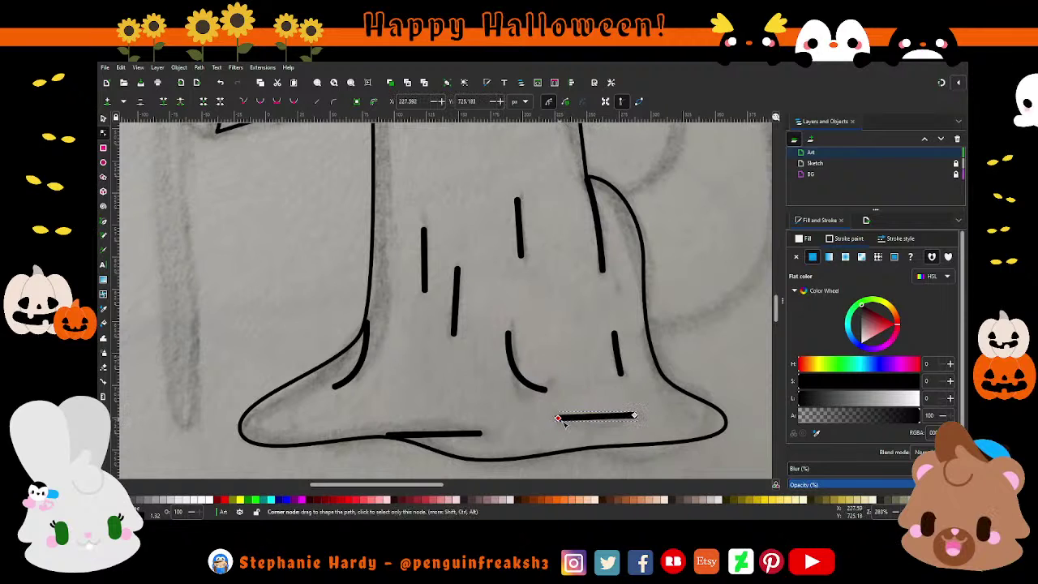
{"action": "left_click", "coordinate": [430, 434]}
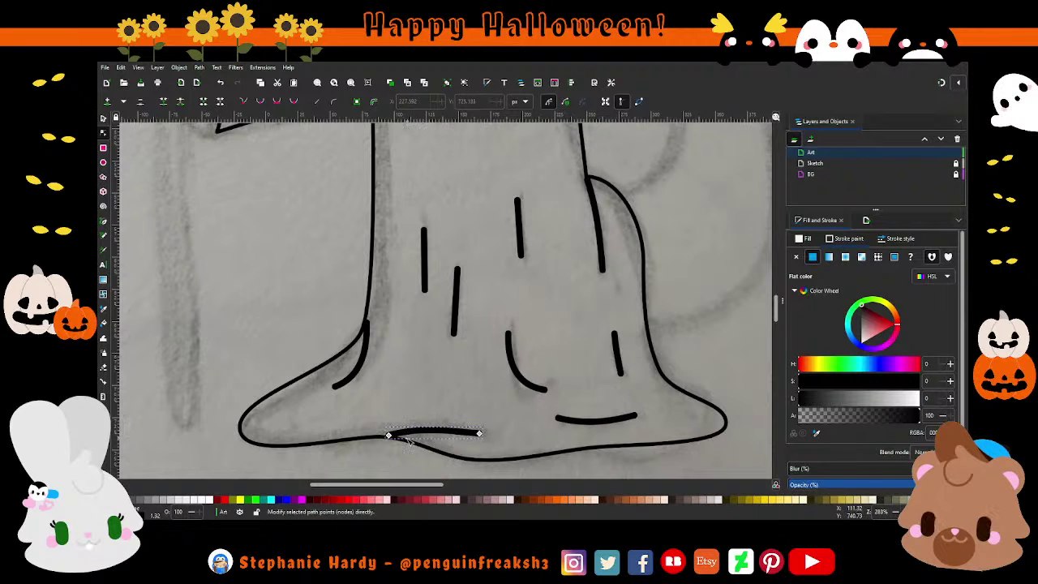
{"action": "left_click", "coordinate": [424, 280]}
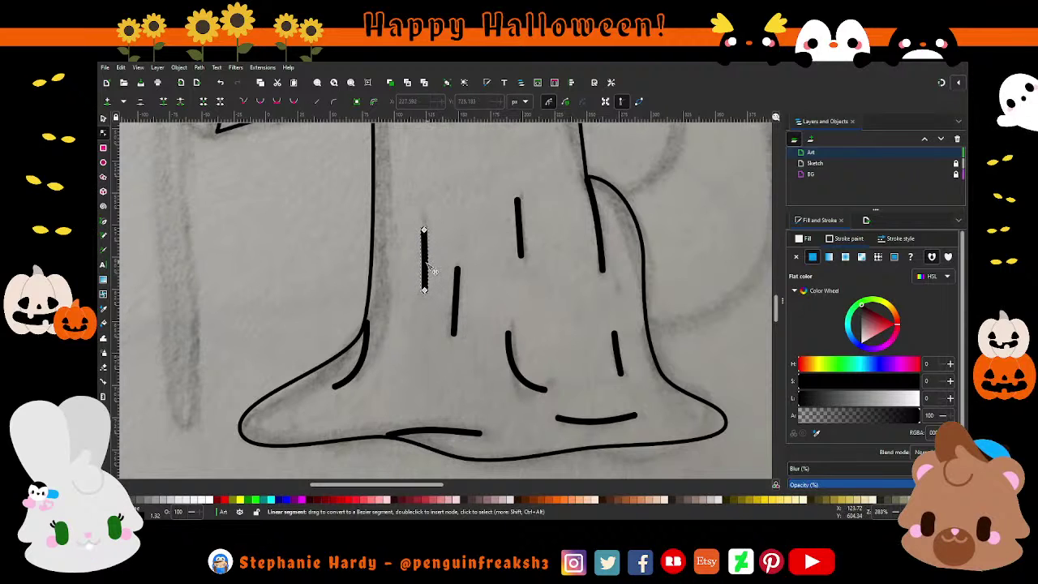
{"action": "left_click", "coordinate": [457, 307]}
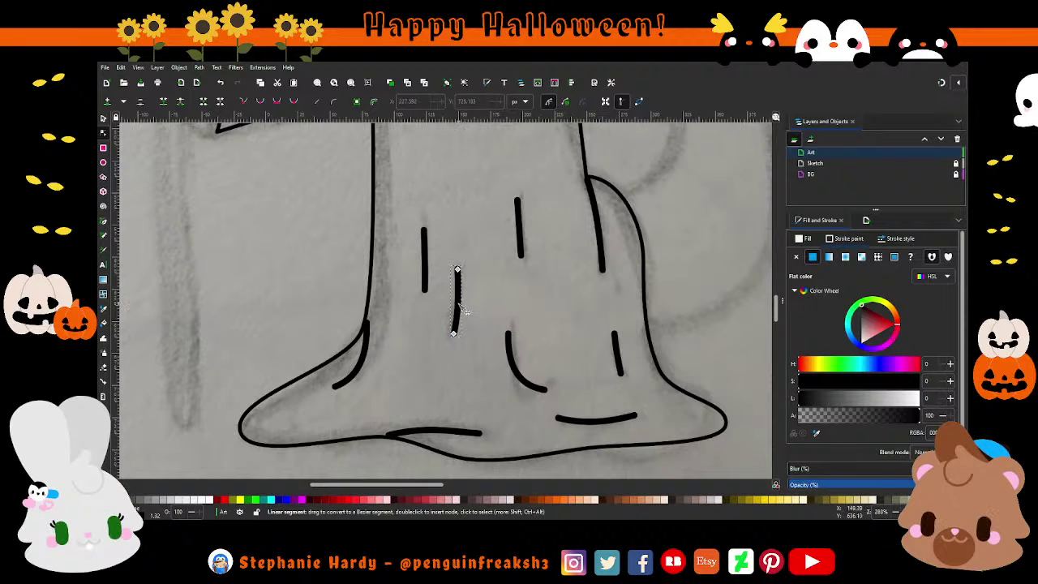
{"action": "scroll", "coordinate": [486, 316], "scroll_direction": "down", "scroll_amount": 1, "text": "ctrl"}
- Zoom out to view the whole page, then zoom back in on the wizard's body
{"action": "scroll", "coordinate": [551, 324], "scroll_direction": "down", "scroll_amount": 1, "text": "ctrl"}
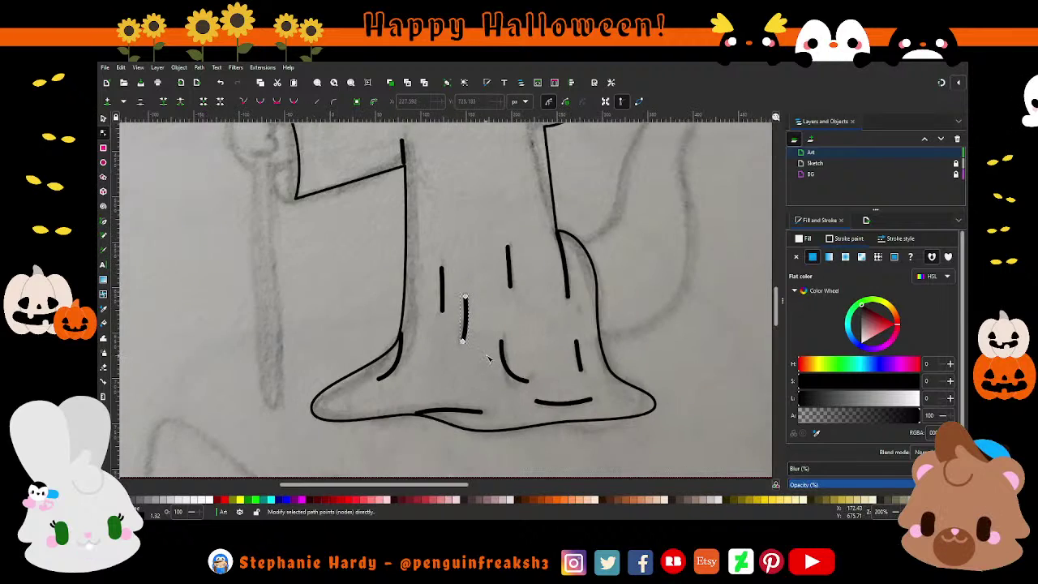
{"action": "scroll", "coordinate": [602, 331], "scroll_direction": "down", "scroll_amount": 1, "text": "ctrl"}
{"action": "scroll", "coordinate": [568, 334], "scroll_direction": "up", "scroll_amount": 1}
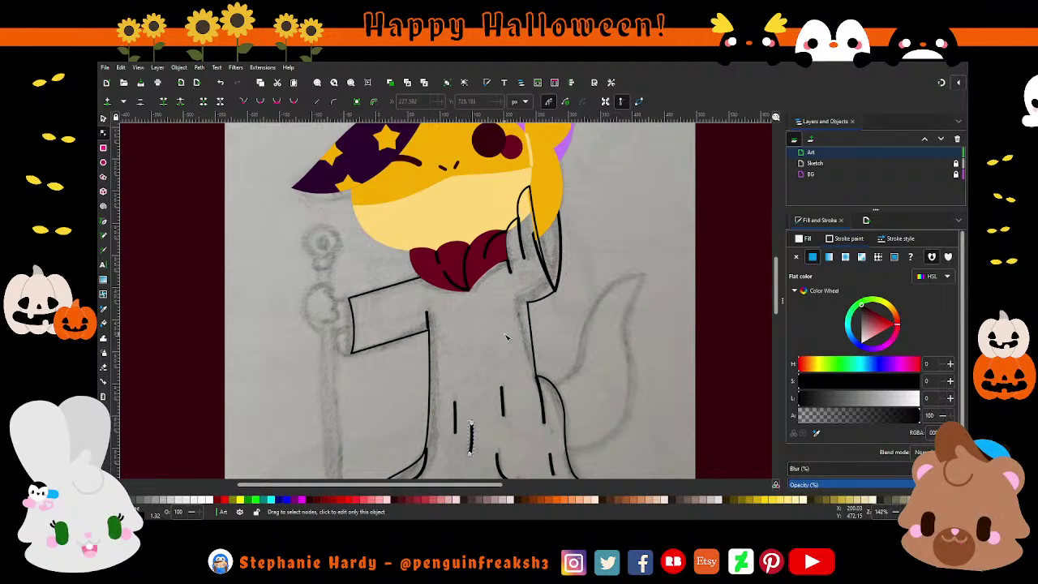
{"action": "scroll", "coordinate": [494, 337], "scroll_direction": "down", "scroll_amount": 1}
{"action": "scroll", "coordinate": [476, 323], "scroll_direction": "down", "scroll_amount": 1, "text": "ctrl"}
{"action": "scroll", "coordinate": [475, 320], "scroll_direction": "down", "scroll_amount": 1, "text": "ctrl"}
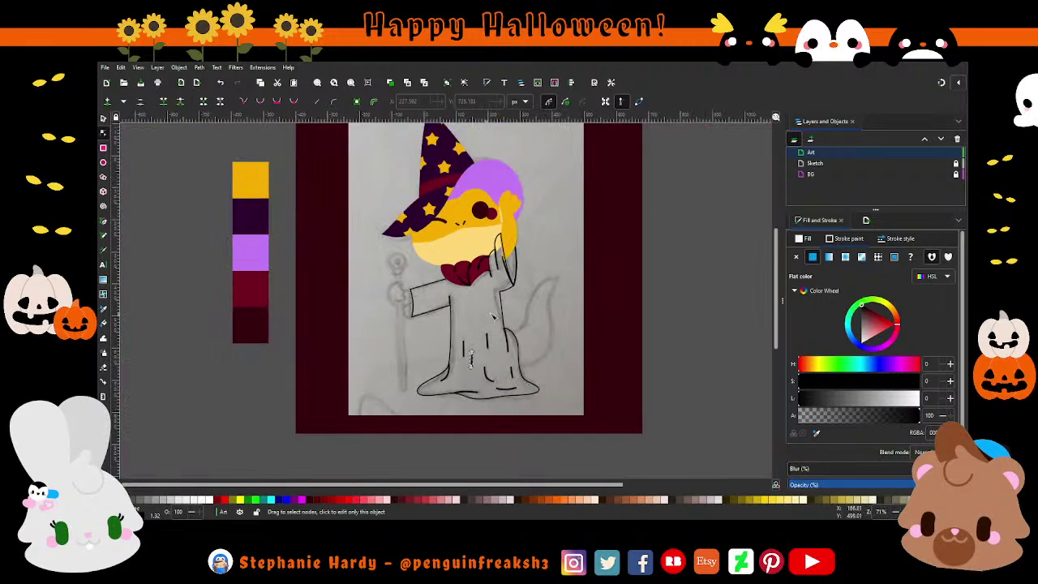
{"action": "scroll", "coordinate": [535, 302], "scroll_direction": "up", "scroll_amount": 1}
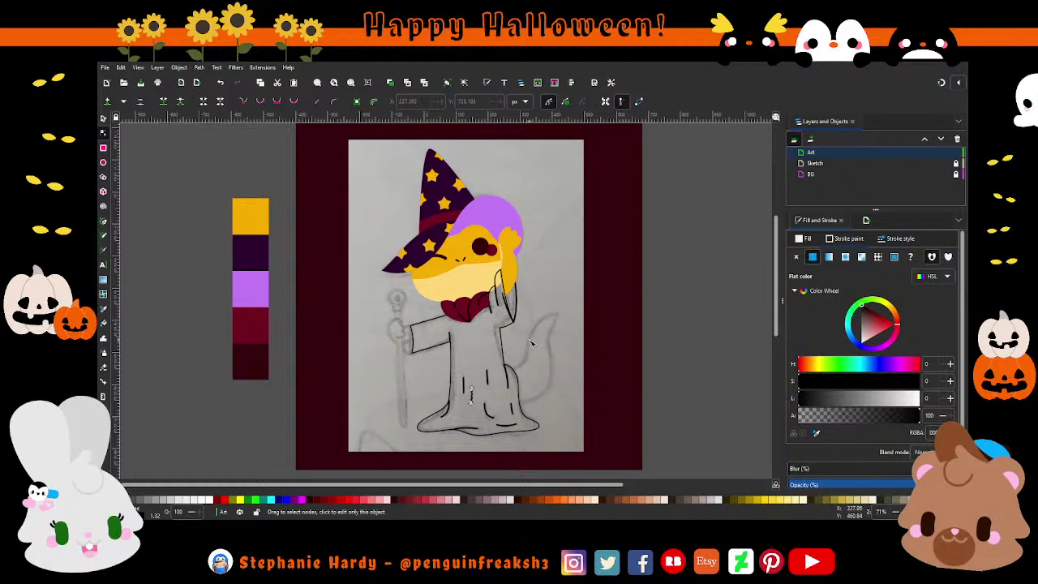
{"action": "scroll", "coordinate": [532, 343], "scroll_direction": "down", "scroll_amount": 1}
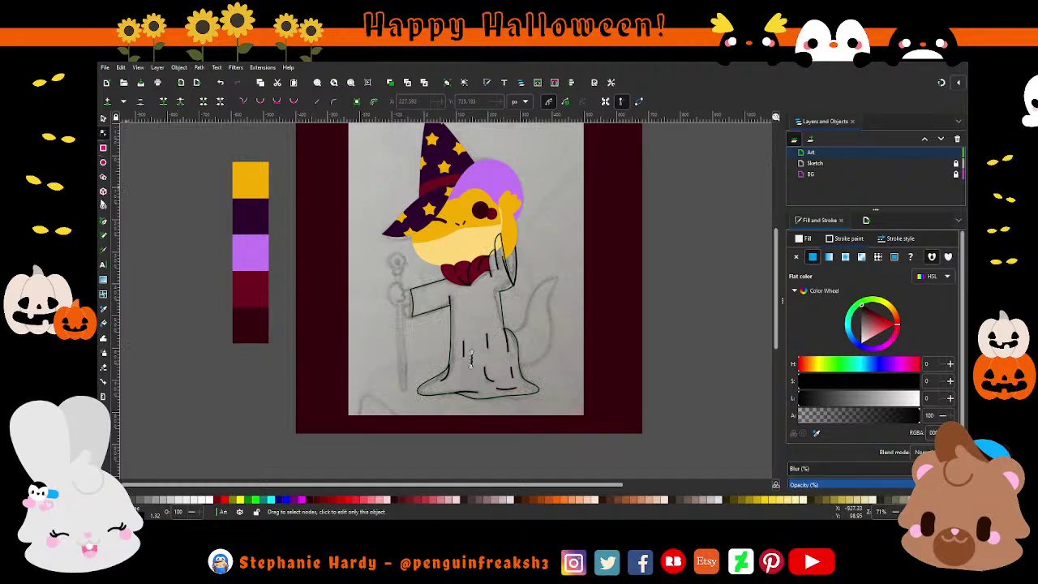
- Draw a closed triangular outline for the tail with the Pen tool
{"action": "key", "text": "b"}
{"action": "scroll", "coordinate": [579, 352], "scroll_direction": "up", "scroll_amount": 2}
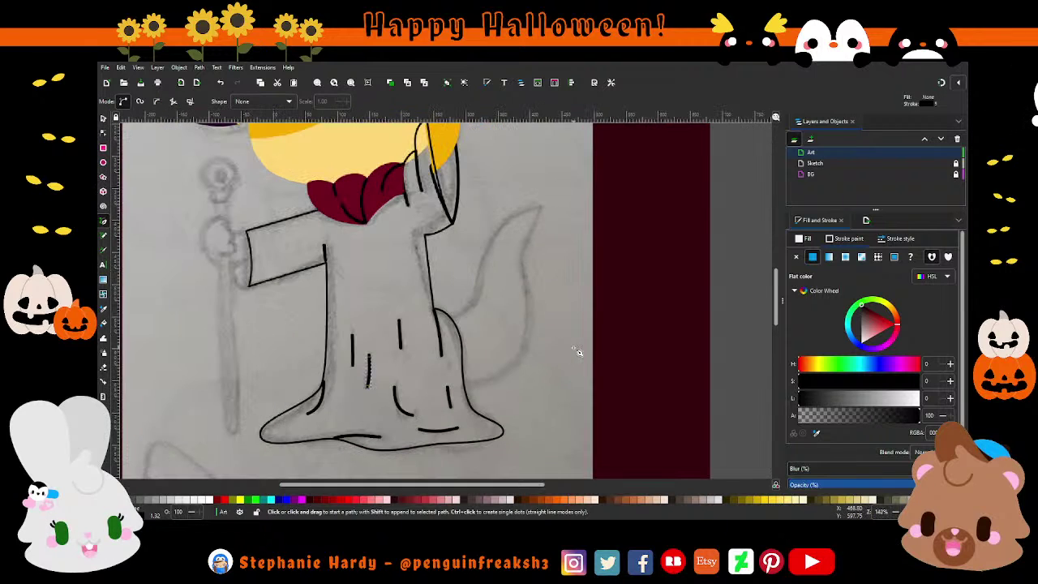
{"action": "left_click", "coordinate": [452, 326]}
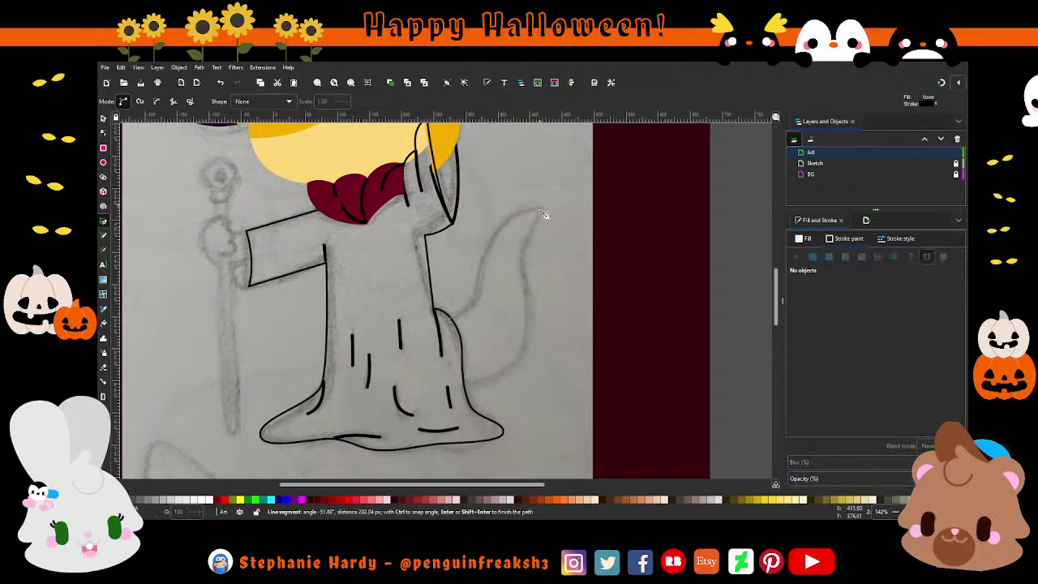
{"action": "left_click", "coordinate": [542, 214]}
{"action": "left_click", "coordinate": [467, 399]}
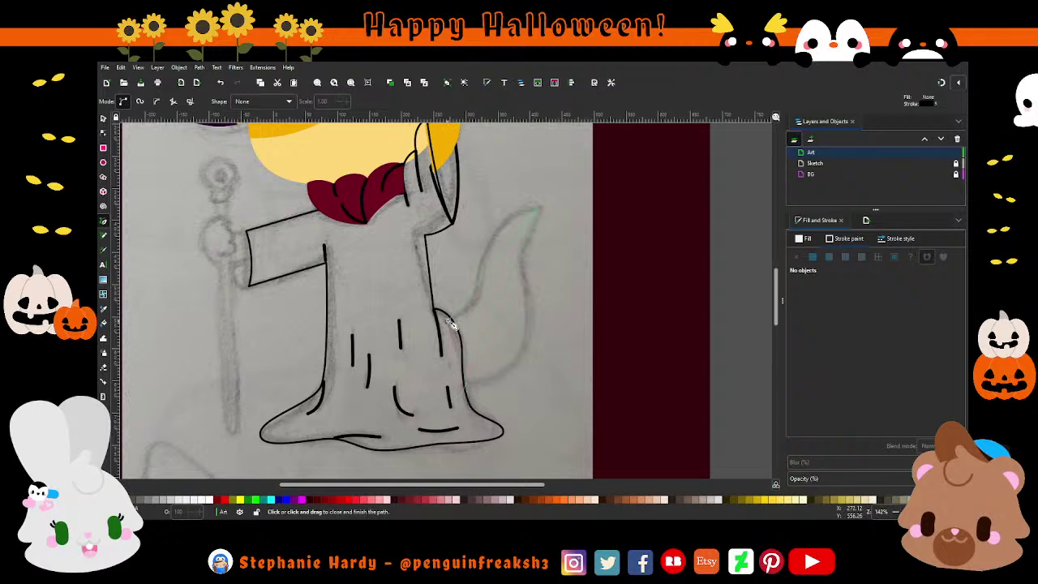
{"action": "left_click", "coordinate": [452, 326]}
- Bend the triangle's edges into a curved tail shape
{"action": "key", "text": "n"}
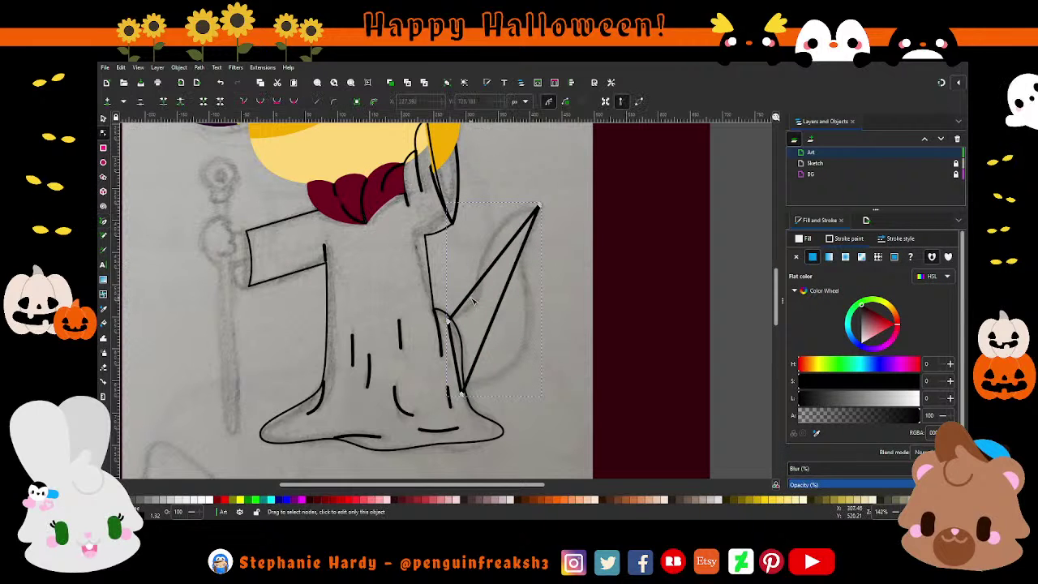
{"action": "mouse_move", "coordinate": [540, 209]}
{"action": "left_mouse_down"}
{"action": "mouse_move", "coordinate": [476, 246]}
{"action": "mouse_move", "coordinate": [468, 212]}
{"action": "left_mouse_up"}
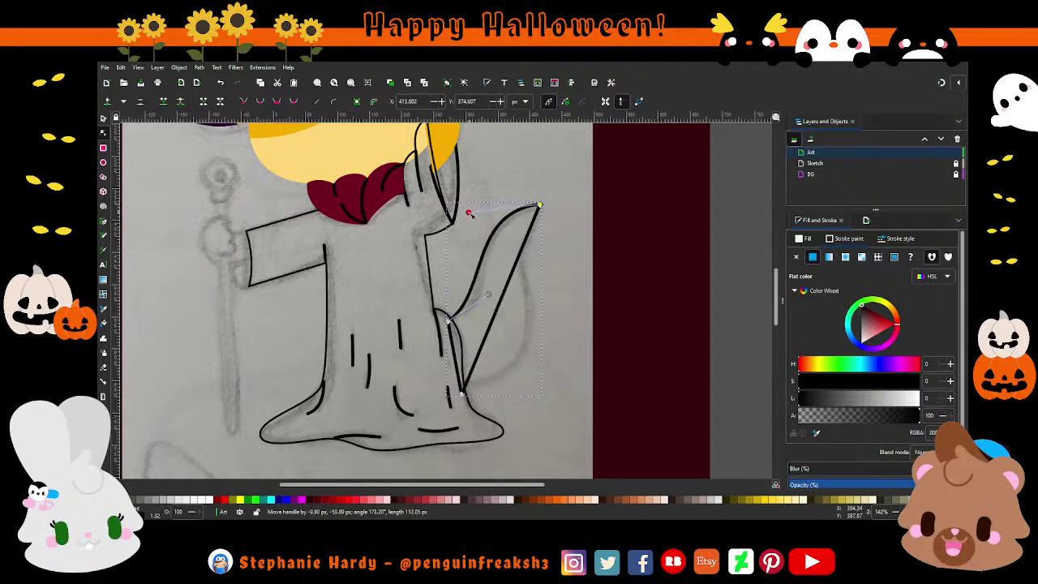
{"action": "left_click_drag", "start_coordinate": [489, 349], "coordinate": [539, 332]}
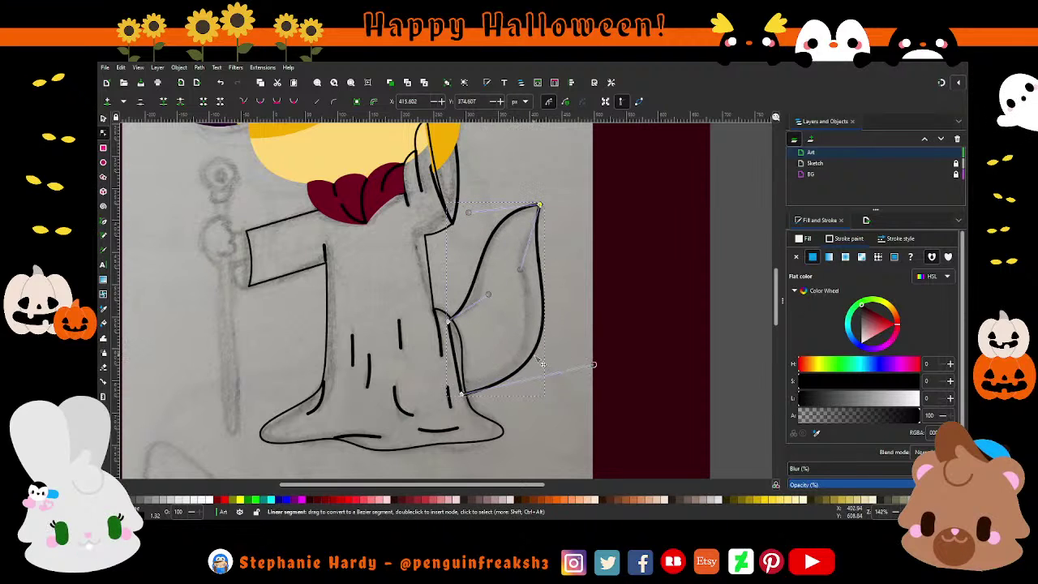
{"action": "left_click_drag", "start_coordinate": [522, 271], "coordinate": [484, 287]}
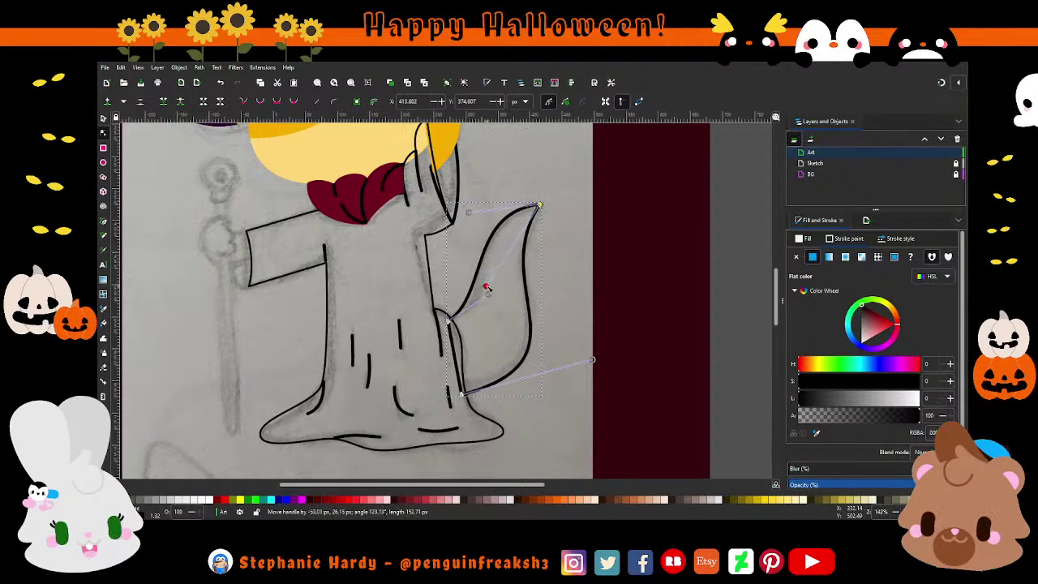
{"action": "left_click_drag", "start_coordinate": [595, 362], "coordinate": [579, 355]}
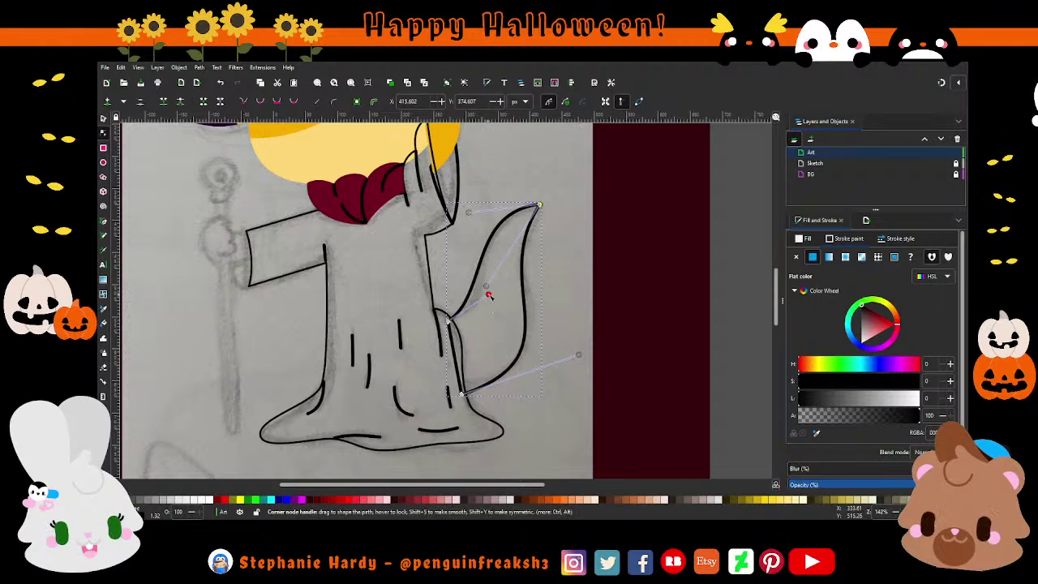
{"action": "left_click_drag", "start_coordinate": [487, 293], "coordinate": [497, 299]}
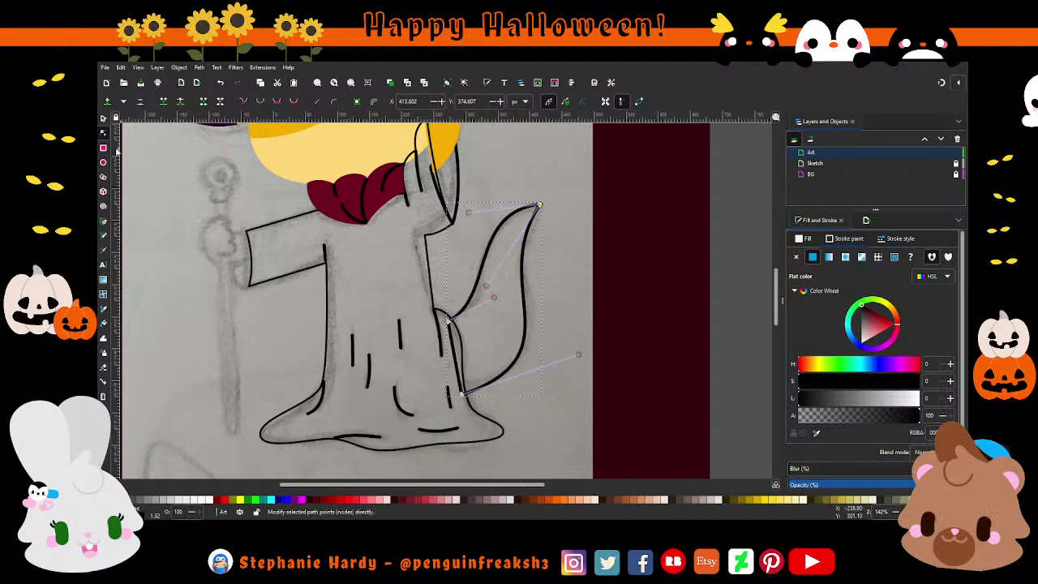
- Fill the tail with the palette yellow using the dropper
{"action": "key", "text": "s"}
{"action": "scroll", "coordinate": [605, 359], "scroll_direction": "down", "scroll_amount": 1, "text": "ctrl"}
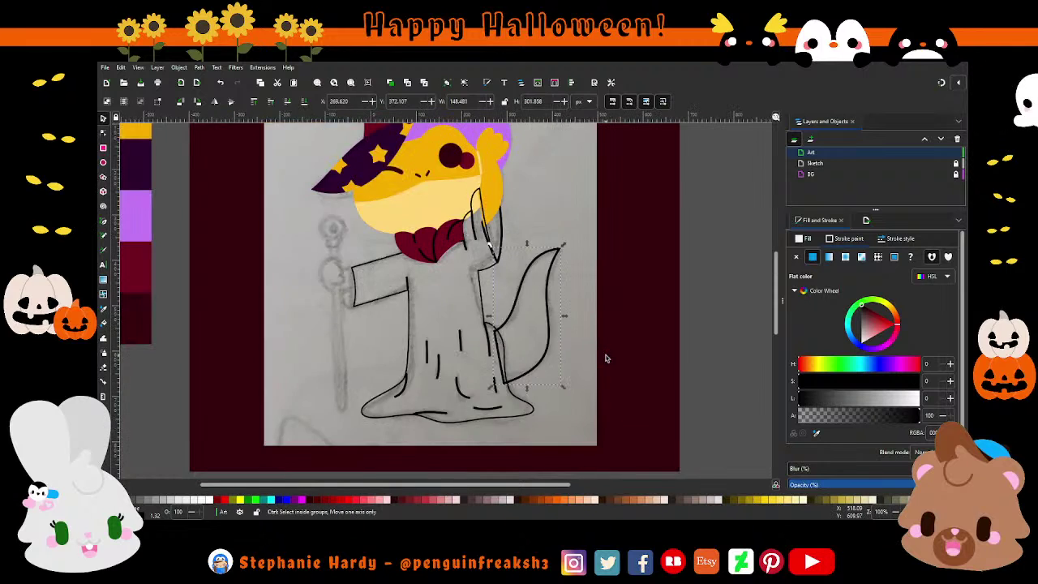
{"action": "scroll", "coordinate": [605, 359], "scroll_direction": "down", "scroll_amount": 1, "text": "ctrl"}
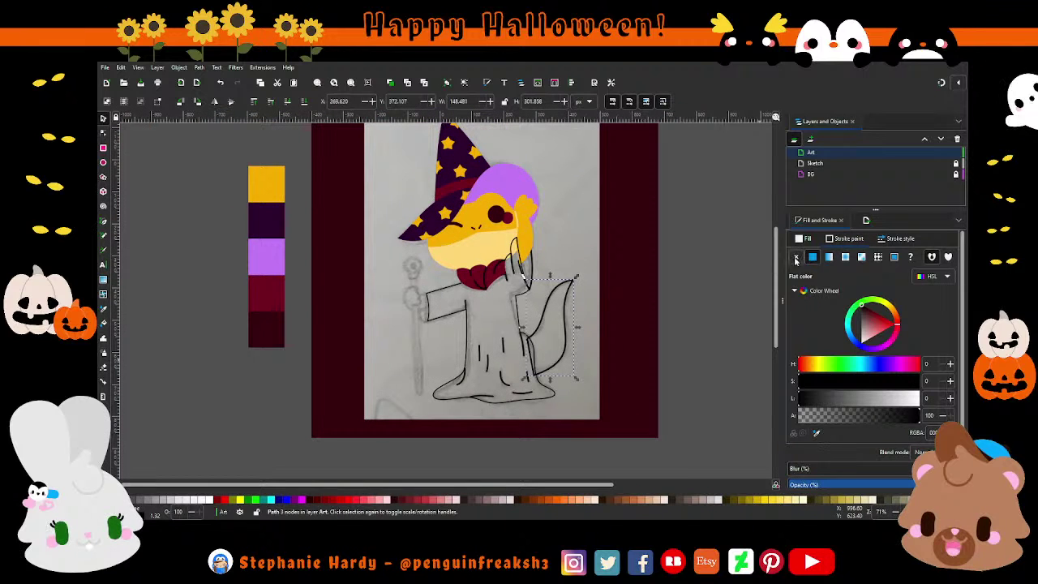
{"action": "left_click", "coordinate": [812, 257]}
{"action": "left_click", "coordinate": [816, 433]}
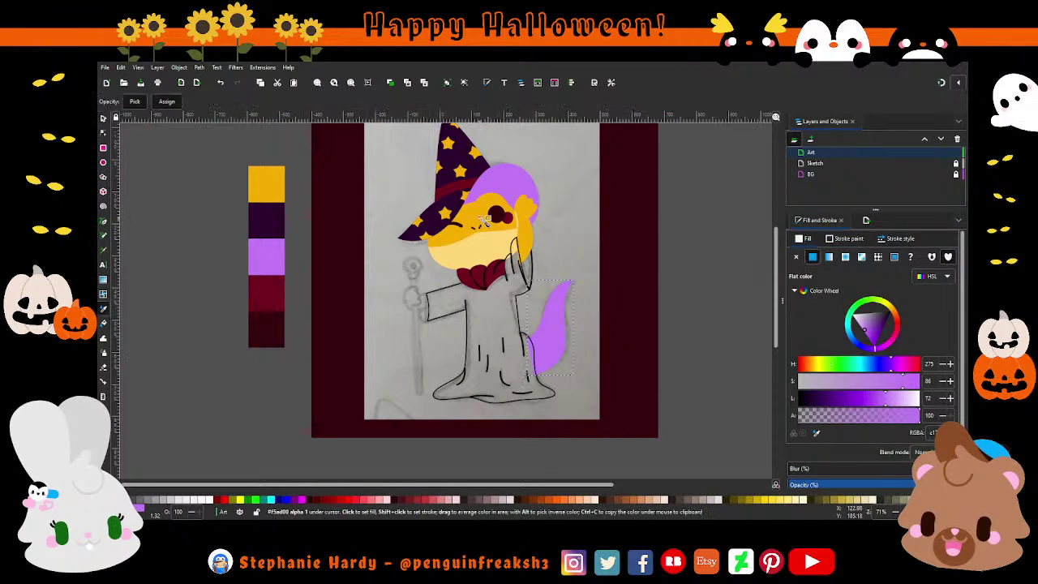
{"action": "left_click", "coordinate": [267, 183]}
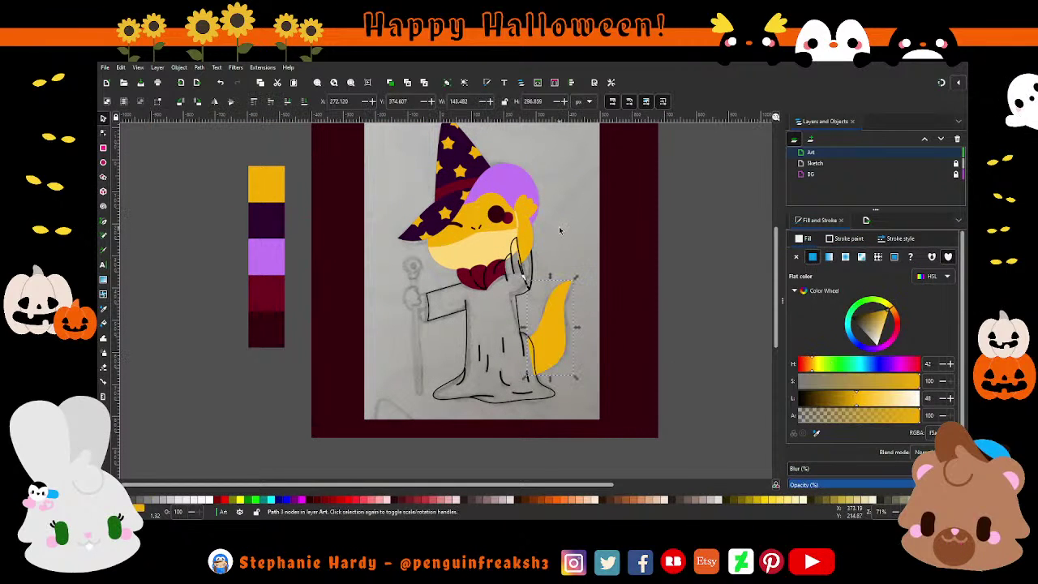
{"action": "left_click", "coordinate": [544, 286]}
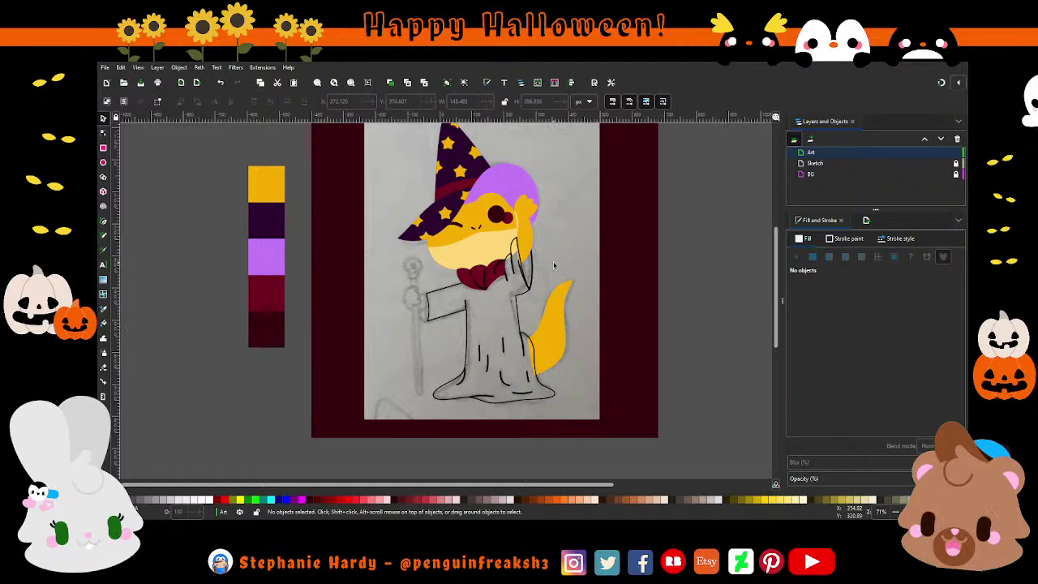
{"action": "scroll", "coordinate": [553, 263], "scroll_direction": "up", "scroll_amount": 1}
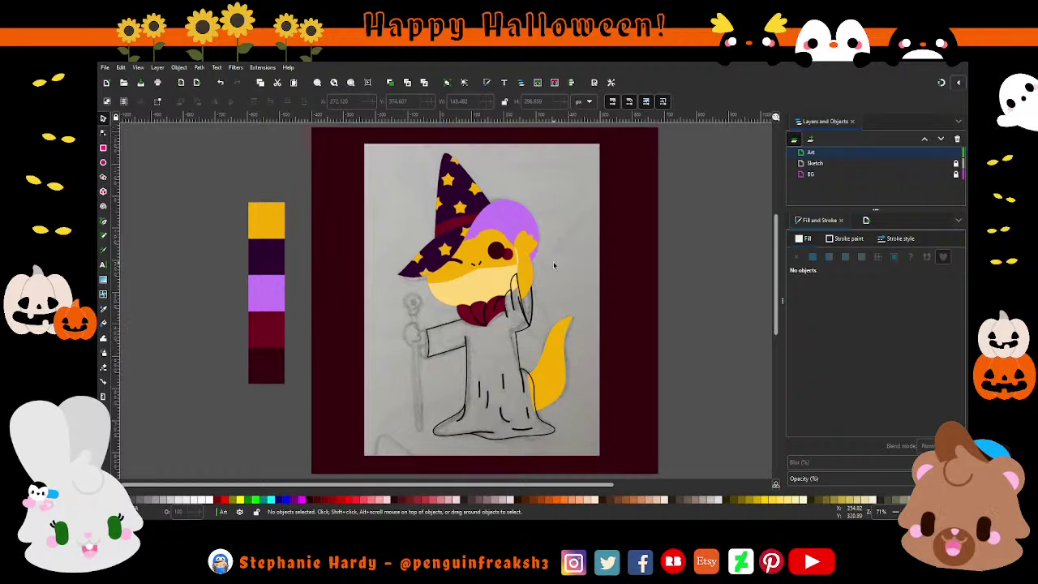
- Fill the small strip beside the raised hand with flat lilac from the palette
{"action": "left_click", "coordinate": [534, 301]}
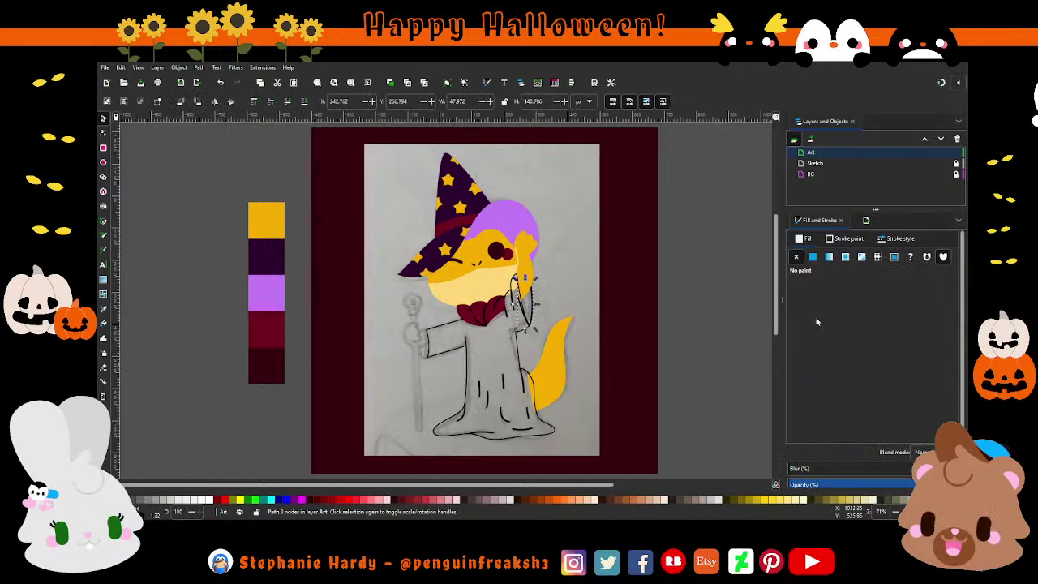
{"action": "left_click", "coordinate": [813, 257]}
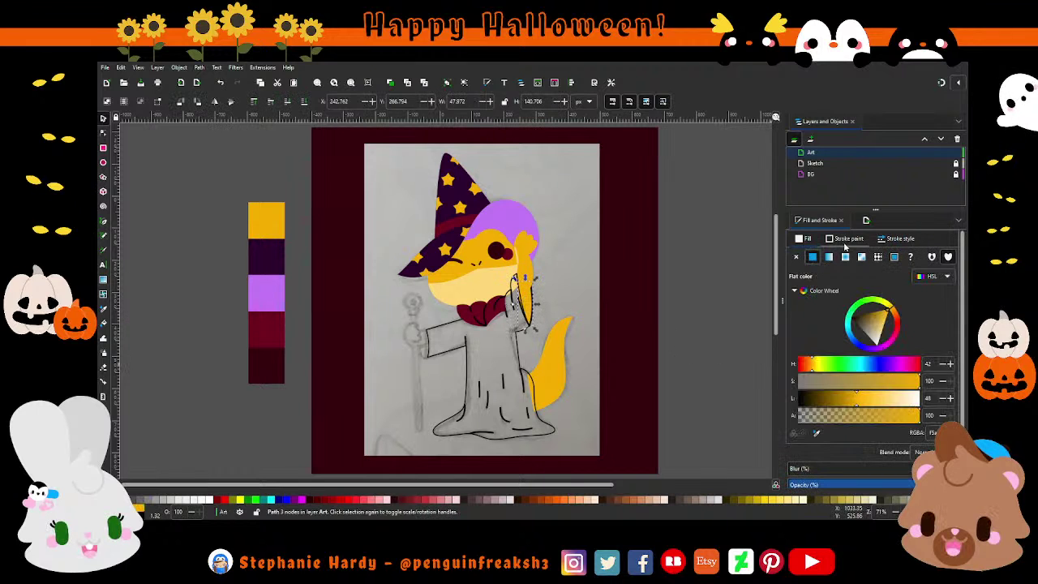
{"action": "left_click", "coordinate": [814, 435]}
{"action": "left_click", "coordinate": [551, 346]}
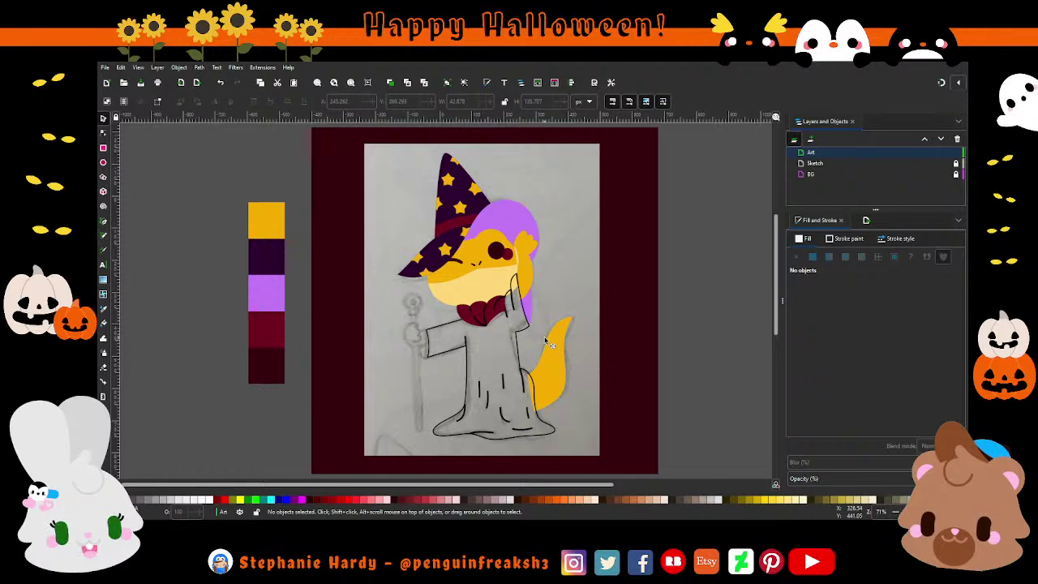
{"action": "scroll", "coordinate": [509, 351], "scroll_direction": "up", "scroll_amount": 2}
- Inspect the robe outline's nodes, then return to the selector and deselect it
{"action": "key", "text": "n"}
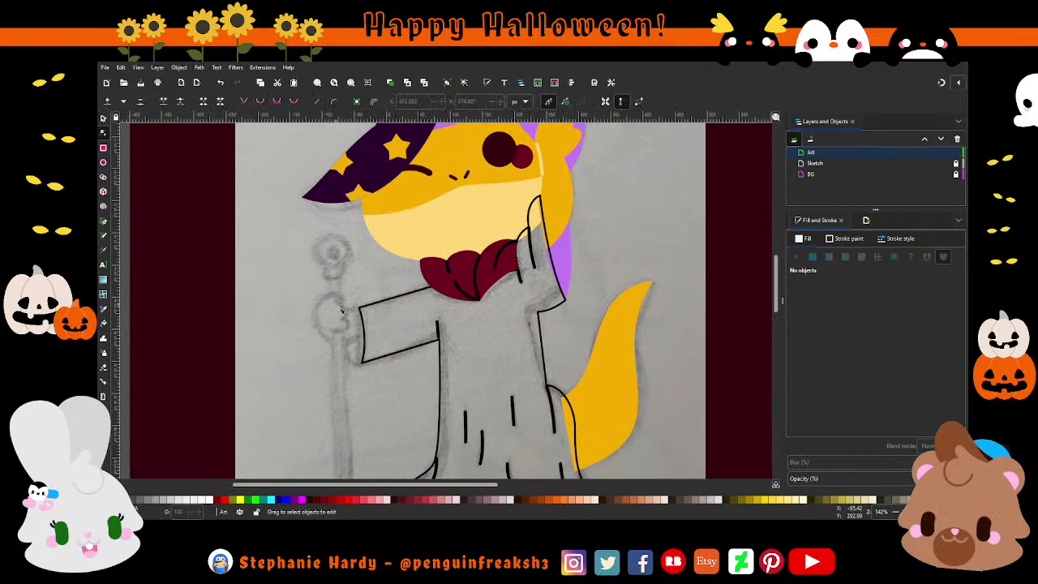
{"action": "left_click", "coordinate": [362, 318]}
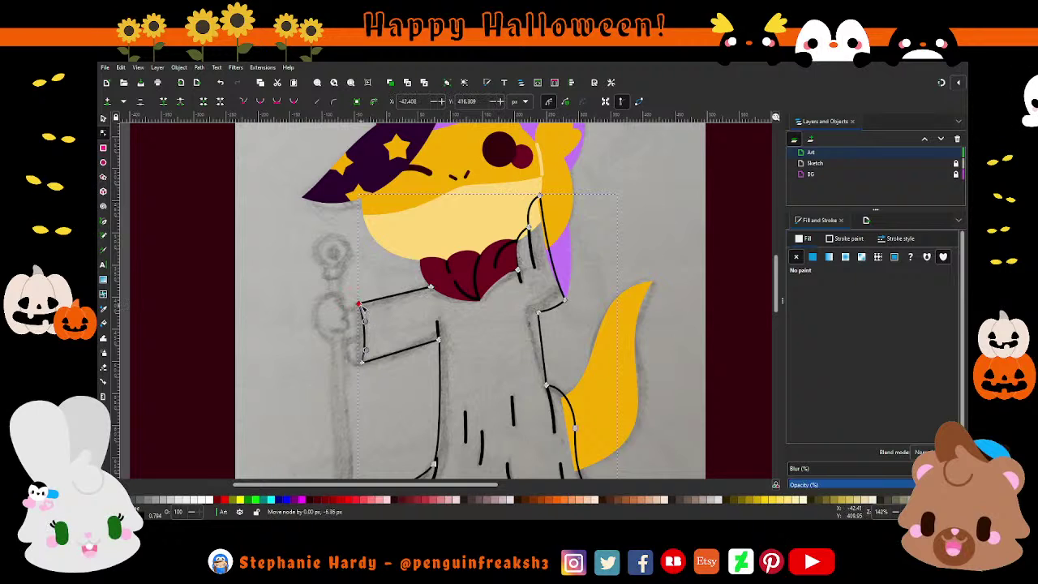
{"action": "key", "text": "s"}
{"action": "left_click", "coordinate": [431, 326]}
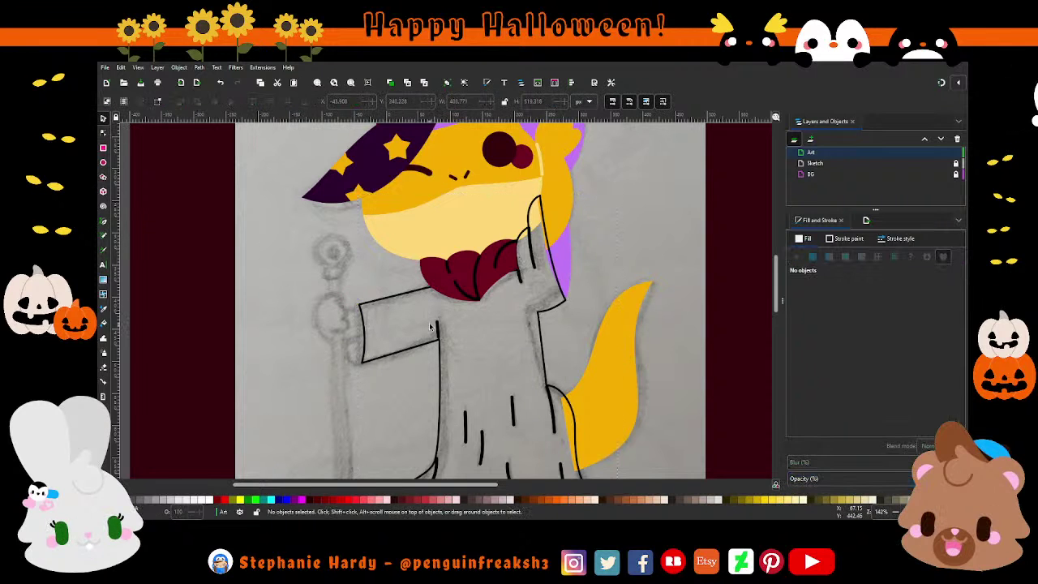
{"action": "scroll", "coordinate": [430, 325], "scroll_direction": "down", "scroll_amount": 1}
{"action": "scroll", "coordinate": [431, 326], "scroll_direction": "down", "scroll_amount": 1}
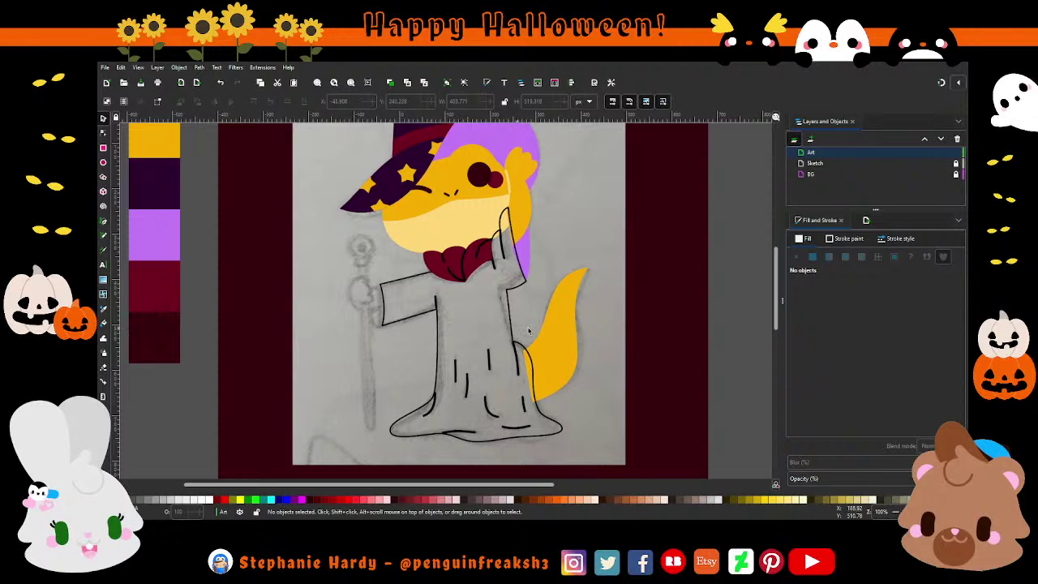
{"action": "scroll", "coordinate": [543, 308], "scroll_direction": "up", "scroll_amount": 1}
{"action": "scroll", "coordinate": [551, 294], "scroll_direction": "up", "scroll_amount": 2, "text": "ctrl"}
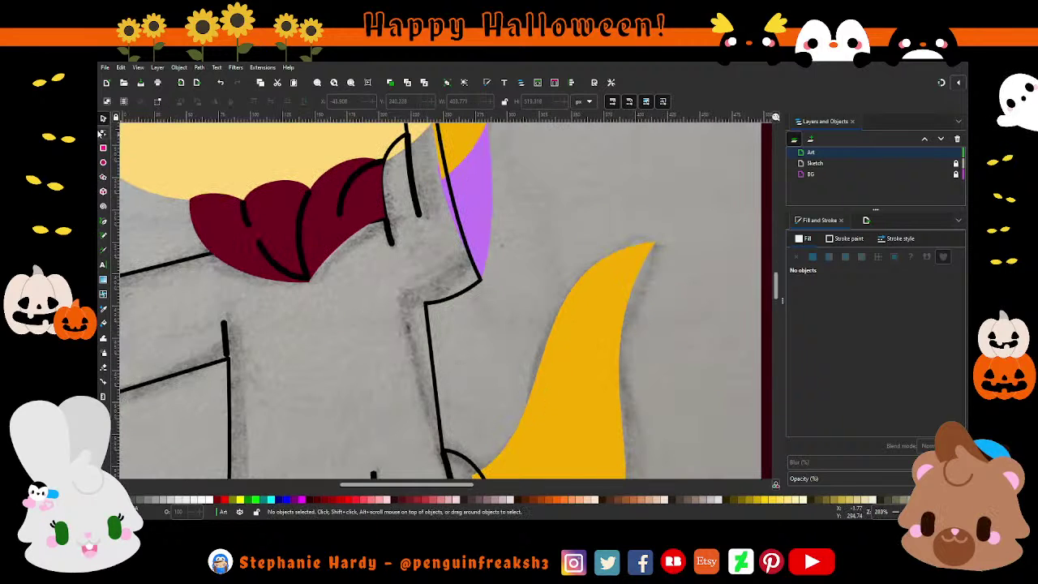
- Smooth the robe outline's shoulder corner where the raised sleeve meets it
{"action": "left_click", "coordinate": [103, 132]}
{"action": "left_click", "coordinate": [438, 302]}
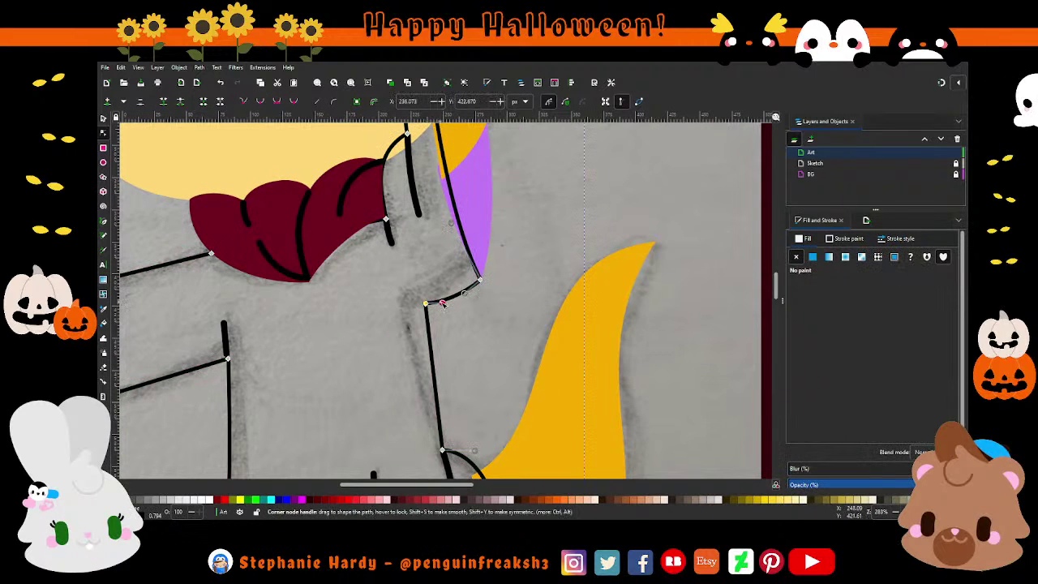
{"action": "left_click_drag", "start_coordinate": [442, 302], "coordinate": [463, 292]}
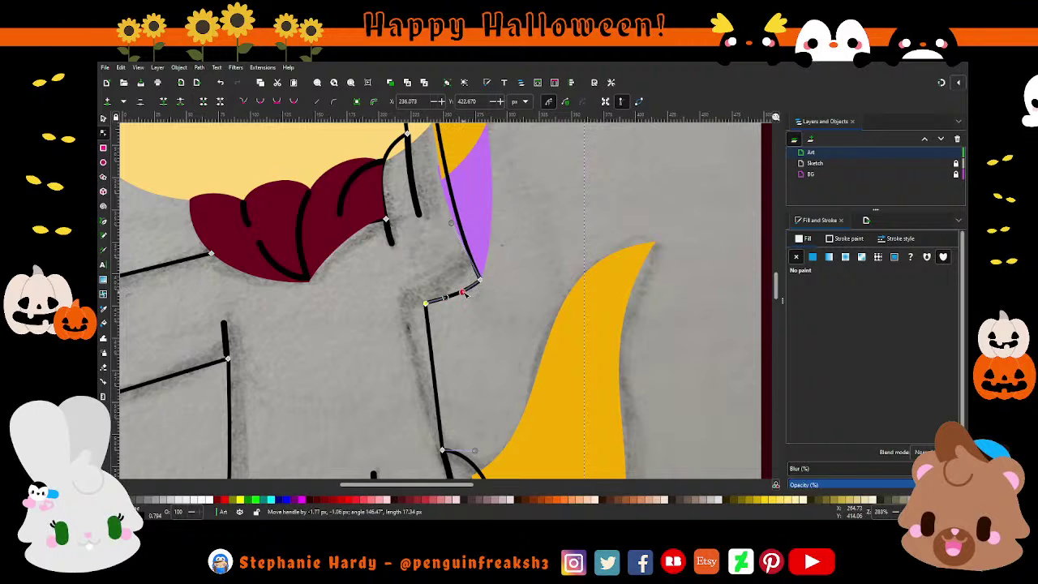
{"action": "scroll", "coordinate": [478, 334], "scroll_direction": "down", "scroll_amount": 1, "text": "ctrl"}
{"action": "key", "text": "s"}
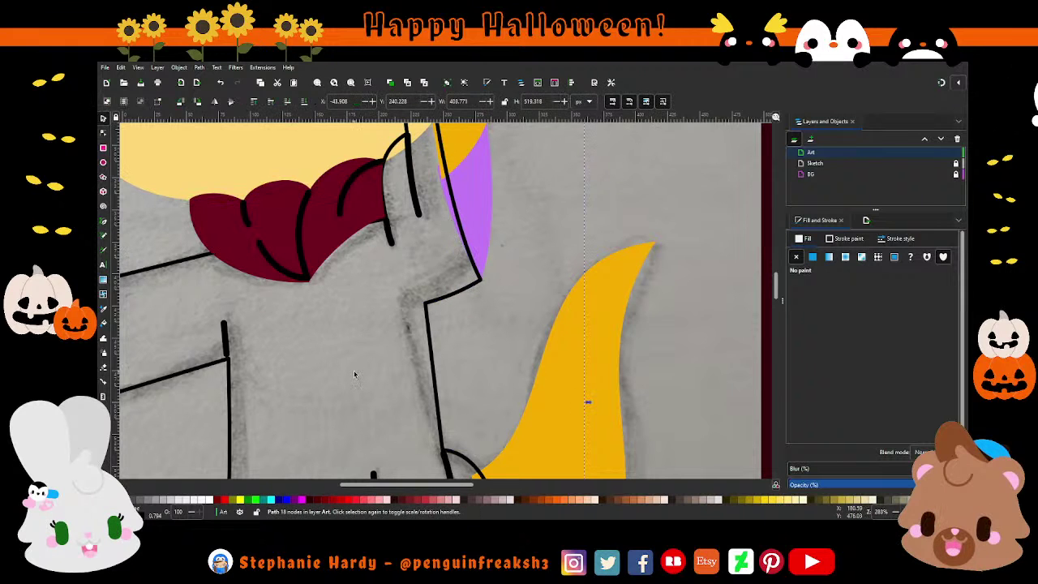
{"action": "key", "text": "Escape"}
{"action": "scroll", "coordinate": [476, 334], "scroll_direction": "down", "scroll_amount": 2, "text": "ctrl"}
{"action": "scroll", "coordinate": [478, 333], "scroll_direction": "down", "scroll_amount": 1, "text": "ctrl"}
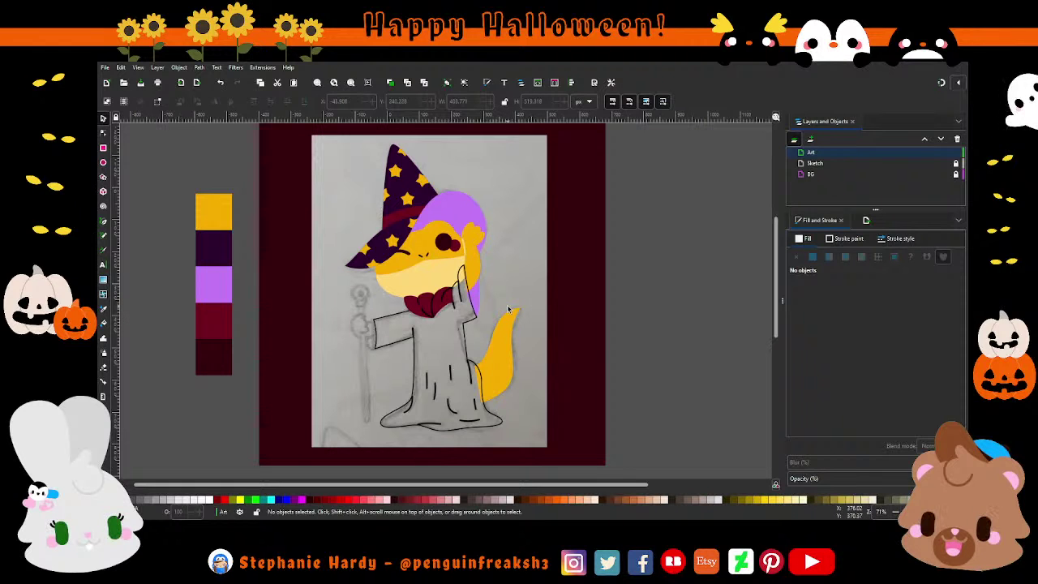
{"action": "scroll", "coordinate": [400, 362], "scroll_direction": "up", "scroll_amount": 1}
- Fill the robe with flat dark purple sampled from the palette
{"action": "scroll", "coordinate": [390, 358], "scroll_direction": "down", "scroll_amount": 1}
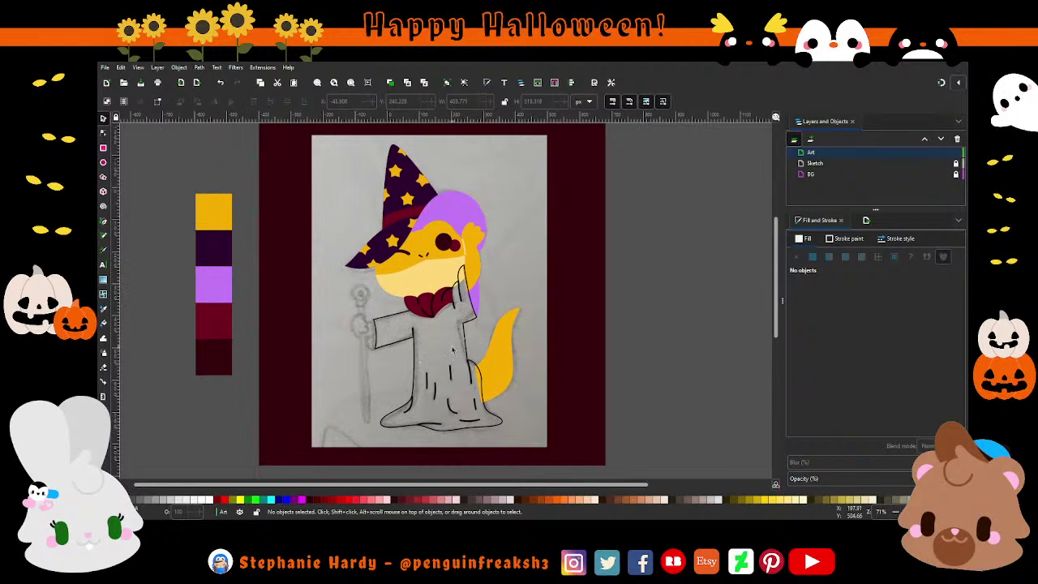
{"action": "left_click", "coordinate": [468, 328]}
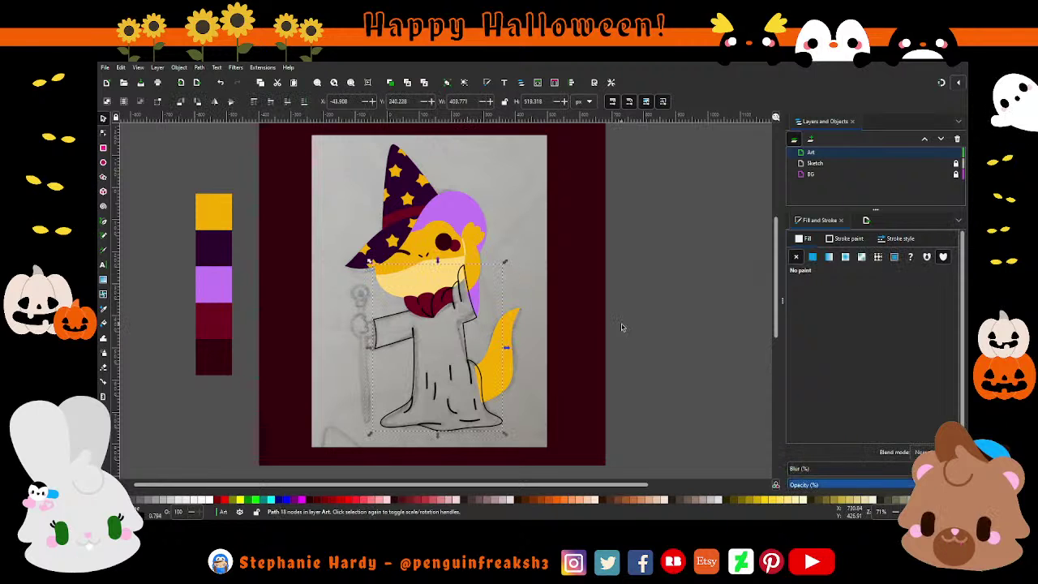
{"action": "left_click", "coordinate": [813, 256]}
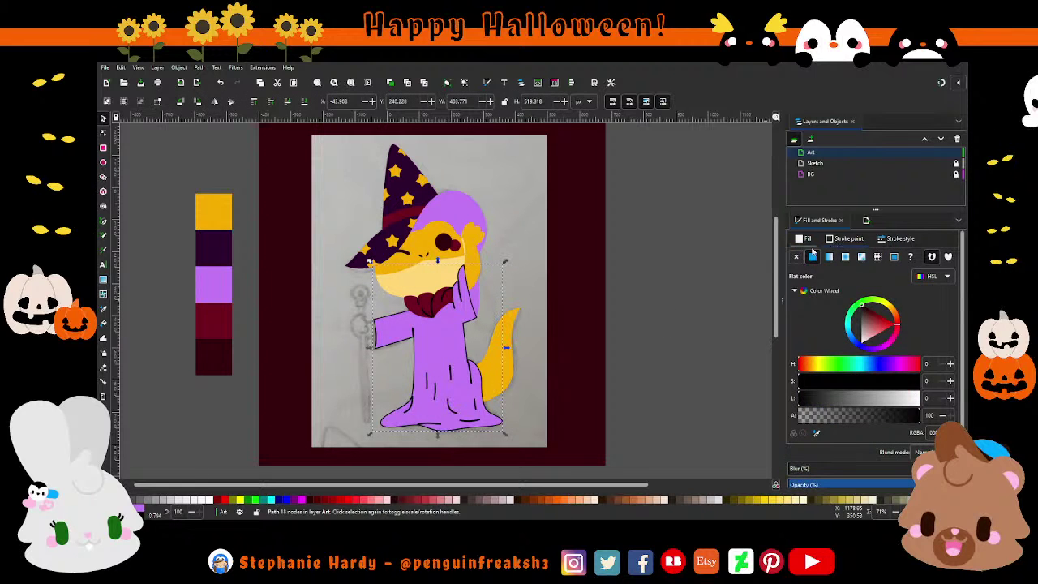
{"action": "left_click", "coordinate": [816, 433]}
{"action": "left_click", "coordinate": [214, 243]}
{"action": "key", "text": "Escape"}
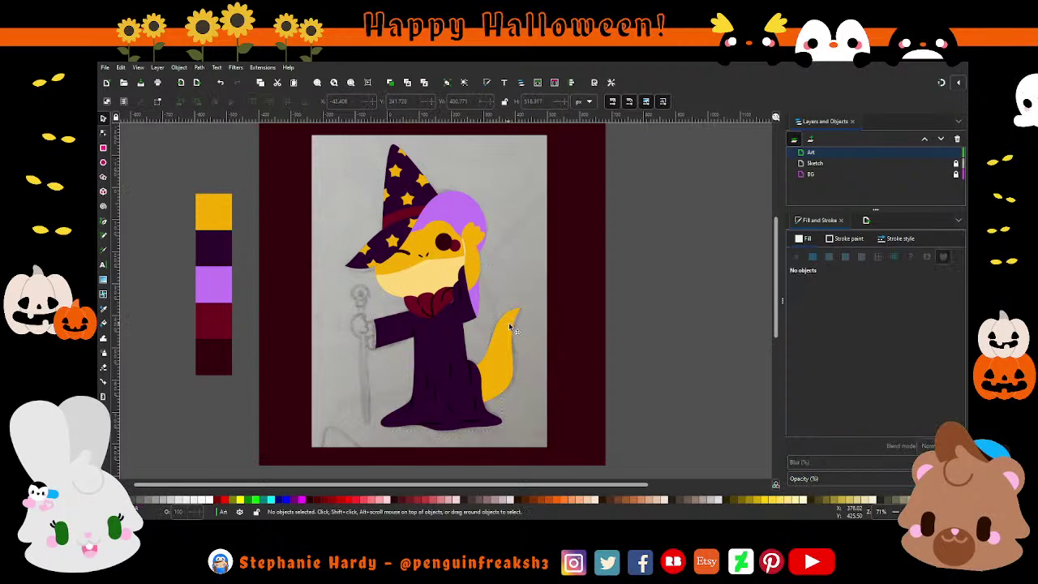
- Adjust the edge node on the dark red collar's right side, then zoom out to the page
{"action": "scroll", "coordinate": [454, 306], "scroll_direction": "up", "scroll_amount": 4, "text": "ctrl"}
{"action": "scroll", "coordinate": [456, 304], "scroll_direction": "up", "scroll_amount": 2, "text": "ctrl"}
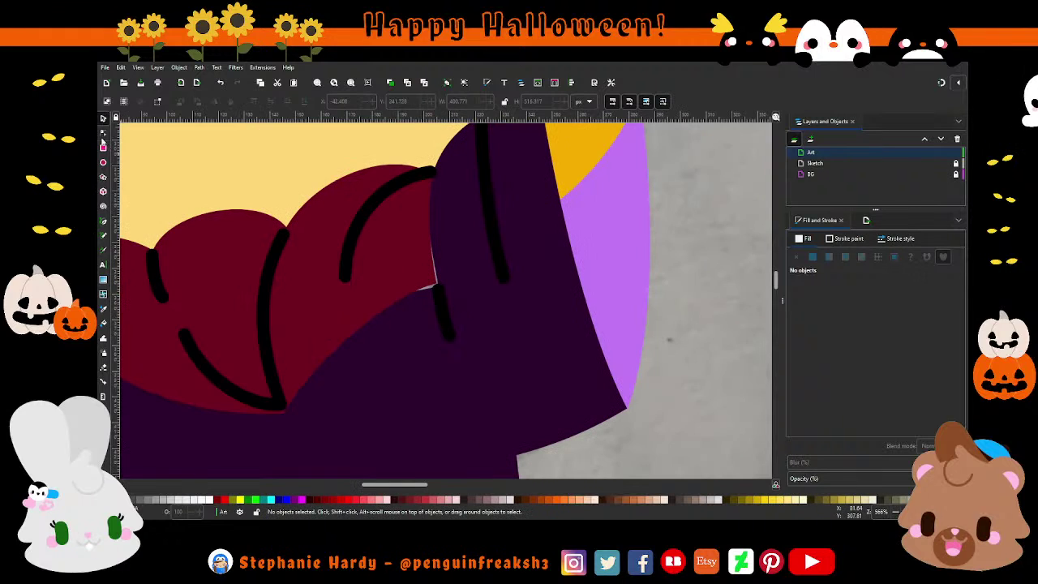
{"action": "left_click", "coordinate": [103, 132]}
{"action": "left_click", "coordinate": [459, 283]}
{"action": "scroll", "coordinate": [459, 283], "scroll_direction": "up", "scroll_amount": 1, "text": "ctrl"}
{"action": "scroll", "coordinate": [417, 288], "scroll_direction": "up", "scroll_amount": 1, "text": "ctrl"}
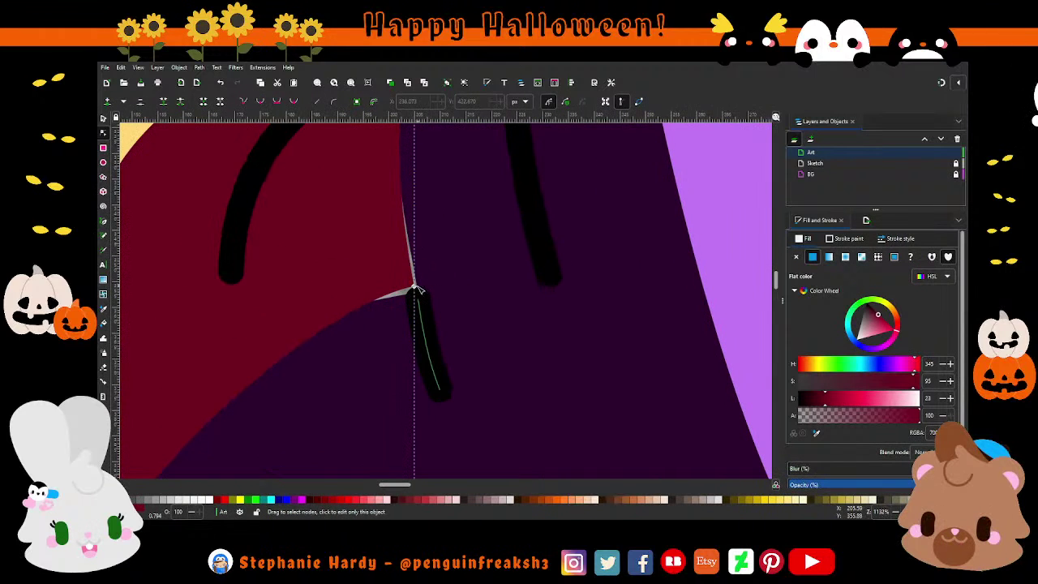
{"action": "left_click", "coordinate": [415, 288]}
{"action": "scroll", "coordinate": [452, 282], "scroll_direction": "down", "scroll_amount": 3, "text": "ctrl"}
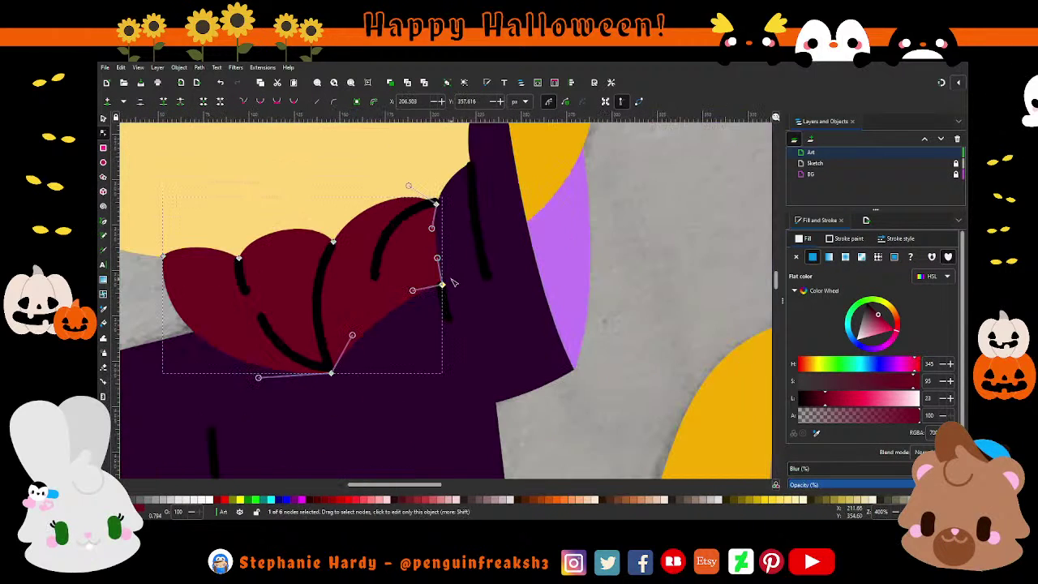
{"action": "scroll", "coordinate": [457, 283], "scroll_direction": "down", "scroll_amount": 2, "text": "ctrl"}
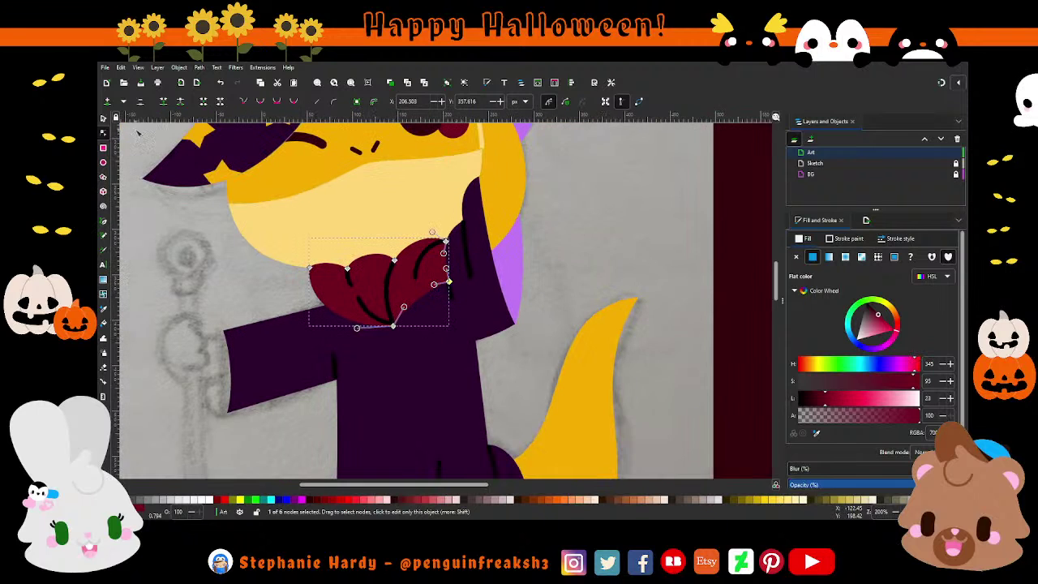
{"action": "key", "text": "Escape"}
{"action": "scroll", "coordinate": [459, 274], "scroll_direction": "down", "scroll_amount": 1, "text": "ctrl"}
{"action": "scroll", "coordinate": [462, 271], "scroll_direction": "down", "scroll_amount": 1, "text": "ctrl"}
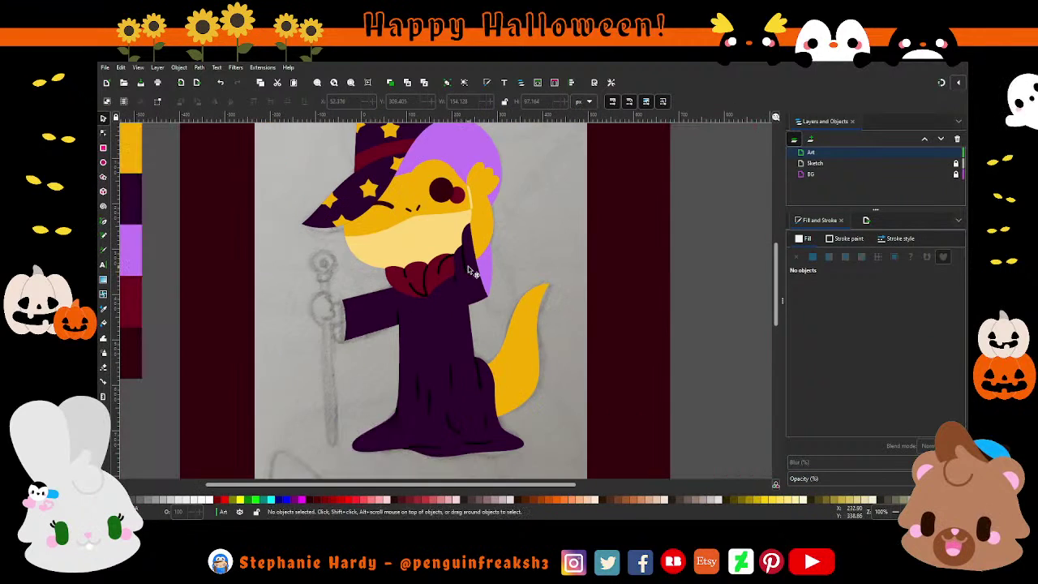
{"action": "scroll", "coordinate": [470, 268], "scroll_direction": "down", "scroll_amount": 1, "text": "ctrl"}
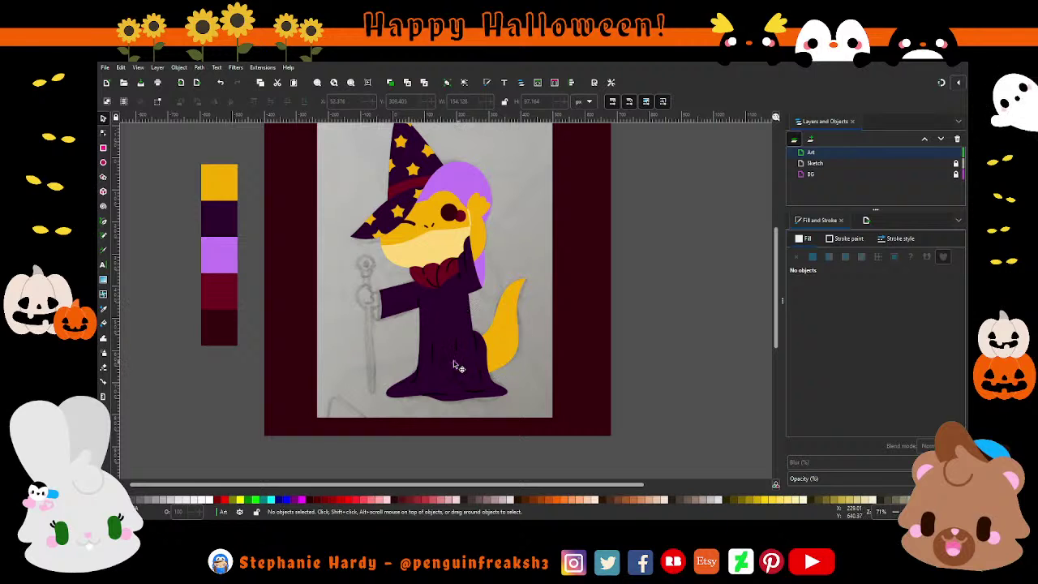
- Inspect the nodes along the purple robe's right edge, then return to whole-object selection
{"action": "scroll", "coordinate": [487, 373], "scroll_direction": "up", "scroll_amount": 1, "text": "ctrl"}
{"action": "scroll", "coordinate": [560, 373], "scroll_direction": "up", "scroll_amount": 1, "text": "ctrl"}
{"action": "scroll", "coordinate": [318, 239], "scroll_direction": "up", "scroll_amount": 1, "text": "ctrl"}
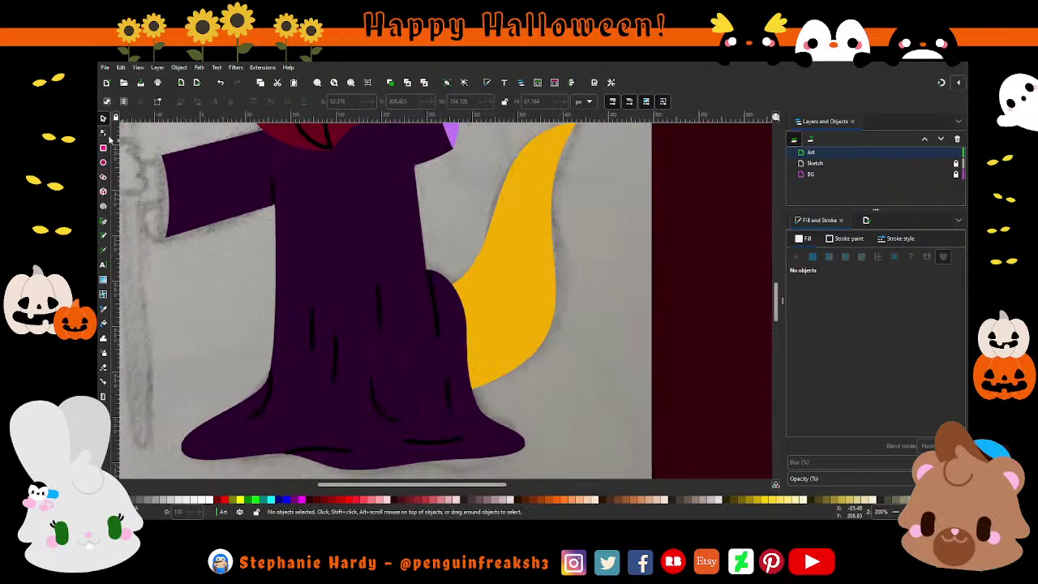
{"action": "left_click", "coordinate": [103, 133]}
{"action": "left_click", "coordinate": [463, 316]}
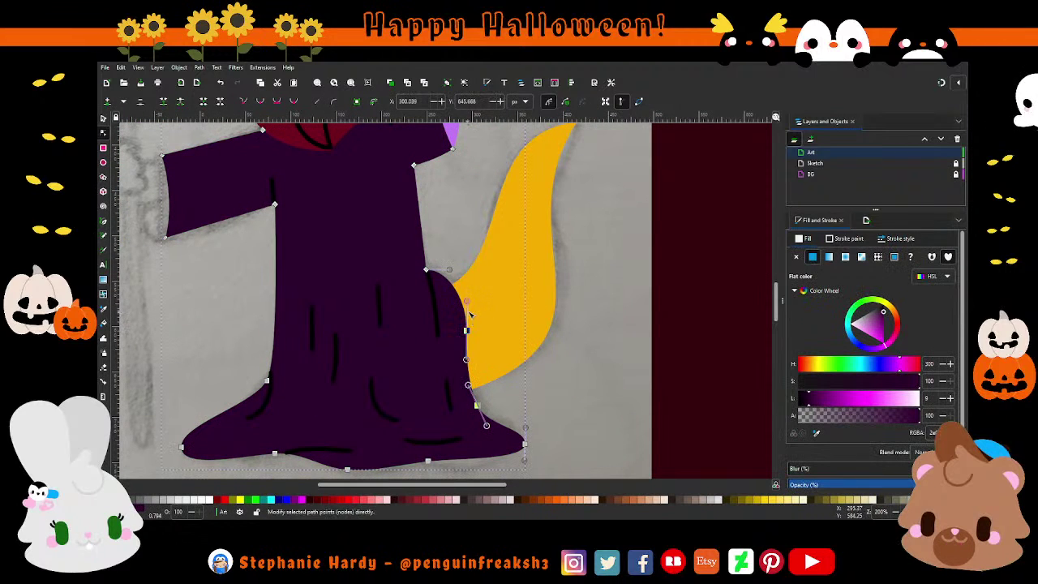
{"action": "left_click", "coordinate": [467, 315]}
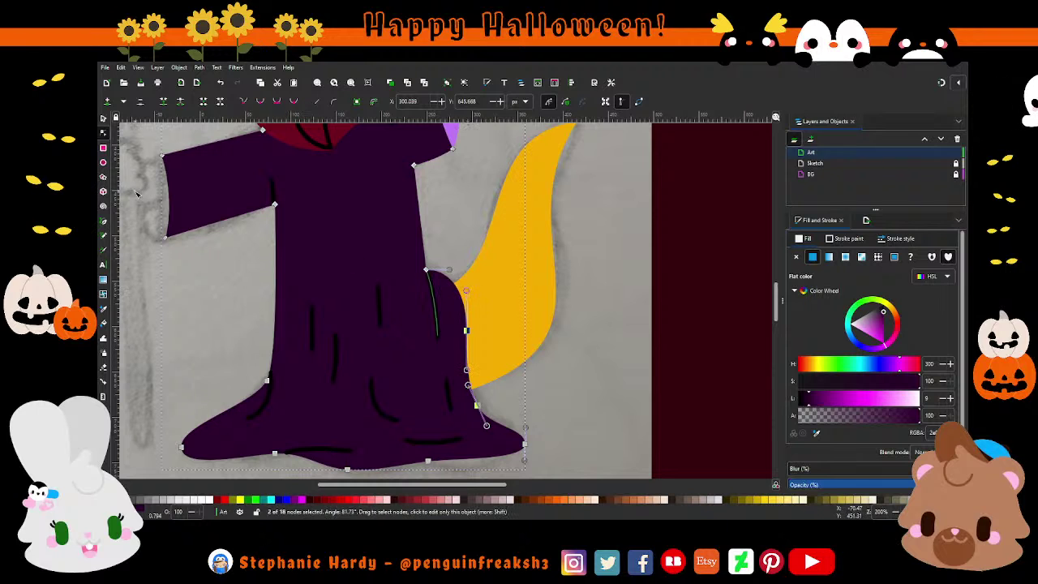
{"action": "key", "text": "s"}
{"action": "key", "text": "Escape"}
- Drag a yellow tail node and its curve handle so the tail's inner edge tucks against the robe
{"action": "scroll", "coordinate": [527, 332], "scroll_direction": "down", "scroll_amount": 1, "text": "ctrl"}
{"action": "scroll", "coordinate": [527, 332], "scroll_direction": "down", "scroll_amount": 1, "text": "ctrl"}
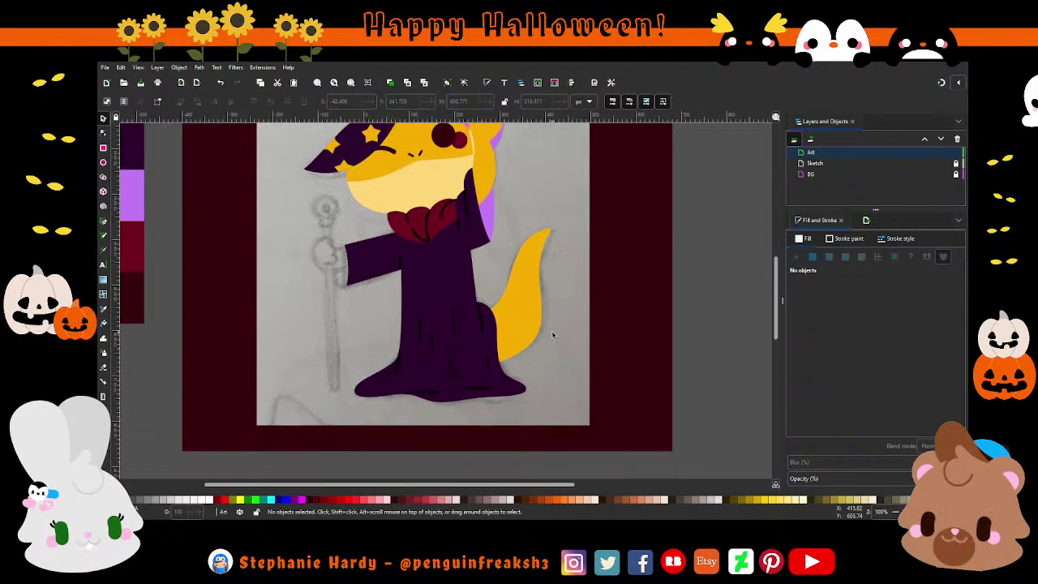
{"action": "scroll", "coordinate": [552, 335], "scroll_direction": "up", "scroll_amount": 1, "text": "ctrl"}
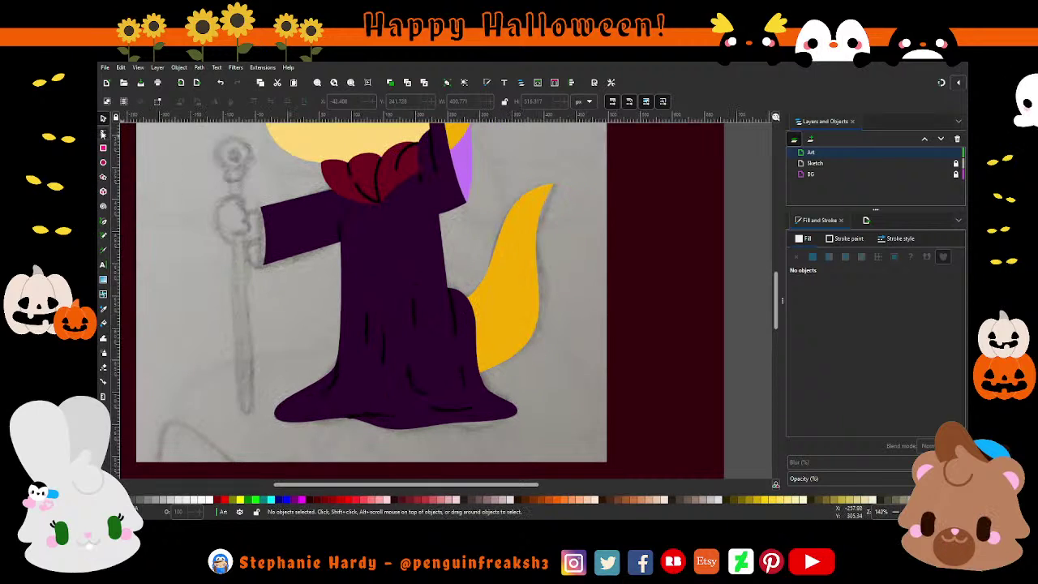
{"action": "key", "text": "n"}
{"action": "left_click", "coordinate": [504, 327]}
{"action": "left_click_drag", "start_coordinate": [467, 306], "coordinate": [458, 296]}
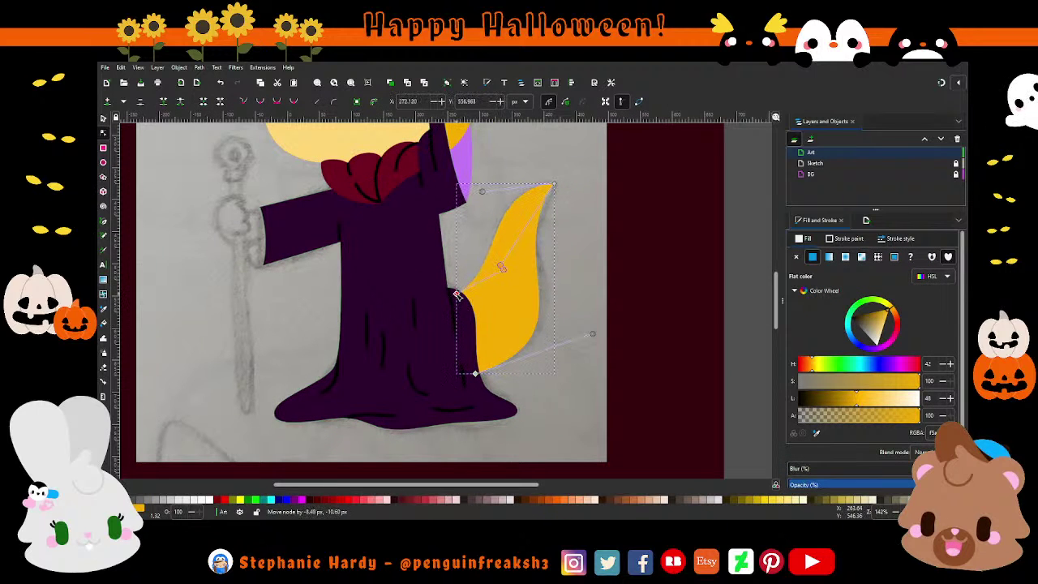
{"action": "left_click_drag", "start_coordinate": [502, 268], "coordinate": [501, 276]}
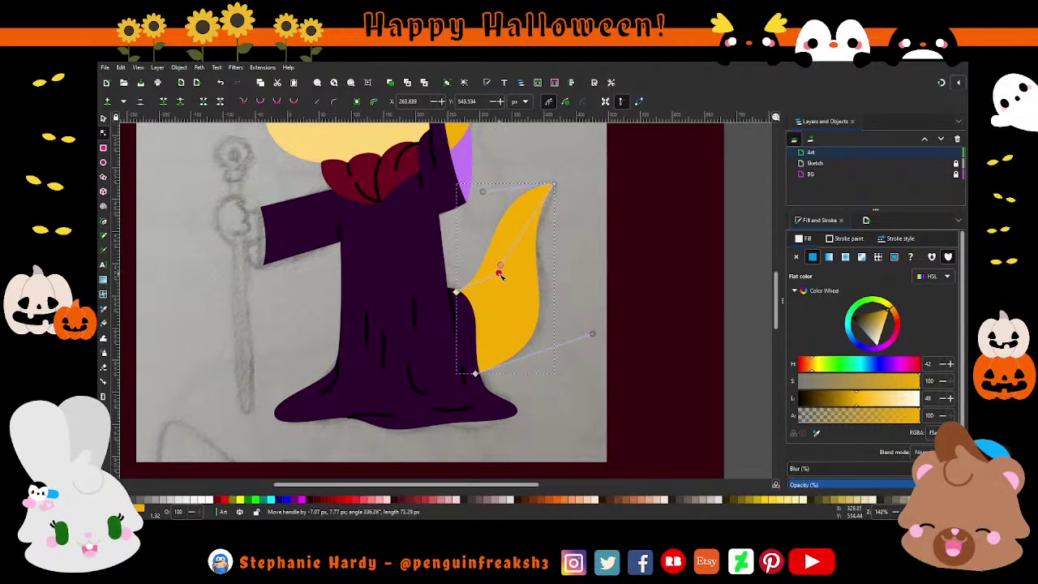
{"action": "scroll", "coordinate": [522, 363], "scroll_direction": "down", "scroll_amount": 1}
{"action": "scroll", "coordinate": [524, 364], "scroll_direction": "down", "scroll_amount": 1, "text": "ctrl"}
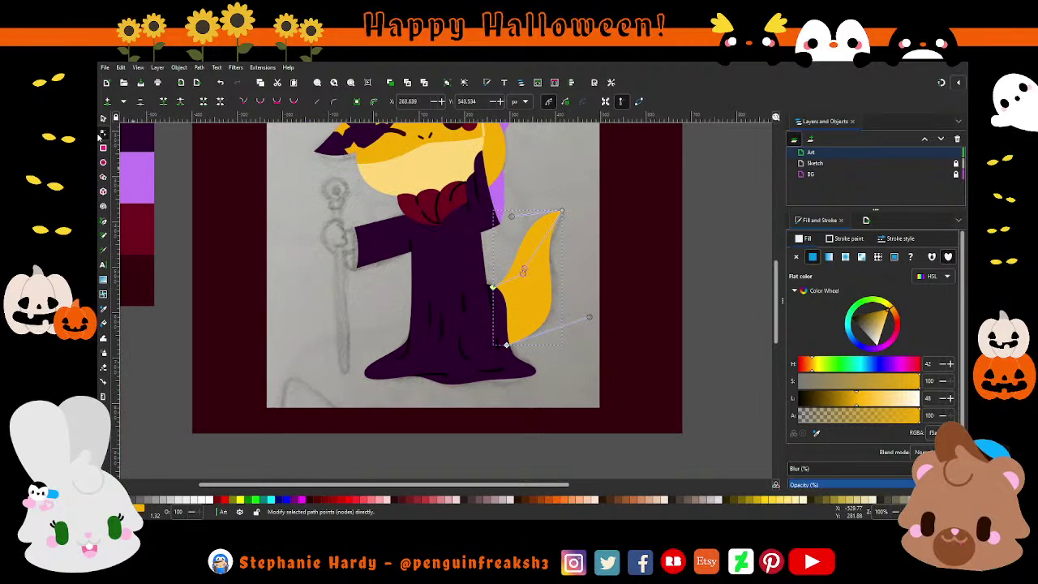
{"action": "left_click", "coordinate": [103, 118]}
{"action": "left_click", "coordinate": [563, 317]}
{"action": "scroll", "coordinate": [563, 317], "scroll_direction": "down", "scroll_amount": 1}
{"action": "scroll", "coordinate": [565, 318], "scroll_direction": "up", "scroll_amount": 1, "text": "ctrl"}
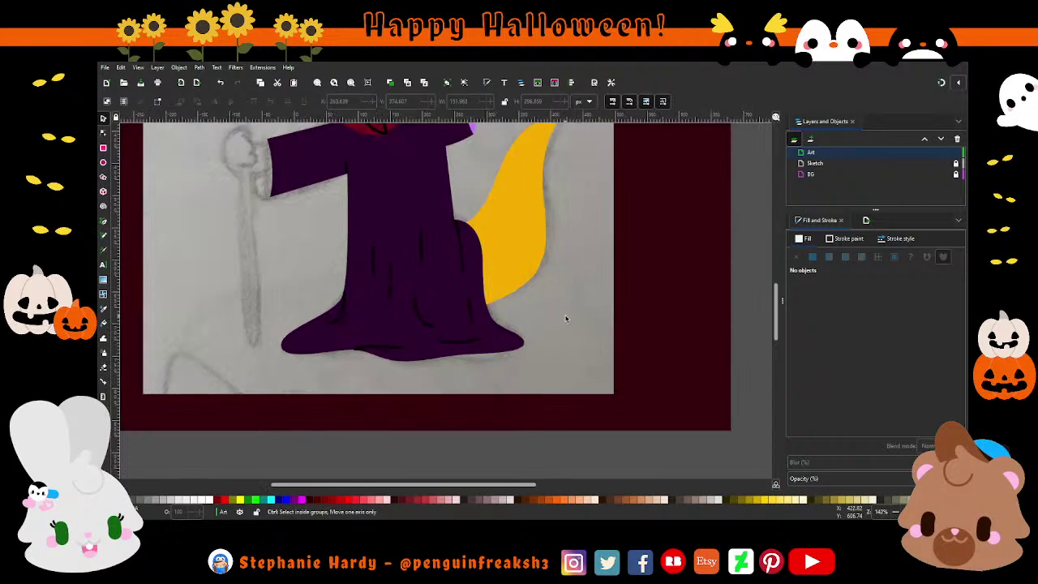
{"action": "scroll", "coordinate": [565, 318], "scroll_direction": "down", "scroll_amount": 1, "text": "ctrl"}
{"action": "scroll", "coordinate": [562, 316], "scroll_direction": "up", "scroll_amount": 1}
{"action": "scroll", "coordinate": [531, 378], "scroll_direction": "up", "scroll_amount": 1, "text": "ctrl"}
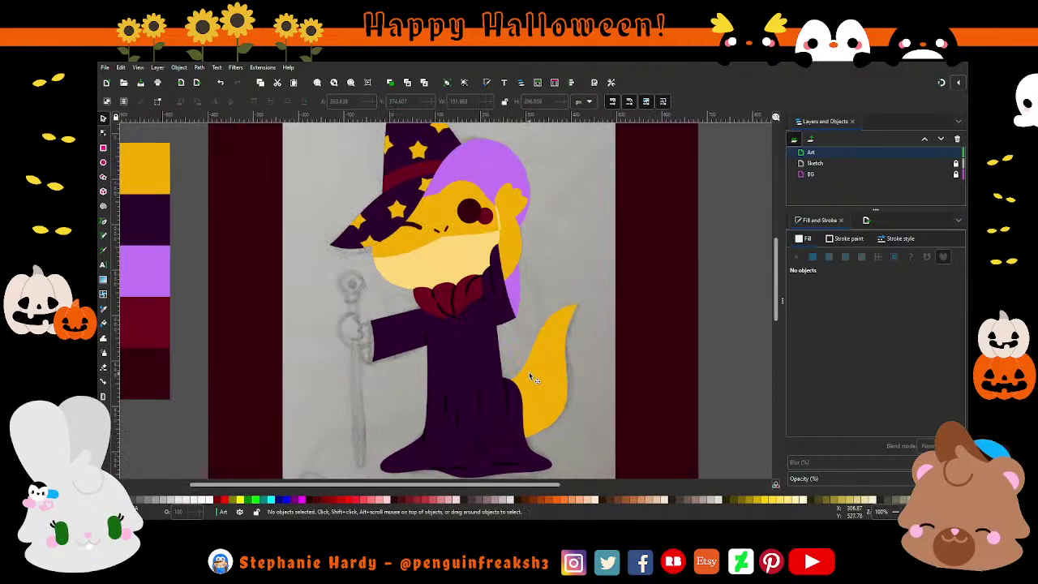
- Draw a closed four-point hand outline at the end of the outstretched sleeve
{"action": "scroll", "coordinate": [348, 347], "scroll_direction": "up", "scroll_amount": 1, "text": "ctrl"}
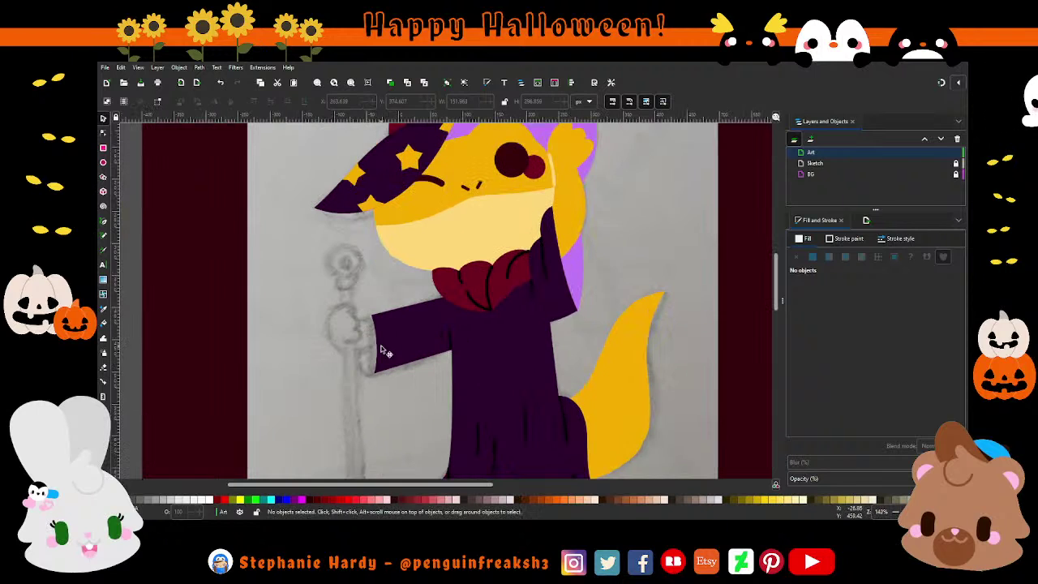
{"action": "left_click", "coordinate": [104, 224]}
{"action": "scroll", "coordinate": [345, 347], "scroll_direction": "up", "scroll_amount": 1}
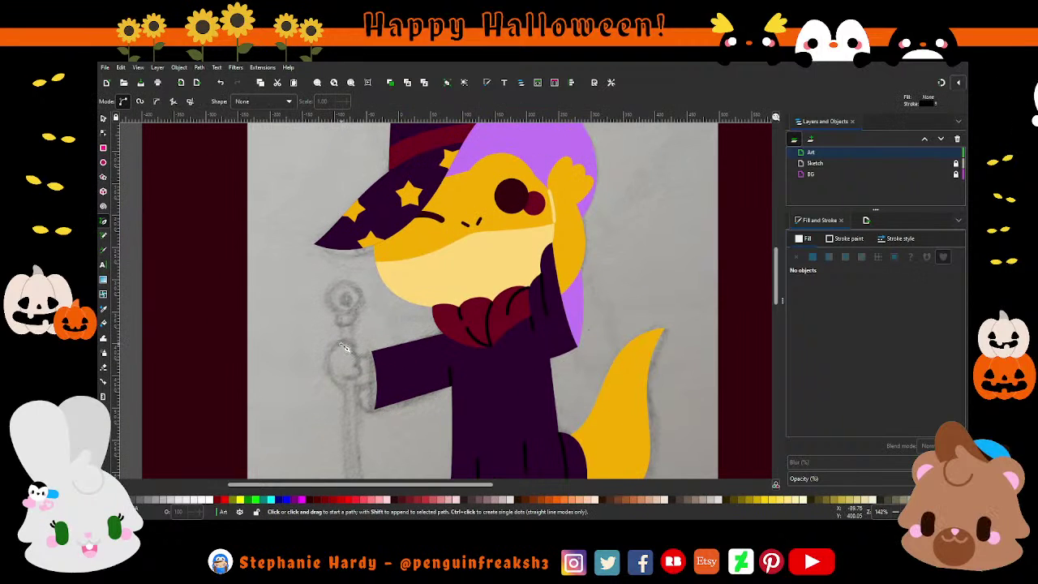
{"action": "scroll", "coordinate": [333, 415], "scroll_direction": "up", "scroll_amount": 1, "text": "ctrl"}
{"action": "left_click", "coordinate": [370, 285]}
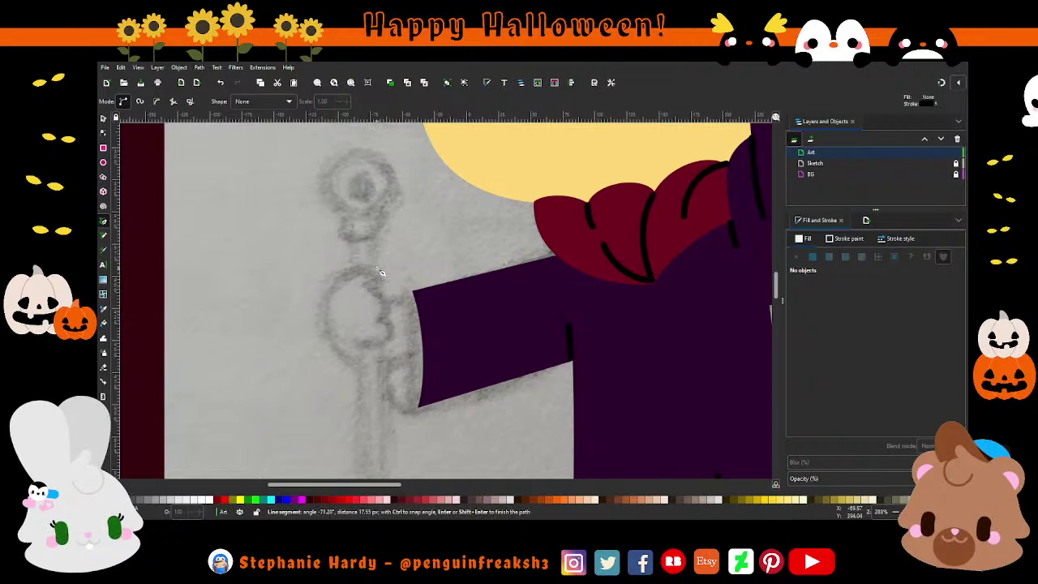
{"action": "left_click", "coordinate": [329, 318]}
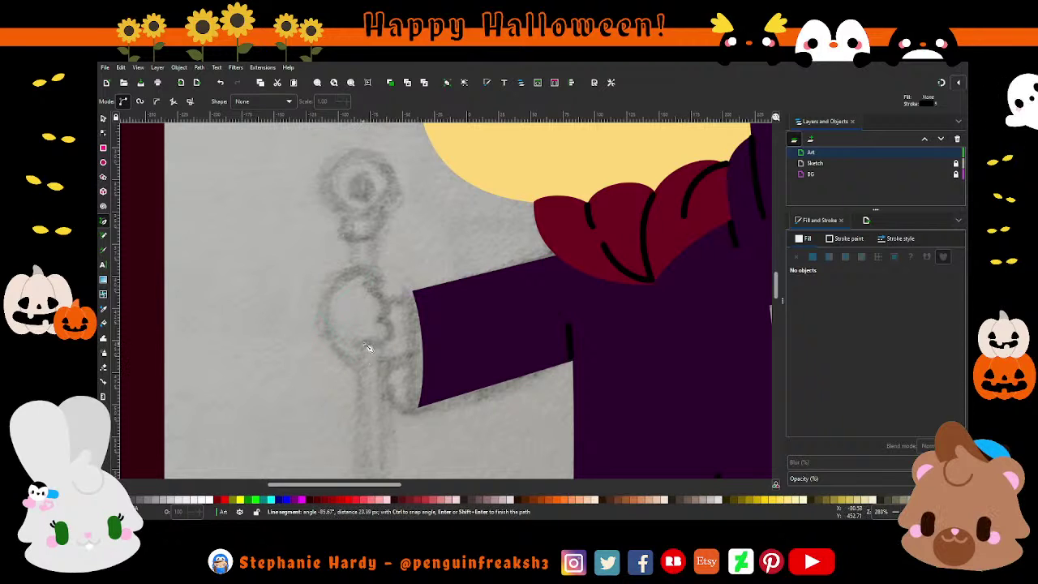
{"action": "left_click", "coordinate": [395, 328]}
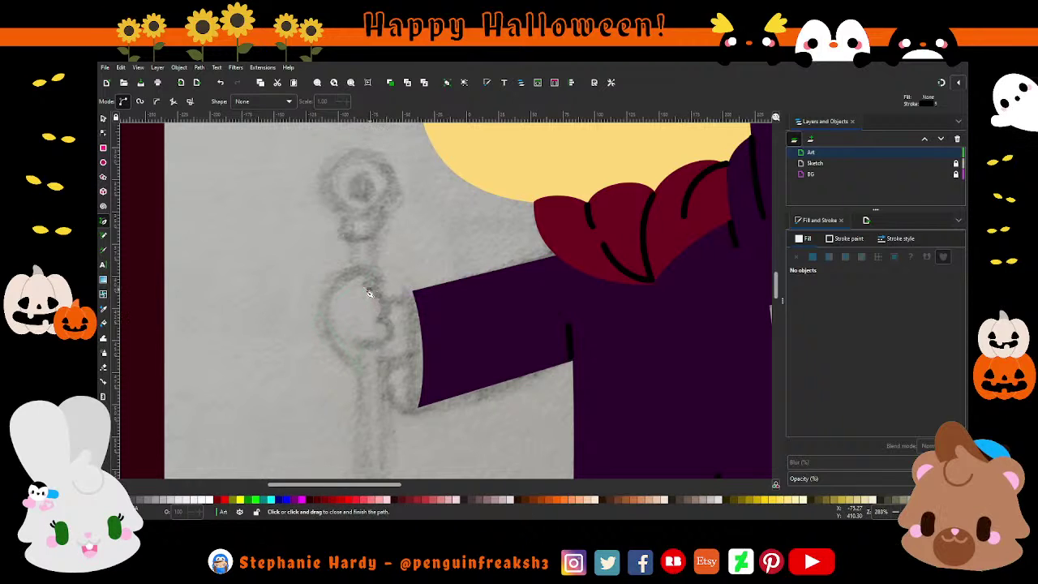
{"action": "left_click", "coordinate": [372, 294]}
- Make the hand outline's corner nodes smooth and round out the knuckle bump
{"action": "left_click", "coordinate": [103, 133]}
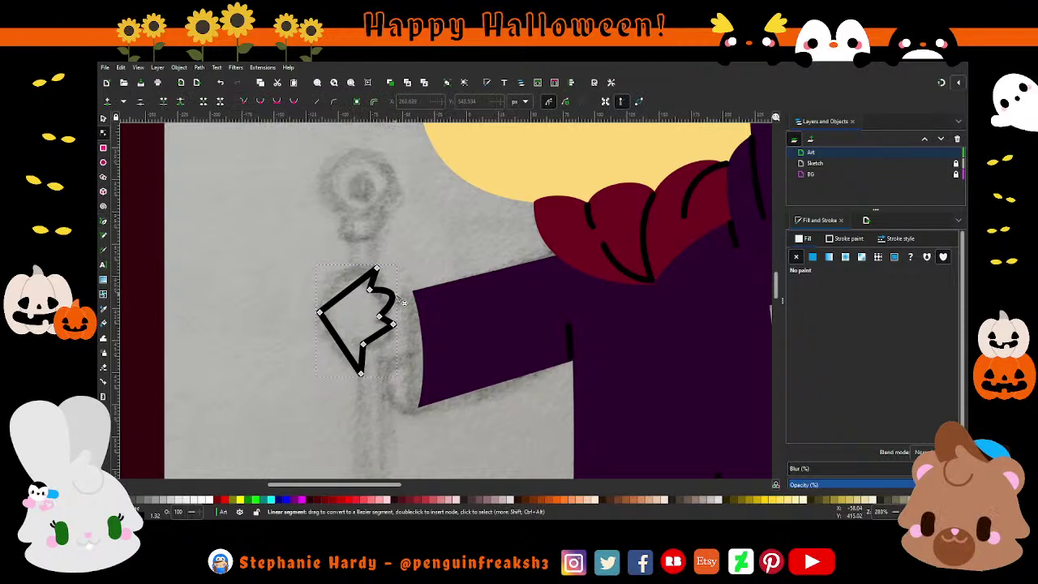
{"action": "left_click", "coordinate": [329, 305]}
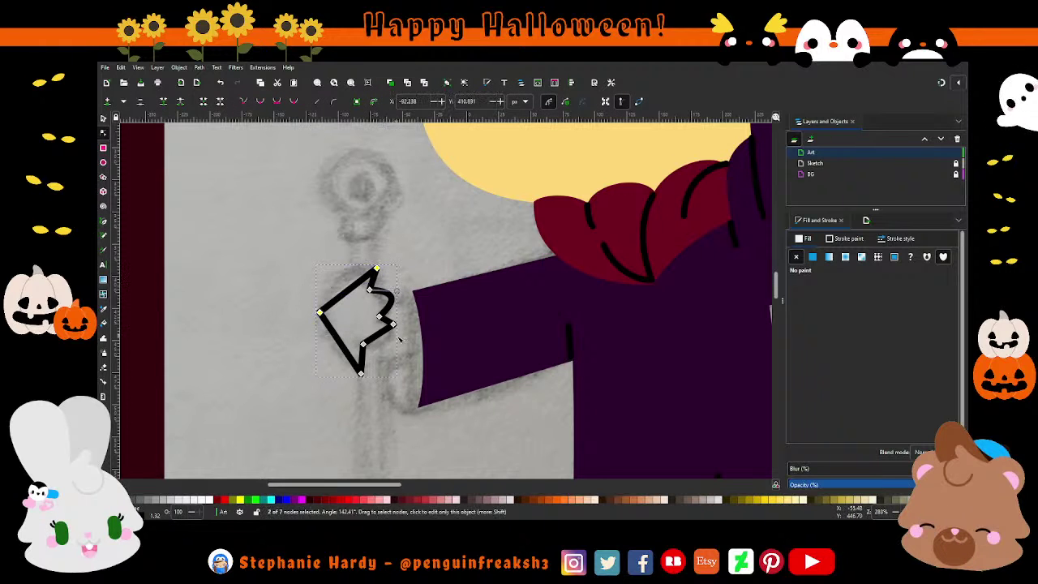
{"action": "left_click", "coordinate": [392, 324], "text": "shift"}
{"action": "left_click", "coordinate": [278, 100]}
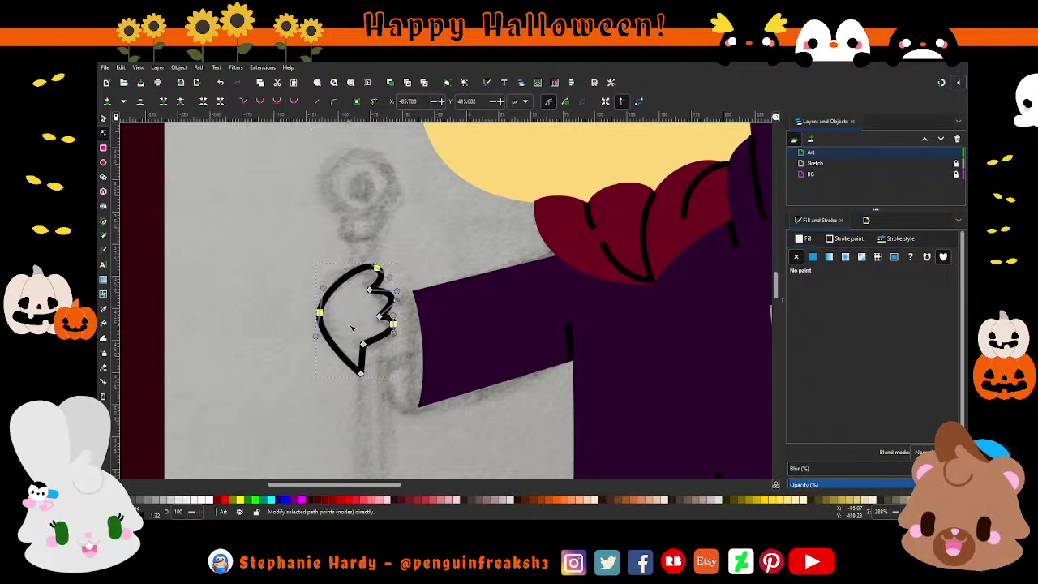
{"action": "scroll", "coordinate": [354, 319], "scroll_direction": "up", "scroll_amount": 1}
{"action": "left_click_drag", "start_coordinate": [413, 325], "coordinate": [407, 335]}
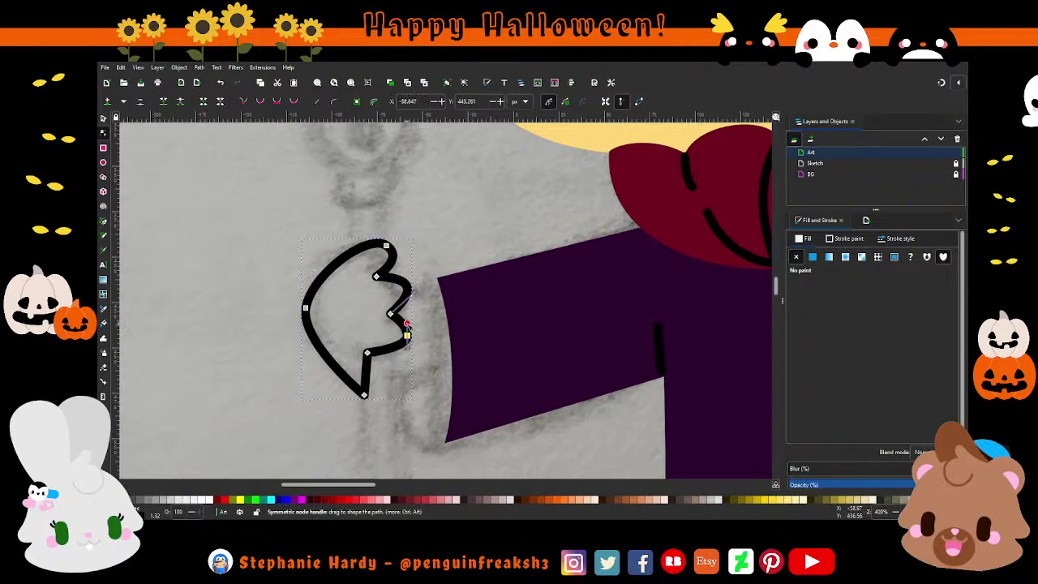
{"action": "left_click_drag", "start_coordinate": [412, 294], "coordinate": [408, 302]}
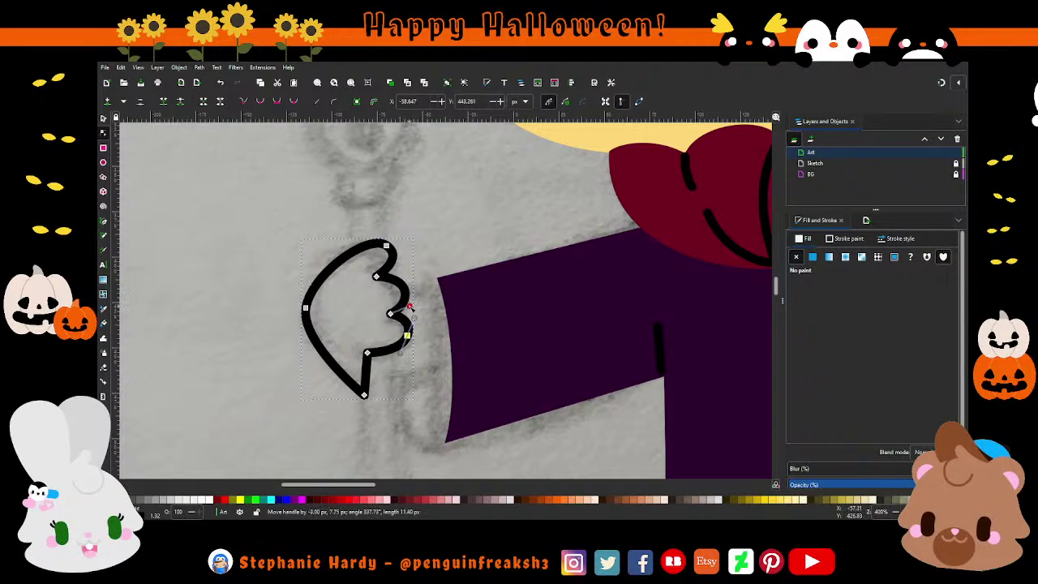
- Reshape the hand's top curve and shift its left and lower nodes into rounded fingers
{"action": "left_click_drag", "start_coordinate": [386, 245], "coordinate": [381, 242]}
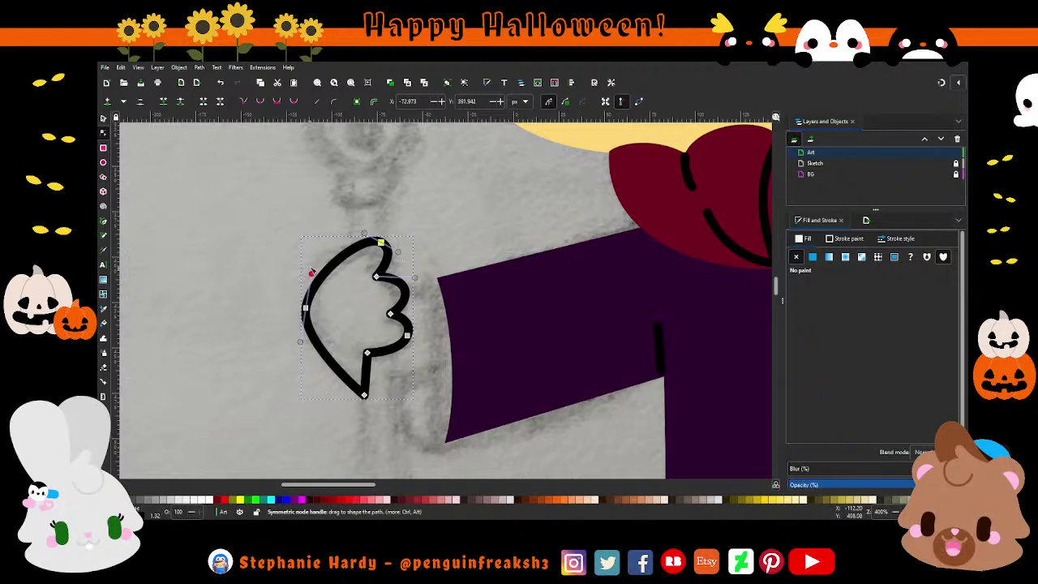
{"action": "left_click_drag", "start_coordinate": [305, 307], "coordinate": [308, 308]}
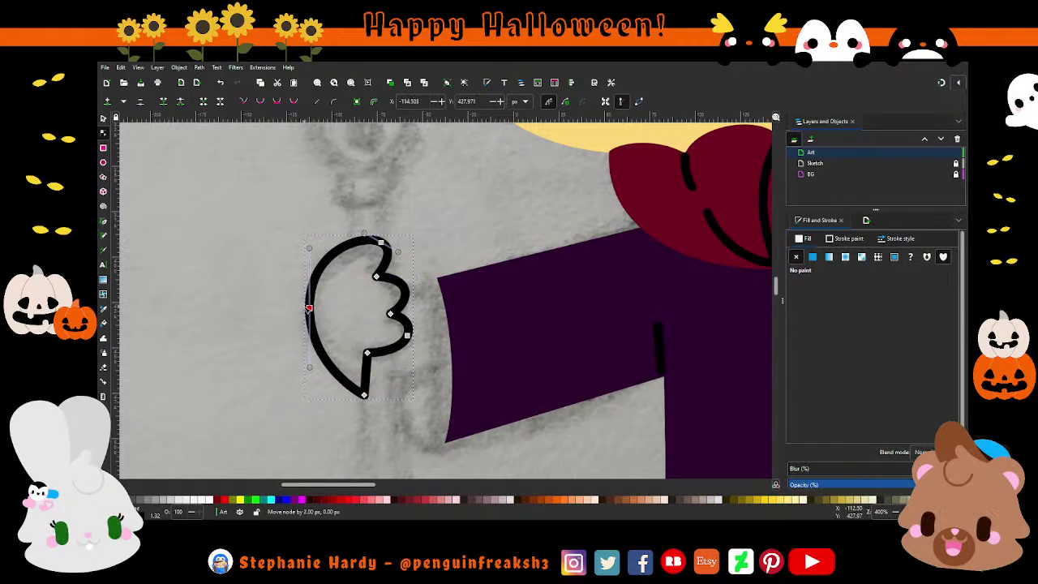
{"action": "key", "text": "Left"}
{"action": "left_click_drag", "start_coordinate": [398, 253], "coordinate": [412, 272]}
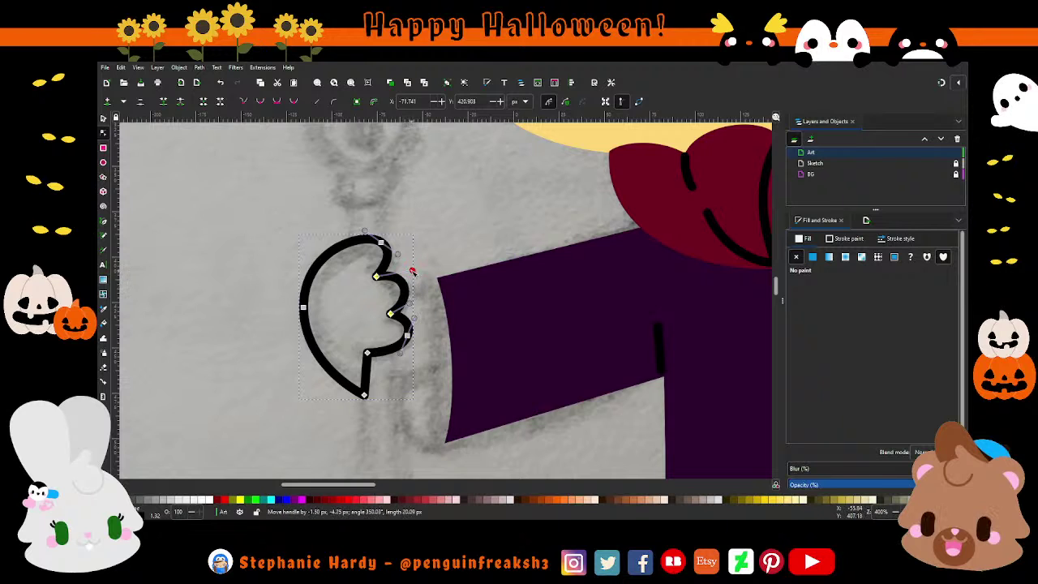
{"action": "scroll", "coordinate": [430, 288], "scroll_direction": "down", "scroll_amount": 1}
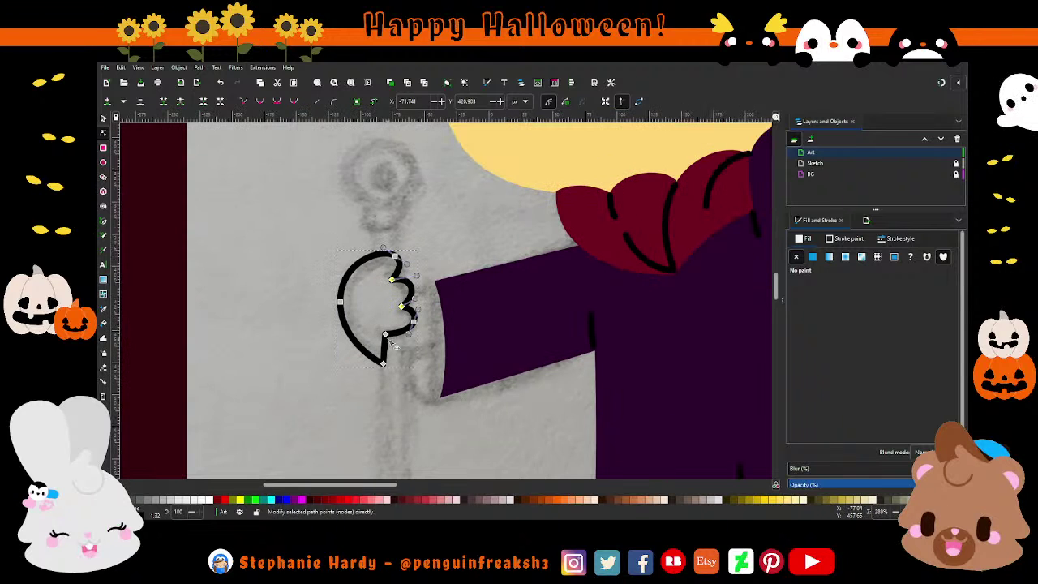
{"action": "left_click_drag", "start_coordinate": [385, 334], "coordinate": [381, 334]}
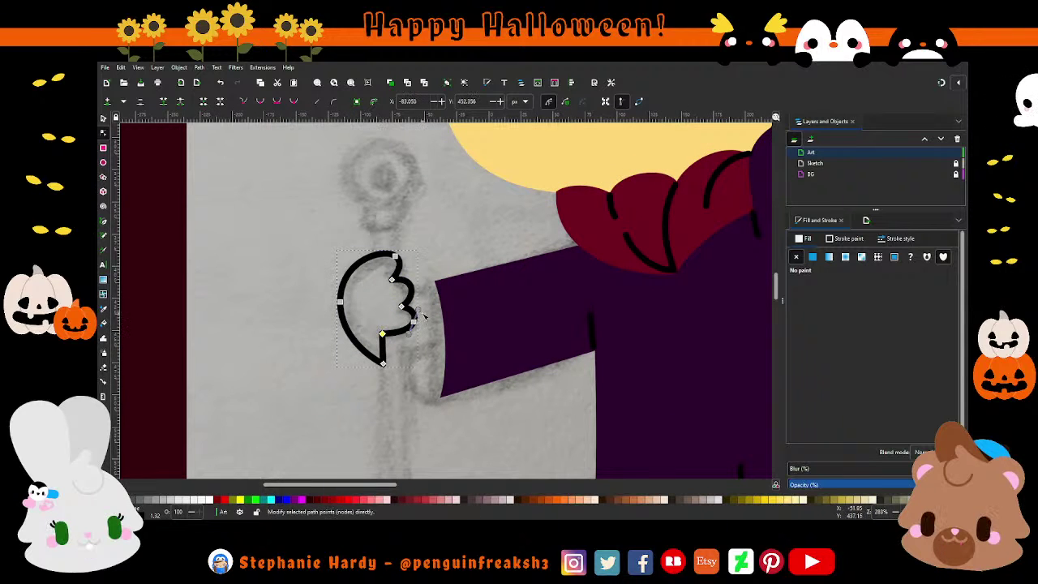
{"action": "key", "text": "s"}
{"action": "key", "text": "Escape"}
- Check the finished hand outline's nodes, then zoom back out
{"action": "scroll", "coordinate": [320, 339], "scroll_direction": "down", "scroll_amount": 2}
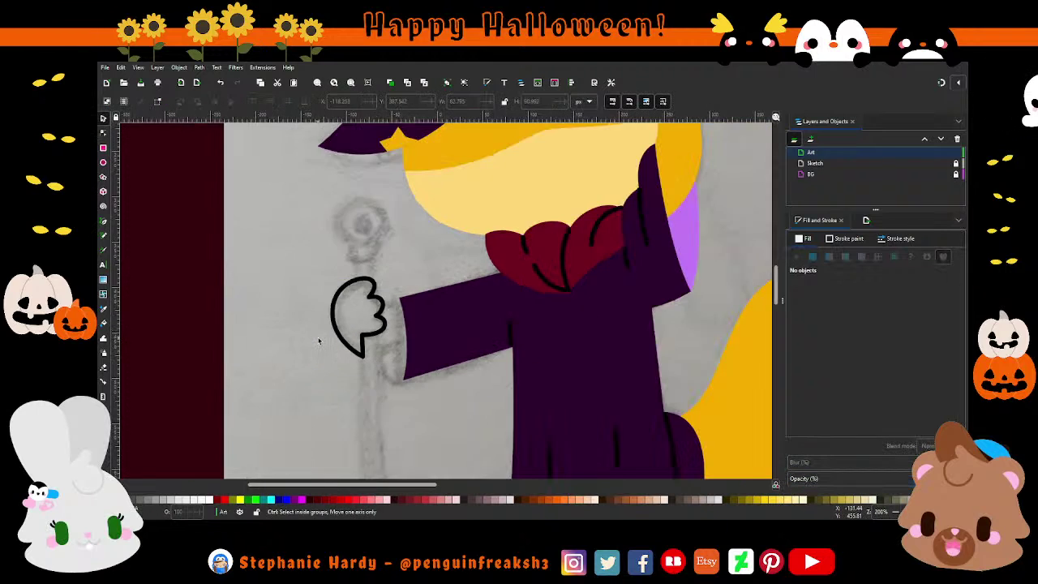
{"action": "scroll", "coordinate": [320, 339], "scroll_direction": "up", "scroll_amount": 2}
{"action": "key", "text": "n"}
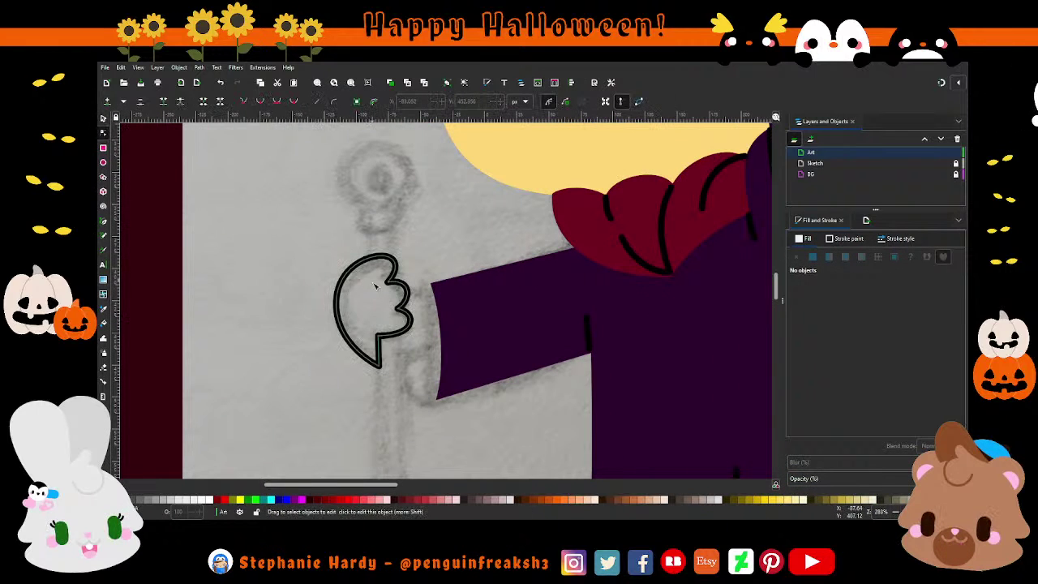
{"action": "left_click", "coordinate": [391, 288]}
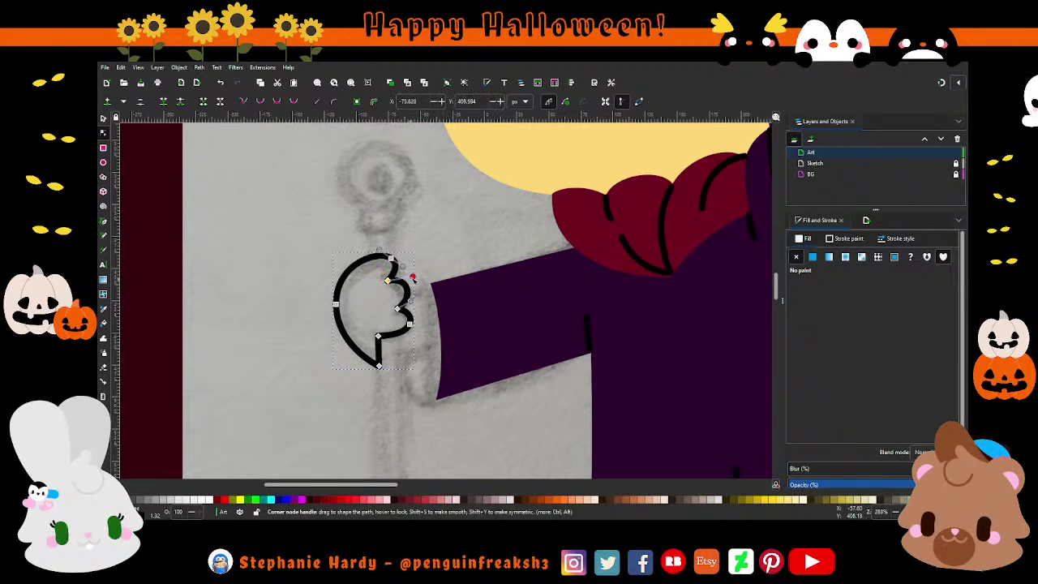
{"action": "left_click", "coordinate": [103, 118]}
{"action": "key", "text": "Escape"}
{"action": "scroll", "coordinate": [412, 335], "scroll_direction": "down", "scroll_amount": 2}
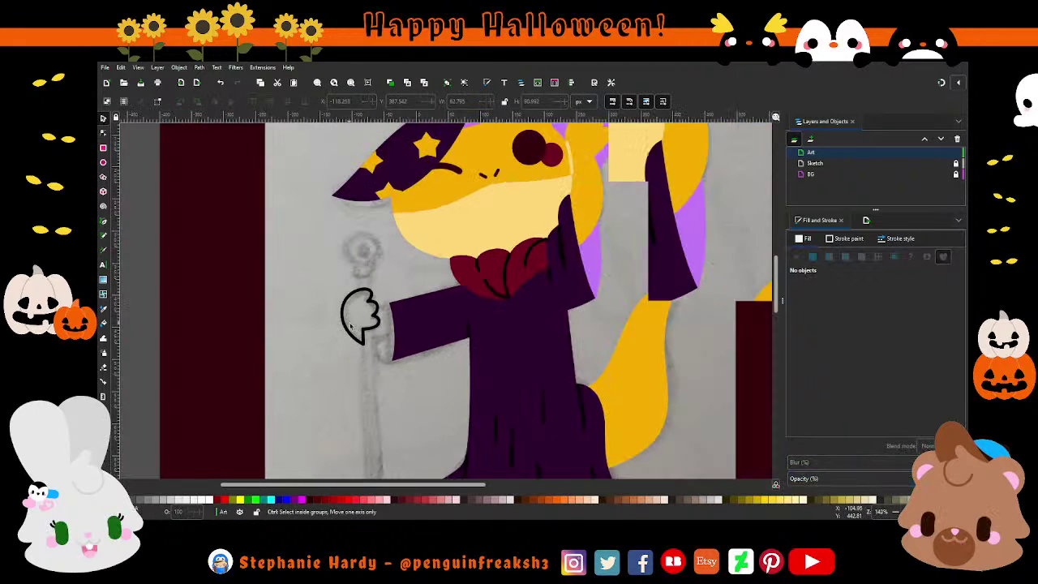
{"action": "scroll", "coordinate": [411, 335], "scroll_direction": "up", "scroll_amount": 2}
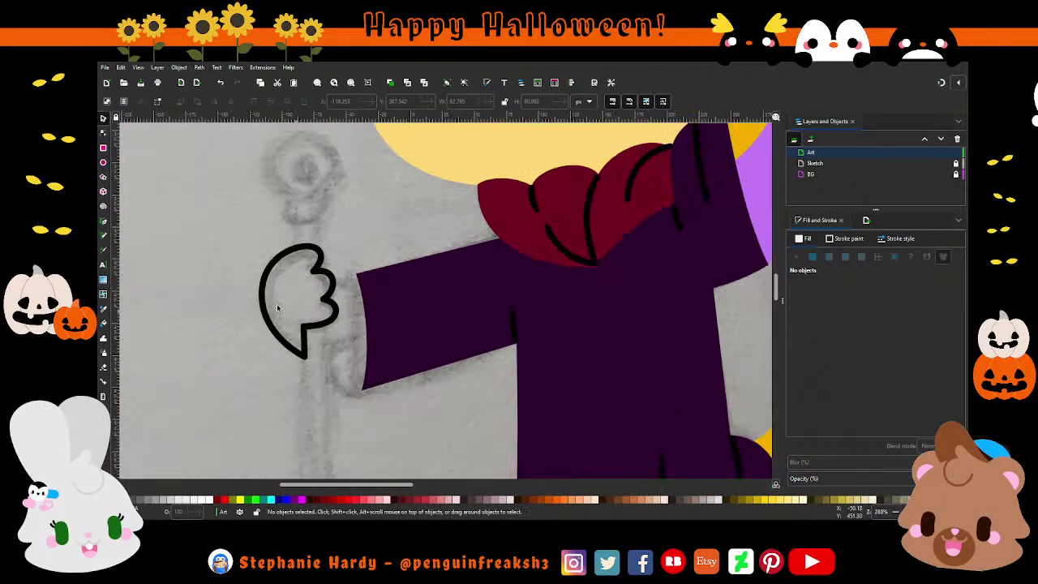
{"action": "left_click", "coordinate": [103, 221]}
{"action": "scroll", "coordinate": [387, 283], "scroll_direction": "down", "scroll_amount": 2}
{"action": "scroll", "coordinate": [389, 281], "scroll_direction": "down", "scroll_amount": 1}
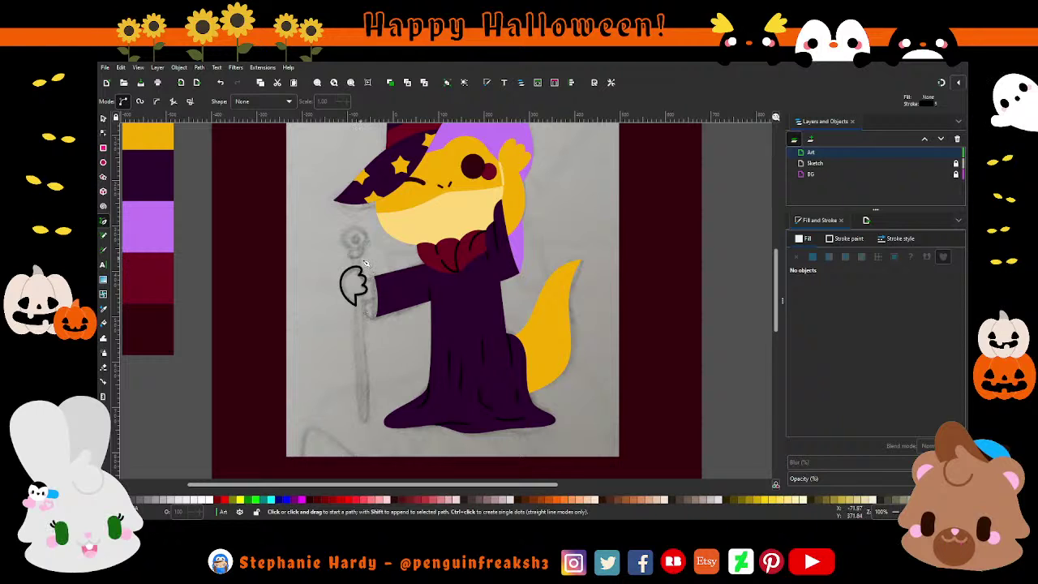
- Draw a vertical staff line from above the hand to the robe hem, stroke width 20
{"action": "left_click", "coordinate": [360, 257]}
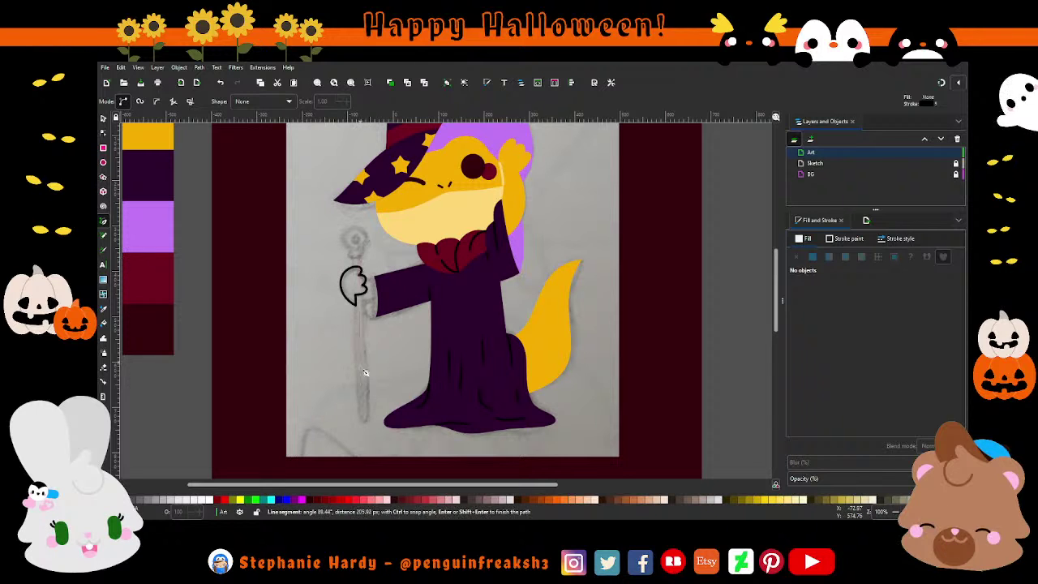
{"action": "double_click", "coordinate": [362, 416]}
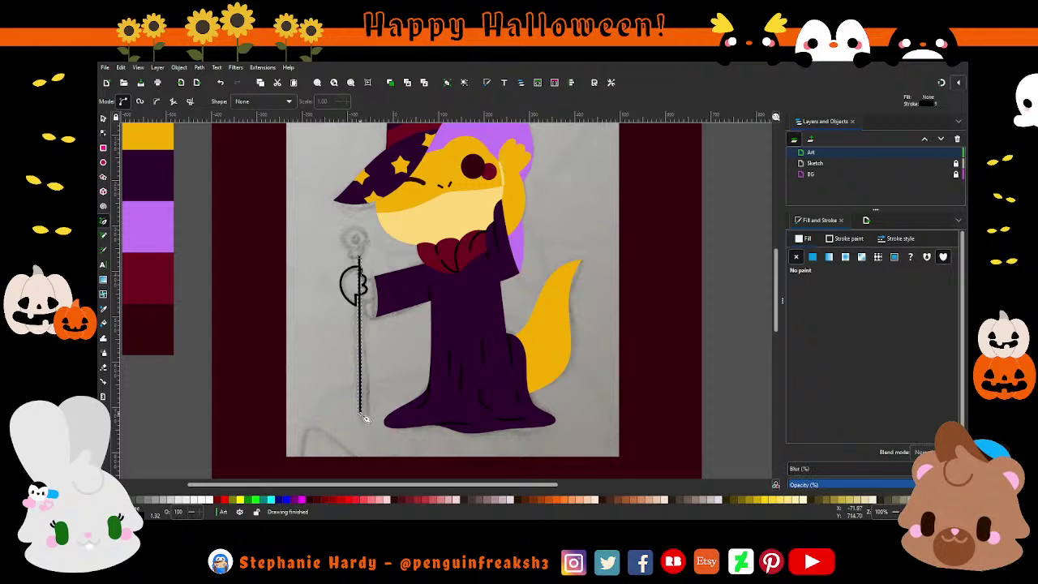
{"action": "left_click", "coordinate": [899, 239]}
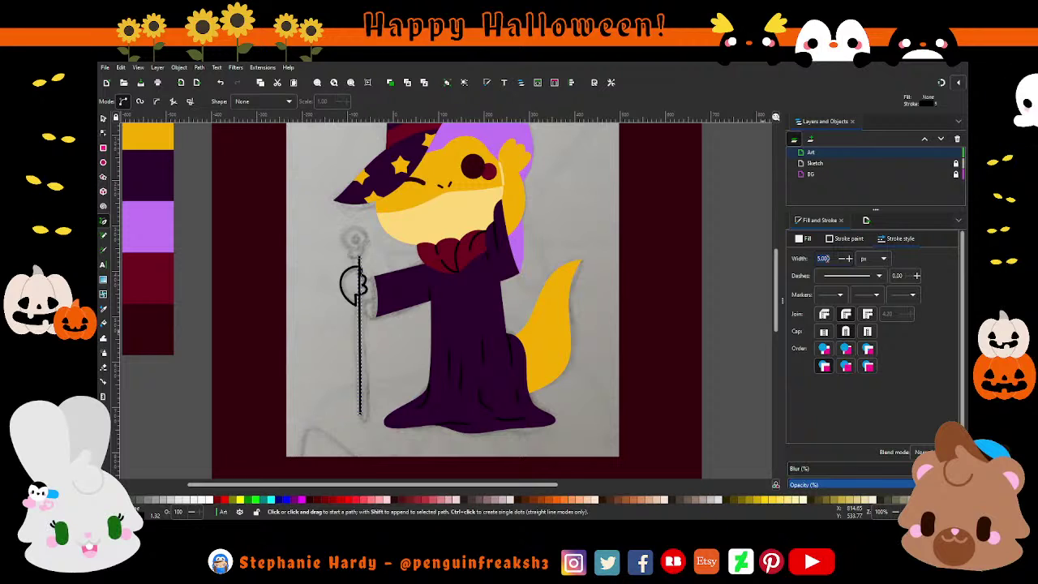
{"action": "type", "text": "0"}
{"action": "key", "text": "Return"}
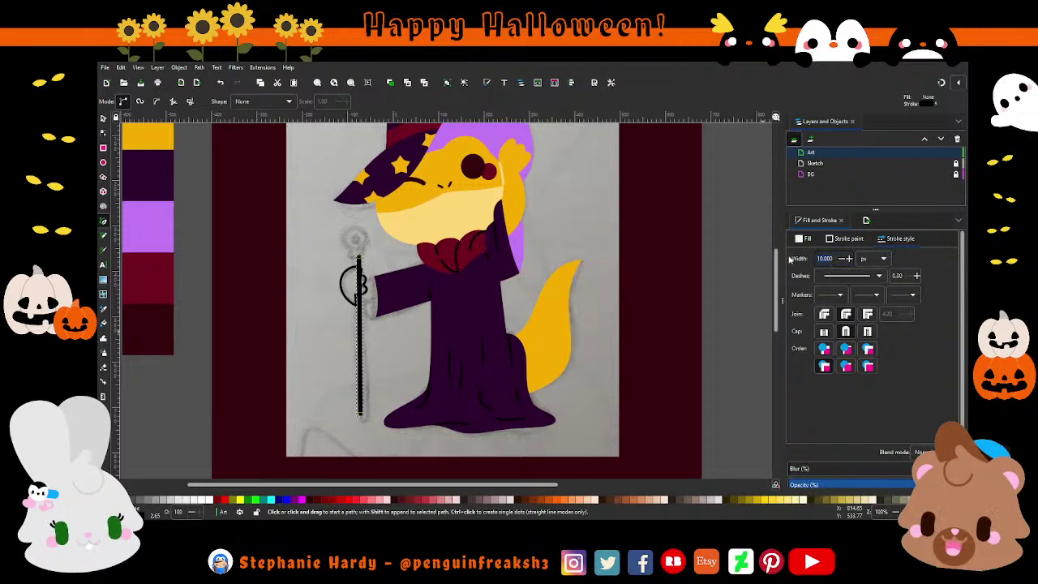
{"action": "type", "text": "20.000"}
{"action": "key", "text": "Return"}
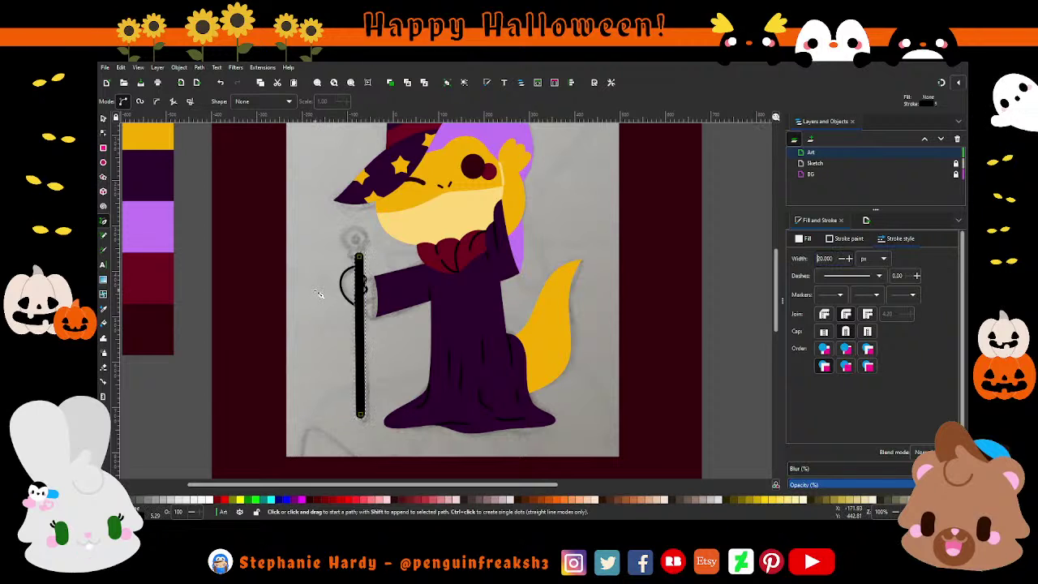
- Nudge the staff's top node slightly right
{"action": "key", "text": "s"}
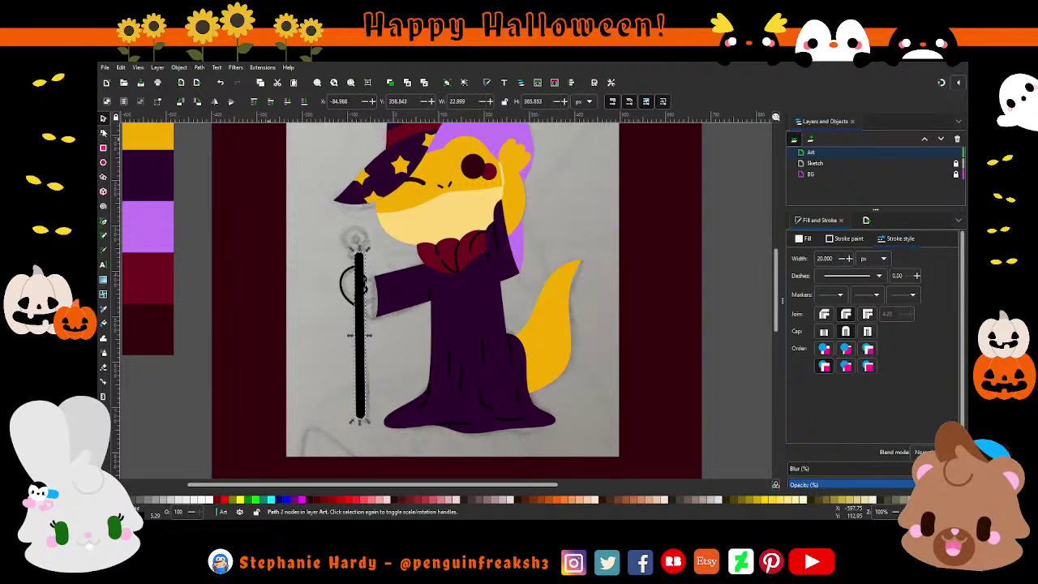
{"action": "key", "text": "n"}
{"action": "scroll", "coordinate": [329, 278], "scroll_direction": "up", "scroll_amount": 3}
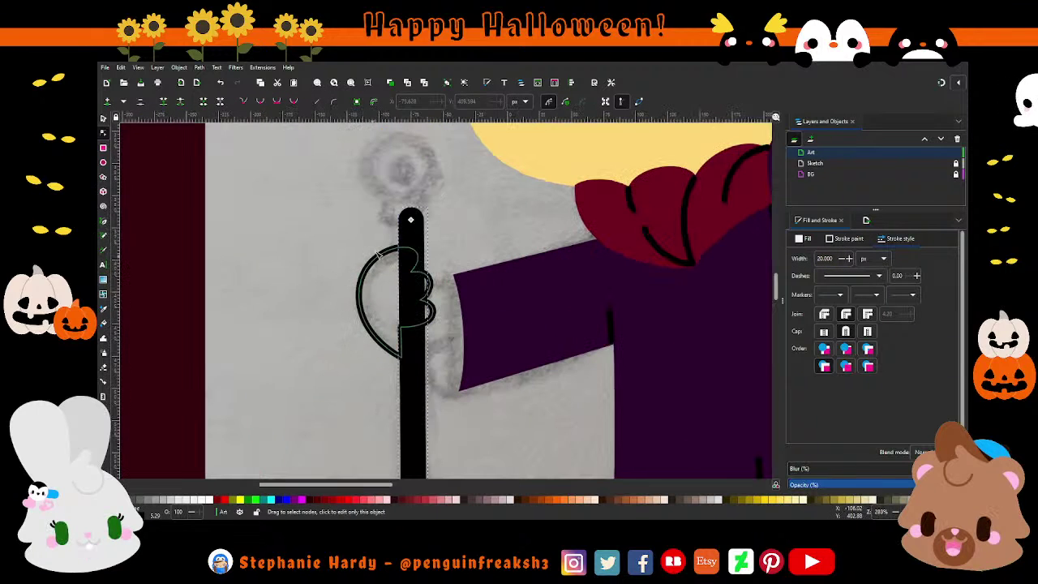
{"action": "left_click_drag", "start_coordinate": [410, 219], "coordinate": [414, 221]}
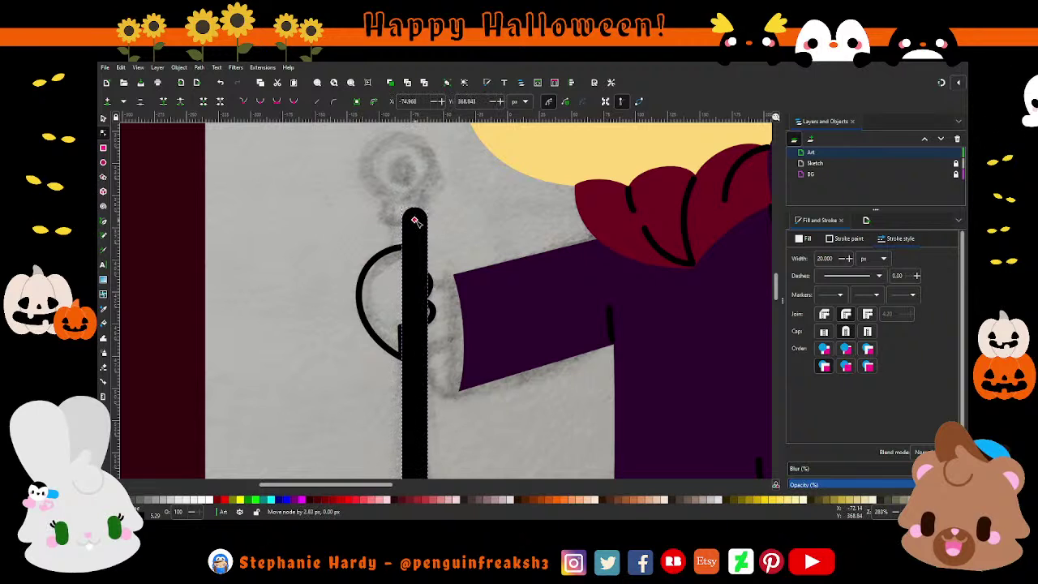
{"action": "scroll", "coordinate": [308, 231], "scroll_direction": "down", "scroll_amount": 1}
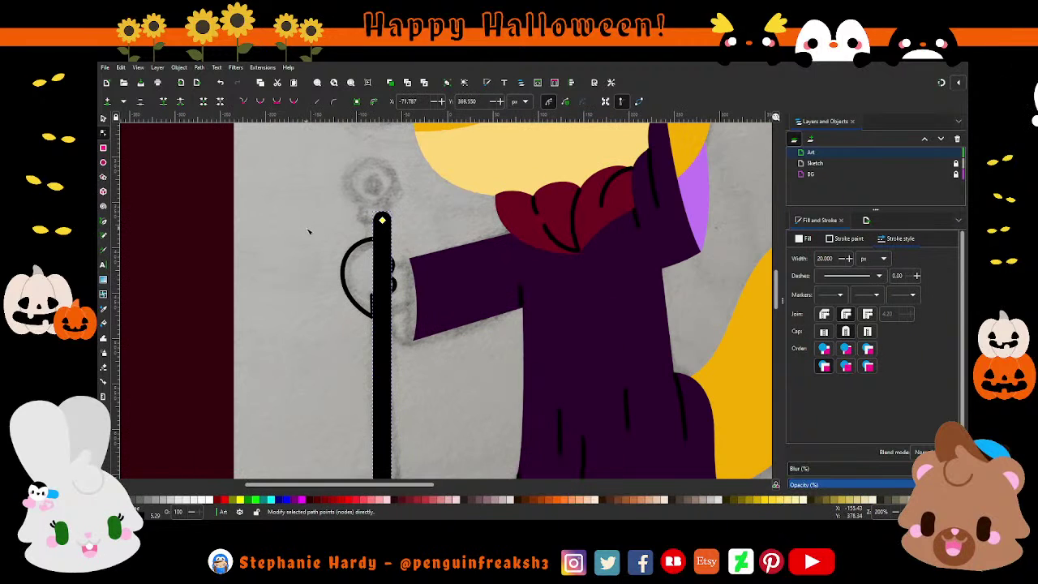
{"action": "scroll", "coordinate": [310, 236], "scroll_direction": "down", "scroll_amount": 1}
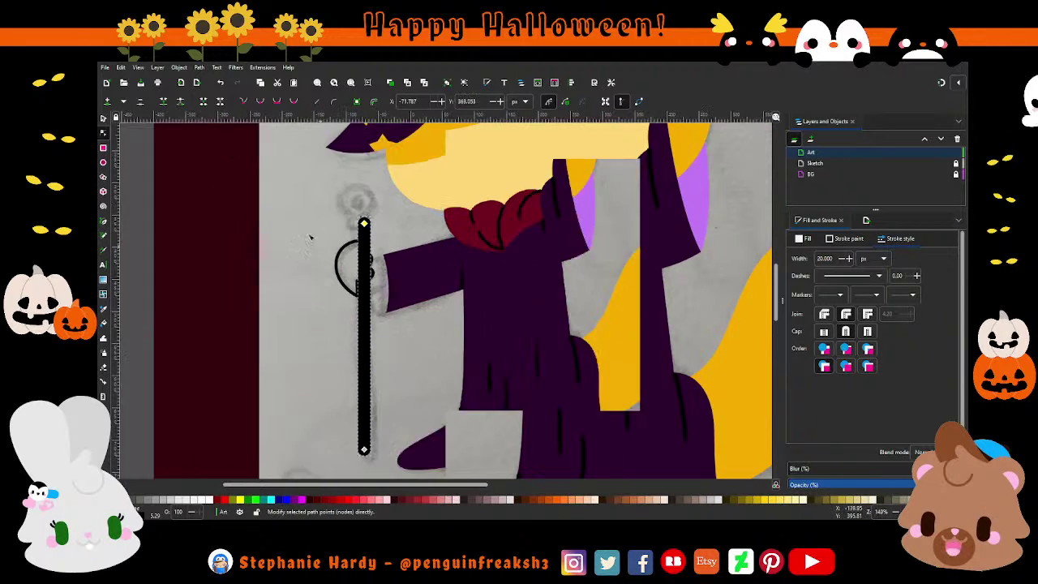
{"action": "scroll", "coordinate": [310, 236], "scroll_direction": "down", "scroll_amount": 1}
- Fill the hand shape with the yellow skin colour
{"action": "left_click", "coordinate": [103, 118]}
{"action": "left_click", "coordinate": [335, 261]}
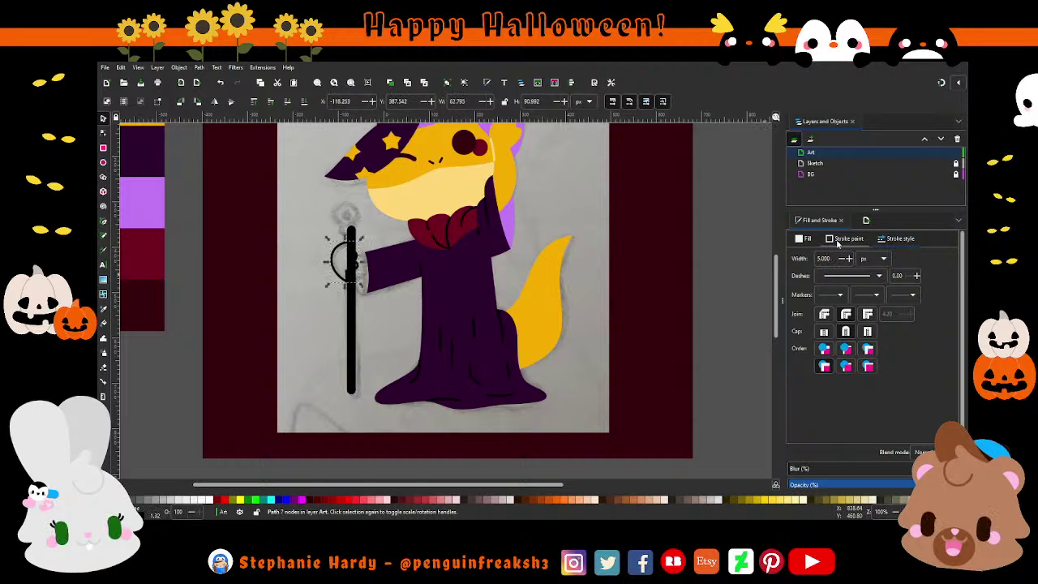
{"action": "left_click", "coordinate": [847, 239]}
{"action": "left_click", "coordinate": [795, 256]}
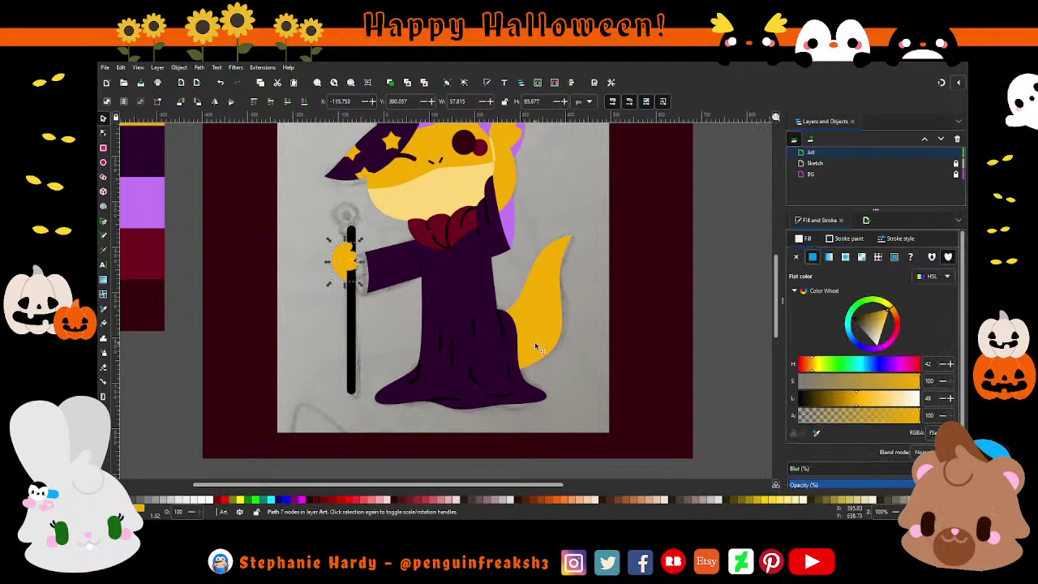
{"action": "left_click", "coordinate": [386, 322]}
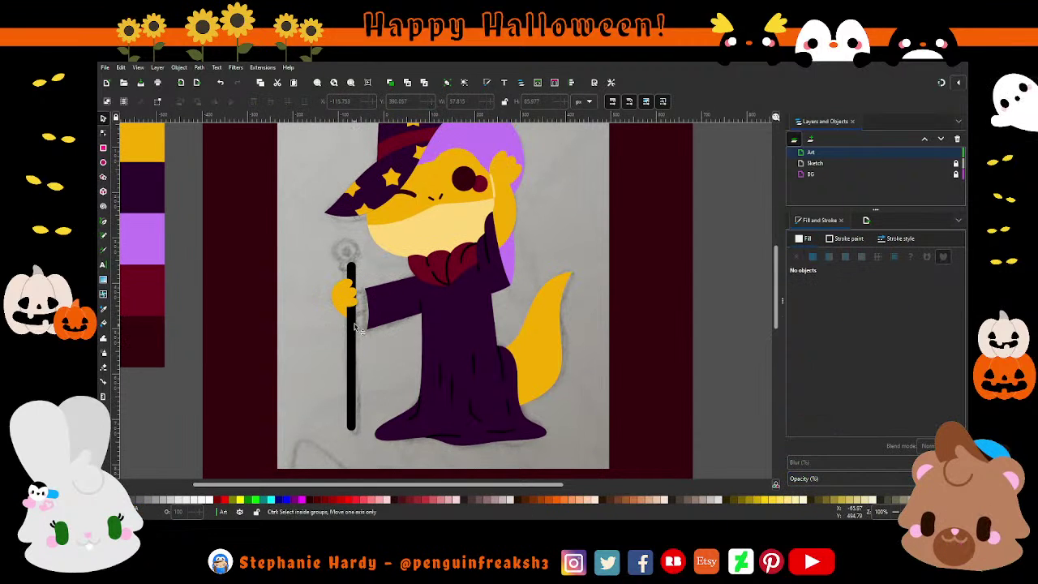
- Move the hand's bottom node and inner corner so its inner edge lines up with the staff
{"action": "scroll", "coordinate": [360, 271], "scroll_direction": "up", "scroll_amount": 2}
{"action": "scroll", "coordinate": [349, 306], "scroll_direction": "up", "scroll_amount": 1}
{"action": "scroll", "coordinate": [336, 308], "scroll_direction": "up", "scroll_amount": 1}
{"action": "key", "text": "n"}
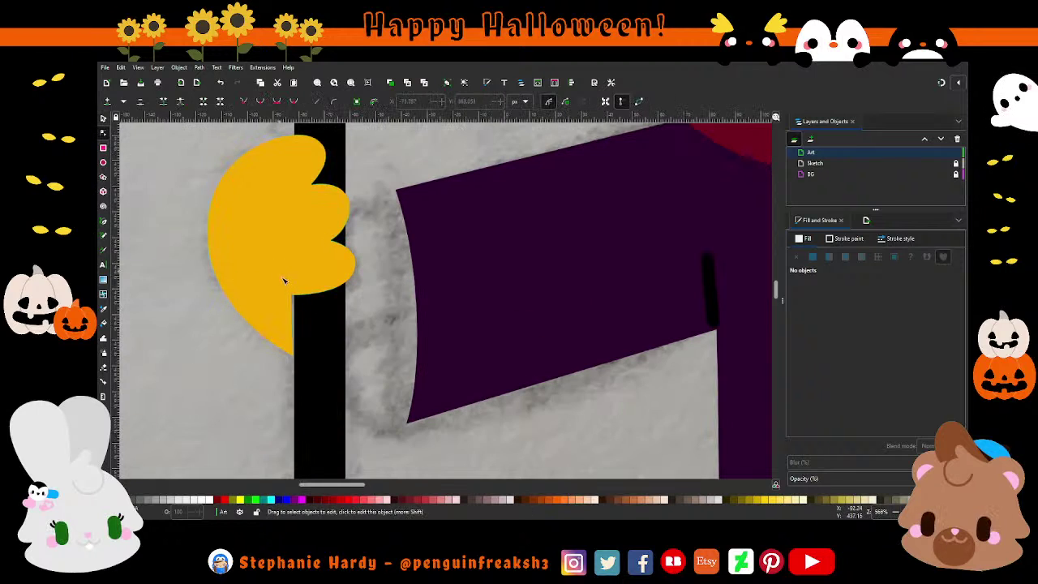
{"action": "left_click", "coordinate": [292, 332]}
{"action": "scroll", "coordinate": [288, 327], "scroll_direction": "up", "scroll_amount": 2}
{"action": "left_click_drag", "start_coordinate": [303, 387], "coordinate": [300, 382]}
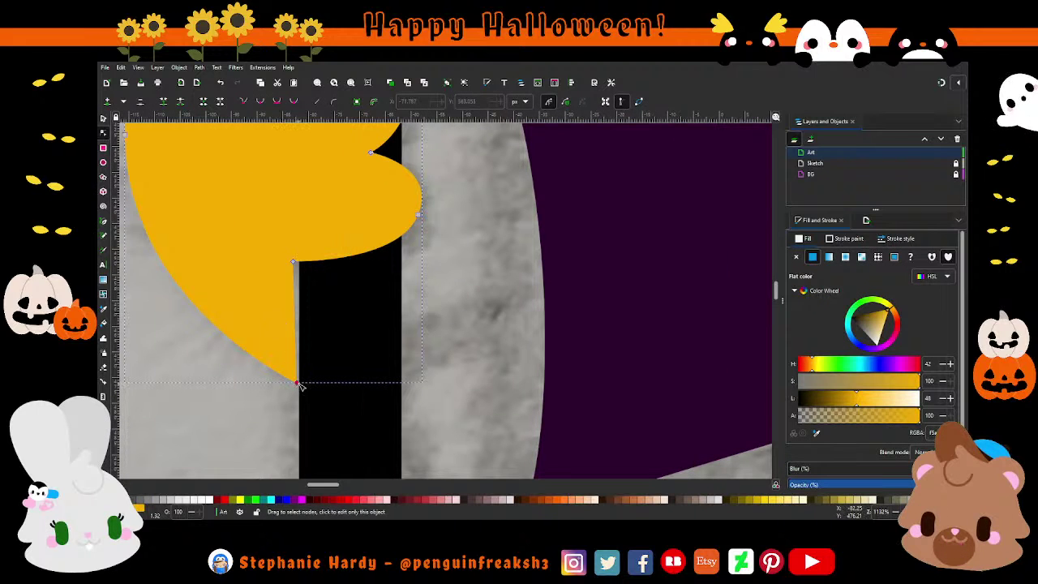
{"action": "left_click_drag", "start_coordinate": [295, 262], "coordinate": [298, 265]}
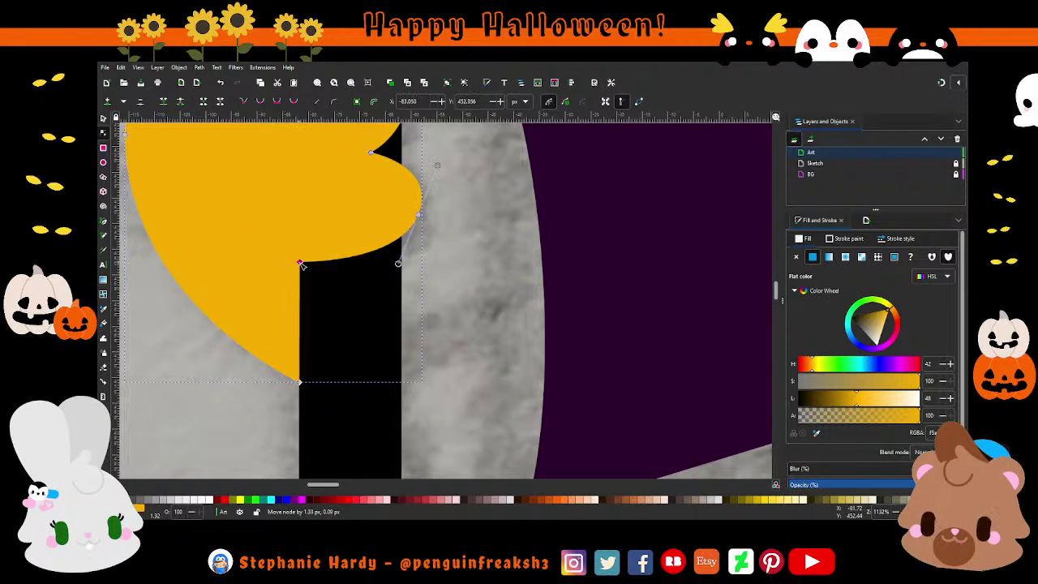
{"action": "scroll", "coordinate": [338, 324], "scroll_direction": "down", "scroll_amount": 2}
{"action": "scroll", "coordinate": [338, 323], "scroll_direction": "down", "scroll_amount": 1}
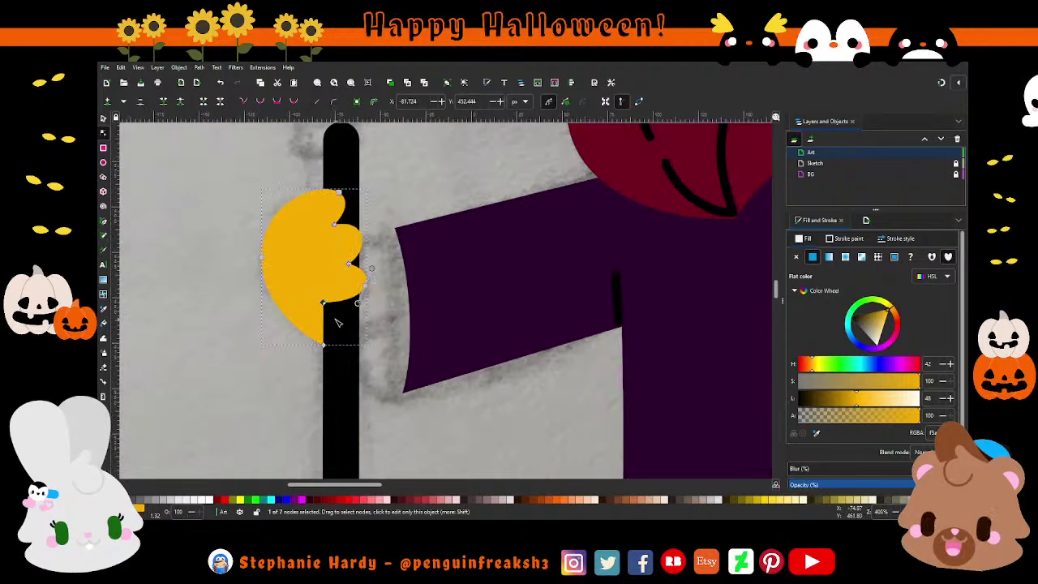
{"action": "scroll", "coordinate": [339, 323], "scroll_direction": "up", "scroll_amount": 1}
{"action": "scroll", "coordinate": [338, 321], "scroll_direction": "down", "scroll_amount": 1}
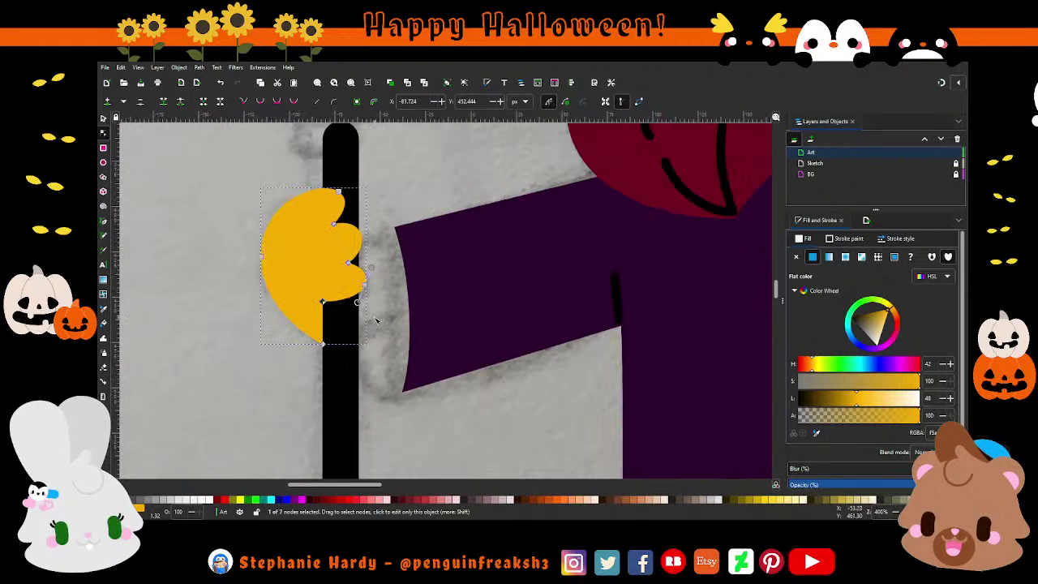
{"action": "scroll", "coordinate": [375, 321], "scroll_direction": "up", "scroll_amount": 1}
- Draw a four-corner wrist cuff behind the hand and fill it with the hand's yellow
{"action": "key", "text": "b"}
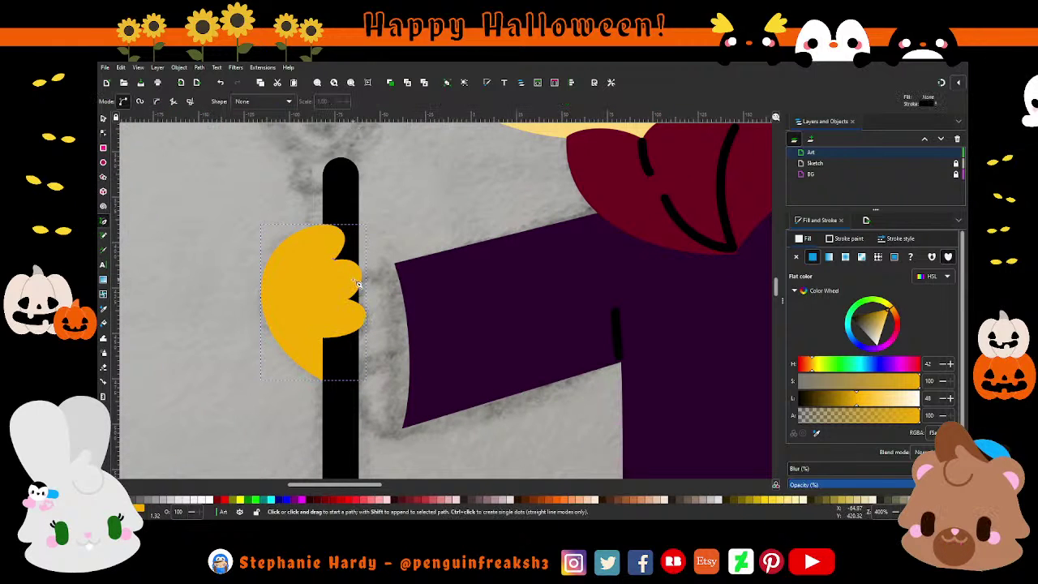
{"action": "left_click", "coordinate": [397, 265]}
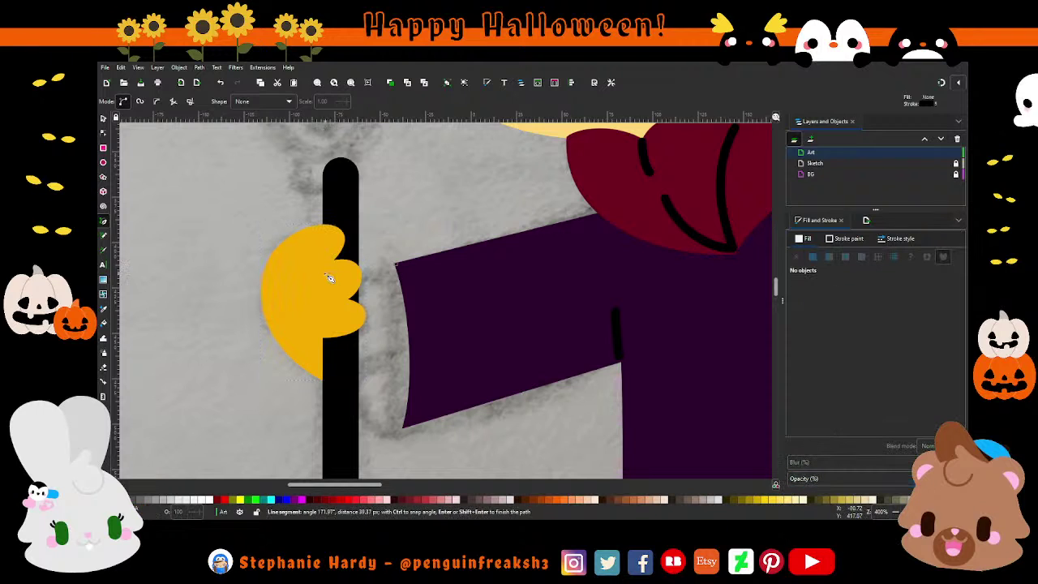
{"action": "left_click", "coordinate": [332, 301]}
{"action": "left_click", "coordinate": [341, 383]}
{"action": "left_click", "coordinate": [431, 375]}
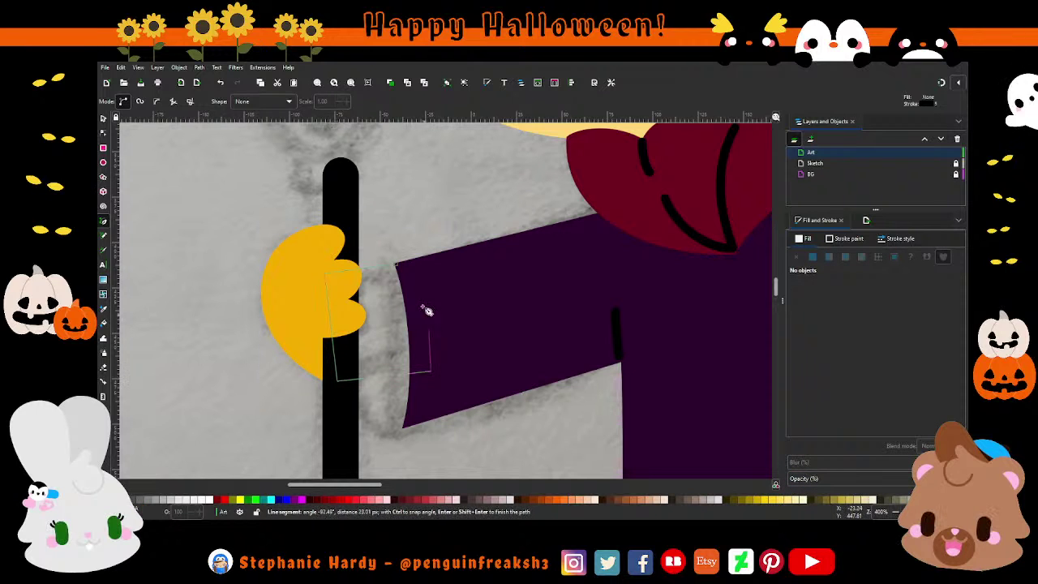
{"action": "left_click", "coordinate": [397, 265]}
{"action": "left_click", "coordinate": [104, 119]}
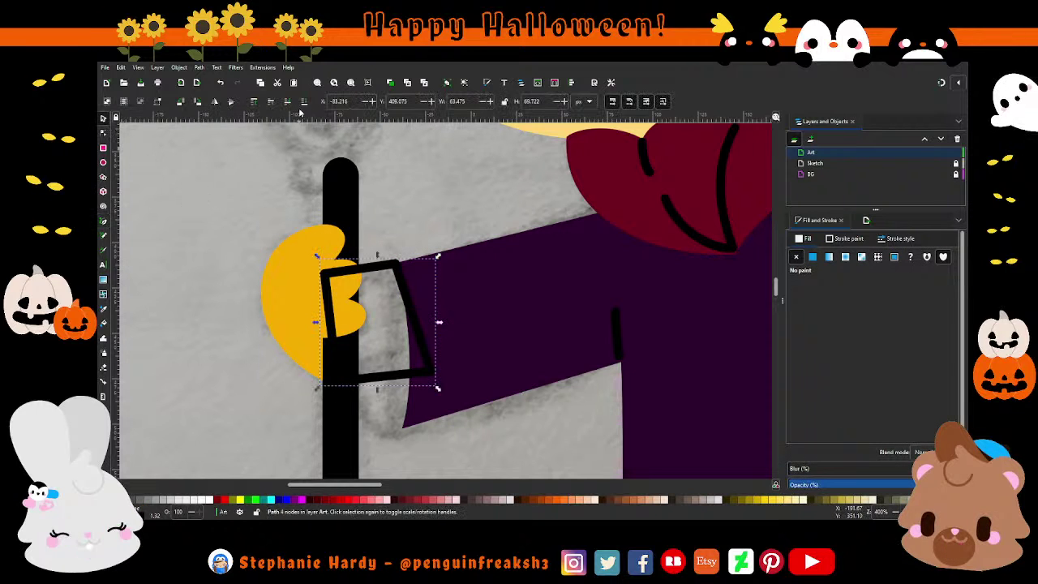
{"action": "key", "text": "Page_Down"}
{"action": "left_click", "coordinate": [103, 132]}
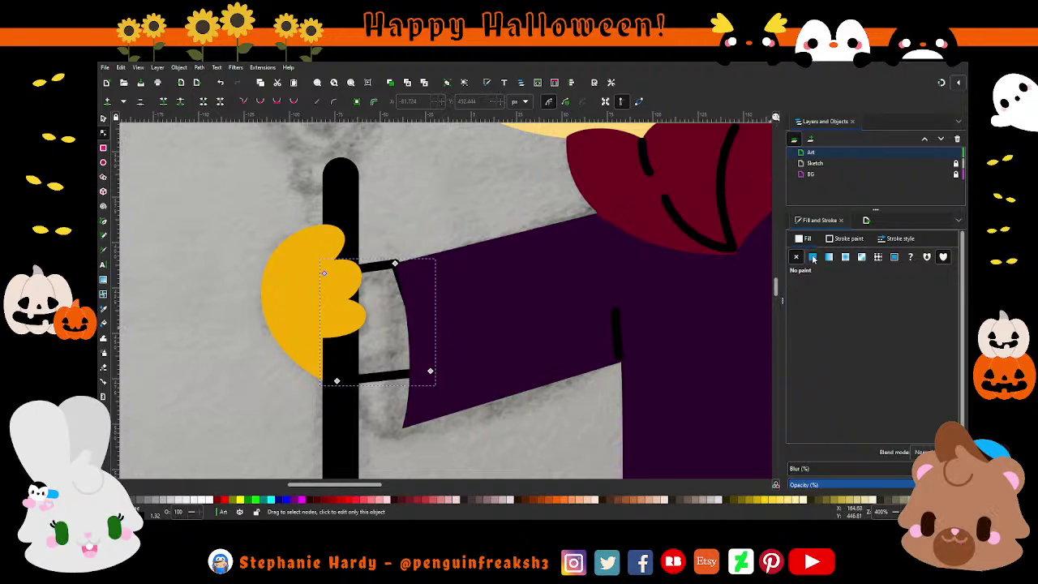
{"action": "key", "text": "ctrl+shift+v"}
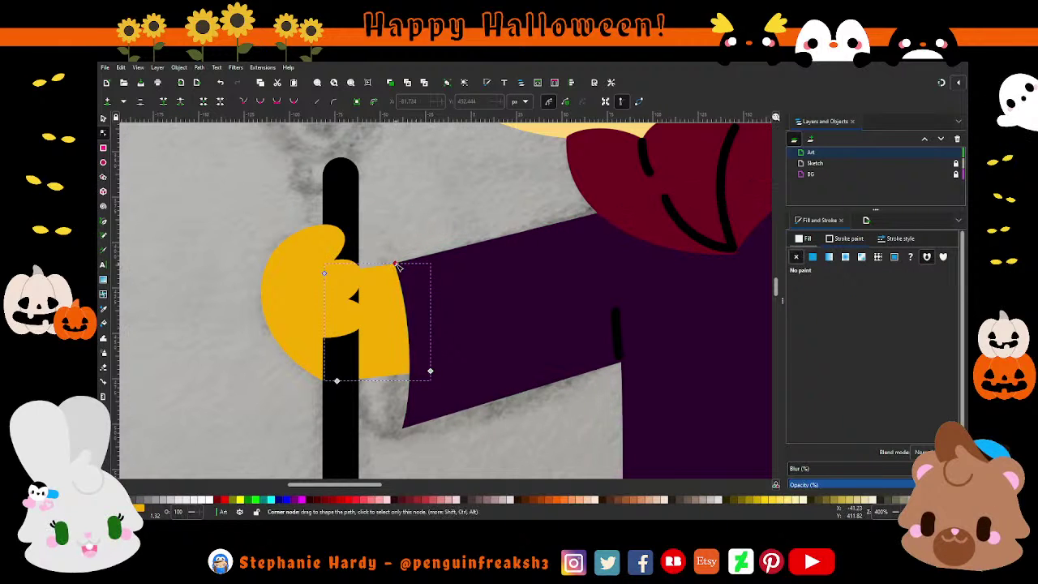
- Bend the cuff's bottom edge into a curve and refine its handles
{"action": "scroll", "coordinate": [386, 352], "scroll_direction": "up", "scroll_amount": 2, "text": "ctrl"}
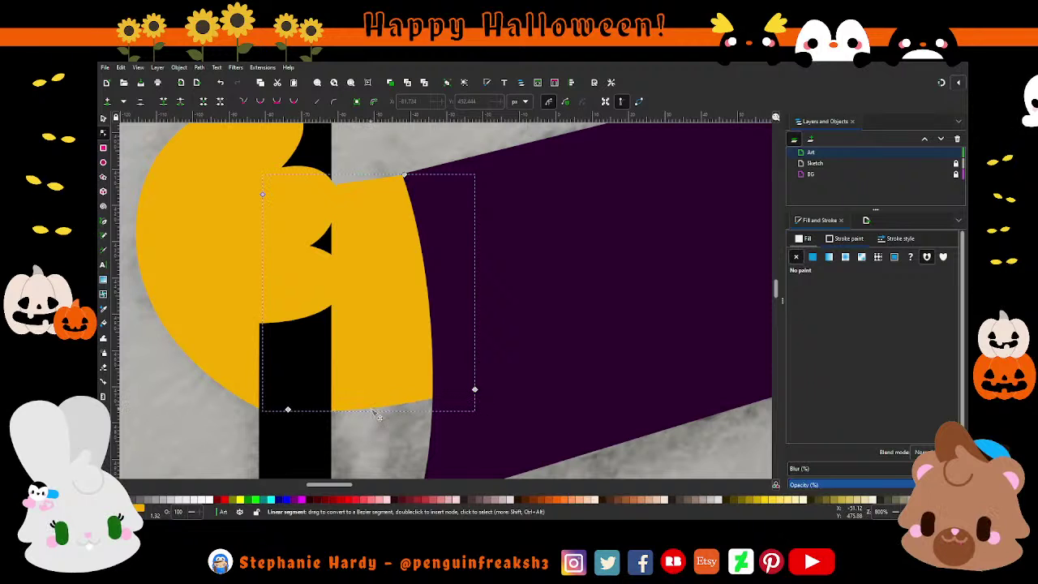
{"action": "left_click_drag", "start_coordinate": [475, 390], "coordinate": [441, 404]}
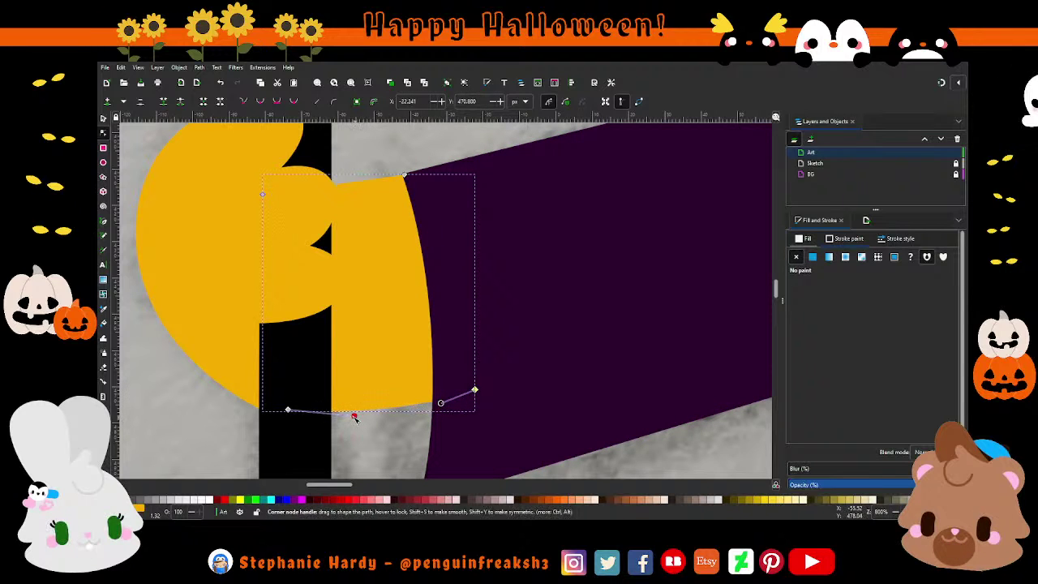
{"action": "left_click_drag", "start_coordinate": [288, 410], "coordinate": [287, 412]}
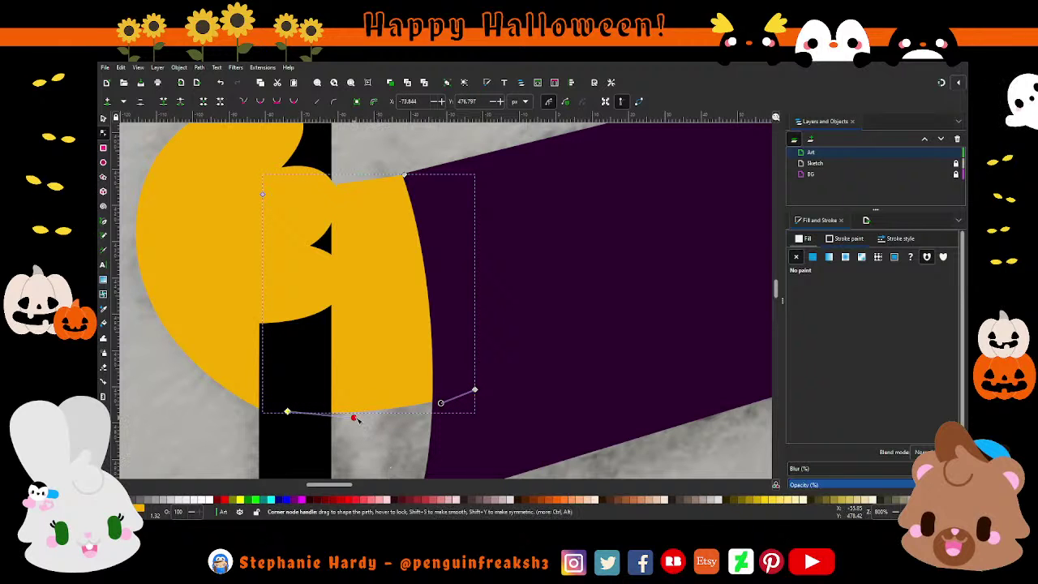
{"action": "left_click_drag", "start_coordinate": [354, 417], "coordinate": [360, 420]}
{"action": "scroll", "coordinate": [381, 460], "scroll_direction": "down", "scroll_amount": 1}
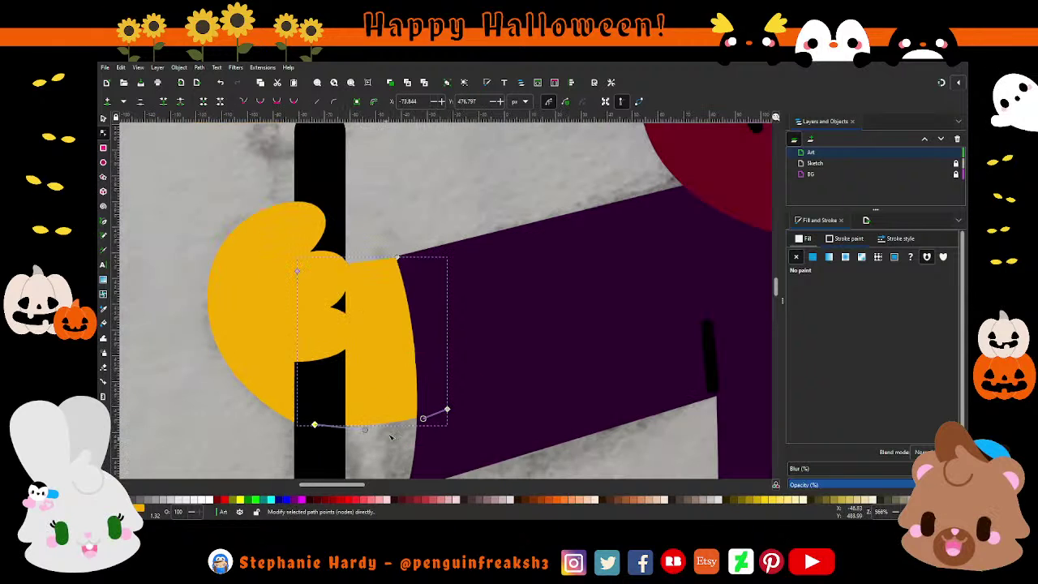
{"action": "scroll", "coordinate": [385, 266], "scroll_direction": "down", "scroll_amount": 2}
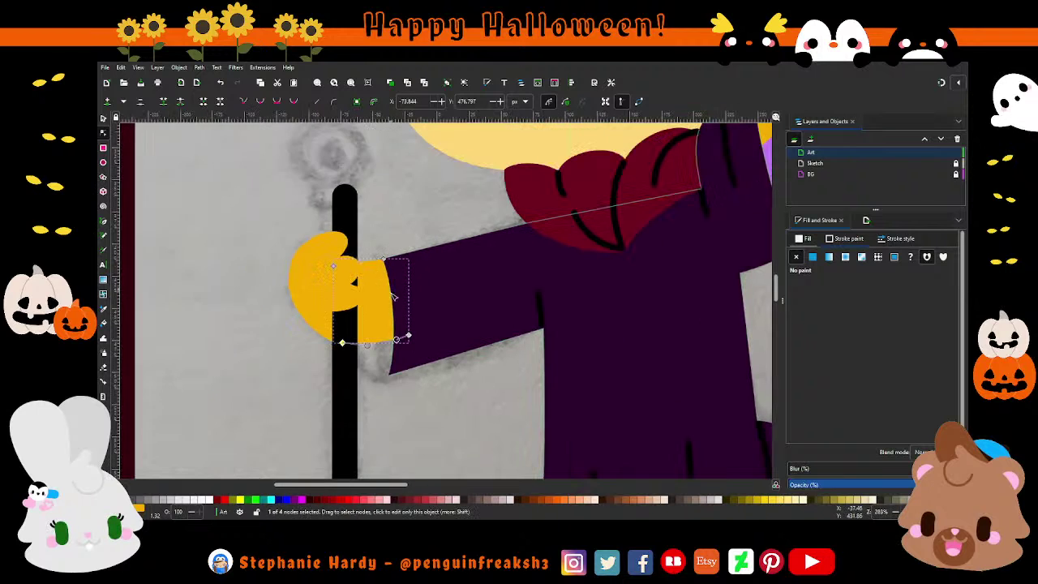
{"action": "scroll", "coordinate": [395, 298], "scroll_direction": "down", "scroll_amount": 1}
{"action": "scroll", "coordinate": [395, 298], "scroll_direction": "down", "scroll_amount": 1}
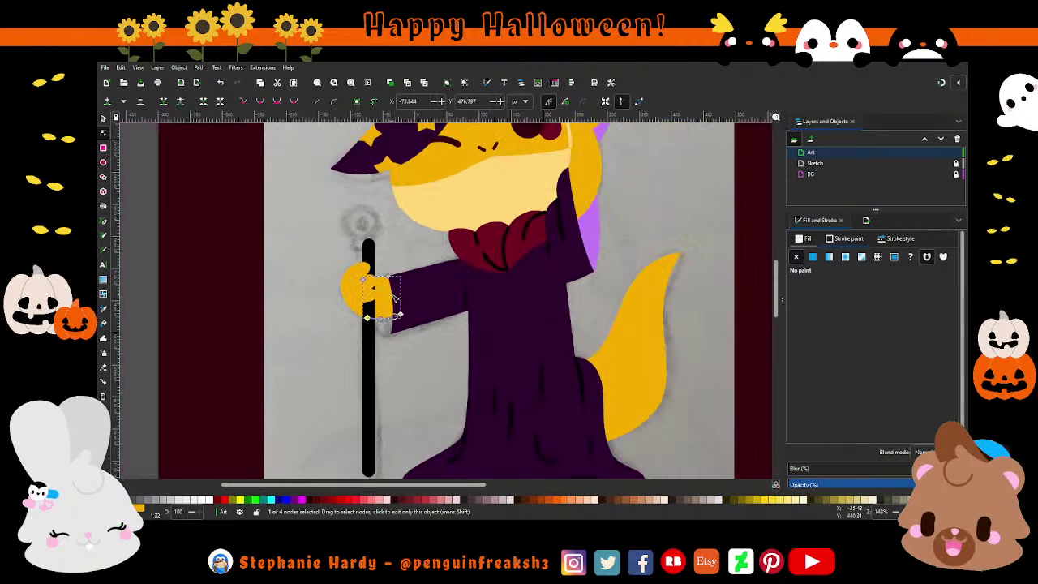
{"action": "scroll", "coordinate": [408, 355], "scroll_direction": "up", "scroll_amount": 1}
{"action": "left_click_drag", "start_coordinate": [388, 339], "coordinate": [389, 345]}
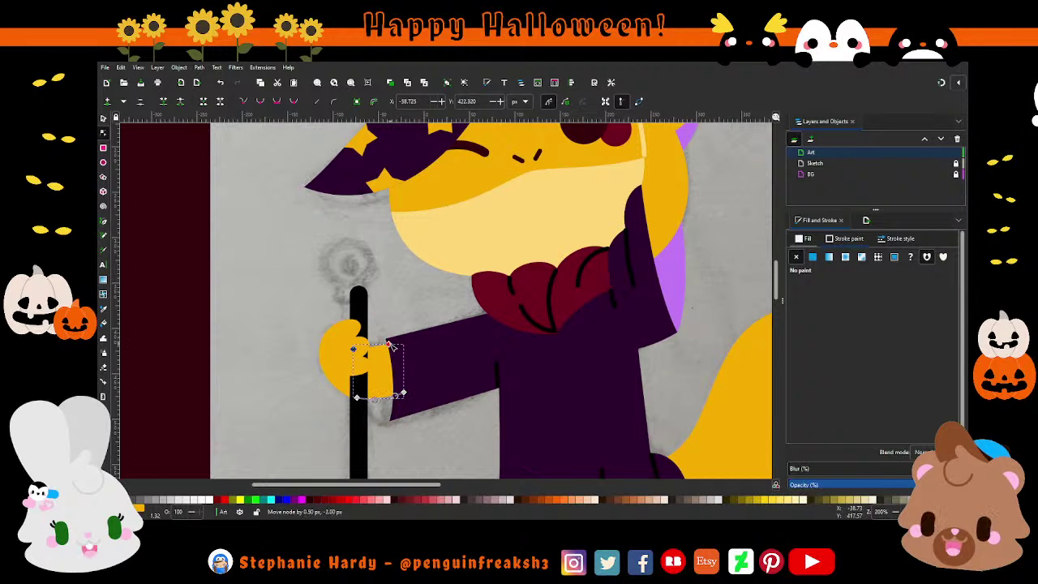
- Move the purple sleeve's upper corner node down to meet the cuff snugly
{"action": "left_click", "coordinate": [398, 372]}
{"action": "scroll", "coordinate": [397, 372], "scroll_direction": "up", "scroll_amount": 3}
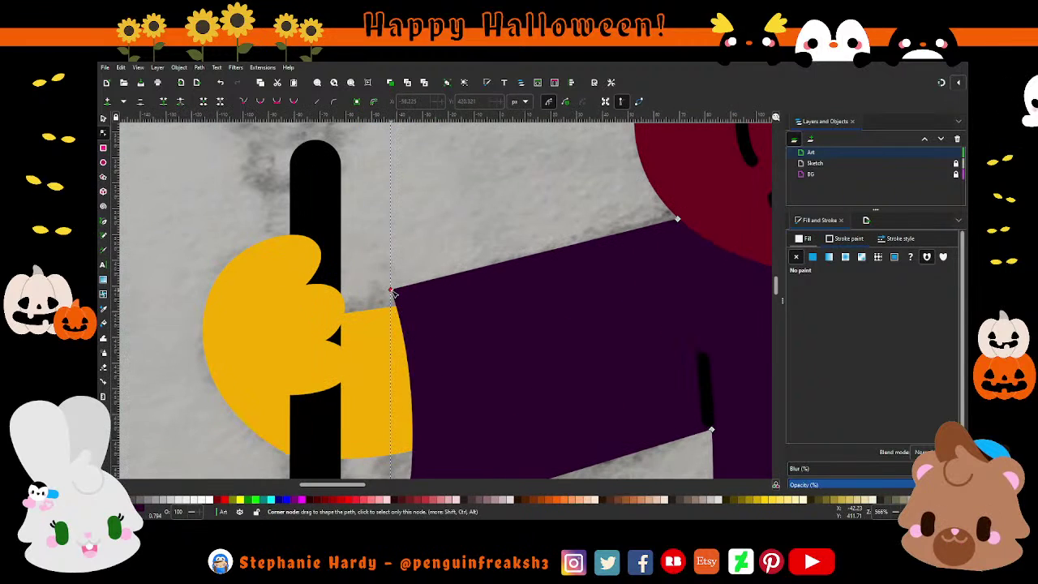
{"action": "left_click_drag", "start_coordinate": [392, 292], "coordinate": [396, 310]}
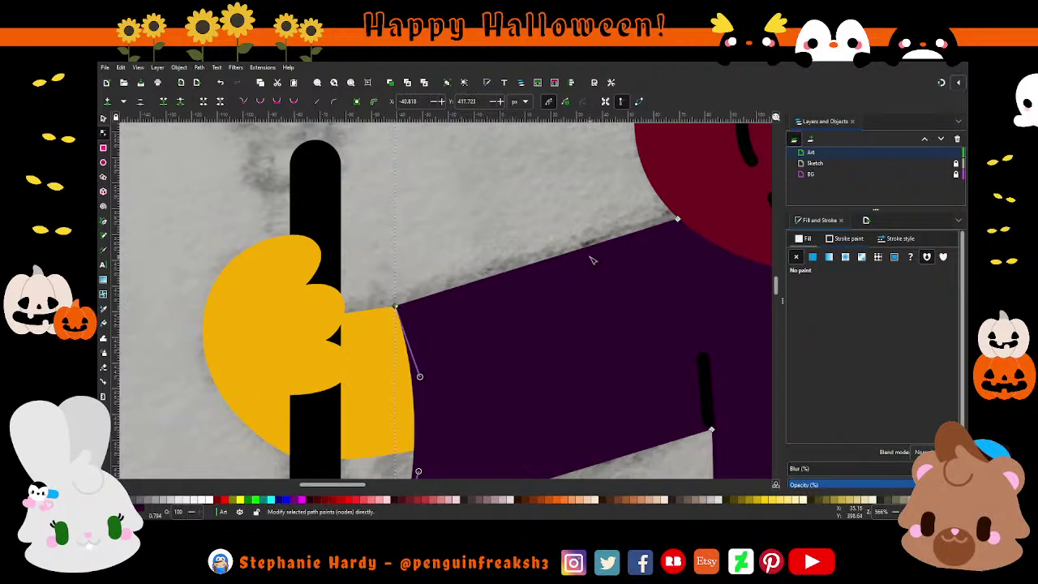
{"action": "scroll", "coordinate": [592, 259], "scroll_direction": "down", "scroll_amount": 1}
{"action": "scroll", "coordinate": [592, 259], "scroll_direction": "down", "scroll_amount": 1}
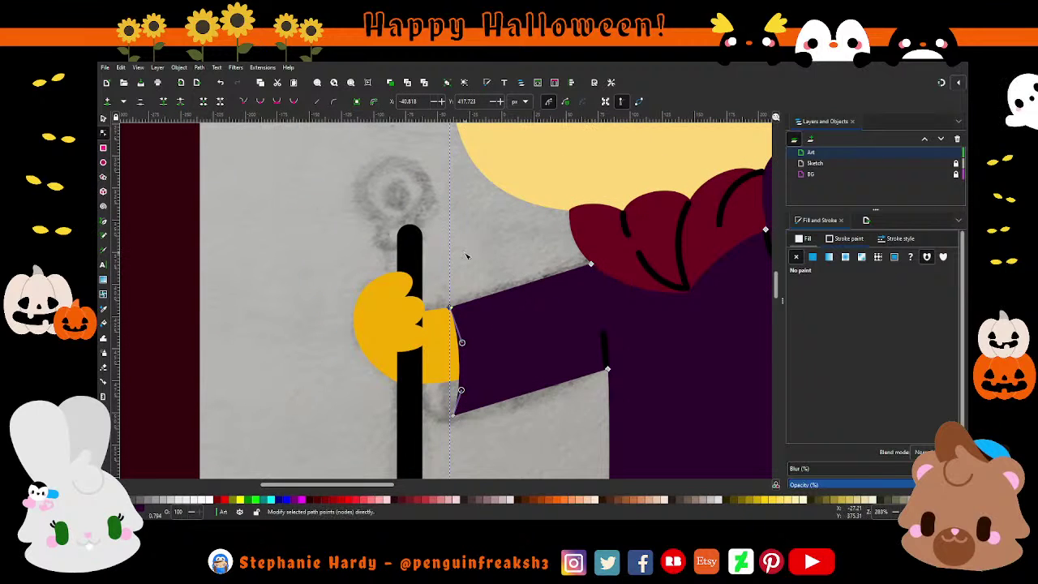
{"action": "scroll", "coordinate": [463, 253], "scroll_direction": "down", "scroll_amount": 1}
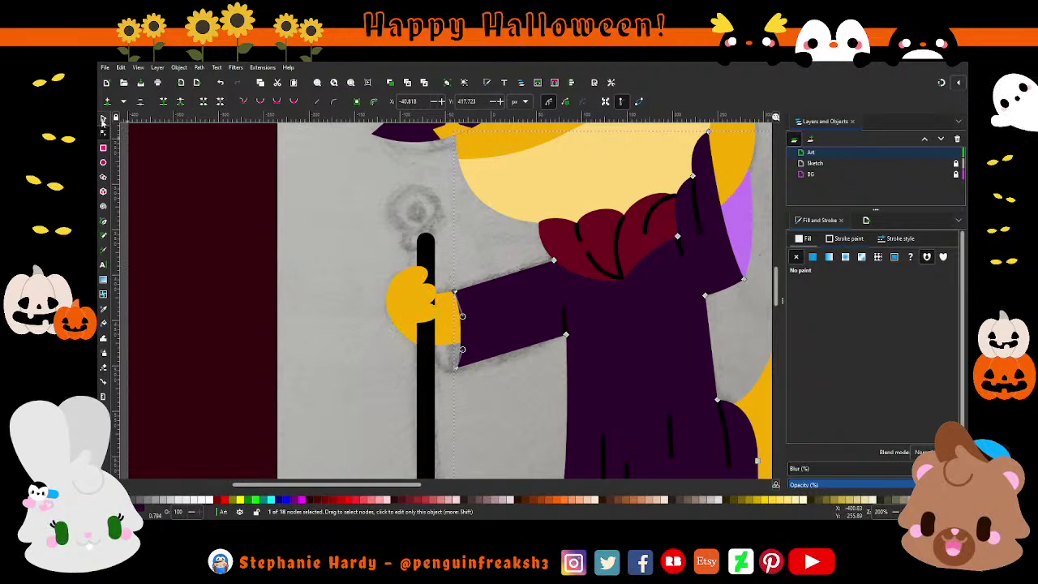
{"action": "left_click", "coordinate": [103, 120]}
{"action": "key", "text": "Escape"}
{"action": "scroll", "coordinate": [327, 273], "scroll_direction": "down", "scroll_amount": 1}
{"action": "scroll", "coordinate": [349, 288], "scroll_direction": "down", "scroll_amount": 1}
{"action": "scroll", "coordinate": [436, 394], "scroll_direction": "down", "scroll_amount": 1}
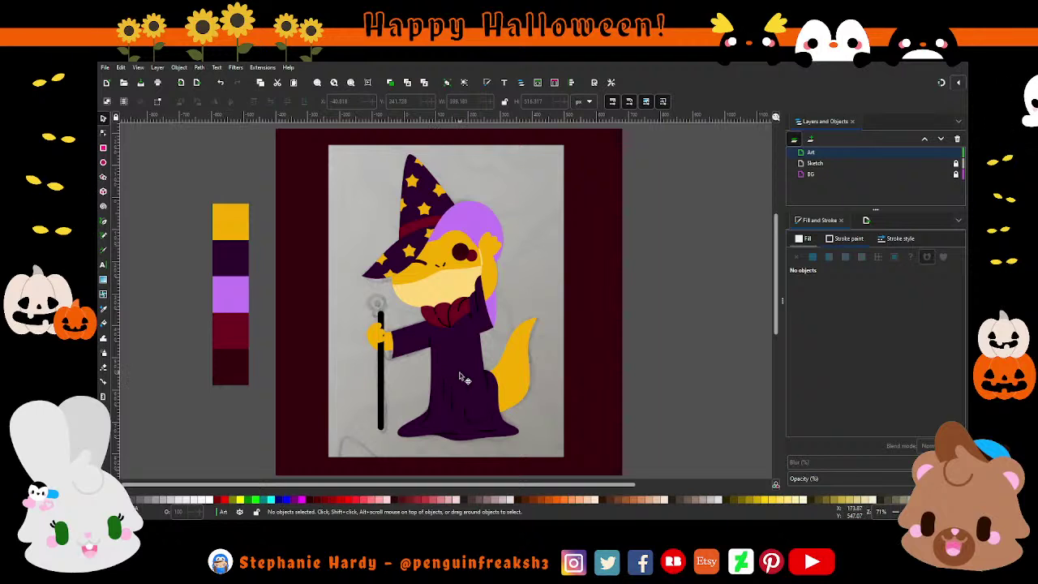
- Zoom in on the yellow hand, shift its top node left and fine-tune an outline curve
{"action": "scroll", "coordinate": [407, 378], "scroll_direction": "up", "scroll_amount": 1}
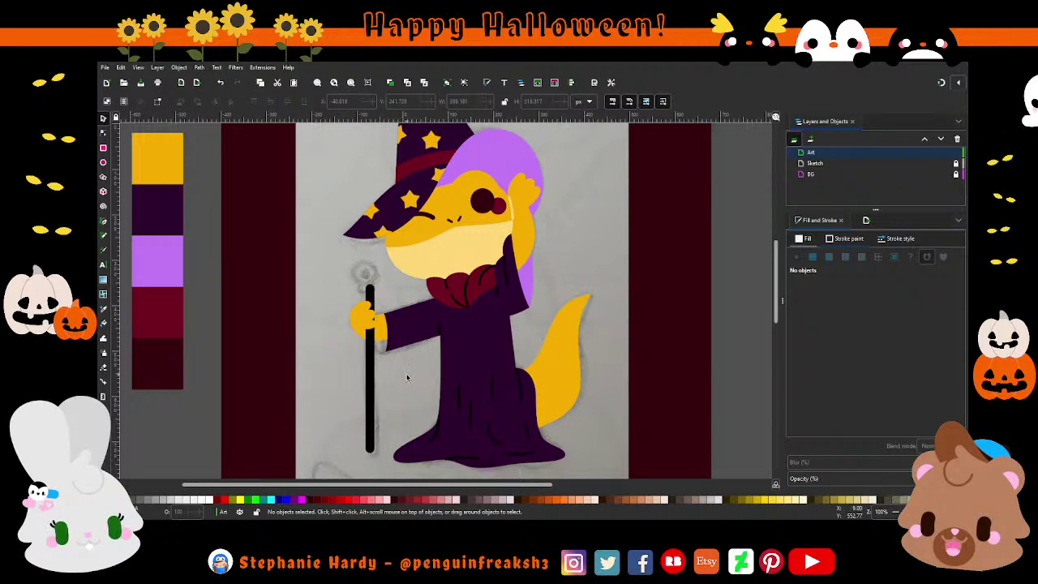
{"action": "scroll", "coordinate": [381, 329], "scroll_direction": "up", "scroll_amount": 4}
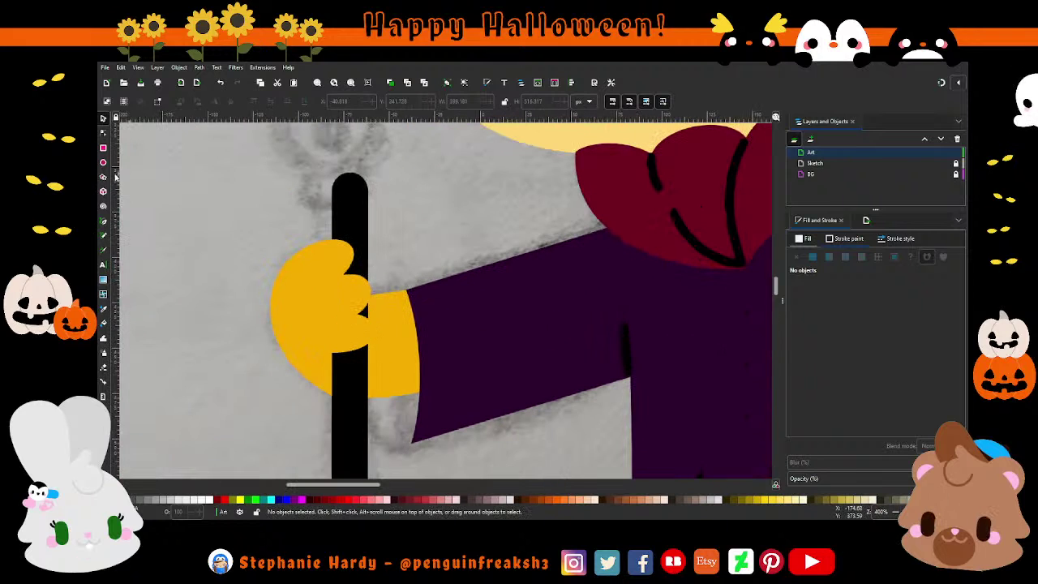
{"action": "left_click", "coordinate": [103, 135]}
{"action": "left_click", "coordinate": [359, 282]}
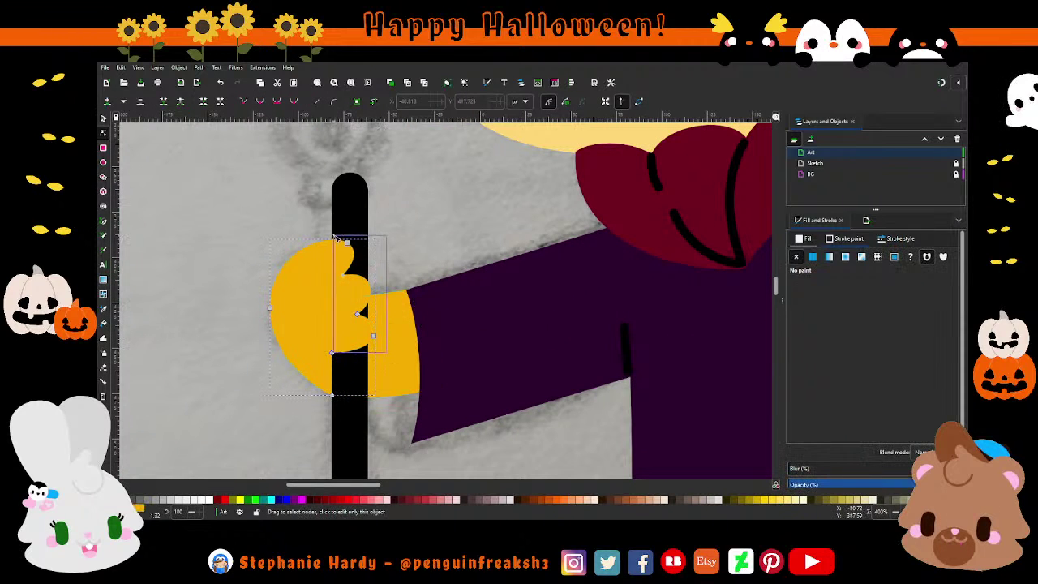
{"action": "left_click_drag", "start_coordinate": [348, 242], "coordinate": [338, 244]}
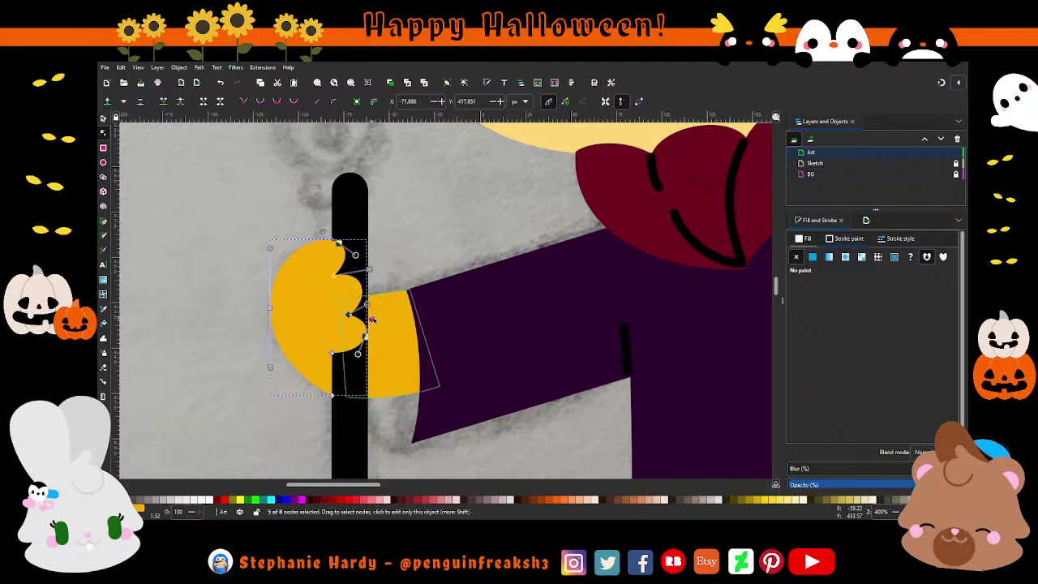
{"action": "left_click_drag", "start_coordinate": [358, 354], "coordinate": [360, 353]}
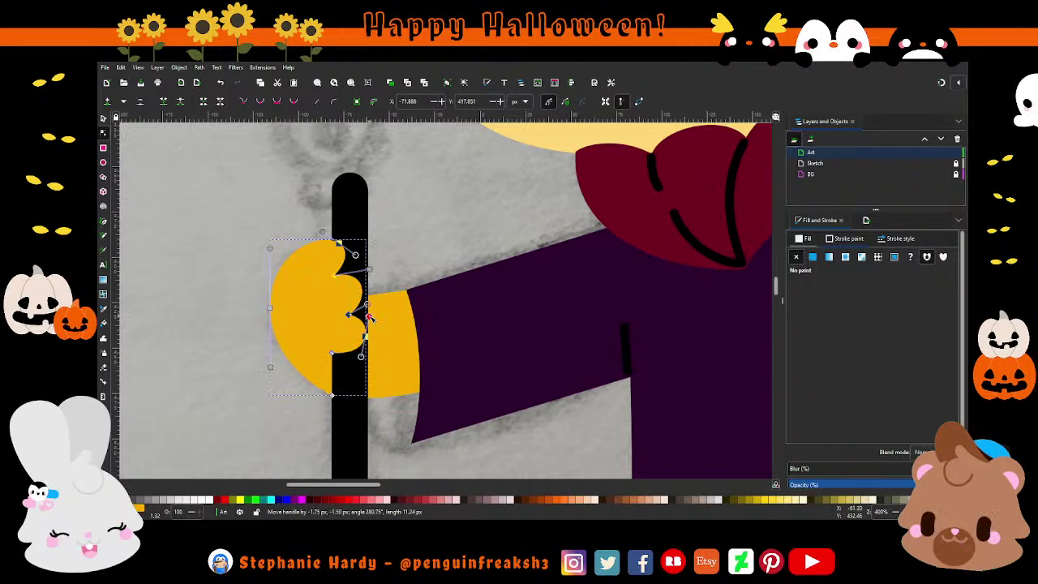
{"action": "left_click", "coordinate": [102, 120]}
- Drag a finger point of the hand to reshape where it curls around the staff
{"action": "scroll", "coordinate": [297, 290], "scroll_direction": "down", "scroll_amount": 3}
{"action": "scroll", "coordinate": [297, 290], "scroll_direction": "up", "scroll_amount": 3}
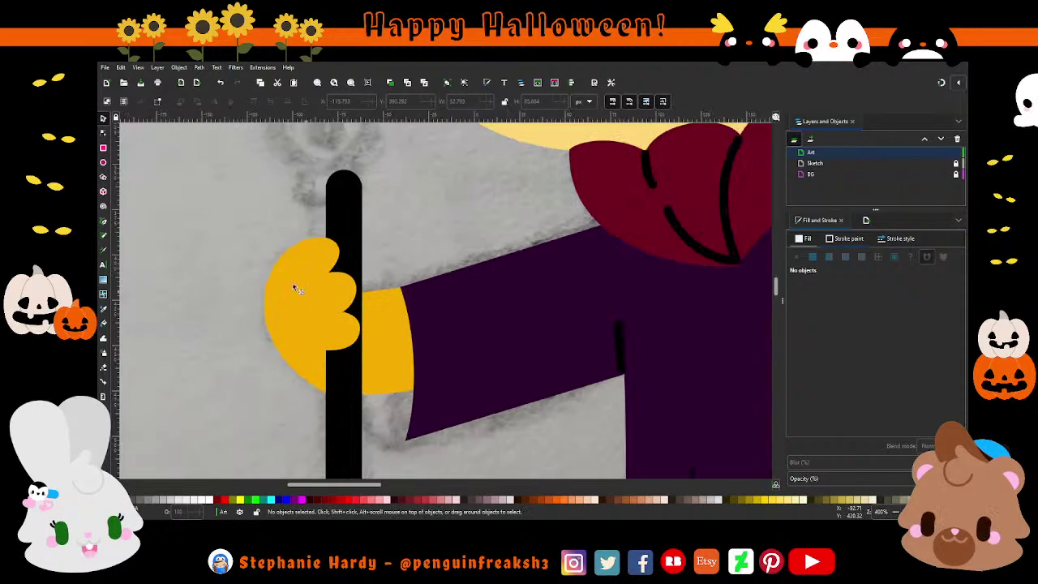
{"action": "key", "text": "n"}
{"action": "left_click", "coordinate": [330, 274]}
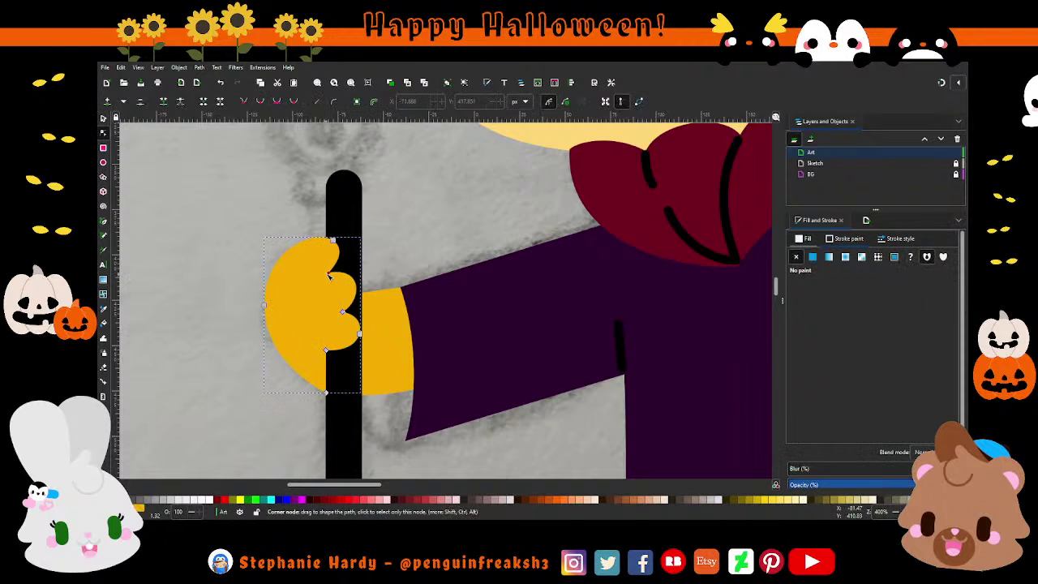
{"action": "key", "text": "Escape"}
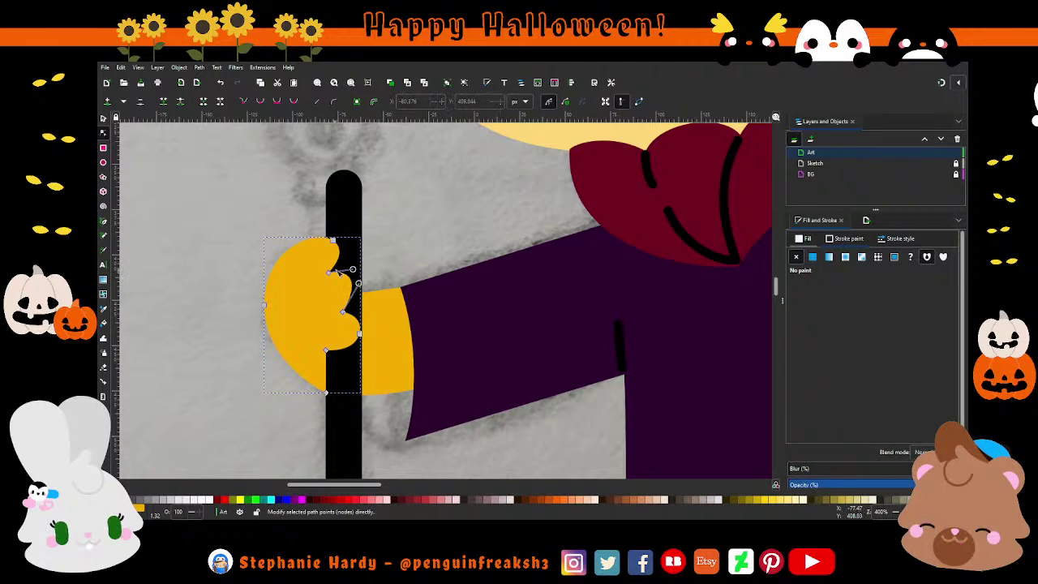
{"action": "left_click_drag", "start_coordinate": [330, 274], "coordinate": [362, 297]}
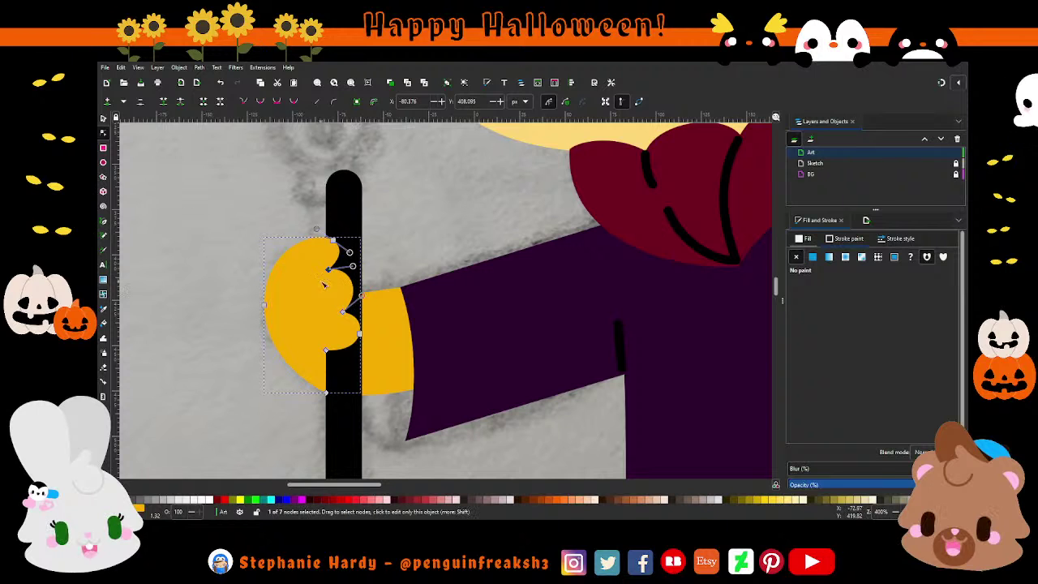
{"action": "left_click", "coordinate": [103, 118]}
{"action": "left_click", "coordinate": [250, 260]}
- Pull another finger node of the hand slightly upward
{"action": "scroll", "coordinate": [250, 259], "scroll_direction": "down", "scroll_amount": 2}
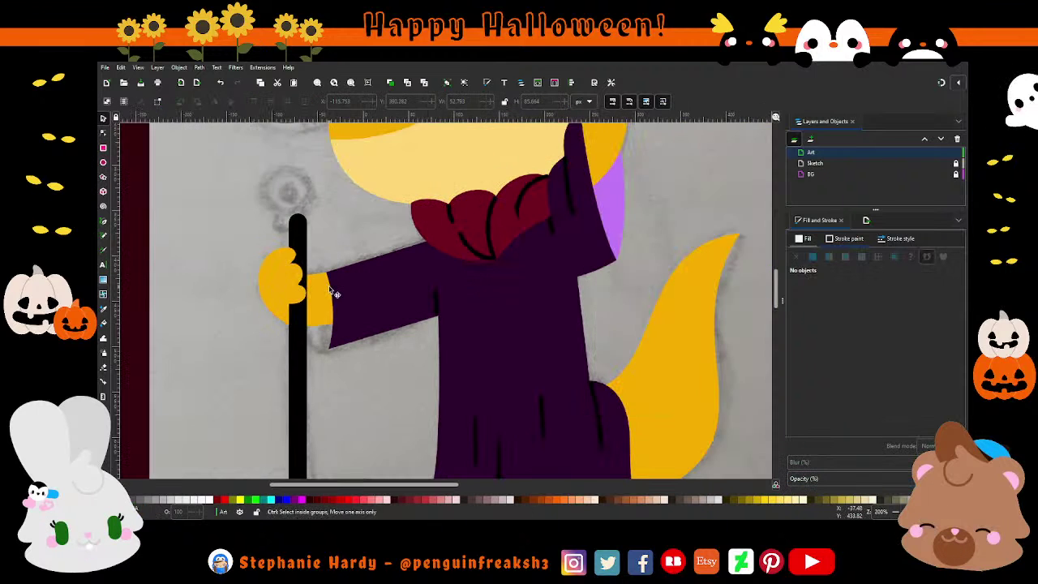
{"action": "scroll", "coordinate": [376, 277], "scroll_direction": "down", "scroll_amount": 1}
{"action": "scroll", "coordinate": [353, 273], "scroll_direction": "up", "scroll_amount": 2}
{"action": "scroll", "coordinate": [293, 265], "scroll_direction": "up", "scroll_amount": 1}
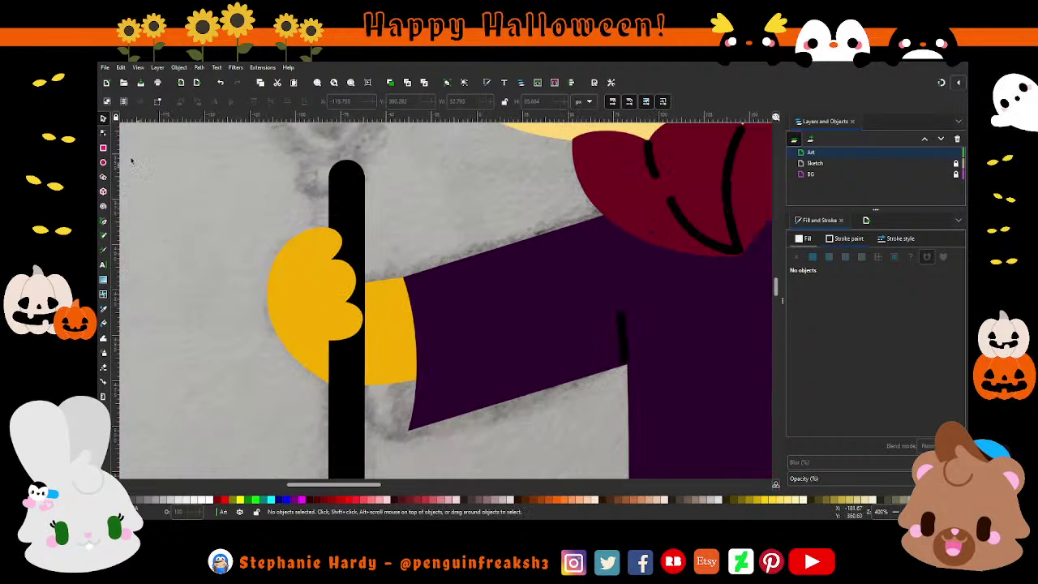
{"action": "left_click", "coordinate": [103, 133]}
{"action": "left_click", "coordinate": [320, 262]}
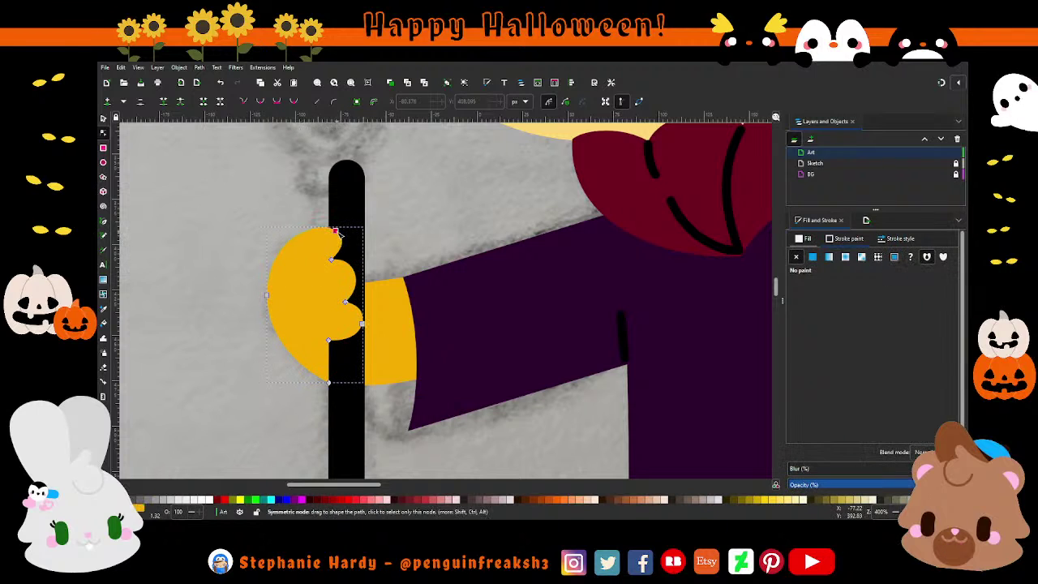
{"action": "left_click_drag", "start_coordinate": [336, 234], "coordinate": [335, 227]}
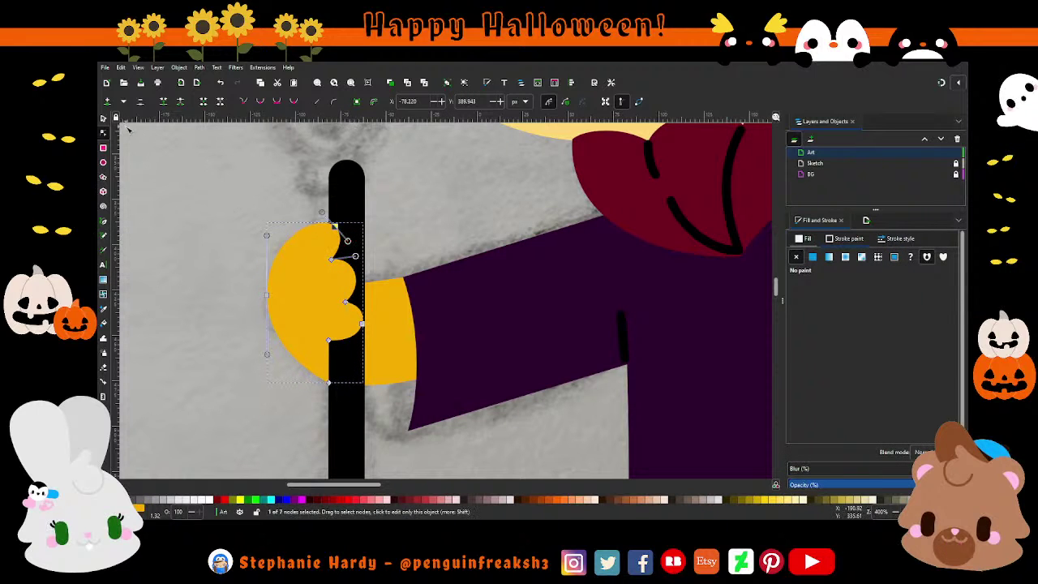
{"action": "key", "text": "s"}
{"action": "key", "text": "Escape"}
- Check the node on the hand's right edge, then deselect and zoom out
{"action": "scroll", "coordinate": [377, 322], "scroll_direction": "down", "scroll_amount": 2}
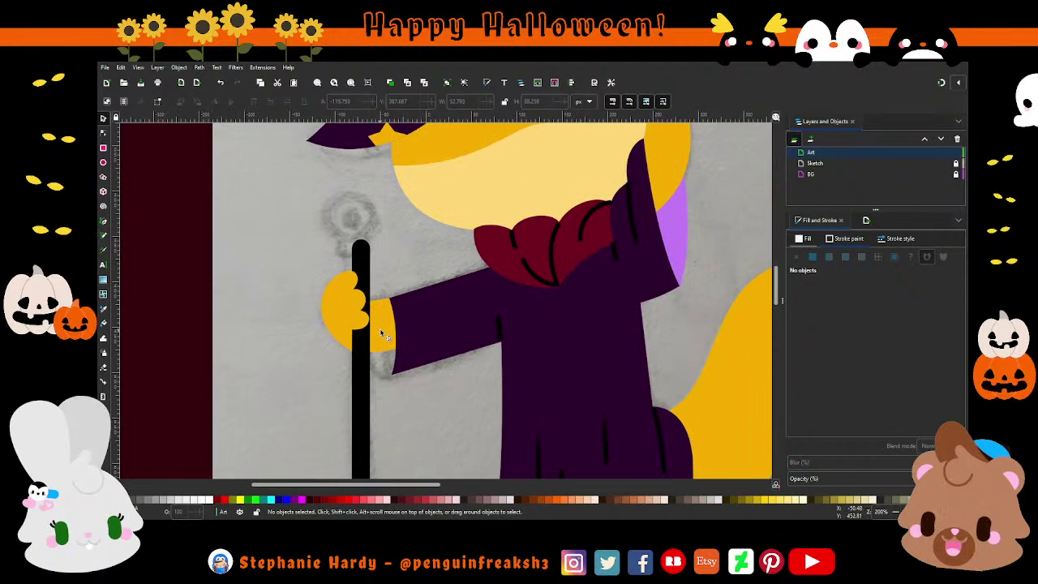
{"action": "scroll", "coordinate": [380, 333], "scroll_direction": "down", "scroll_amount": 1}
{"action": "scroll", "coordinate": [369, 342], "scroll_direction": "up", "scroll_amount": 3}
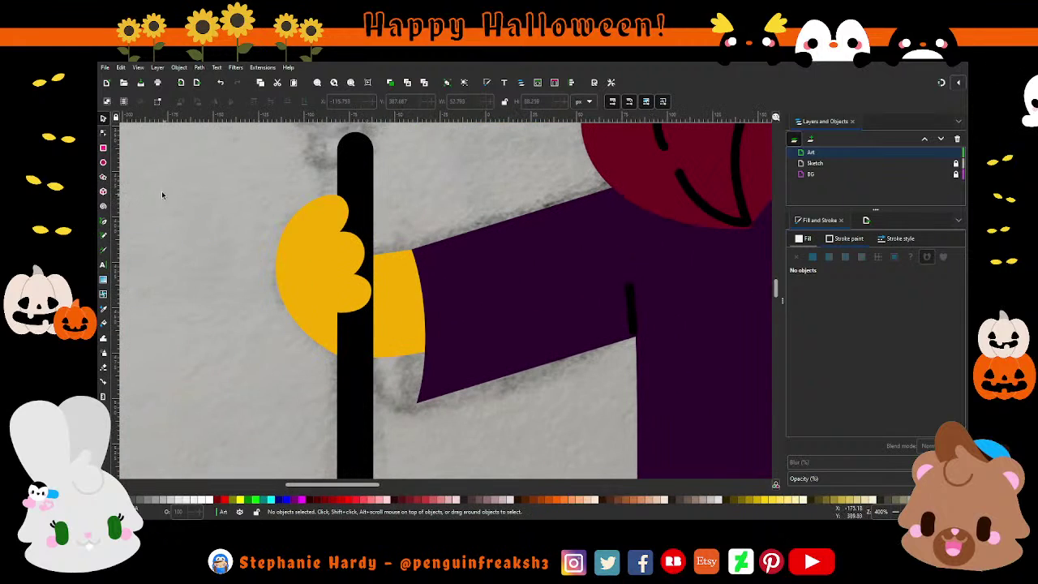
{"action": "key", "text": "n"}
{"action": "left_click", "coordinate": [356, 312]}
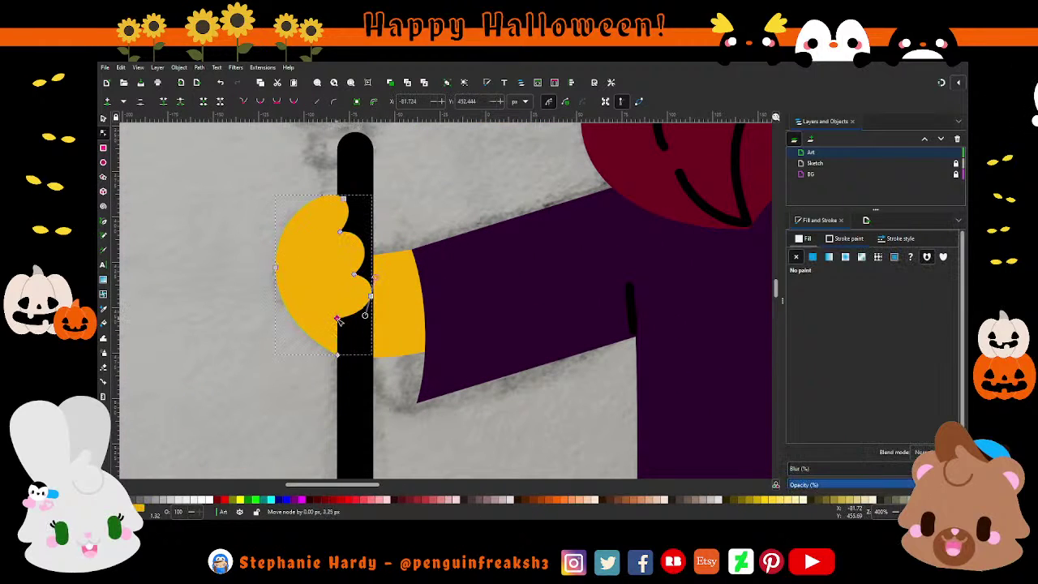
{"action": "left_click", "coordinate": [370, 298]}
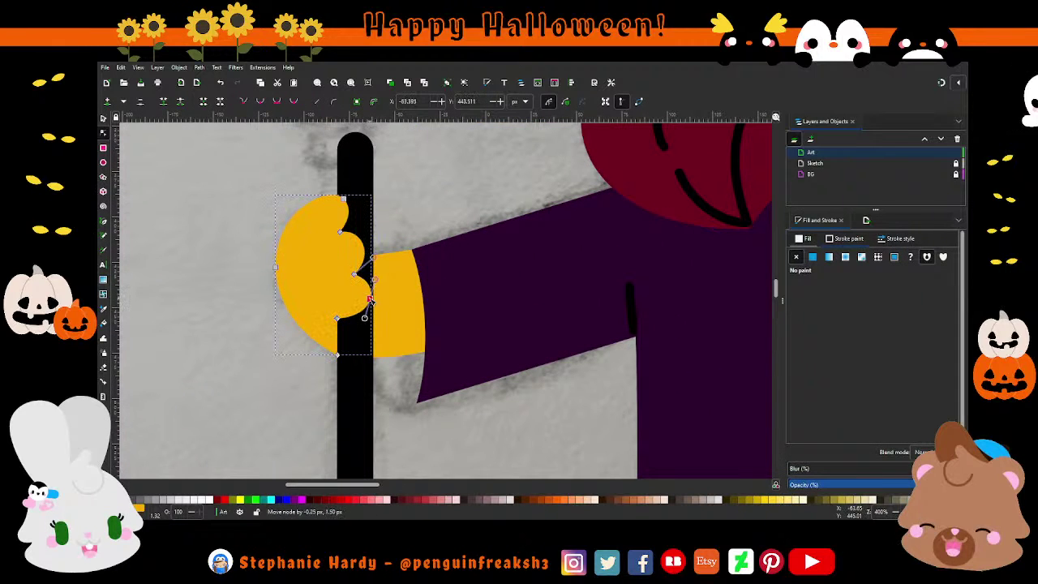
{"action": "key", "text": "s"}
{"action": "key", "text": "Escape"}
{"action": "scroll", "coordinate": [340, 324], "scroll_direction": "down", "scroll_amount": 1}
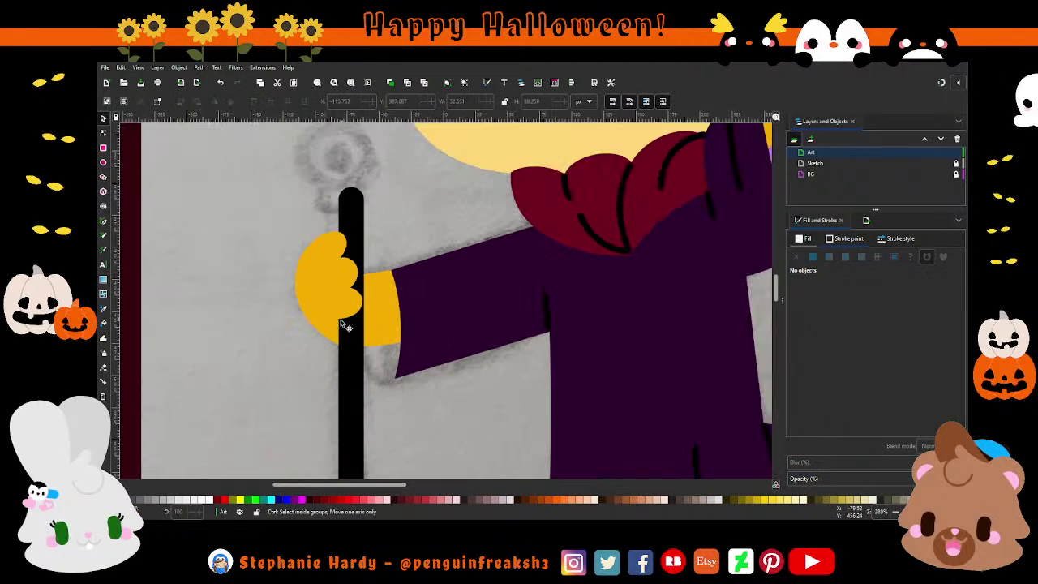
{"action": "scroll", "coordinate": [339, 326], "scroll_direction": "down", "scroll_amount": 1}
{"action": "scroll", "coordinate": [336, 328], "scroll_direction": "down", "scroll_amount": 1}
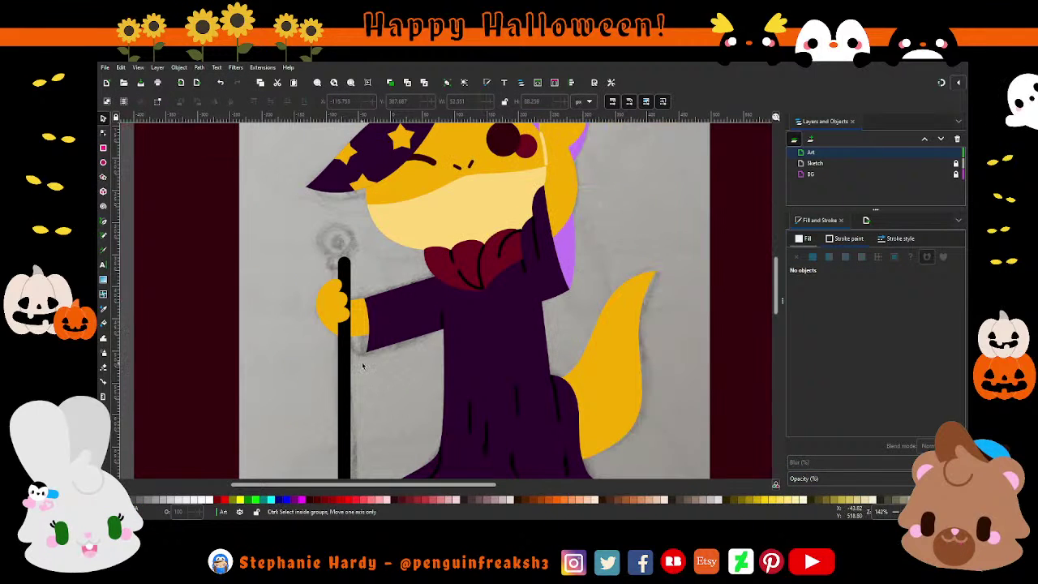
- Nudge the robe's sleeve-end corner node slightly lower, beside the staff-holding hand
{"action": "scroll", "coordinate": [365, 363], "scroll_direction": "down", "scroll_amount": 1}
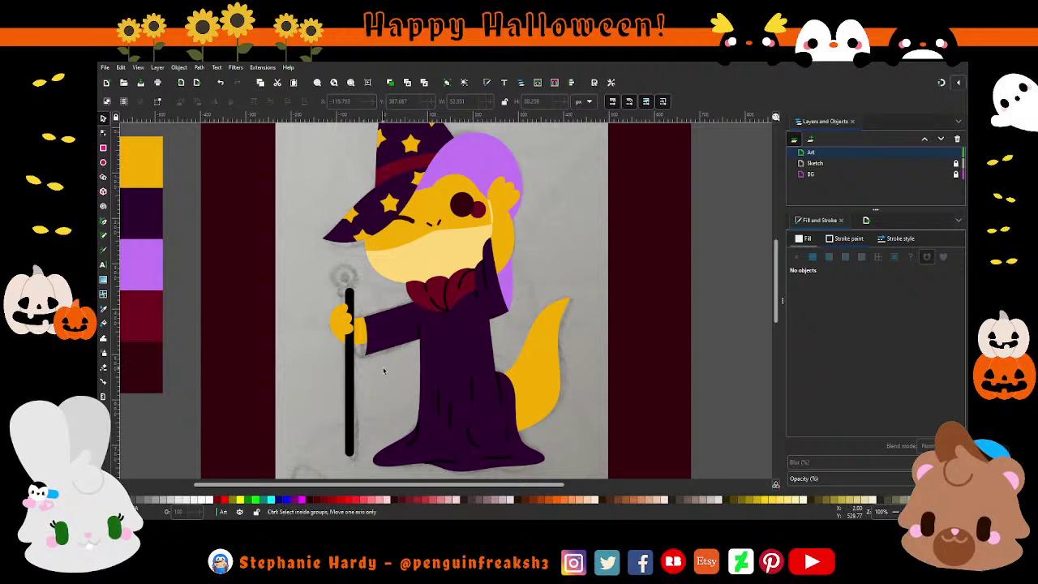
{"action": "scroll", "coordinate": [383, 370], "scroll_direction": "down", "scroll_amount": 1}
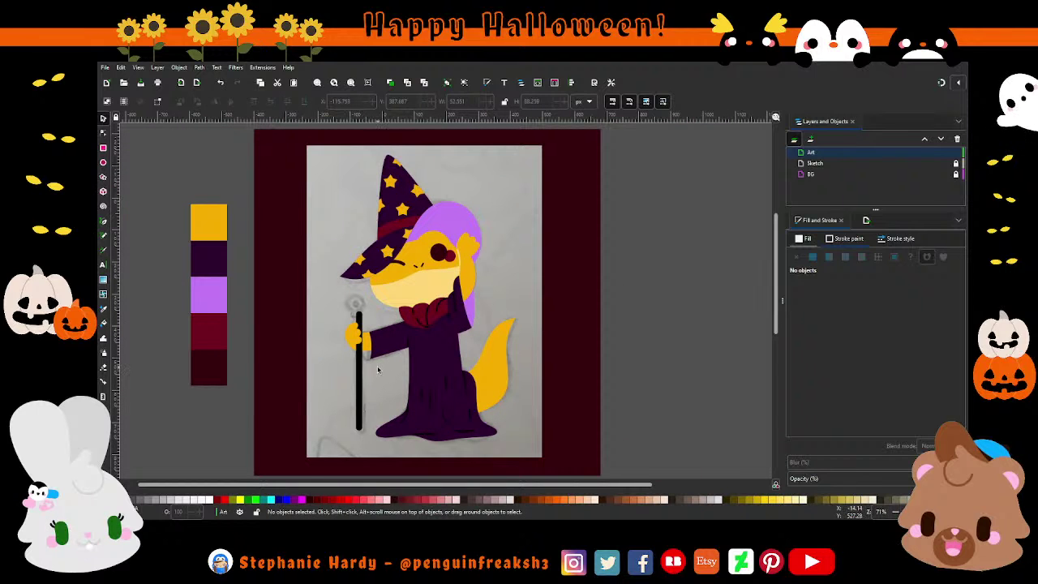
{"action": "scroll", "coordinate": [377, 370], "scroll_direction": "up", "scroll_amount": 1}
{"action": "scroll", "coordinate": [378, 365], "scroll_direction": "up", "scroll_amount": 1}
{"action": "left_click", "coordinate": [103, 137]}
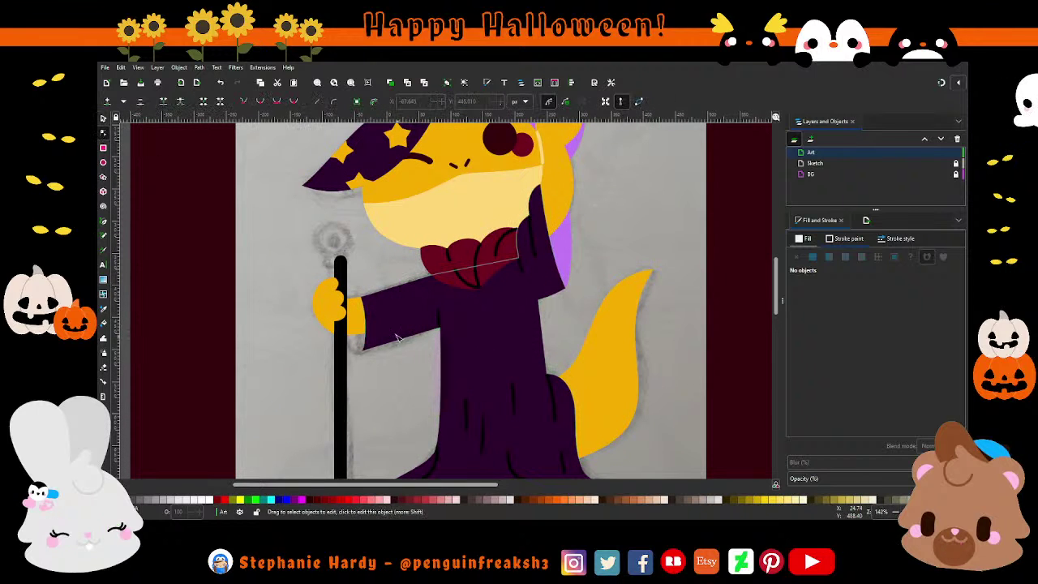
{"action": "left_click", "coordinate": [360, 349]}
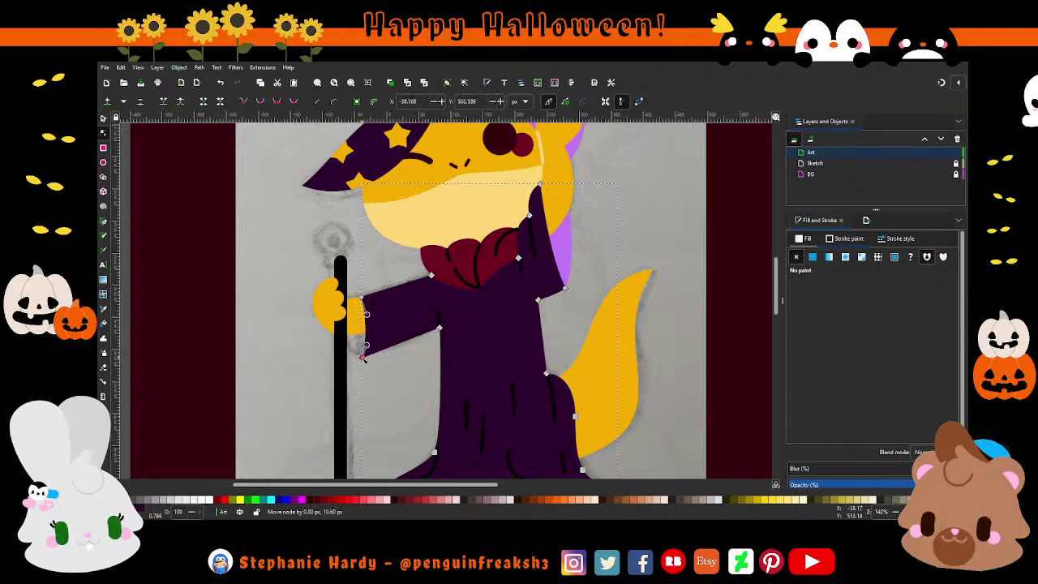
{"action": "left_click_drag", "start_coordinate": [362, 357], "coordinate": [362, 358]}
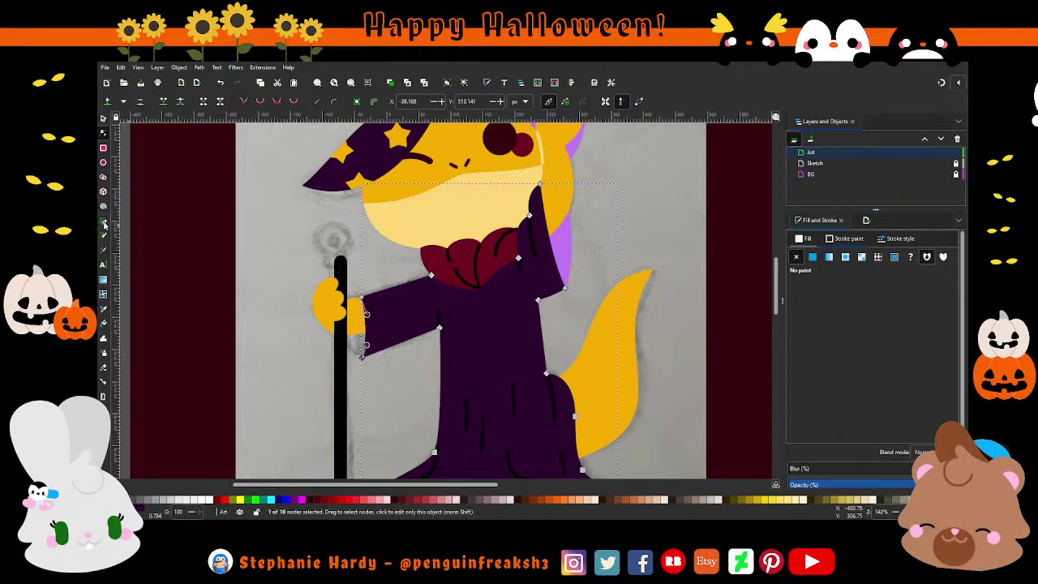
{"action": "left_click", "coordinate": [103, 236]}
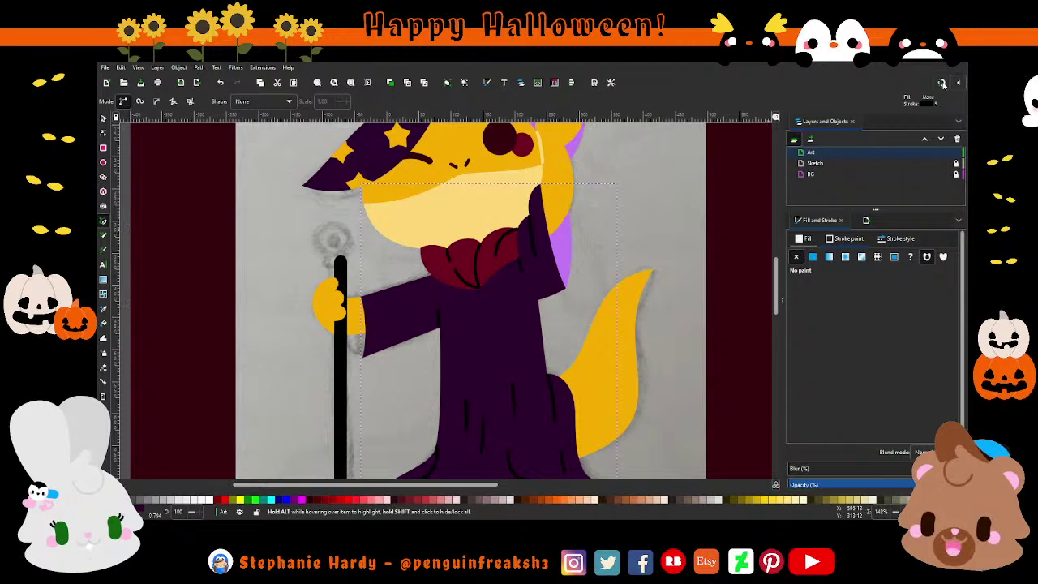
- Draw a three-point cuff shape at the sleeve end and fill it with lavender
{"action": "left_click", "coordinate": [369, 366]}
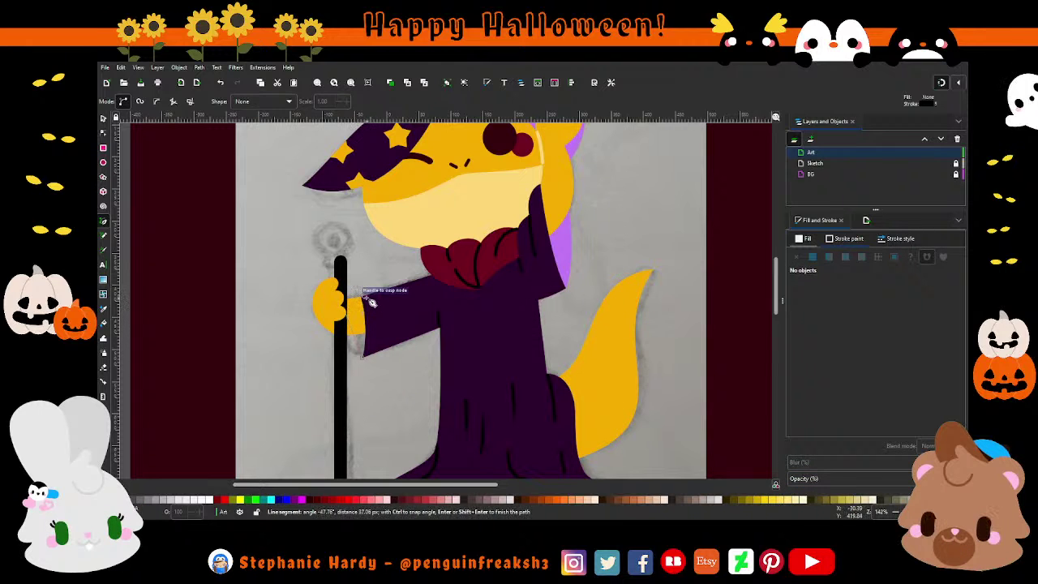
{"action": "left_click", "coordinate": [368, 313]}
{"action": "left_click", "coordinate": [361, 355]}
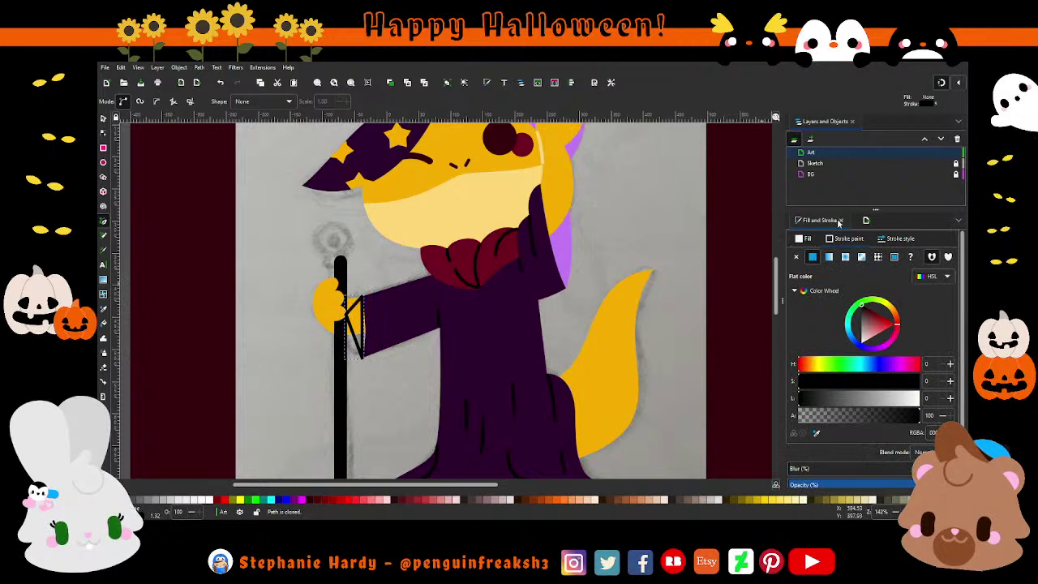
{"action": "left_click", "coordinate": [816, 433]}
{"action": "left_click", "coordinate": [558, 278]}
{"action": "key", "text": "s"}
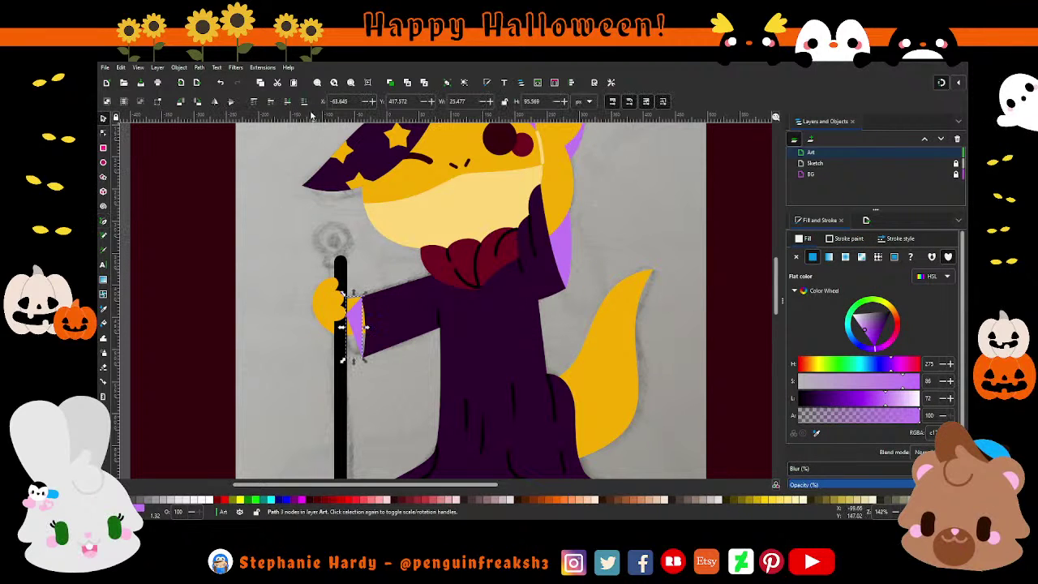
- Nudge one of the cuff's nodes slightly down, then deselect and fit the character in view
{"action": "left_click", "coordinate": [103, 133]}
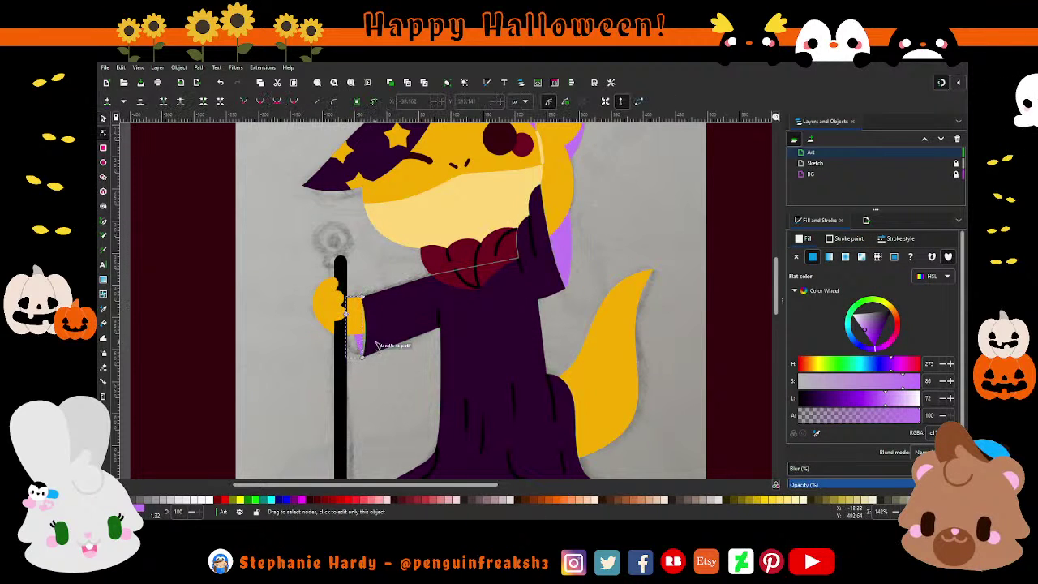
{"action": "scroll", "coordinate": [374, 345], "scroll_direction": "up", "scroll_amount": 2}
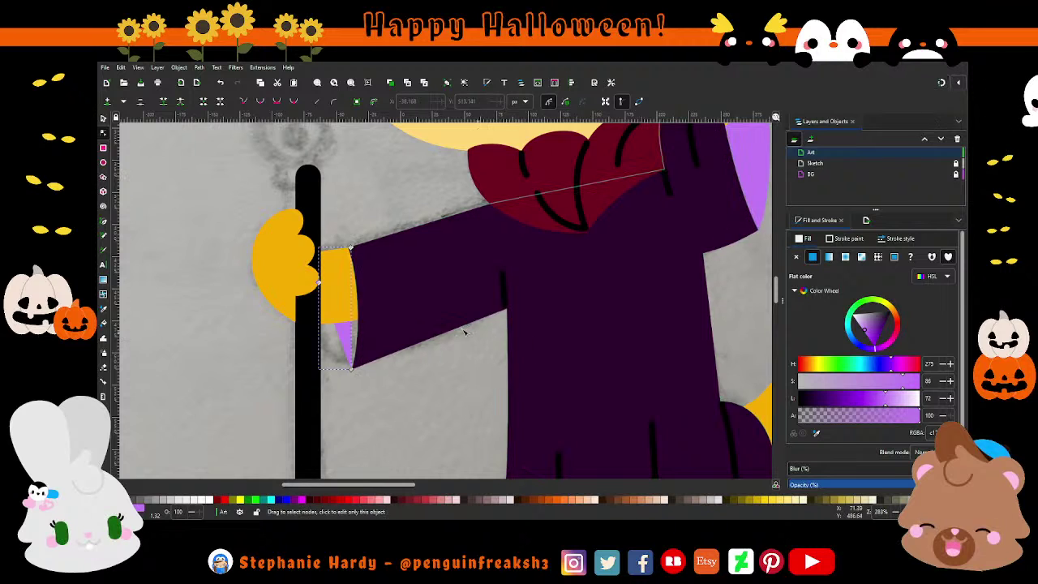
{"action": "scroll", "coordinate": [359, 324], "scroll_direction": "up", "scroll_amount": 1}
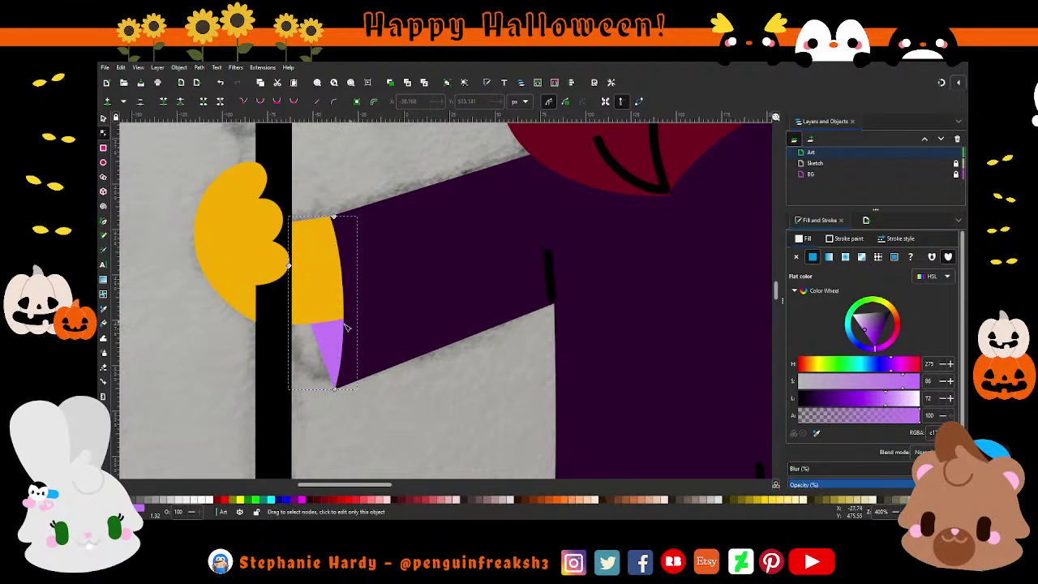
{"action": "left_click", "coordinate": [288, 273]}
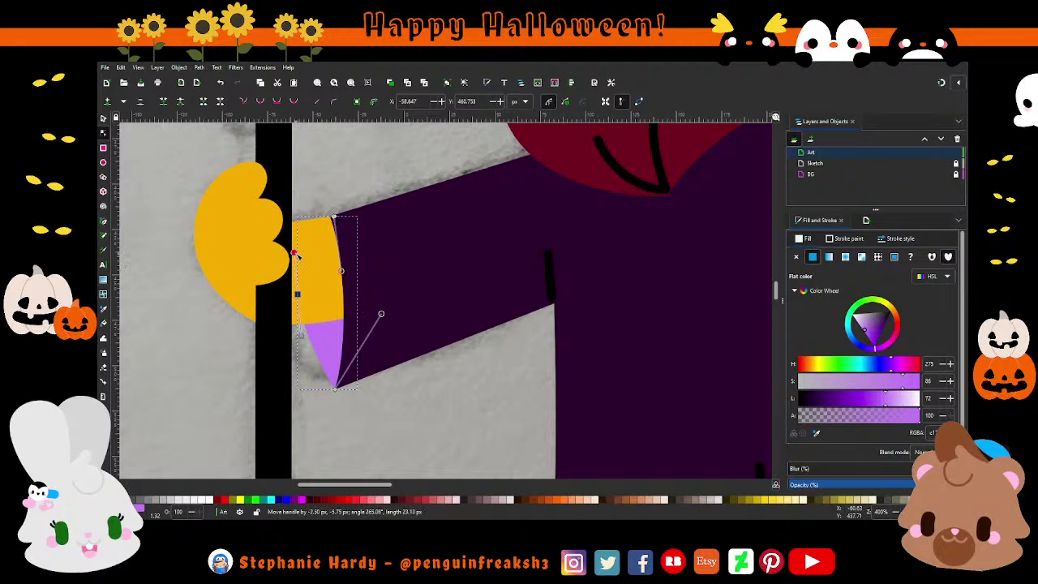
{"action": "left_click_drag", "start_coordinate": [298, 295], "coordinate": [300, 301]}
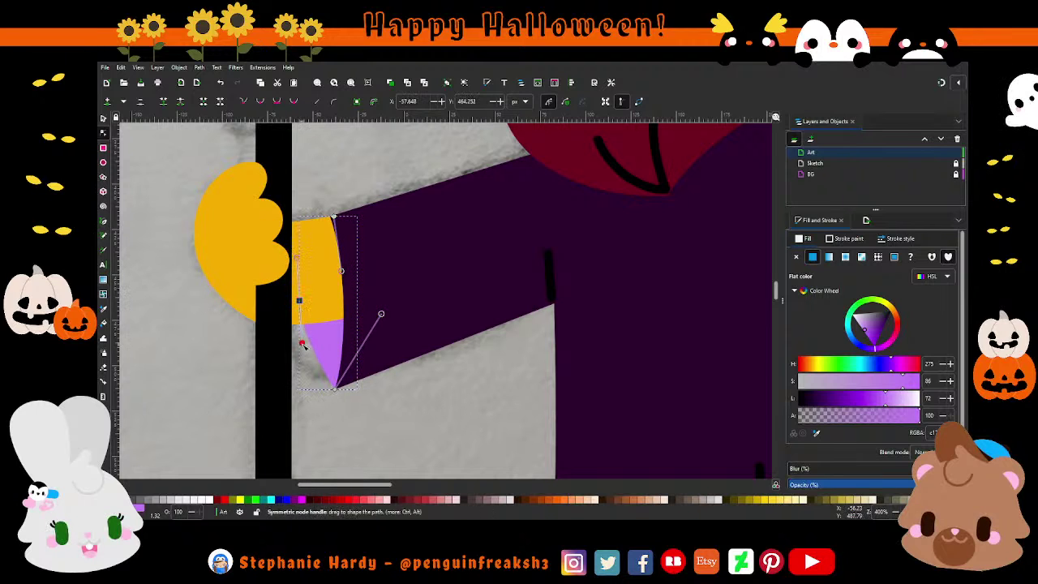
{"action": "left_click", "coordinate": [103, 118]}
{"action": "key", "text": "Escape"}
{"action": "key", "text": "1"}
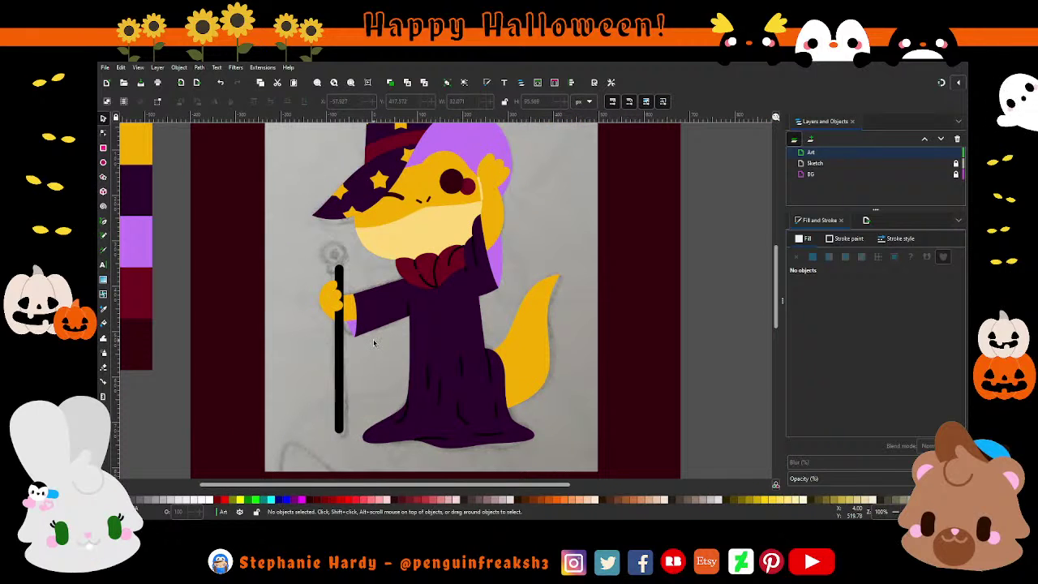
- Move the black staff about 28 px higher in the hand
{"action": "scroll", "coordinate": [373, 339], "scroll_direction": "up", "scroll_amount": 1, "text": "ctrl"}
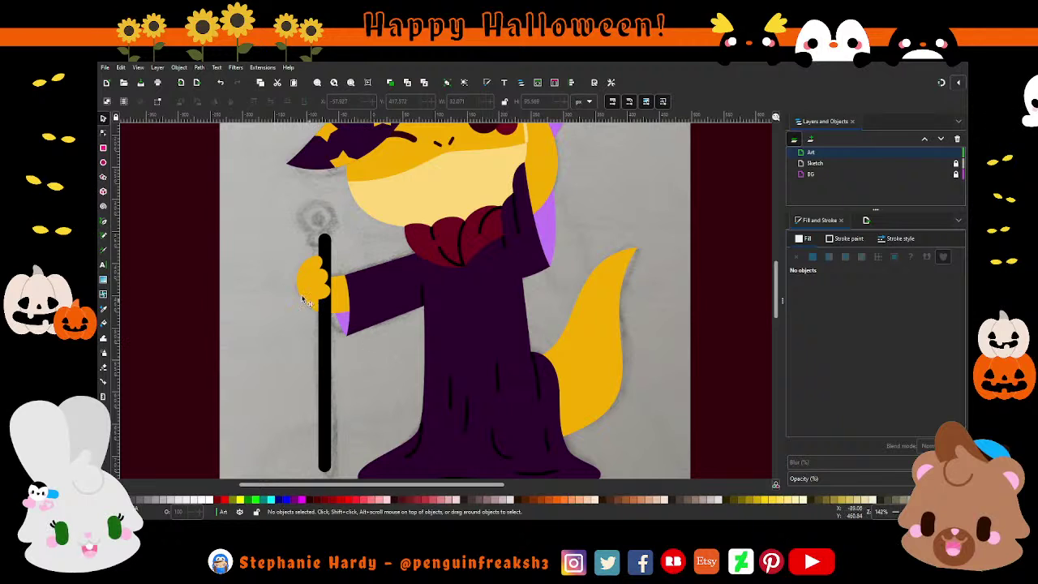
{"action": "mouse_move", "coordinate": [276, 252]}
{"action": "left_mouse_down"}
{"action": "mouse_move", "coordinate": [364, 337]}
{"action": "mouse_move", "coordinate": [344, 293]}
{"action": "left_mouse_up"}
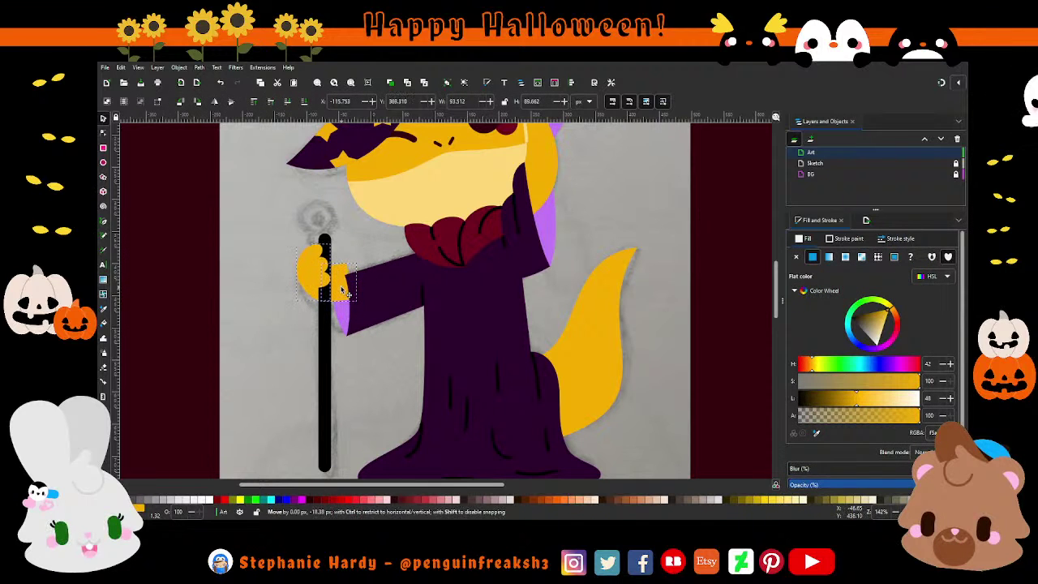
{"action": "left_click_drag", "start_coordinate": [329, 340], "coordinate": [330, 318]}
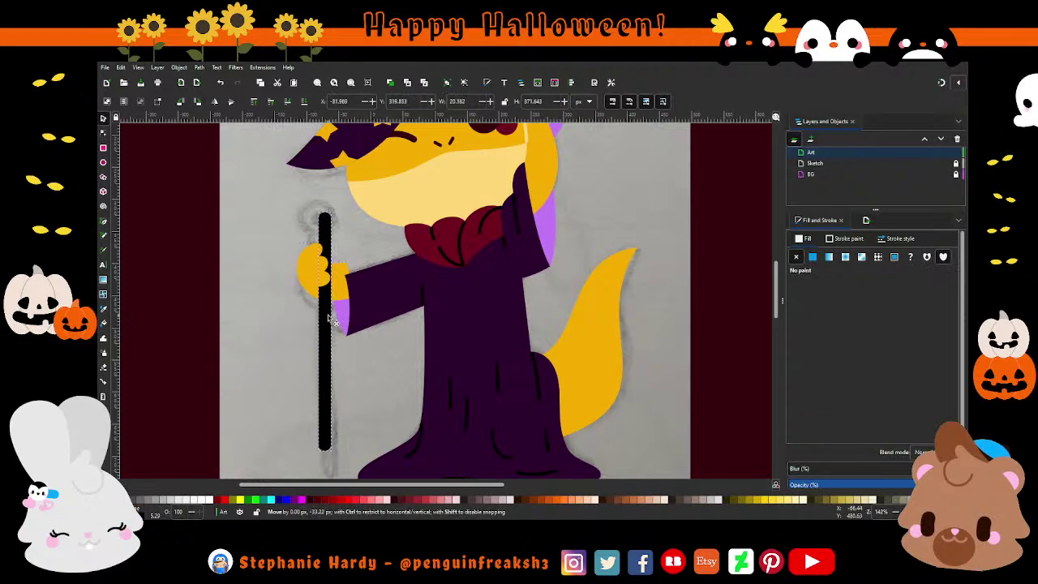
- Raise the sleeve cuff piece's nodes, lifting its top corner up-left
{"action": "key", "text": "n"}
{"action": "left_click", "coordinate": [351, 308]}
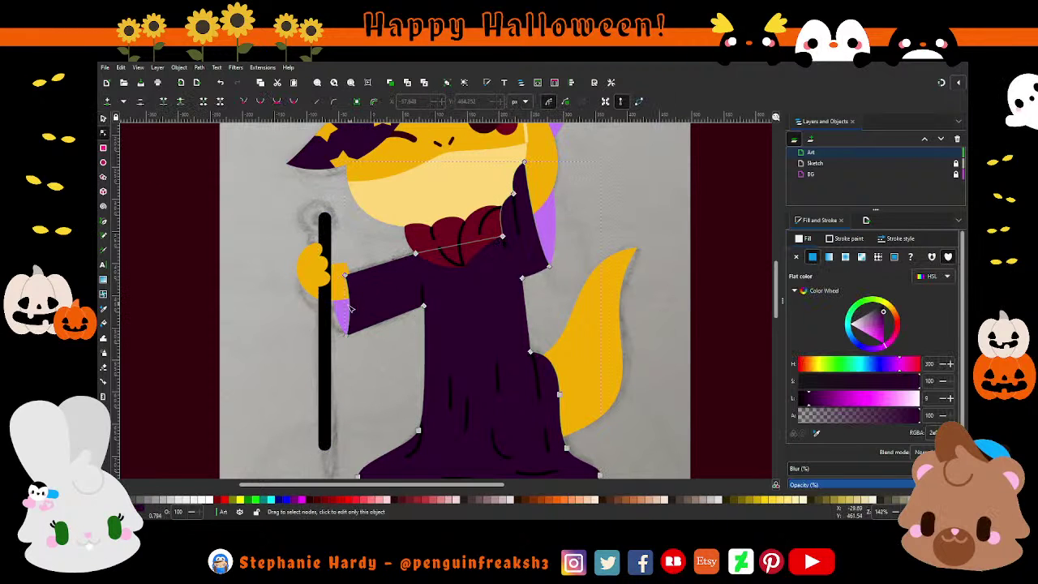
{"action": "left_click_drag", "start_coordinate": [346, 283], "coordinate": [346, 267]}
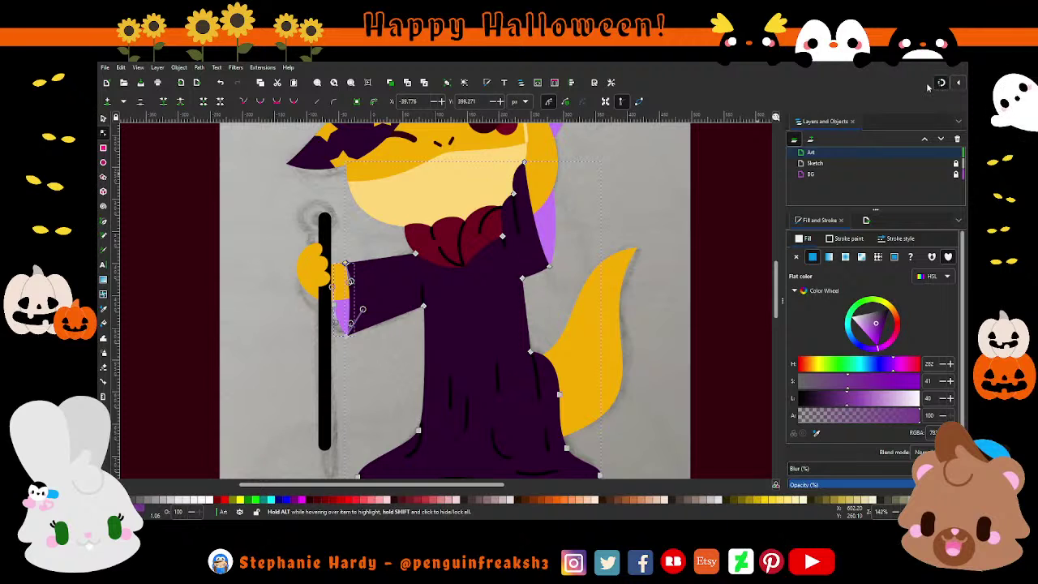
{"action": "scroll", "coordinate": [344, 273], "scroll_direction": "up", "scroll_amount": 2}
{"action": "scroll", "coordinate": [344, 272], "scroll_direction": "up", "scroll_amount": 3}
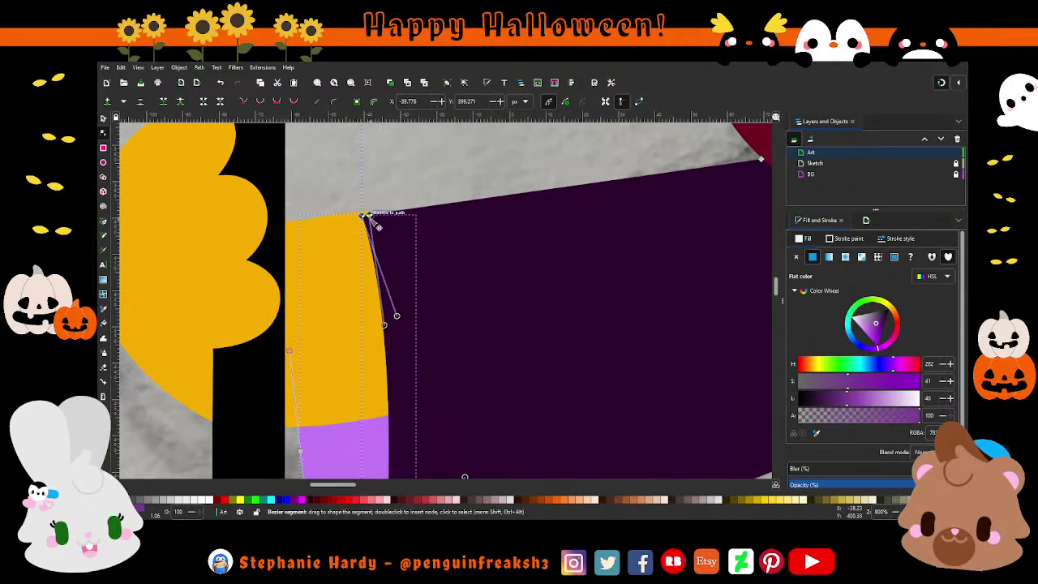
{"action": "left_click_drag", "start_coordinate": [365, 217], "coordinate": [367, 213]}
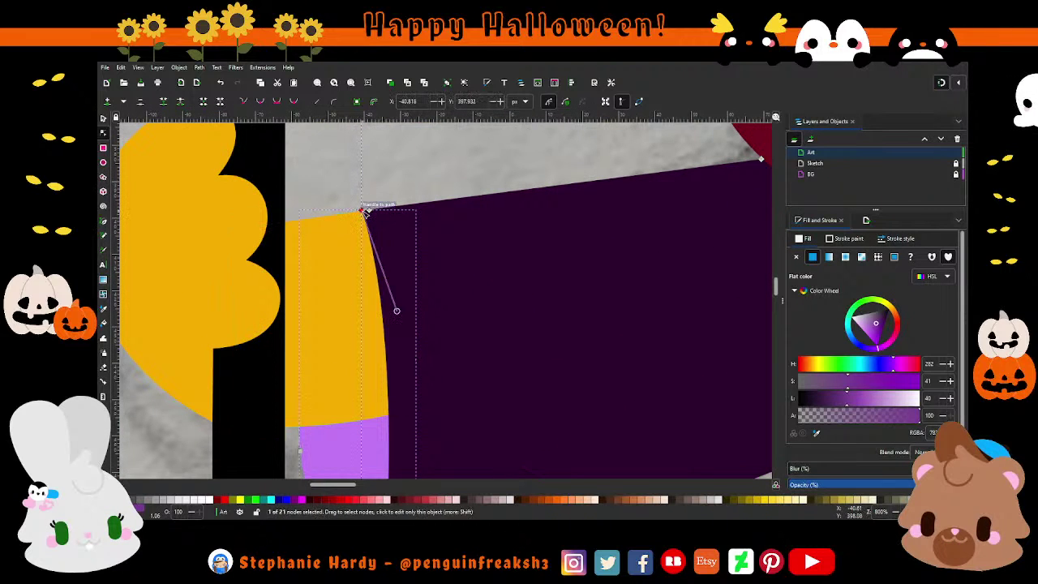
{"action": "scroll", "coordinate": [422, 316], "scroll_direction": "down", "scroll_amount": 3}
{"action": "scroll", "coordinate": [434, 323], "scroll_direction": "down", "scroll_amount": 1}
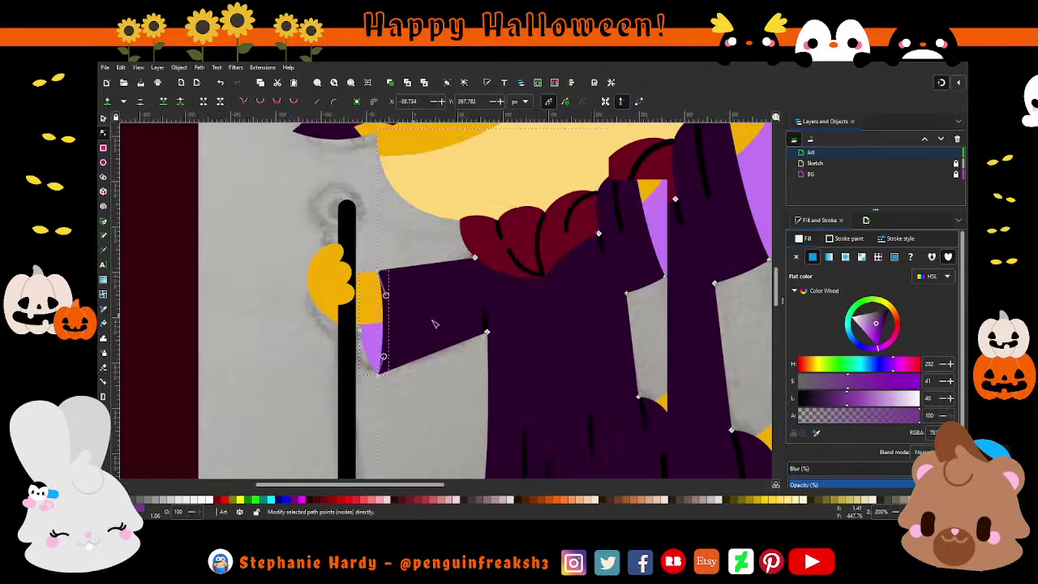
{"action": "scroll", "coordinate": [434, 323], "scroll_direction": "down", "scroll_amount": 1}
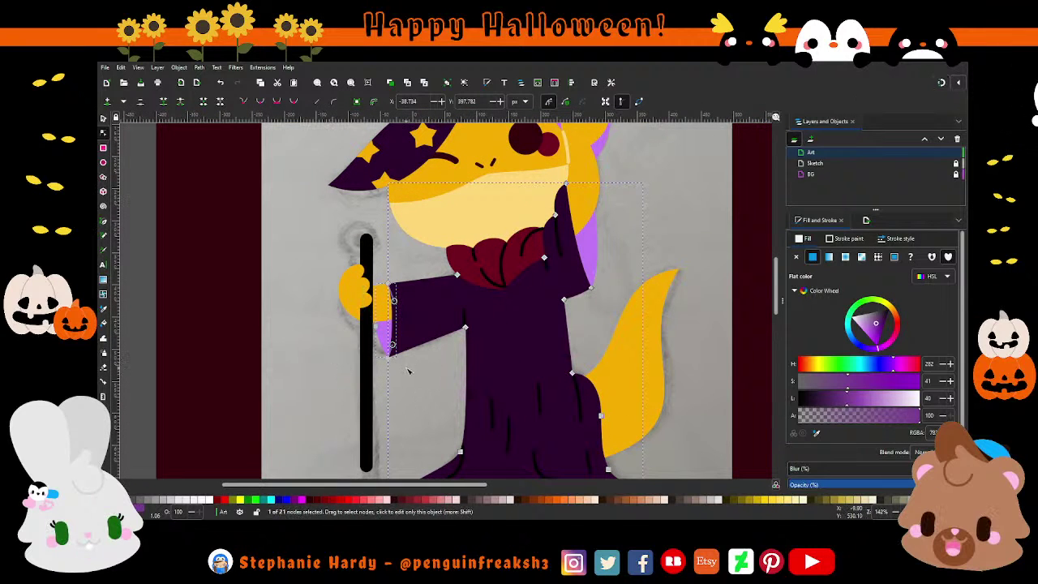
{"action": "scroll", "coordinate": [408, 392], "scroll_direction": "up", "scroll_amount": 1}
- Stretch the lavender wedge's bottom node downward into a tapered point and curve its edge up
{"action": "left_click", "coordinate": [385, 346]}
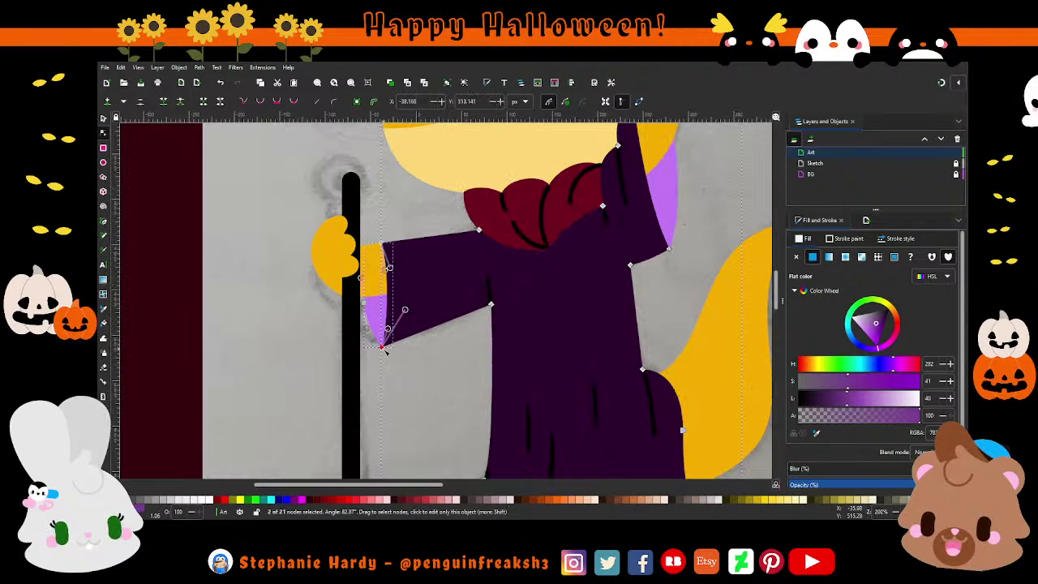
{"action": "left_click_drag", "start_coordinate": [385, 346], "coordinate": [385, 359]}
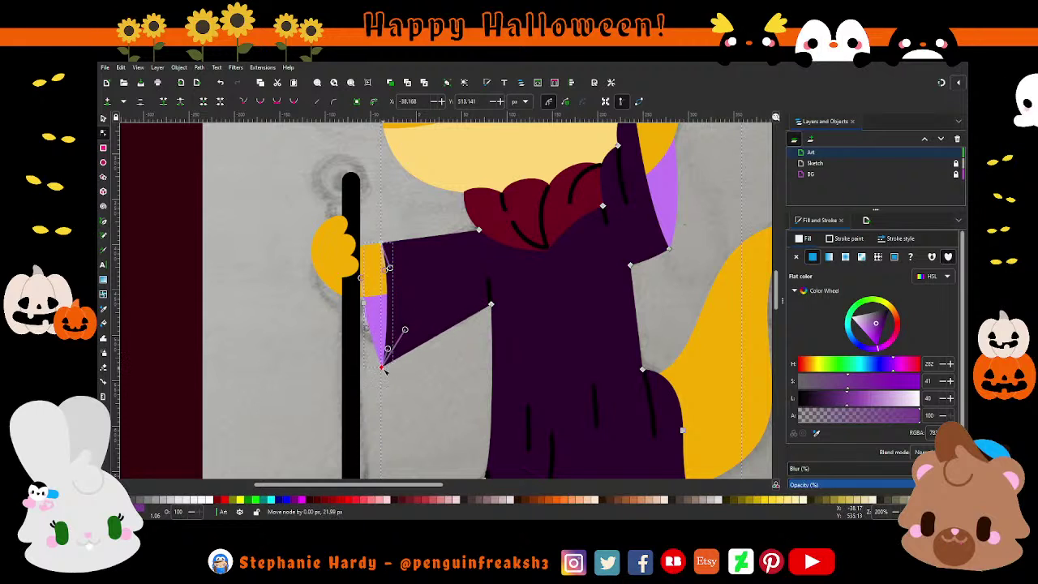
{"action": "left_click_drag", "start_coordinate": [385, 364], "coordinate": [381, 367]}
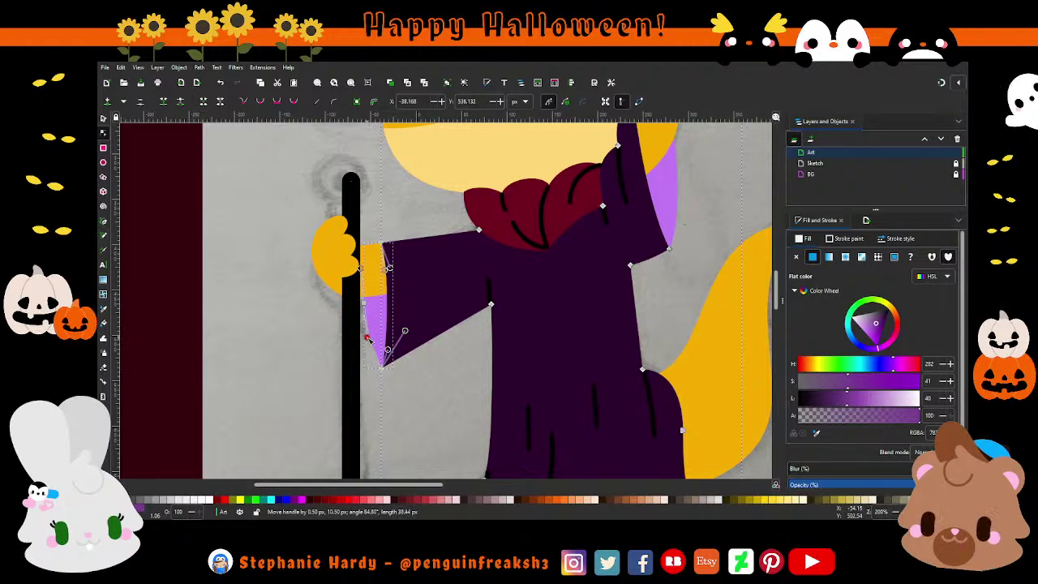
{"action": "left_click_drag", "start_coordinate": [367, 329], "coordinate": [367, 312]}
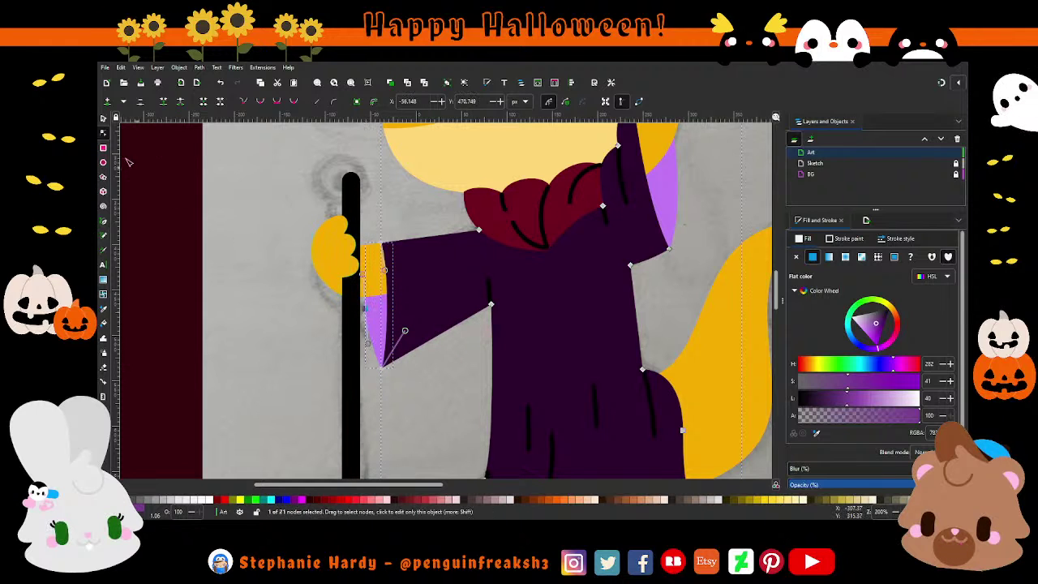
{"action": "left_click", "coordinate": [103, 119]}
{"action": "scroll", "coordinate": [344, 374], "scroll_direction": "down", "scroll_amount": 1, "text": "ctrl"}
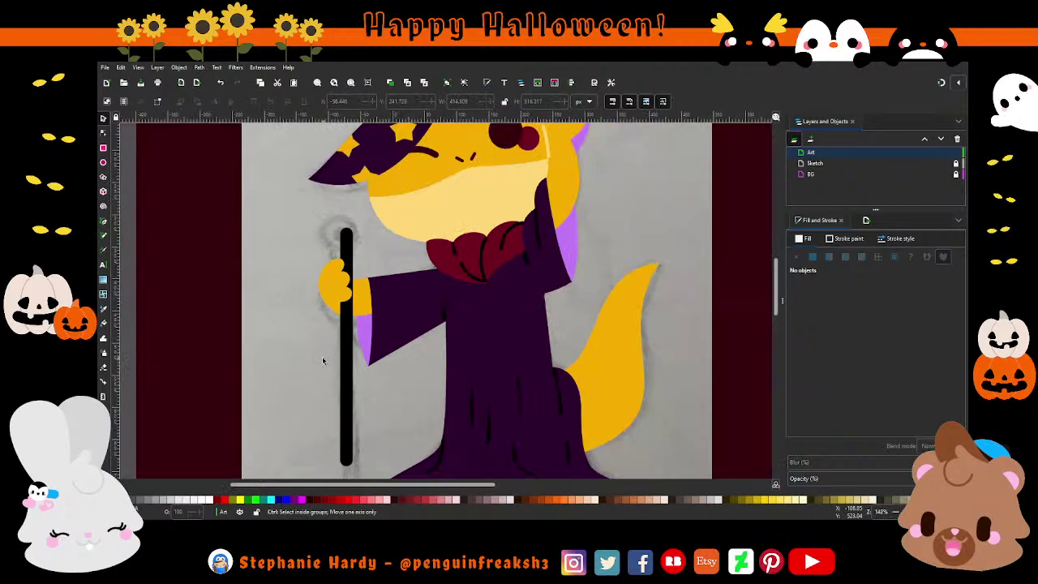
{"action": "scroll", "coordinate": [422, 364], "scroll_direction": "up", "scroll_amount": 1, "text": "ctrl"}
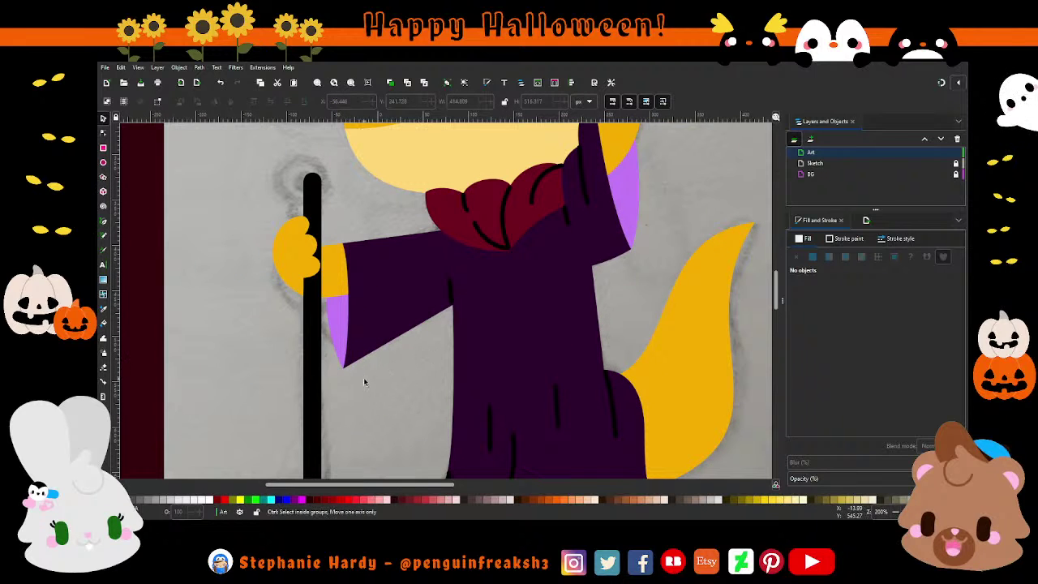
{"action": "scroll", "coordinate": [361, 381], "scroll_direction": "down", "scroll_amount": 2, "text": "ctrl"}
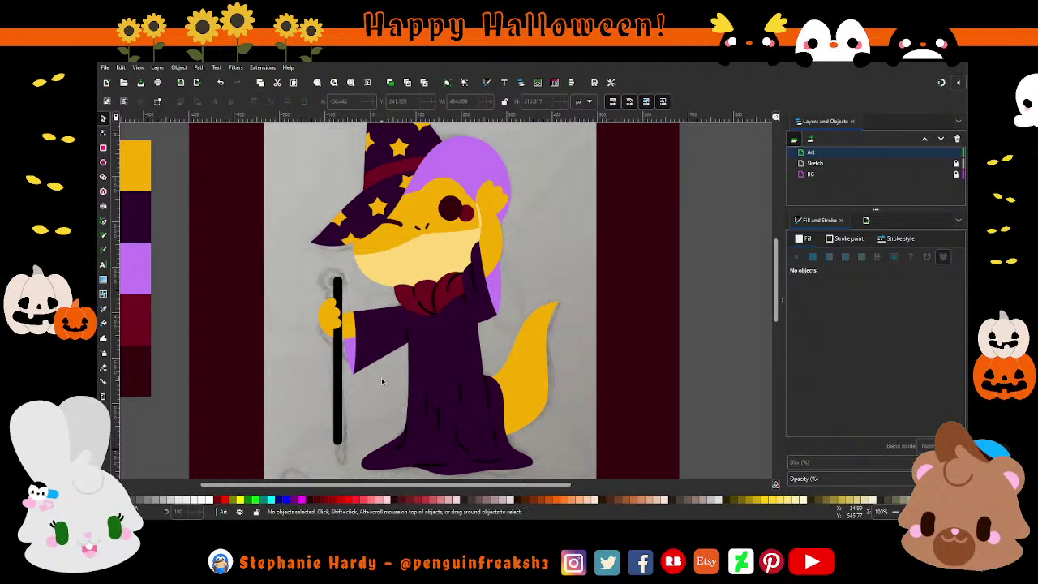
{"action": "scroll", "coordinate": [399, 370], "scroll_direction": "up", "scroll_amount": 1, "text": "ctrl"}
- Move a node of the robe's sleeve outline down about 10 px
{"action": "left_click", "coordinate": [103, 132]}
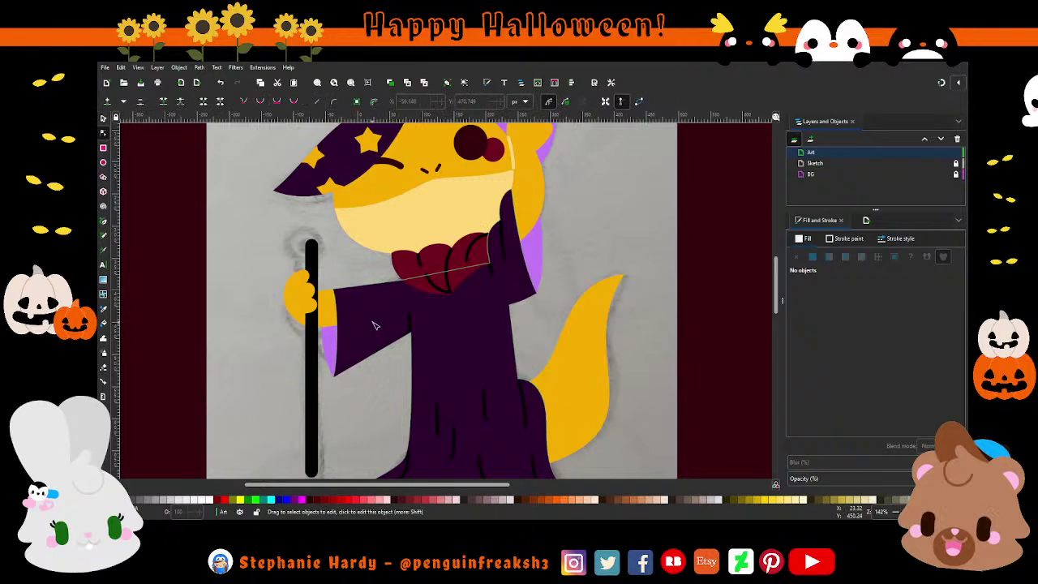
{"action": "left_click", "coordinate": [389, 340]}
{"action": "scroll", "coordinate": [389, 340], "scroll_direction": "up", "scroll_amount": 1, "text": "ctrl"}
{"action": "left_click_drag", "start_coordinate": [418, 328], "coordinate": [418, 337]}
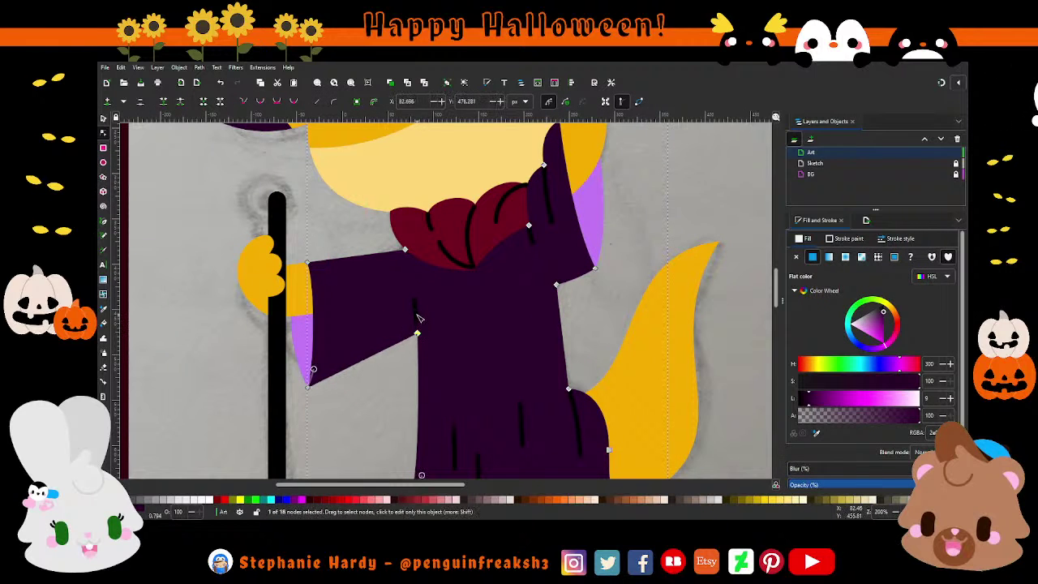
- Shift the short black fold line on the sleeve down about 13 px
{"action": "left_click", "coordinate": [415, 315]}
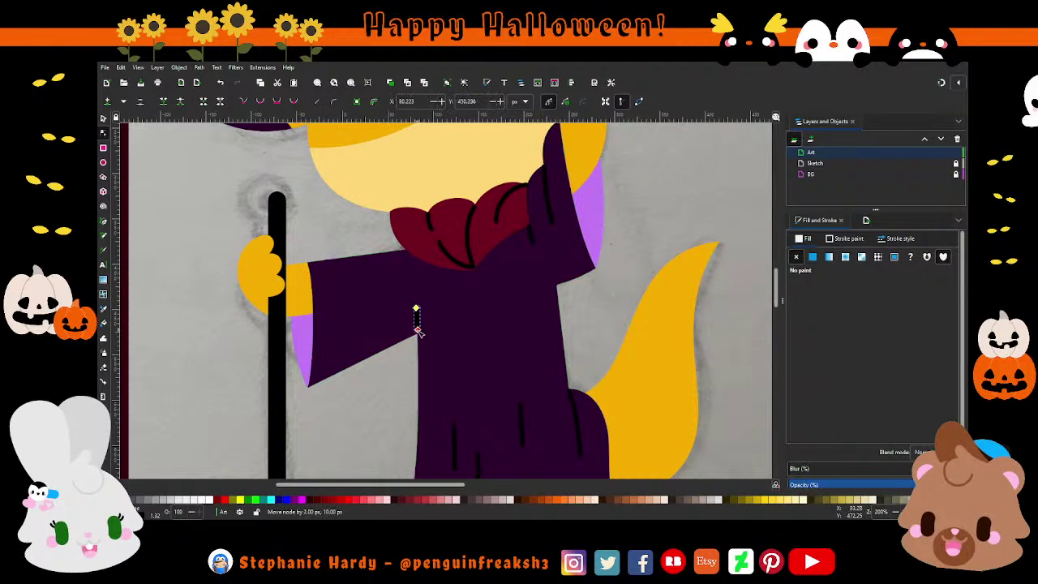
{"action": "left_click_drag", "start_coordinate": [416, 321], "coordinate": [416, 334]}
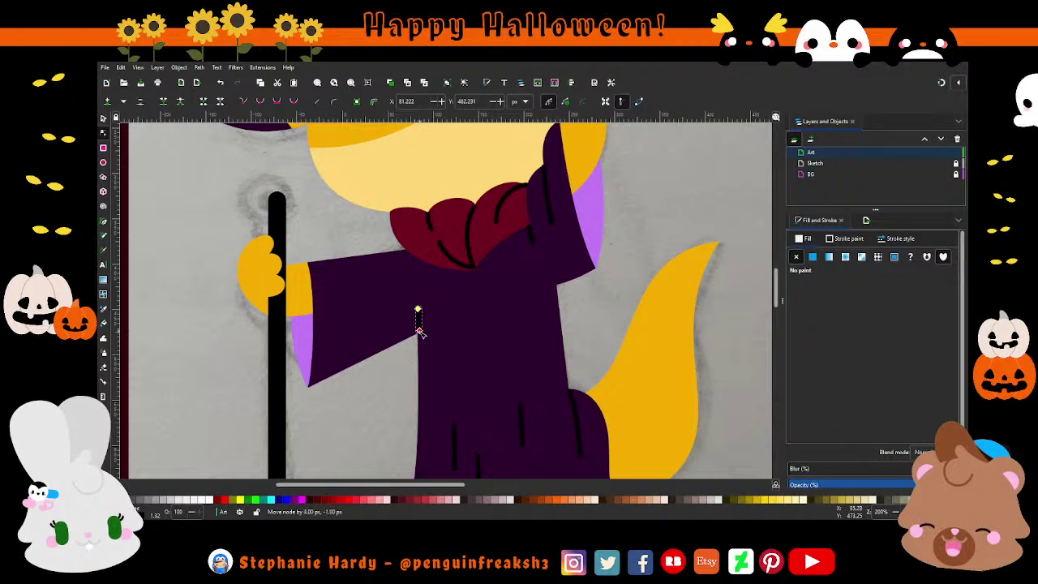
{"action": "left_click", "coordinate": [417, 332]}
{"action": "left_click", "coordinate": [103, 119]}
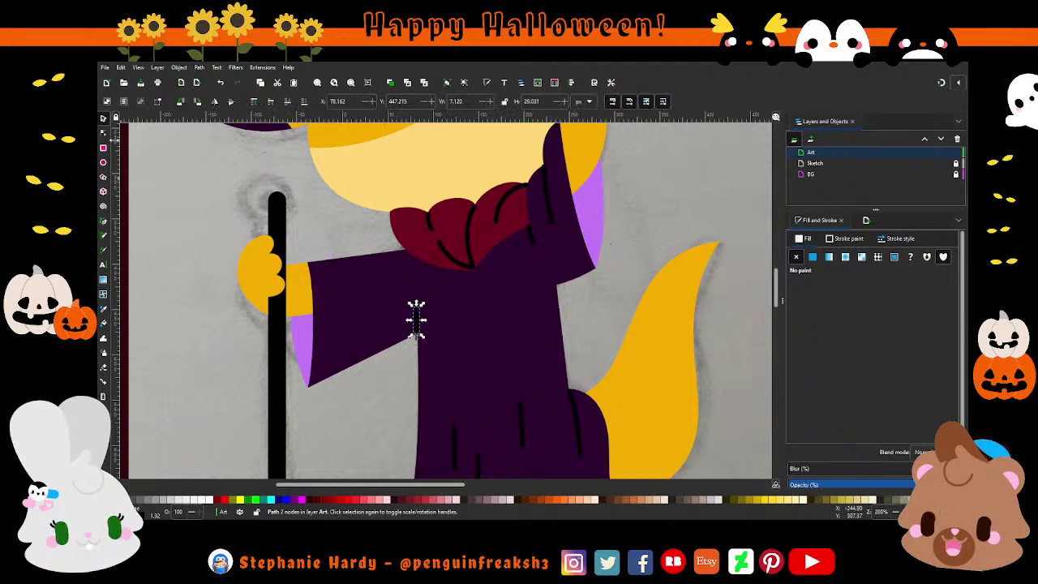
{"action": "key", "text": "Escape"}
{"action": "scroll", "coordinate": [415, 365], "scroll_direction": "down", "scroll_amount": 3}
{"action": "scroll", "coordinate": [415, 365], "scroll_direction": "up", "scroll_amount": 1}
{"action": "scroll", "coordinate": [415, 365], "scroll_direction": "down", "scroll_amount": 1}
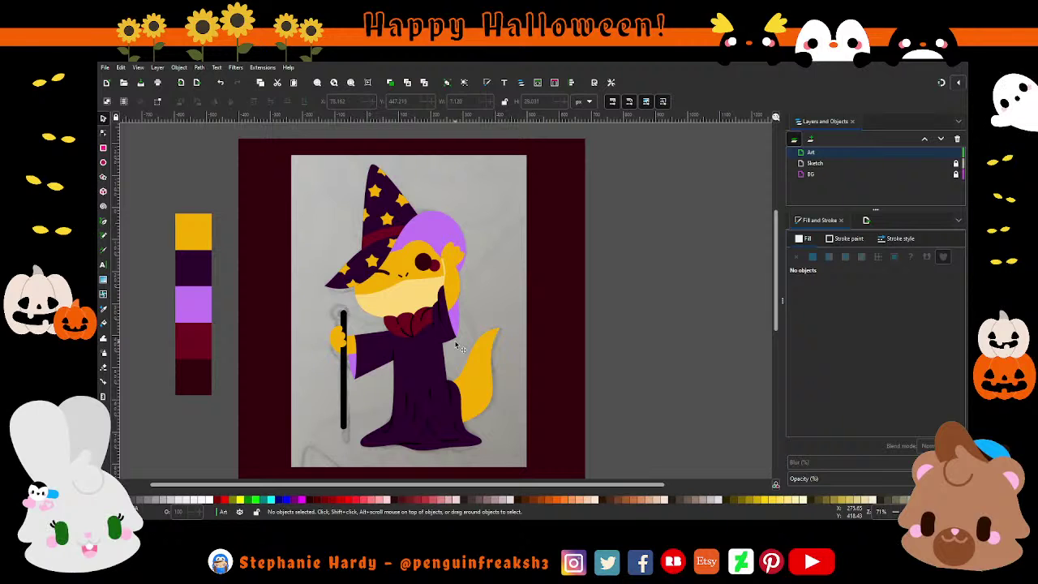
{"action": "scroll", "coordinate": [397, 353], "scroll_direction": "up", "scroll_amount": 3}
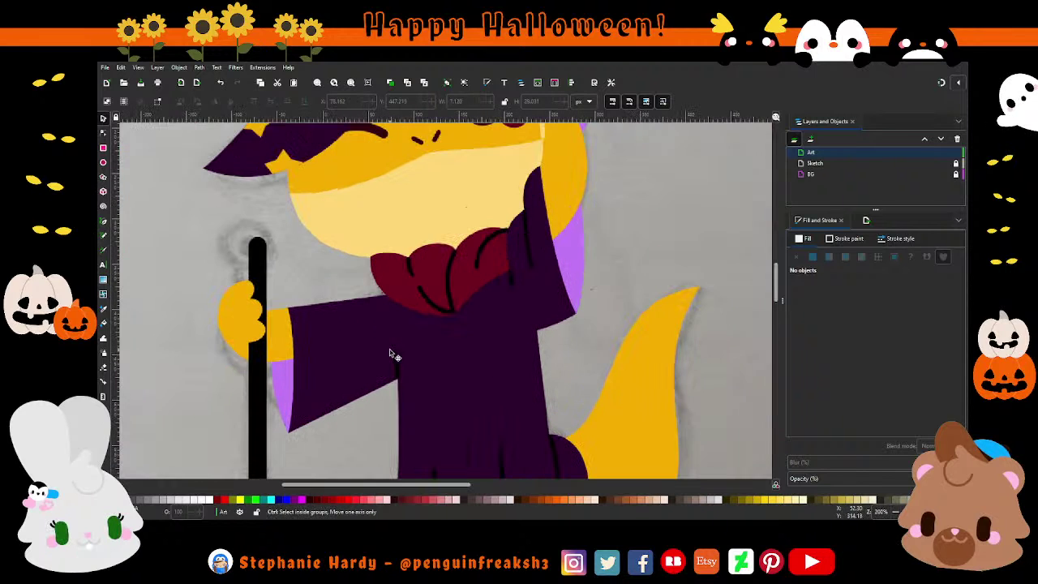
{"action": "scroll", "coordinate": [348, 320], "scroll_direction": "down", "scroll_amount": 1}
{"action": "scroll", "coordinate": [344, 323], "scroll_direction": "down", "scroll_amount": 1}
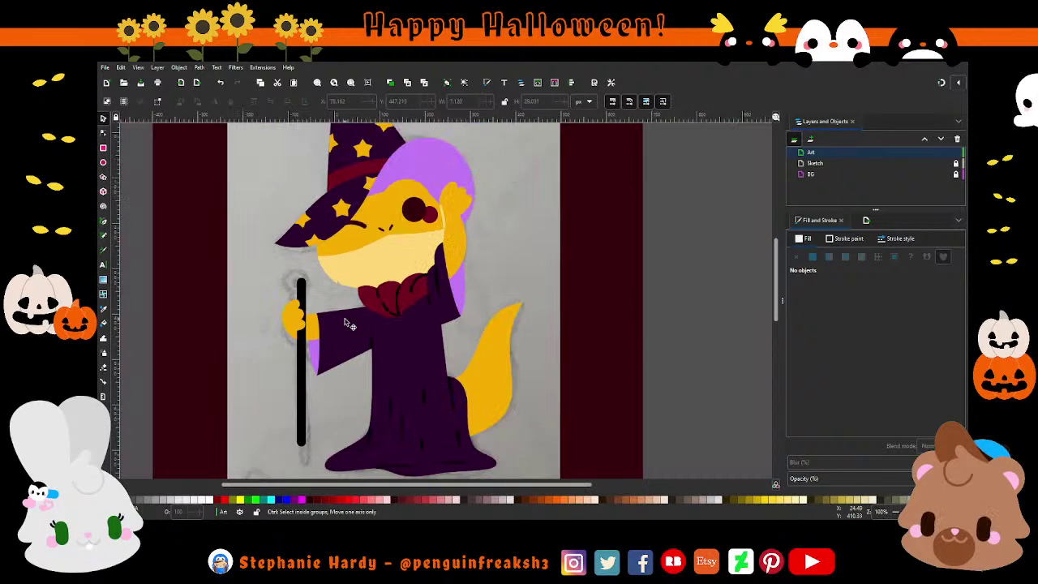
{"action": "scroll", "coordinate": [480, 332], "scroll_direction": "down", "scroll_amount": 1}
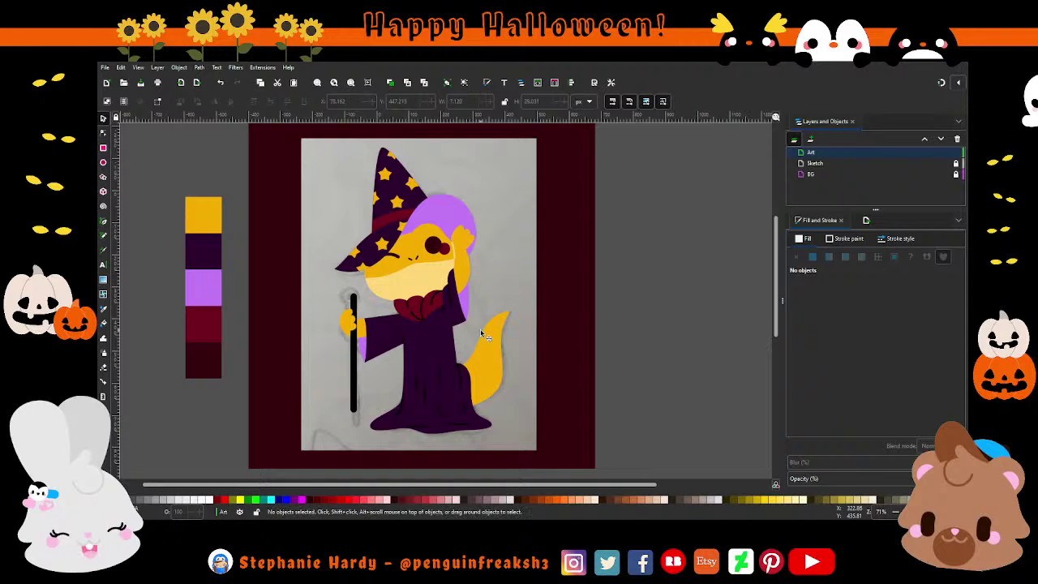
{"action": "scroll", "coordinate": [480, 332], "scroll_direction": "down", "scroll_amount": 1}
{"action": "scroll", "coordinate": [428, 348], "scroll_direction": "up", "scroll_amount": 1}
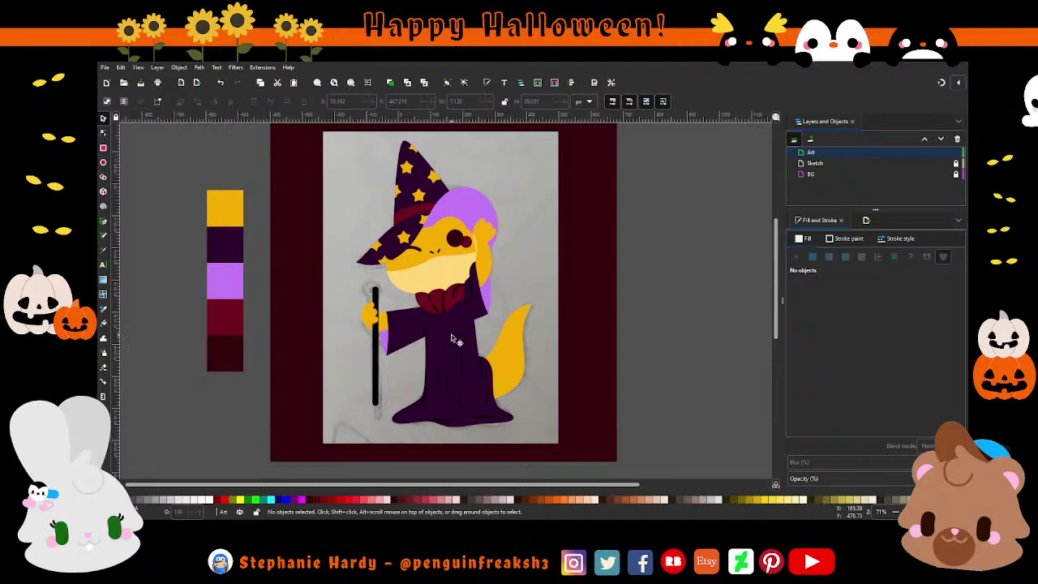
{"action": "scroll", "coordinate": [456, 339], "scroll_direction": "up", "scroll_amount": 1}
{"action": "scroll", "coordinate": [448, 384], "scroll_direction": "down", "scroll_amount": 1}
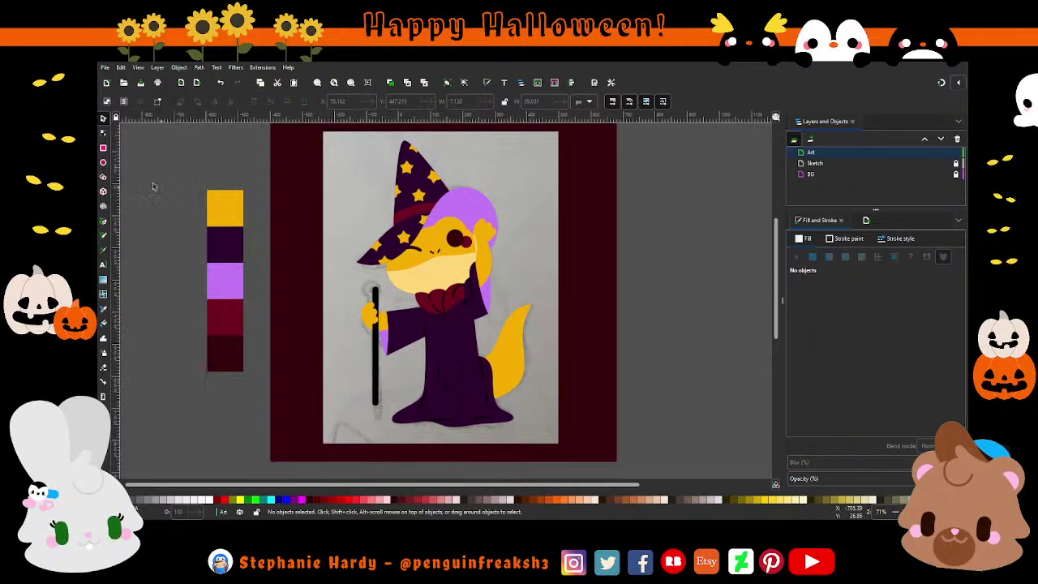
- Extend the black staff's bottom end about 20 px further down
{"action": "key", "text": "n"}
{"action": "left_click", "coordinate": [375, 402]}
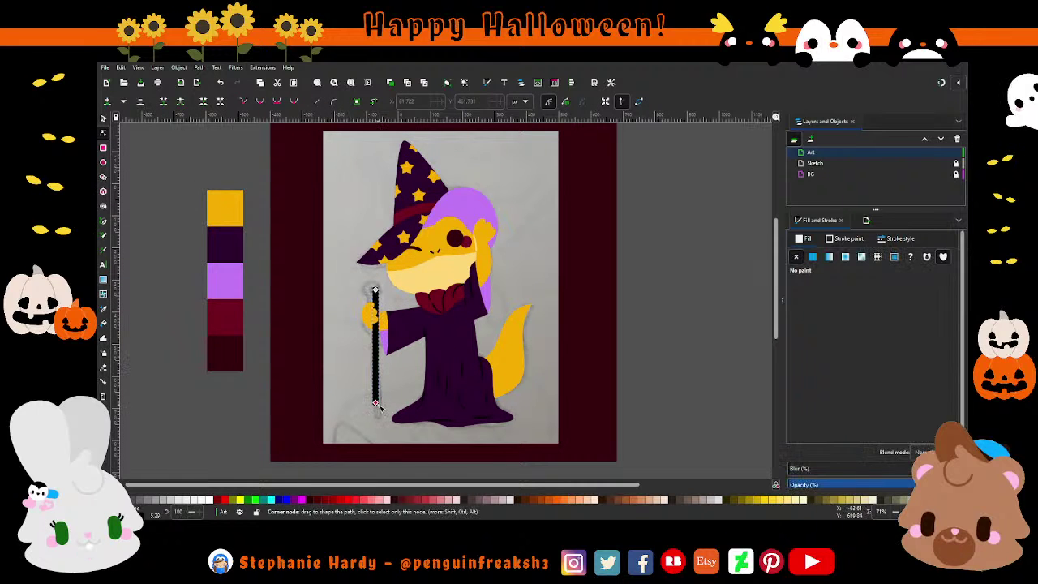
{"action": "left_click_drag", "start_coordinate": [375, 403], "coordinate": [375, 419]}
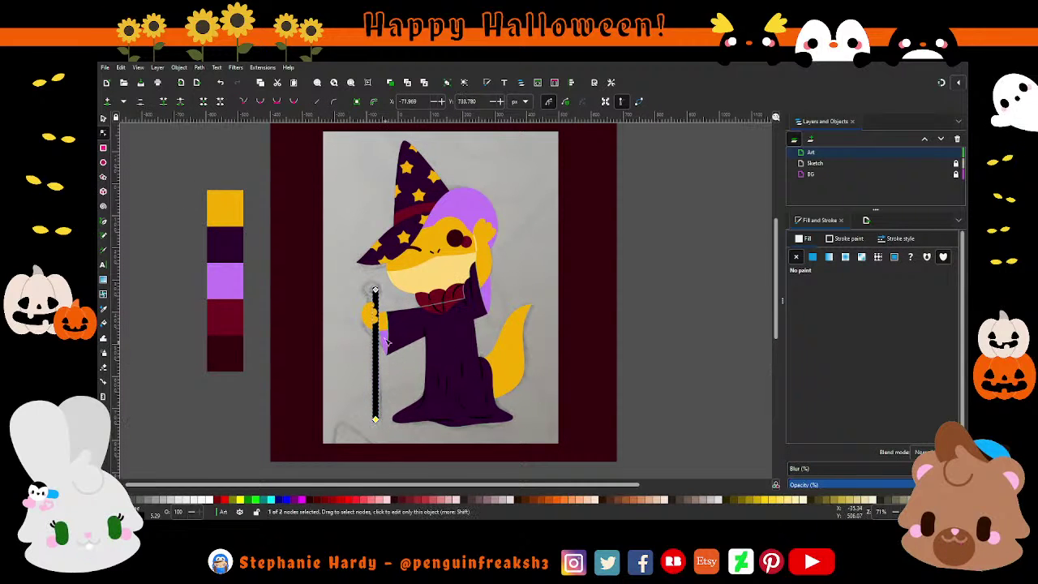
- Draw a circle at the top of the staff and color it with the lilac swatch
{"action": "left_click", "coordinate": [103, 163]}
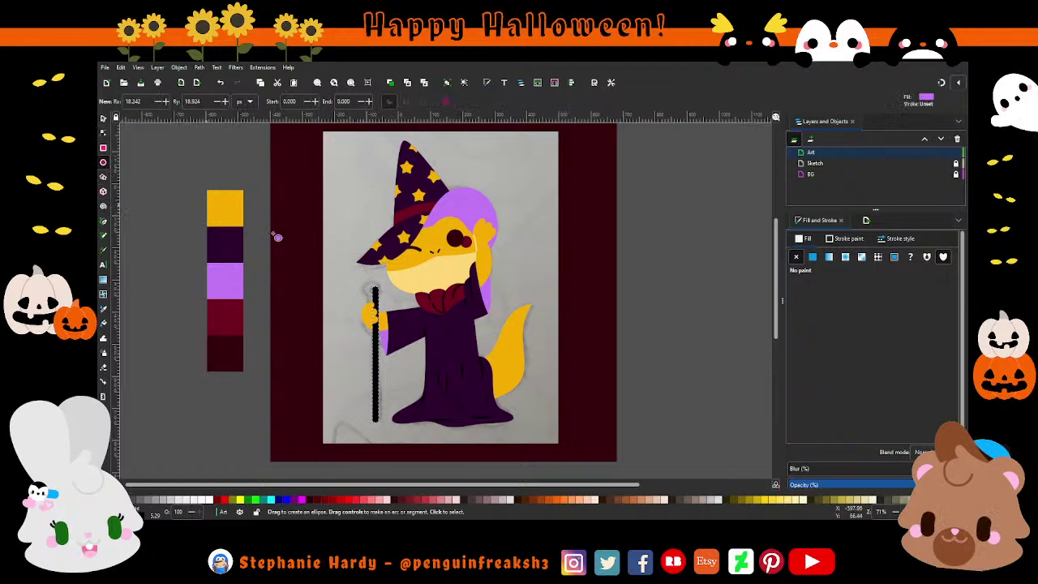
{"action": "scroll", "coordinate": [388, 287], "scroll_direction": "up", "scroll_amount": 2}
{"action": "mouse_move", "coordinate": [349, 280]}
{"action": "left_mouse_down"}
{"action": "mouse_move", "coordinate": [392, 322]}
{"action": "mouse_move", "coordinate": [373, 303]}
{"action": "left_mouse_up"}
{"action": "left_click", "coordinate": [103, 118]}
{"action": "scroll", "coordinate": [373, 303], "scroll_direction": "down", "scroll_amount": 2}
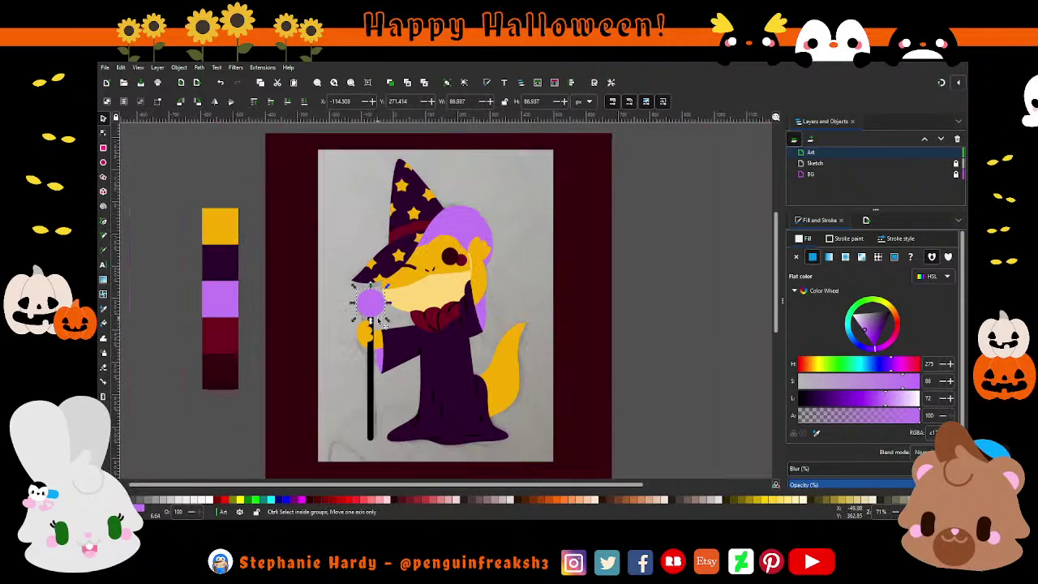
{"action": "left_click", "coordinate": [816, 434]}
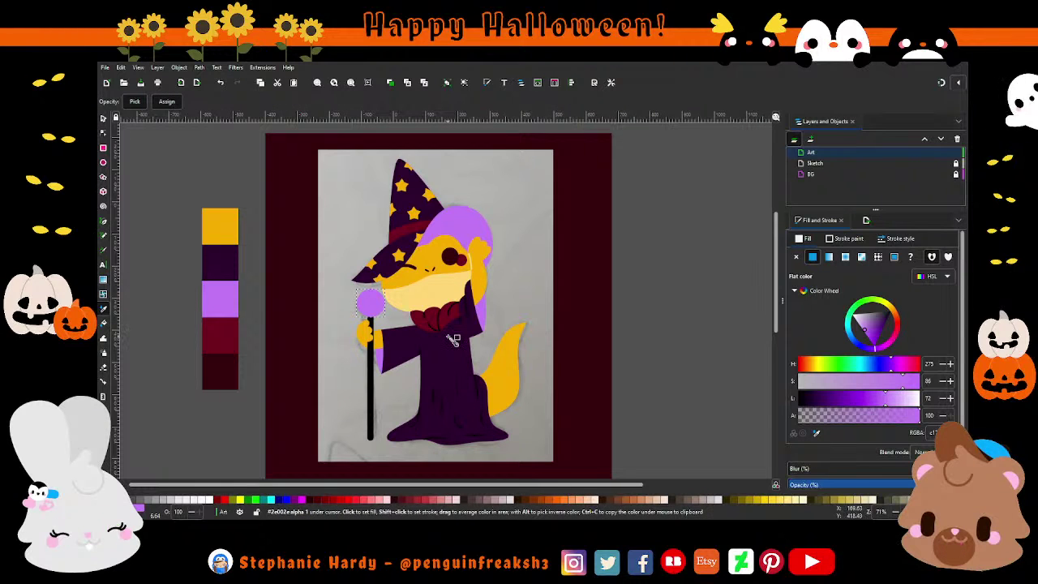
{"action": "key", "text": "s"}
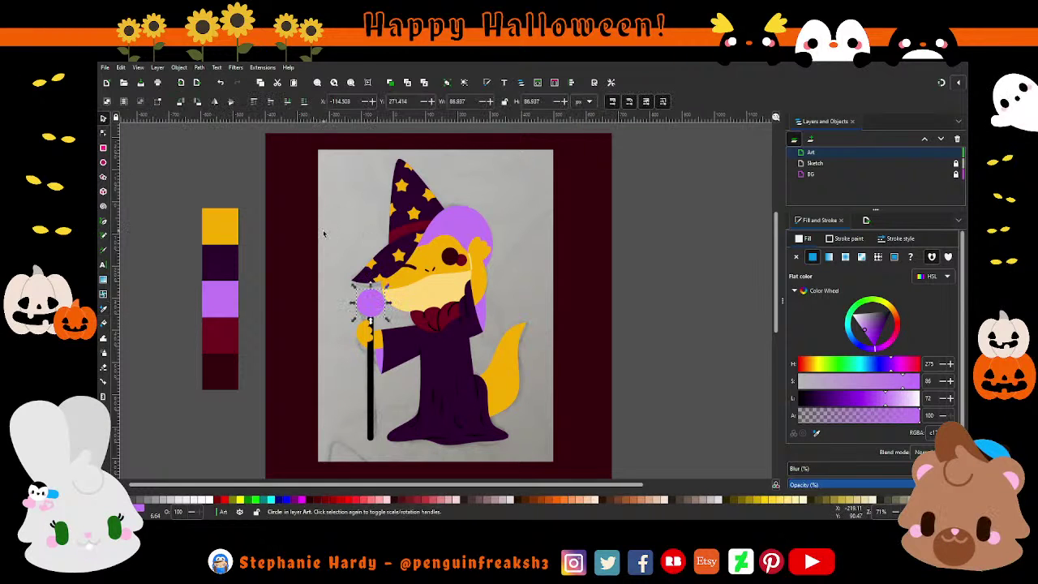
{"action": "left_click", "coordinate": [324, 233]}
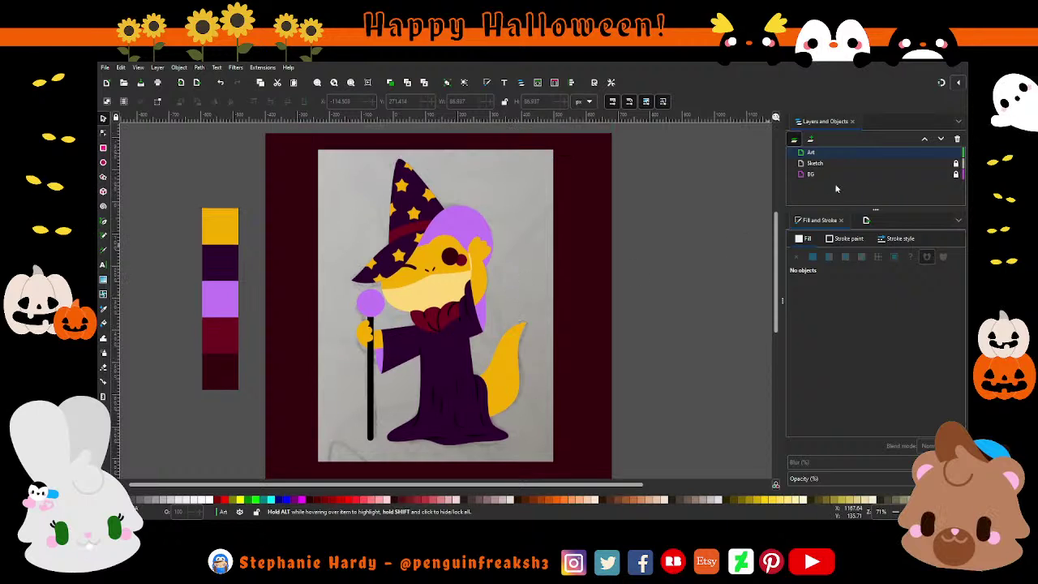
- Hide the Sketch layer, then select and deselect all the artwork to inspect it
{"action": "mouse_move", "coordinate": [876, 163]}
{"action": "left_click", "coordinate": [945, 163]}
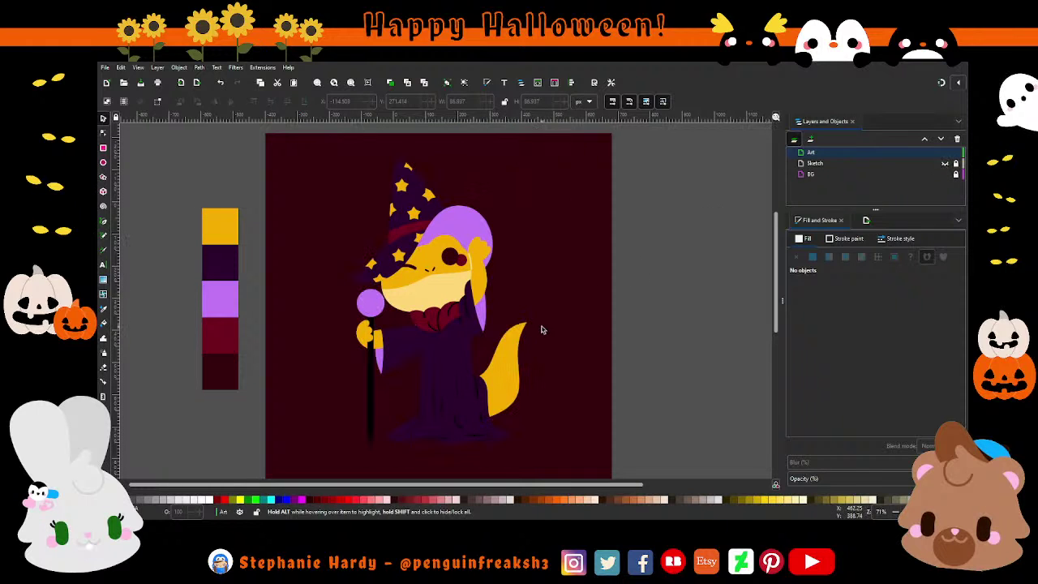
{"action": "scroll", "coordinate": [479, 280], "scroll_direction": "down", "scroll_amount": 1}
{"action": "left_click_drag", "start_coordinate": [544, 420], "coordinate": [366, 184]}
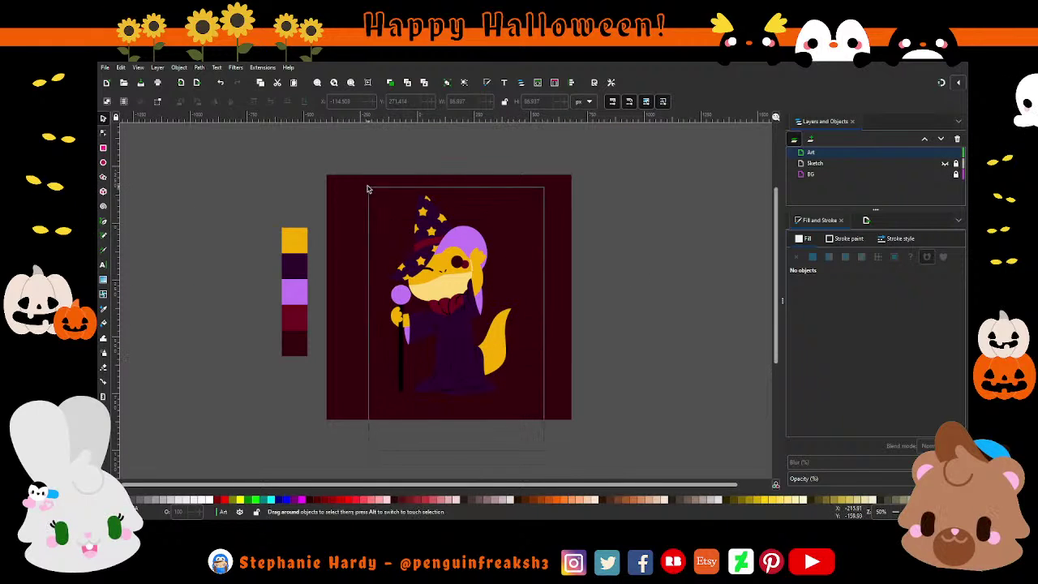
{"action": "left_click", "coordinate": [638, 301]}
{"action": "scroll", "coordinate": [483, 313], "scroll_direction": "up", "scroll_amount": 1}
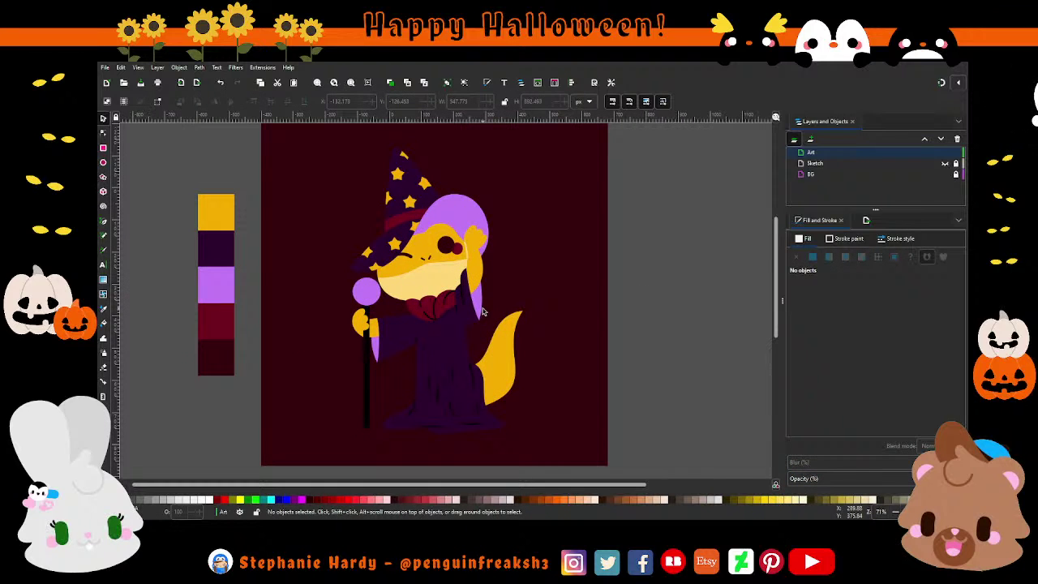
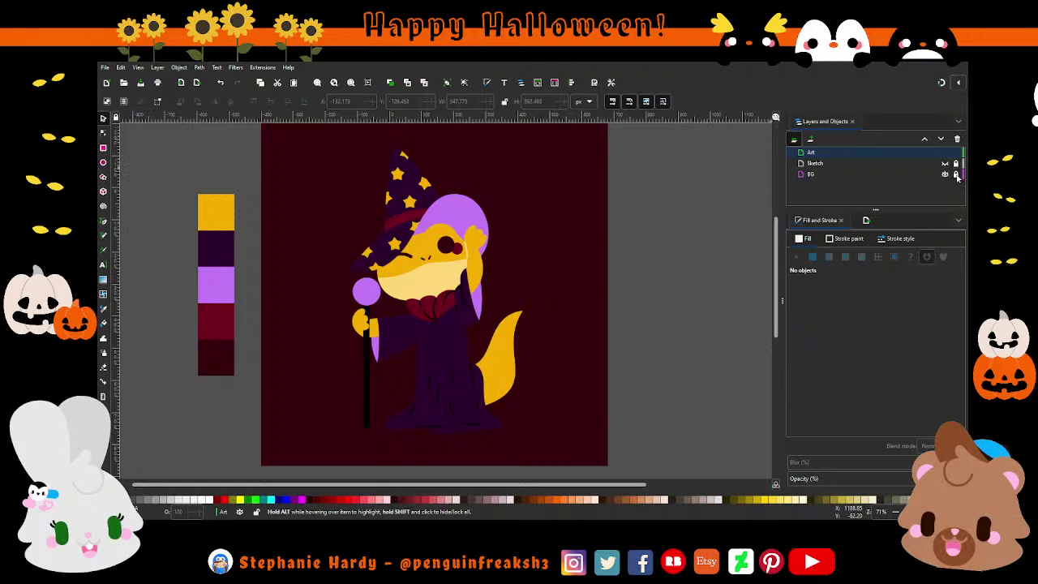
- Recolour the background rectangle purple, keeping the BG layer locked afterwards
{"action": "left_click", "coordinate": [523, 237]}
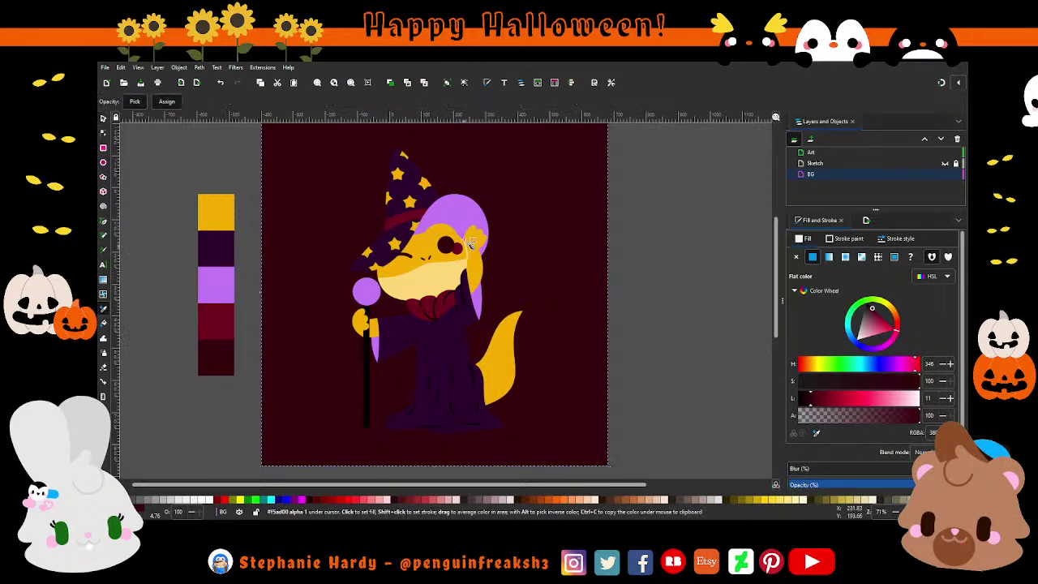
{"action": "key", "text": "ctrl+shift+v"}
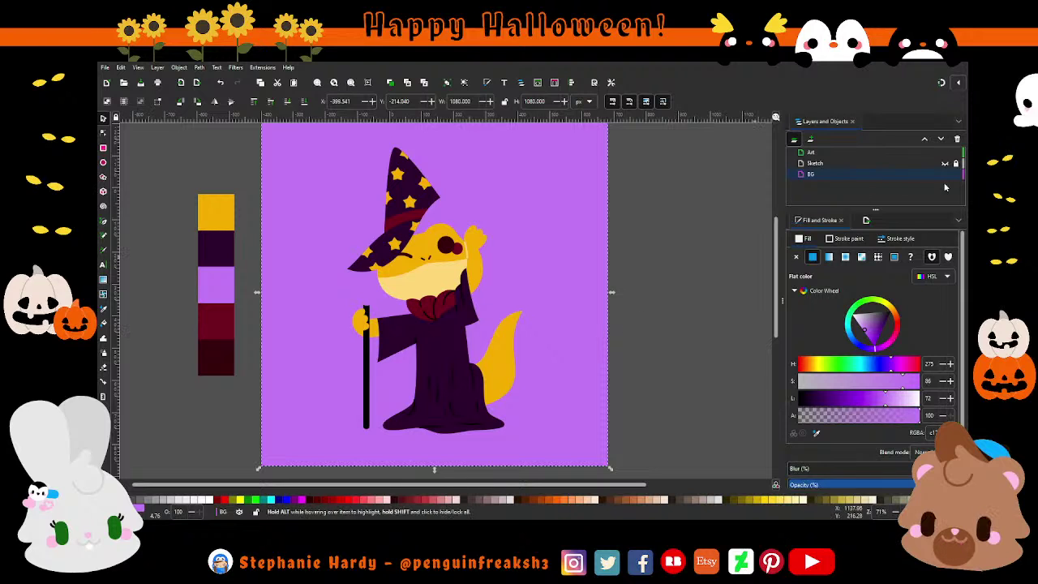
{"action": "left_click", "coordinate": [956, 174]}
- Fill the hood behind the fox's head with dark maroon
{"action": "left_click", "coordinate": [442, 279]}
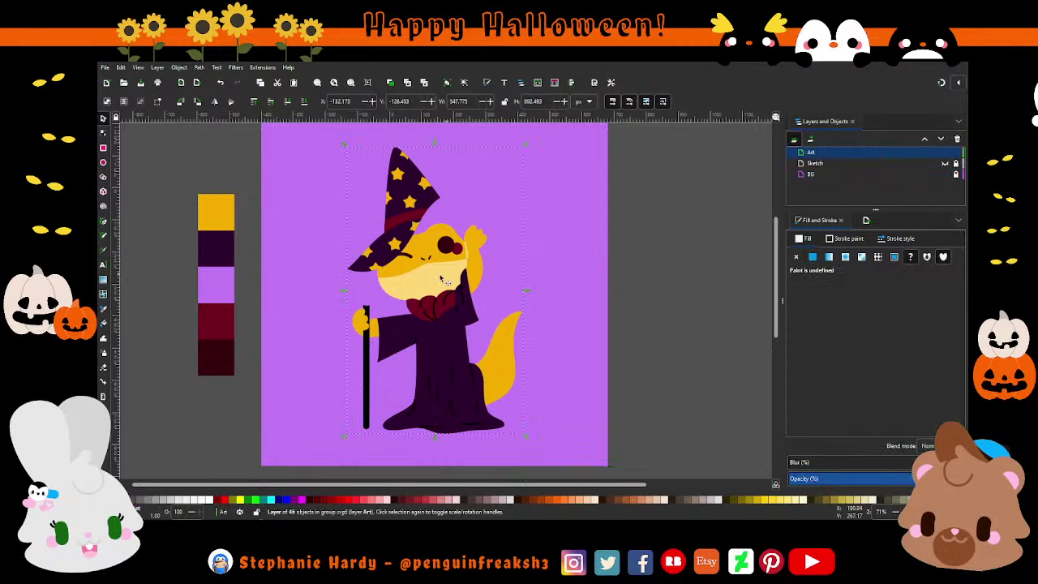
{"action": "left_click", "coordinate": [466, 215]}
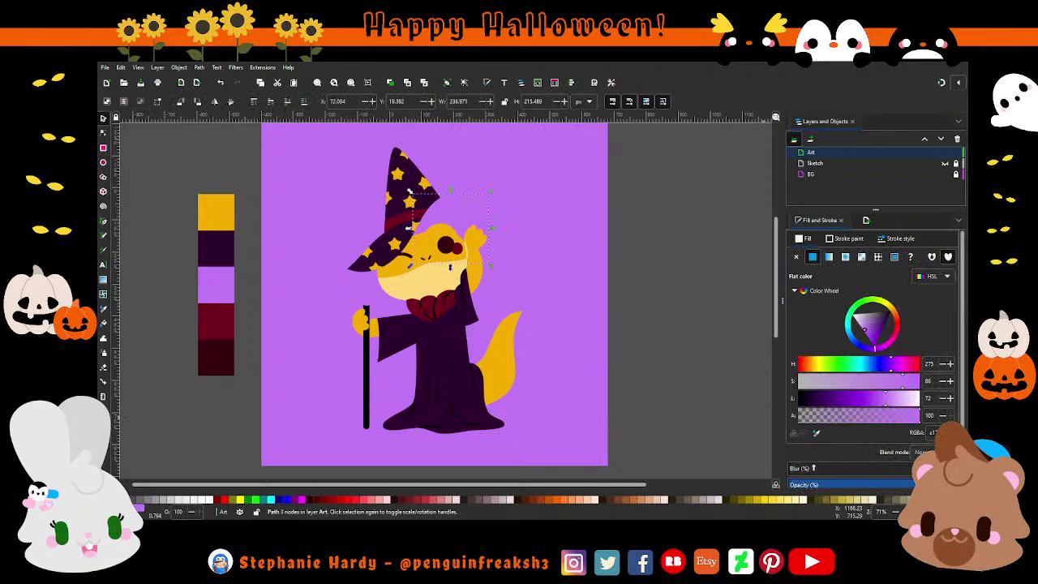
{"action": "left_click", "coordinate": [818, 433]}
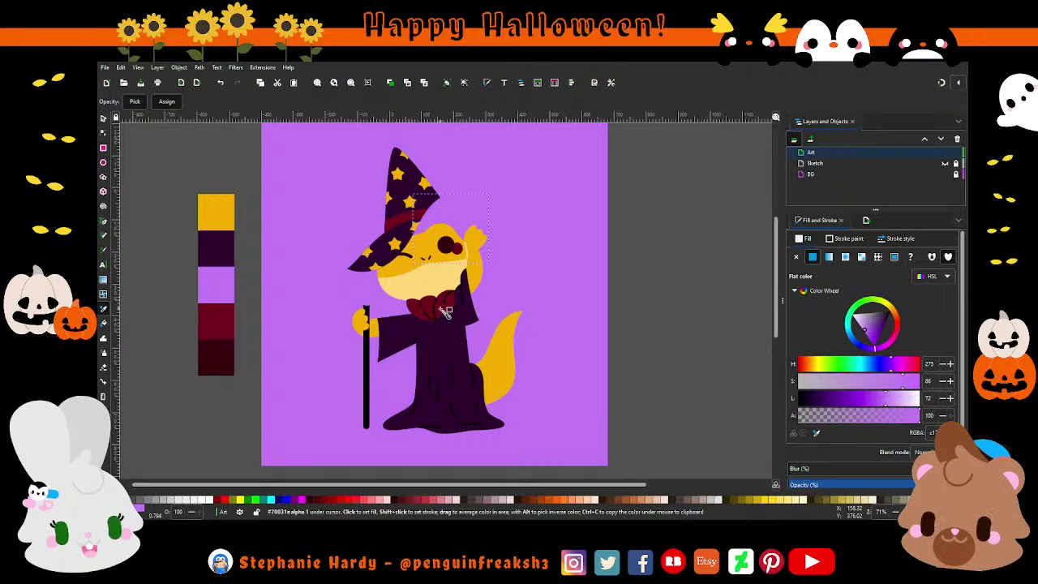
{"action": "left_click", "coordinate": [215, 364]}
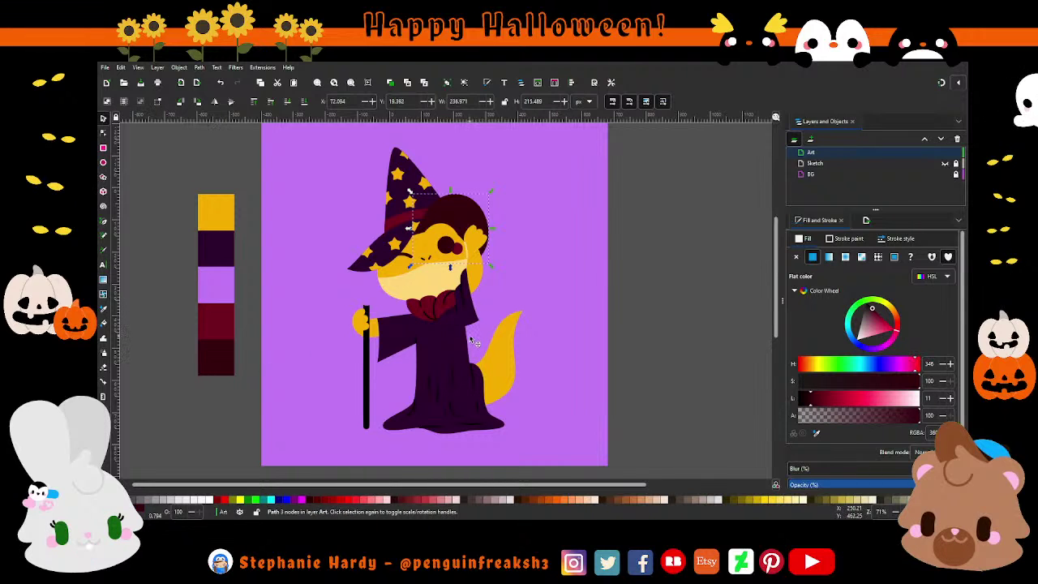
- Fill the two sleeve-edge pieces with dark maroon
{"action": "left_click", "coordinate": [383, 318]}
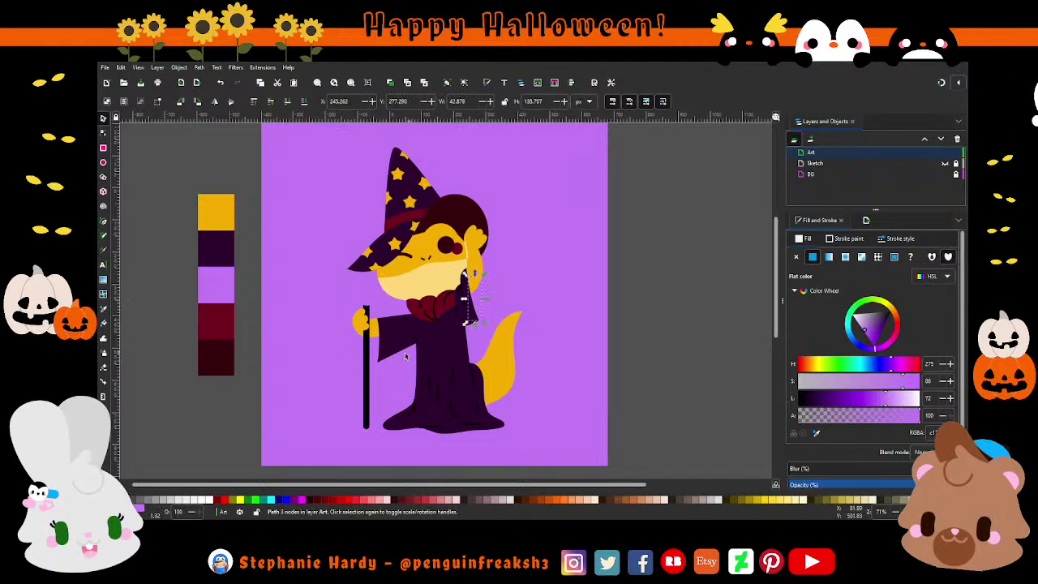
{"action": "left_click", "coordinate": [380, 354], "text": "shift"}
{"action": "left_click", "coordinate": [553, 366]}
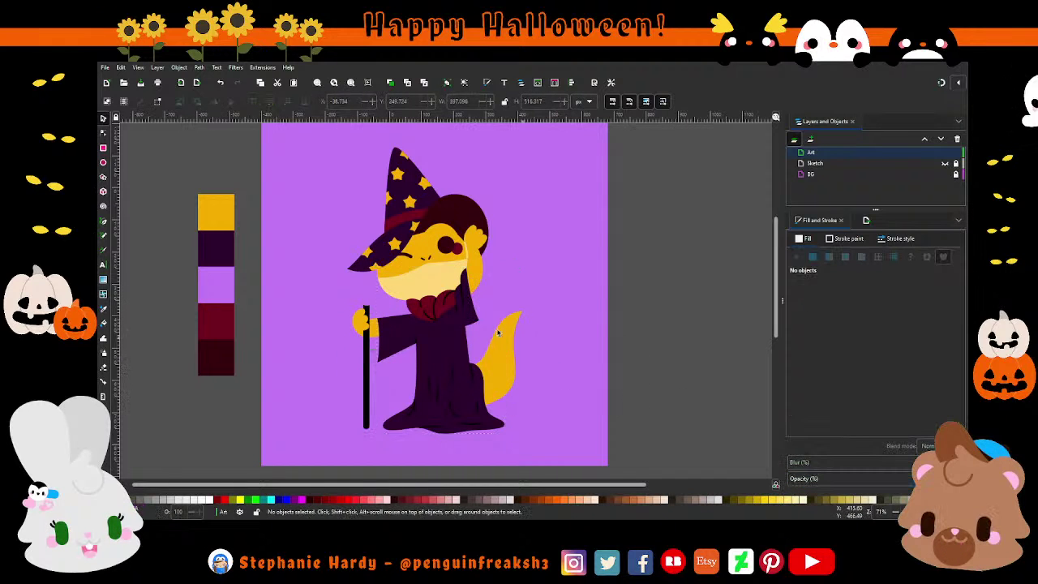
{"action": "scroll", "coordinate": [440, 313], "scroll_direction": "up", "scroll_amount": 3}
{"action": "left_click", "coordinate": [550, 288]}
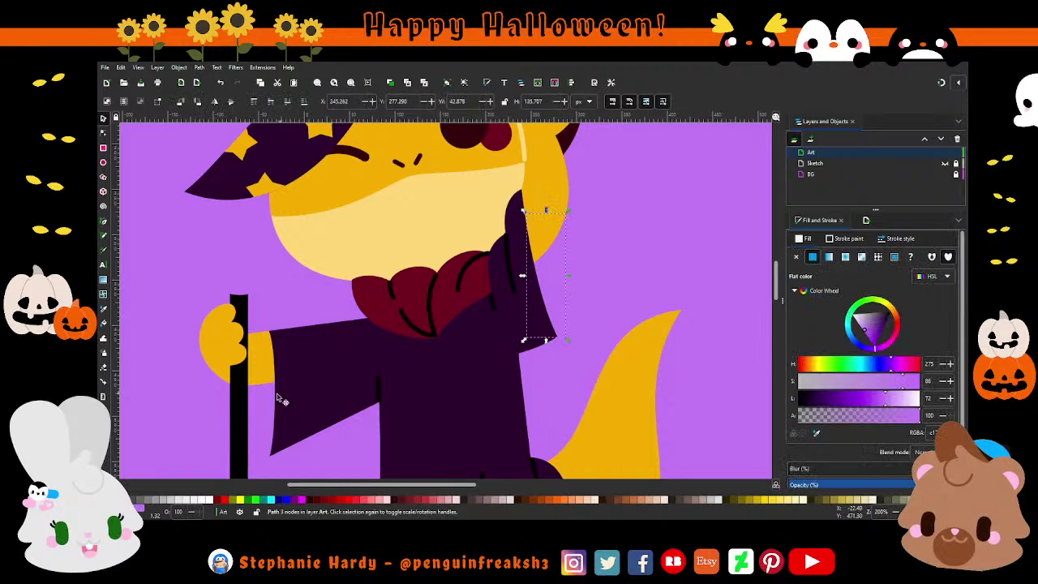
{"action": "left_click", "coordinate": [285, 406], "text": "shift"}
{"action": "scroll", "coordinate": [354, 402], "scroll_direction": "down", "scroll_amount": 1}
{"action": "scroll", "coordinate": [354, 401], "scroll_direction": "down", "scroll_amount": 1}
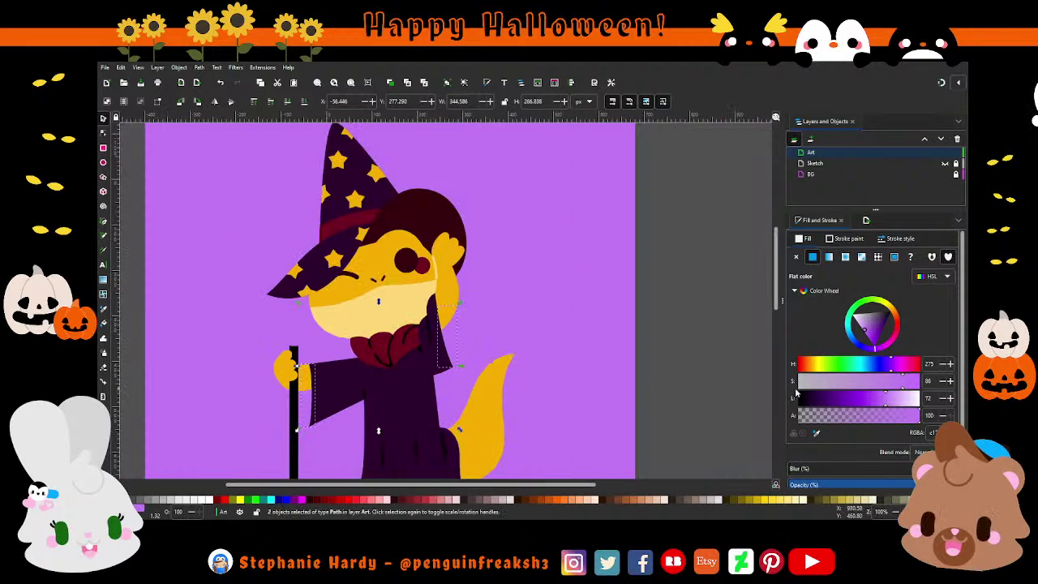
{"action": "left_click", "coordinate": [816, 432]}
{"action": "left_click", "coordinate": [438, 215]}
{"action": "scroll", "coordinate": [566, 259], "scroll_direction": "down", "scroll_amount": 1}
{"action": "scroll", "coordinate": [565, 259], "scroll_direction": "up", "scroll_amount": 1}
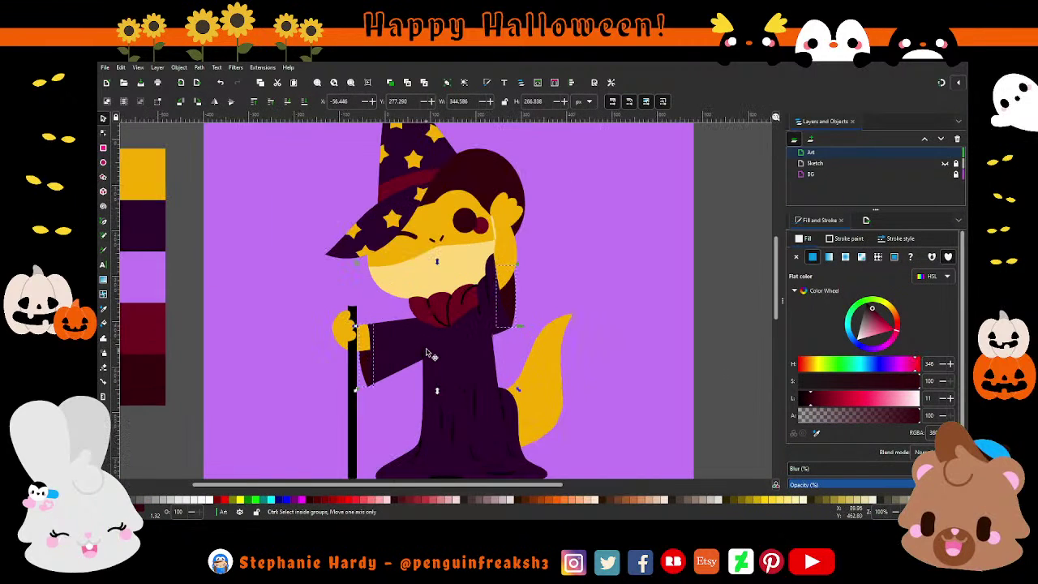
{"action": "scroll", "coordinate": [622, 322], "scroll_direction": "down", "scroll_amount": 1}
{"action": "left_click", "coordinate": [621, 322]}
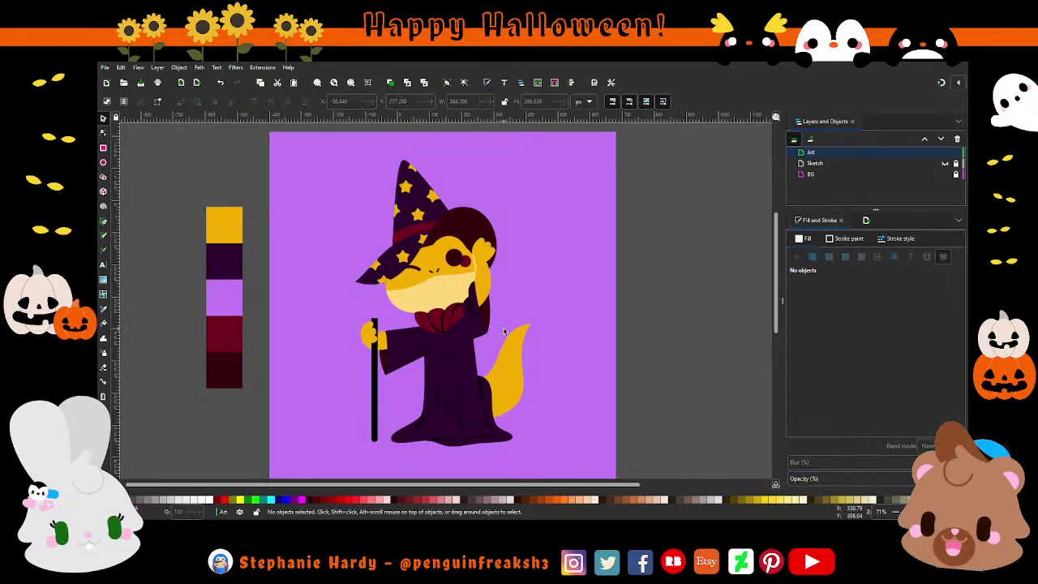
- Fill the orb atop the staff with the dark red swatch
{"action": "left_click", "coordinate": [375, 306]}
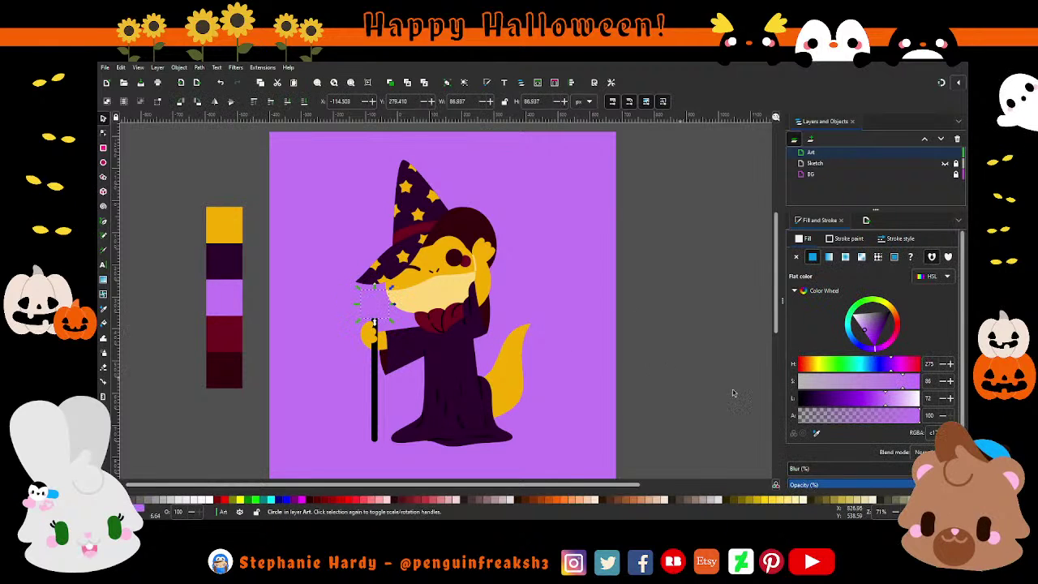
{"action": "left_click", "coordinate": [816, 434]}
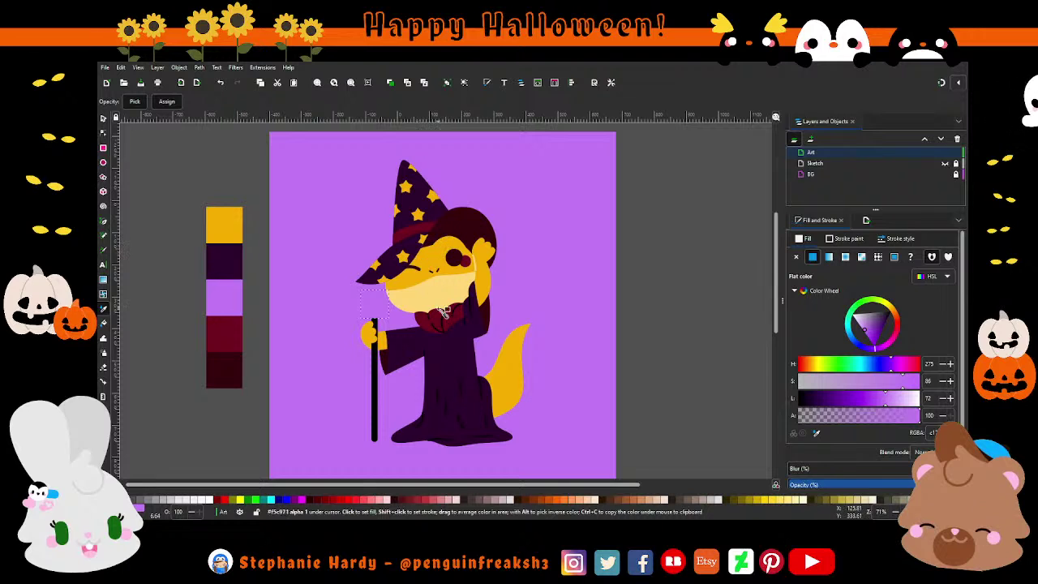
{"action": "left_click", "coordinate": [458, 316]}
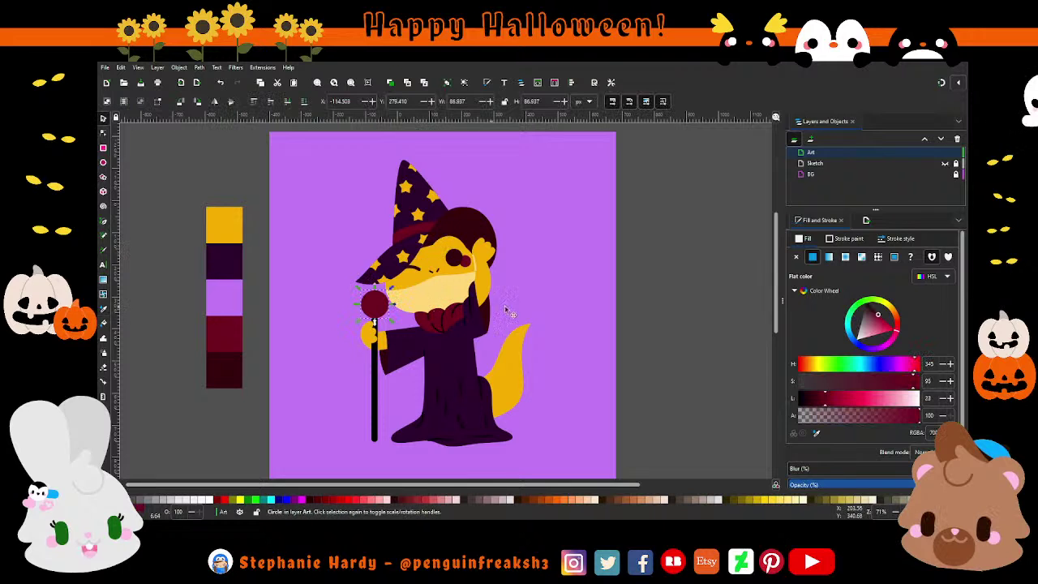
- Change the staff shaft's stroke from black to dark maroon
{"action": "left_click", "coordinate": [375, 406]}
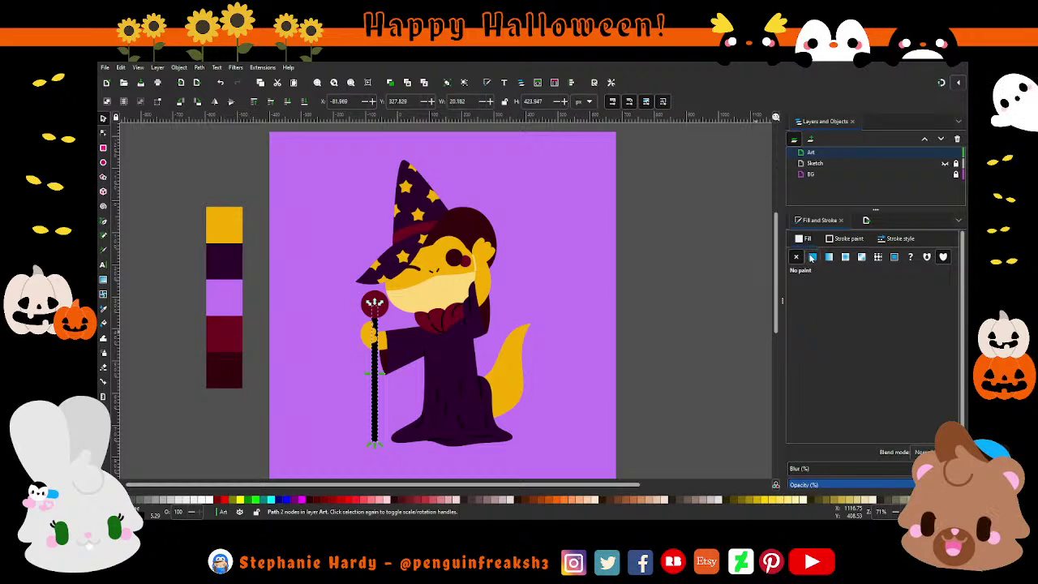
{"action": "left_click", "coordinate": [854, 242]}
{"action": "key", "text": "d"}
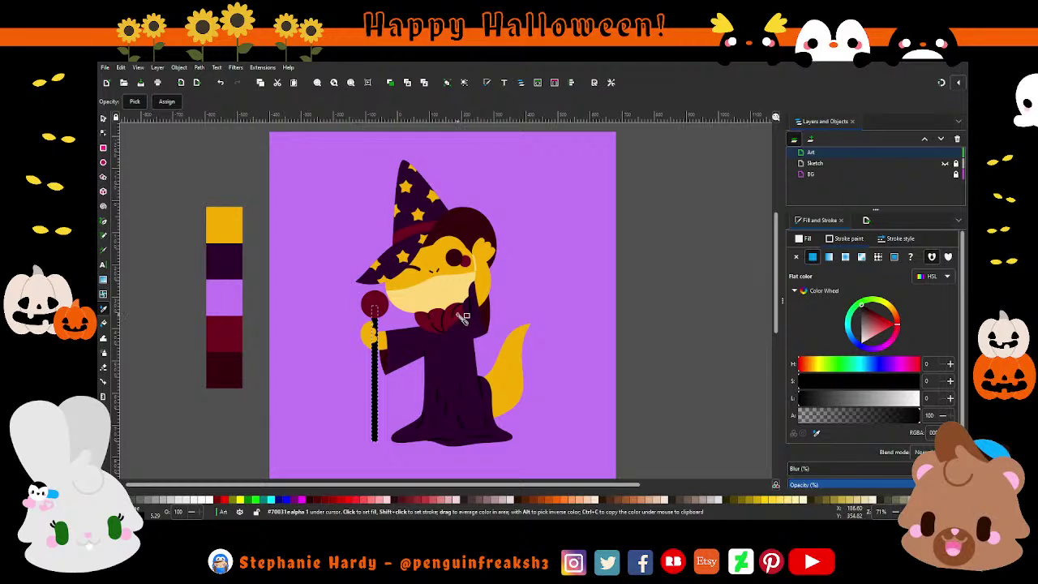
{"action": "left_click", "coordinate": [460, 230]}
{"action": "key", "text": "s"}
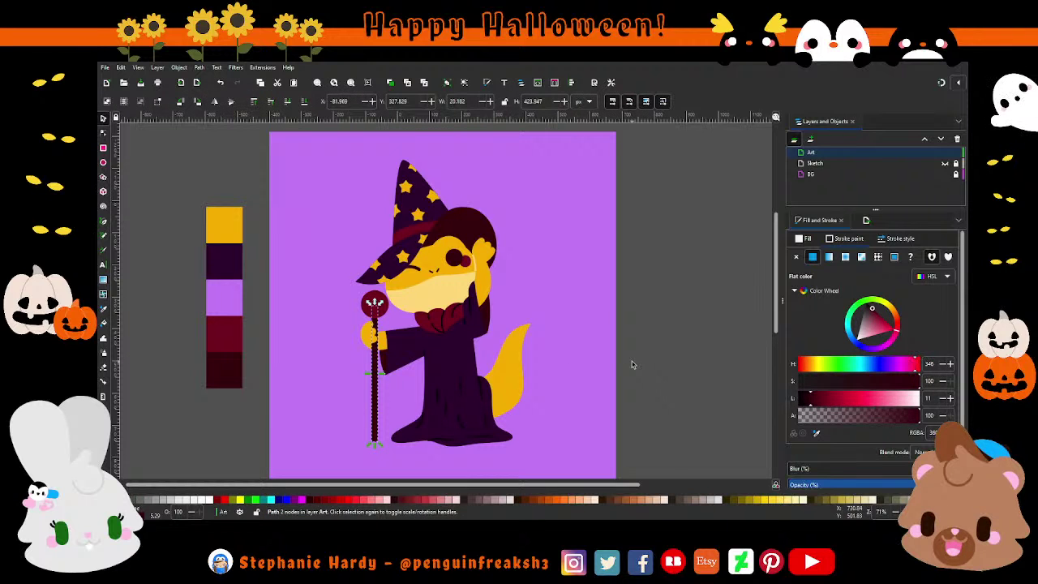
- Extend the dark vein line on the collar down to the collar edge
{"action": "scroll", "coordinate": [446, 333], "scroll_direction": "up", "scroll_amount": 1}
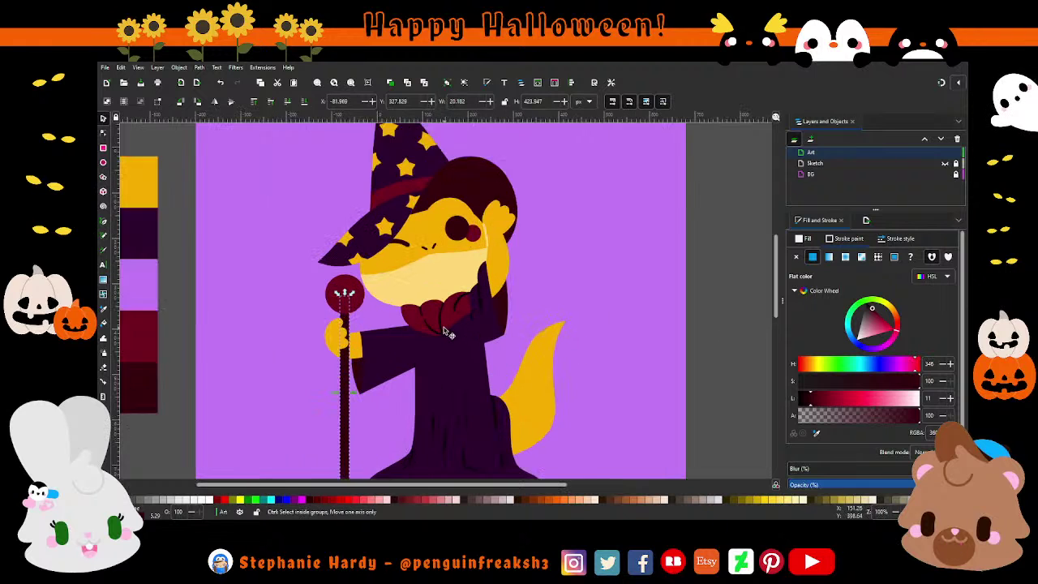
{"action": "scroll", "coordinate": [446, 333], "scroll_direction": "up", "scroll_amount": 1}
{"action": "left_click", "coordinate": [398, 295]}
{"action": "left_click", "coordinate": [459, 288], "text": "shift"}
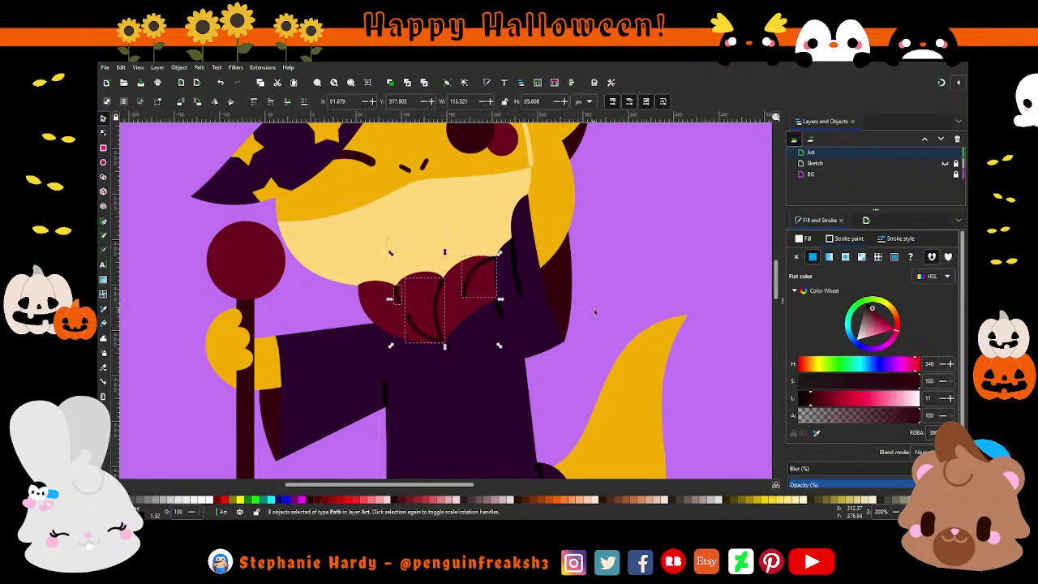
{"action": "key", "text": "Escape"}
{"action": "scroll", "coordinate": [453, 305], "scroll_direction": "up", "scroll_amount": 1}
{"action": "left_click", "coordinate": [102, 148]}
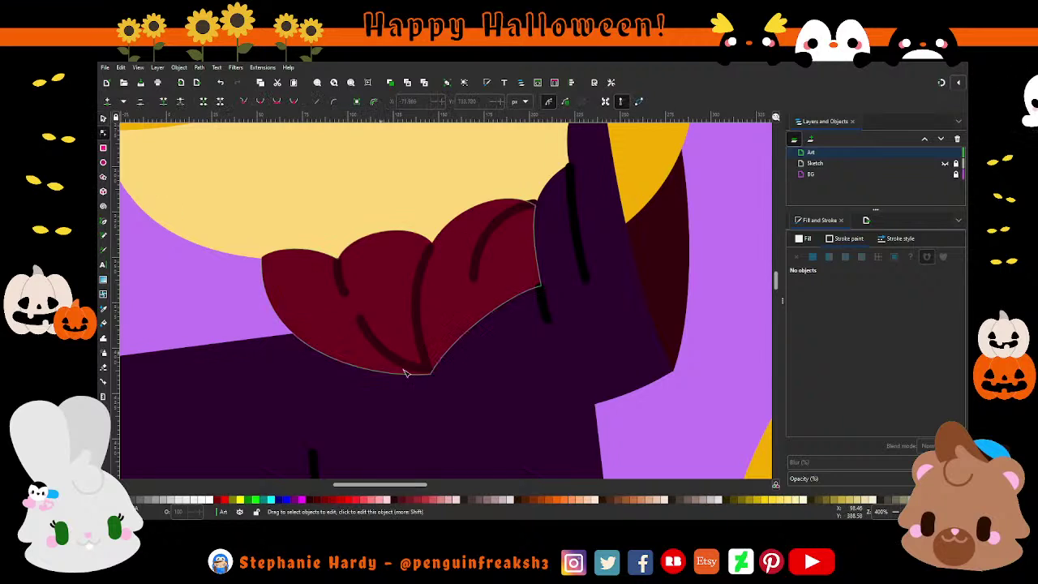
{"action": "scroll", "coordinate": [424, 366], "scroll_direction": "up", "scroll_amount": 1}
{"action": "scroll", "coordinate": [424, 369], "scroll_direction": "up", "scroll_amount": 2}
{"action": "left_click", "coordinate": [428, 372]}
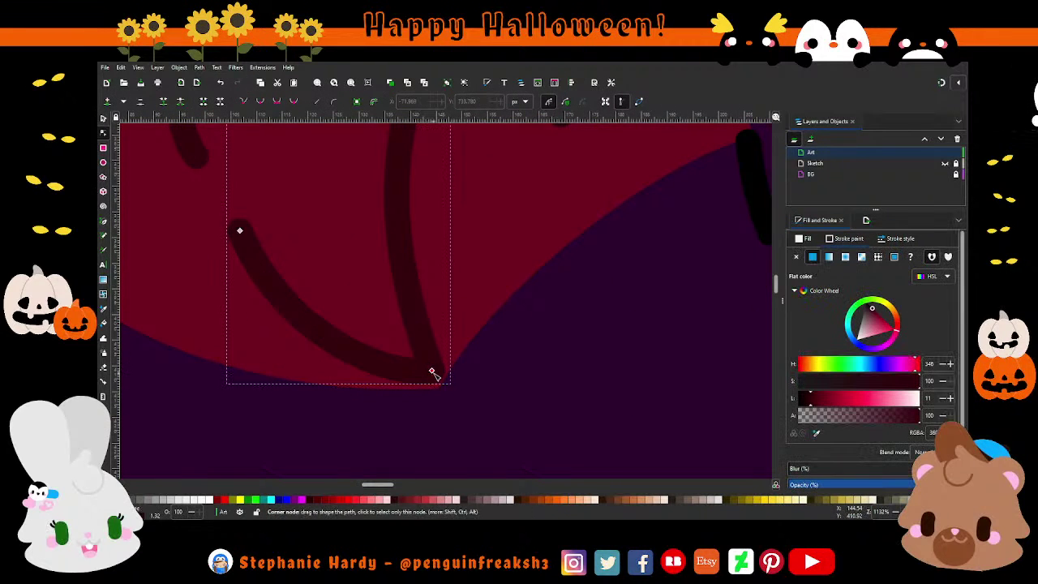
{"action": "left_click_drag", "start_coordinate": [432, 371], "coordinate": [431, 378]}
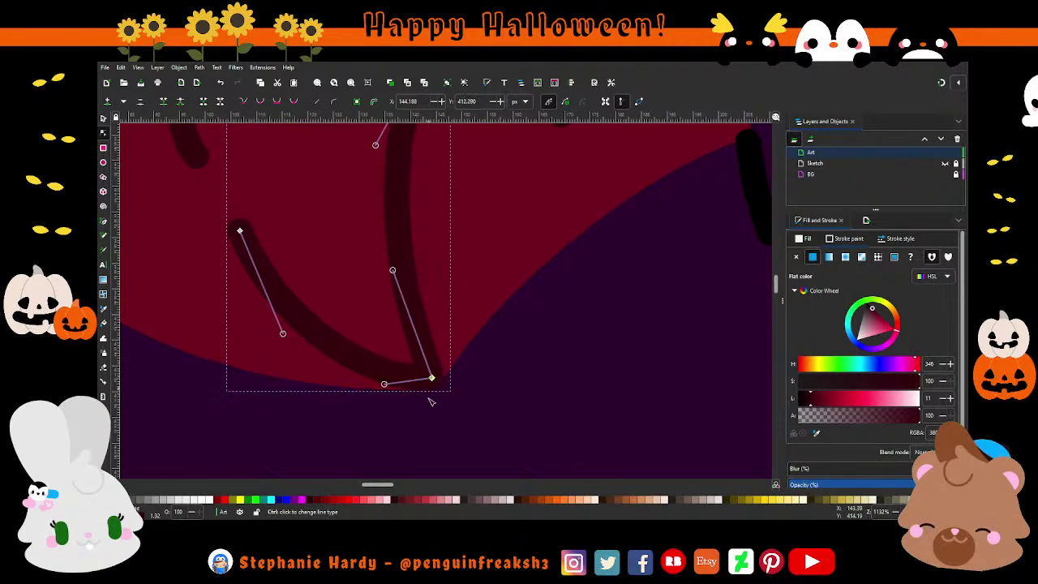
{"action": "scroll", "coordinate": [432, 401], "scroll_direction": "down", "scroll_amount": 3}
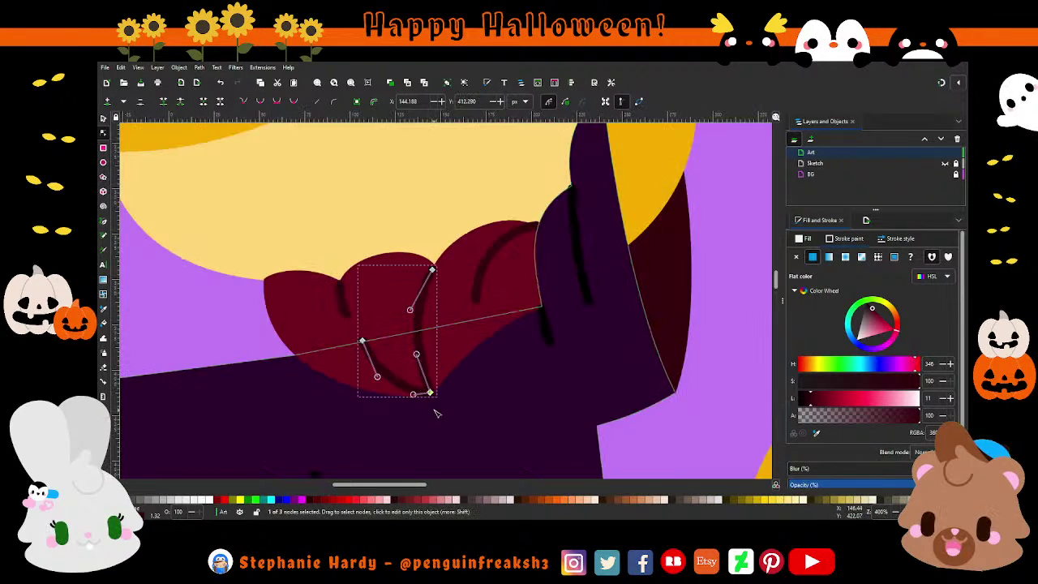
- Pull the top end of the curved line on the right collar leaf down
{"action": "left_click", "coordinate": [343, 302]}
{"action": "scroll", "coordinate": [343, 302], "scroll_direction": "up", "scroll_amount": 3}
{"action": "left_click", "coordinate": [307, 269]}
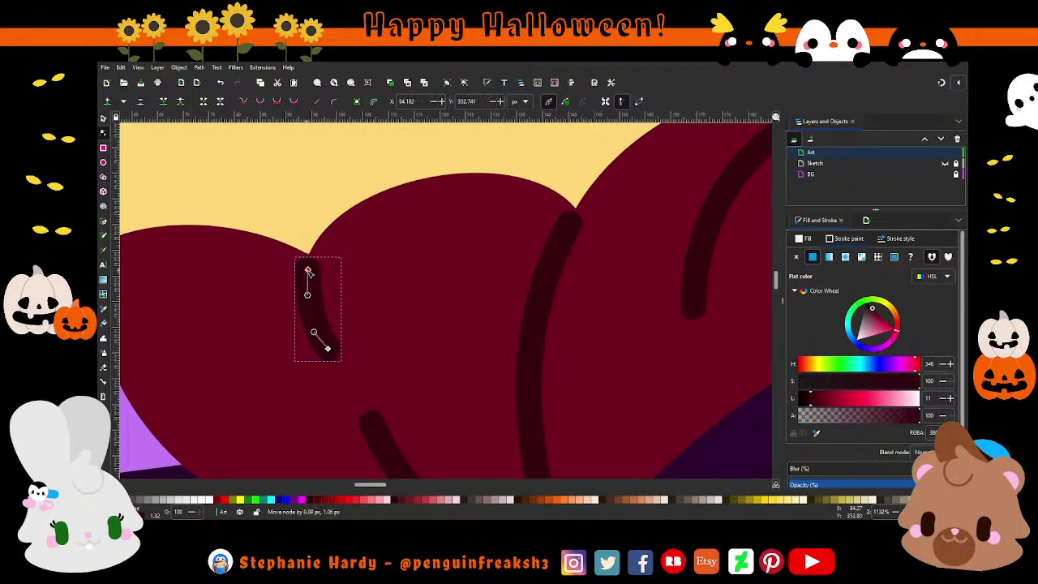
{"action": "key", "text": "Escape"}
{"action": "scroll", "coordinate": [356, 272], "scroll_direction": "down", "scroll_amount": 2}
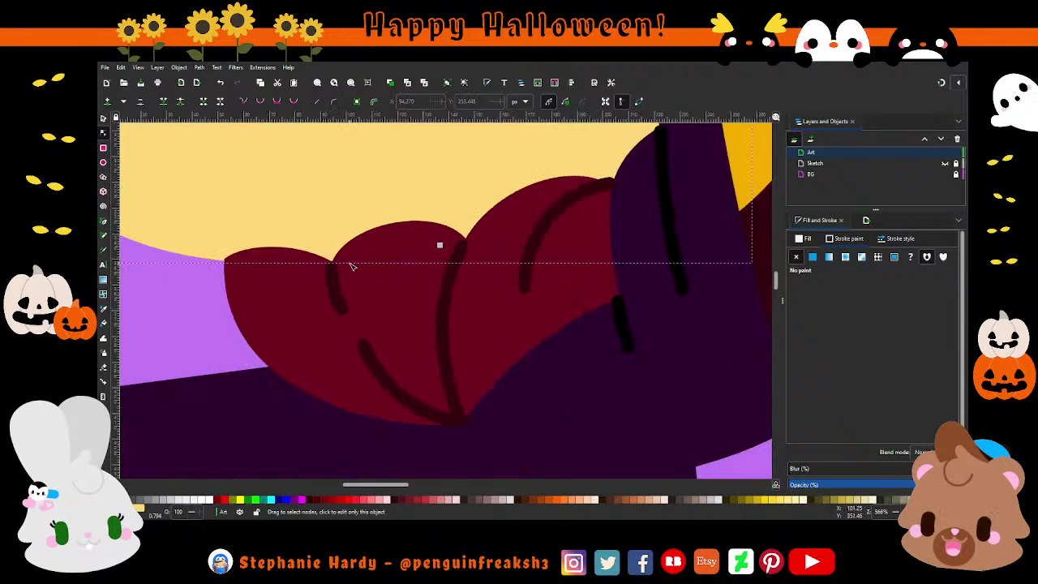
{"action": "left_click", "coordinate": [348, 267]}
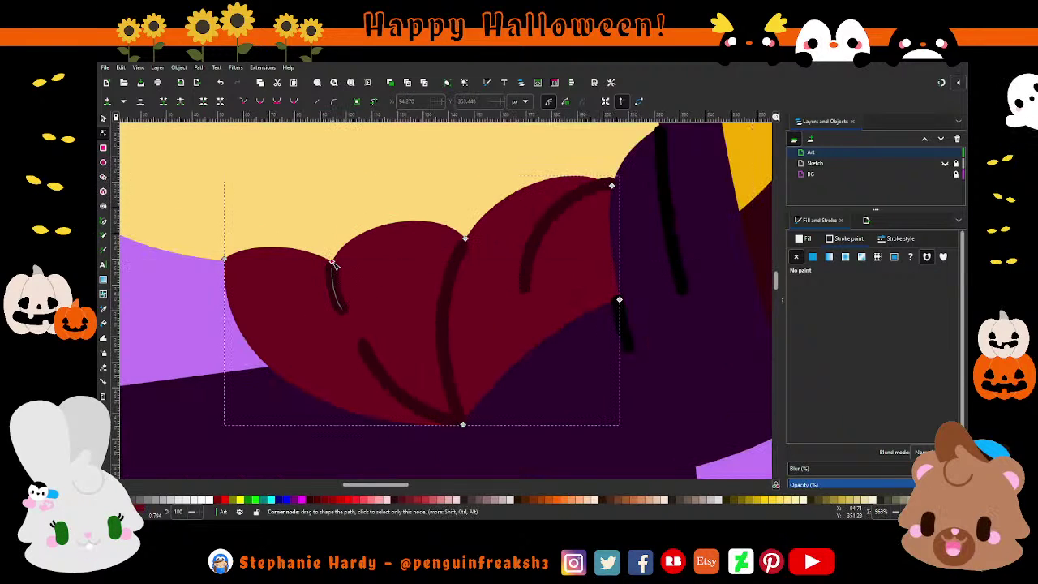
{"action": "left_click", "coordinate": [535, 265]}
{"action": "mouse_move", "coordinate": [613, 183]}
{"action": "left_mouse_down"}
{"action": "mouse_move", "coordinate": [614, 194]}
{"action": "mouse_move", "coordinate": [606, 192]}
{"action": "left_mouse_up"}
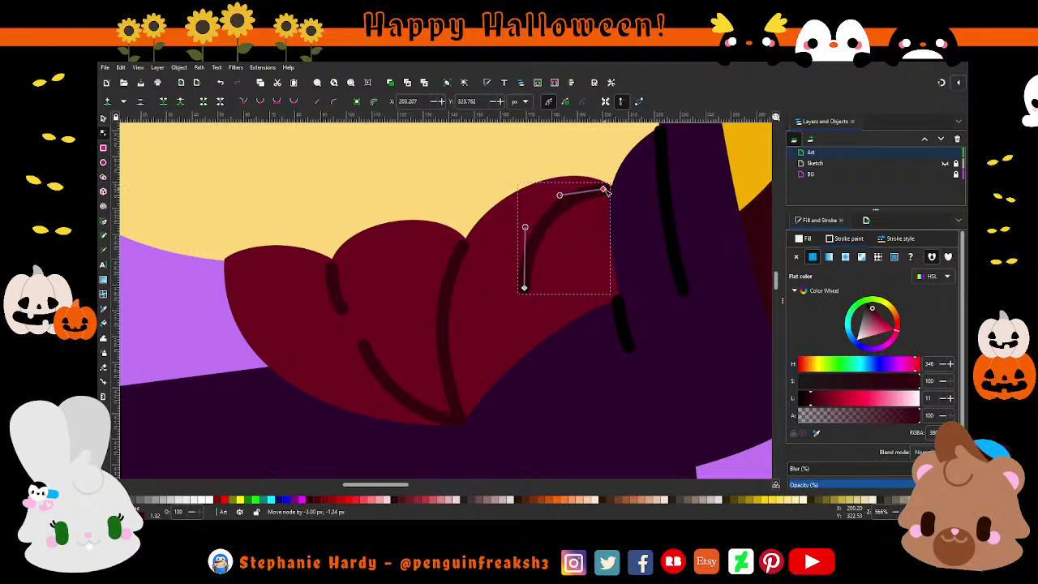
- Nudge the black fold line beside the collar down and select the tall robe fold
{"action": "scroll", "coordinate": [567, 236], "scroll_direction": "down", "scroll_amount": 2}
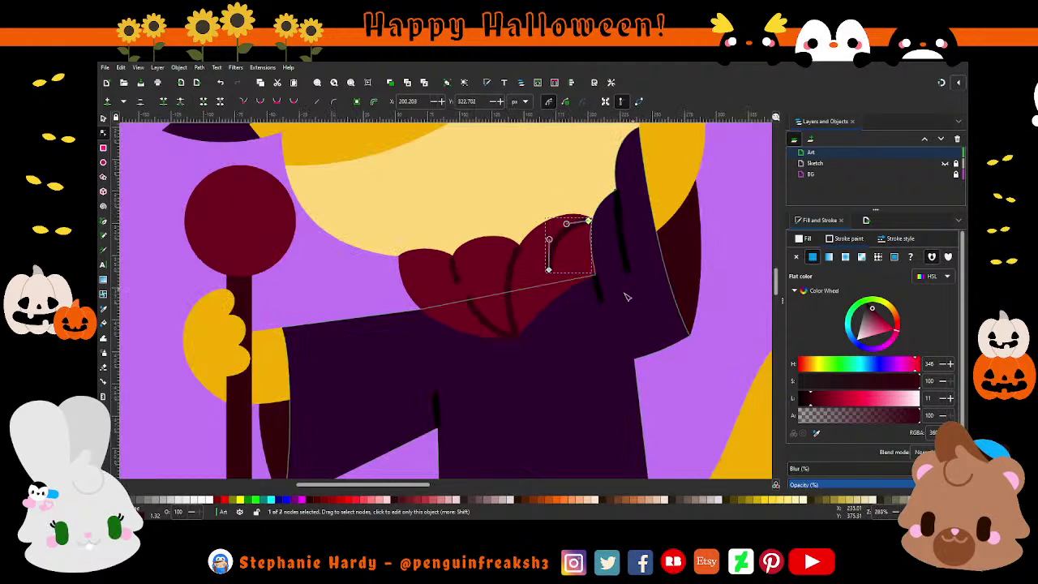
{"action": "scroll", "coordinate": [573, 281], "scroll_direction": "up", "scroll_amount": 3}
{"action": "left_click", "coordinate": [554, 284]}
{"action": "left_click_drag", "start_coordinate": [544, 249], "coordinate": [544, 258]}
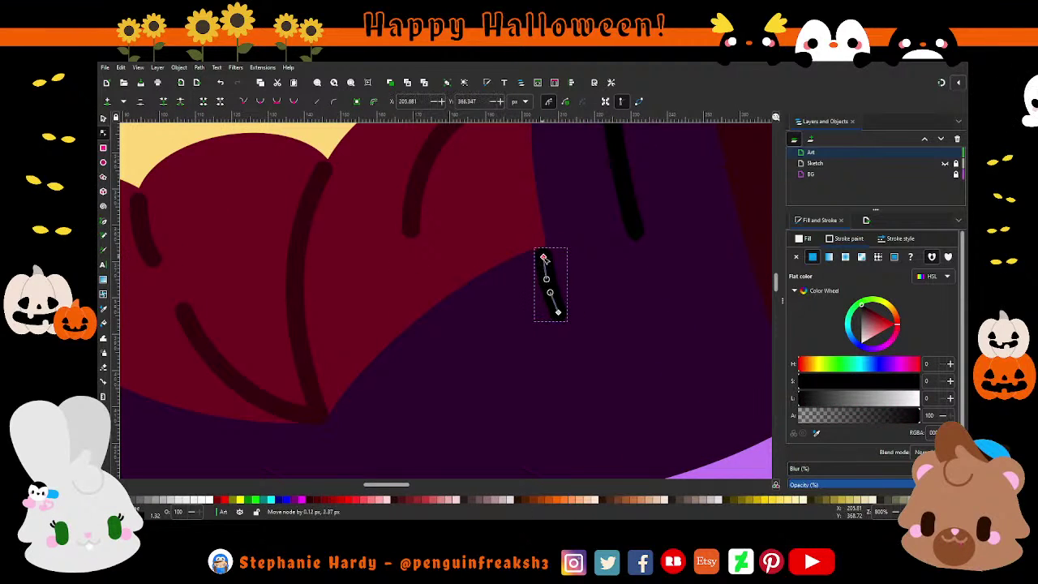
{"action": "scroll", "coordinate": [552, 280], "scroll_direction": "down", "scroll_amount": 2}
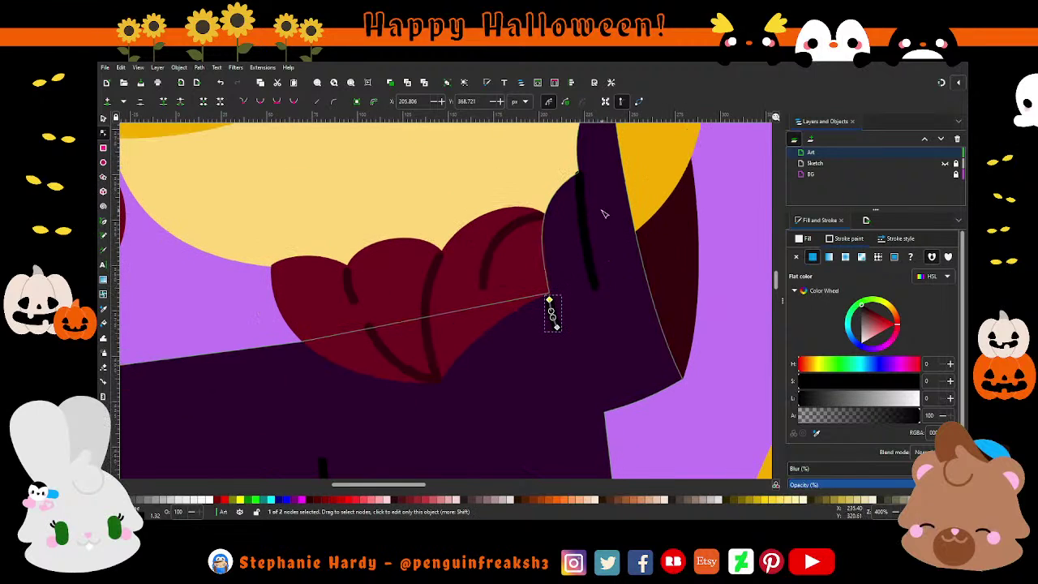
{"action": "left_click", "coordinate": [580, 180]}
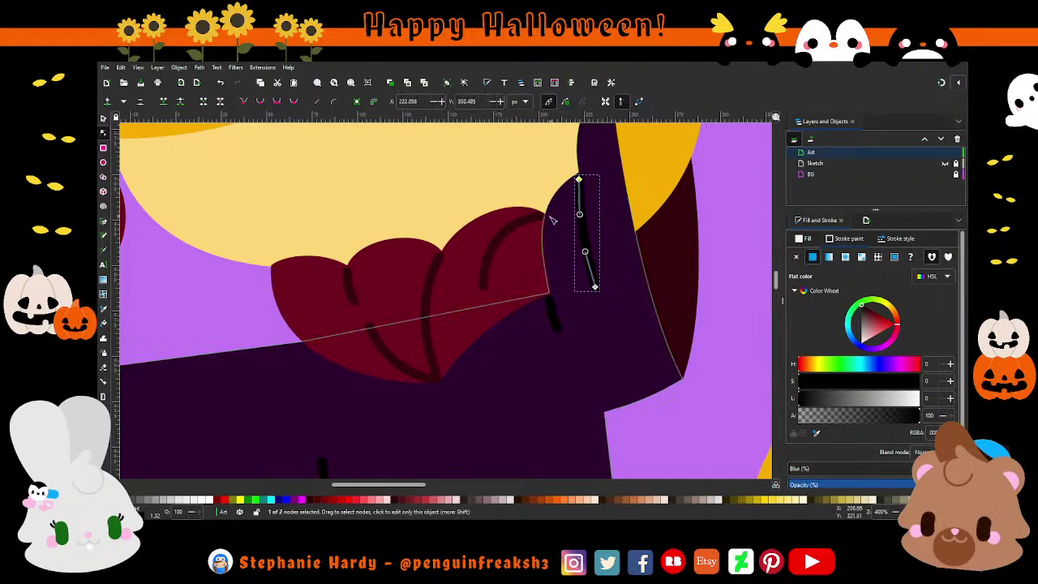
{"action": "scroll", "coordinate": [539, 233], "scroll_direction": "down", "scroll_amount": 3, "text": "ctrl"}
{"action": "left_click", "coordinate": [103, 119]}
- Colour all robe fold lines a deep purple just darker than the robe
{"action": "scroll", "coordinate": [348, 203], "scroll_direction": "down", "scroll_amount": 1, "text": "ctrl"}
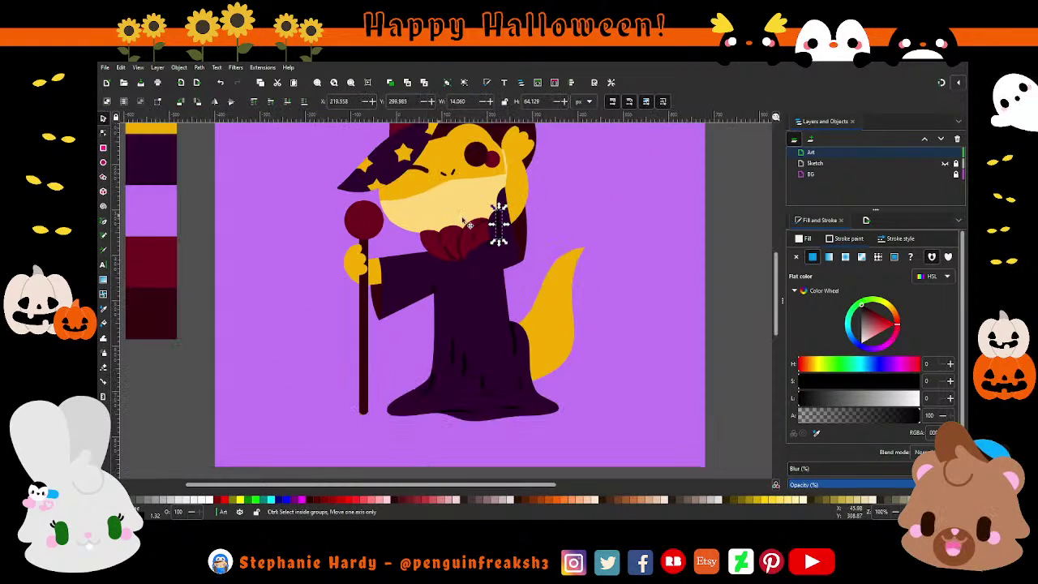
{"action": "left_click", "coordinate": [435, 289], "text": "shift"}
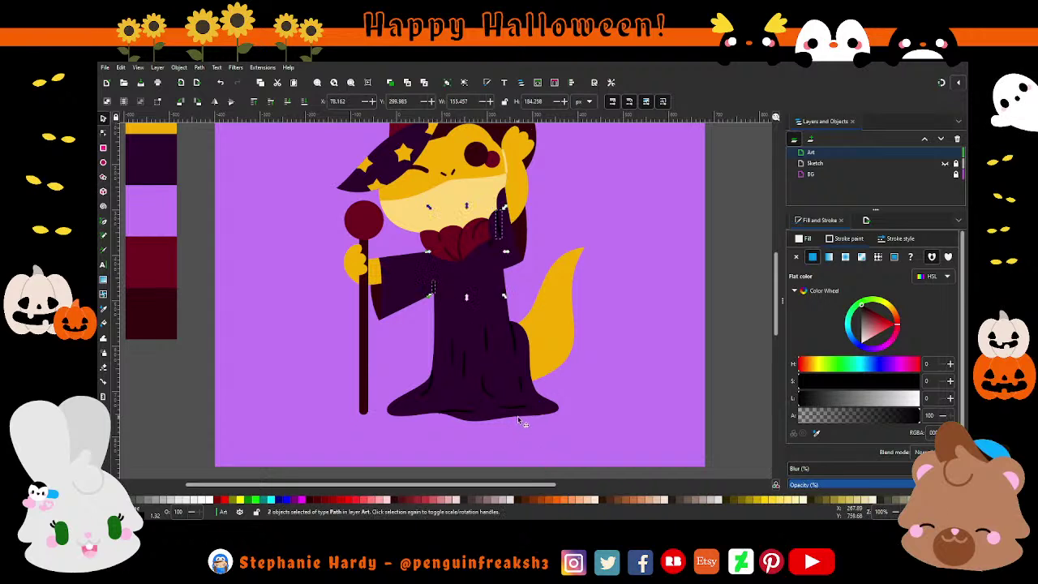
{"action": "left_click_drag", "start_coordinate": [569, 448], "coordinate": [412, 317]}
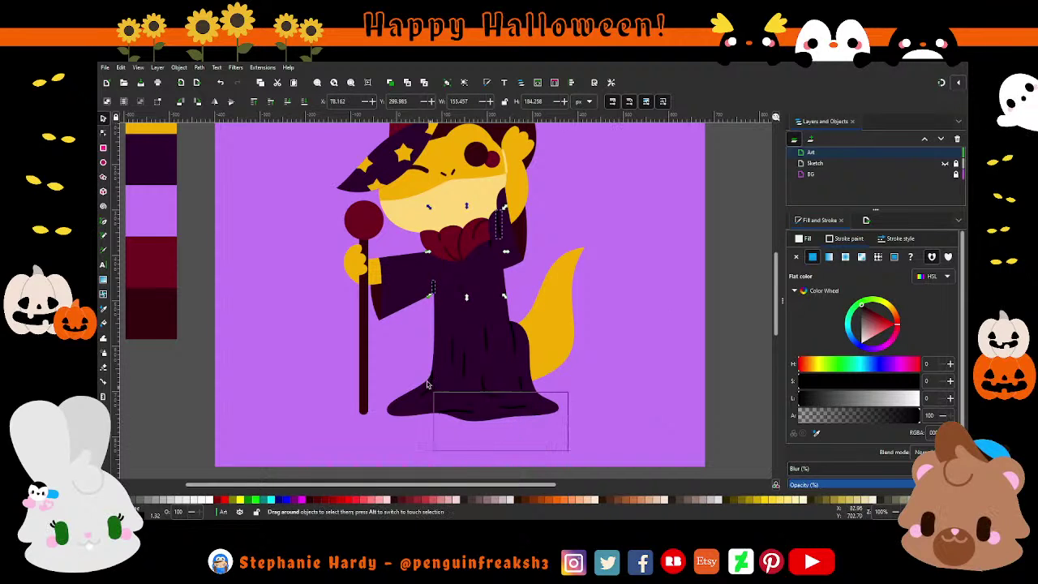
{"action": "scroll", "coordinate": [620, 371], "scroll_direction": "up", "scroll_amount": 1}
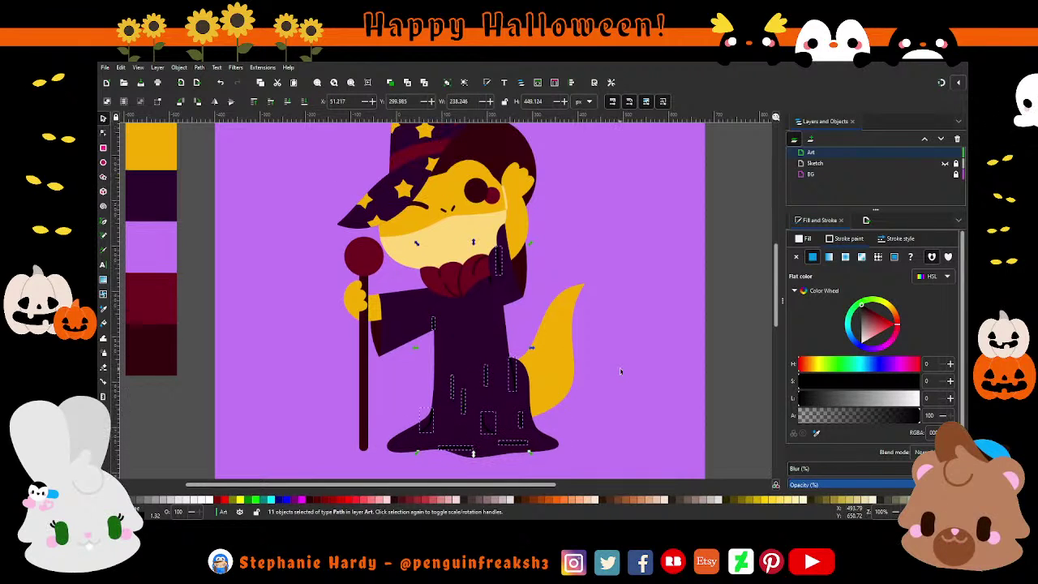
{"action": "left_click", "coordinate": [817, 433]}
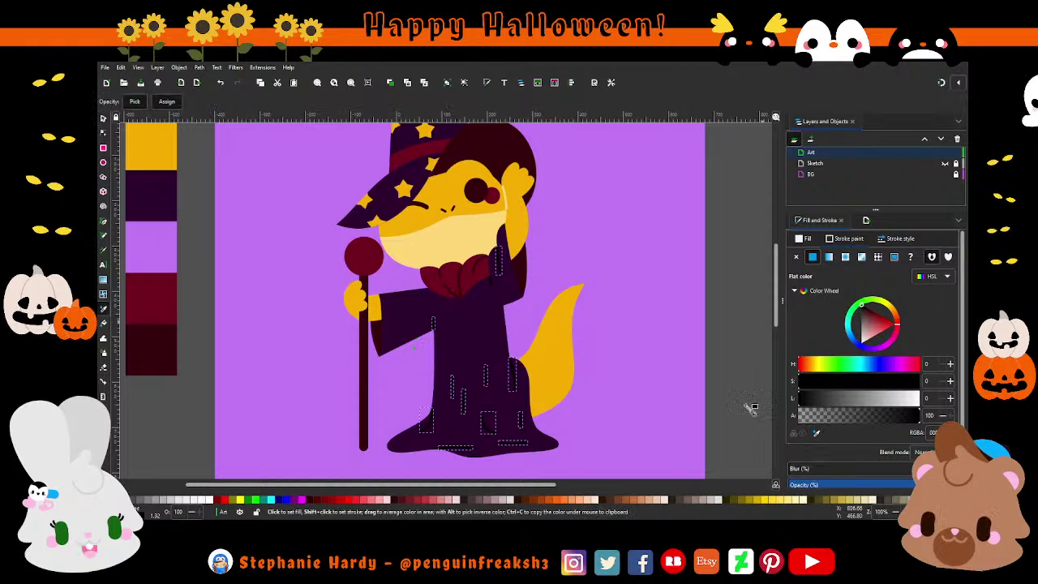
{"action": "left_click", "coordinate": [525, 270]}
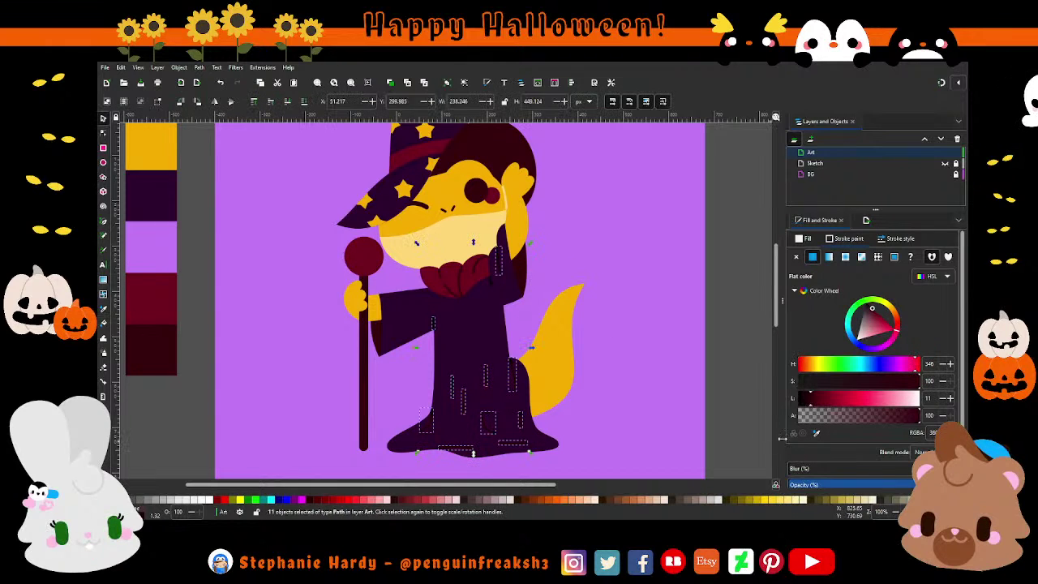
{"action": "left_click", "coordinate": [816, 433]}
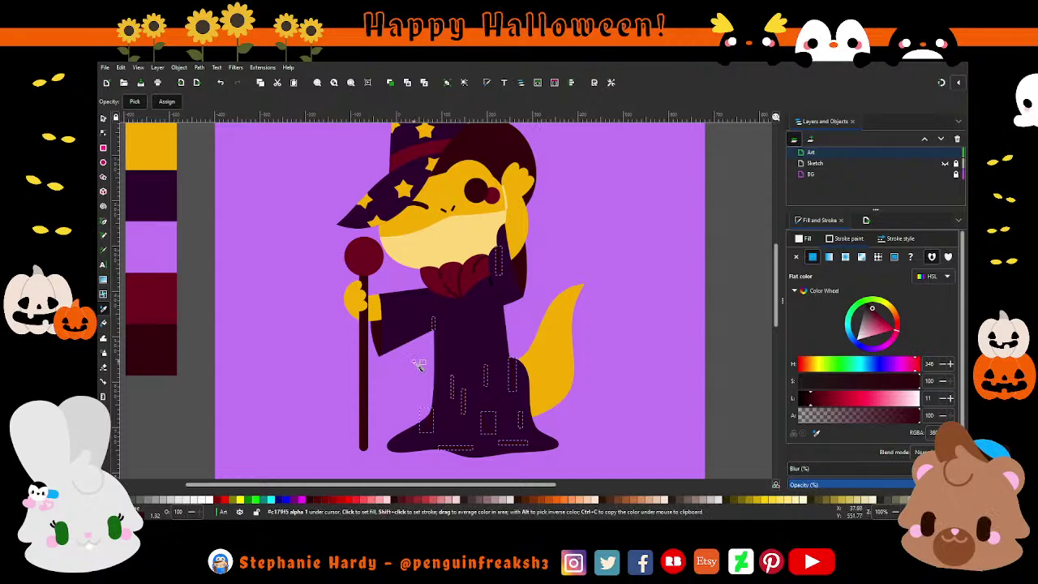
{"action": "left_click", "coordinate": [575, 256]}
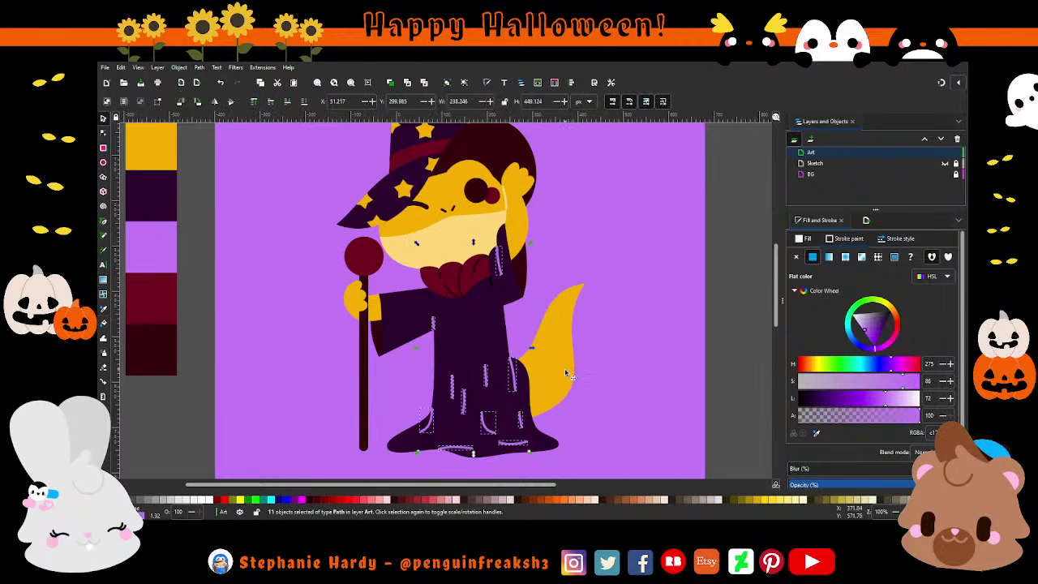
{"action": "left_click", "coordinate": [817, 433]}
{"action": "left_click", "coordinate": [491, 292]}
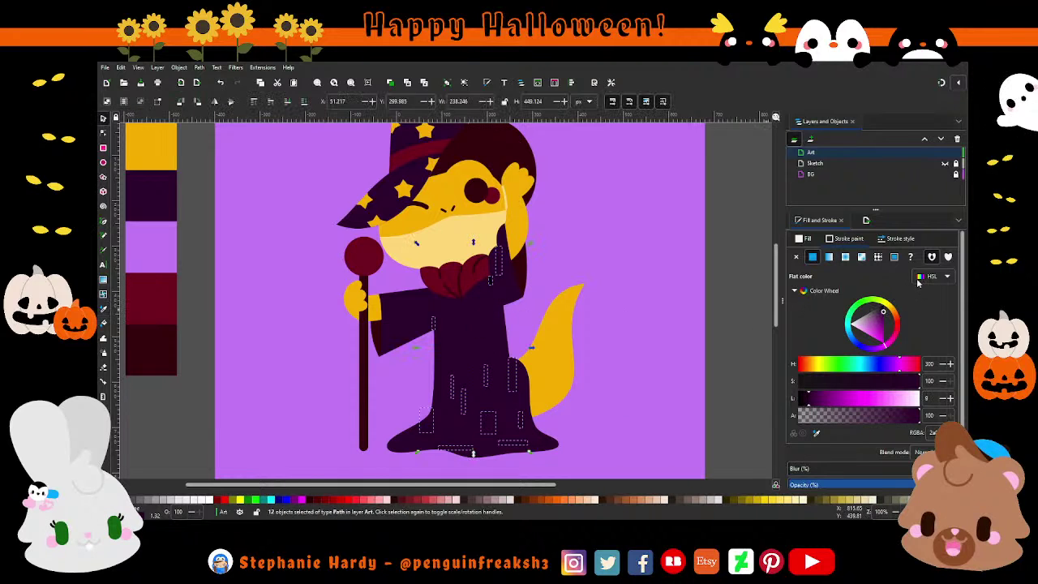
{"action": "left_click", "coordinate": [883, 315]}
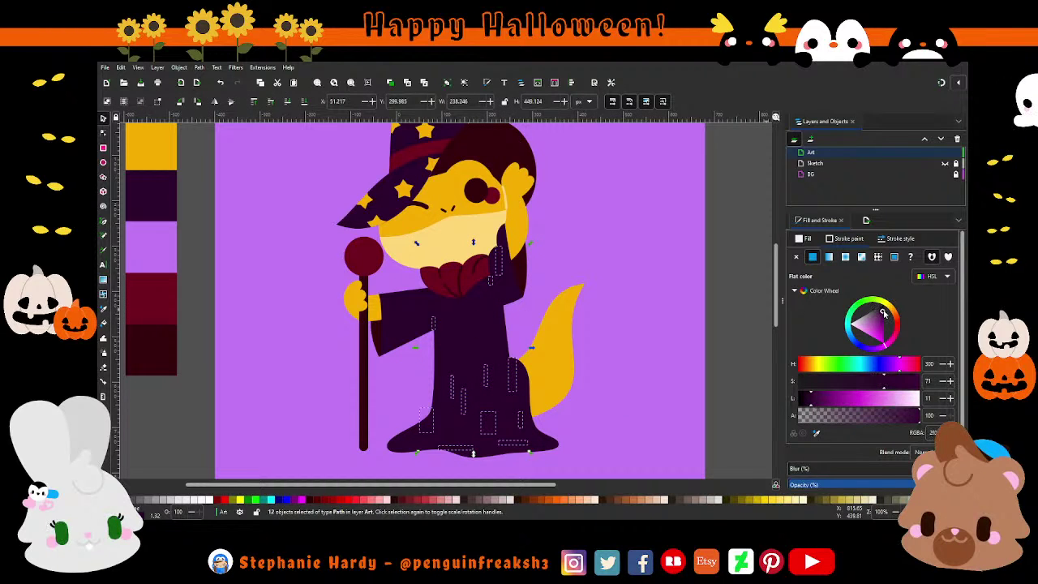
{"action": "left_click", "coordinate": [884, 309]}
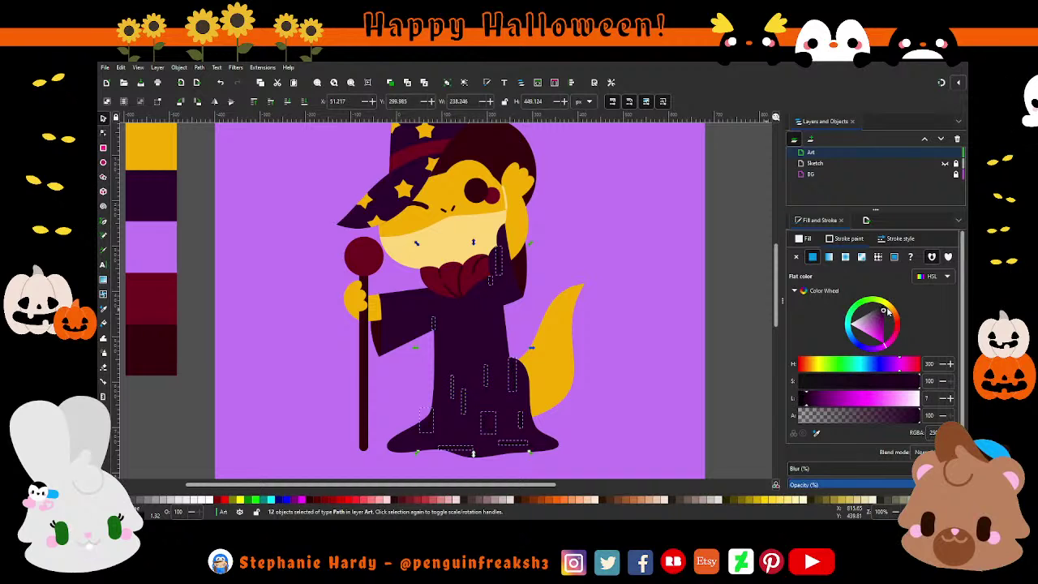
{"action": "left_click", "coordinate": [695, 300]}
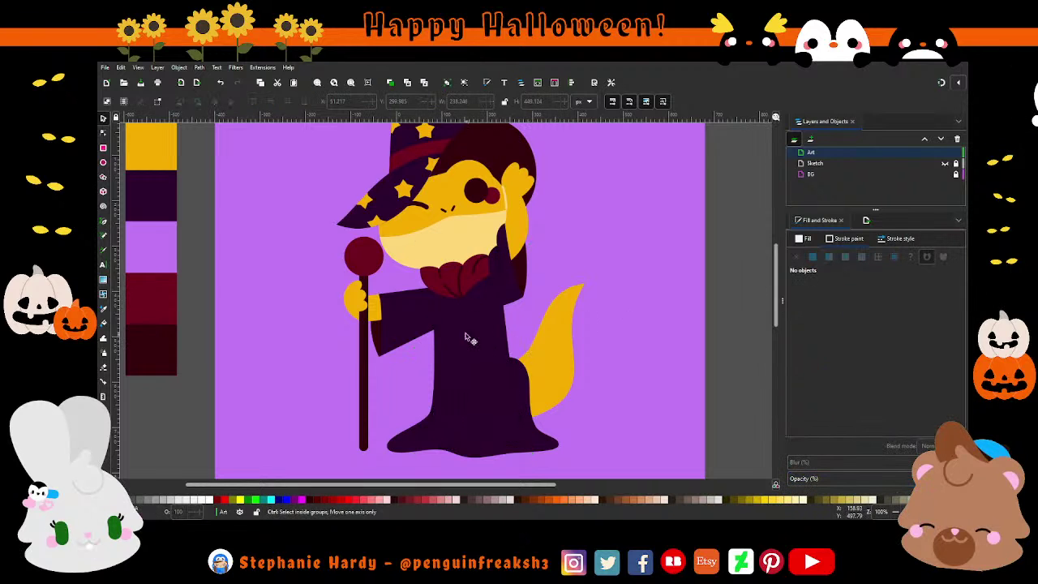
- Adjust the hem stroke's left end and the small left fold stroke's top end
{"action": "scroll", "coordinate": [462, 334], "scroll_direction": "down", "scroll_amount": 1, "text": "ctrl"}
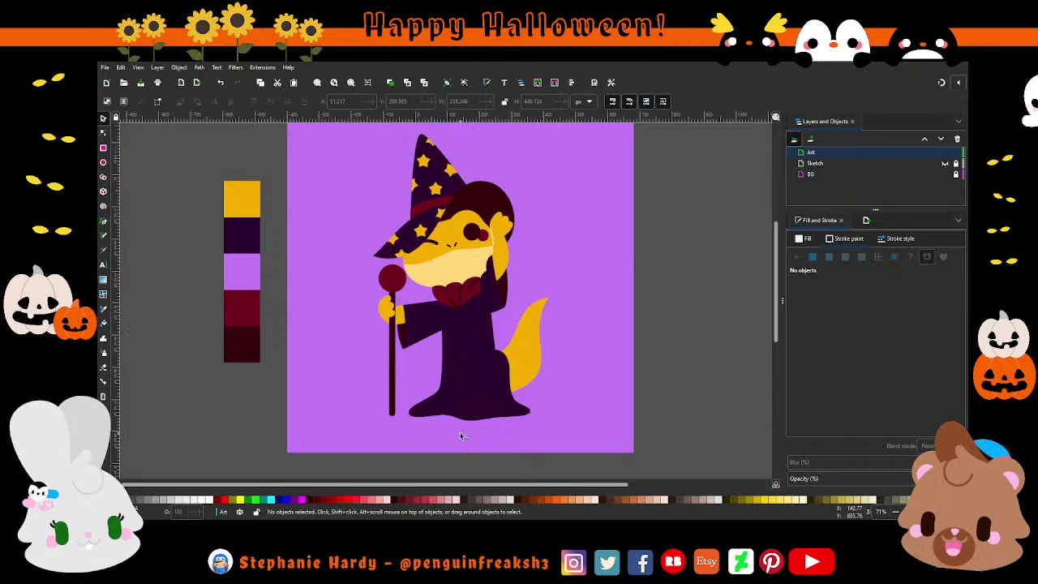
{"action": "scroll", "coordinate": [460, 436], "scroll_direction": "up", "scroll_amount": 3, "text": "ctrl"}
{"action": "scroll", "coordinate": [406, 354], "scroll_direction": "up", "scroll_amount": 2, "text": "ctrl"}
{"action": "key", "text": "n"}
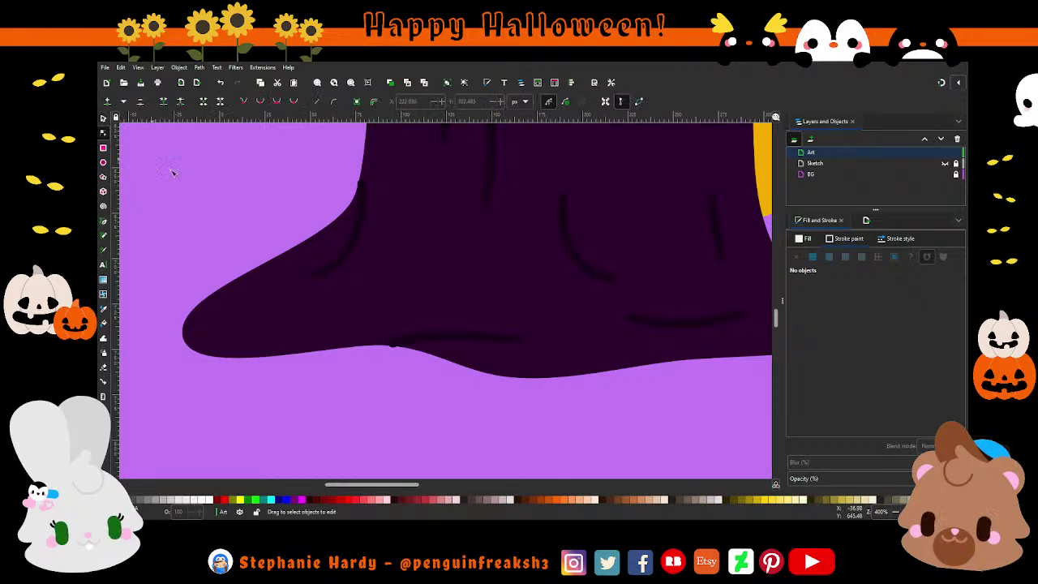
{"action": "left_click", "coordinate": [393, 343]}
{"action": "left_click_drag", "start_coordinate": [393, 346], "coordinate": [394, 340]}
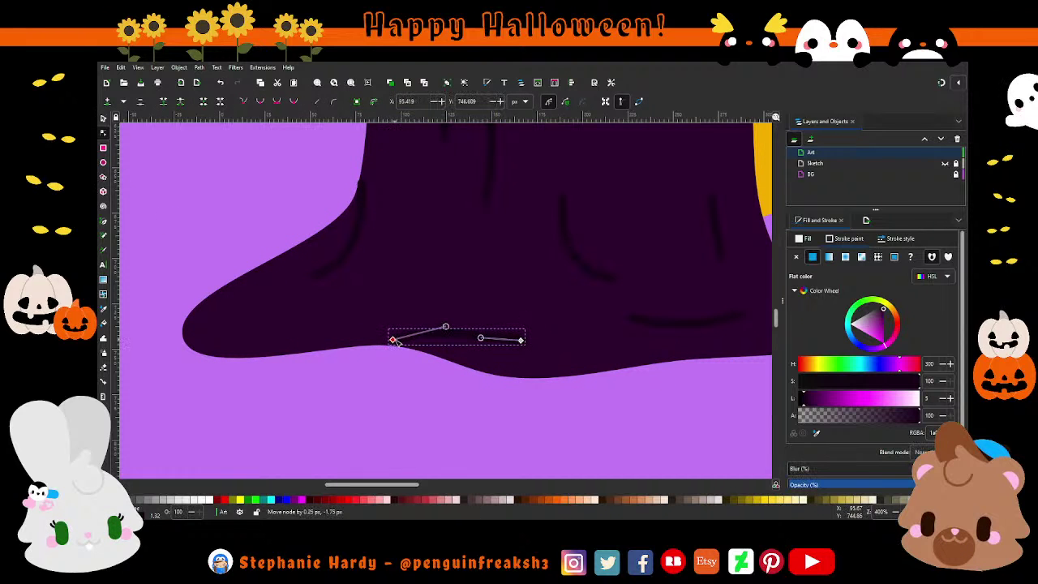
{"action": "scroll", "coordinate": [423, 357], "scroll_direction": "down", "scroll_amount": 2, "text": "ctrl"}
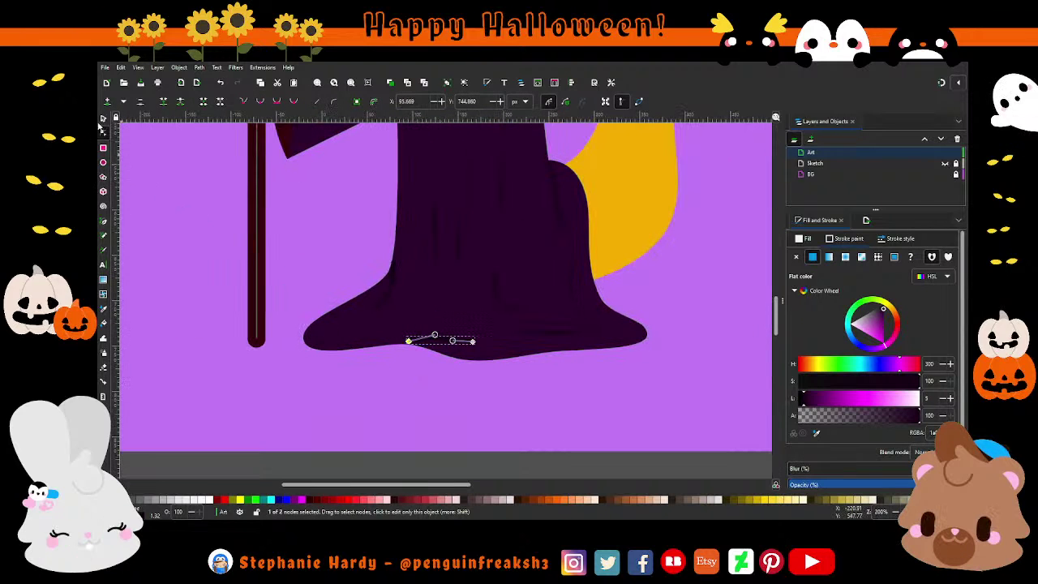
{"action": "left_click", "coordinate": [356, 419]}
{"action": "key", "text": "s"}
{"action": "scroll", "coordinate": [400, 433], "scroll_direction": "down", "scroll_amount": 1, "text": "ctrl"}
{"action": "scroll", "coordinate": [406, 404], "scroll_direction": "up", "scroll_amount": 2, "text": "ctrl"}
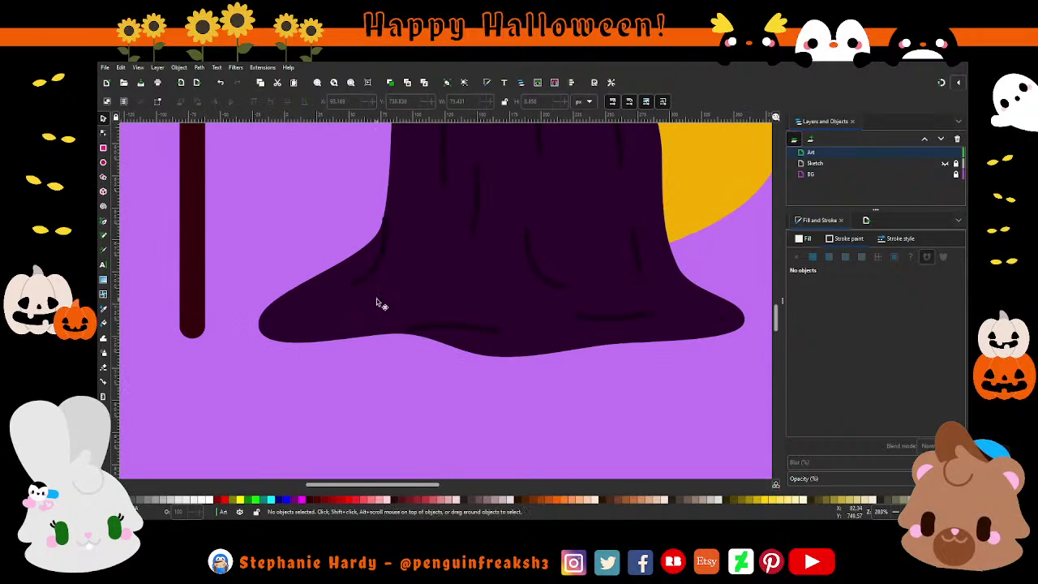
{"action": "left_click", "coordinate": [104, 132]}
{"action": "left_click", "coordinate": [383, 233]}
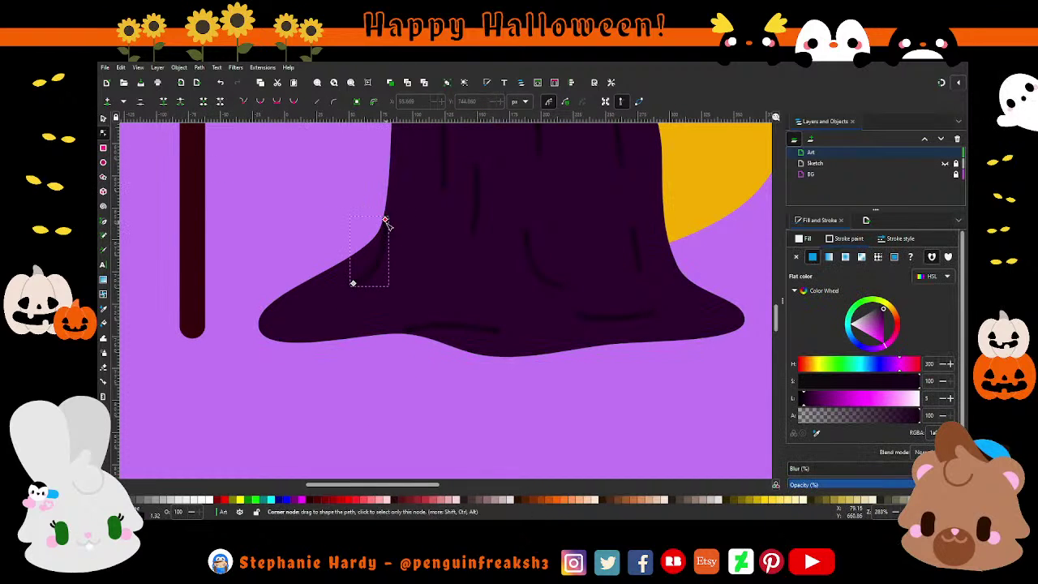
{"action": "left_click_drag", "start_coordinate": [385, 225], "coordinate": [386, 232]}
{"action": "key", "text": "s"}
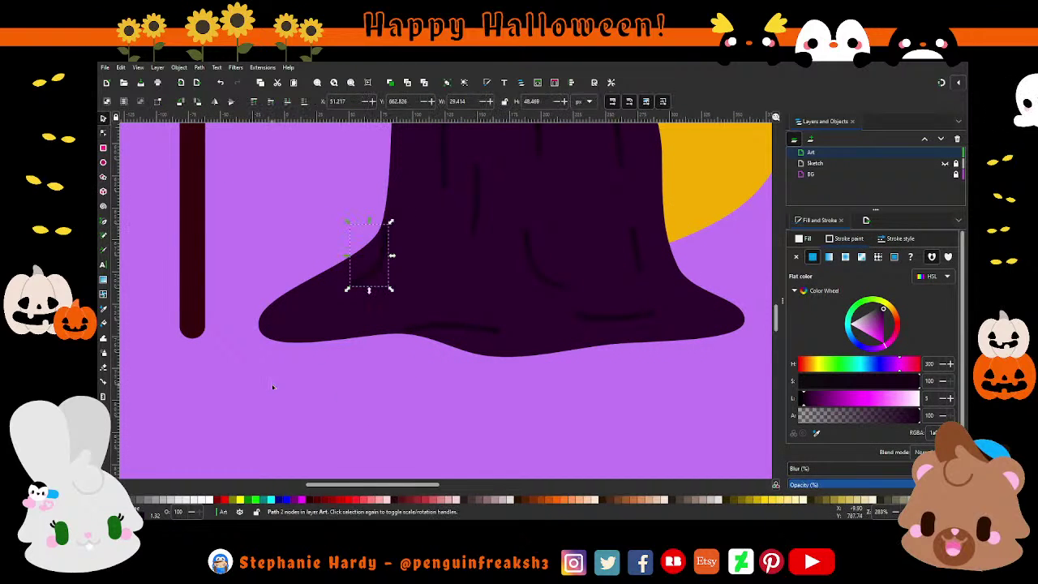
{"action": "left_click", "coordinate": [434, 375]}
- Darken the golden line beside the fox's eye and save wizard_lizard.svg
{"action": "scroll", "coordinate": [434, 374], "scroll_direction": "down", "scroll_amount": 1, "text": "ctrl"}
{"action": "scroll", "coordinate": [434, 375], "scroll_direction": "down", "scroll_amount": 1, "text": "ctrl"}
{"action": "scroll", "coordinate": [455, 350], "scroll_direction": "down", "scroll_amount": 1, "text": "ctrl"}
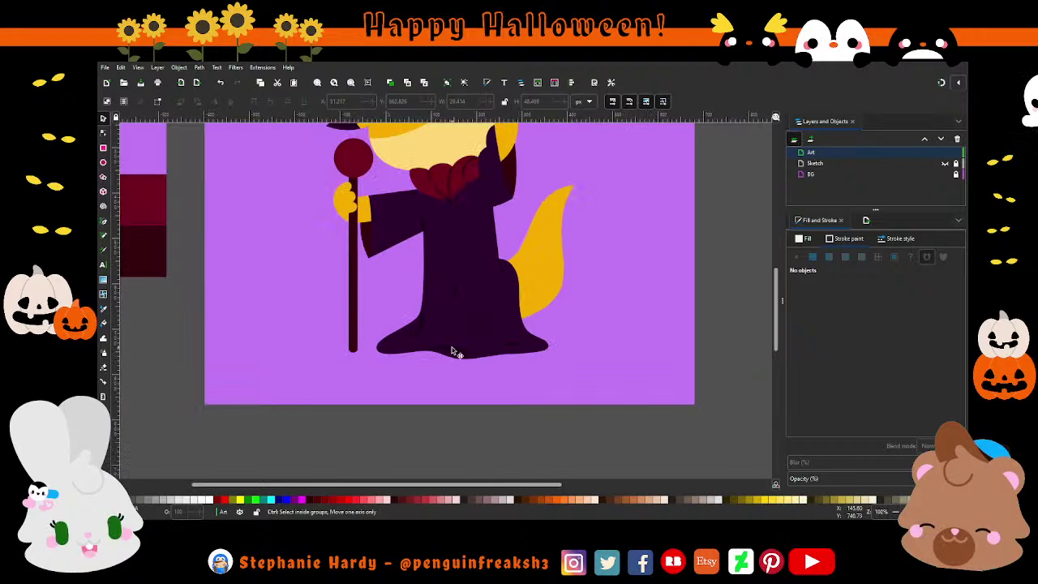
{"action": "scroll", "coordinate": [455, 350], "scroll_direction": "up", "scroll_amount": 2}
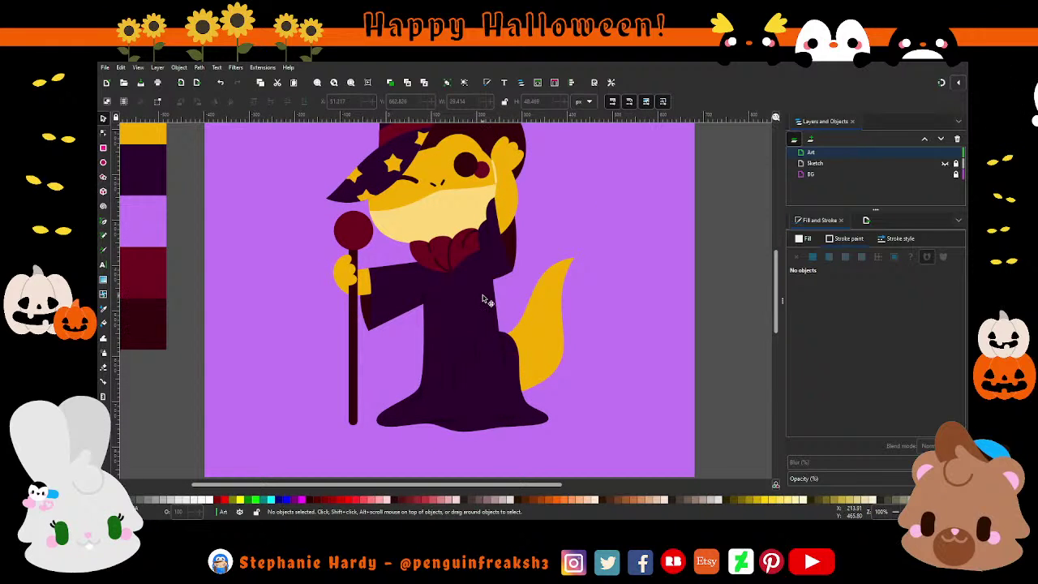
{"action": "scroll", "coordinate": [484, 300], "scroll_direction": "up", "scroll_amount": 1}
{"action": "left_click", "coordinate": [494, 209]}
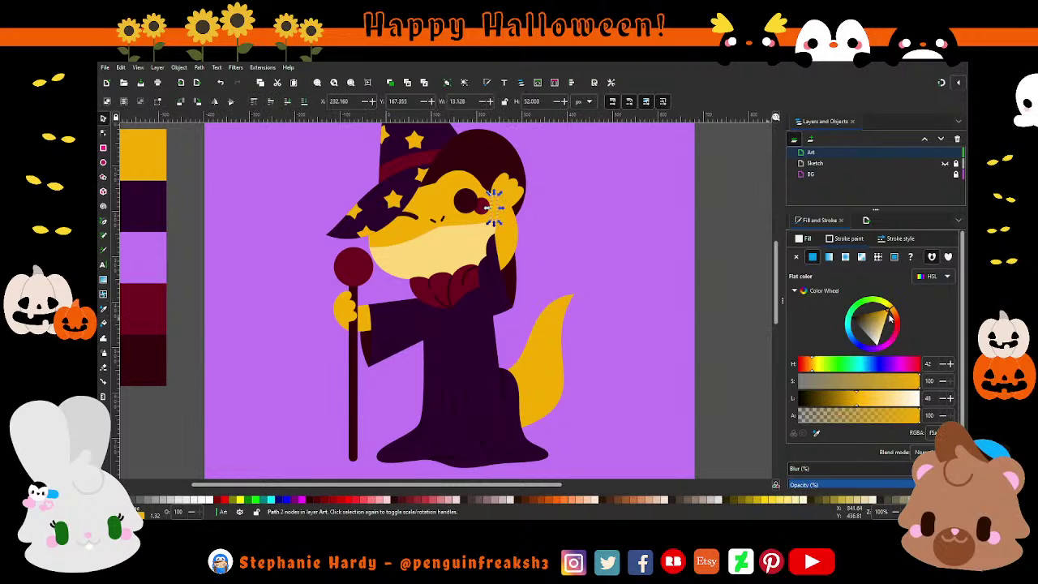
{"action": "left_click", "coordinate": [886, 317]}
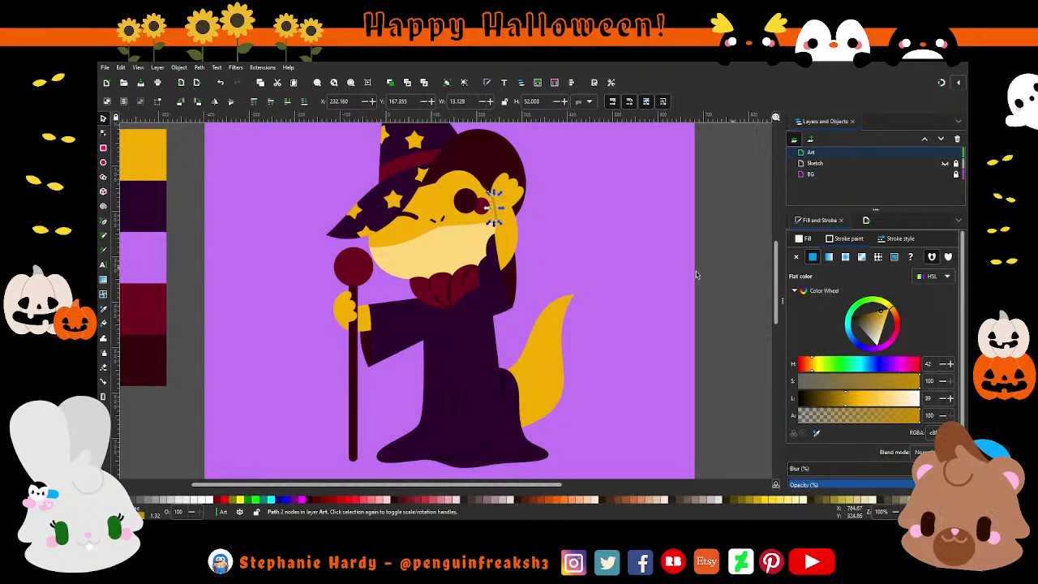
{"action": "key", "text": "Escape"}
{"action": "scroll", "coordinate": [478, 290], "scroll_direction": "down", "scroll_amount": 1}
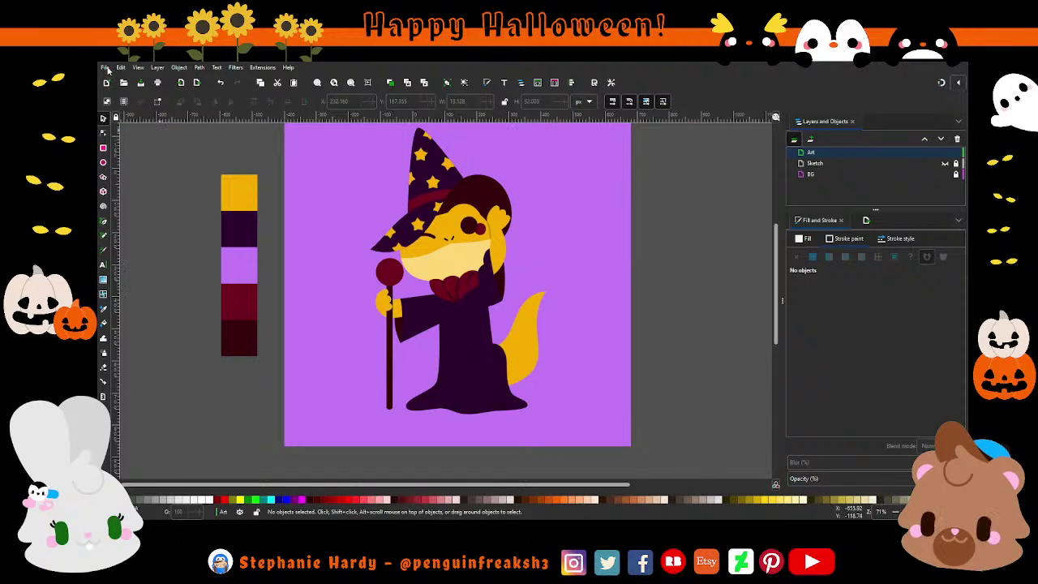
{"action": "key", "text": "ctrl+s"}
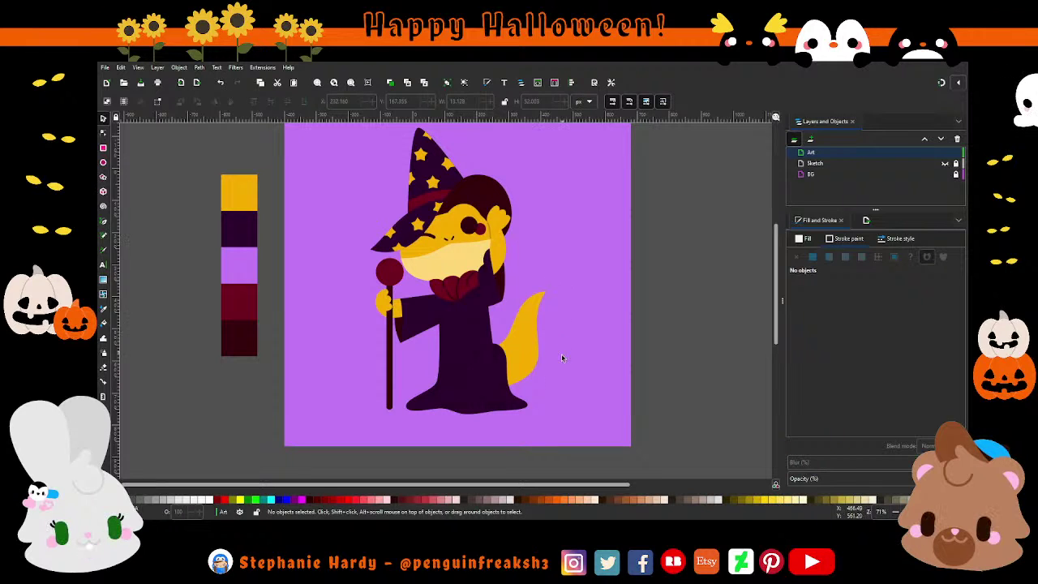
{"action": "scroll", "coordinate": [542, 372], "scroll_direction": "up", "scroll_amount": 1, "text": "ctrl"}
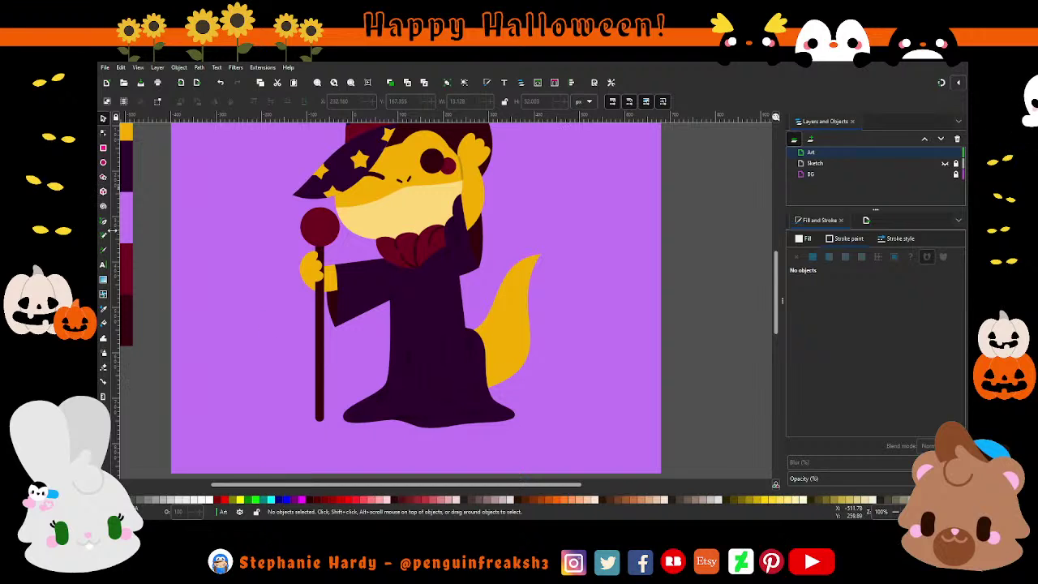
- Draw a triangle over the tail from the robe edge to the tail tip
{"action": "left_click", "coordinate": [103, 233]}
{"action": "left_click", "coordinate": [479, 380]}
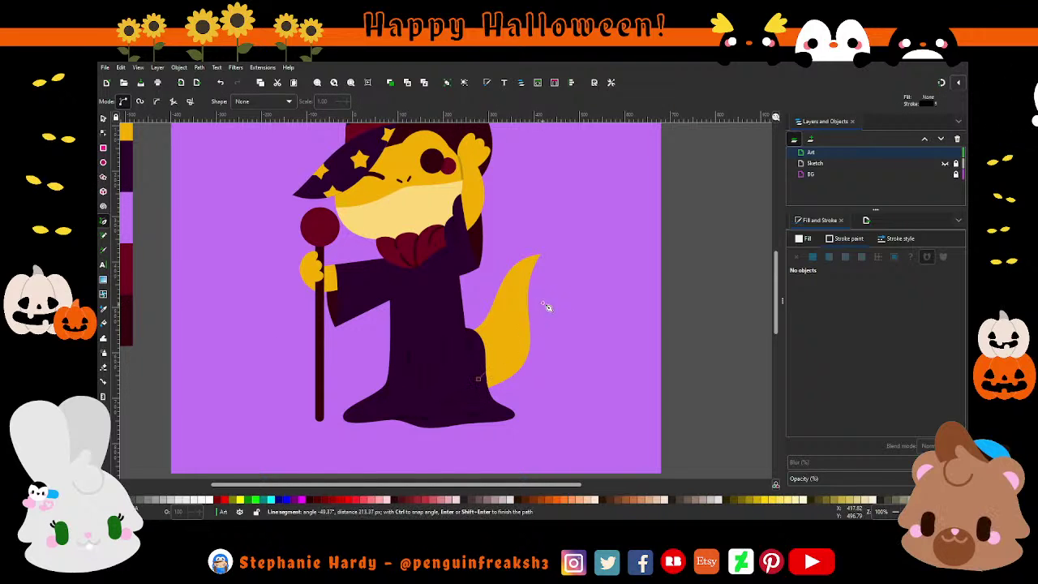
{"action": "left_click", "coordinate": [539, 271]}
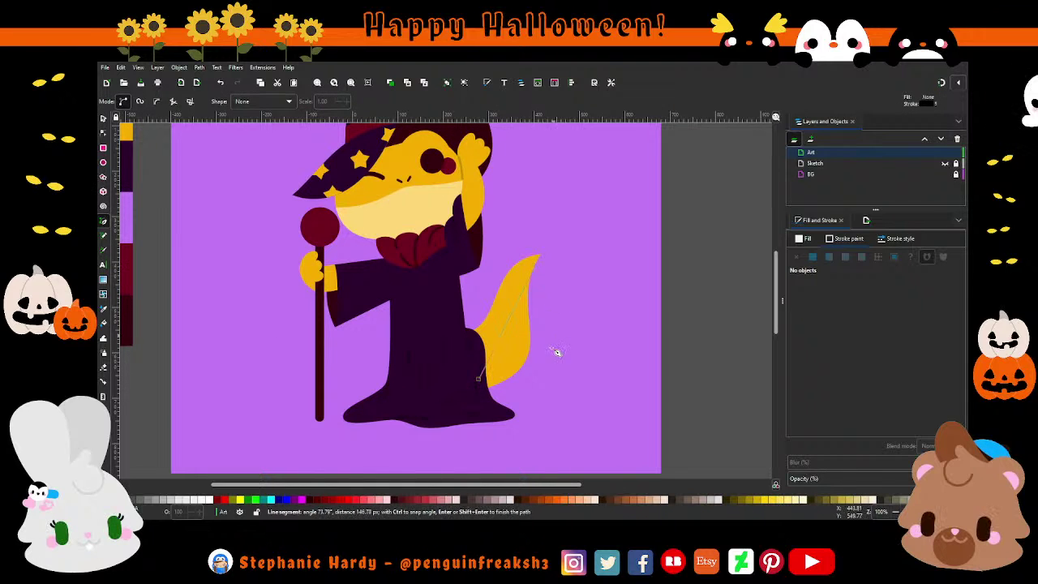
{"action": "left_click", "coordinate": [550, 367]}
{"action": "left_click", "coordinate": [477, 378]}
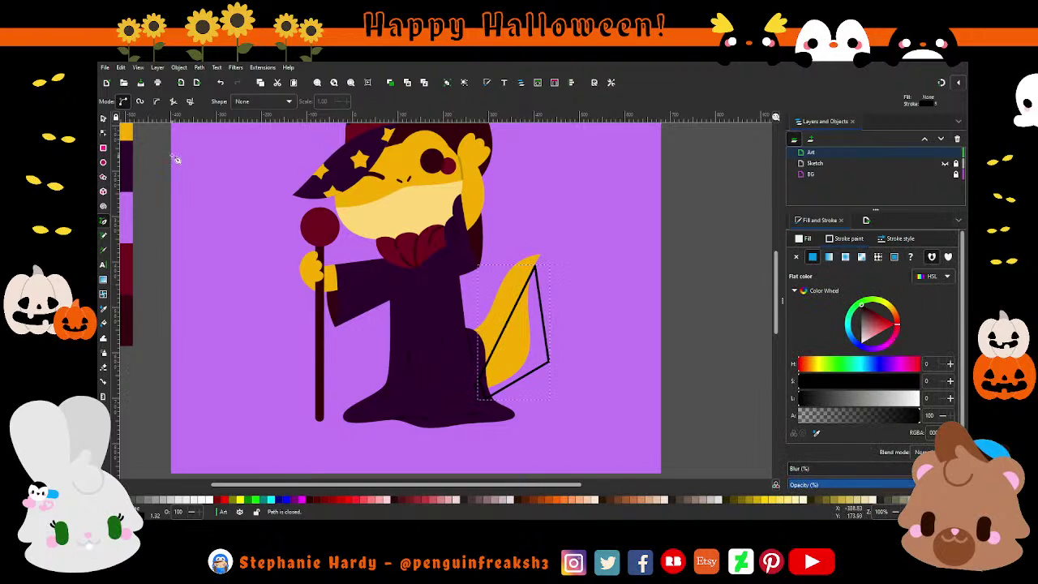
- Curve the triangle's sides to follow the tail's lower edge
{"action": "left_click", "coordinate": [103, 132]}
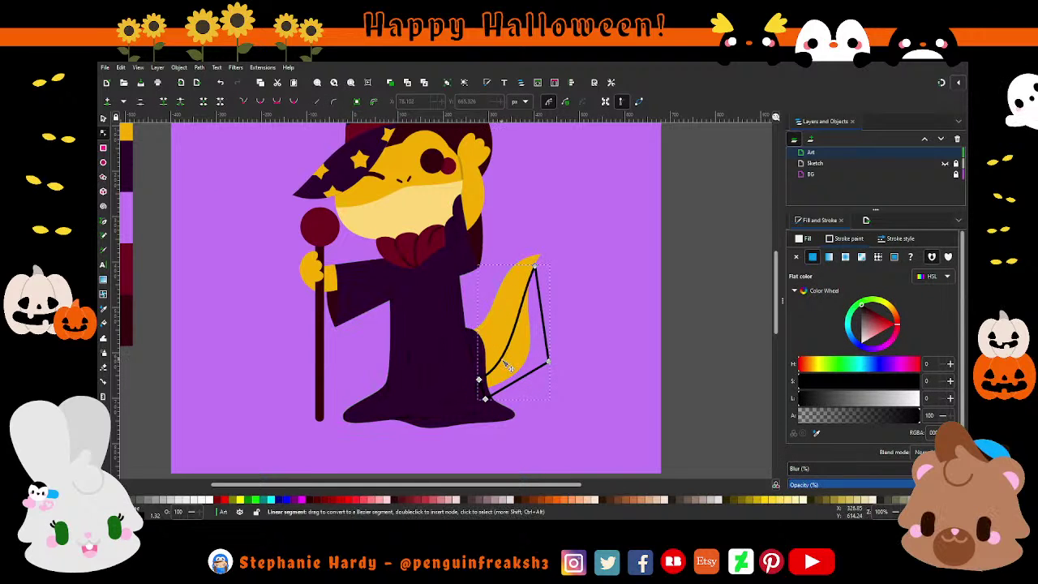
{"action": "left_click_drag", "start_coordinate": [504, 351], "coordinate": [493, 357]}
{"action": "left_click_drag", "start_coordinate": [518, 307], "coordinate": [538, 268]}
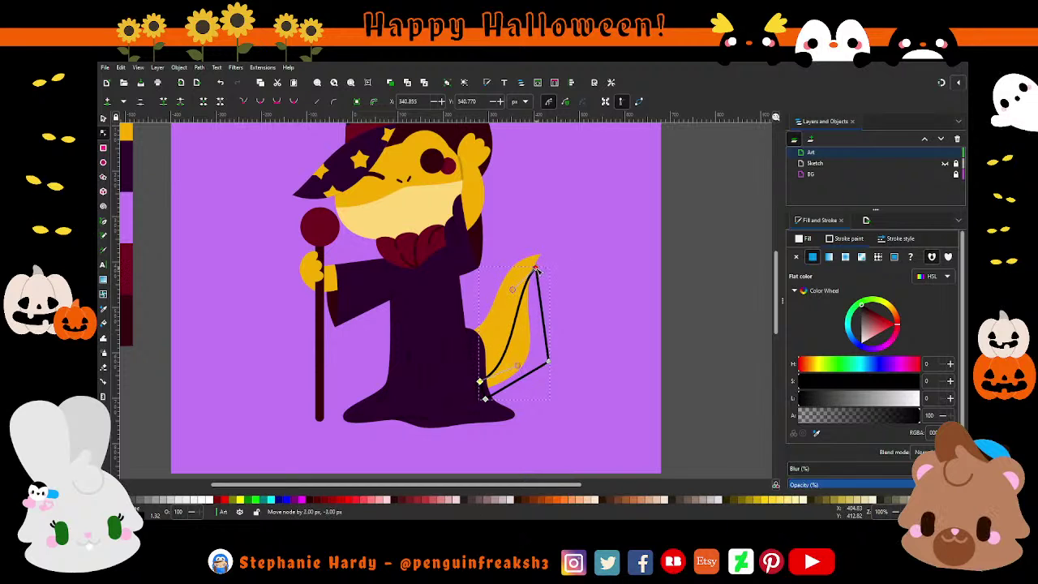
{"action": "left_click", "coordinate": [481, 382]}
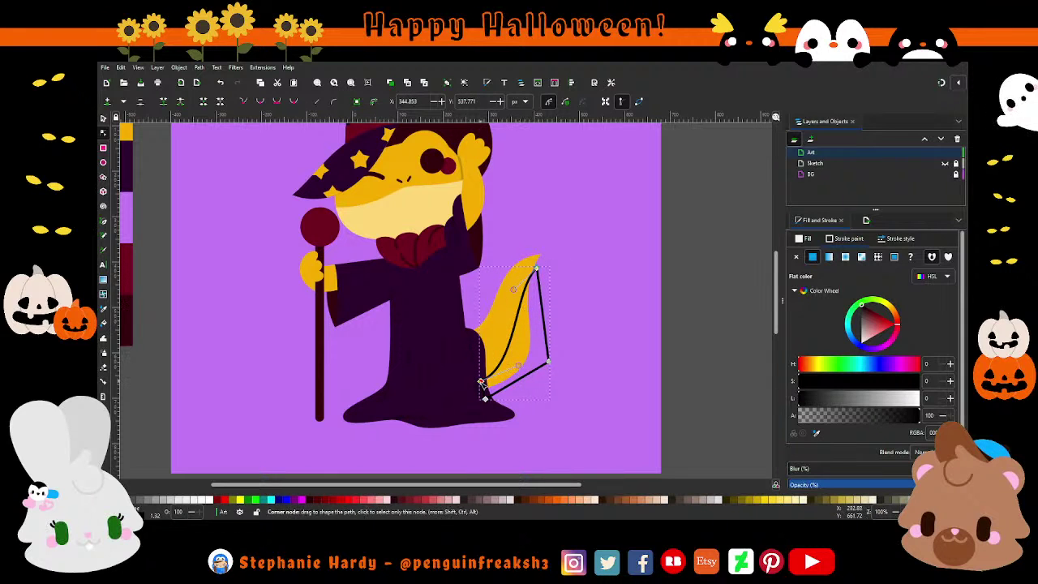
{"action": "left_click_drag", "start_coordinate": [482, 382], "coordinate": [523, 358]}
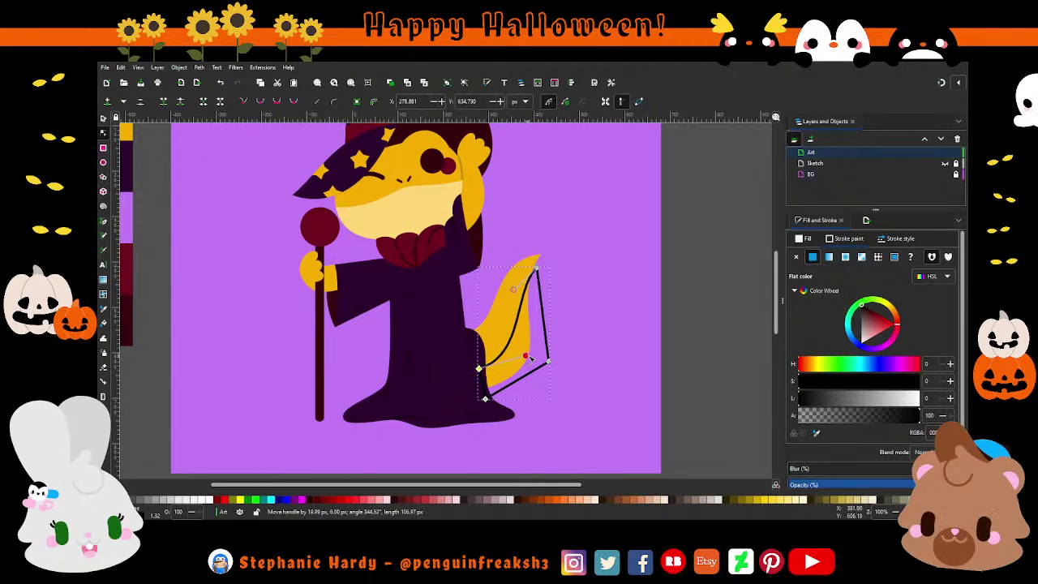
{"action": "left_click_drag", "start_coordinate": [513, 290], "coordinate": [509, 298]}
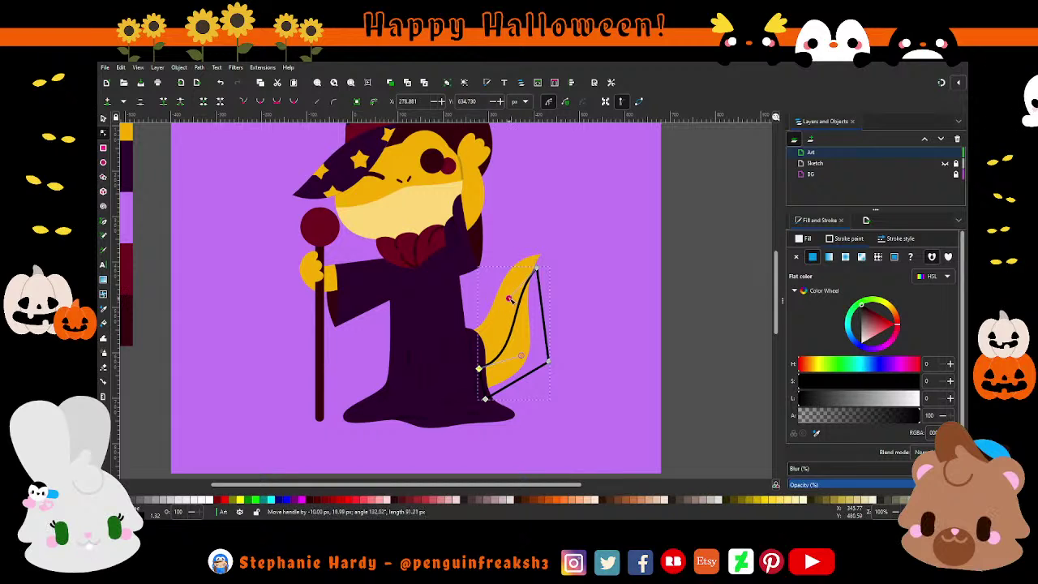
{"action": "left_click_drag", "start_coordinate": [521, 356], "coordinate": [503, 307]}
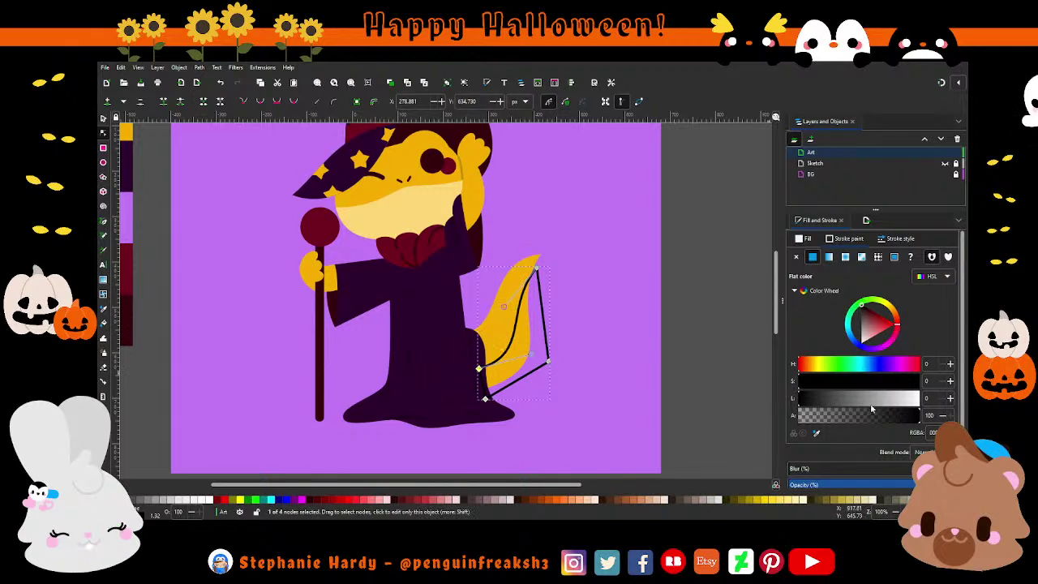
- Give the shape a light yellow fill and stroke sampled from the canvas
{"action": "key", "text": "d"}
{"action": "left_click", "coordinate": [437, 210], "text": "shift"}
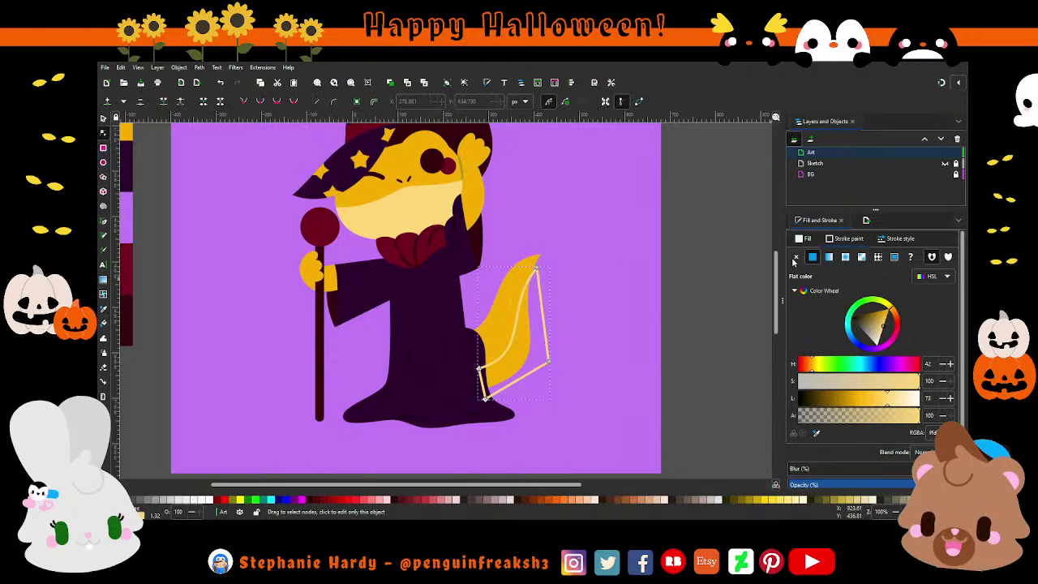
{"action": "left_click", "coordinate": [803, 239]}
{"action": "left_click", "coordinate": [811, 256]}
{"action": "left_click", "coordinate": [817, 434]}
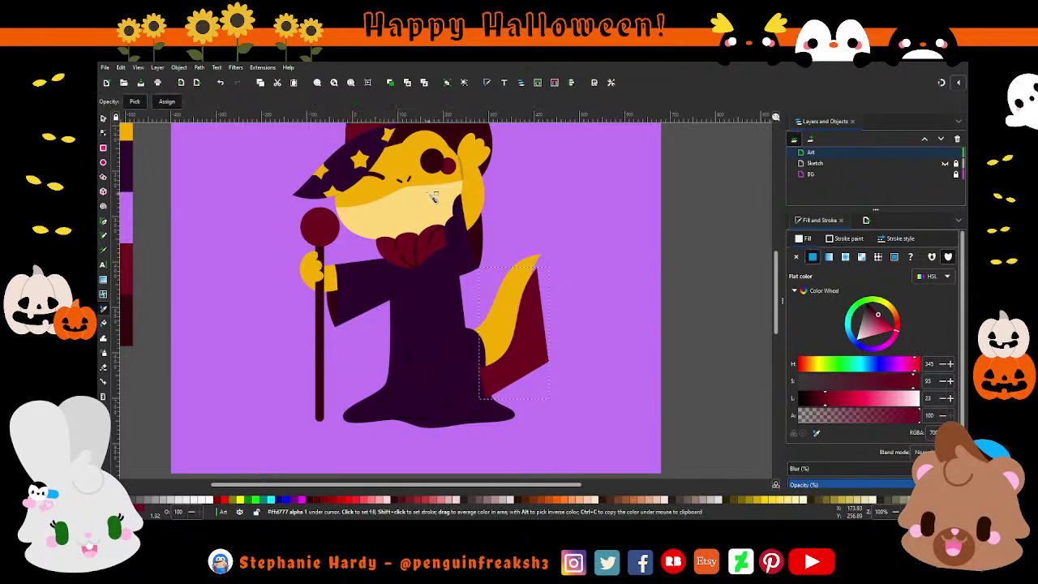
{"action": "left_click", "coordinate": [430, 204]}
- Intersect the highlight with the yellow tail to trim it to the tail outline
{"action": "left_click", "coordinate": [106, 120]}
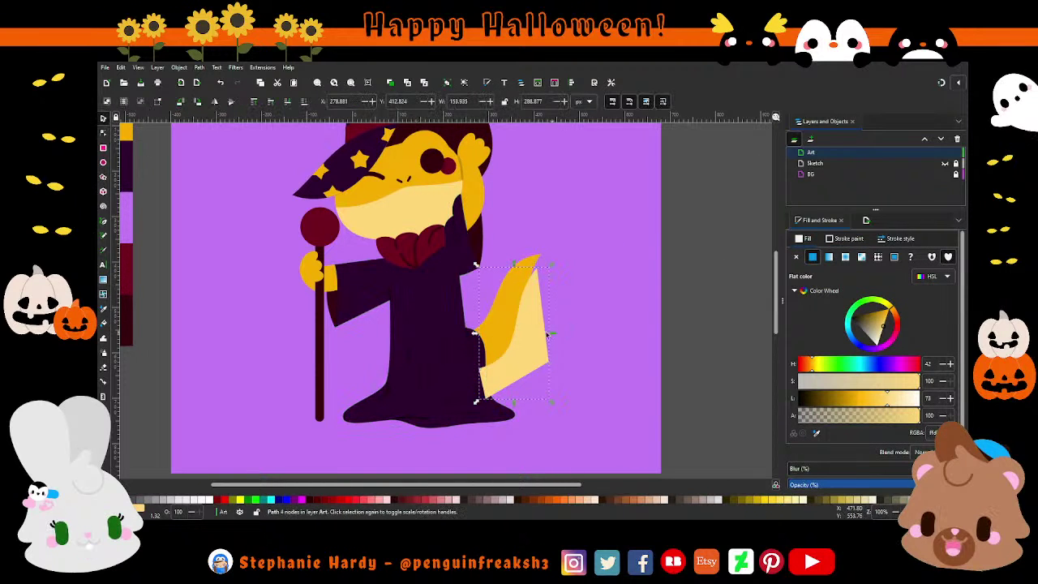
{"action": "left_click", "coordinate": [515, 296]}
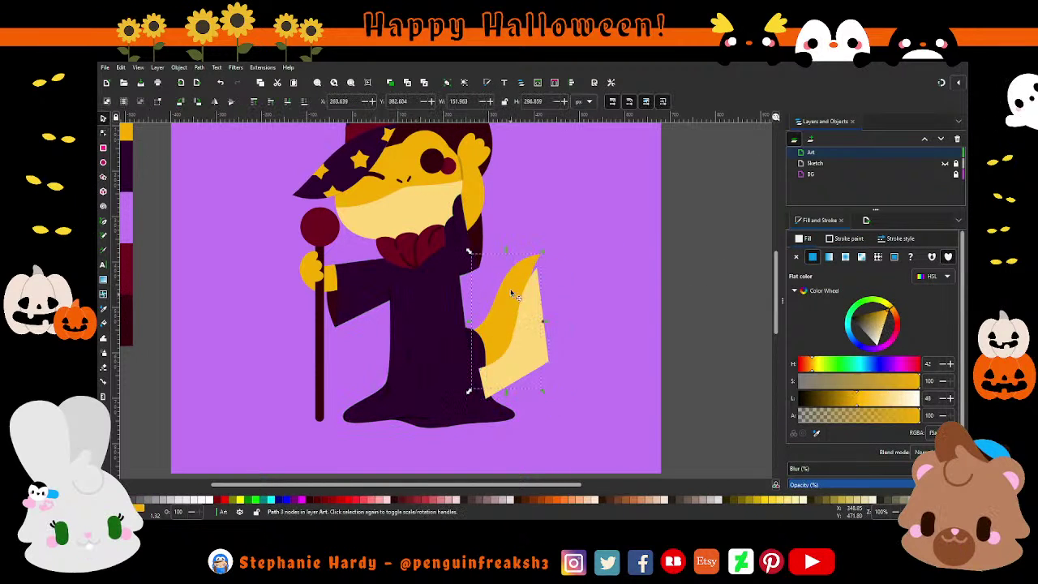
{"action": "left_click", "coordinate": [539, 363], "text": "shift"}
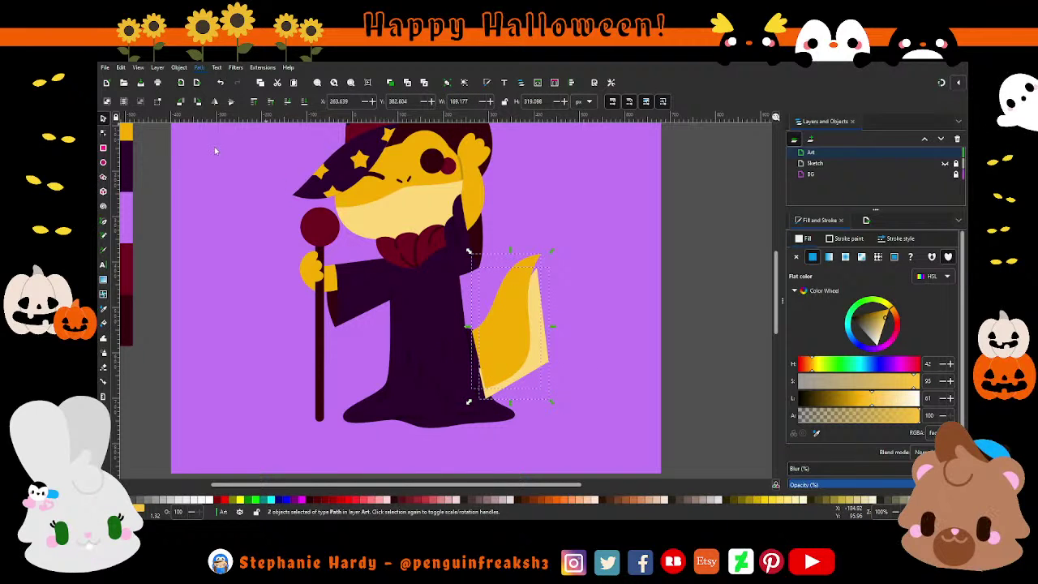
{"action": "key", "text": "ctrl+asterisk"}
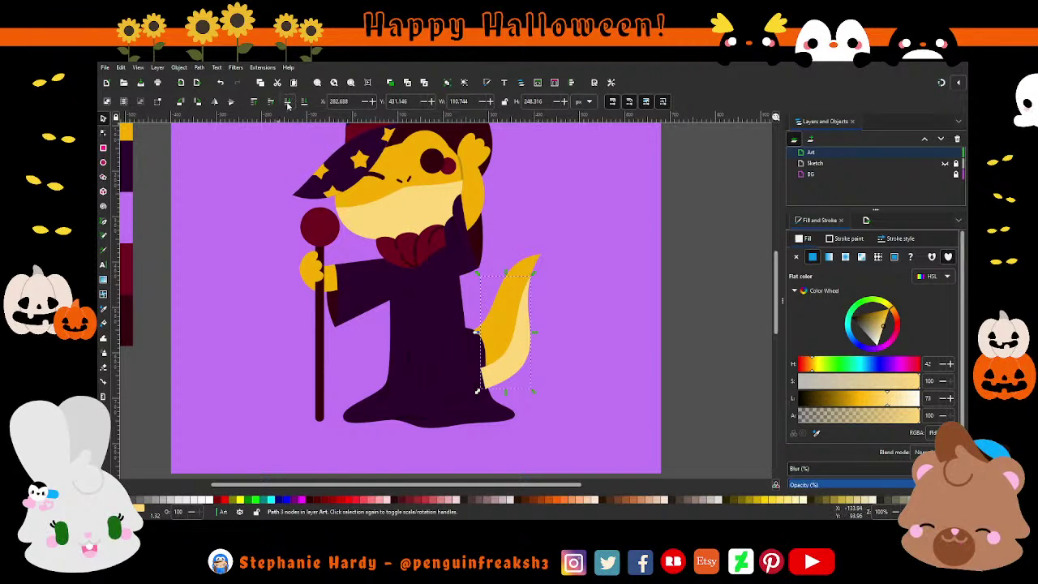
{"action": "key", "text": "Escape"}
- Smooth the tail highlight's curve by adjusting its top, bottom-left and lower nodes
{"action": "key", "text": "5"}
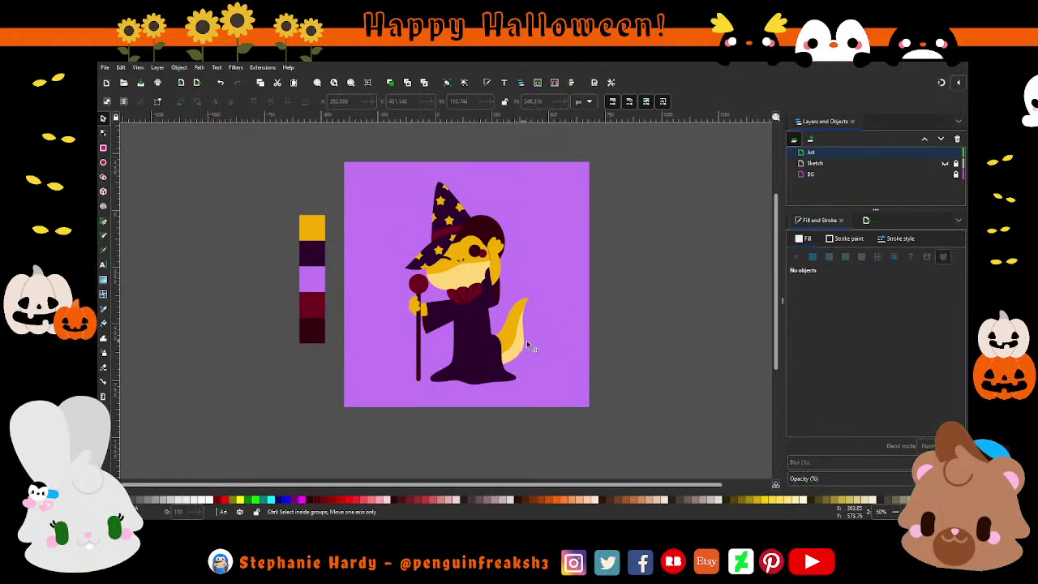
{"action": "scroll", "coordinate": [532, 354], "scroll_direction": "up", "scroll_amount": 4}
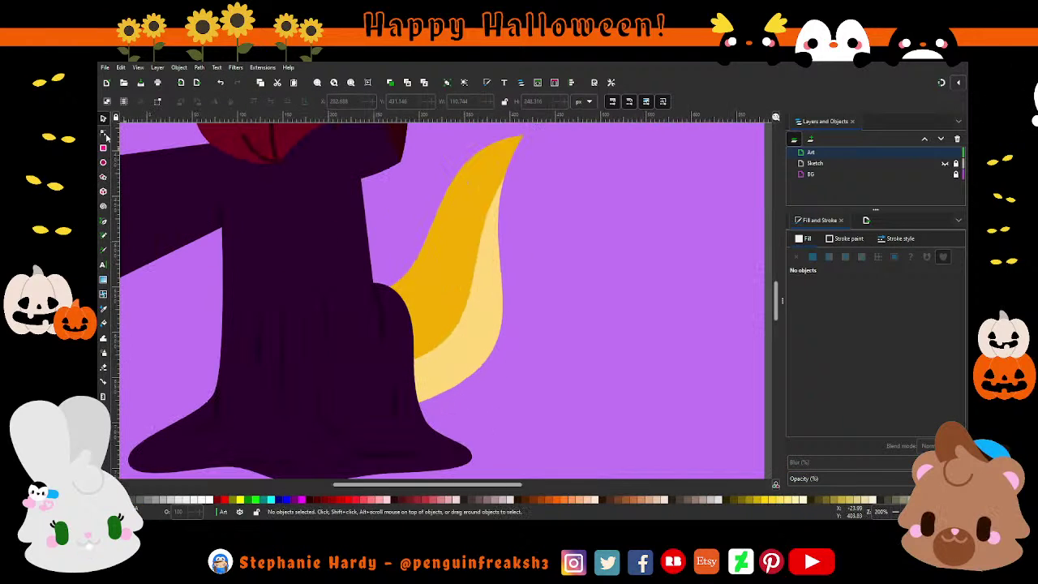
{"action": "key", "text": "n"}
{"action": "left_click", "coordinate": [503, 192]}
{"action": "left_click", "coordinate": [503, 179]}
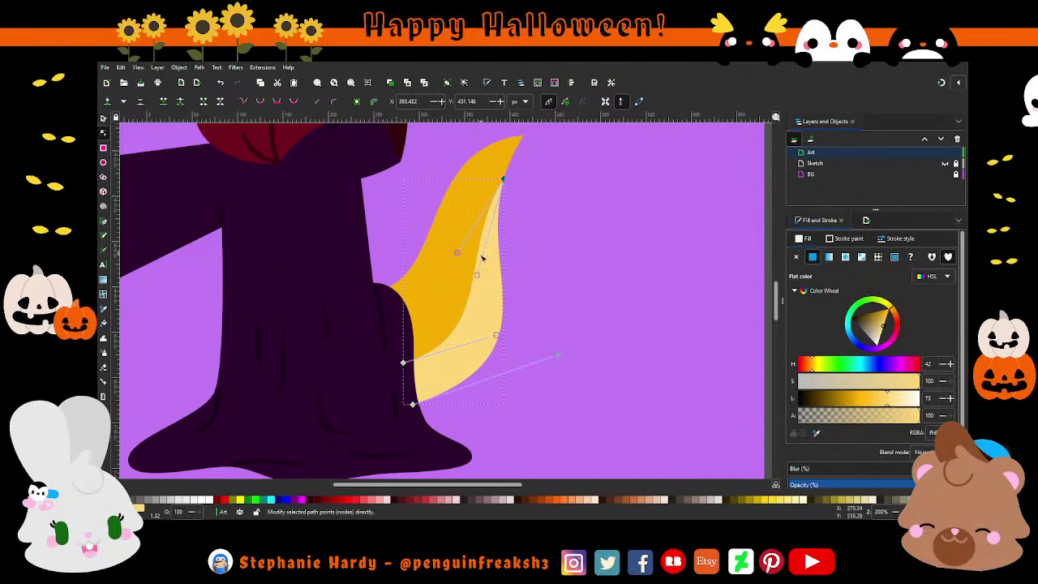
{"action": "left_click_drag", "start_coordinate": [457, 251], "coordinate": [474, 250]}
{"action": "left_click_drag", "start_coordinate": [403, 363], "coordinate": [403, 374]}
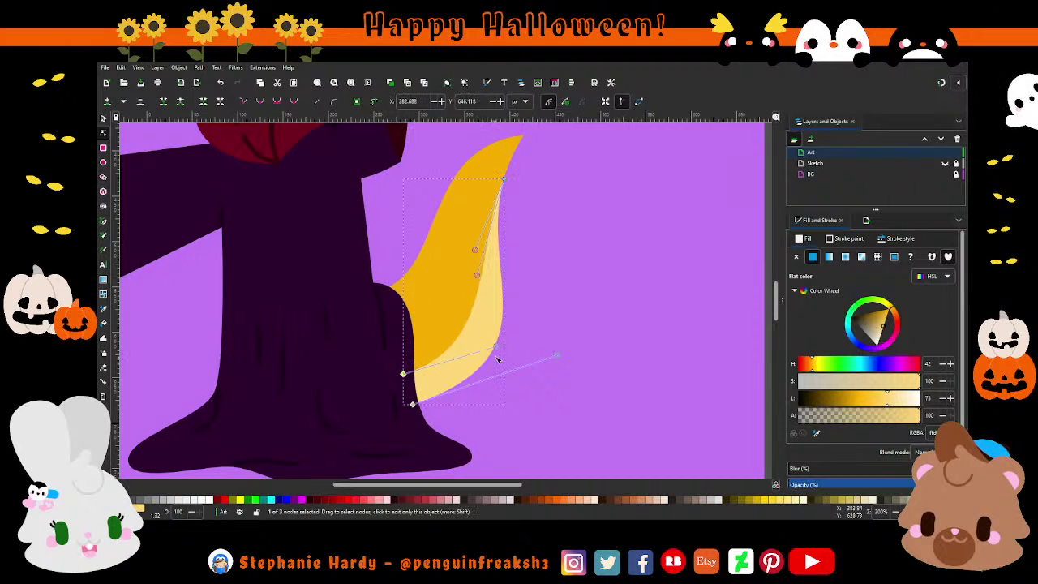
{"action": "left_click_drag", "start_coordinate": [498, 359], "coordinate": [514, 332]}
{"action": "key", "text": "1"}
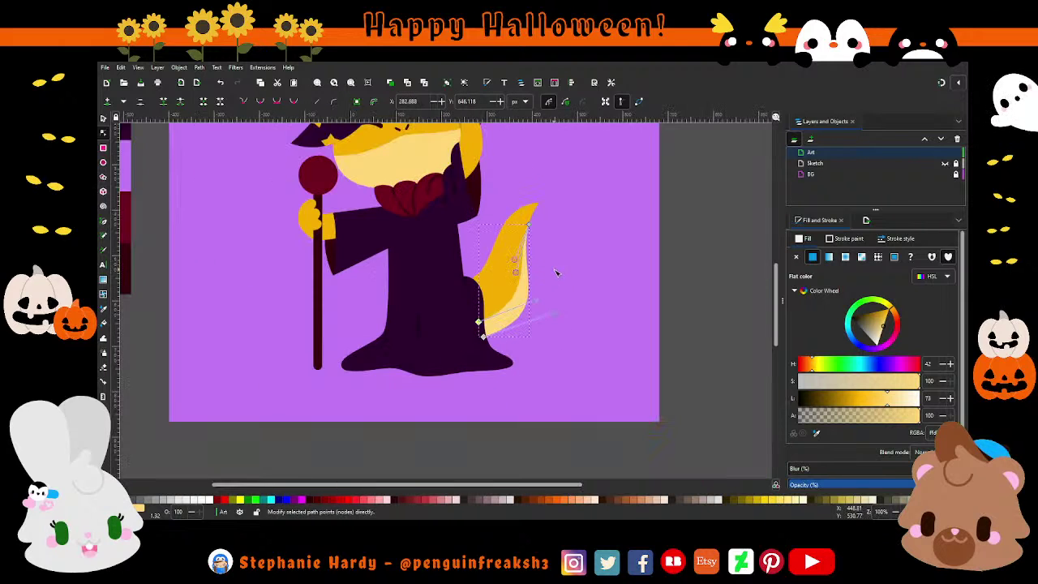
{"action": "key", "text": "s"}
{"action": "key", "text": "Escape"}
{"action": "key", "text": "5"}
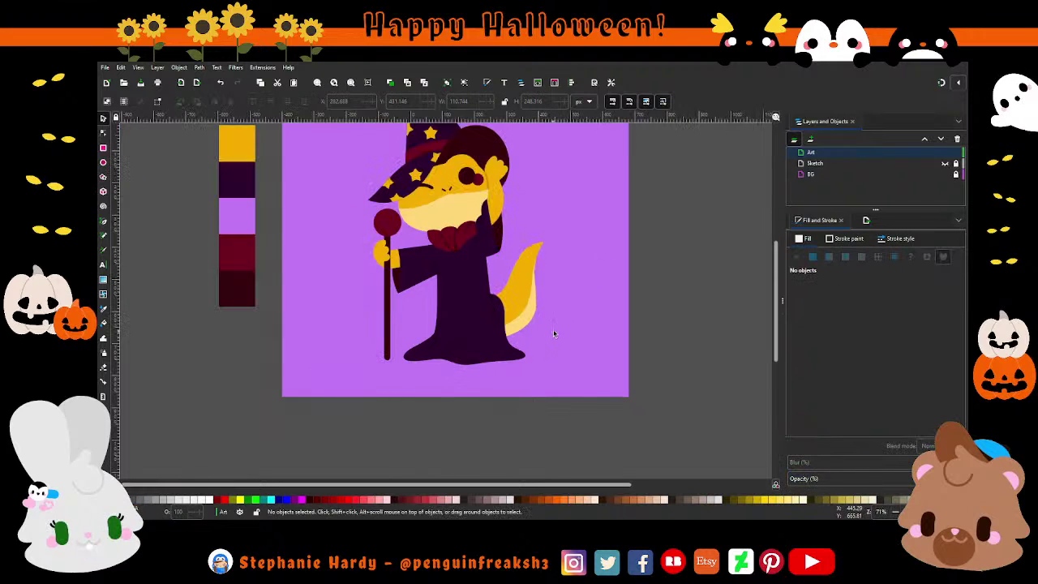
- Give the two small eye marks a flat stroke in the face's yellow, sampled with the Dropper
{"action": "scroll", "coordinate": [554, 330], "scroll_direction": "down", "scroll_amount": 1}
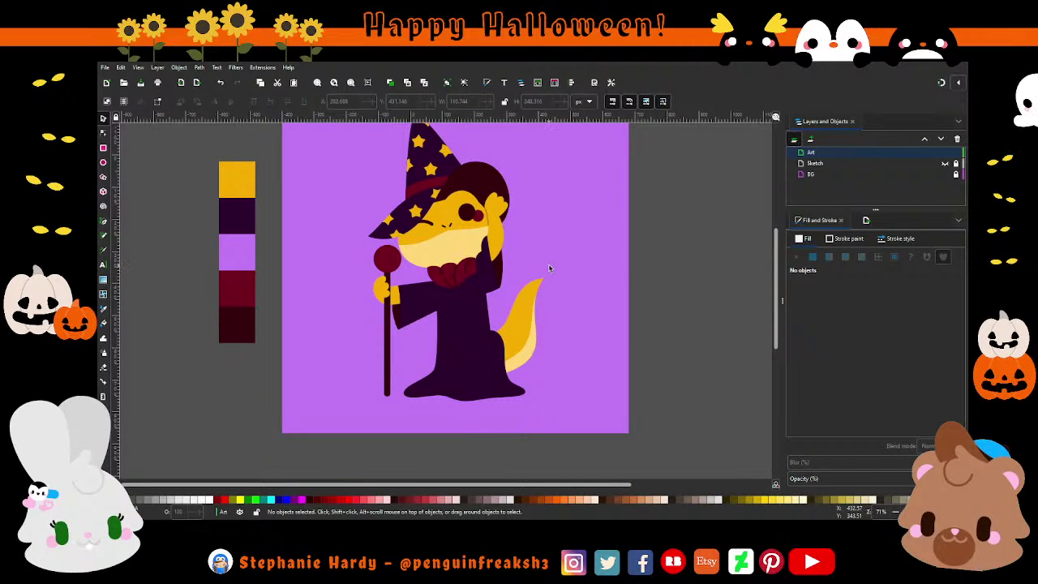
{"action": "scroll", "coordinate": [452, 232], "scroll_direction": "up", "scroll_amount": 1}
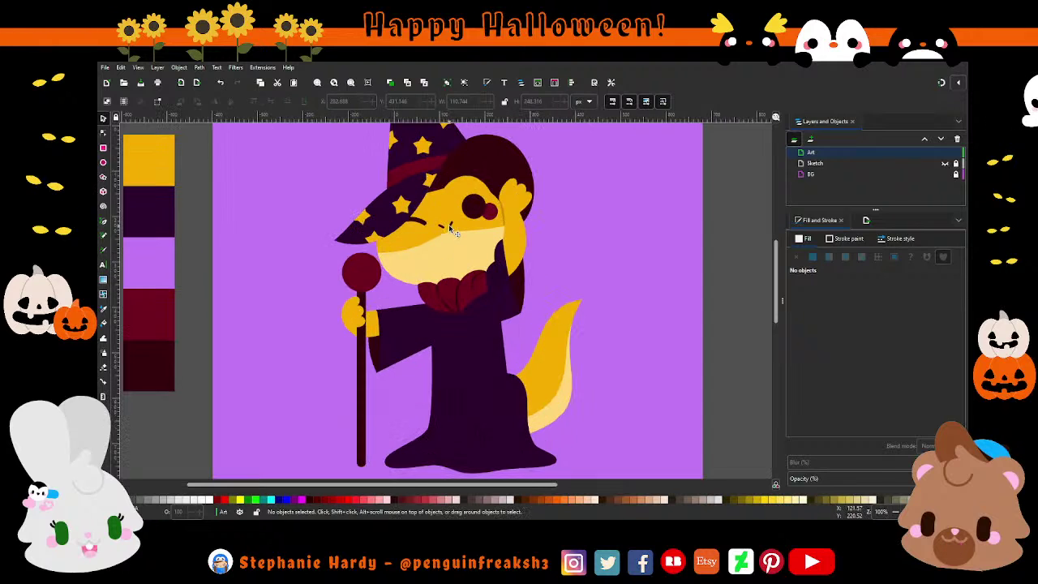
{"action": "left_click", "coordinate": [448, 226]}
{"action": "left_click", "coordinate": [439, 230], "text": "shift"}
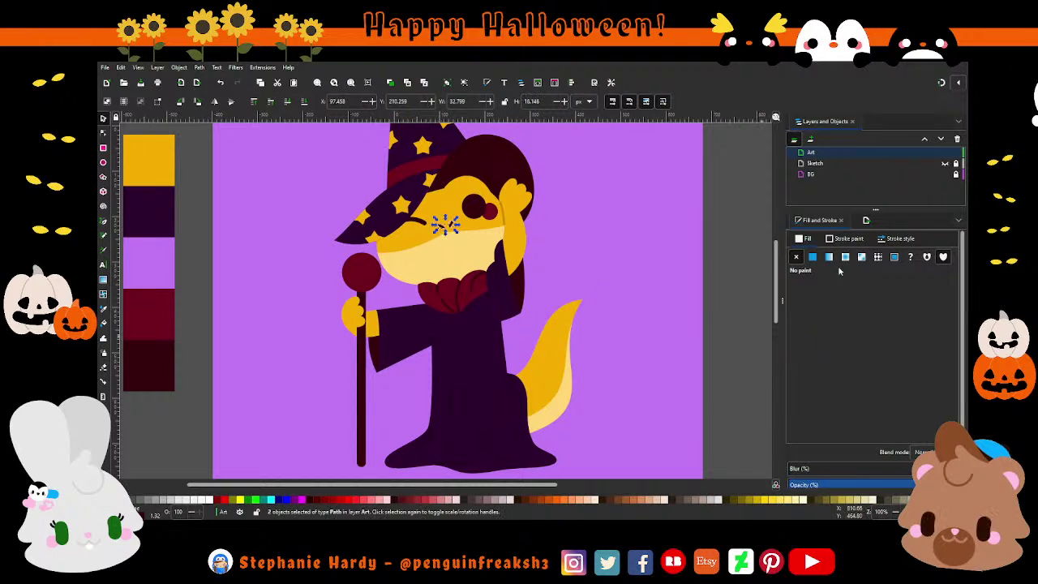
{"action": "left_click", "coordinate": [811, 256]}
{"action": "left_click", "coordinate": [817, 434]}
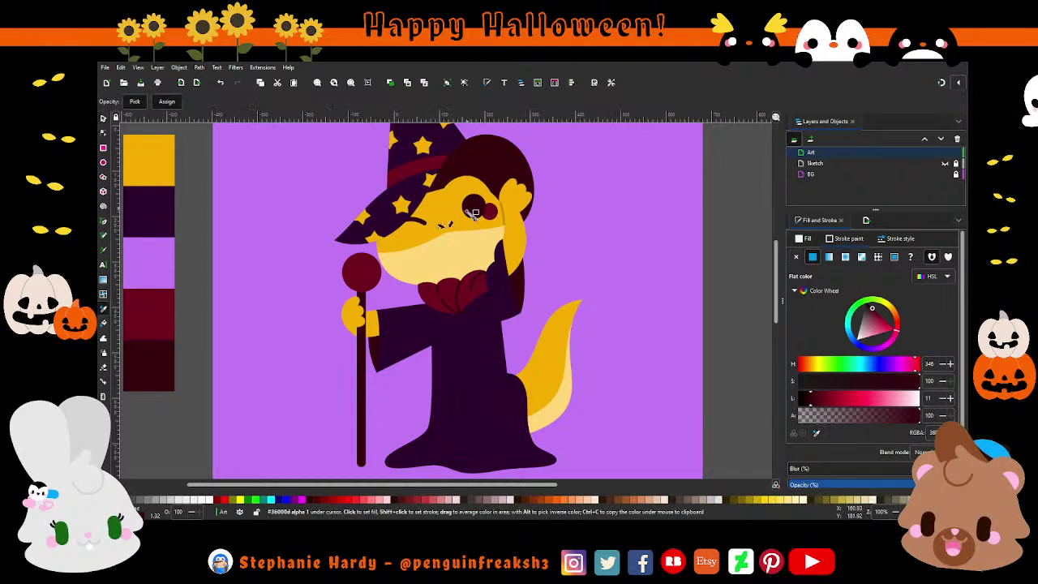
{"action": "left_click", "coordinate": [510, 214]}
{"action": "key", "text": "Escape"}
- Save the drawing as wizard_lizard.svg
{"action": "scroll", "coordinate": [459, 270], "scroll_direction": "down", "scroll_amount": 1}
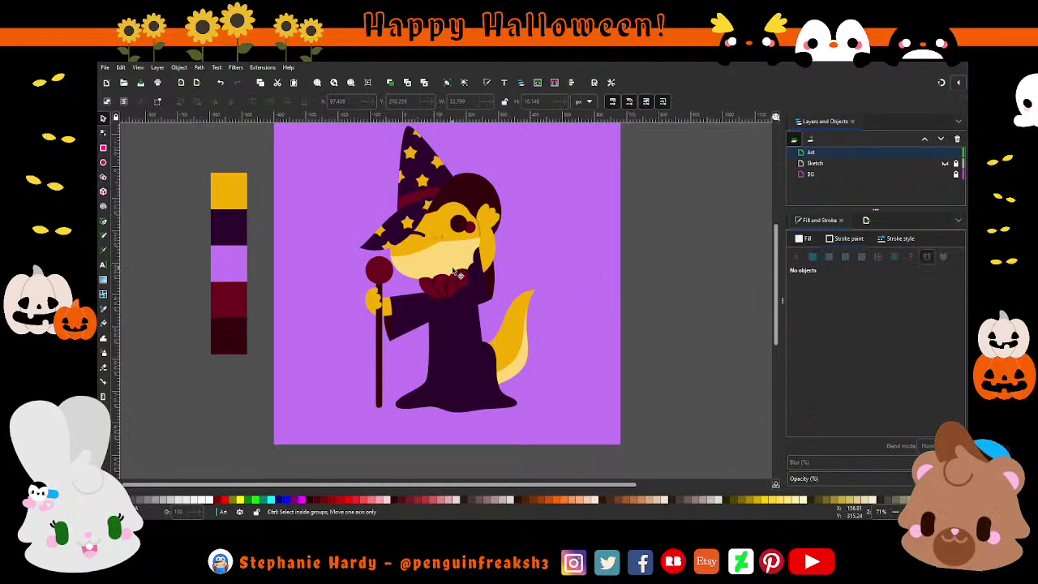
{"action": "scroll", "coordinate": [544, 275], "scroll_direction": "up", "scroll_amount": 1}
{"action": "scroll", "coordinate": [545, 276], "scroll_direction": "down", "scroll_amount": 1}
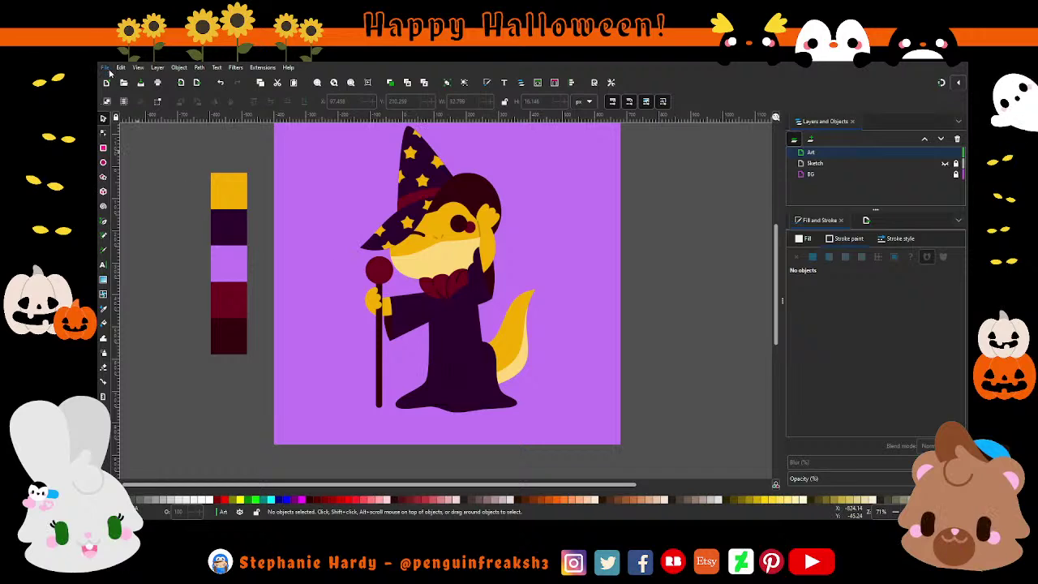
{"action": "key", "text": "ctrl+s"}
{"action": "scroll", "coordinate": [540, 264], "scroll_direction": "up", "scroll_amount": 1}
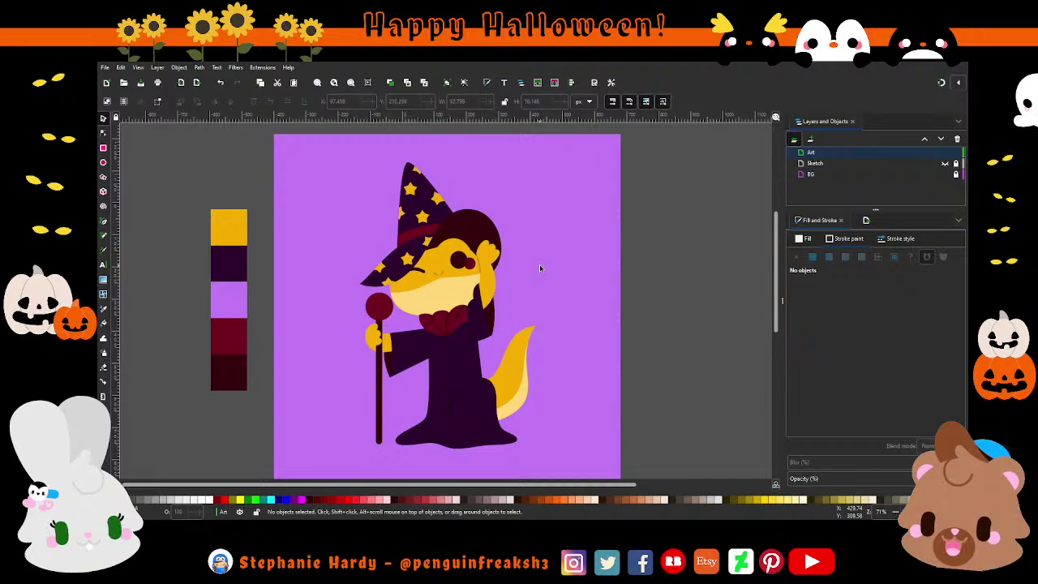
- Refill the selected wizard-hat stars with a paler light yellow picked with the Dropper
{"action": "left_click", "coordinate": [415, 174]}
{"action": "left_click", "coordinate": [412, 199], "text": "shift"}
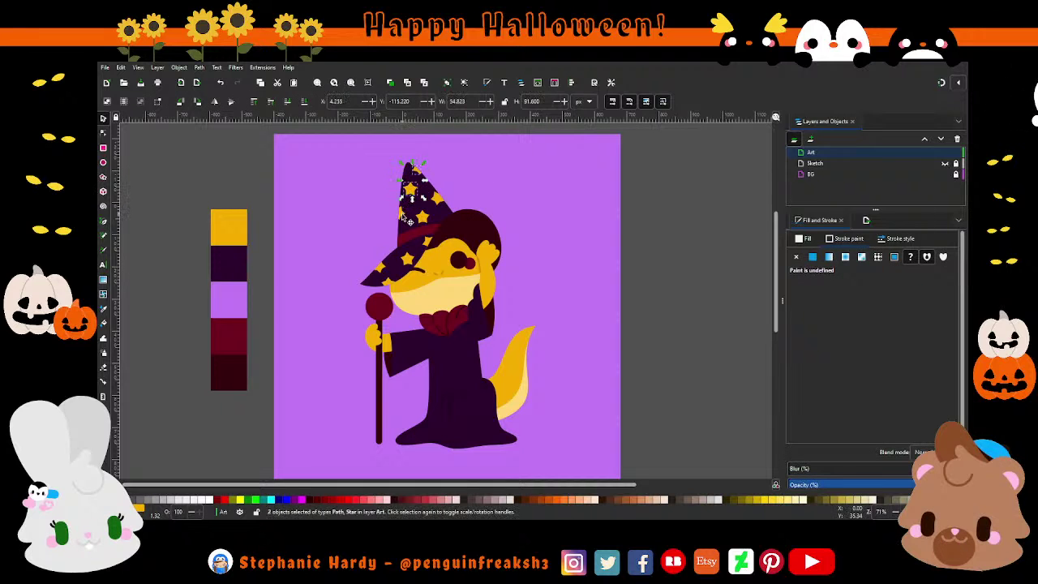
{"action": "left_click", "coordinate": [430, 223], "text": "shift"}
{"action": "left_click", "coordinate": [439, 201], "text": "shift"}
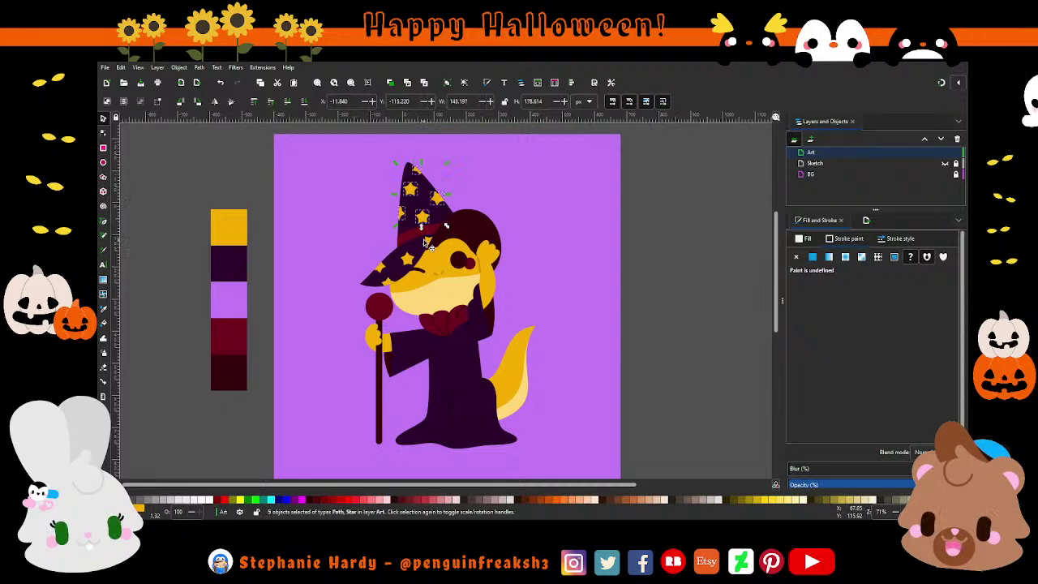
{"action": "left_click", "coordinate": [418, 261], "text": "shift"}
{"action": "left_click", "coordinate": [393, 289], "text": "shift"}
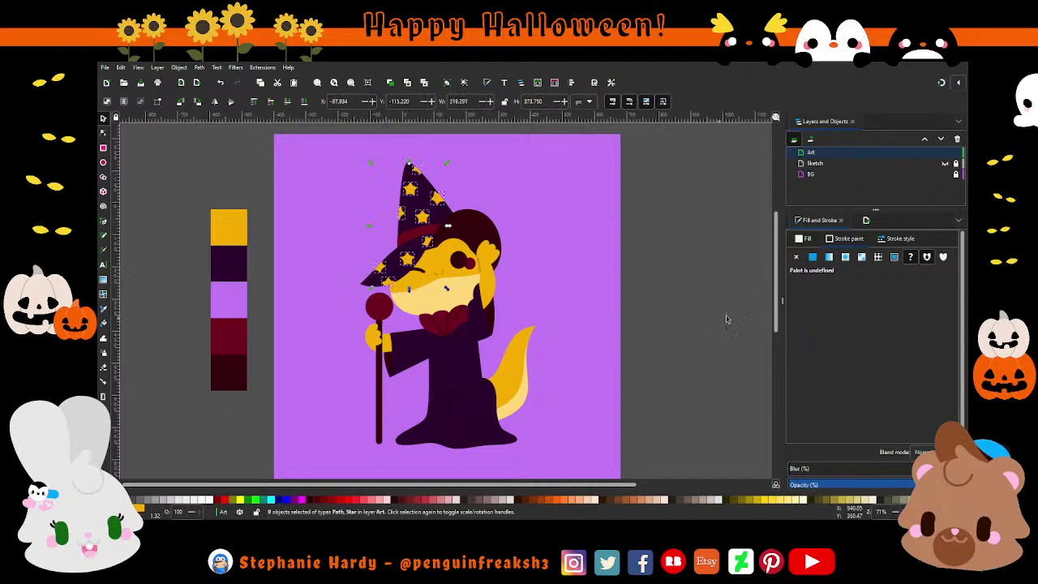
{"action": "left_click", "coordinate": [812, 256]}
{"action": "key", "text": "d"}
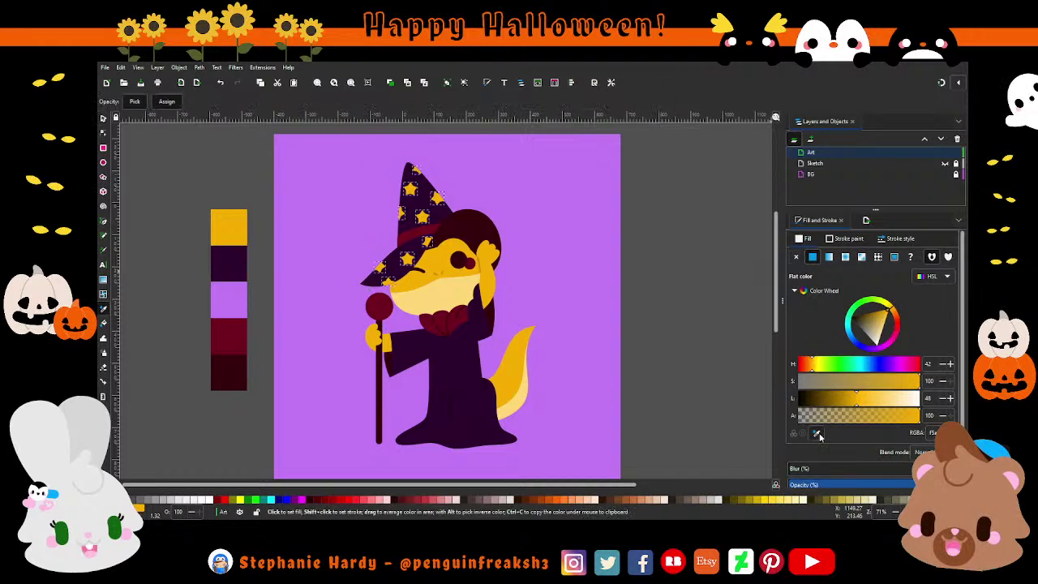
{"action": "key", "text": "Escape"}
{"action": "key", "text": "s"}
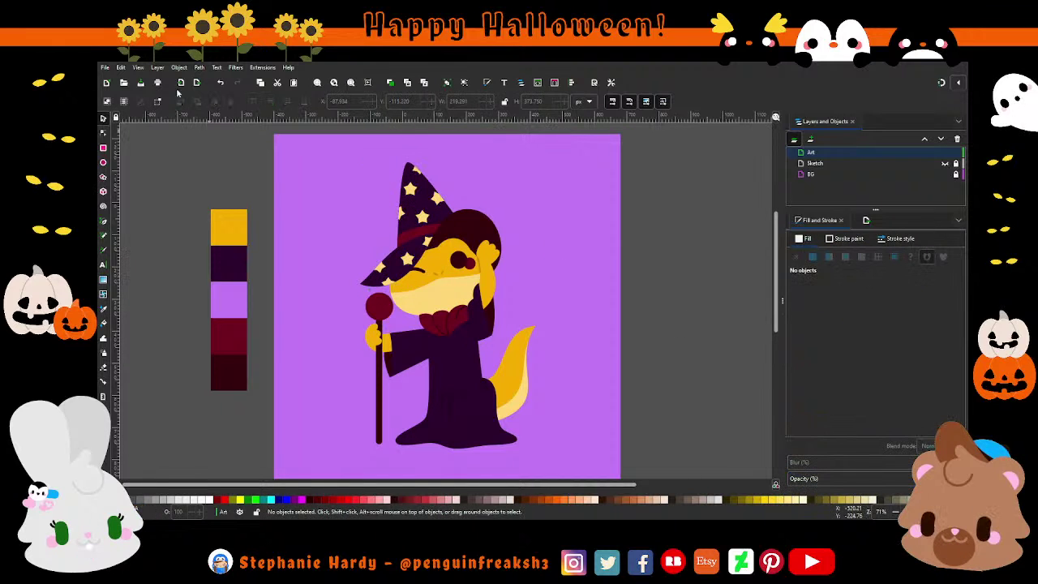
{"action": "key", "text": "ctrl+s"}
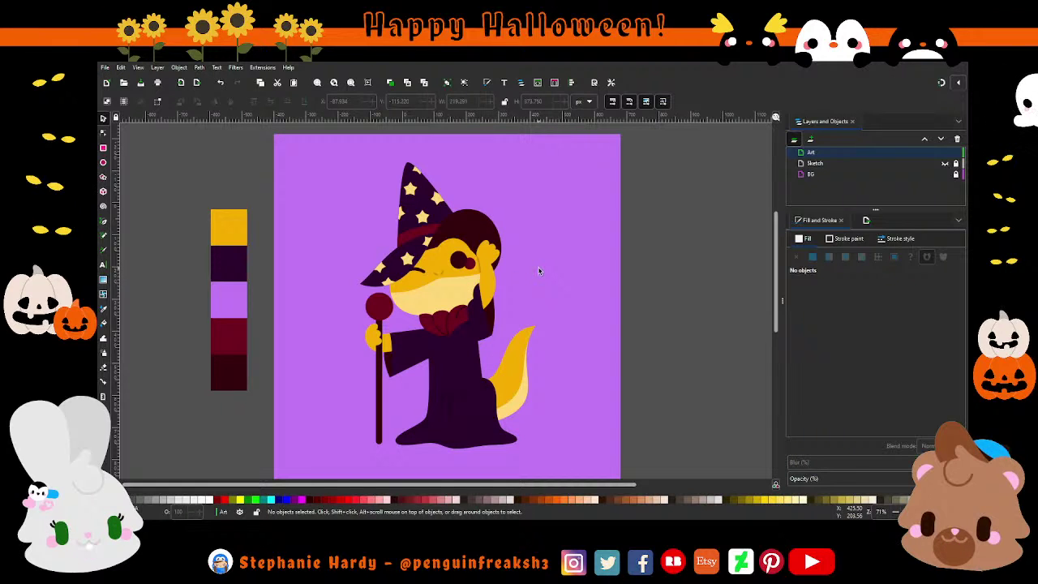
{"action": "scroll", "coordinate": [486, 339], "scroll_direction": "up", "scroll_amount": 1, "text": "ctrl"}
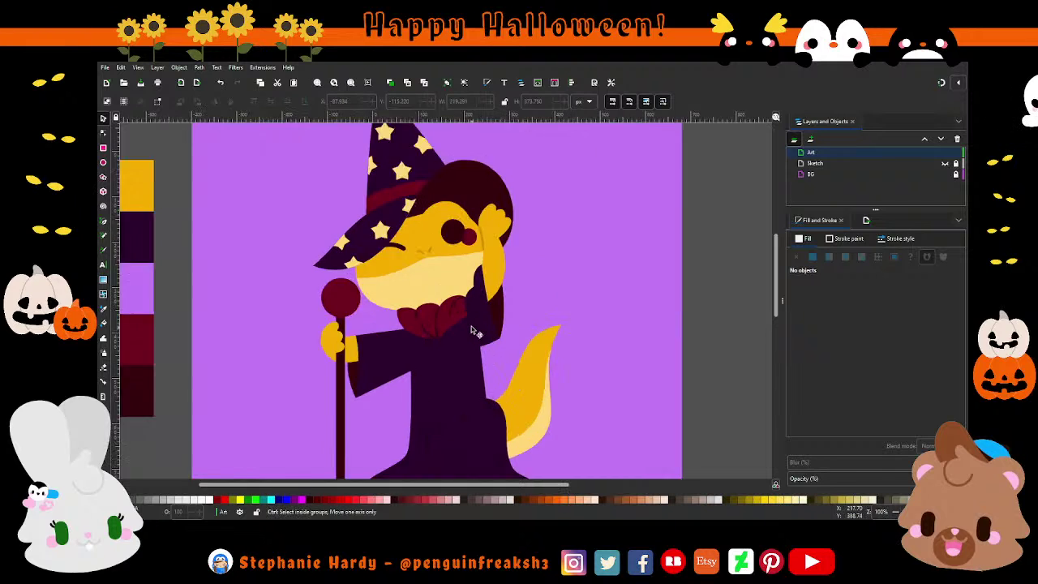
{"action": "scroll", "coordinate": [463, 304], "scroll_direction": "up", "scroll_amount": 2, "text": "ctrl"}
{"action": "scroll", "coordinate": [459, 299], "scroll_direction": "down", "scroll_amount": 1, "text": "ctrl"}
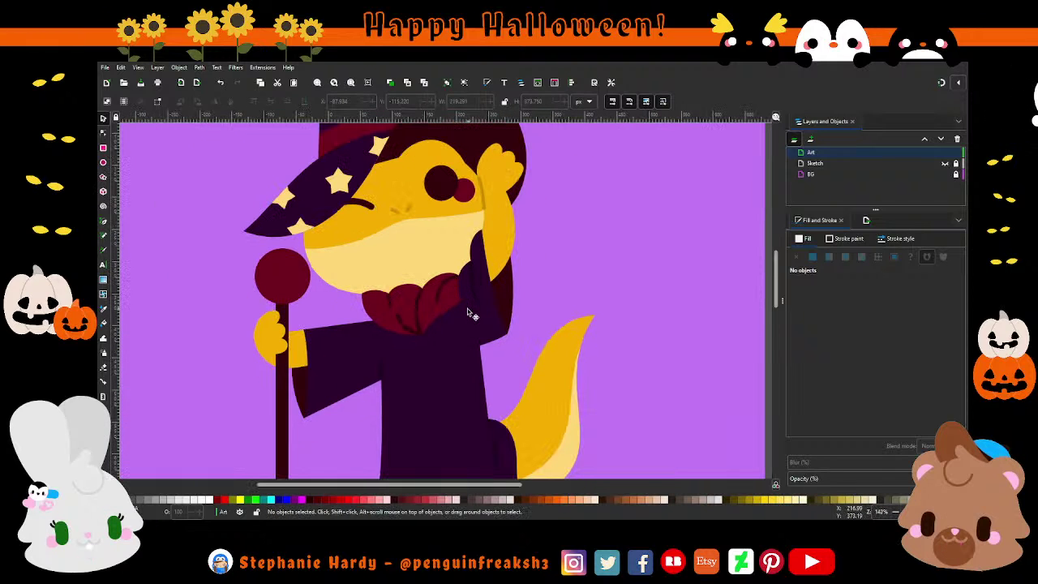
{"action": "scroll", "coordinate": [466, 306], "scroll_direction": "down", "scroll_amount": 1}
{"action": "scroll", "coordinate": [467, 313], "scroll_direction": "down", "scroll_amount": 1, "text": "ctrl"}
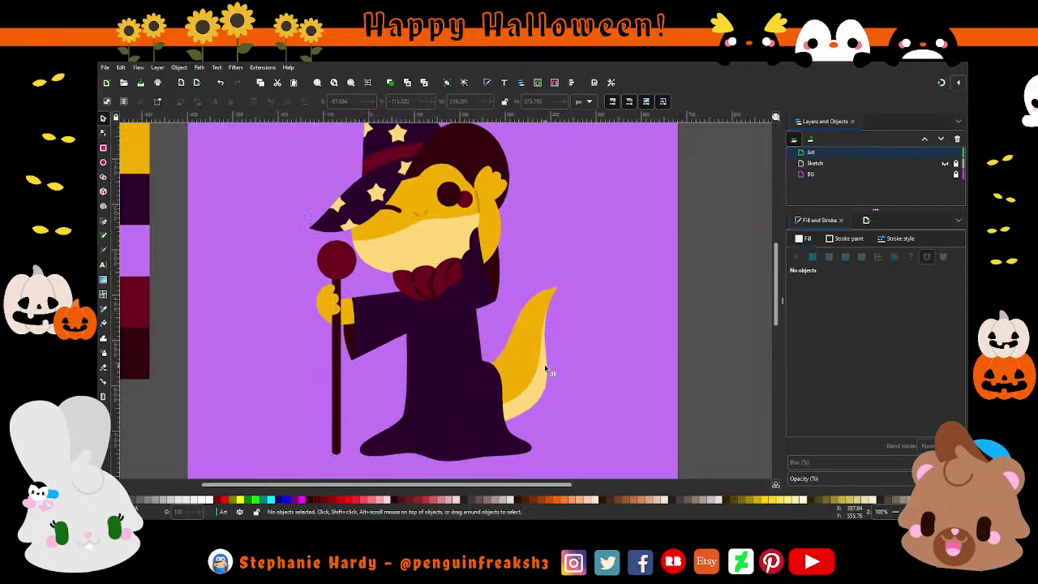
{"action": "scroll", "coordinate": [550, 371], "scroll_direction": "down", "scroll_amount": 1, "text": "ctrl"}
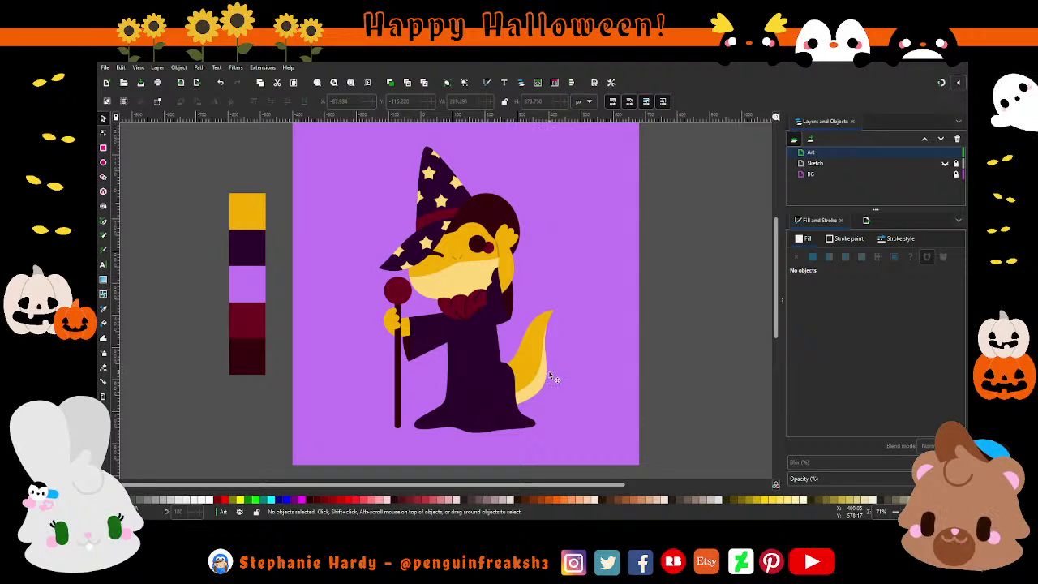
{"action": "left_click", "coordinate": [946, 165]}
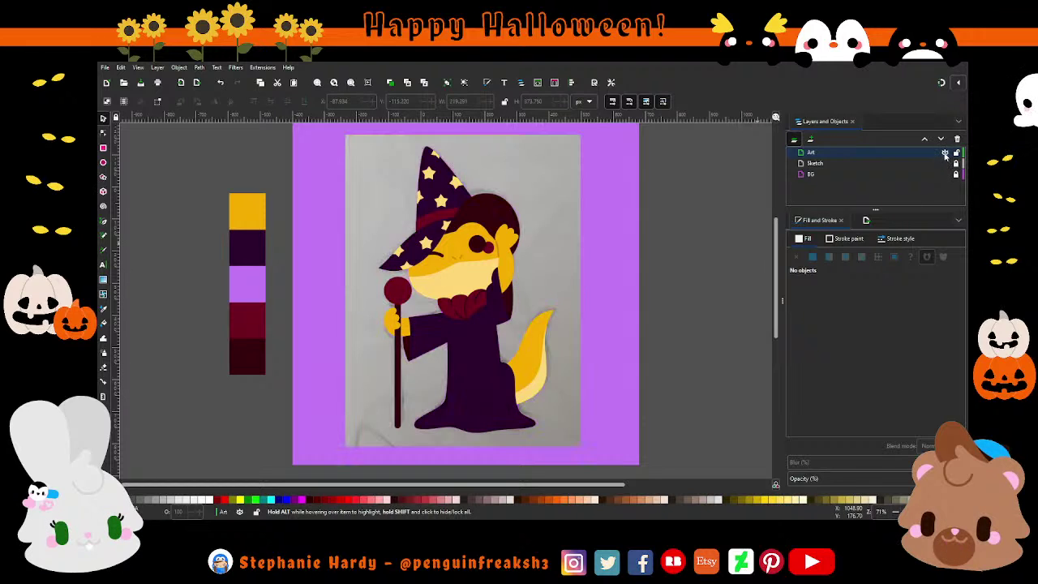
{"action": "left_click", "coordinate": [945, 153]}
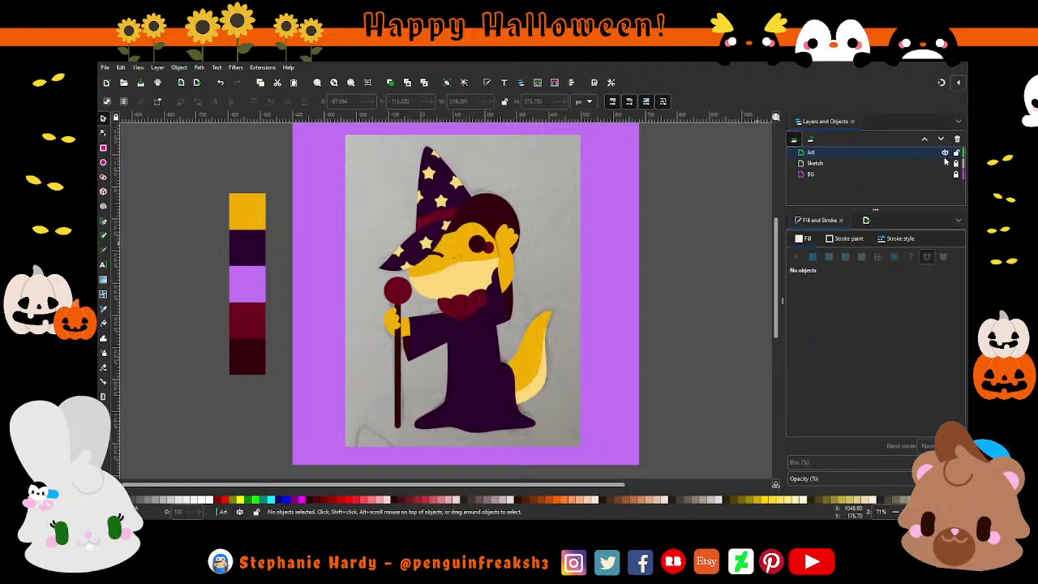
{"action": "left_click", "coordinate": [945, 165]}
- Nudge the staff-top circle upward and shrink it to about 80% size
{"action": "scroll", "coordinate": [397, 292], "scroll_direction": "up", "scroll_amount": 2}
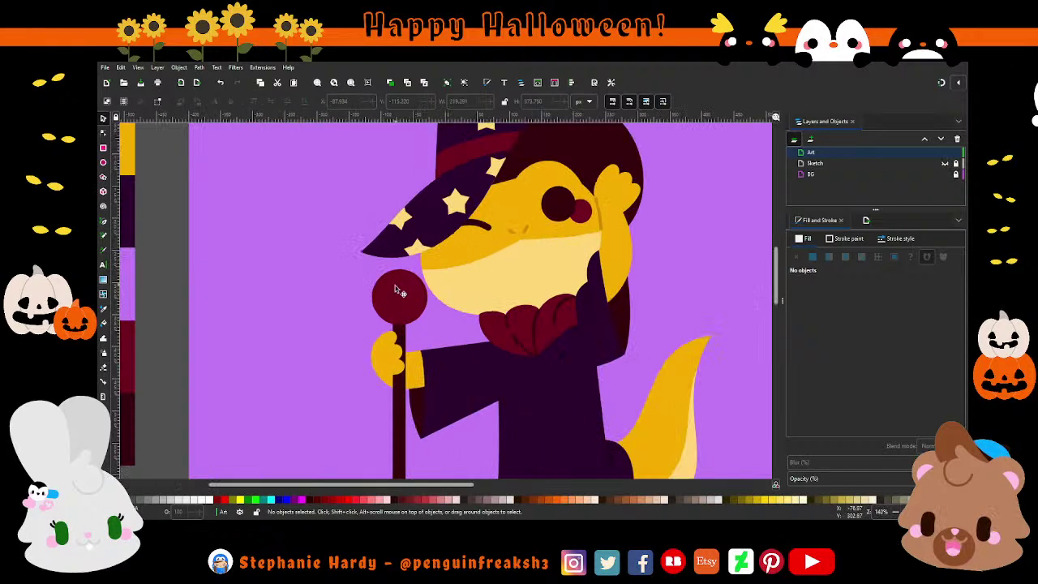
{"action": "left_click_drag", "start_coordinate": [397, 302], "coordinate": [403, 294]}
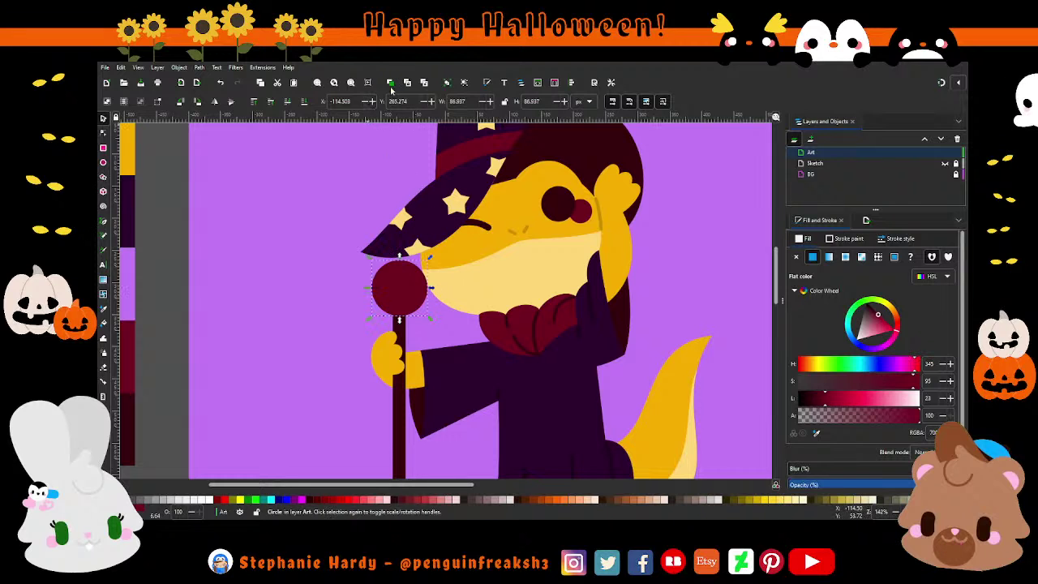
{"action": "left_click_drag", "start_coordinate": [431, 258], "coordinate": [402, 324]}
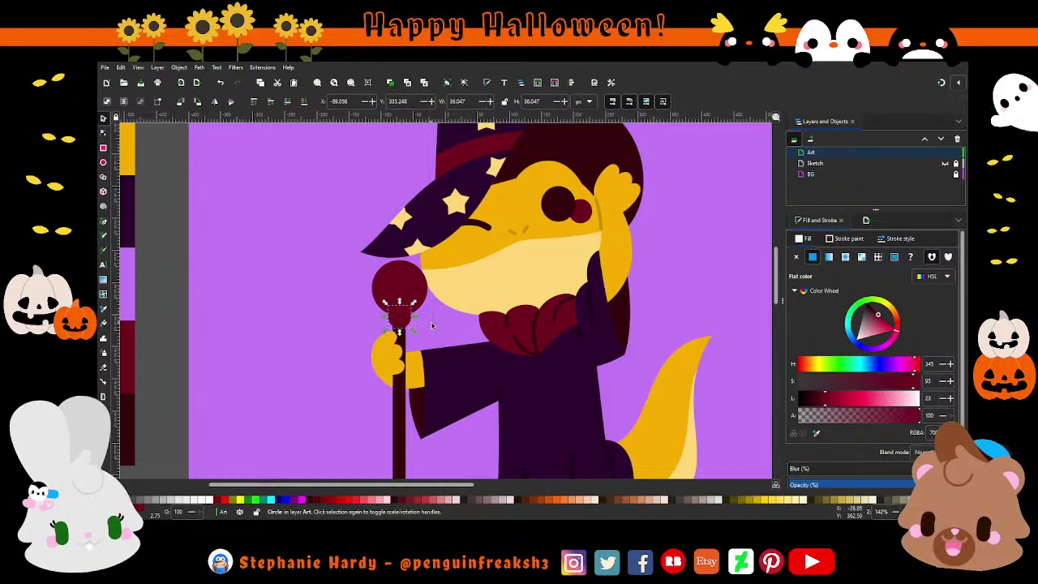
{"action": "key", "text": "1"}
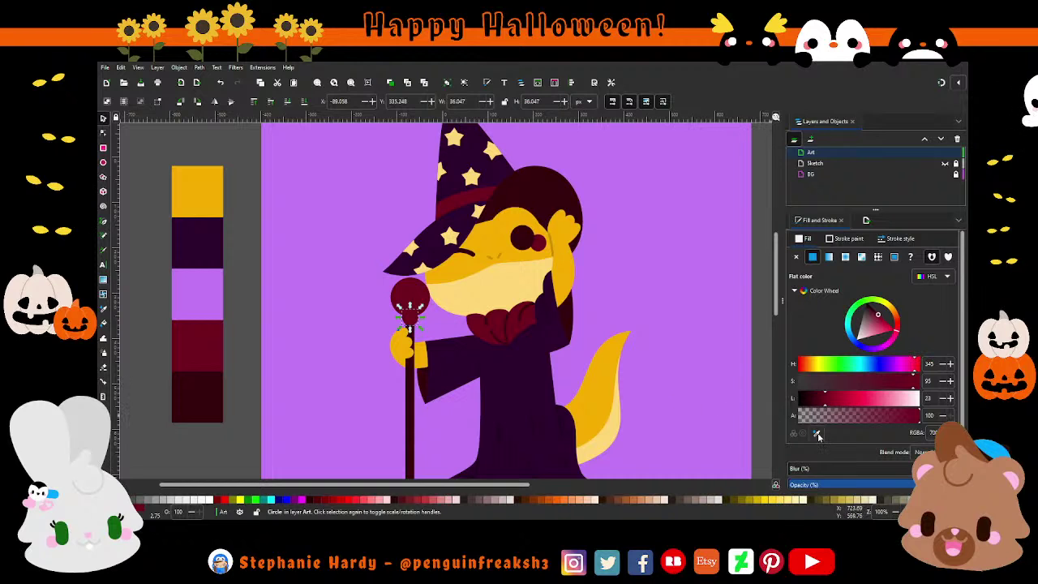
- Fill the small staff circle with the dark purple swatch using the Dropper
{"action": "left_click", "coordinate": [519, 378]}
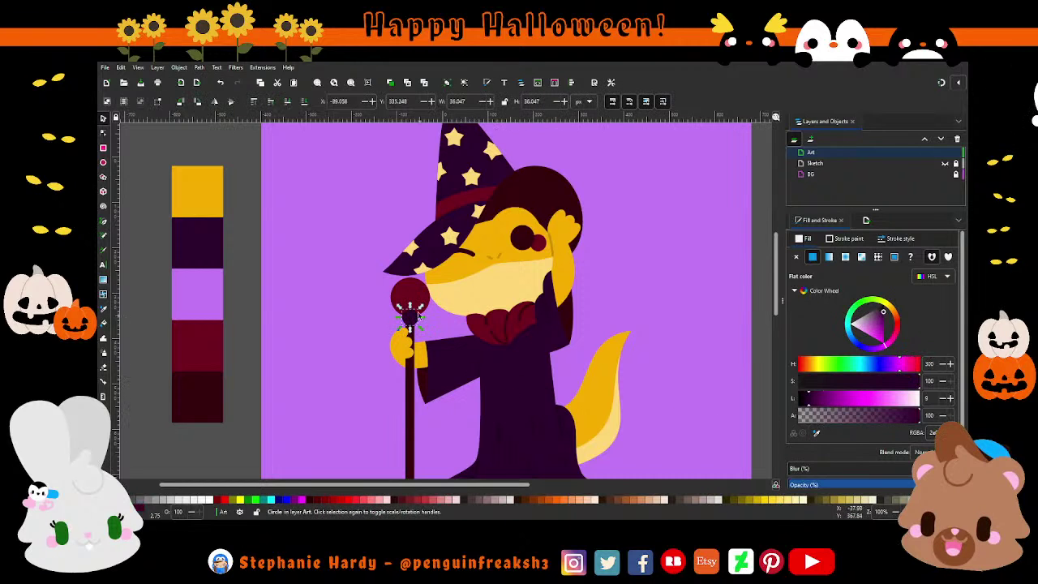
{"action": "left_click", "coordinate": [409, 296]}
{"action": "left_click", "coordinate": [308, 232]}
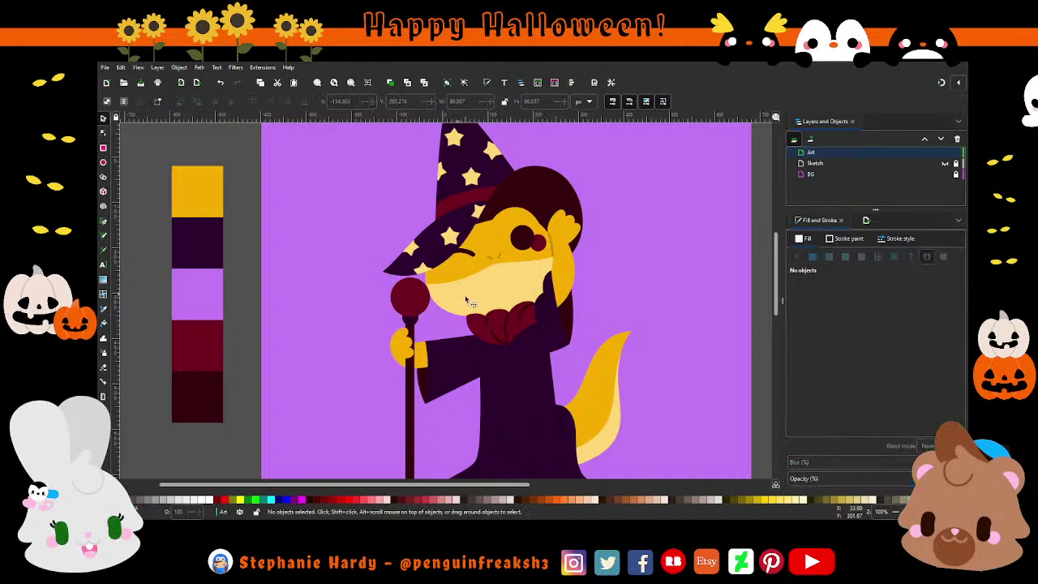
{"action": "key", "text": "minus"}
{"action": "key", "text": "minus"}
{"action": "key", "text": "plus"}
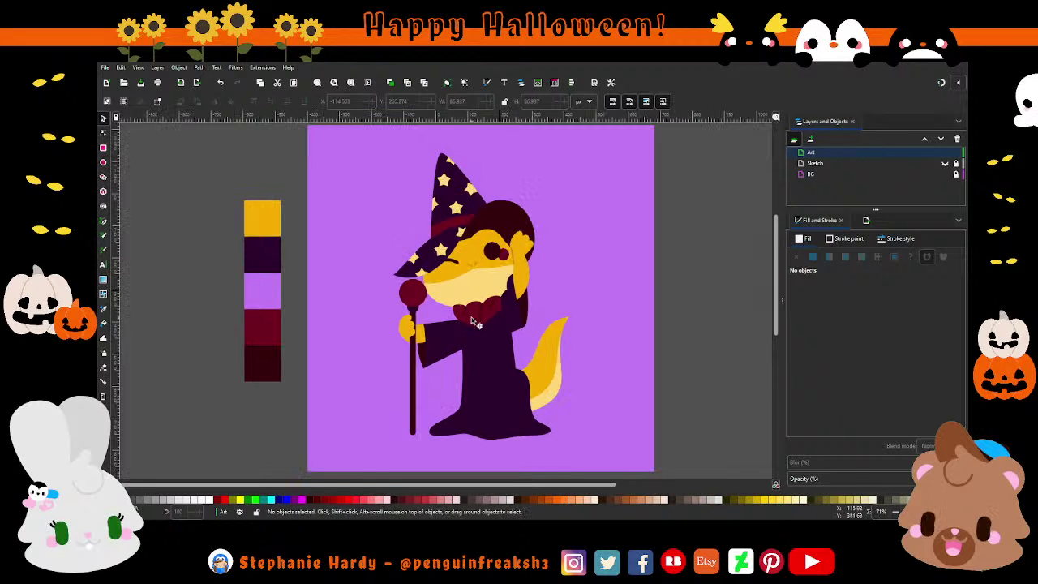
{"action": "key", "text": "plus"}
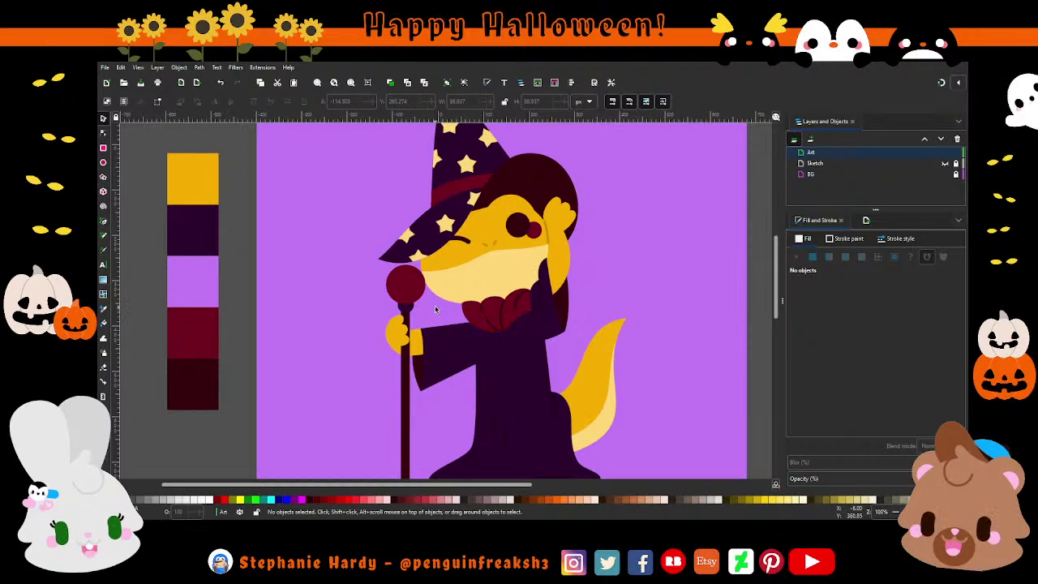
{"action": "scroll", "coordinate": [435, 309], "scroll_direction": "down", "scroll_amount": 1}
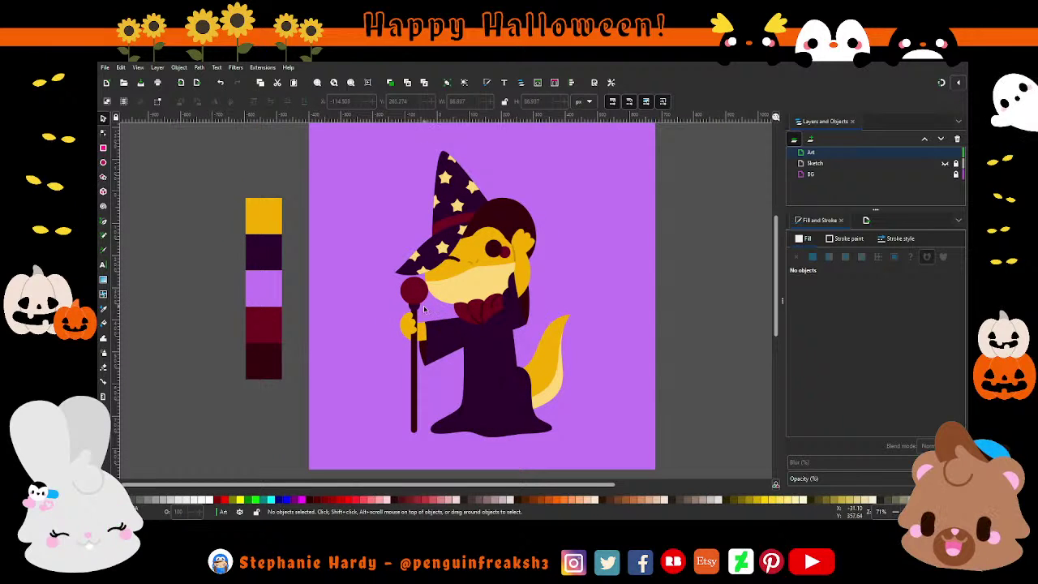
{"action": "left_click", "coordinate": [418, 313]}
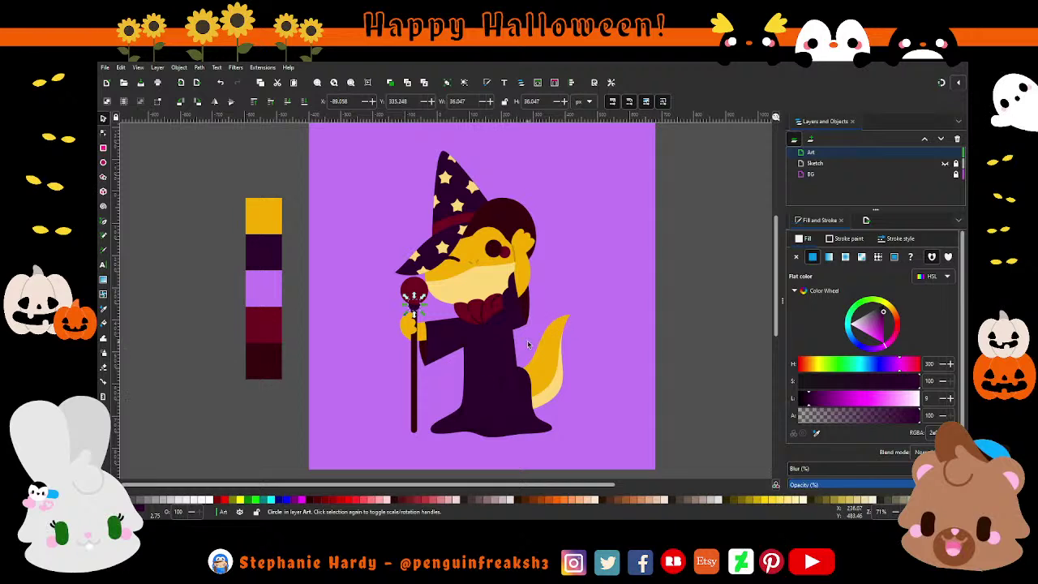
{"action": "left_click_drag", "start_coordinate": [775, 303], "coordinate": [775, 297]}
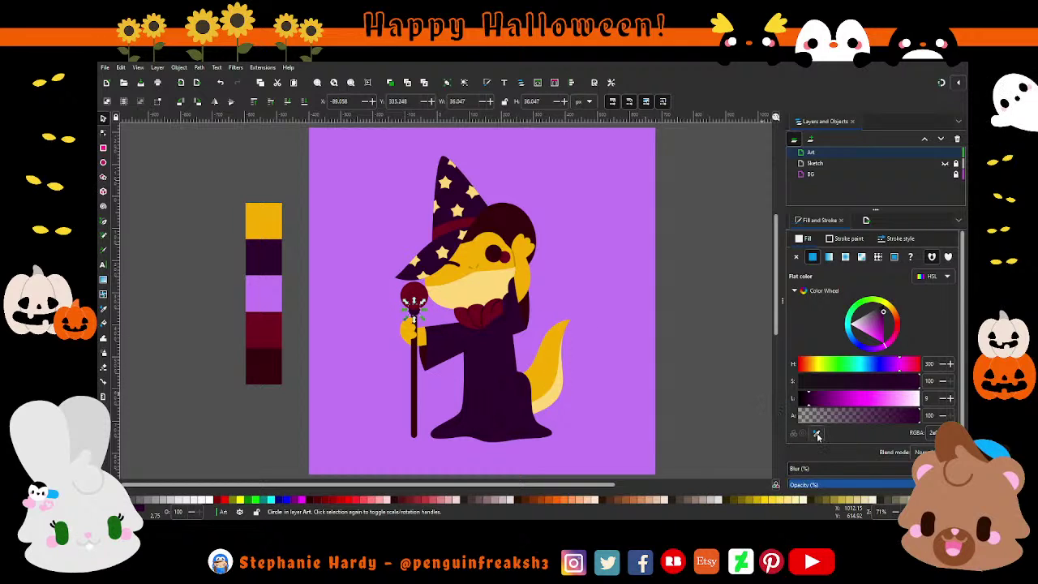
- Select the large maroon ball on the staff top and remove it
{"action": "left_click", "coordinate": [587, 343]}
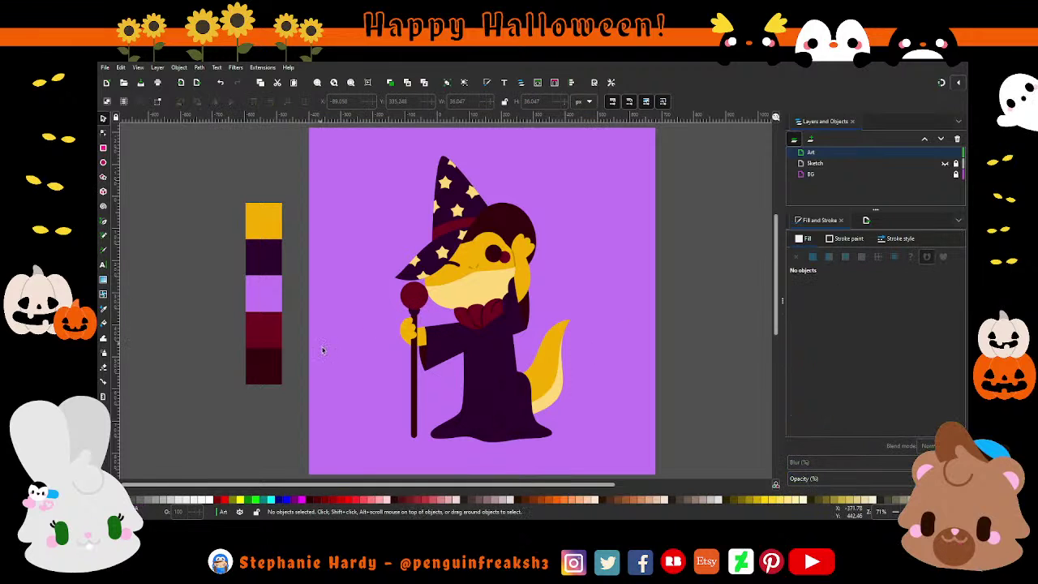
{"action": "scroll", "coordinate": [438, 290], "scroll_direction": "up", "scroll_amount": 2}
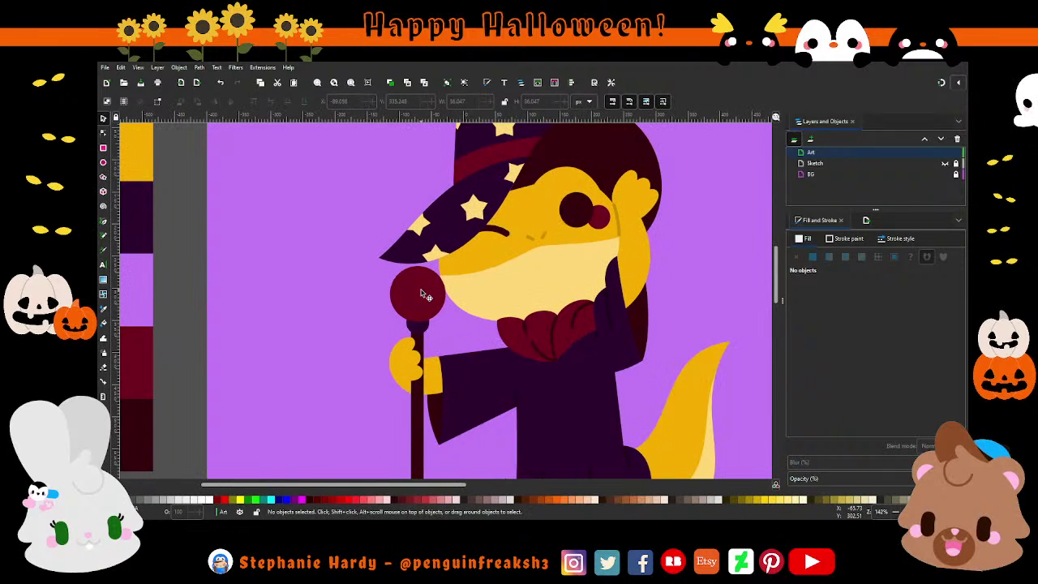
{"action": "left_click", "coordinate": [426, 300]}
{"action": "scroll", "coordinate": [412, 288], "scroll_direction": "down", "scroll_amount": 1}
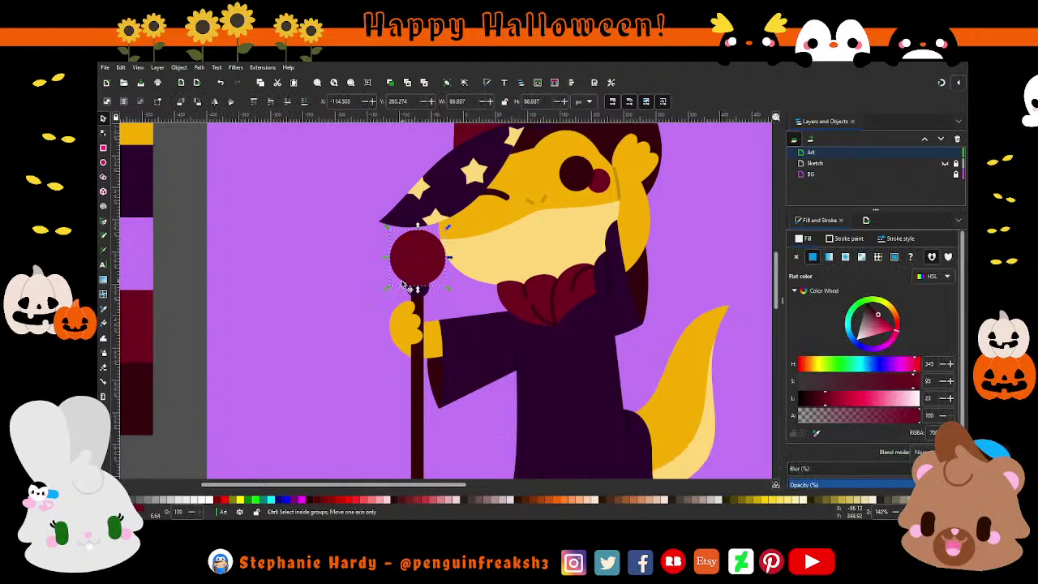
{"action": "scroll", "coordinate": [408, 287], "scroll_direction": "down", "scroll_amount": 1}
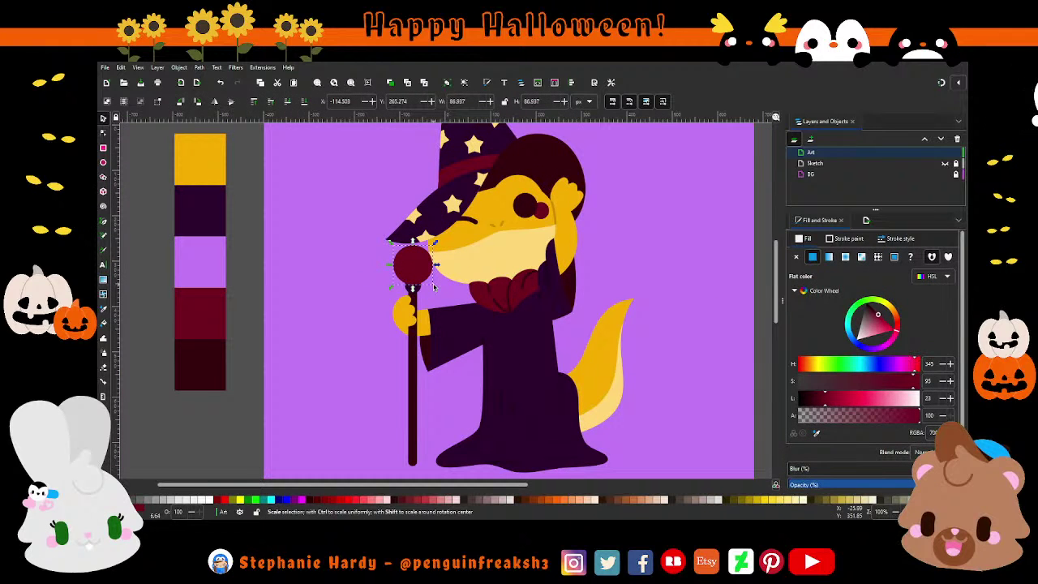
{"action": "scroll", "coordinate": [434, 289], "scroll_direction": "up", "scroll_amount": 1}
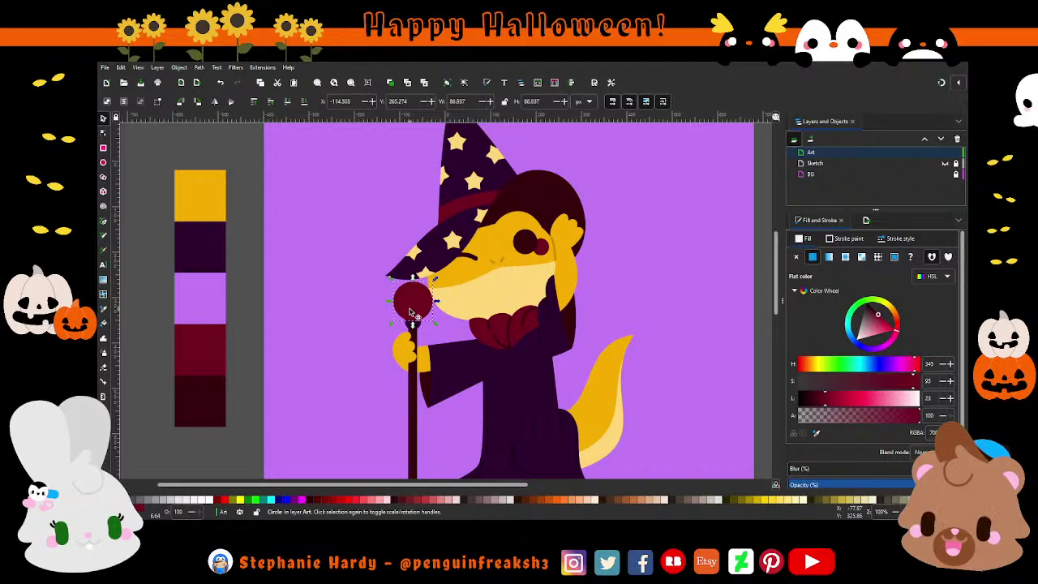
{"action": "key", "text": "Escape"}
- Draw a five-pointed star on the staff tip and fill it with the face's yellow
{"action": "left_click", "coordinate": [103, 191]}
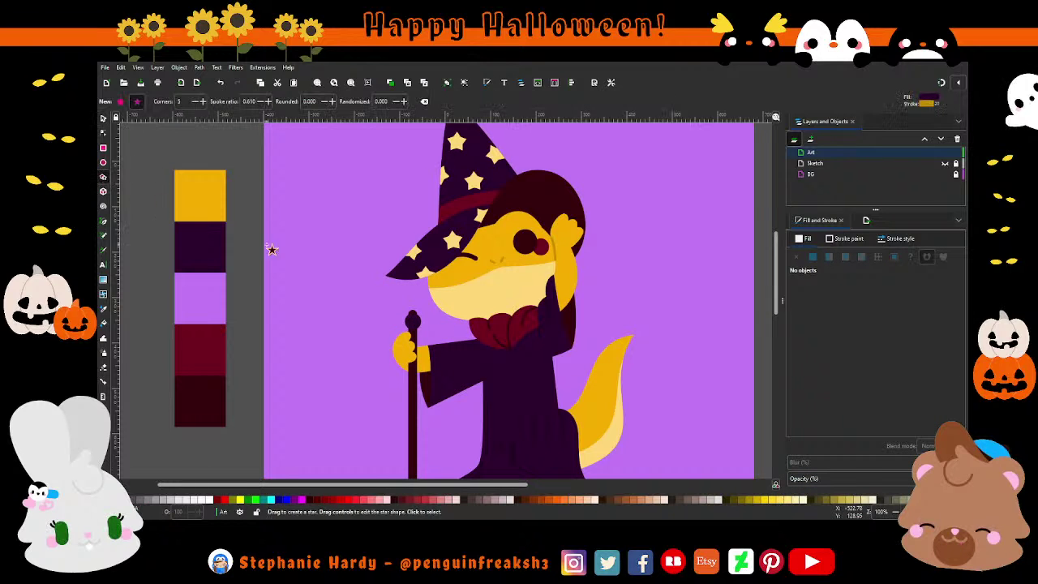
{"action": "left_click_drag", "start_coordinate": [401, 286], "coordinate": [427, 315]}
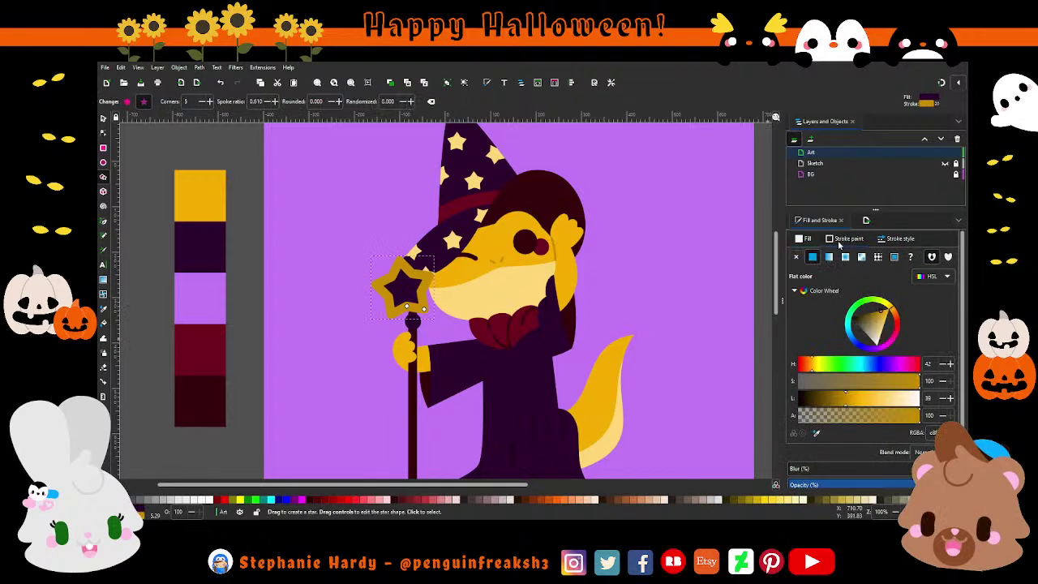
{"action": "key", "text": "d"}
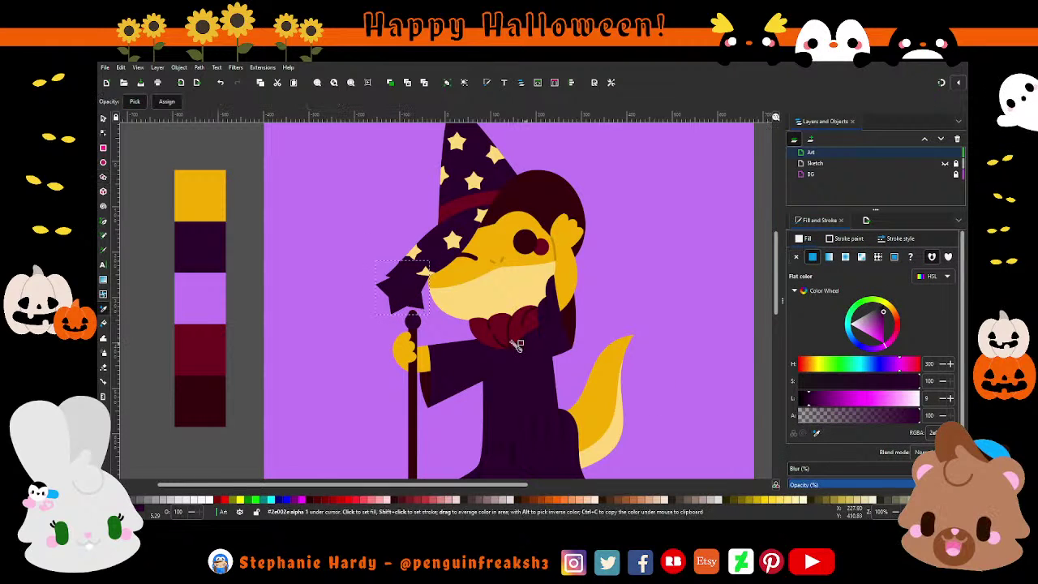
{"action": "left_click", "coordinate": [500, 324]}
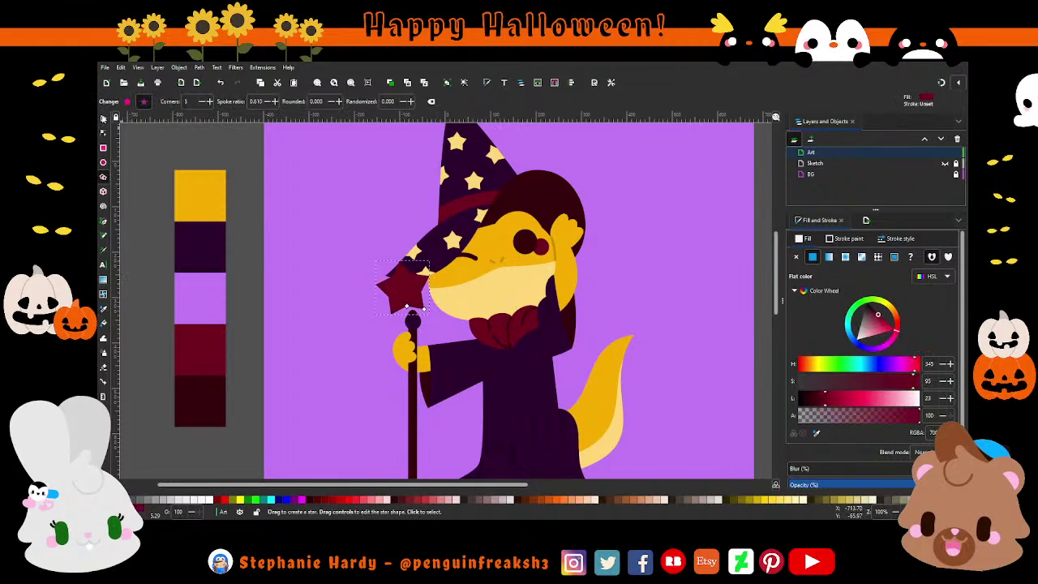
{"action": "key", "text": "s"}
{"action": "left_click_drag", "start_coordinate": [440, 277], "coordinate": [436, 305]}
{"action": "left_click", "coordinate": [815, 433]}
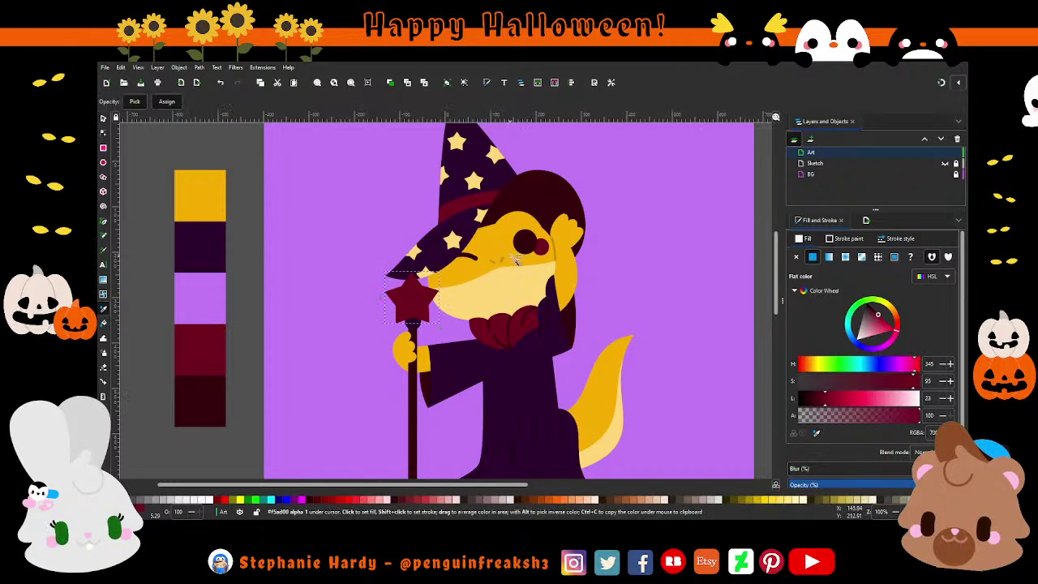
{"action": "left_click", "coordinate": [499, 243]}
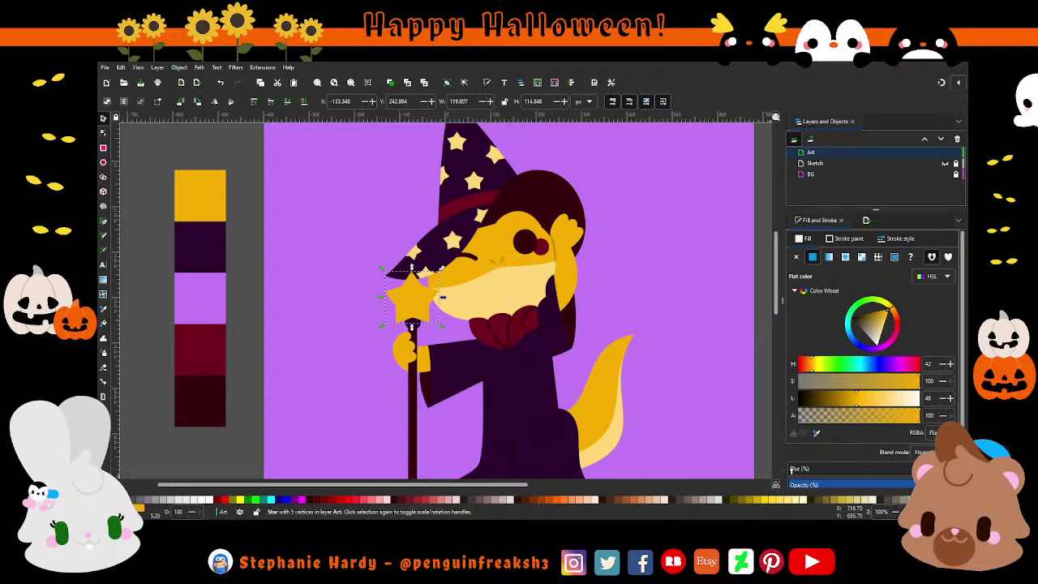
{"action": "scroll", "coordinate": [423, 305], "scroll_direction": "down", "scroll_amount": 1}
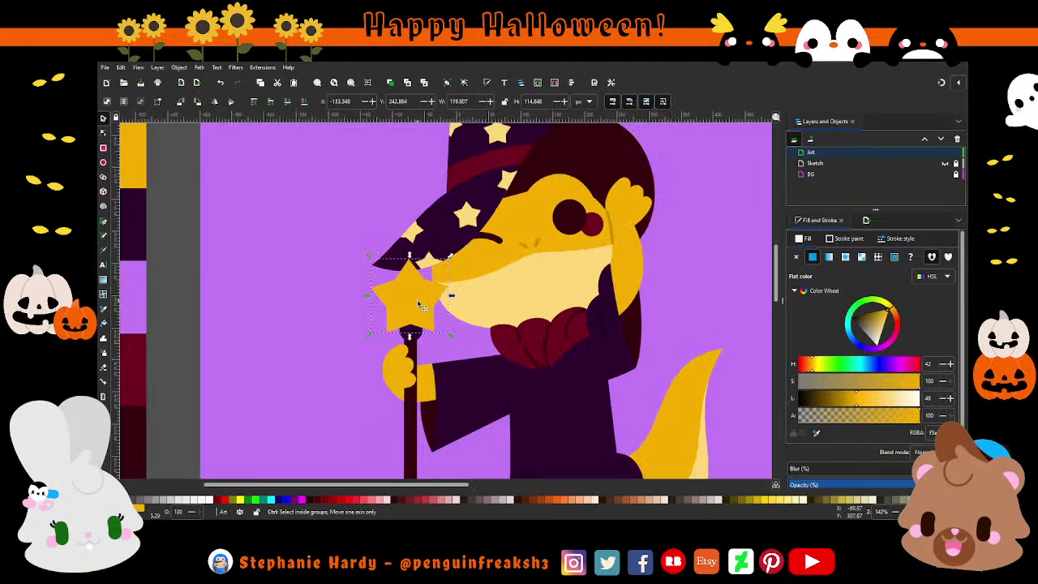
{"action": "scroll", "coordinate": [421, 305], "scroll_direction": "down", "scroll_amount": 1}
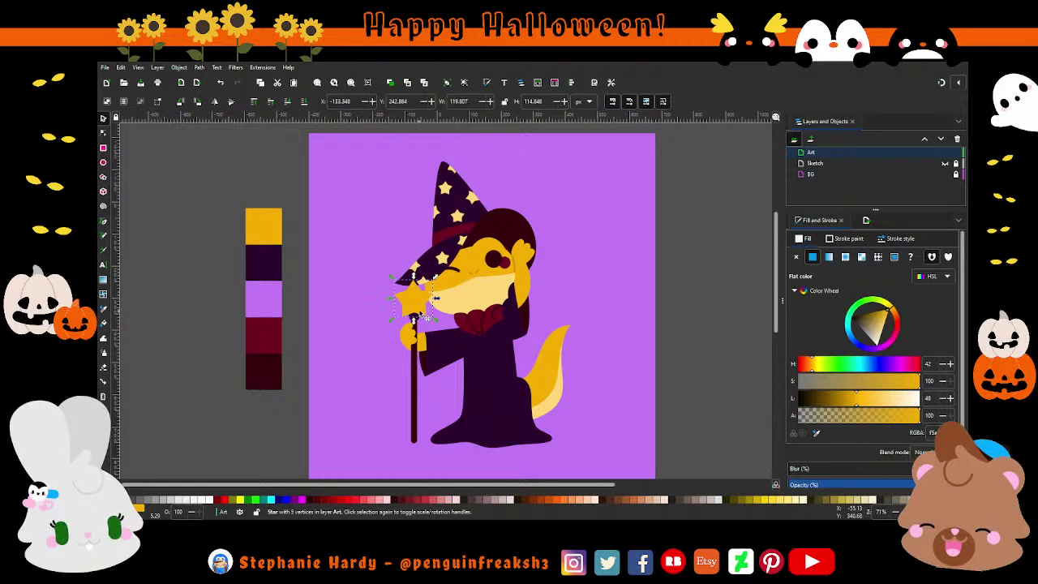
{"action": "scroll", "coordinate": [420, 308], "scroll_direction": "up", "scroll_amount": 4}
- Shift the star, staff pieces and hand together slightly to the left
{"action": "left_click", "coordinate": [417, 332], "text": "shift"}
{"action": "left_click", "coordinate": [410, 382], "text": "shift"}
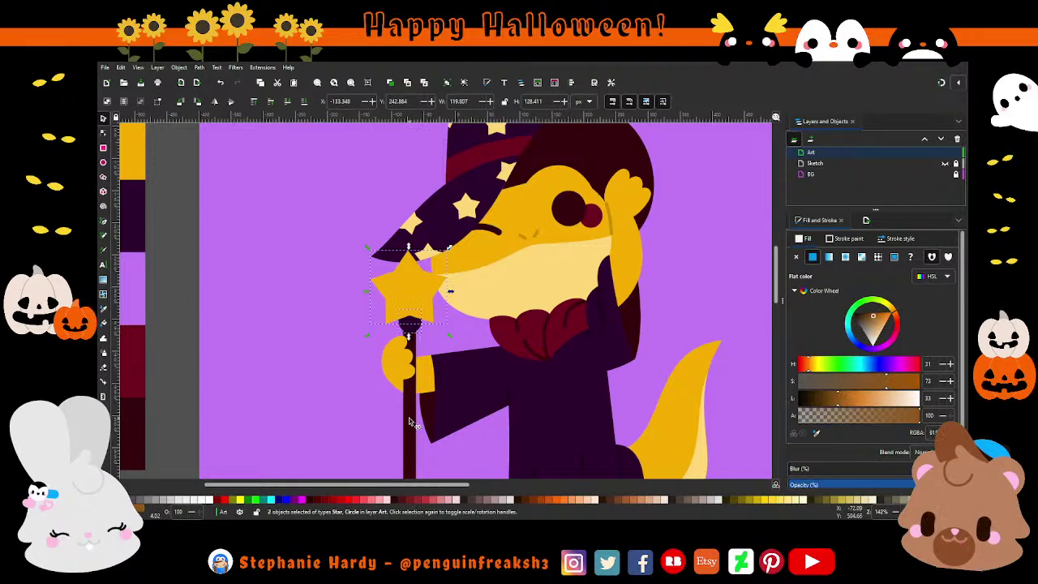
{"action": "left_click", "coordinate": [427, 359], "text": "shift"}
{"action": "scroll", "coordinate": [422, 340], "scroll_direction": "down", "scroll_amount": 1}
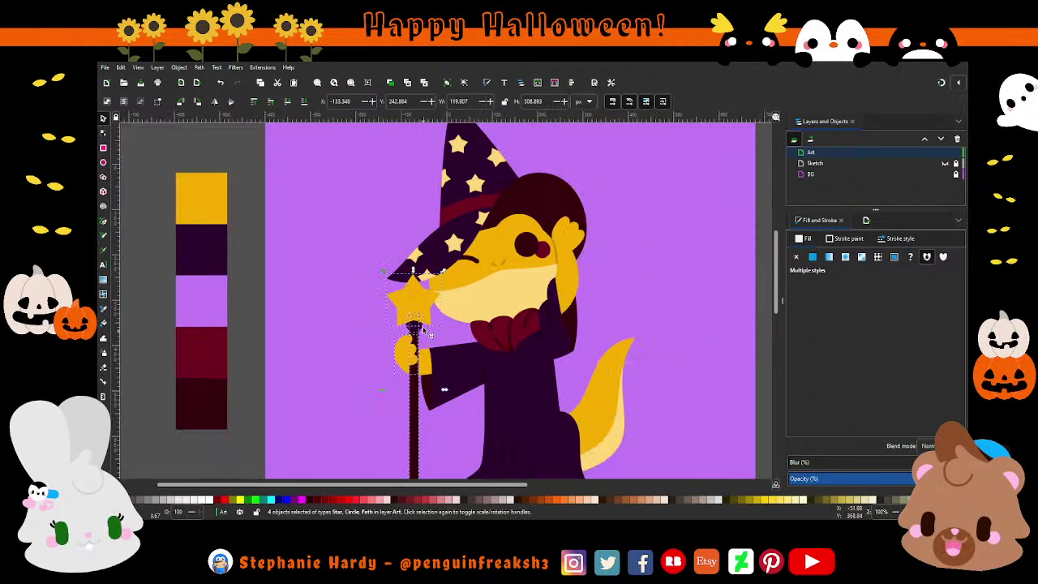
{"action": "left_click_drag", "start_coordinate": [430, 306], "coordinate": [409, 302]}
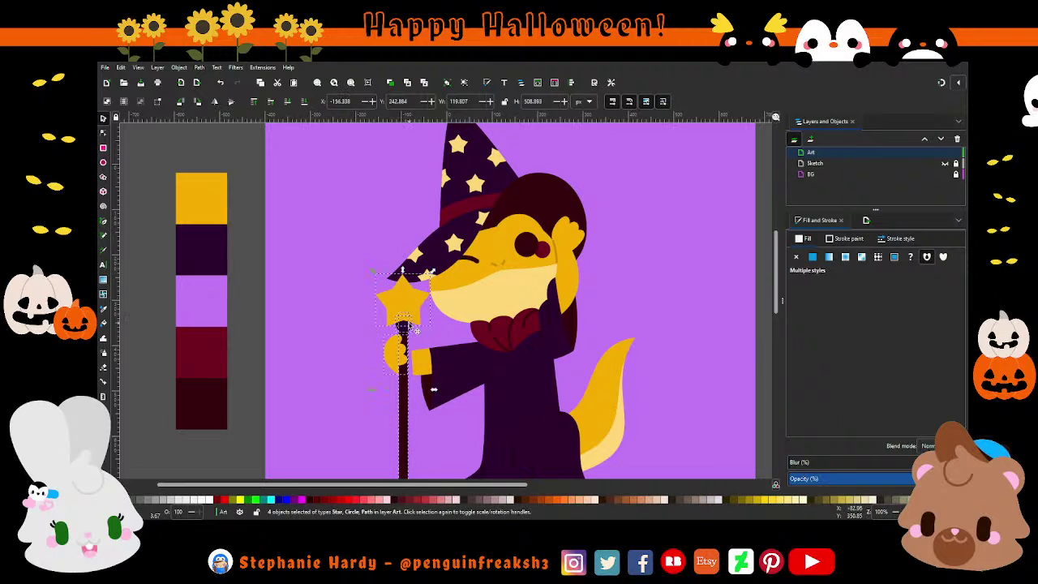
{"action": "key", "text": "Escape"}
{"action": "scroll", "coordinate": [465, 385], "scroll_direction": "up", "scroll_amount": 1}
- Widen the yellow cuff by dragging its left nodes toward the staff
{"action": "scroll", "coordinate": [446, 375], "scroll_direction": "up", "scroll_amount": 1}
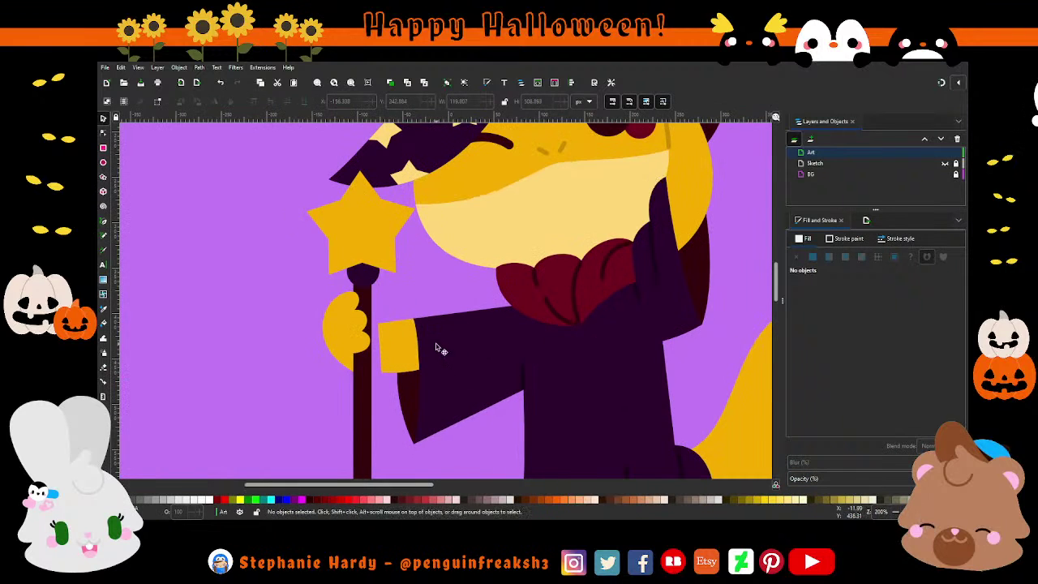
{"action": "scroll", "coordinate": [438, 348], "scroll_direction": "down", "scroll_amount": 2}
{"action": "scroll", "coordinate": [399, 333], "scroll_direction": "down", "scroll_amount": 1}
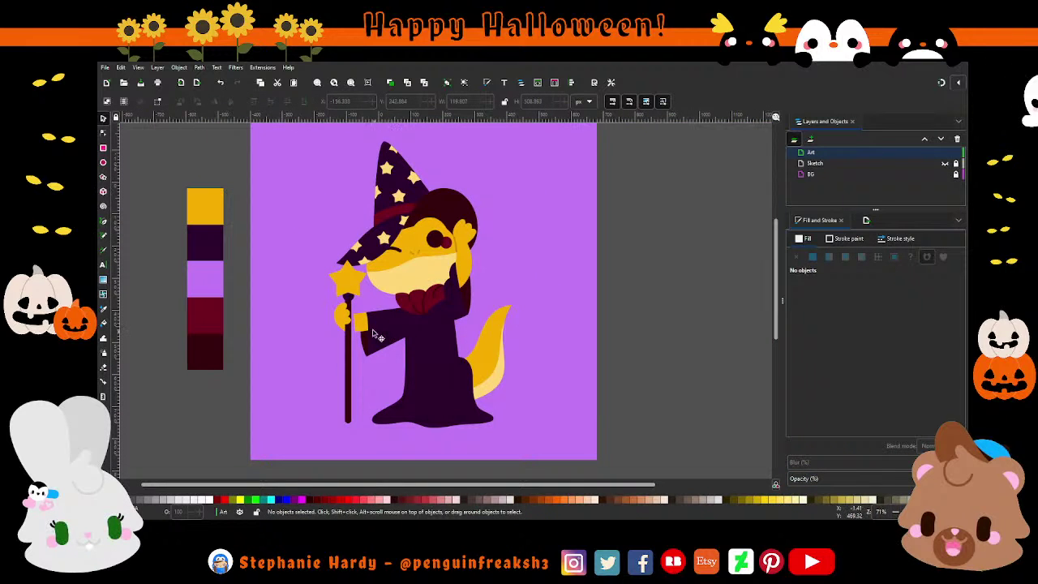
{"action": "scroll", "coordinate": [360, 324], "scroll_direction": "up", "scroll_amount": 1}
{"action": "scroll", "coordinate": [357, 322], "scroll_direction": "up", "scroll_amount": 1}
{"action": "scroll", "coordinate": [357, 323], "scroll_direction": "up", "scroll_amount": 1}
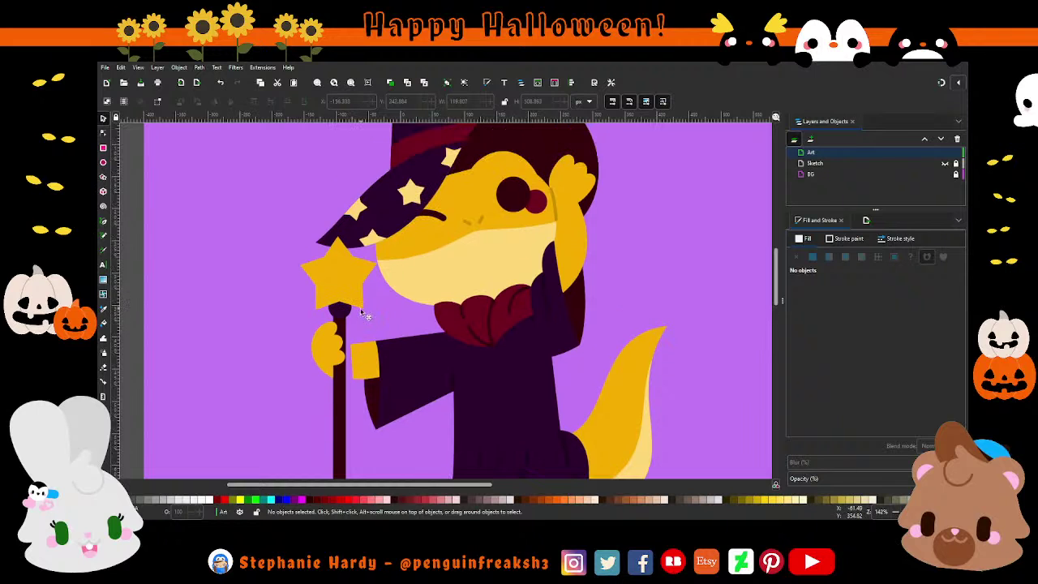
{"action": "left_click", "coordinate": [362, 369]}
{"action": "key", "text": "n"}
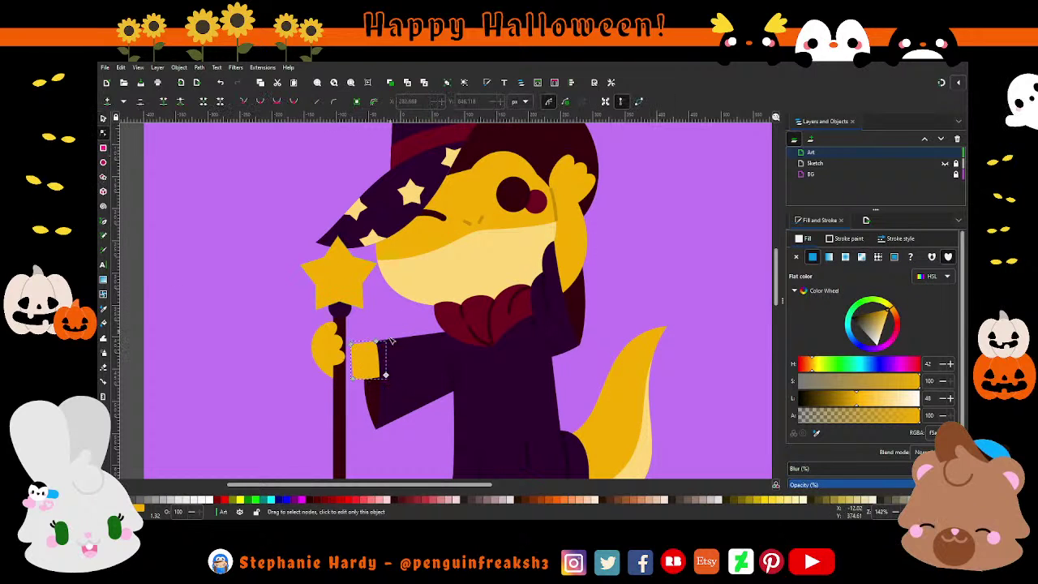
{"action": "left_click_drag", "start_coordinate": [354, 346], "coordinate": [342, 347]}
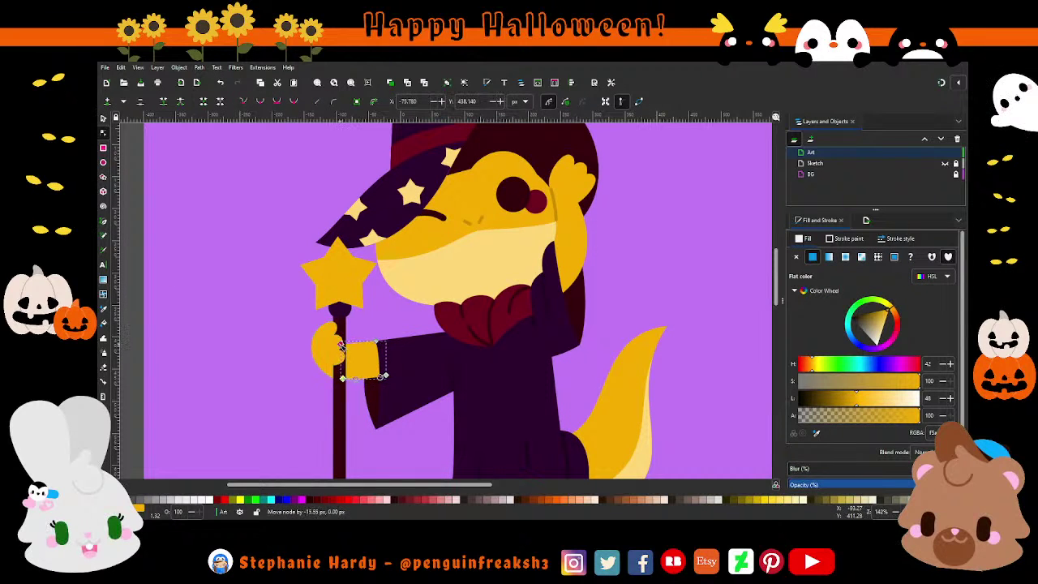
{"action": "key", "text": "s"}
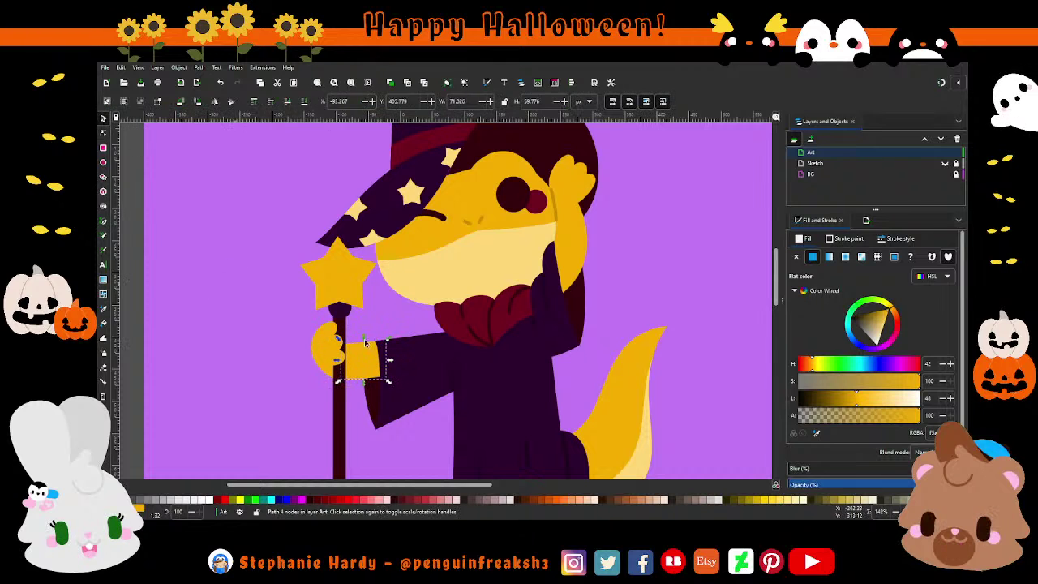
{"action": "key", "text": "Escape"}
{"action": "key", "text": "1"}
- Move the dark robe sleeve's end nodes left so the opening meets the cuff
{"action": "scroll", "coordinate": [395, 401], "scroll_direction": "up", "scroll_amount": 1}
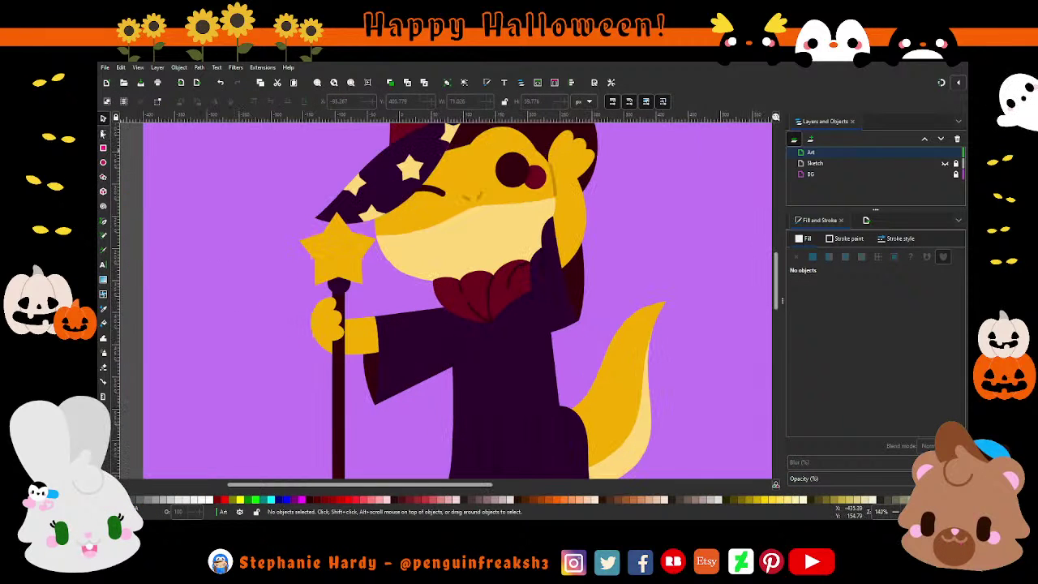
{"action": "key", "text": "n"}
{"action": "left_click", "coordinate": [399, 348]}
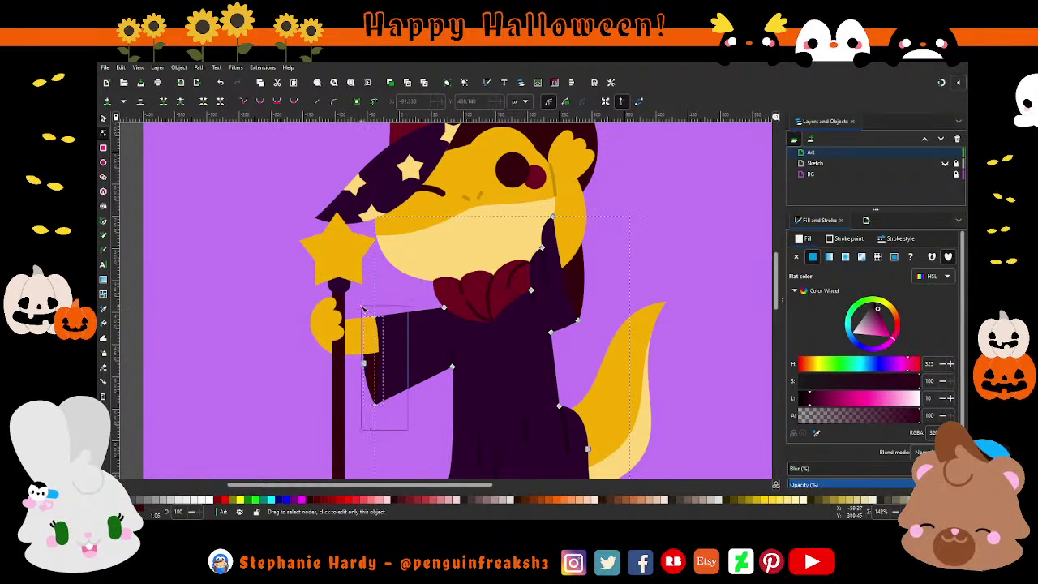
{"action": "left_click_drag", "start_coordinate": [363, 309], "coordinate": [362, 308]}
{"action": "left_click_drag", "start_coordinate": [367, 366], "coordinate": [354, 366]}
{"action": "scroll", "coordinate": [362, 326], "scroll_direction": "up", "scroll_amount": 2, "text": "ctrl"}
{"action": "scroll", "coordinate": [362, 326], "scroll_direction": "up", "scroll_amount": 2}
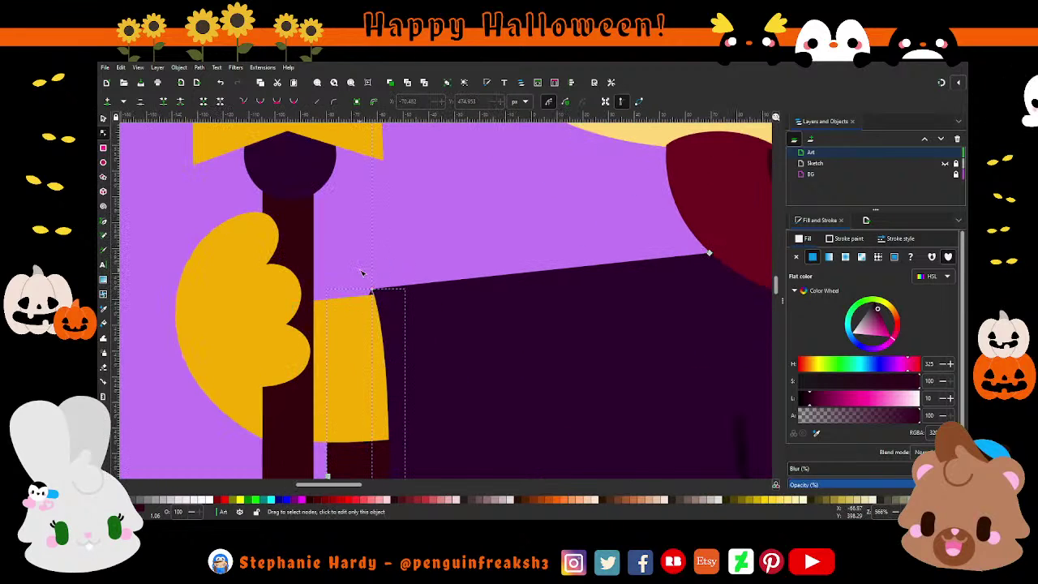
{"action": "left_click", "coordinate": [372, 291]}
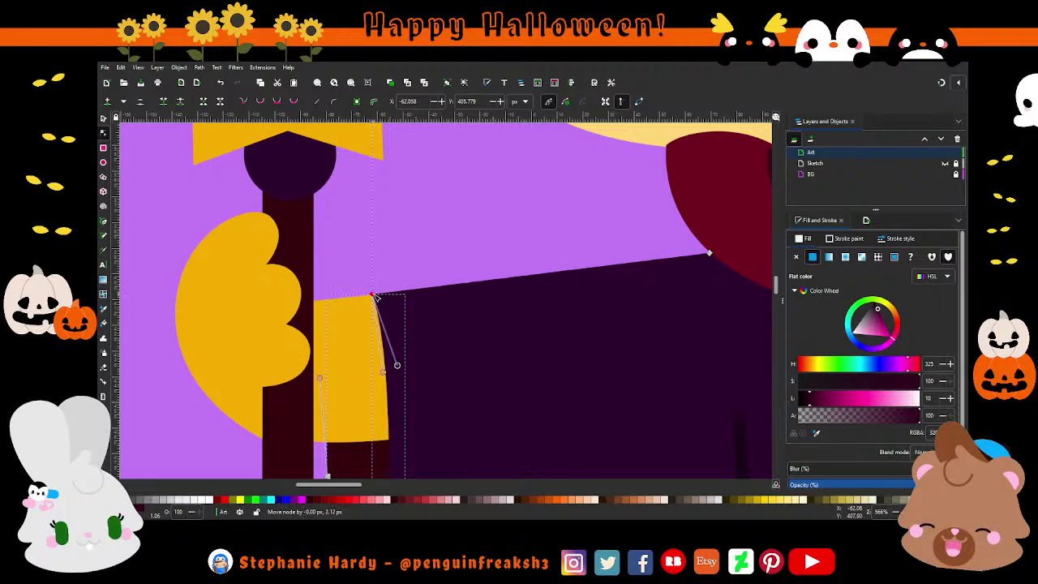
{"action": "key", "text": "s"}
{"action": "key", "text": "Escape"}
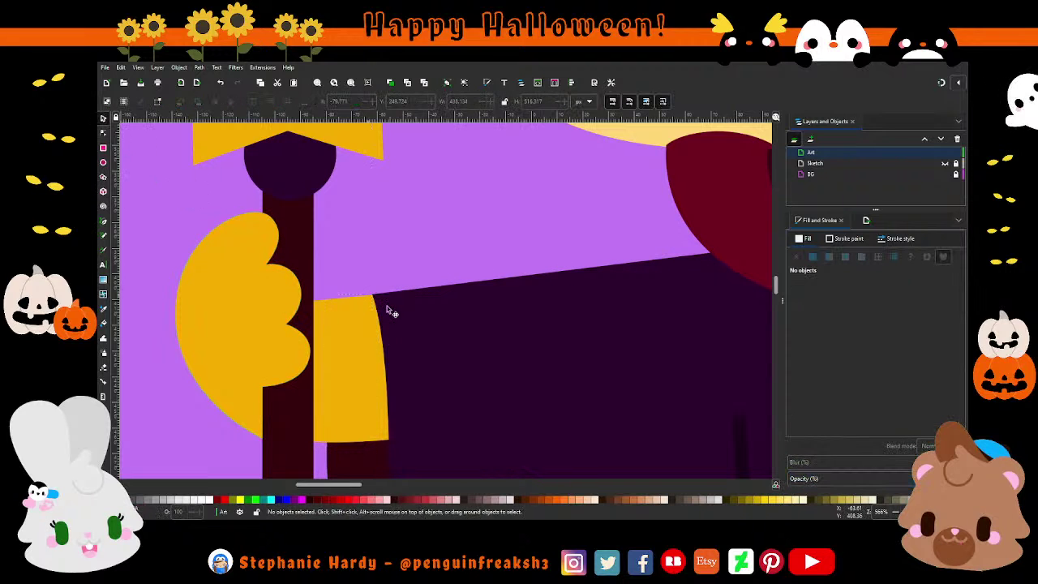
{"action": "scroll", "coordinate": [389, 312], "scroll_direction": "down", "scroll_amount": 3, "text": "ctrl"}
{"action": "scroll", "coordinate": [389, 312], "scroll_direction": "down", "scroll_amount": 2, "text": "ctrl"}
{"action": "scroll", "coordinate": [384, 308], "scroll_direction": "up", "scroll_amount": 5, "text": "ctrl"}
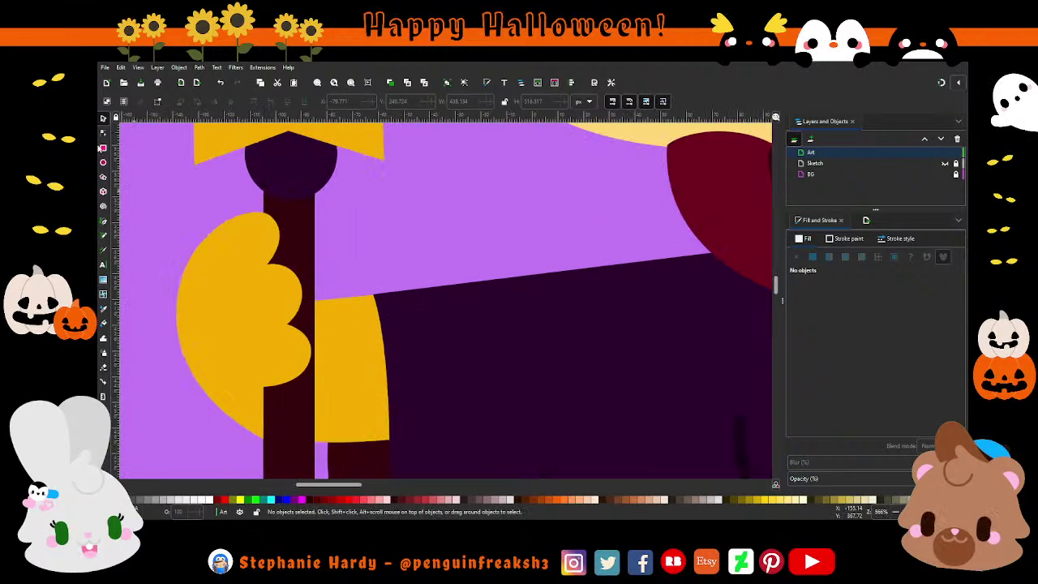
- Align the cuff's top corner node with the sleeve edge
{"action": "left_click", "coordinate": [104, 134]}
{"action": "left_click", "coordinate": [436, 292]}
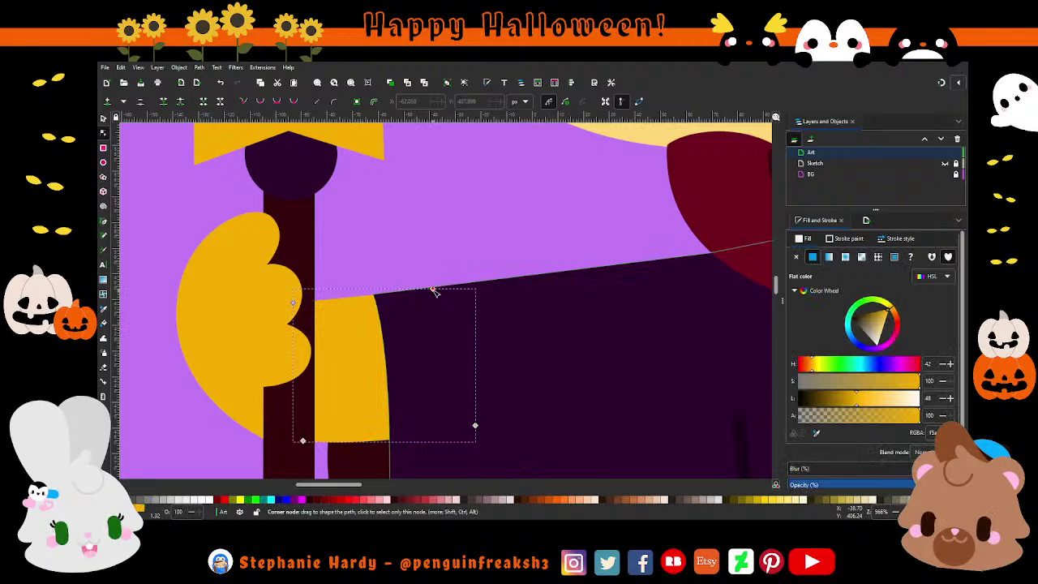
{"action": "left_click_drag", "start_coordinate": [436, 292], "coordinate": [429, 290]}
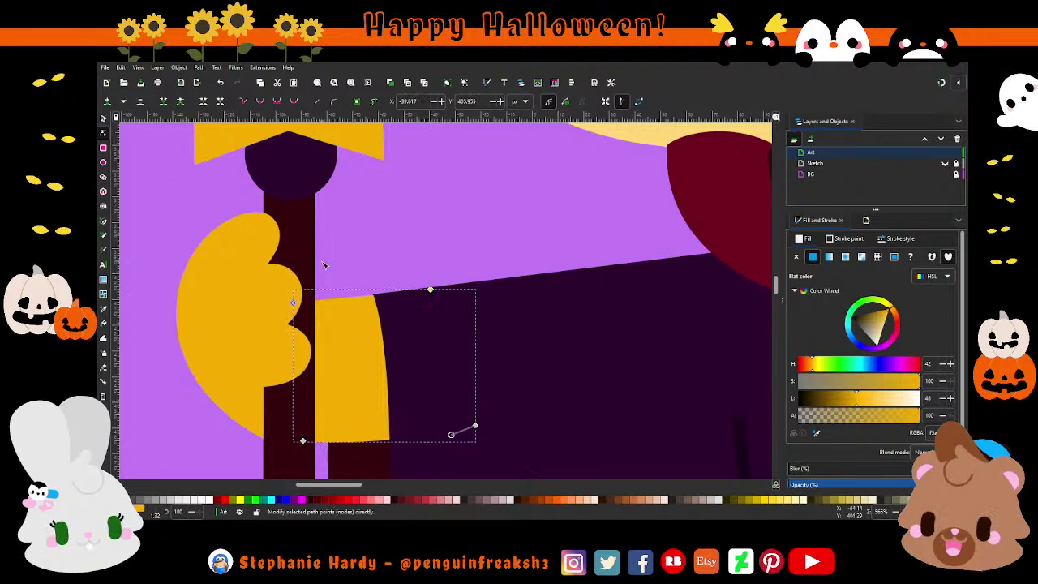
{"action": "left_click", "coordinate": [103, 119]}
{"action": "key", "text": "Escape"}
{"action": "scroll", "coordinate": [339, 327], "scroll_direction": "down", "scroll_amount": 3, "text": "ctrl"}
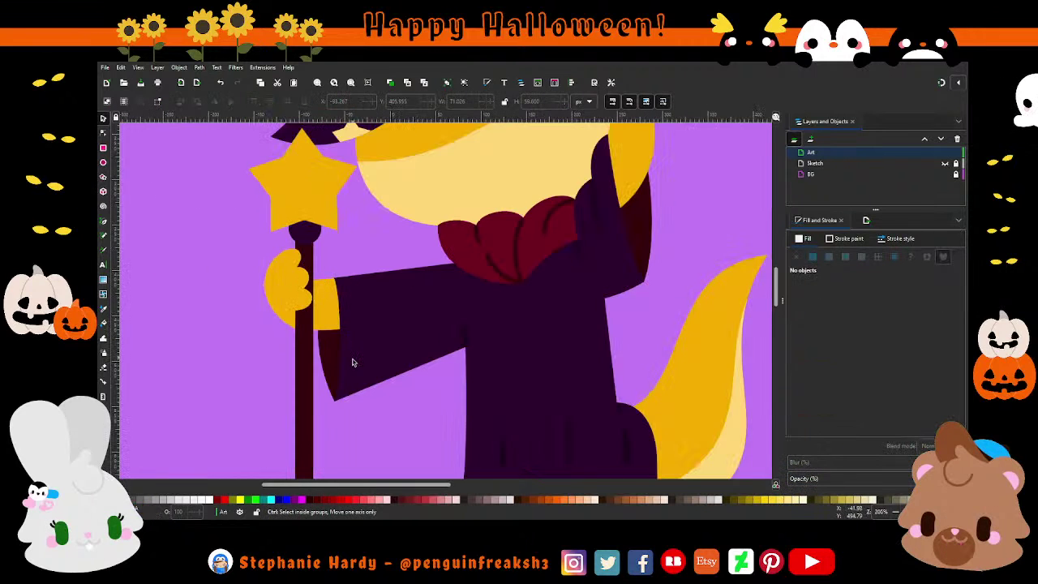
{"action": "key", "text": "1"}
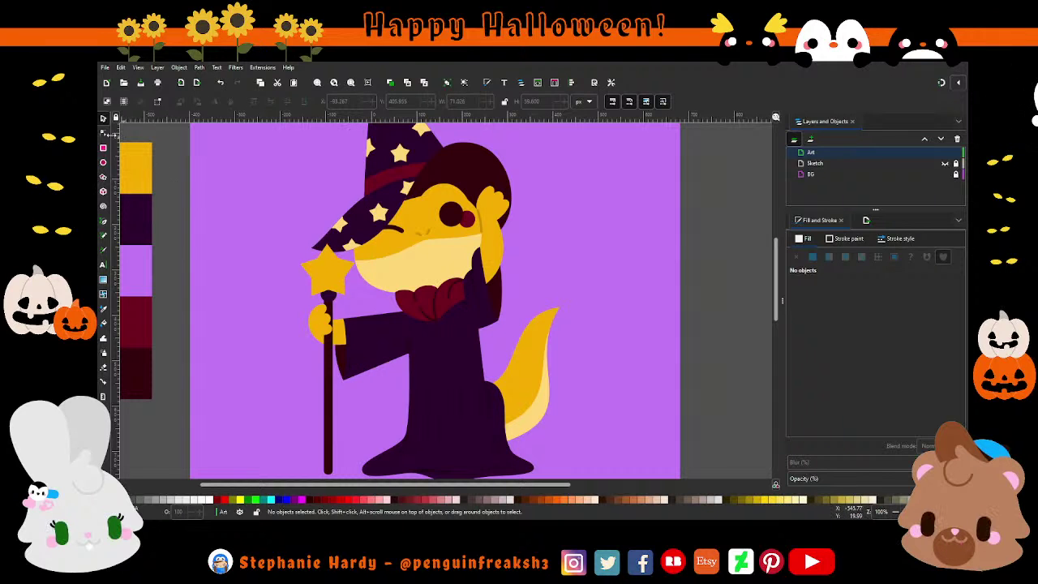
- Drag one node of the small dark sleeve-fold path up and to the right
{"action": "key", "text": "n"}
{"action": "left_click", "coordinate": [344, 366]}
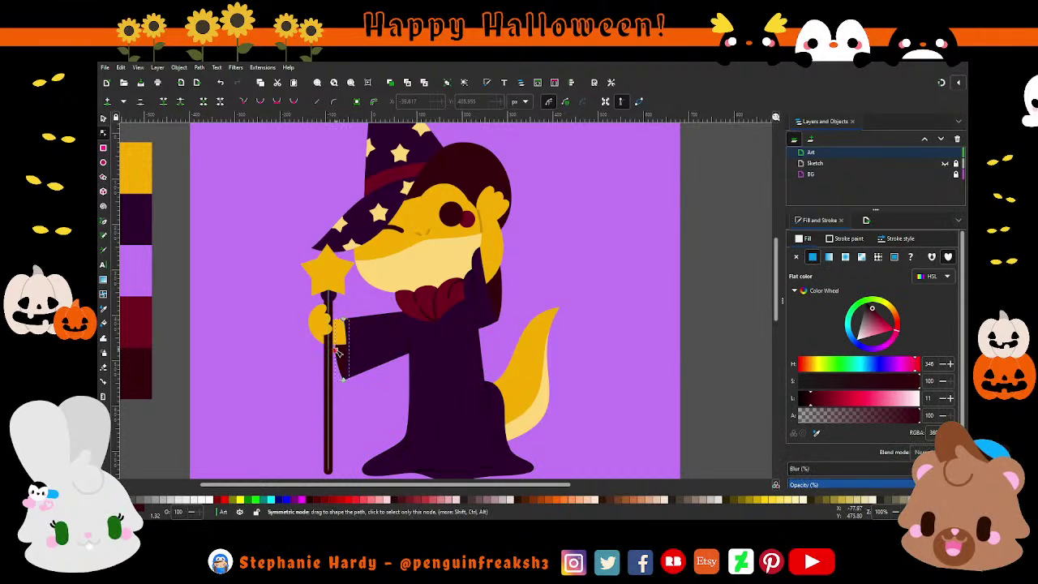
{"action": "left_click_drag", "start_coordinate": [350, 366], "coordinate": [355, 361]}
{"action": "key", "text": "s"}
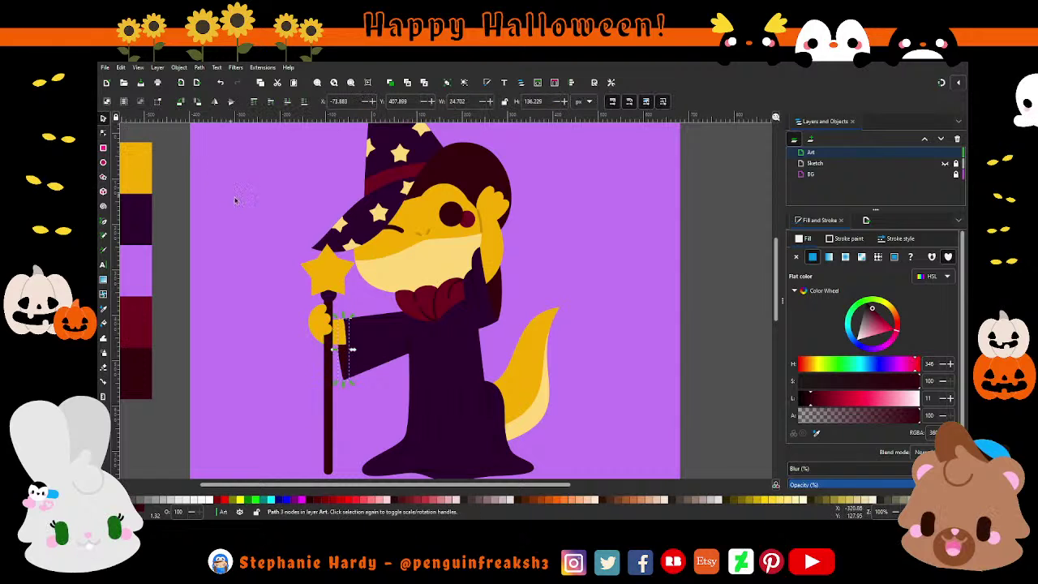
{"action": "left_click", "coordinate": [235, 203]}
{"action": "scroll", "coordinate": [362, 328], "scroll_direction": "down", "scroll_amount": 1, "text": "ctrl"}
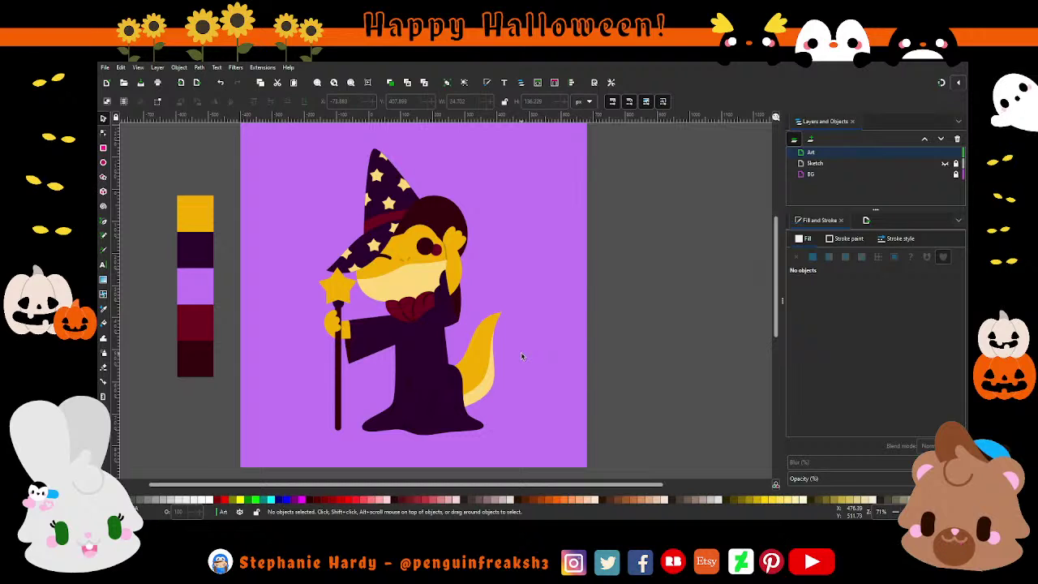
{"action": "scroll", "coordinate": [356, 288], "scroll_direction": "up", "scroll_amount": 1, "text": "ctrl"}
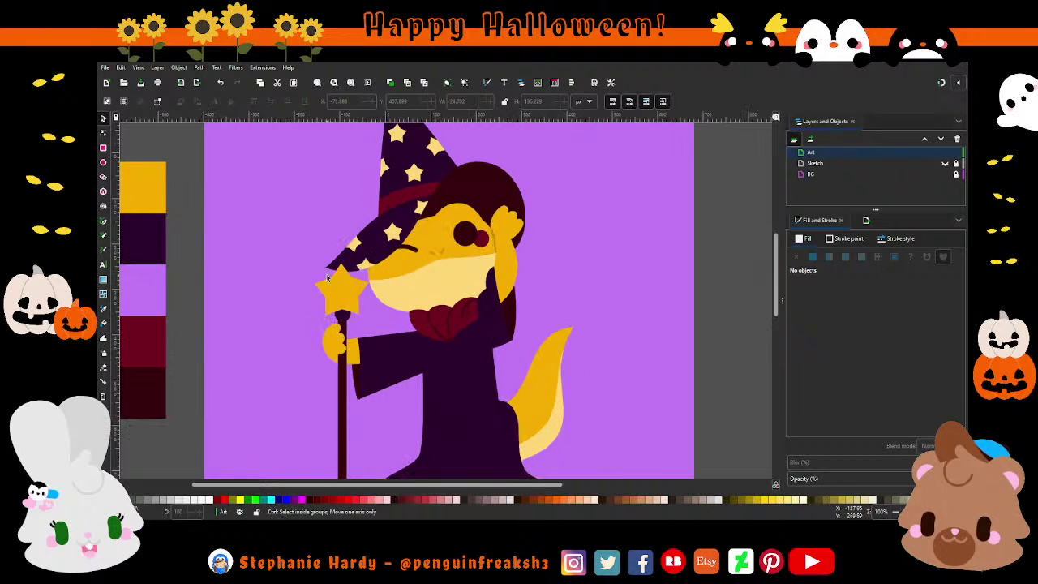
{"action": "scroll", "coordinate": [357, 288], "scroll_direction": "up", "scroll_amount": 1, "text": "ctrl"}
{"action": "scroll", "coordinate": [356, 288], "scroll_direction": "up", "scroll_amount": 1, "text": "ctrl"}
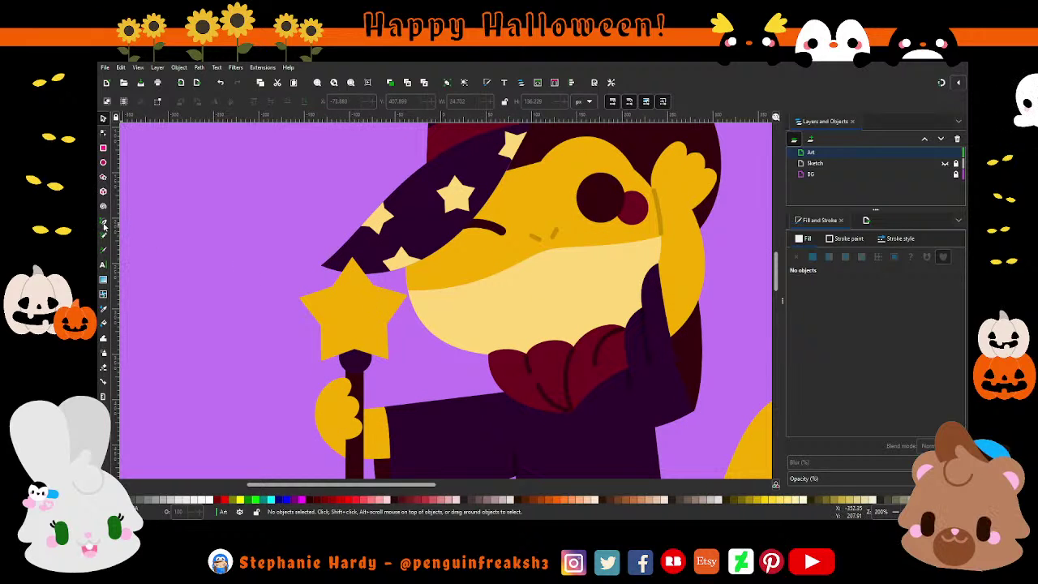
- Draw a bent highlight line on the wand star, coloured pale yellow sampled from the fox's face
{"action": "key", "text": "b"}
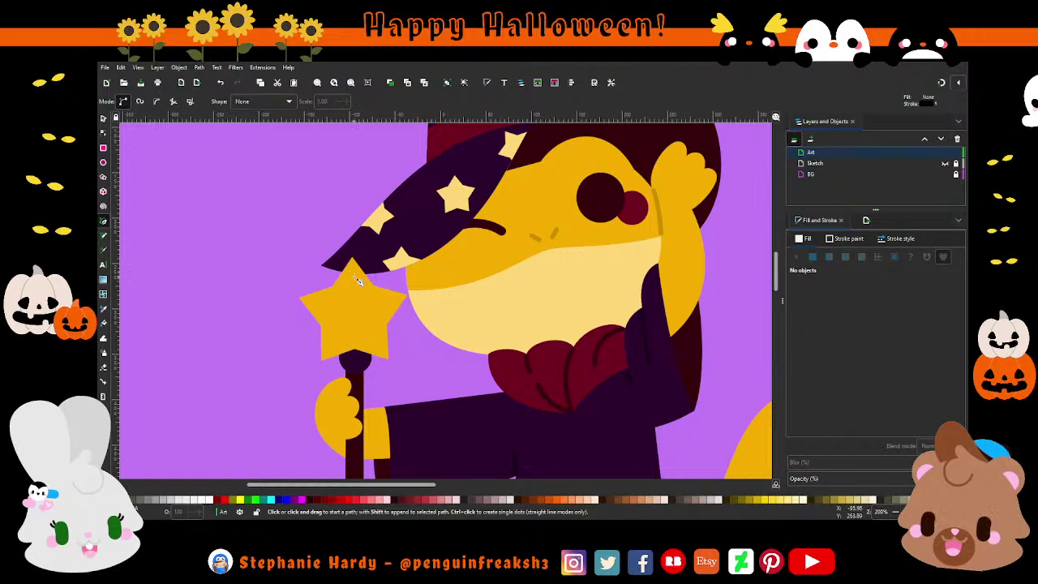
{"action": "left_click", "coordinate": [354, 277]}
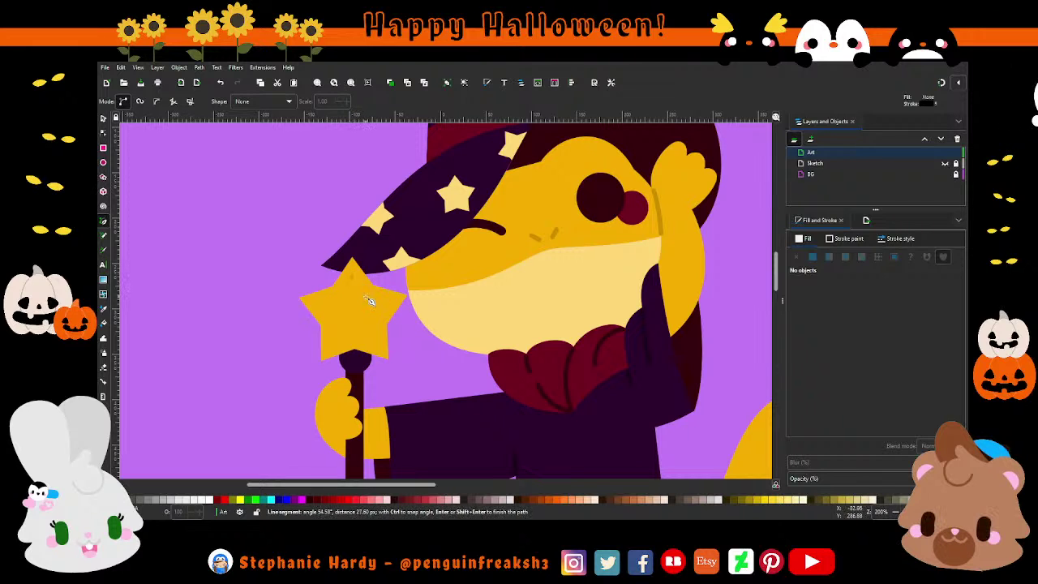
{"action": "left_click", "coordinate": [367, 295]}
{"action": "double_click", "coordinate": [382, 297]}
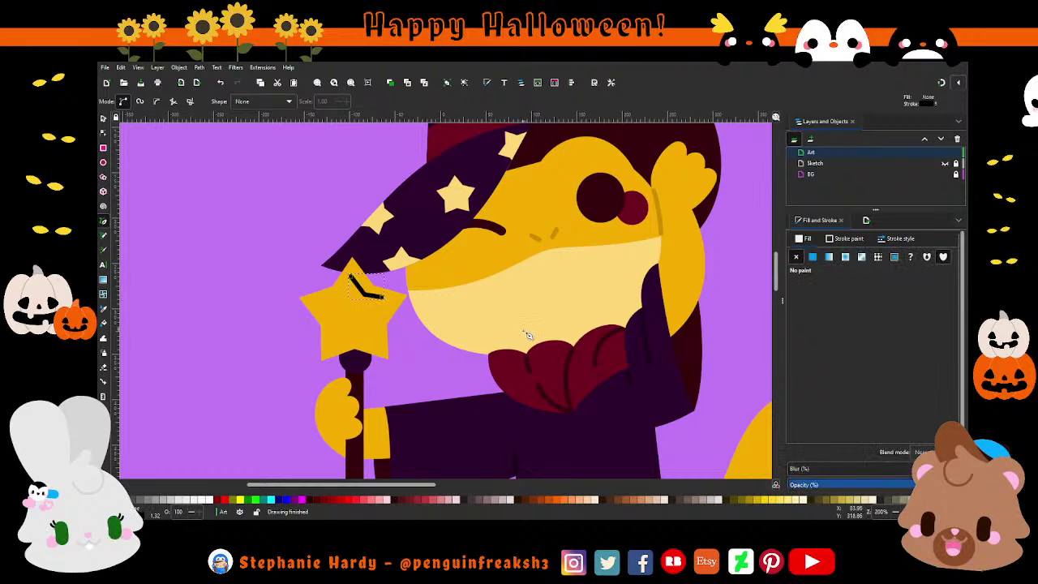
{"action": "left_click", "coordinate": [812, 256]}
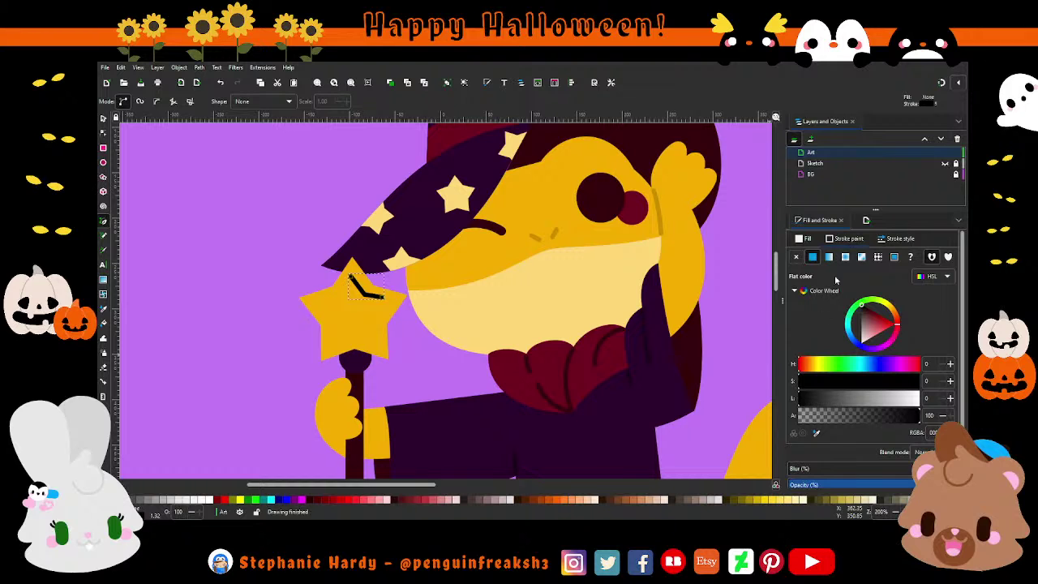
{"action": "left_click", "coordinate": [816, 433]}
{"action": "left_click", "coordinate": [557, 300]}
{"action": "scroll", "coordinate": [355, 287], "scroll_direction": "up", "scroll_amount": 2}
{"action": "scroll", "coordinate": [354, 287], "scroll_direction": "up", "scroll_amount": 3}
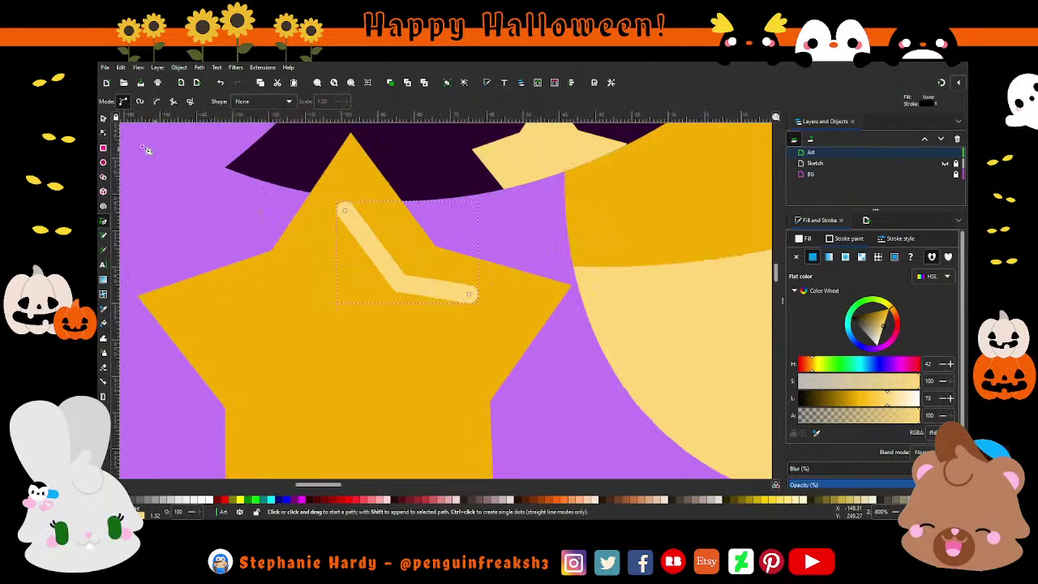
- Shift the highlight line up and right on the star and pull its end lower
{"action": "left_click", "coordinate": [103, 132]}
{"action": "left_click_drag", "start_coordinate": [345, 211], "coordinate": [353, 211]}
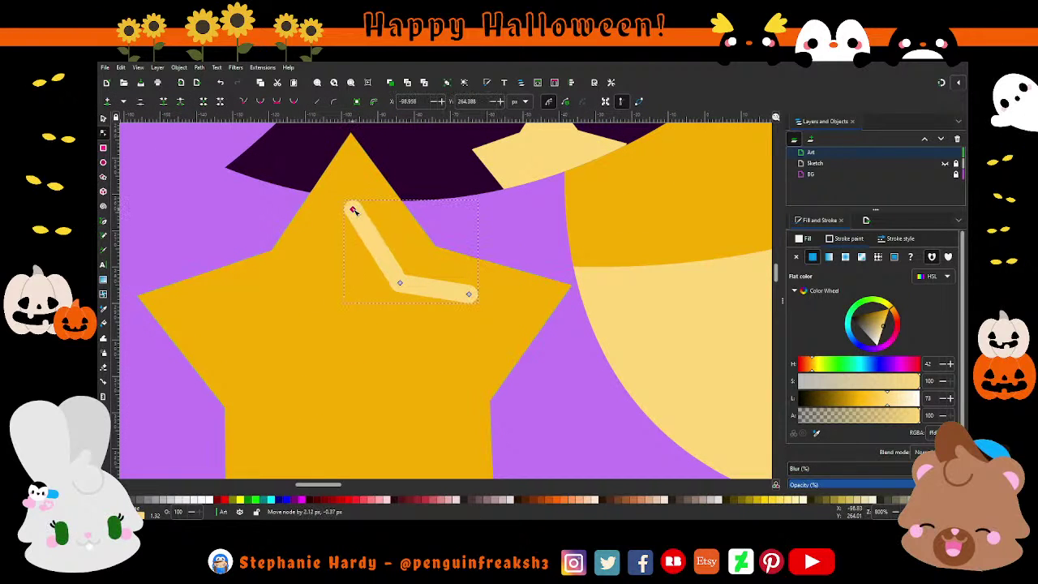
{"action": "left_click_drag", "start_coordinate": [330, 190], "coordinate": [506, 347]}
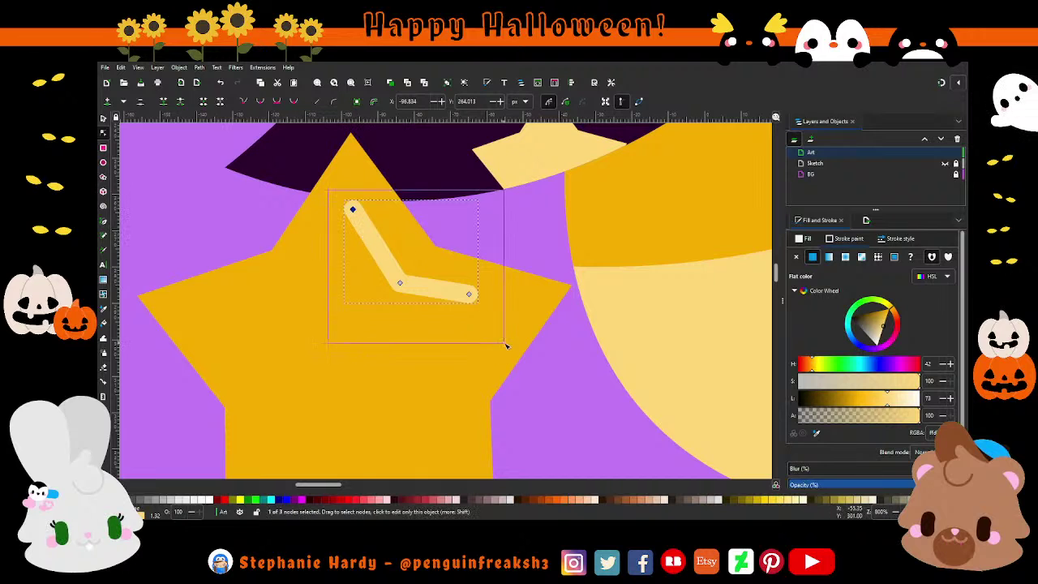
{"action": "left_click_drag", "start_coordinate": [400, 282], "coordinate": [415, 267]}
{"action": "left_click", "coordinate": [482, 276]}
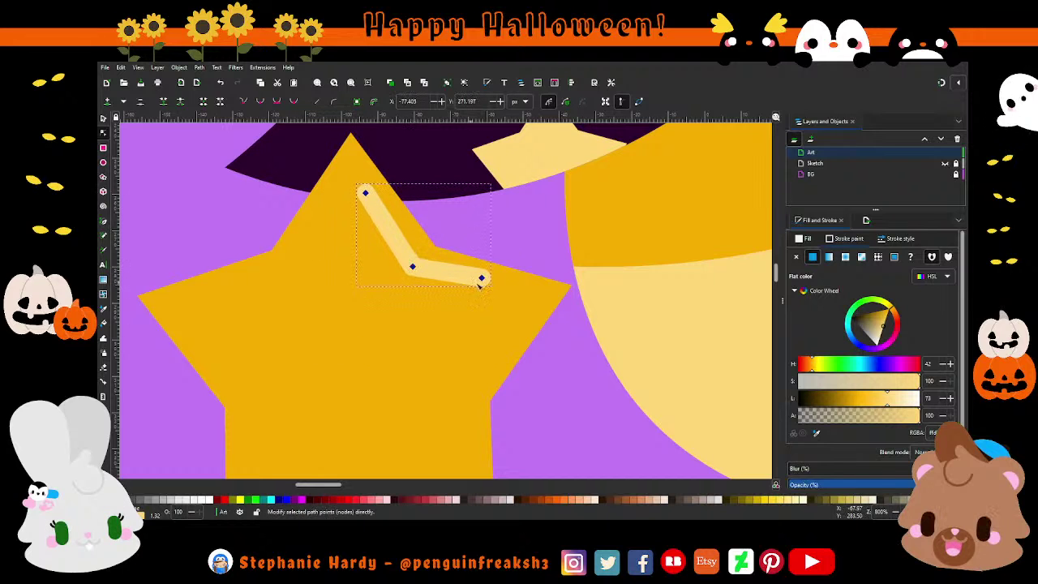
{"action": "left_click_drag", "start_coordinate": [482, 277], "coordinate": [470, 282]}
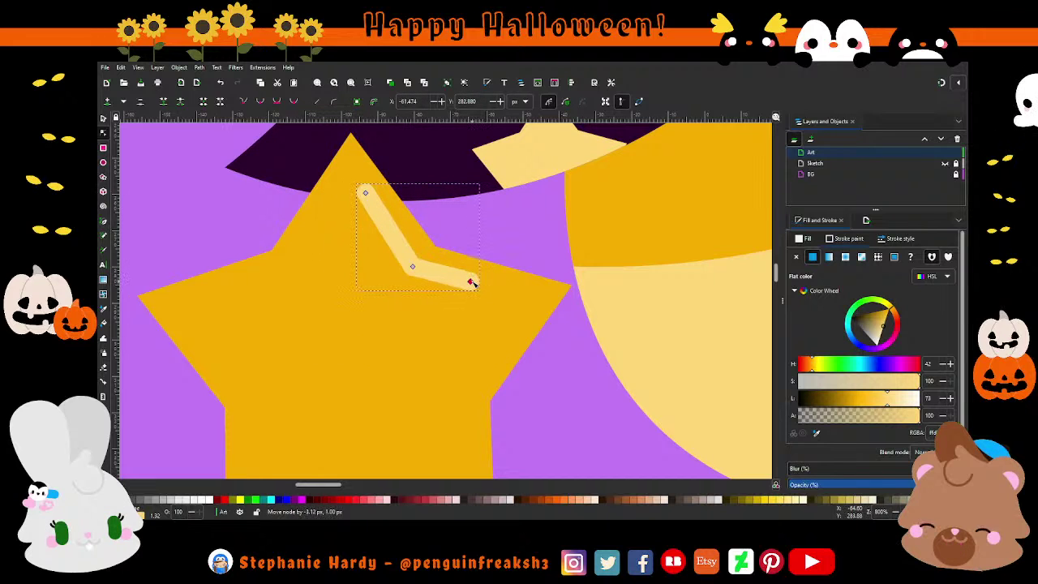
- Add a short light-yellow dash just past the highlight's end and shorten its left end
{"action": "key", "text": "b"}
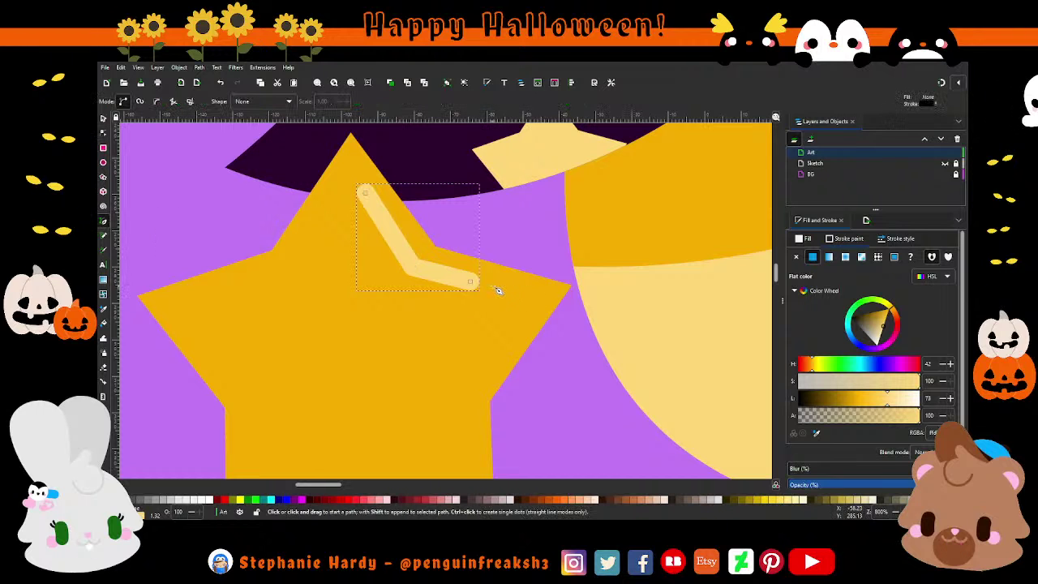
{"action": "left_click", "coordinate": [493, 285]}
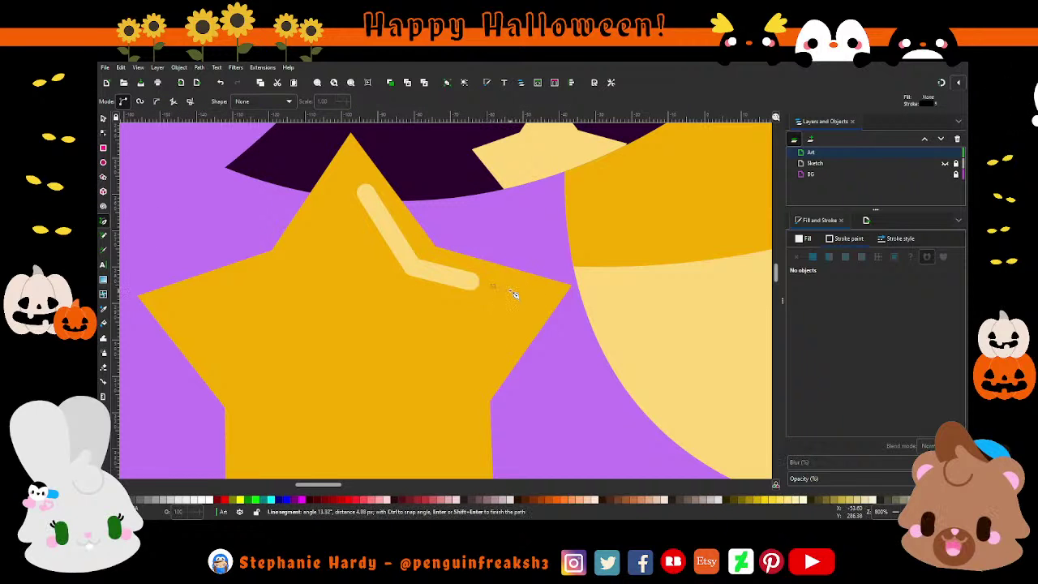
{"action": "double_click", "coordinate": [511, 293]}
{"action": "key", "text": "d"}
{"action": "left_click", "coordinate": [444, 279]}
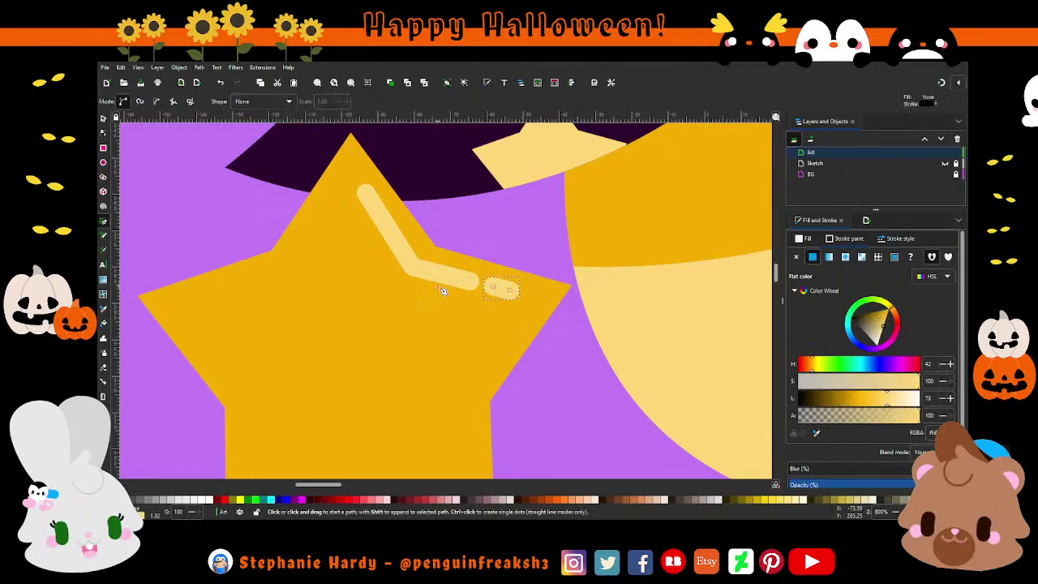
{"action": "key", "text": "n"}
{"action": "scroll", "coordinate": [533, 287], "scroll_direction": "up", "scroll_amount": 2}
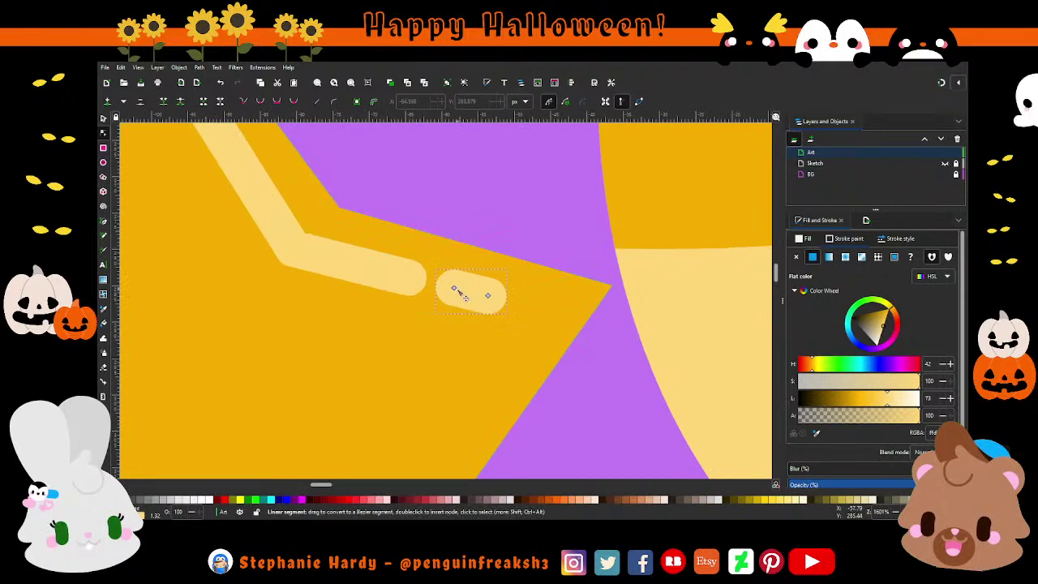
{"action": "left_click_drag", "start_coordinate": [453, 287], "coordinate": [460, 289]}
{"action": "scroll", "coordinate": [554, 298], "scroll_direction": "down", "scroll_amount": 2}
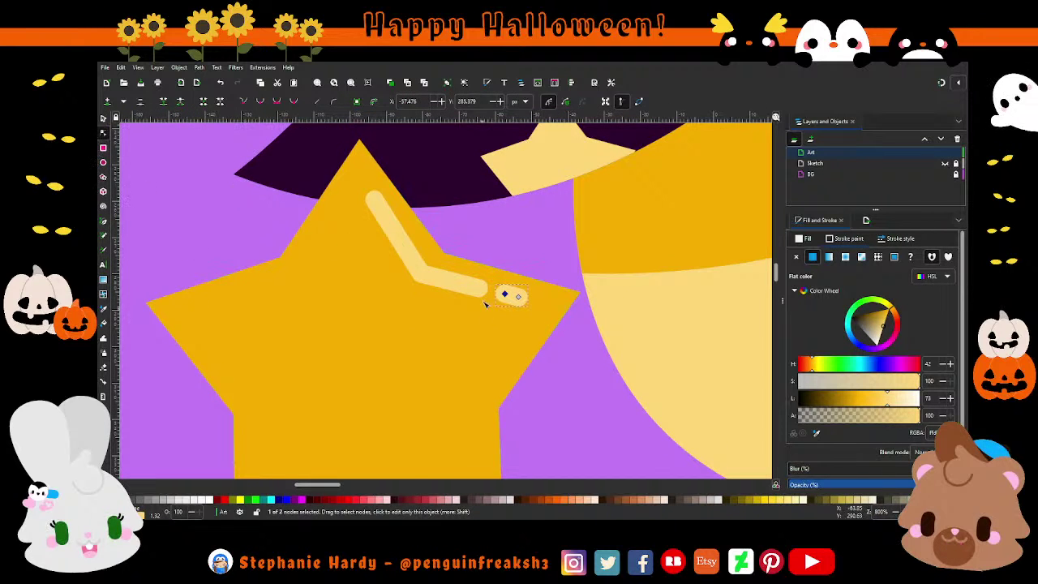
- Nudge the long highlight's end node slightly down, check the dash, then deselect
{"action": "left_click", "coordinate": [406, 240]}
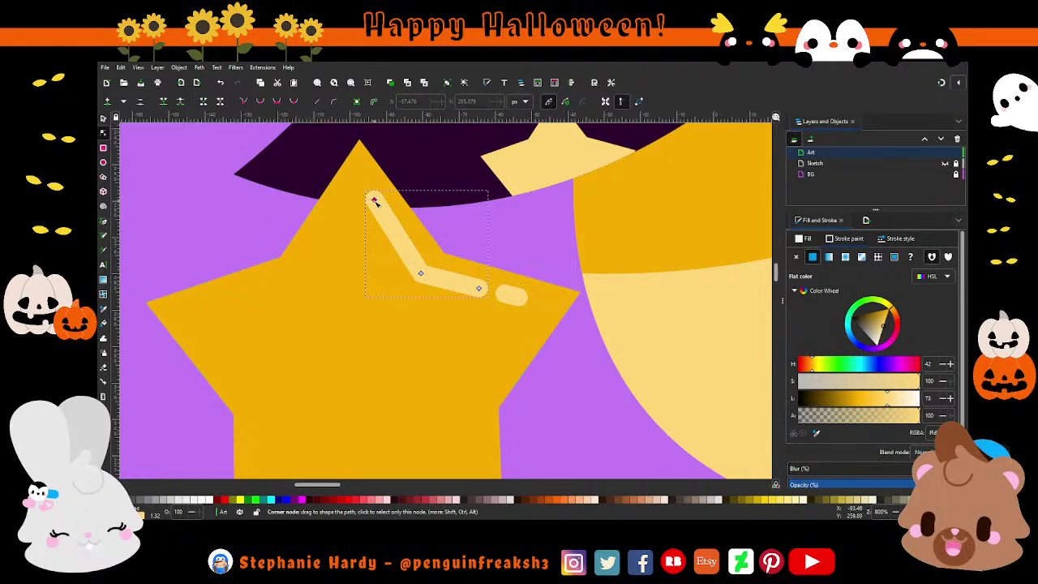
{"action": "left_click", "coordinate": [370, 201]}
{"action": "left_click_drag", "start_coordinate": [479, 288], "coordinate": [480, 292]}
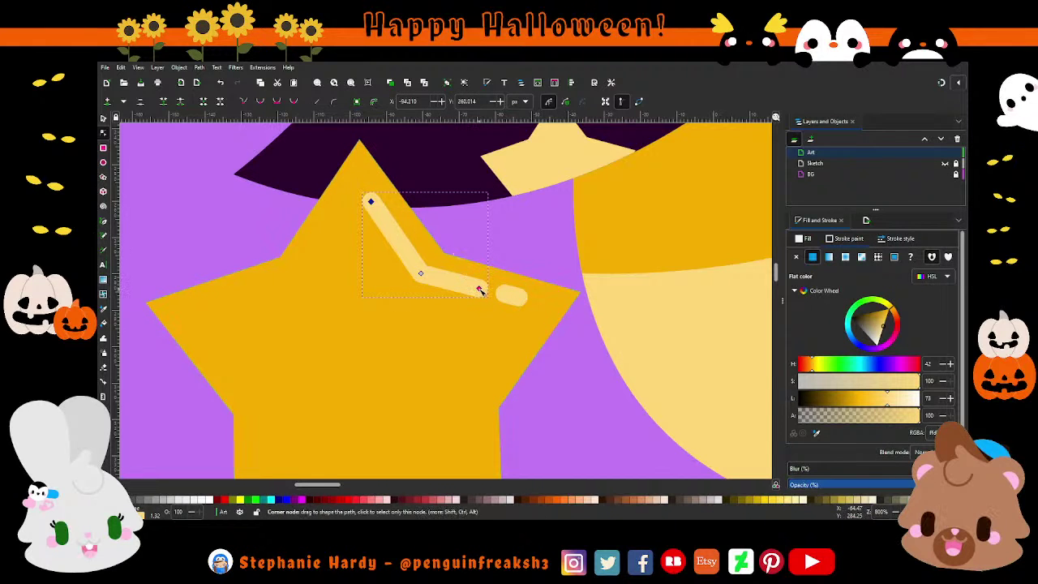
{"action": "left_click", "coordinate": [512, 297]}
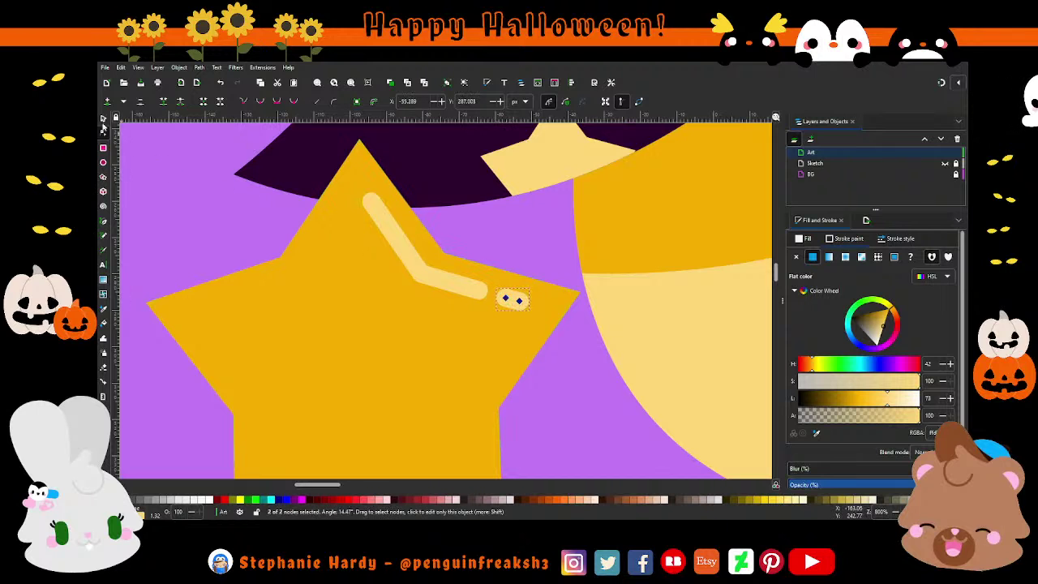
{"action": "key", "text": "s"}
{"action": "key", "text": "Escape"}
{"action": "scroll", "coordinate": [397, 296], "scroll_direction": "down", "scroll_amount": 2, "text": "ctrl"}
- Zoom out and check the fill colour of the circle on the wand
{"action": "scroll", "coordinate": [395, 296], "scroll_direction": "down", "scroll_amount": 1, "text": "ctrl"}
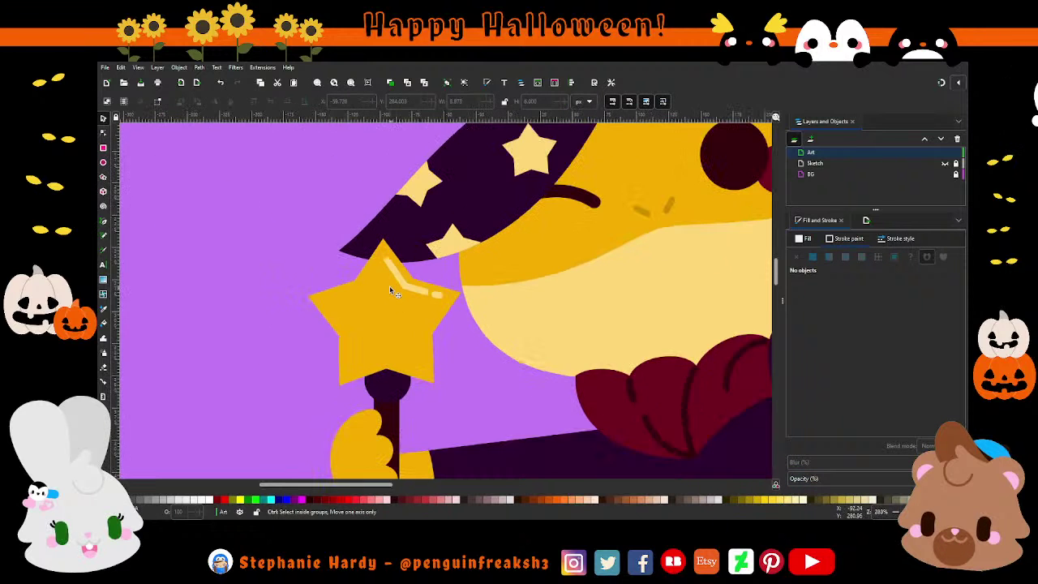
{"action": "scroll", "coordinate": [389, 285], "scroll_direction": "down", "scroll_amount": 2, "text": "ctrl"}
{"action": "scroll", "coordinate": [405, 284], "scroll_direction": "down", "scroll_amount": 1, "text": "ctrl"}
{"action": "scroll", "coordinate": [433, 272], "scroll_direction": "down", "scroll_amount": 1, "text": "ctrl"}
{"action": "scroll", "coordinate": [432, 272], "scroll_direction": "down", "scroll_amount": 1, "text": "ctrl"}
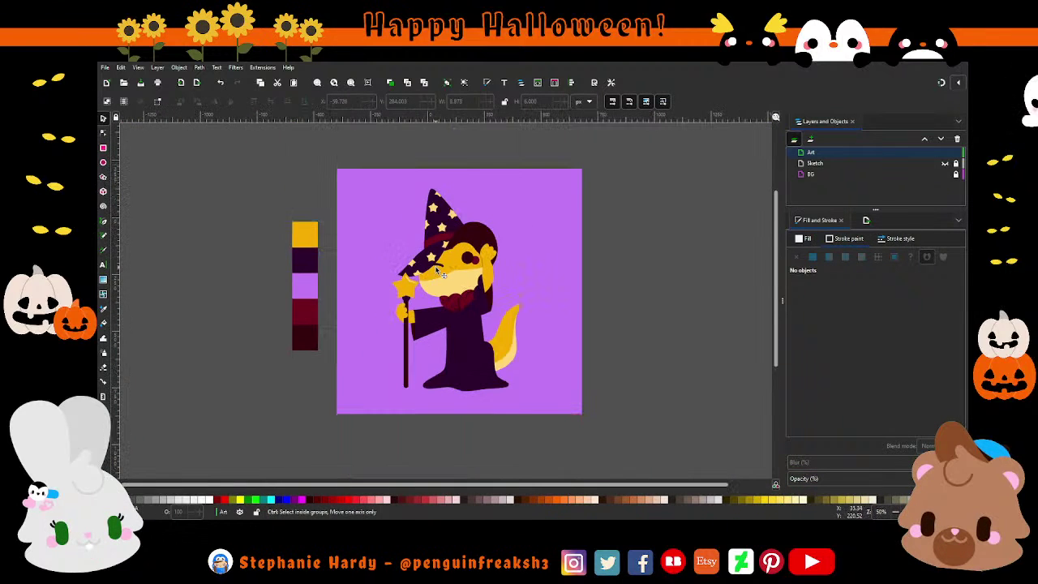
{"action": "scroll", "coordinate": [417, 300], "scroll_direction": "up", "scroll_amount": 1, "text": "ctrl"}
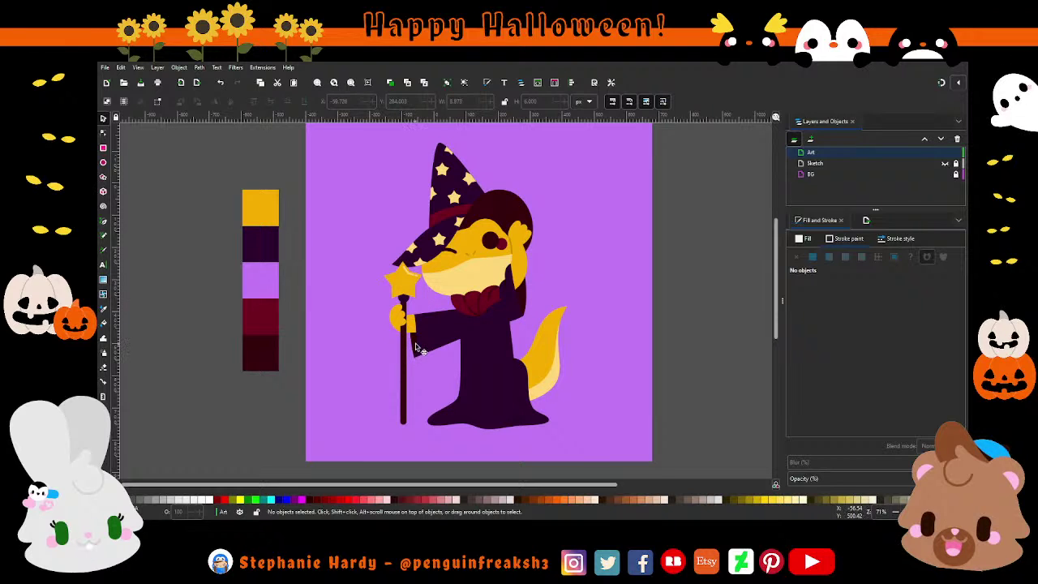
{"action": "left_click", "coordinate": [406, 302]}
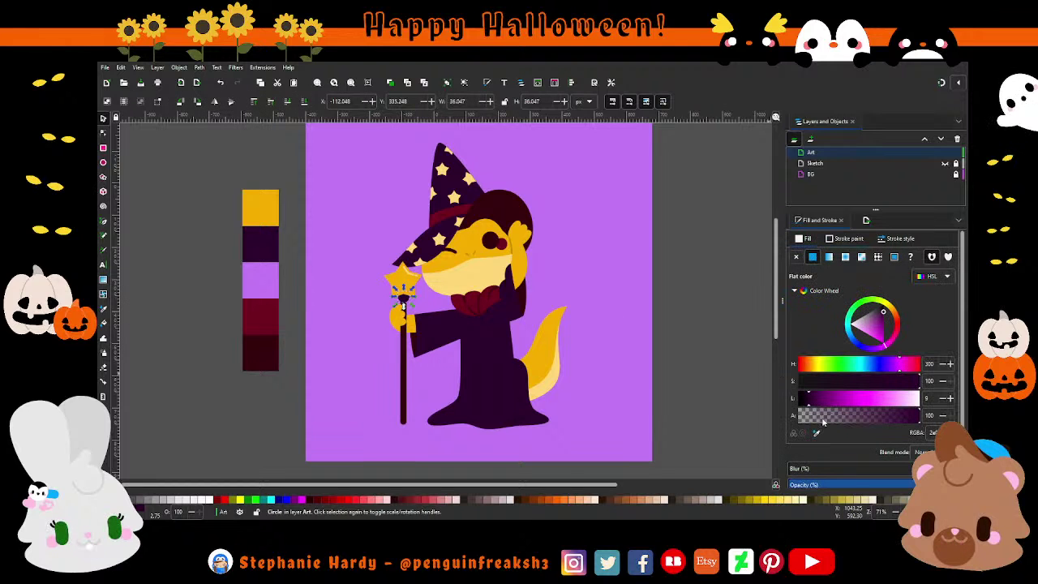
{"action": "left_click", "coordinate": [596, 369]}
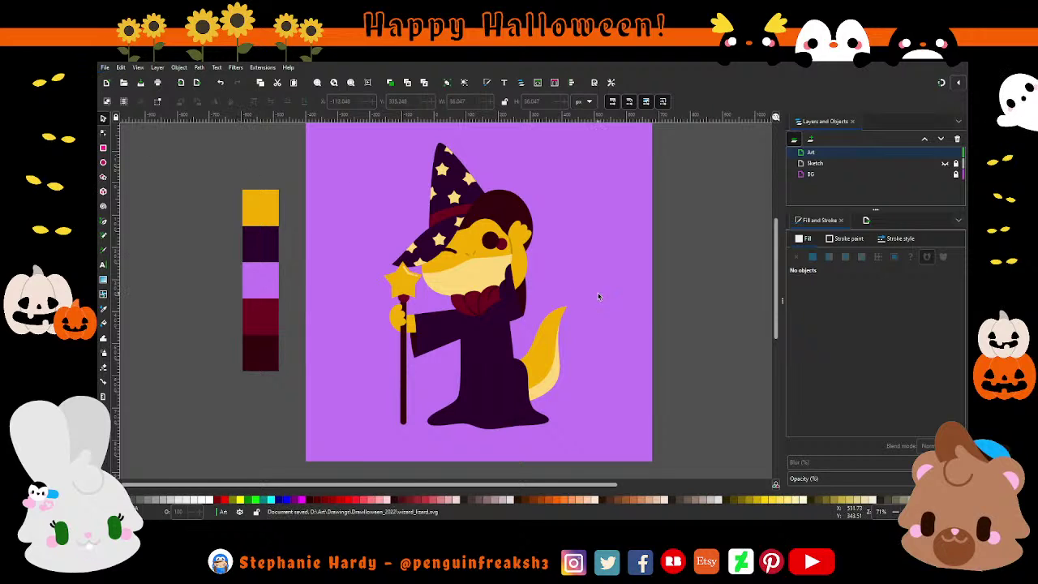
- Zoom in and out to review the finished fox wizard drawing
{"action": "scroll", "coordinate": [439, 333], "scroll_direction": "down", "scroll_amount": 1}
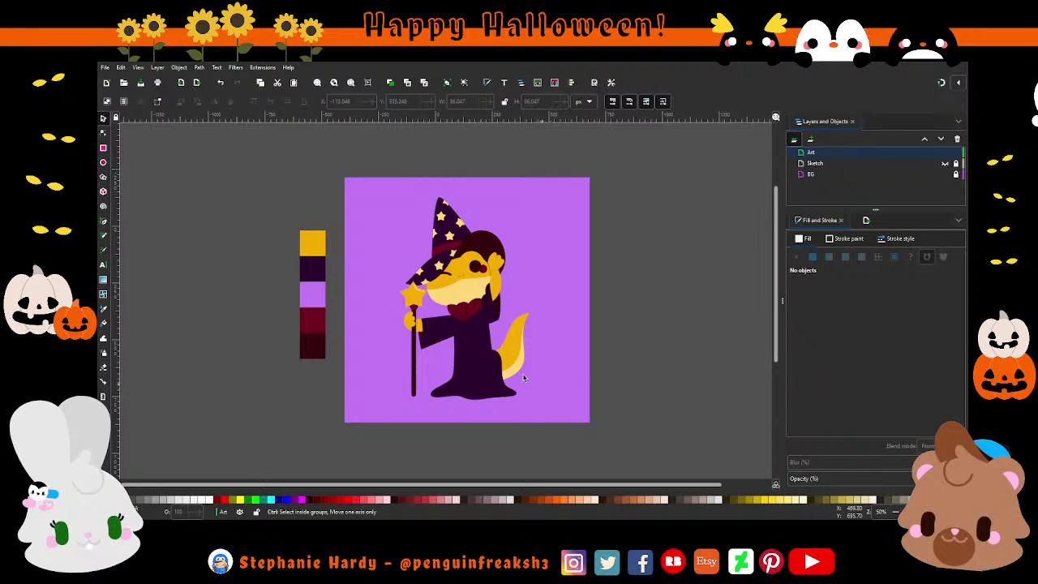
{"action": "scroll", "coordinate": [527, 341], "scroll_direction": "up", "scroll_amount": 1, "text": "ctrl"}
{"action": "scroll", "coordinate": [587, 359], "scroll_direction": "up", "scroll_amount": 1}
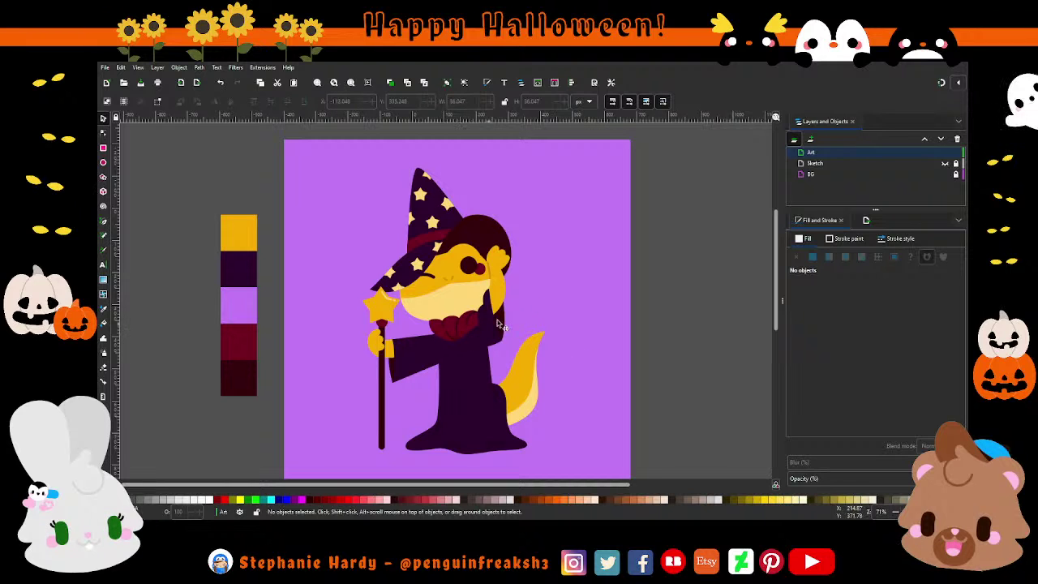
{"action": "scroll", "coordinate": [483, 262], "scroll_direction": "up", "scroll_amount": 1, "text": "ctrl"}
{"action": "scroll", "coordinate": [484, 262], "scroll_direction": "up", "scroll_amount": 3, "text": "ctrl"}
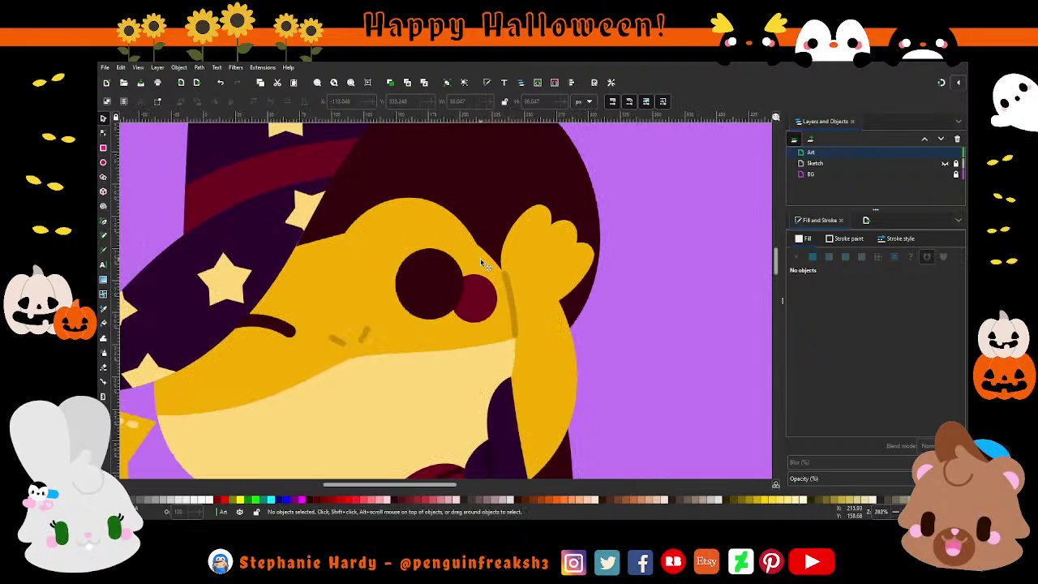
{"action": "scroll", "coordinate": [480, 258], "scroll_direction": "down", "scroll_amount": 2, "text": "ctrl"}
{"action": "scroll", "coordinate": [480, 258], "scroll_direction": "down", "scroll_amount": 1, "text": "ctrl"}
{"action": "scroll", "coordinate": [482, 266], "scroll_direction": "down", "scroll_amount": 1, "text": "ctrl"}
{"action": "scroll", "coordinate": [551, 271], "scroll_direction": "up", "scroll_amount": 1, "text": "ctrl"}
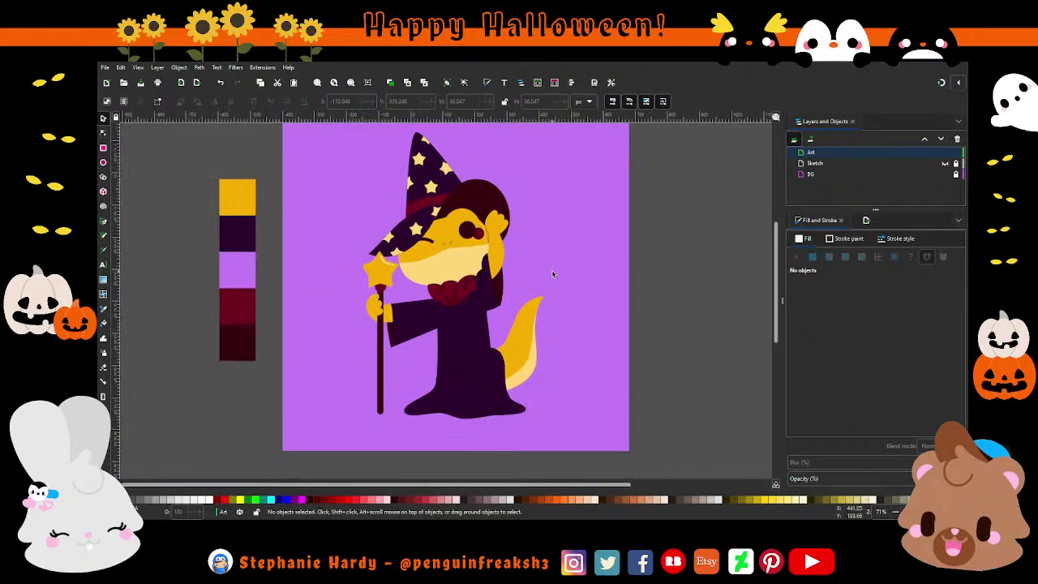
{"action": "scroll", "coordinate": [603, 305], "scroll_direction": "down", "scroll_amount": 1, "text": "ctrl"}
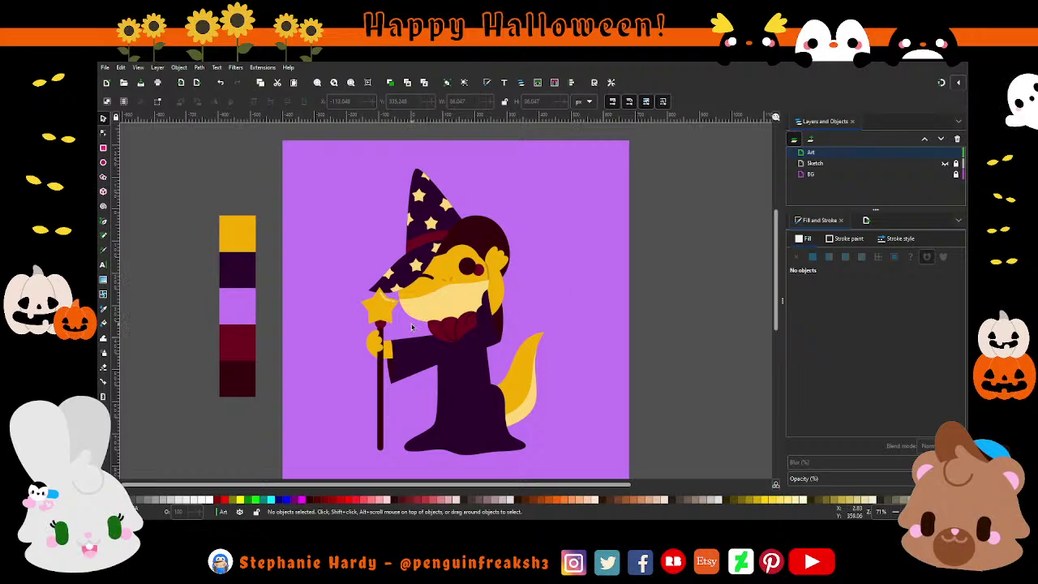
{"action": "scroll", "coordinate": [453, 277], "scroll_direction": "down", "scroll_amount": 1}
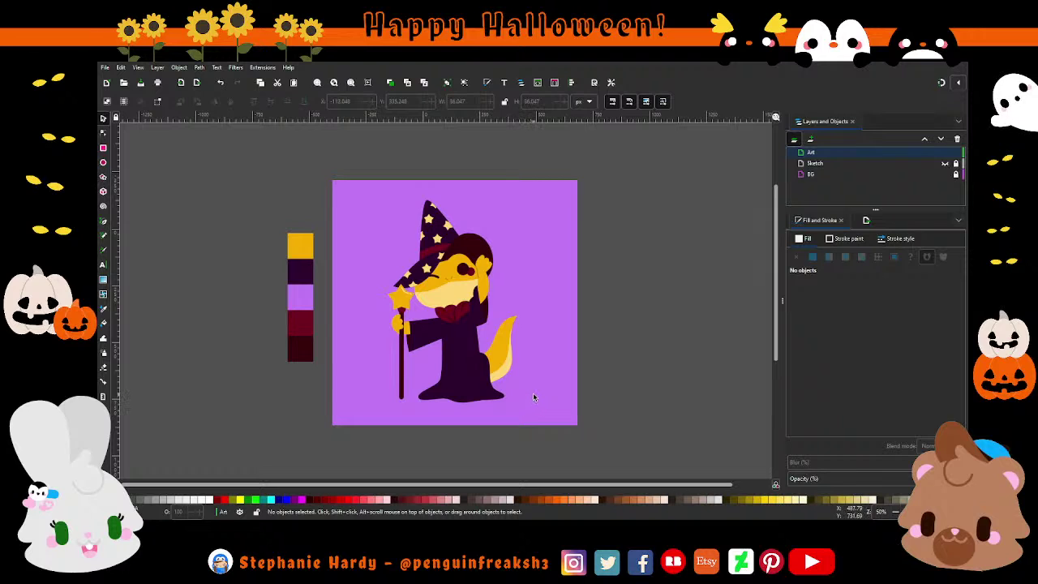
{"action": "mouse_move", "coordinate": [851, 174]}
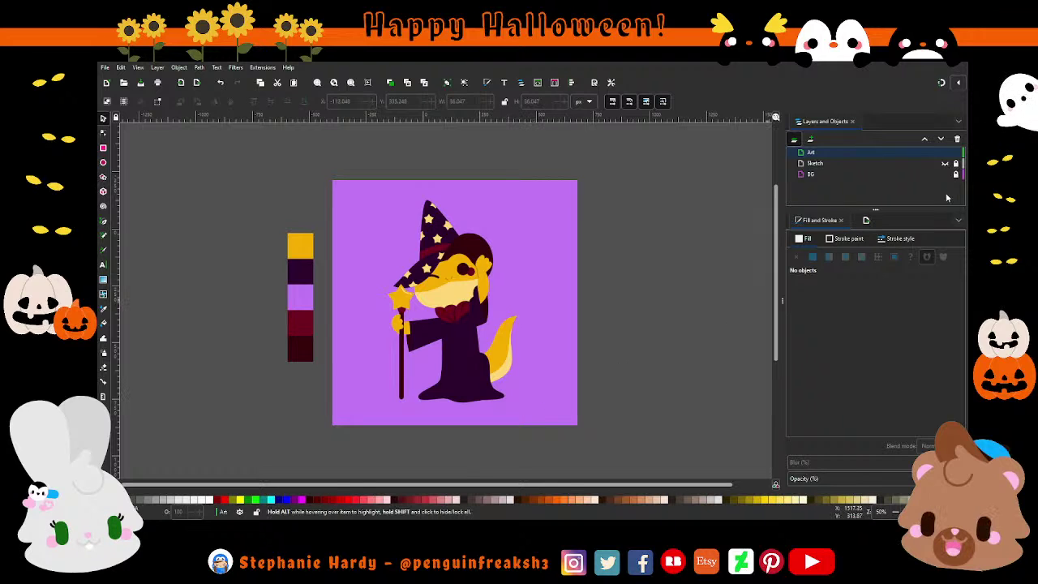
- Squash the BG rectangle into a bottom floor strip and fill it with red-maroon
{"action": "left_click", "coordinate": [800, 176]}
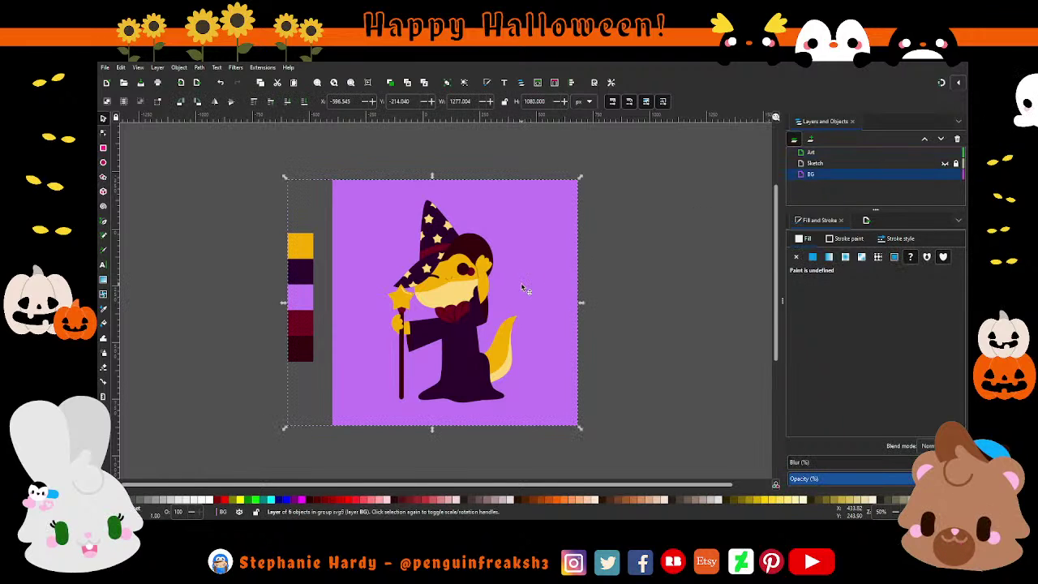
{"action": "left_click", "coordinate": [524, 229]}
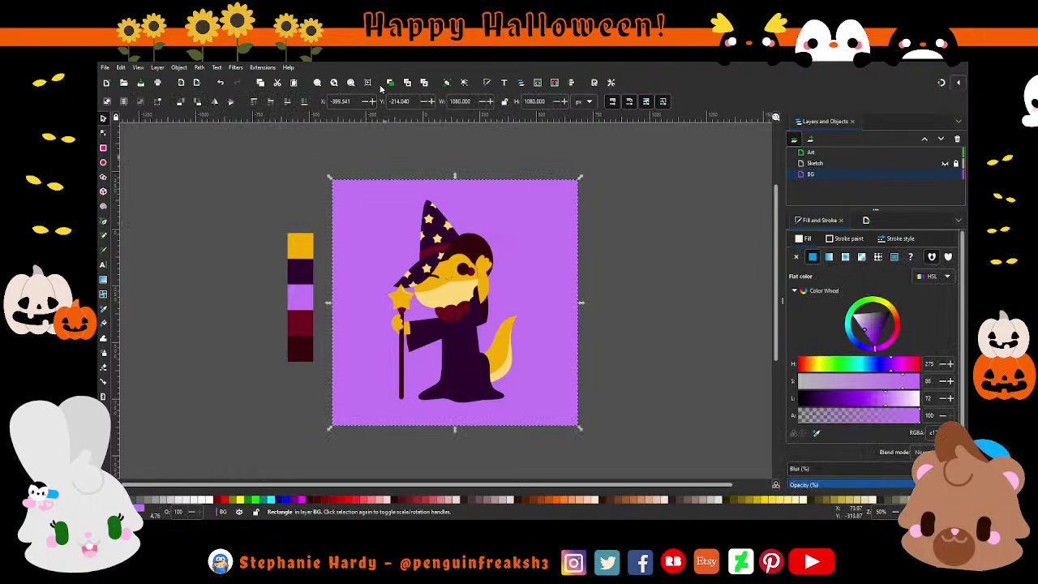
{"action": "left_click_drag", "start_coordinate": [457, 181], "coordinate": [467, 365]}
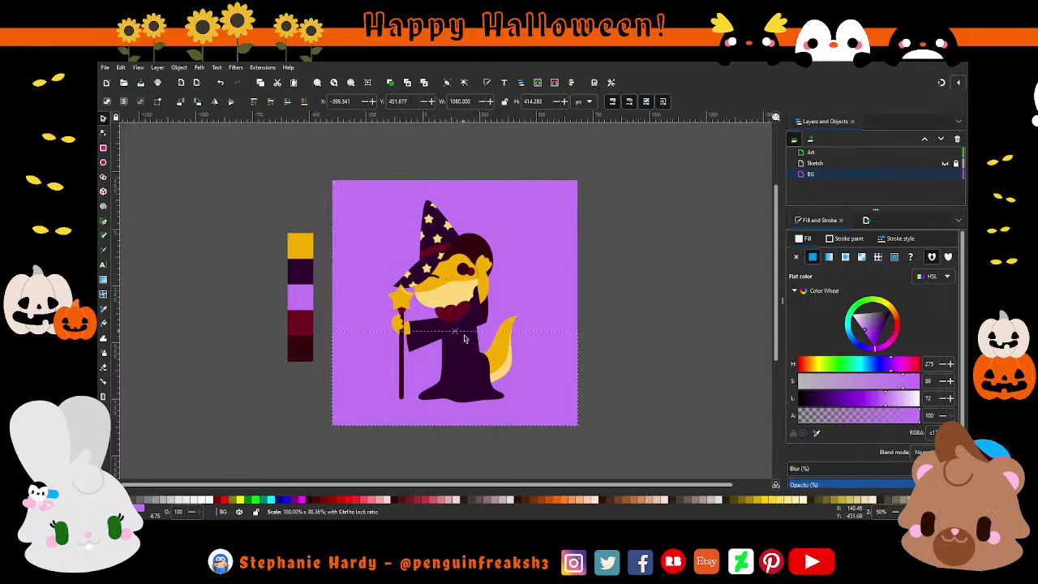
{"action": "key", "text": "d"}
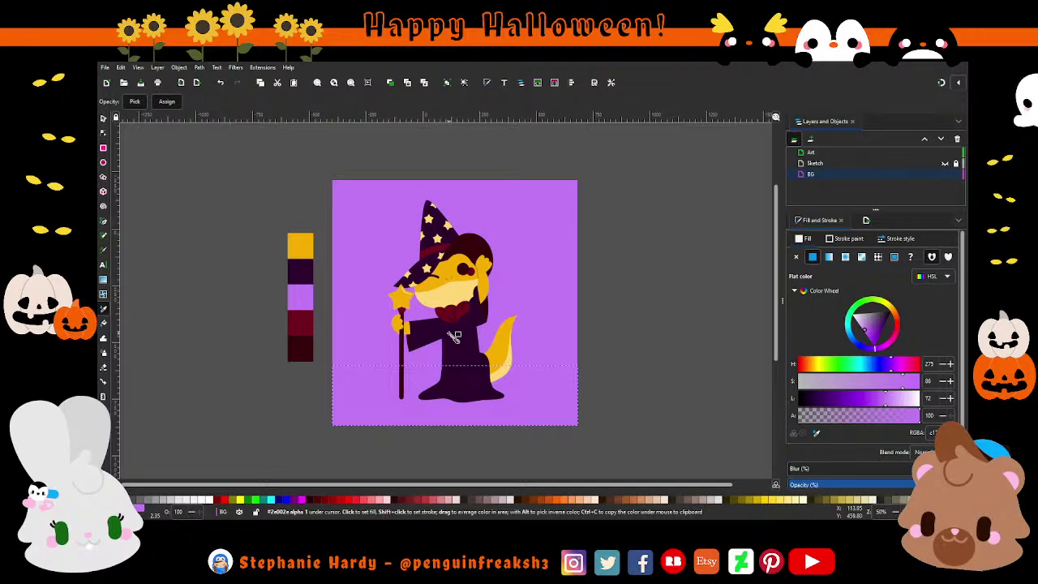
{"action": "left_click", "coordinate": [296, 354]}
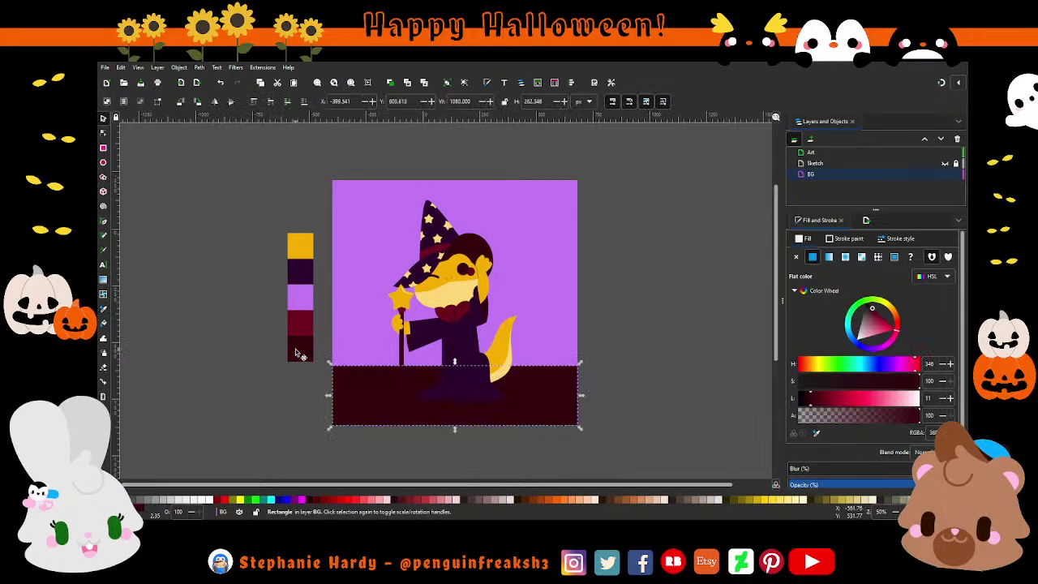
{"action": "key", "text": "d"}
{"action": "left_click", "coordinate": [300, 325]}
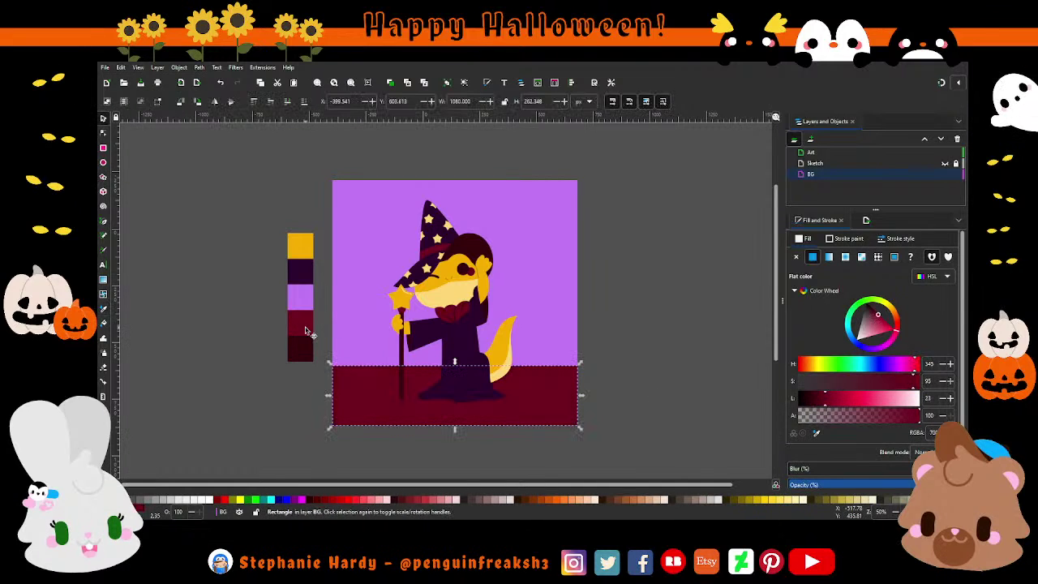
{"action": "left_click_drag", "start_coordinate": [455, 362], "coordinate": [454, 360]}
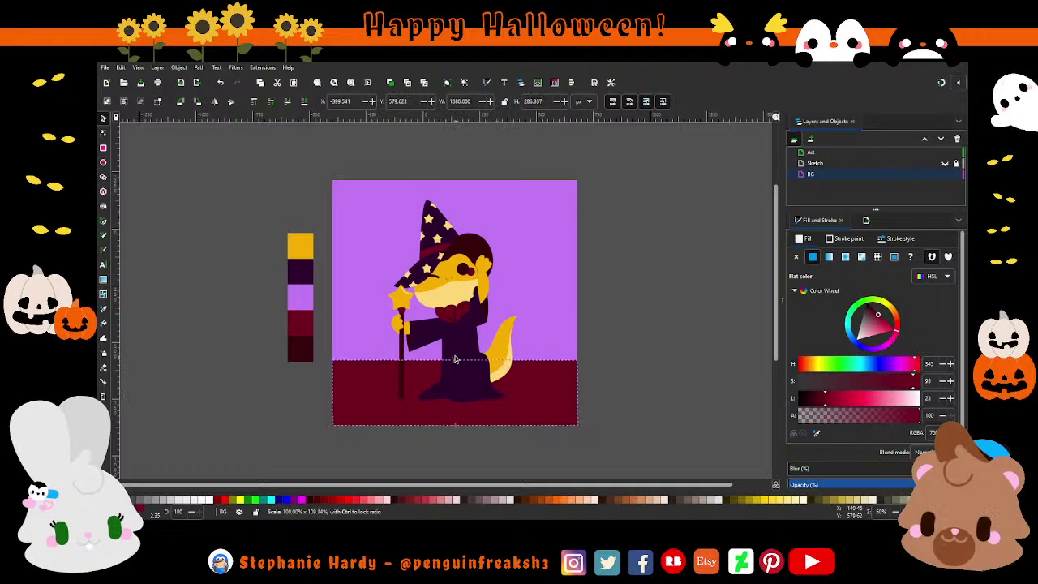
{"action": "left_click", "coordinate": [585, 417]}
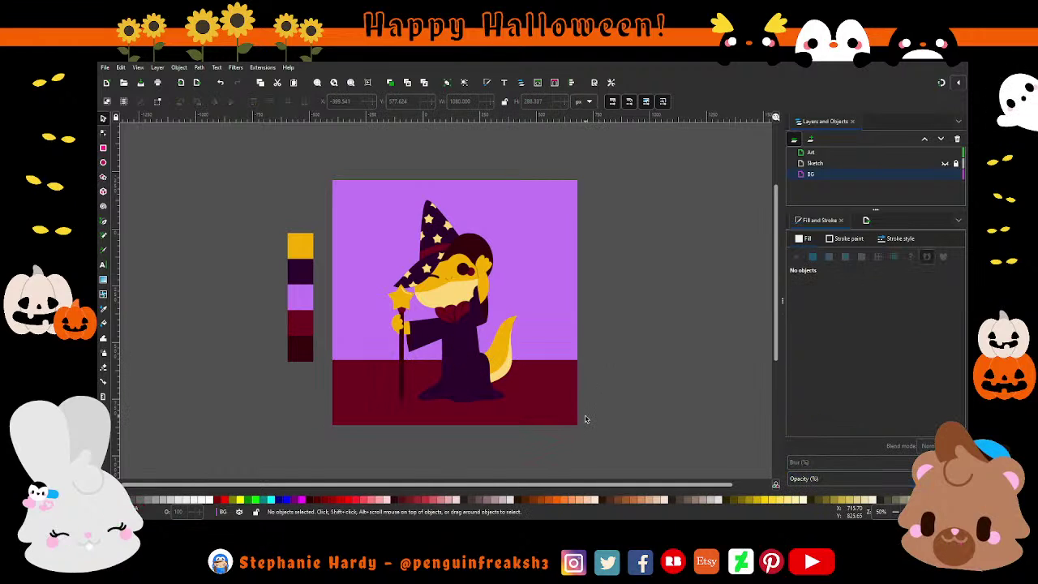
- Recolour the floor strip to a vivid light purple
{"action": "left_click", "coordinate": [546, 391]}
{"action": "left_click", "coordinate": [816, 433]}
{"action": "left_click", "coordinate": [528, 321]}
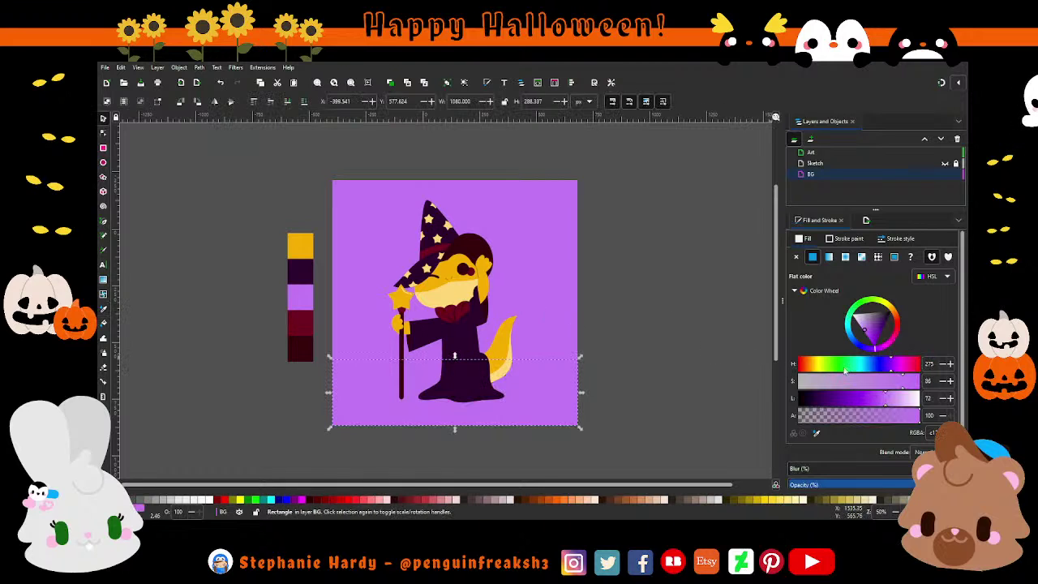
{"action": "left_click_drag", "start_coordinate": [865, 333], "coordinate": [870, 340]}
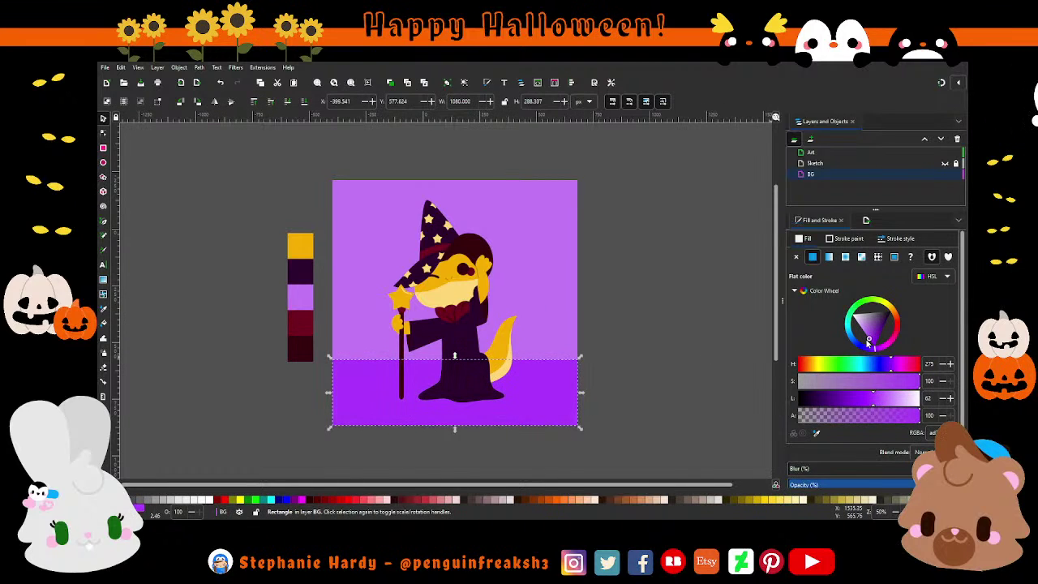
{"action": "left_click", "coordinate": [616, 434]}
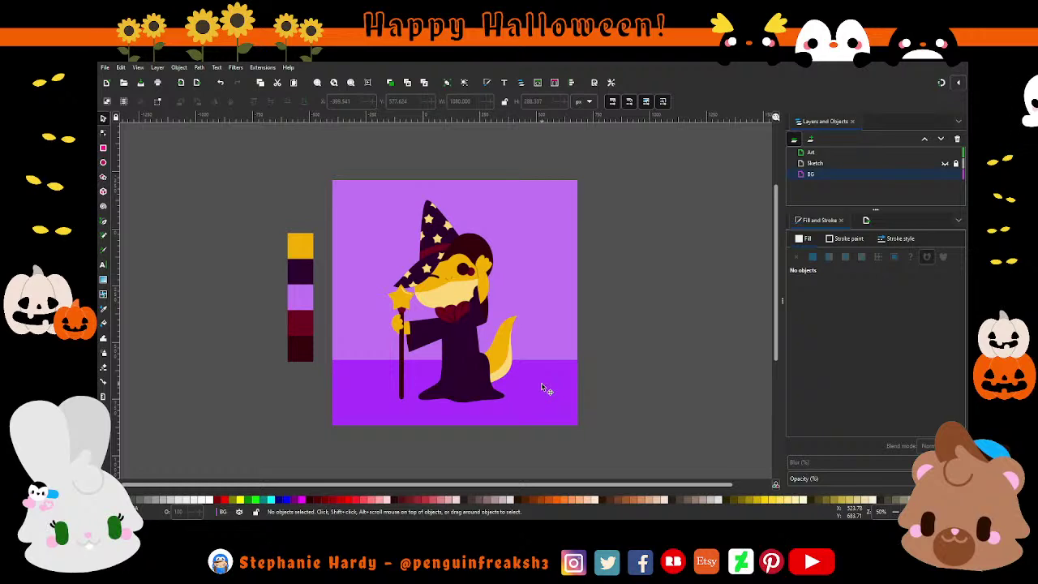
- Delete the bright purple ground strip and select the lavender background rectangle
{"action": "left_click", "coordinate": [542, 389]}
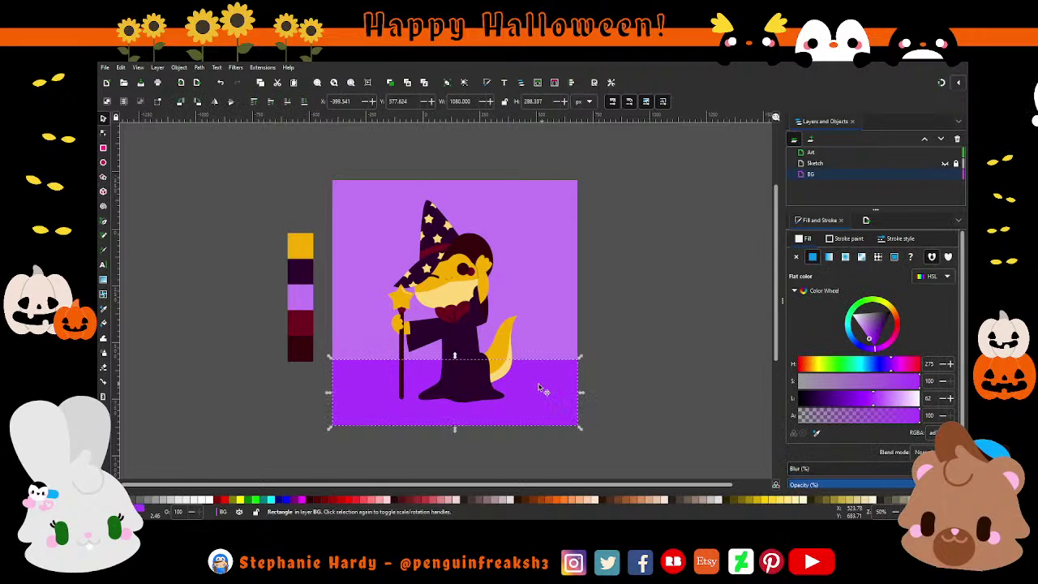
{"action": "key", "text": "Delete"}
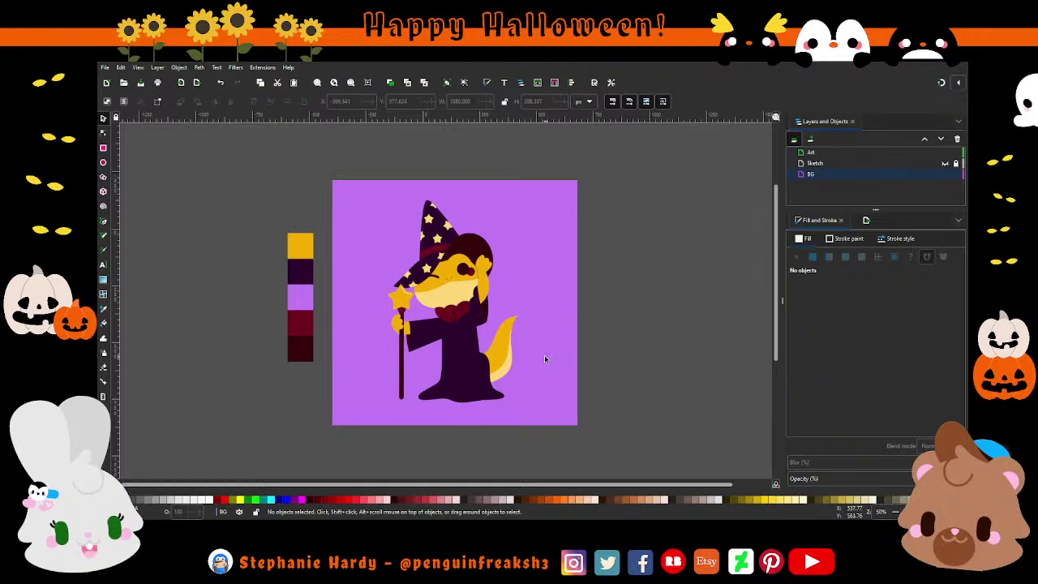
{"action": "left_click", "coordinate": [544, 358]}
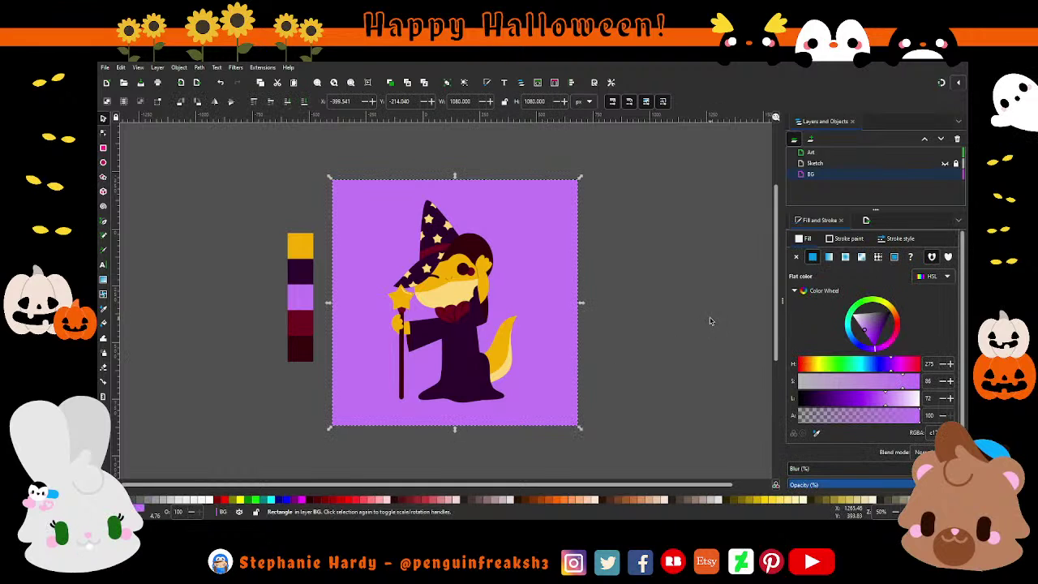
- Give the background a vertical linear gradient from bottom middle to the hat tip, top stop fully opaque
{"action": "left_click", "coordinate": [829, 257]}
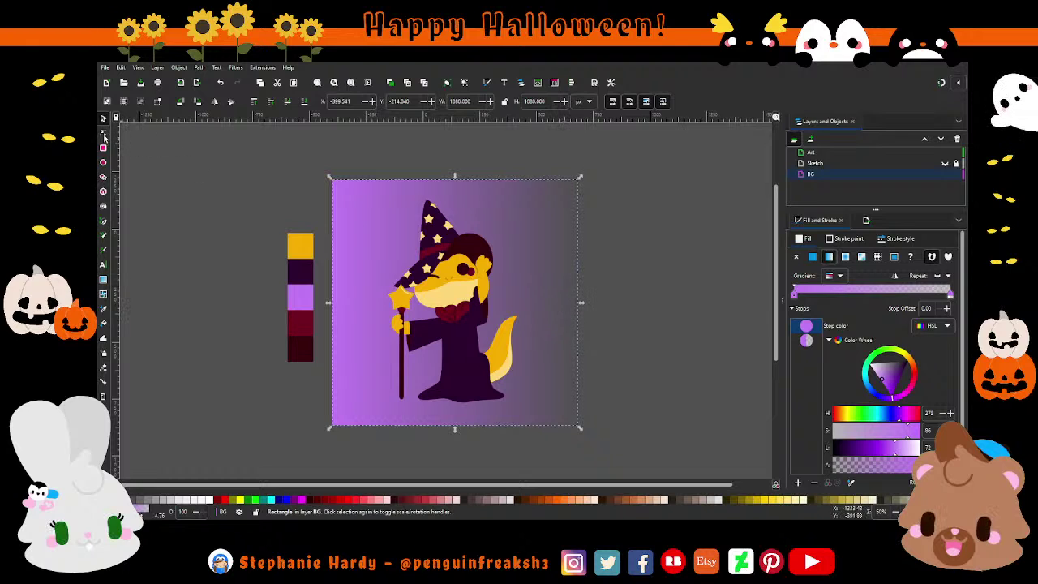
{"action": "key", "text": "g"}
{"action": "left_click_drag", "start_coordinate": [332, 302], "coordinate": [460, 403]}
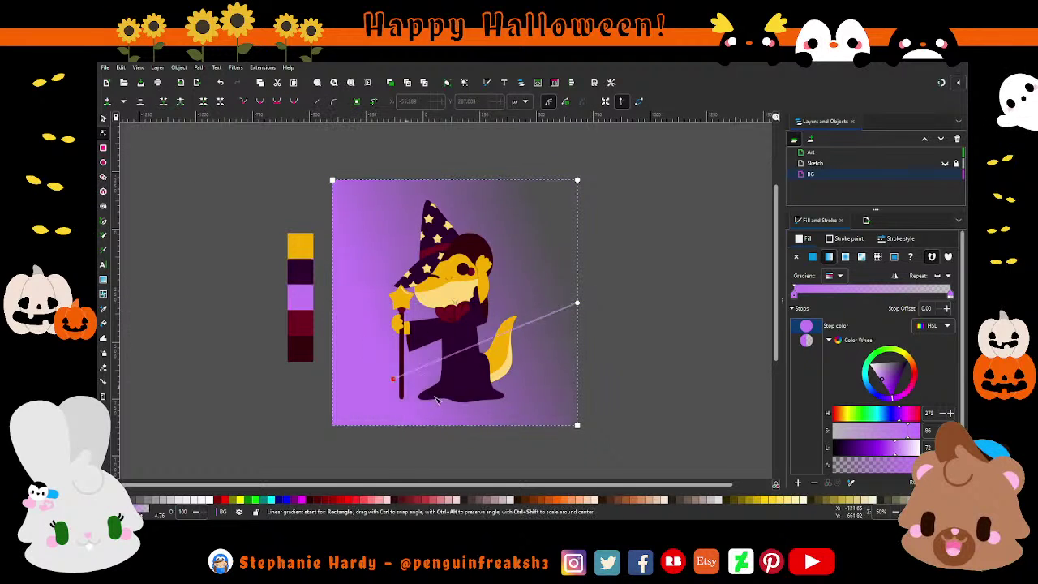
{"action": "left_click_drag", "start_coordinate": [576, 303], "coordinate": [452, 203]}
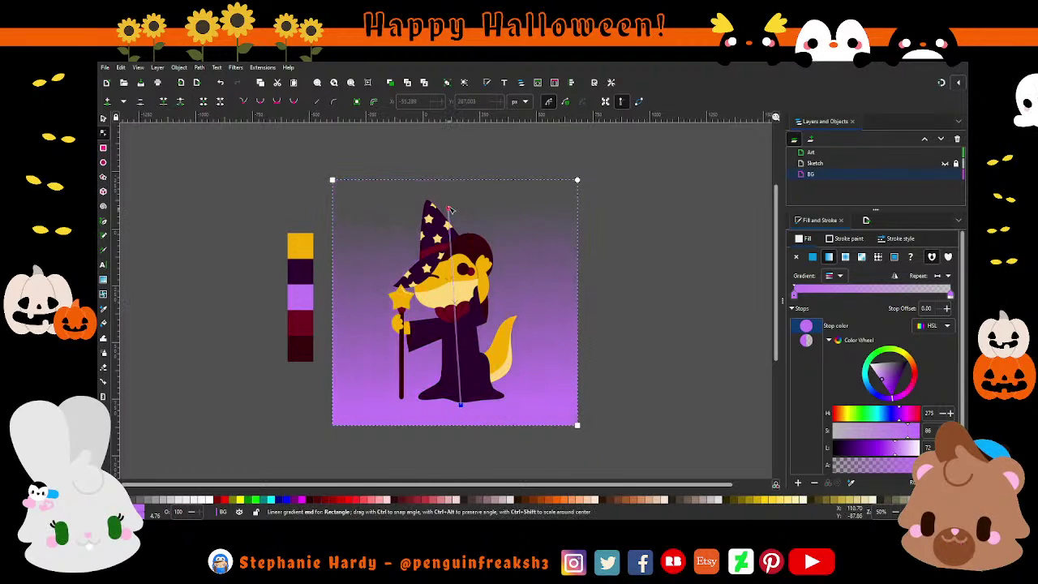
{"action": "left_click", "coordinate": [452, 204]}
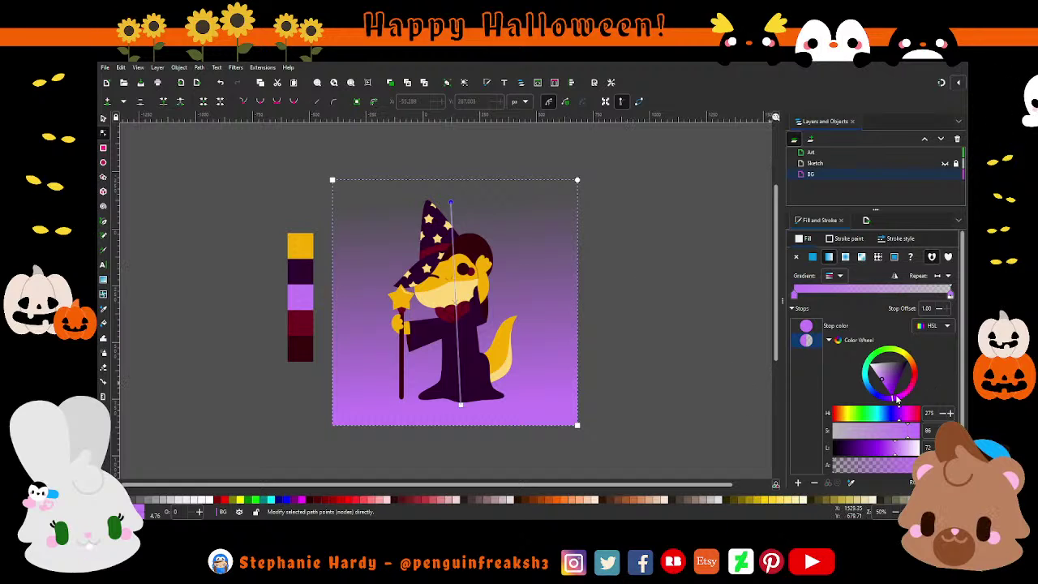
{"action": "scroll", "coordinate": [845, 376], "scroll_direction": "down", "scroll_amount": 1}
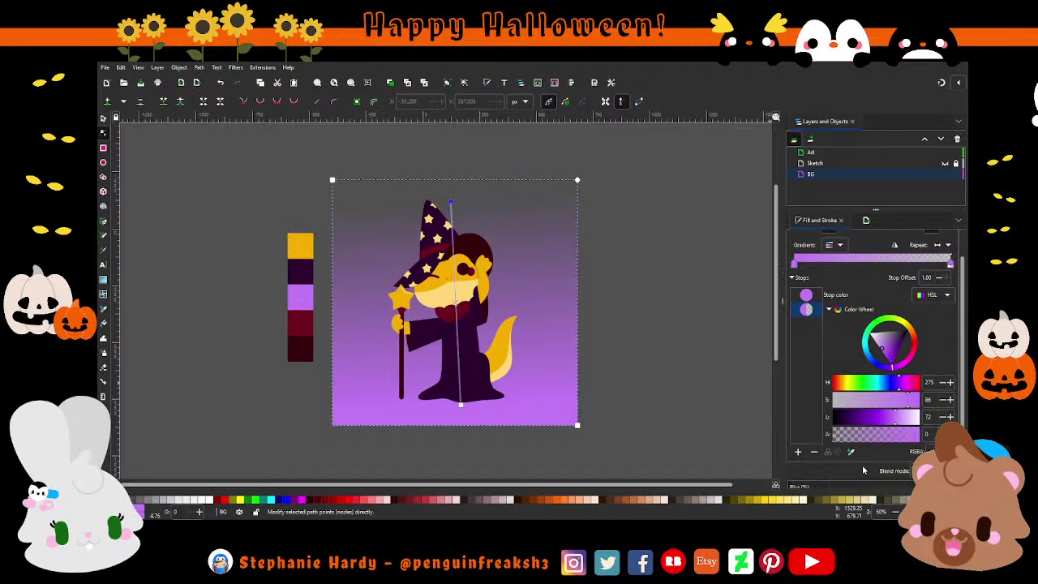
{"action": "scroll", "coordinate": [864, 472], "scroll_direction": "down", "scroll_amount": 1}
{"action": "left_click", "coordinate": [919, 409]}
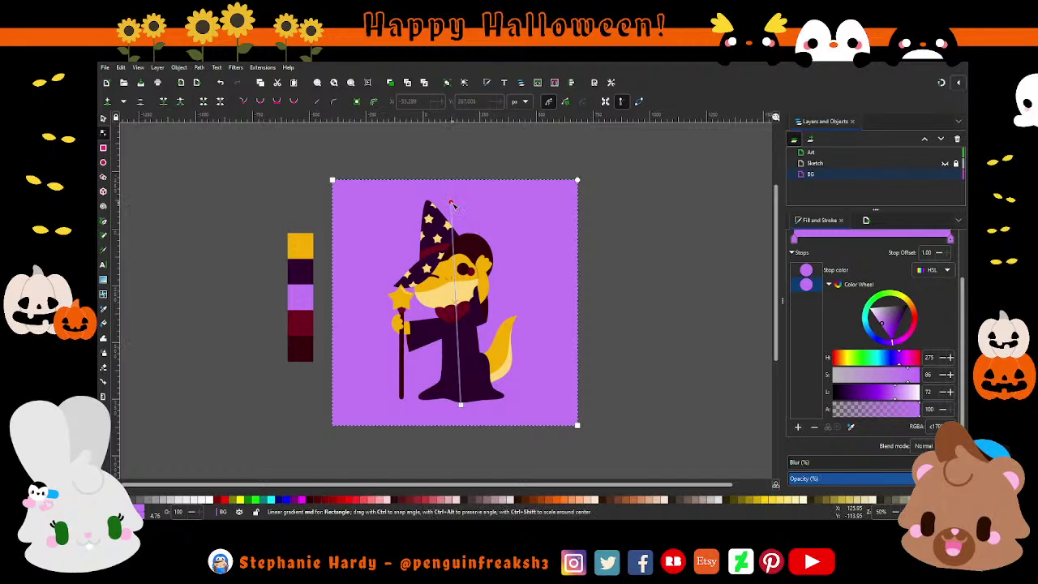
{"action": "left_click_drag", "start_coordinate": [450, 202], "coordinate": [453, 196]}
{"action": "left_click", "coordinate": [461, 405]}
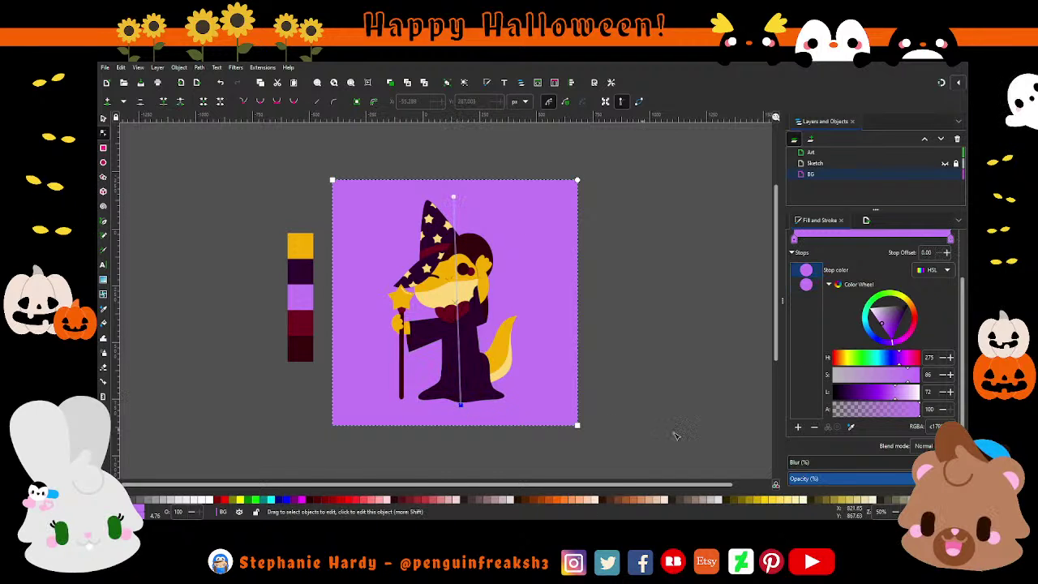
{"action": "left_click", "coordinate": [851, 427]}
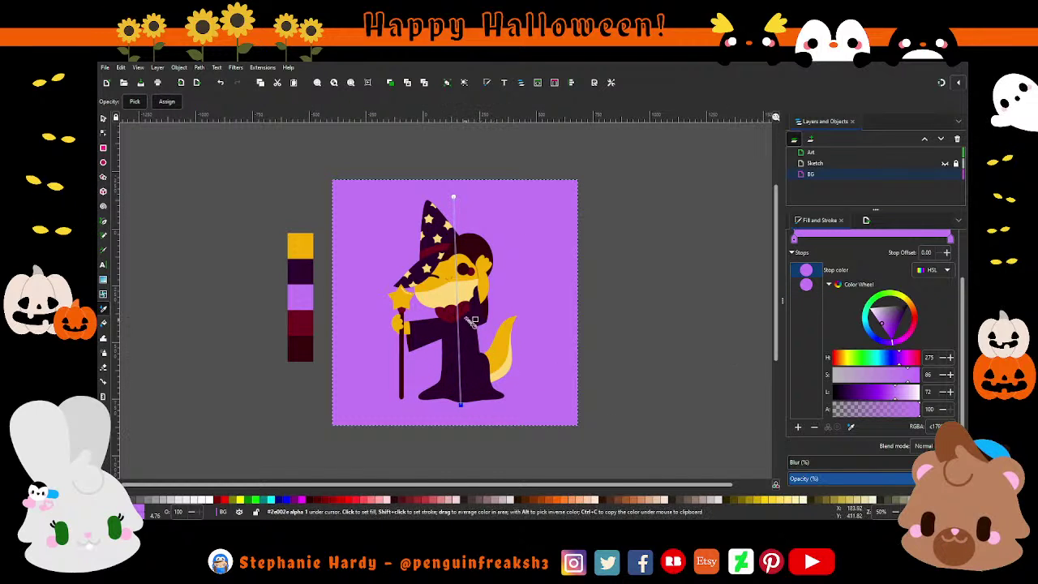
{"action": "left_click", "coordinate": [477, 345]}
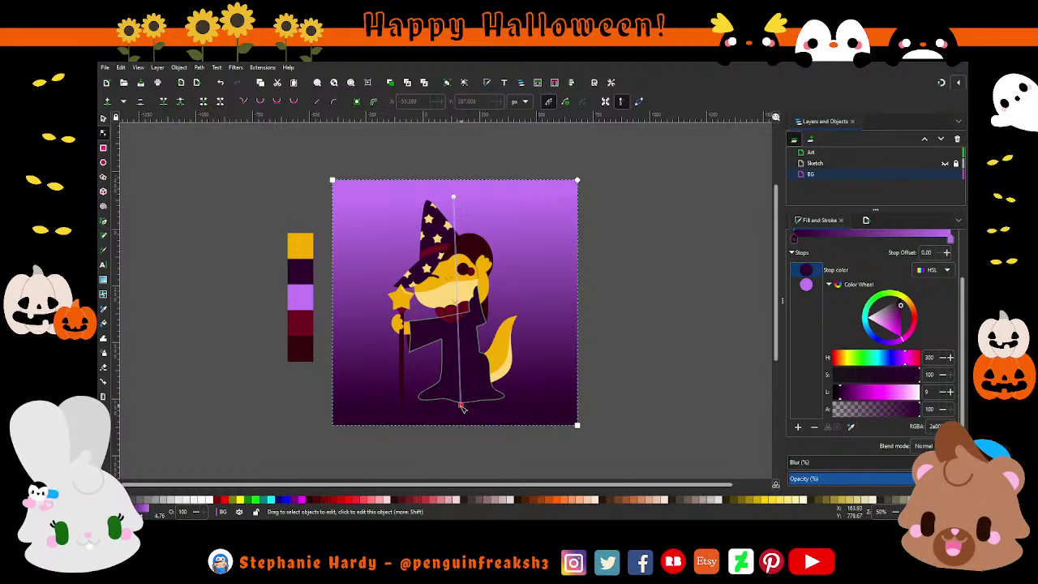
{"action": "left_click_drag", "start_coordinate": [460, 405], "coordinate": [458, 401]}
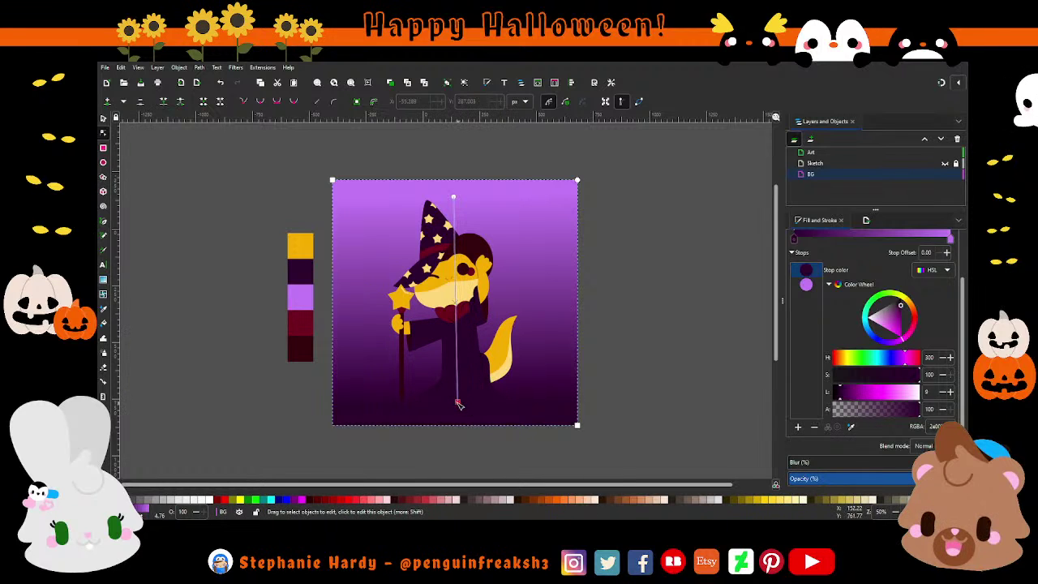
{"action": "left_click", "coordinate": [455, 199]}
{"action": "left_click", "coordinate": [458, 401]}
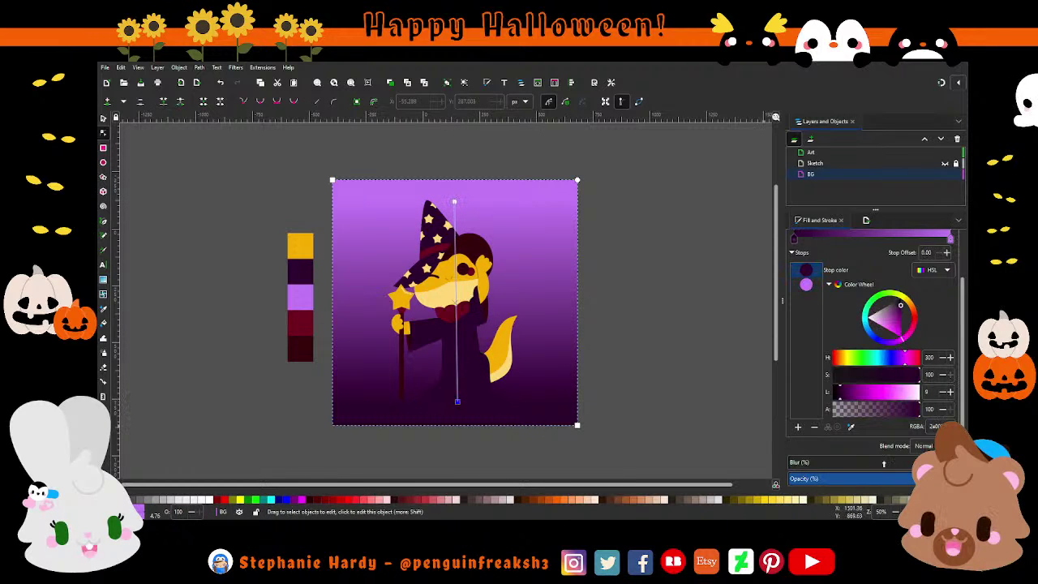
{"action": "left_click", "coordinate": [851, 427]}
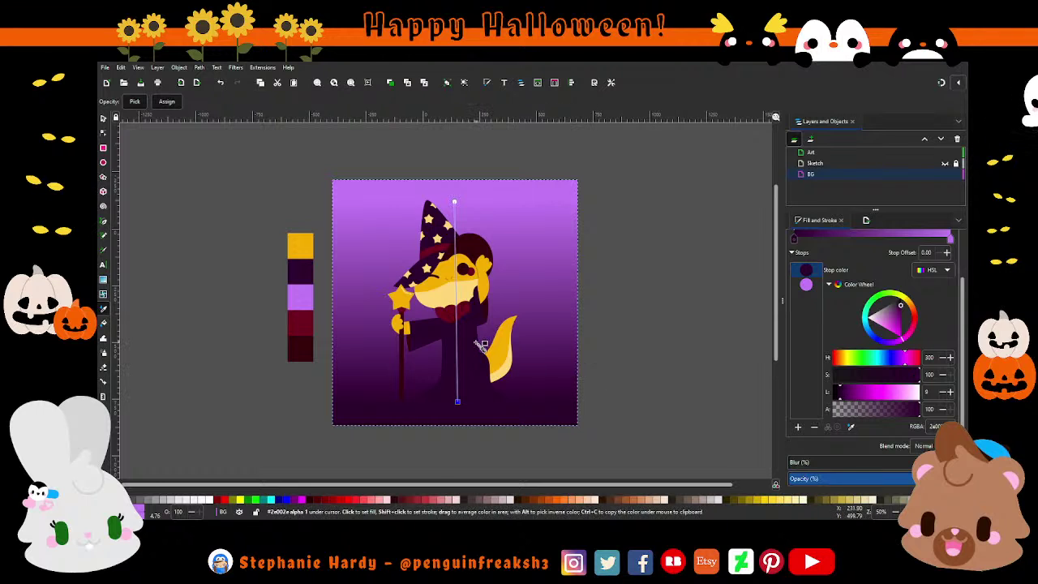
{"action": "left_click", "coordinate": [518, 344]}
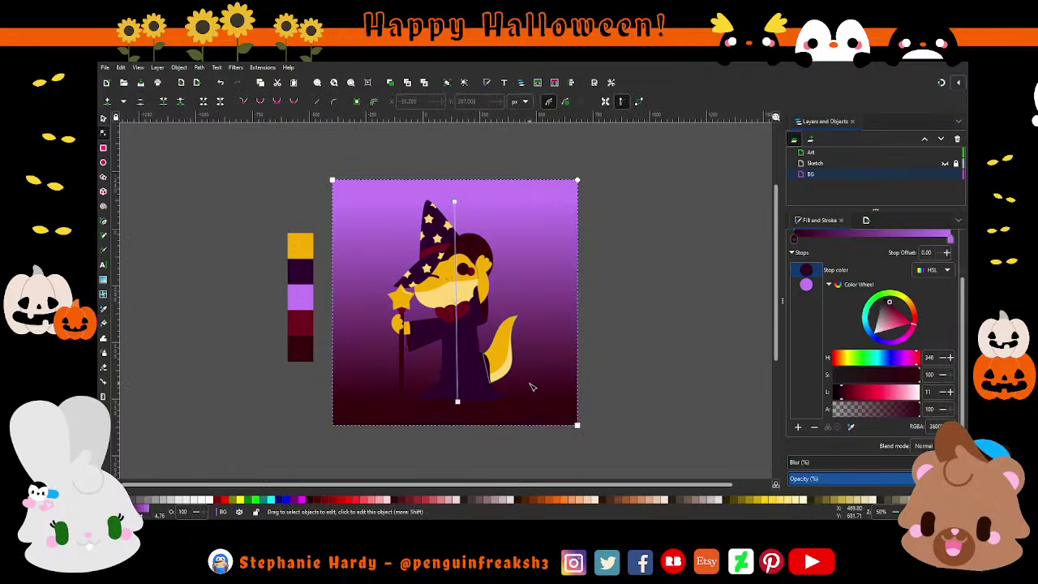
{"action": "left_click", "coordinate": [850, 427]}
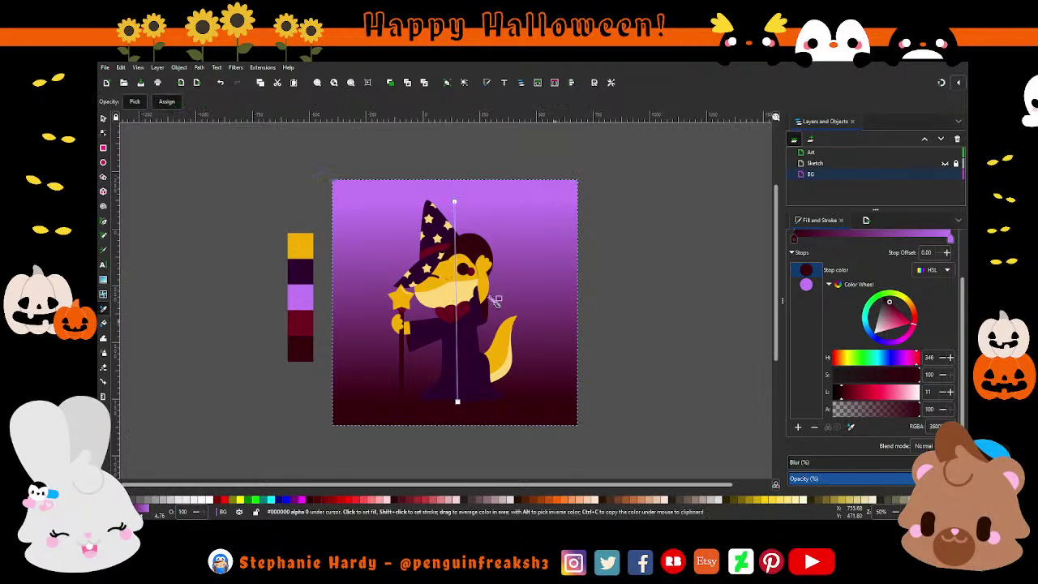
{"action": "left_click", "coordinate": [431, 256]}
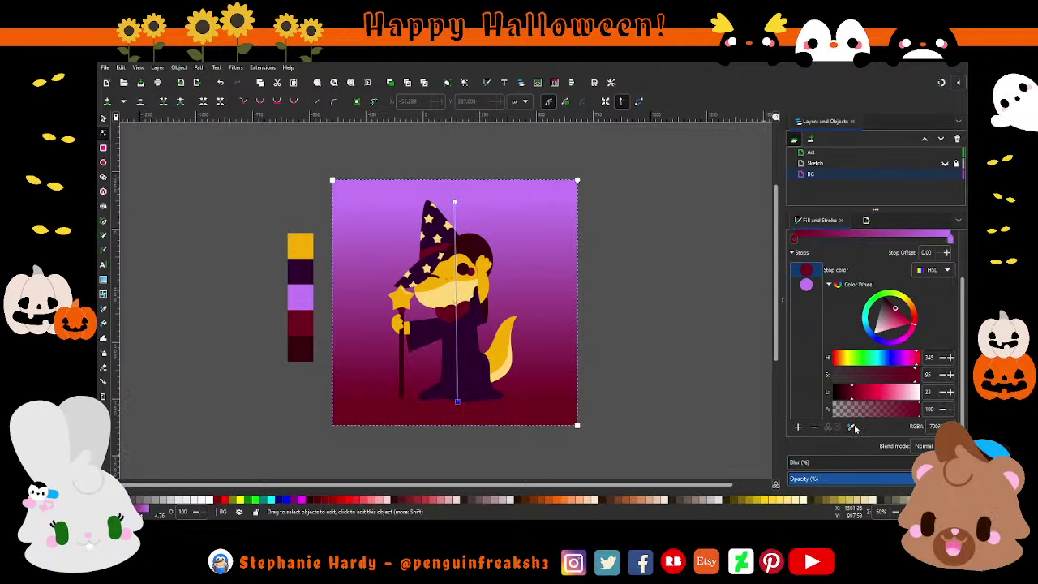
{"action": "left_click", "coordinate": [851, 427]}
- Make the bottom gradient stop a saturated, slightly darker violet while the top stays lavender
{"action": "left_click", "coordinate": [300, 296]}
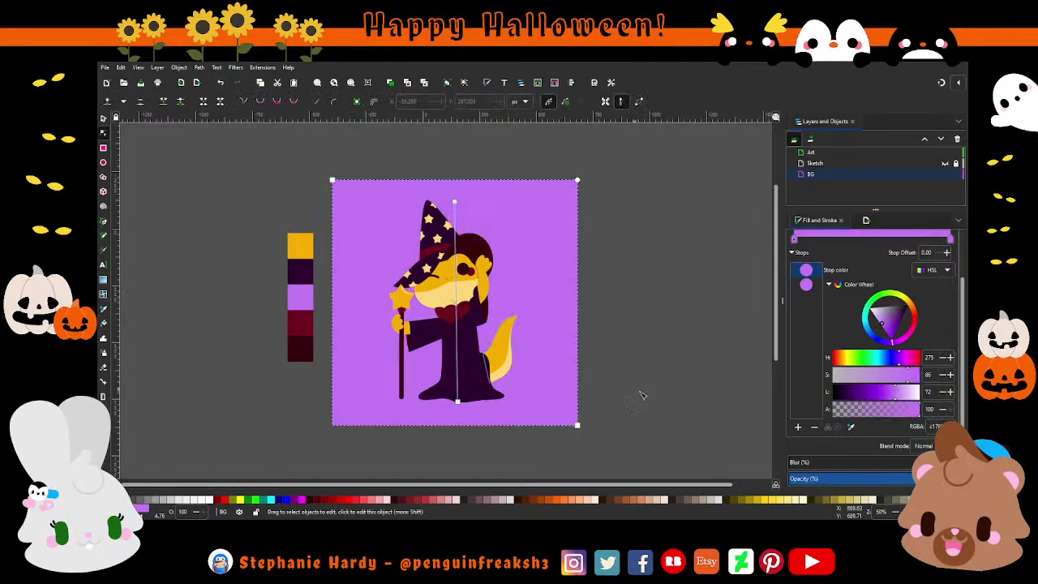
{"action": "left_click_drag", "start_coordinate": [879, 333], "coordinate": [884, 345]}
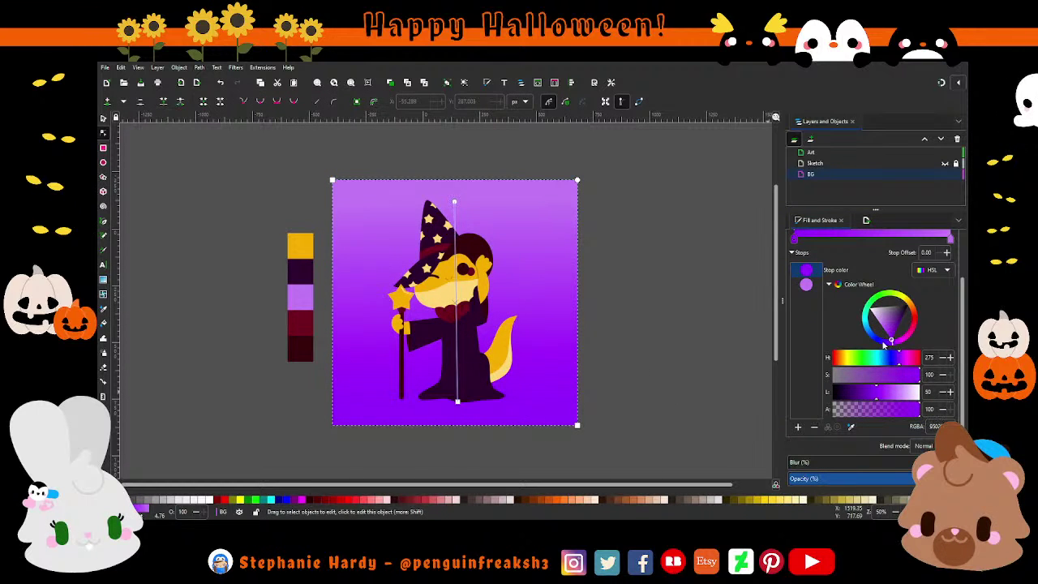
{"action": "left_click_drag", "start_coordinate": [884, 345], "coordinate": [877, 343]}
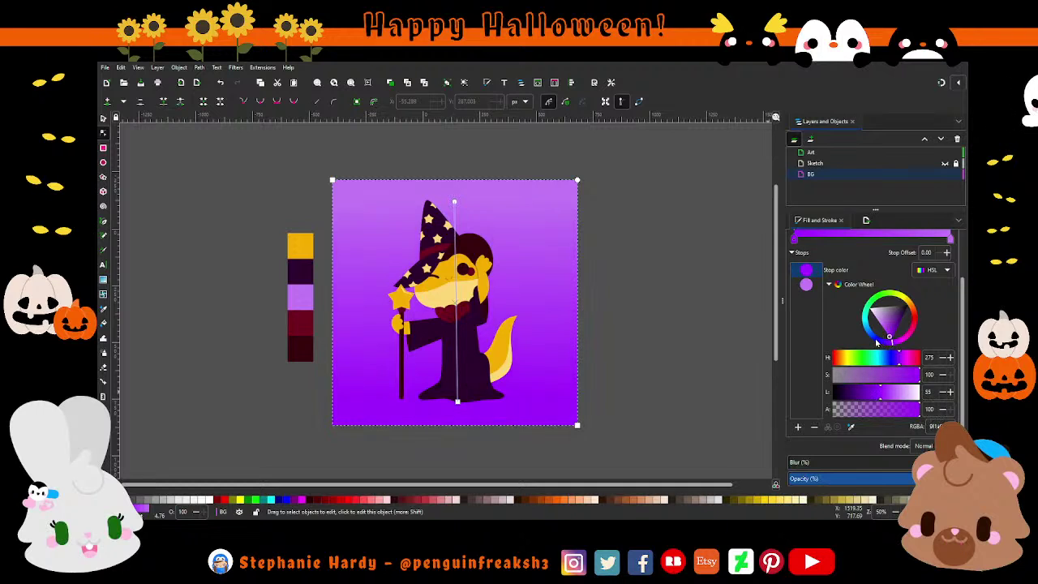
{"action": "left_click", "coordinate": [887, 339]}
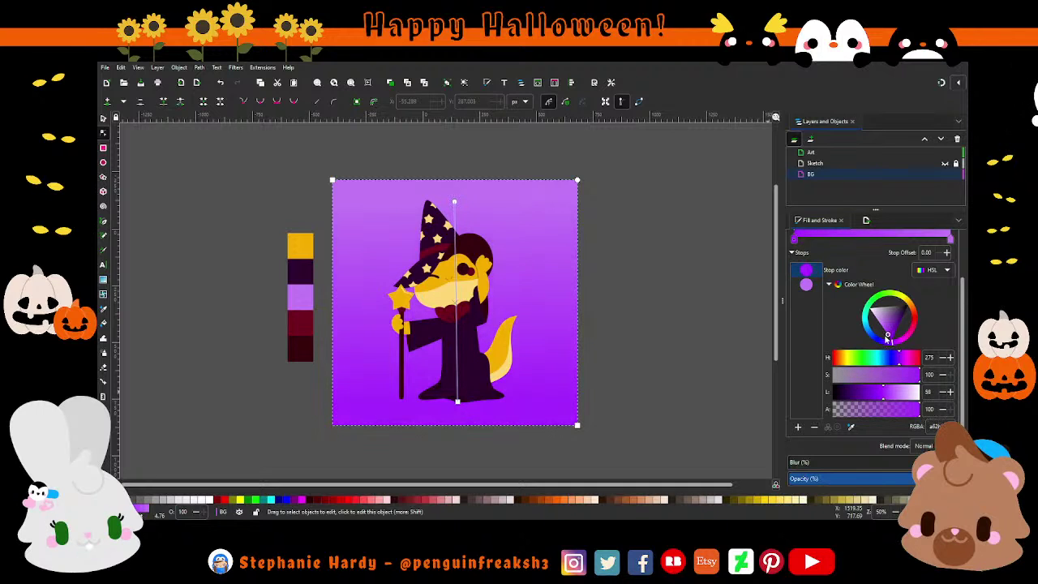
{"action": "left_click_drag", "start_coordinate": [887, 339], "coordinate": [889, 342]}
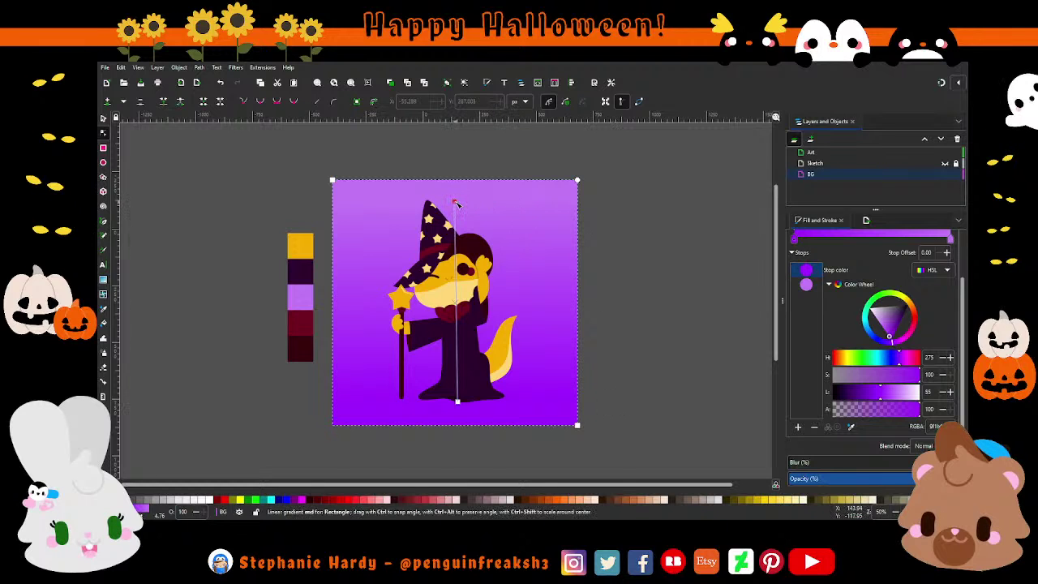
{"action": "left_click", "coordinate": [456, 208]}
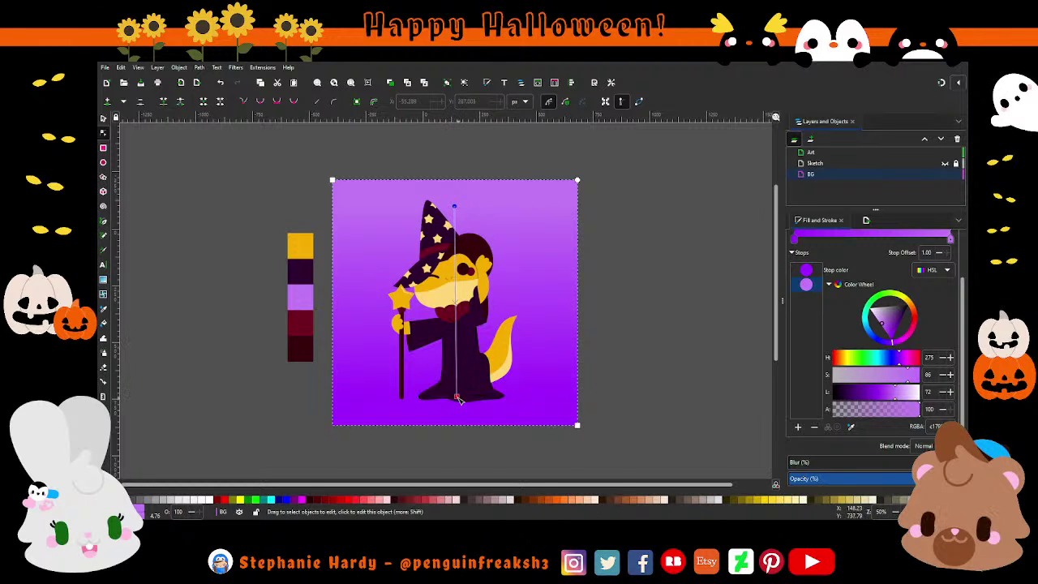
{"action": "left_click", "coordinate": [458, 393]}
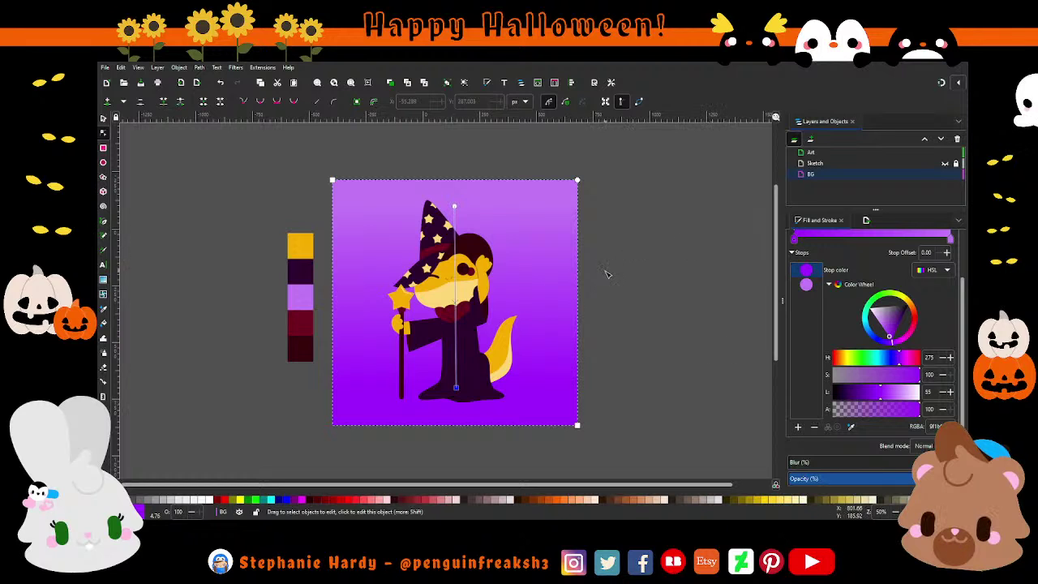
{"action": "left_click", "coordinate": [892, 331]}
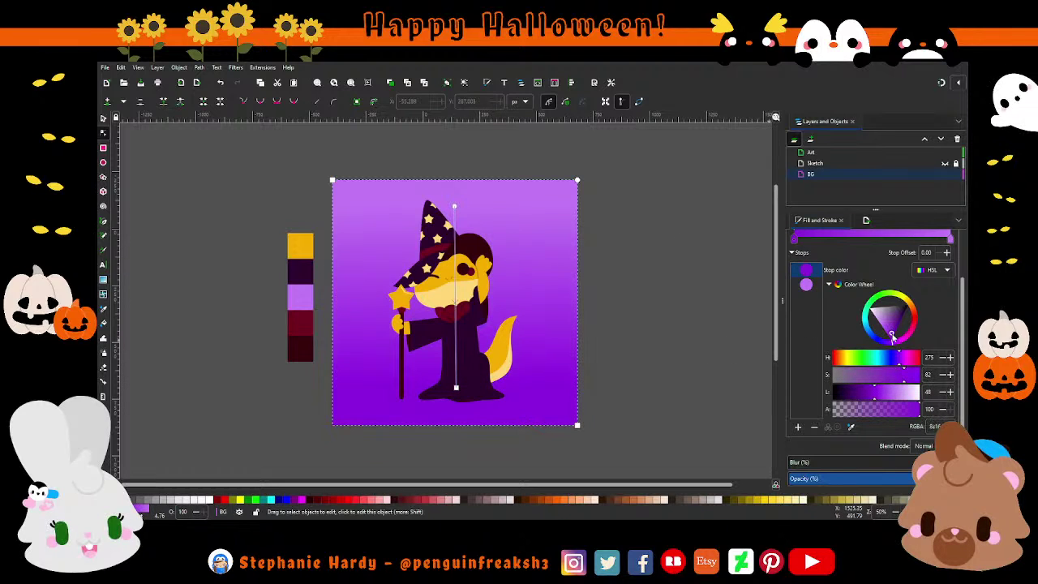
{"action": "left_click_drag", "start_coordinate": [892, 337], "coordinate": [866, 326]}
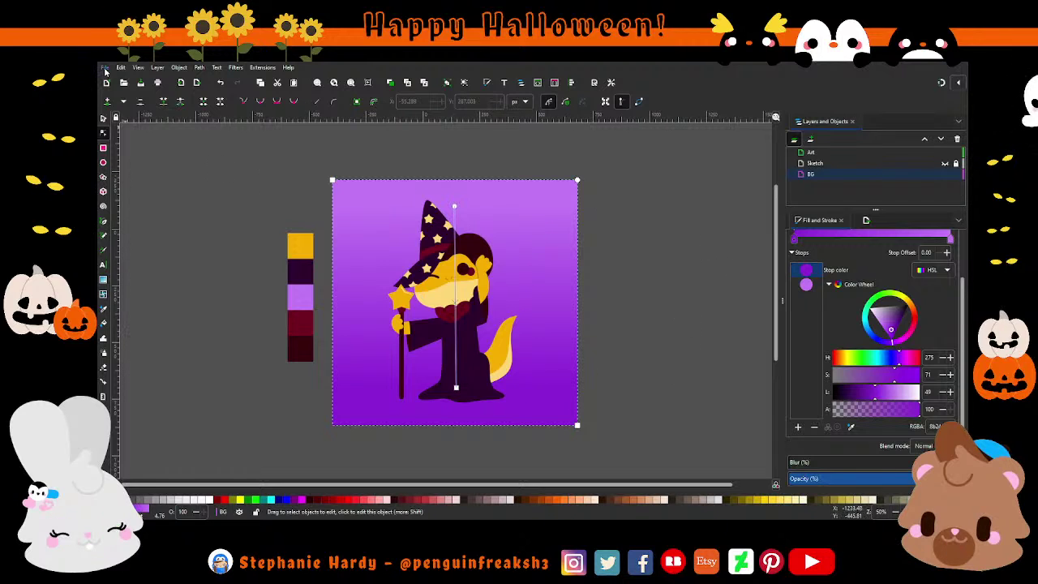
- Leave gradient editing, select the Art layer, and zoom into the robe and staff area
{"action": "key", "text": "s"}
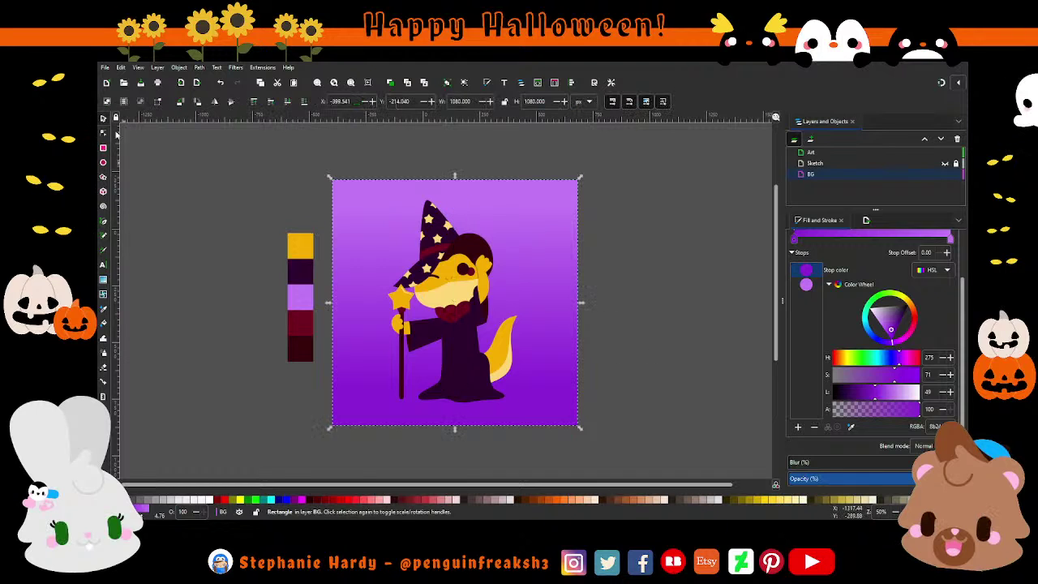
{"action": "key", "text": "Escape"}
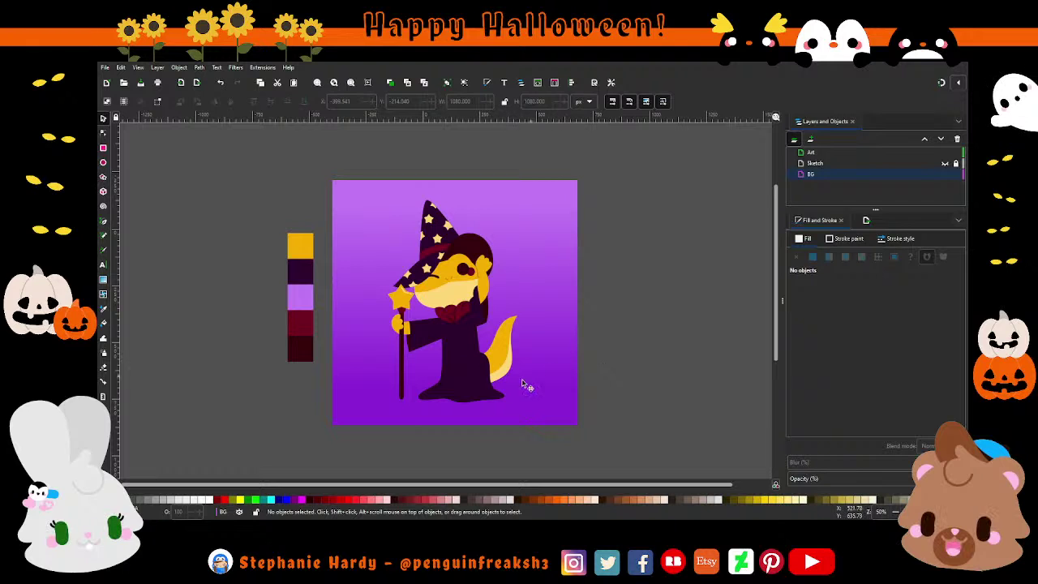
{"action": "mouse_move", "coordinate": [936, 171]}
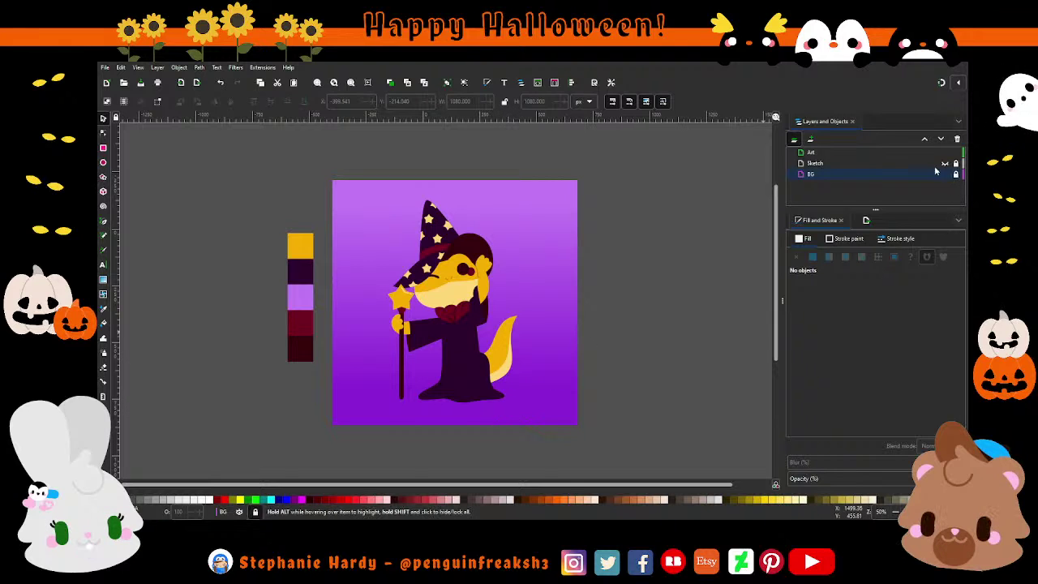
{"action": "left_click", "coordinate": [831, 153]}
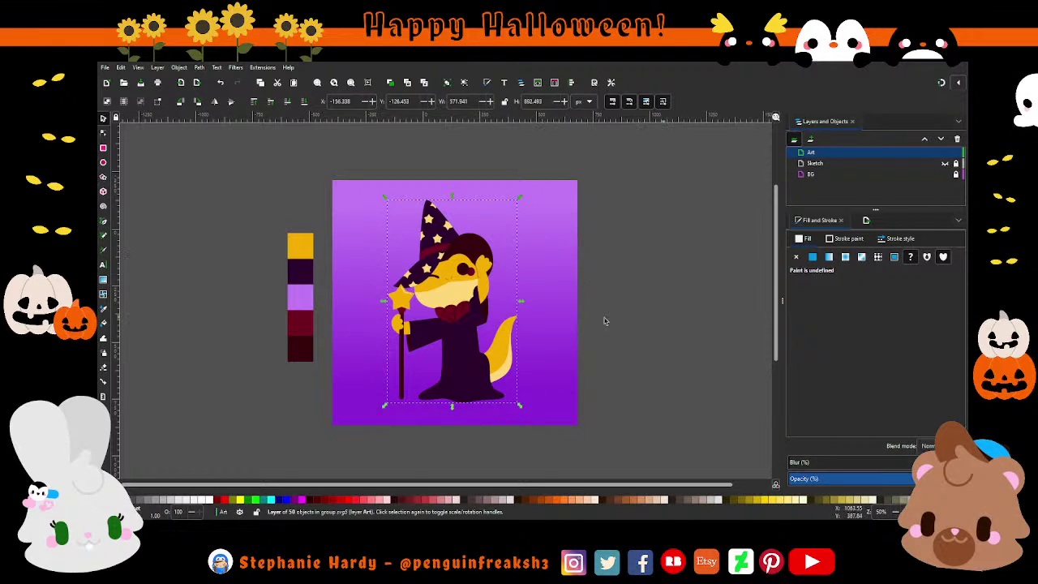
{"action": "scroll", "coordinate": [475, 317], "scroll_direction": "up", "scroll_amount": 1, "text": "ctrl"}
{"action": "scroll", "coordinate": [550, 298], "scroll_direction": "down", "scroll_amount": 1, "text": "ctrl"}
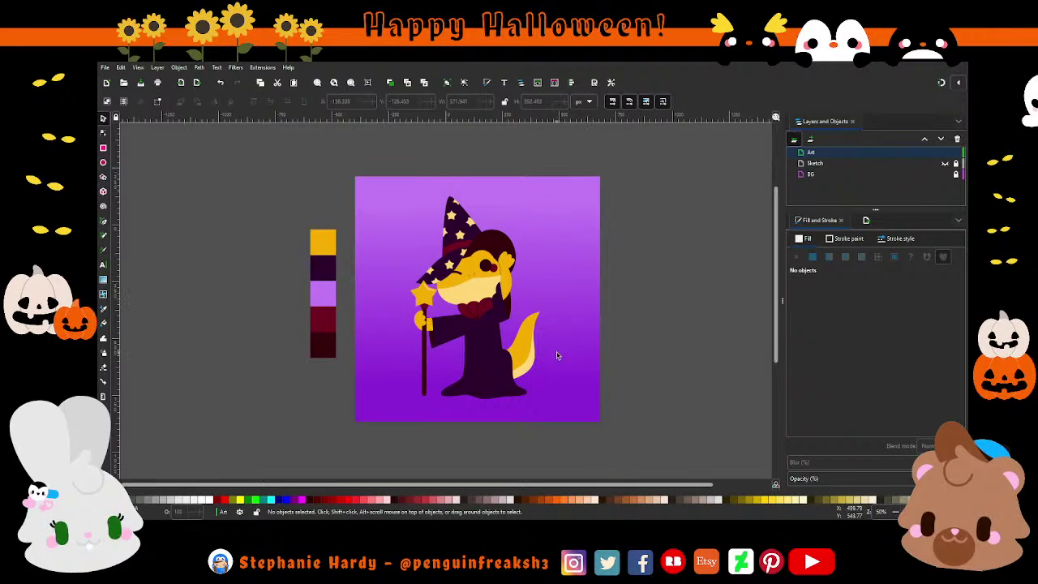
{"action": "scroll", "coordinate": [573, 387], "scroll_direction": "up", "scroll_amount": 1, "text": "ctrl"}
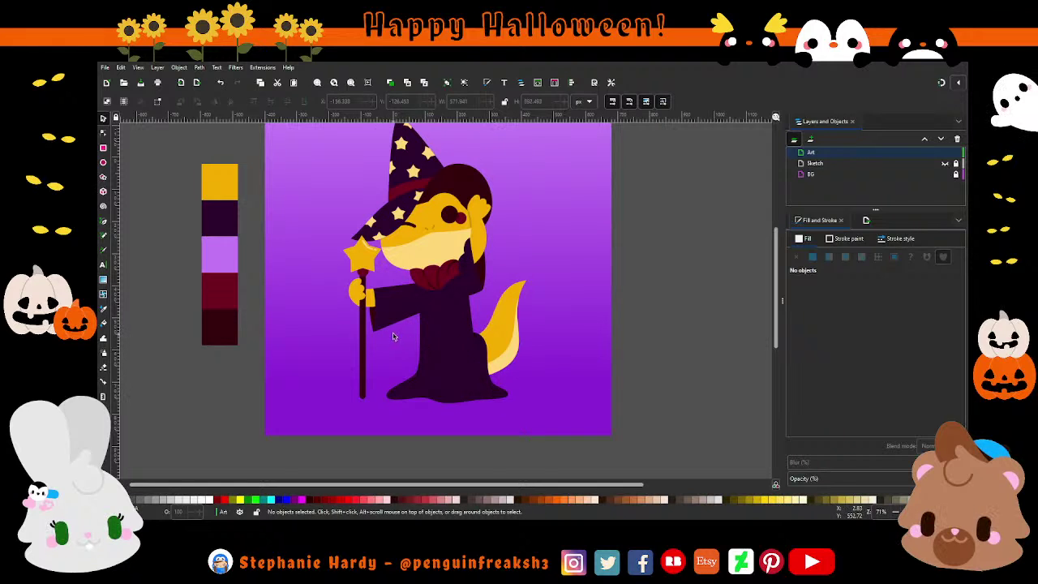
{"action": "scroll", "coordinate": [397, 336], "scroll_direction": "up", "scroll_amount": 3, "text": "ctrl"}
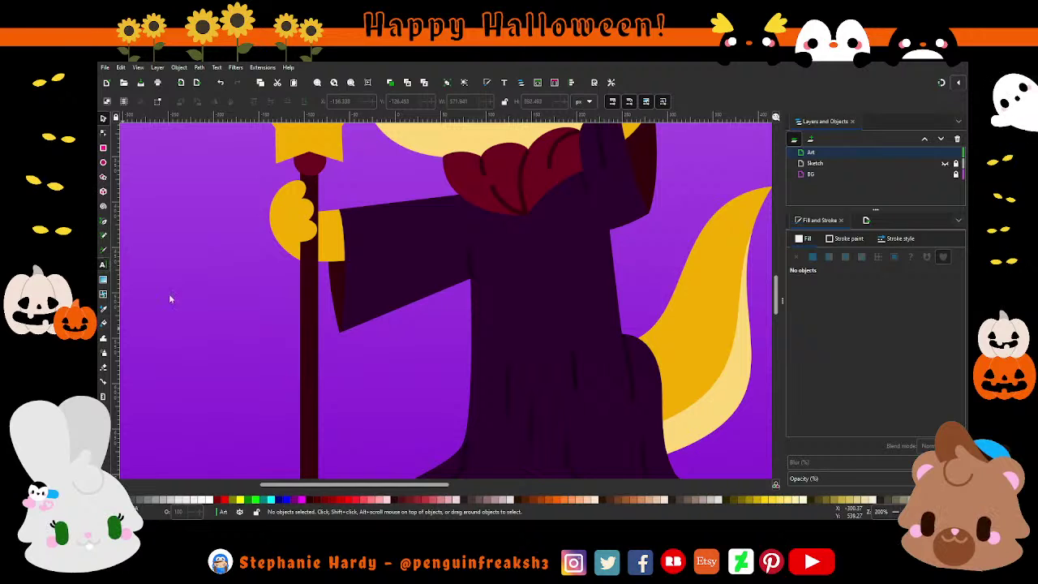
- Type the artist's signature handle below the sleeve with letter spacing 3
{"action": "key", "text": "t"}
{"action": "left_click", "coordinate": [331, 412]}
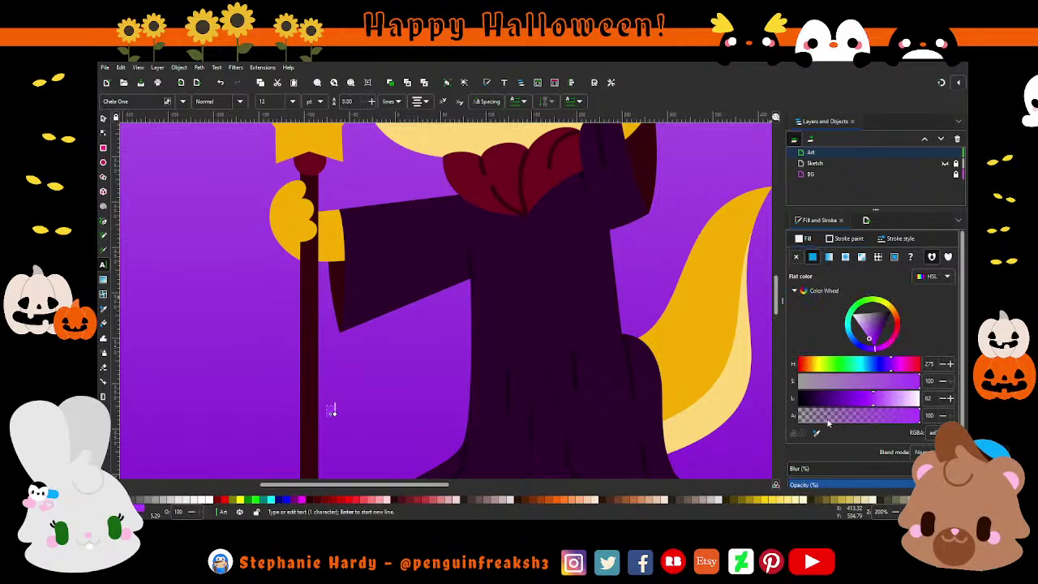
{"action": "key", "text": "Escape"}
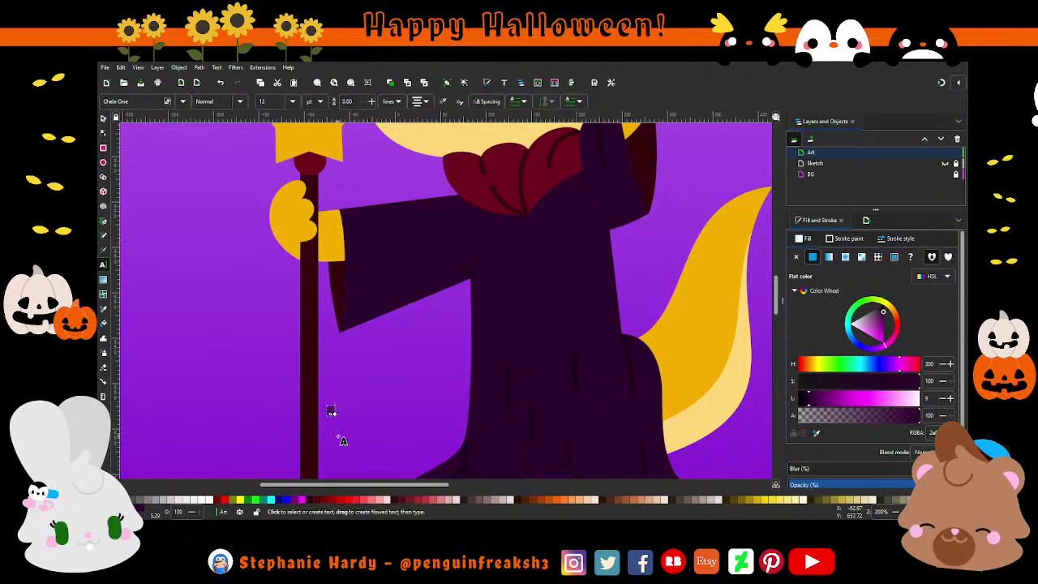
{"action": "left_click", "coordinate": [331, 410]}
{"action": "type", "text": "pengui"}
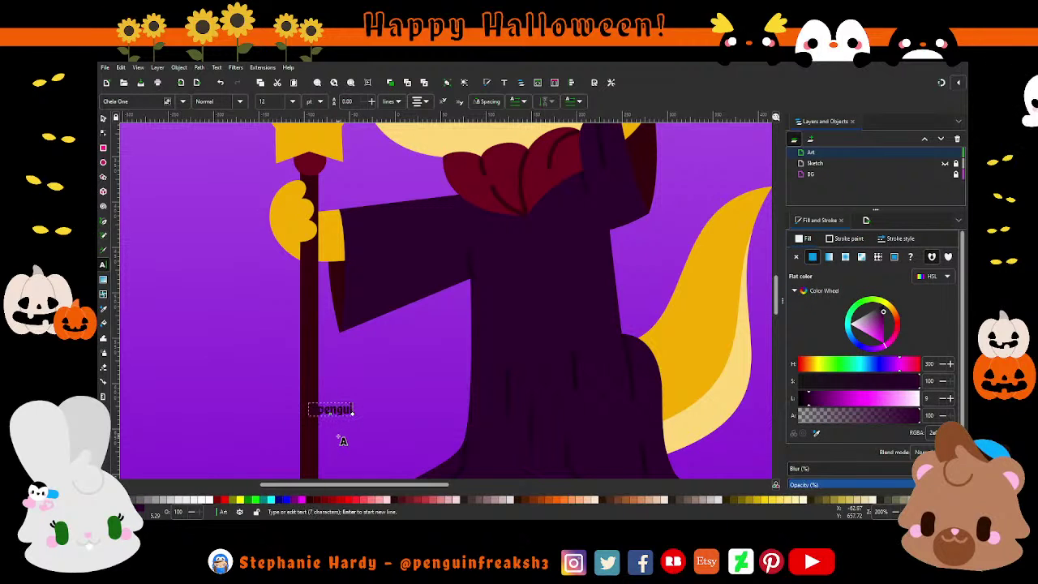
{"action": "type", "text": "nfreak"}
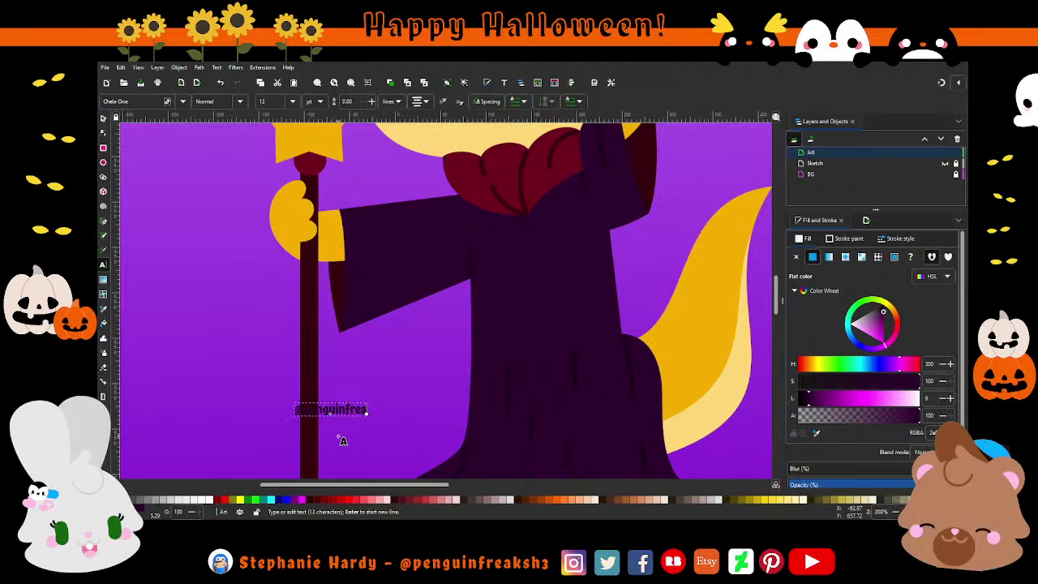
{"action": "type", "text": "sh3"}
{"action": "key", "text": "BackSpace"}
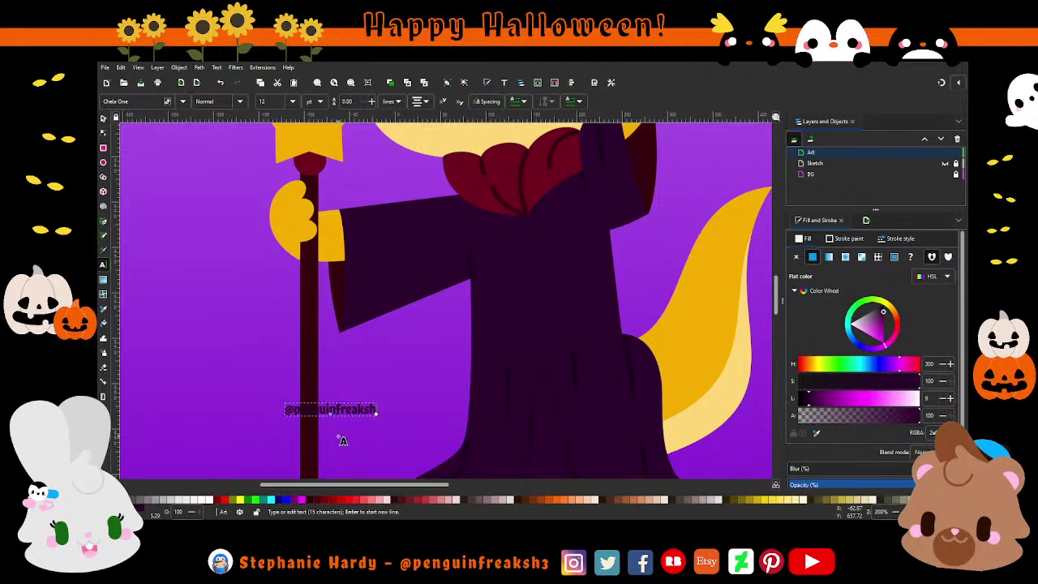
{"action": "type", "text": "3"}
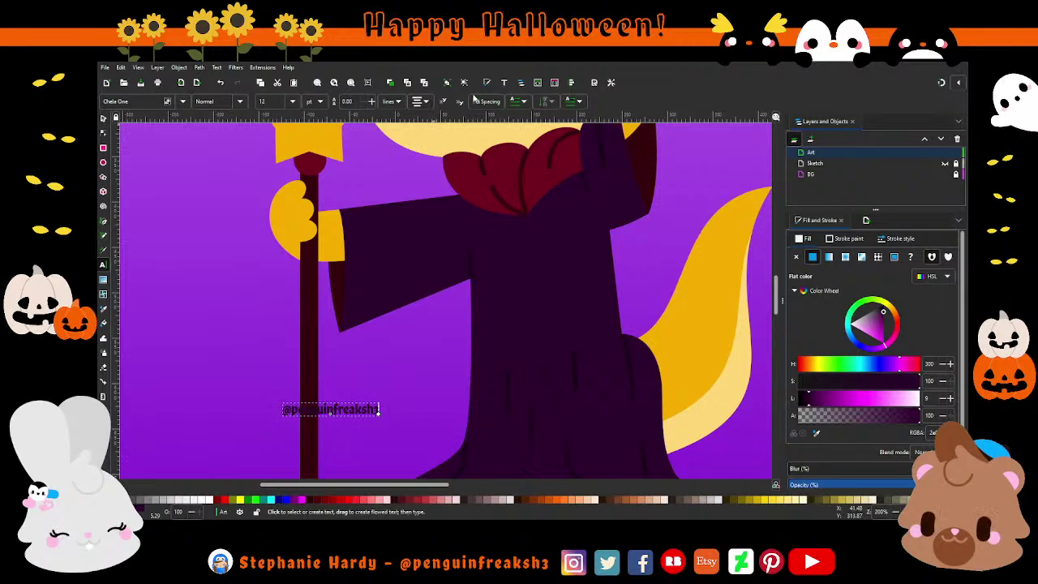
{"action": "left_click", "coordinate": [487, 101]}
{"action": "type", "text": "3"}
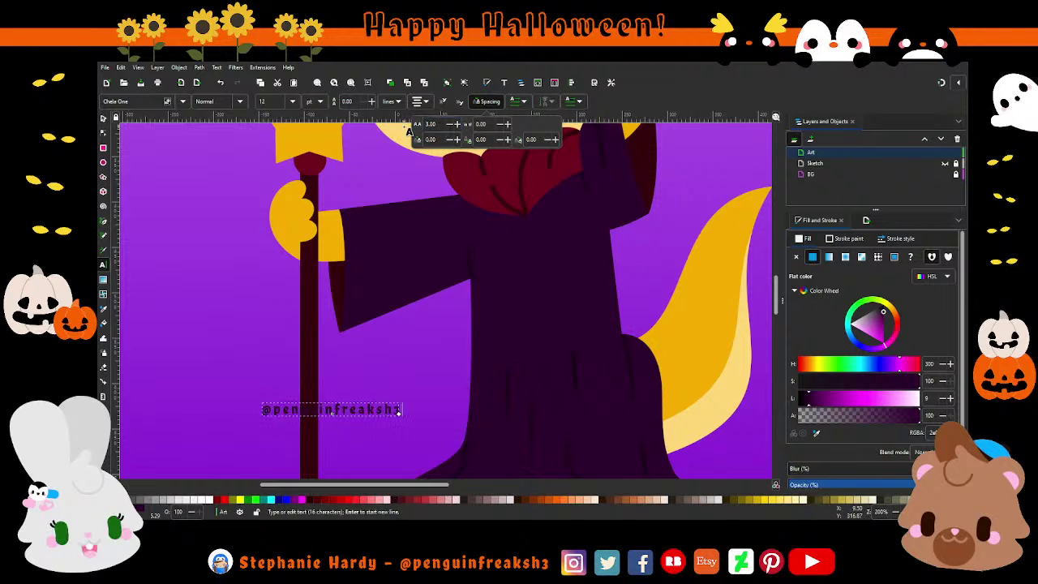
{"action": "key", "text": "Return"}
- Move the signature up to the sleeve and shrink it slightly
{"action": "left_click", "coordinate": [103, 119]}
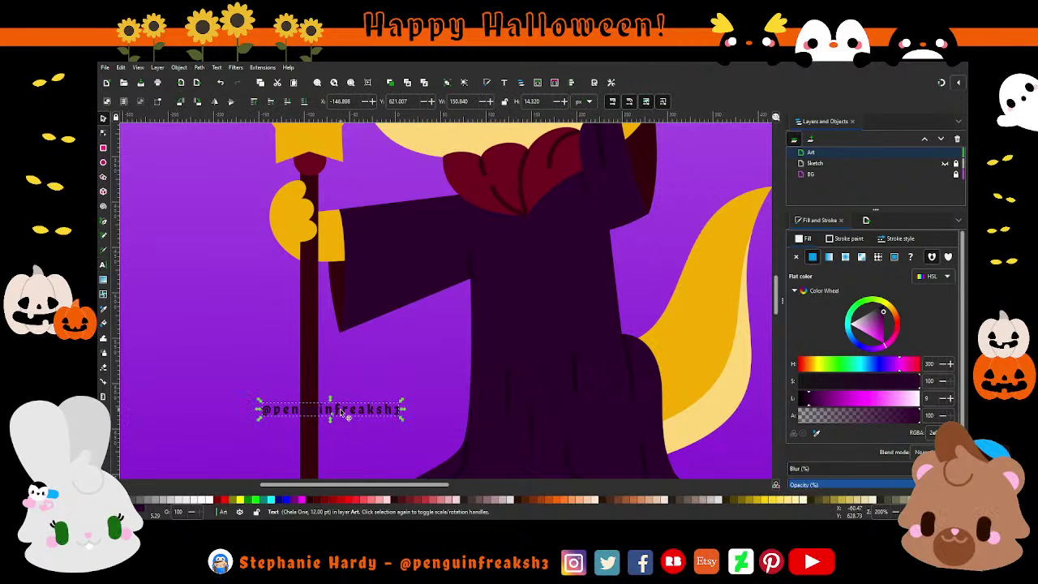
{"action": "left_click_drag", "start_coordinate": [298, 416], "coordinate": [362, 371]}
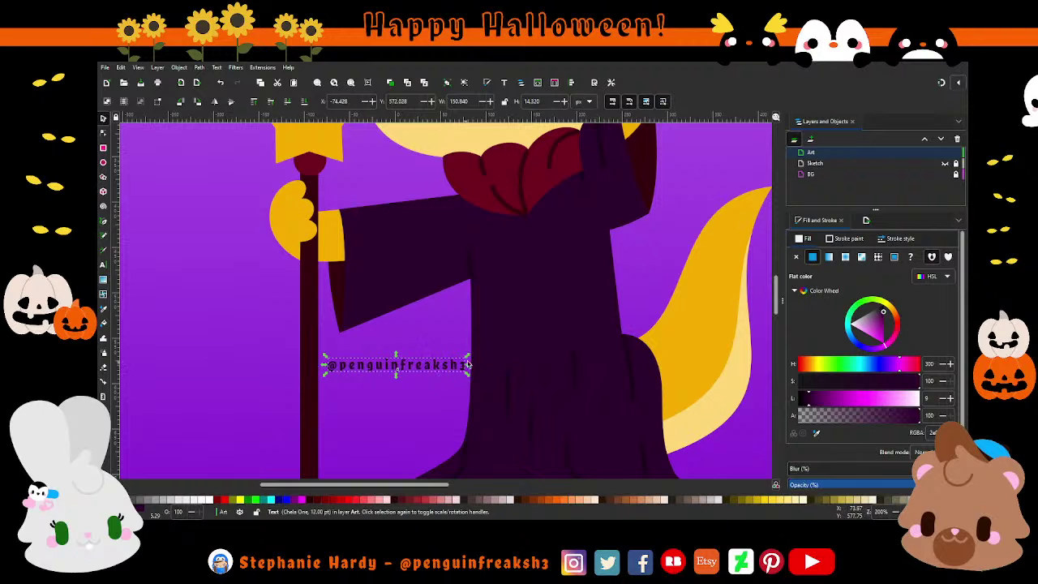
{"action": "mouse_move", "coordinate": [469, 357]}
{"action": "left_mouse_down"}
{"action": "mouse_move", "coordinate": [418, 365]}
{"action": "mouse_move", "coordinate": [444, 332]}
{"action": "mouse_move", "coordinate": [454, 293]}
{"action": "left_mouse_up"}
{"action": "left_click", "coordinate": [445, 333]}
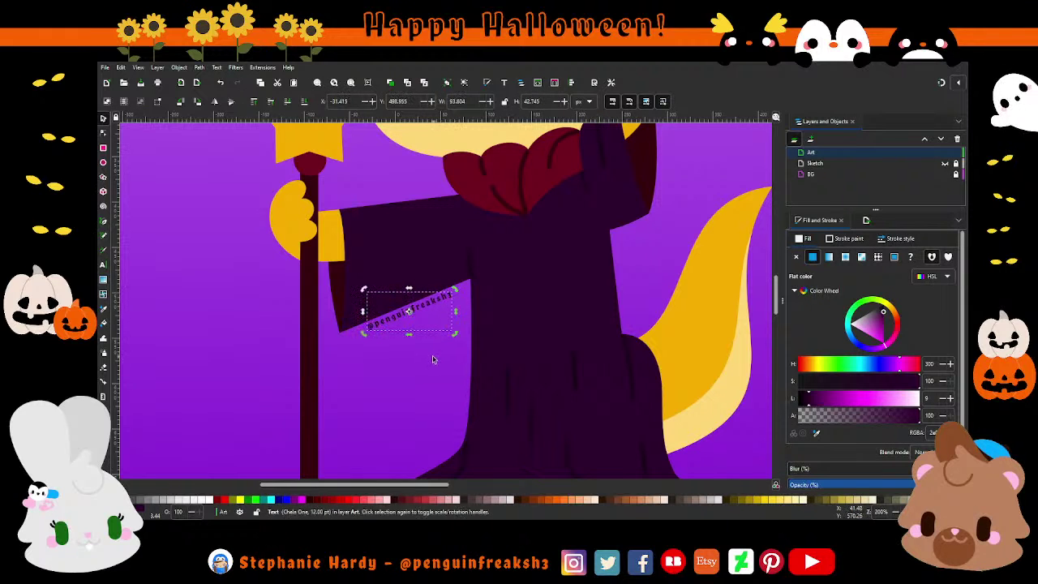
- Tilt the signature along the sleeve edge, enlarge it a little and nudge it into place
{"action": "left_click", "coordinate": [376, 354]}
{"action": "key", "text": "5"}
{"action": "scroll", "coordinate": [380, 365], "scroll_direction": "down", "scroll_amount": 1}
{"action": "scroll", "coordinate": [440, 364], "scroll_direction": "down", "scroll_amount": 1}
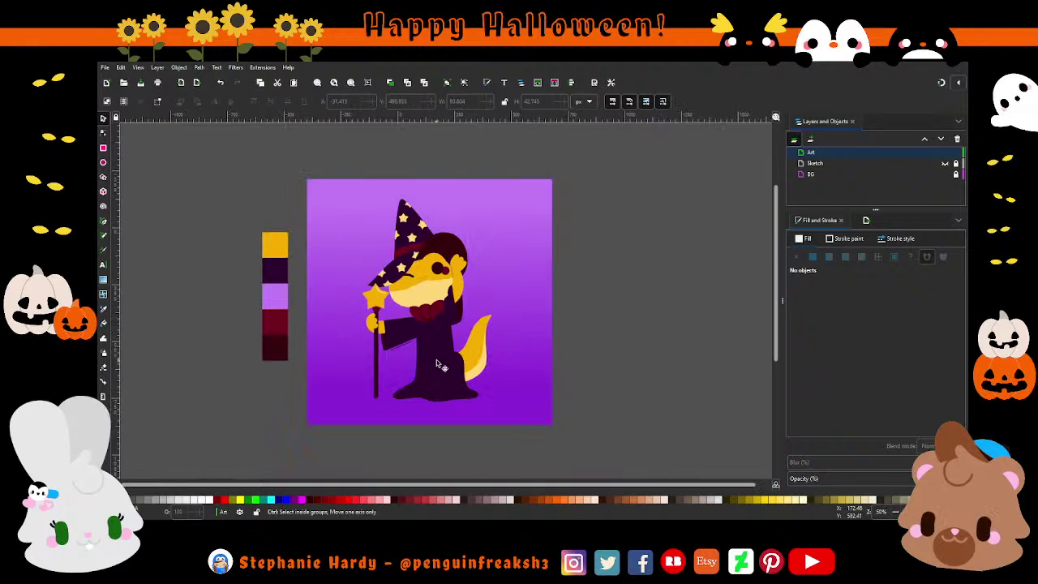
{"action": "scroll", "coordinate": [403, 349], "scroll_direction": "up", "scroll_amount": 3}
{"action": "left_click", "coordinate": [395, 347]}
{"action": "left_click_drag", "start_coordinate": [358, 362], "coordinate": [346, 370]}
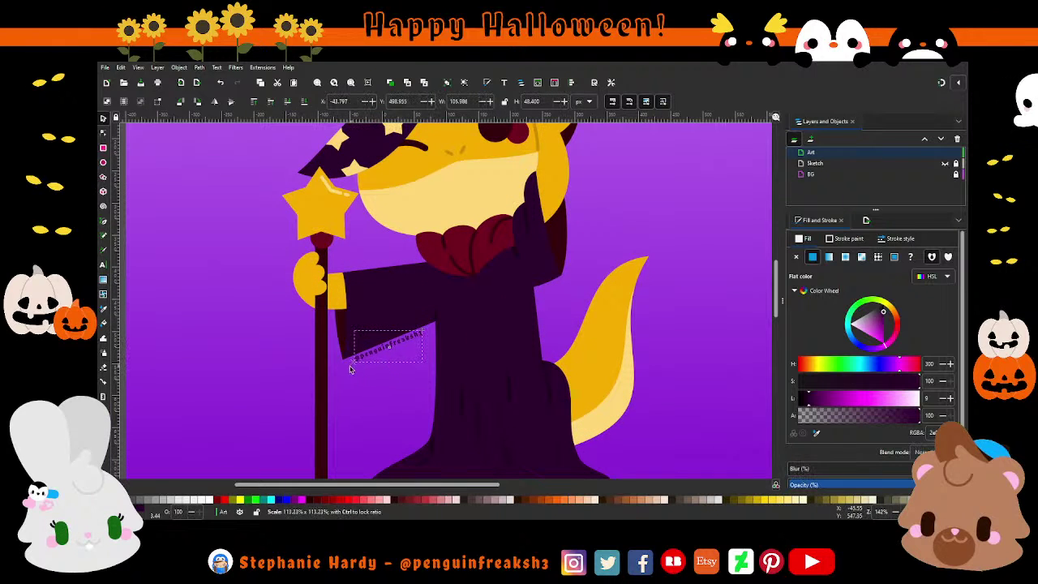
{"action": "left_click_drag", "start_coordinate": [398, 347], "coordinate": [402, 350]}
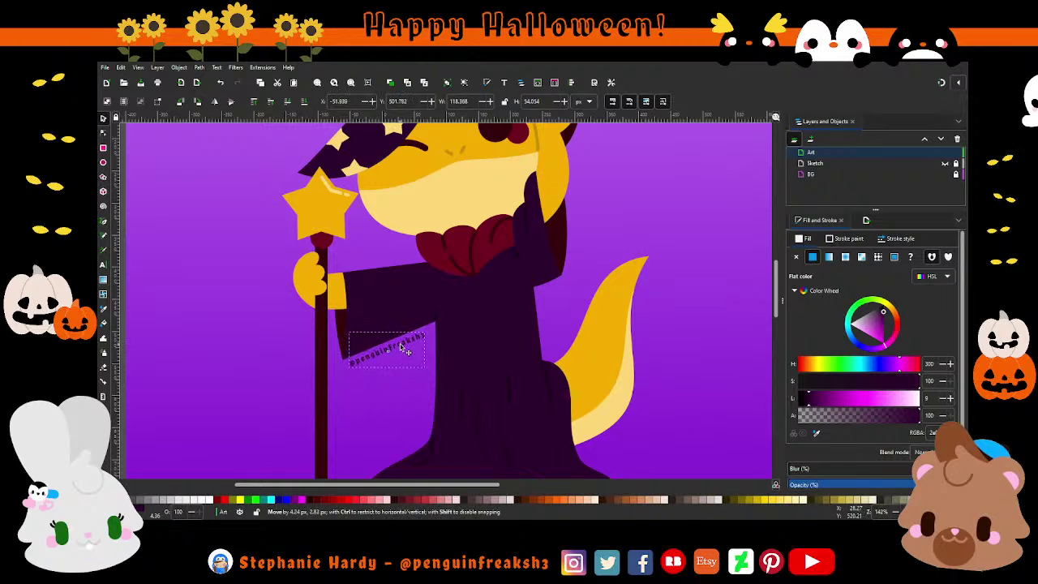
- Fit the whole page in view and save the drawing
{"action": "key", "text": "Escape"}
{"action": "key", "text": "5"}
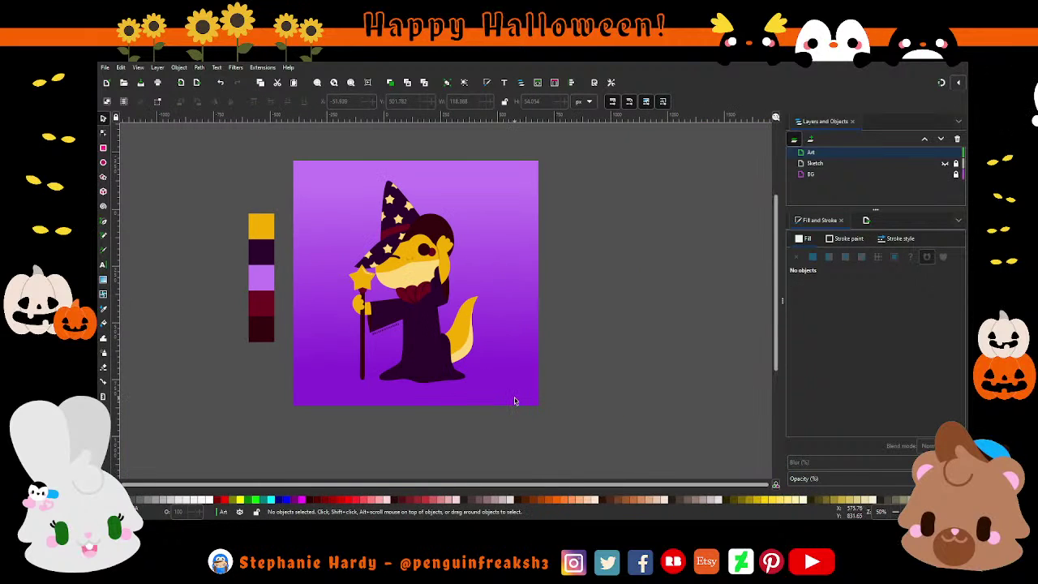
{"action": "key", "text": "ctrl+s"}
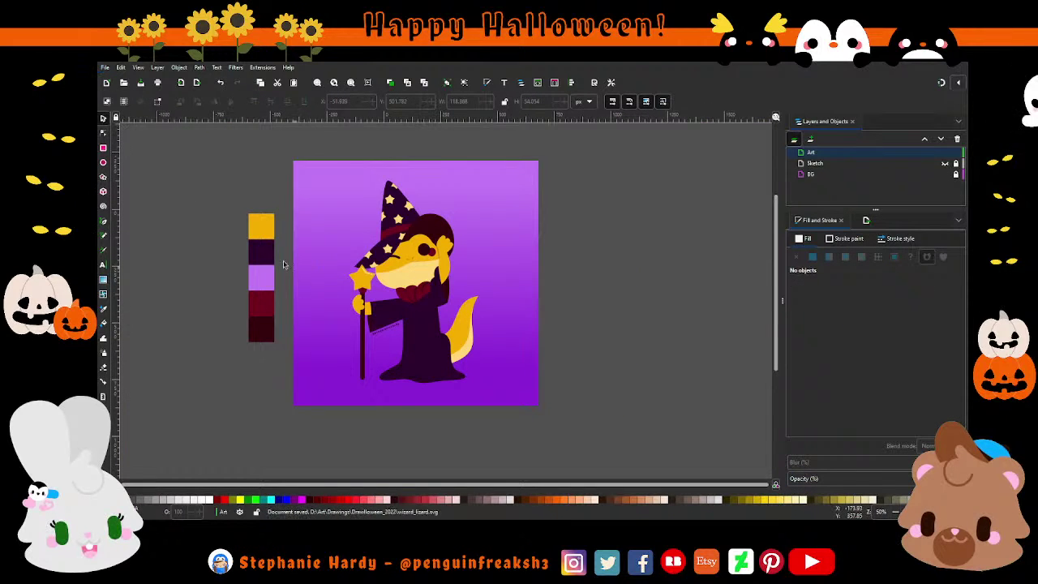
{"action": "scroll", "coordinate": [272, 284], "scroll_direction": "down", "scroll_amount": 1}
{"action": "scroll", "coordinate": [287, 276], "scroll_direction": "down", "scroll_amount": 1}
{"action": "scroll", "coordinate": [490, 266], "scroll_direction": "up", "scroll_amount": 1}
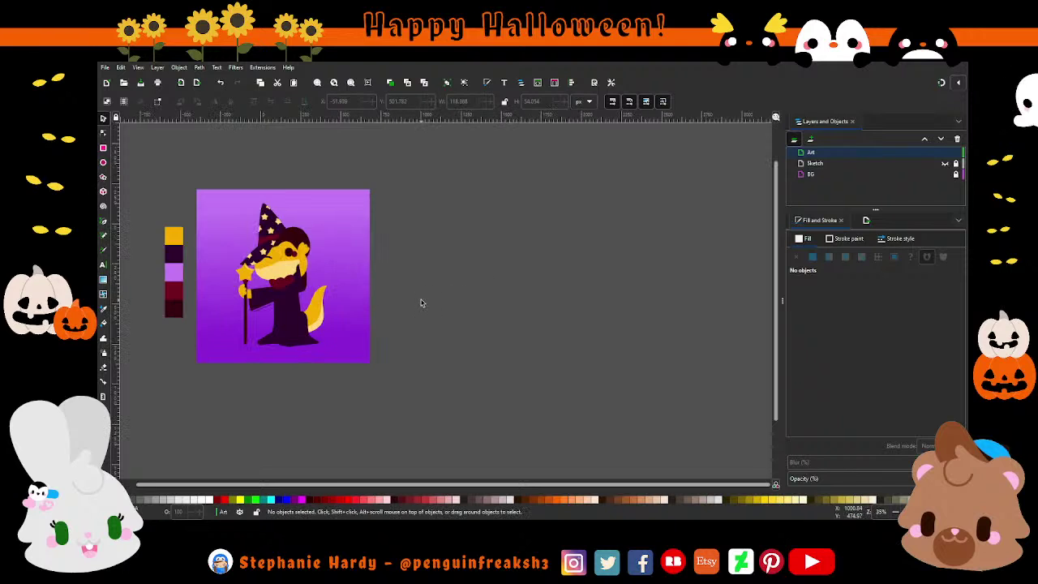
{"action": "scroll", "coordinate": [412, 295], "scroll_direction": "up", "scroll_amount": 1}
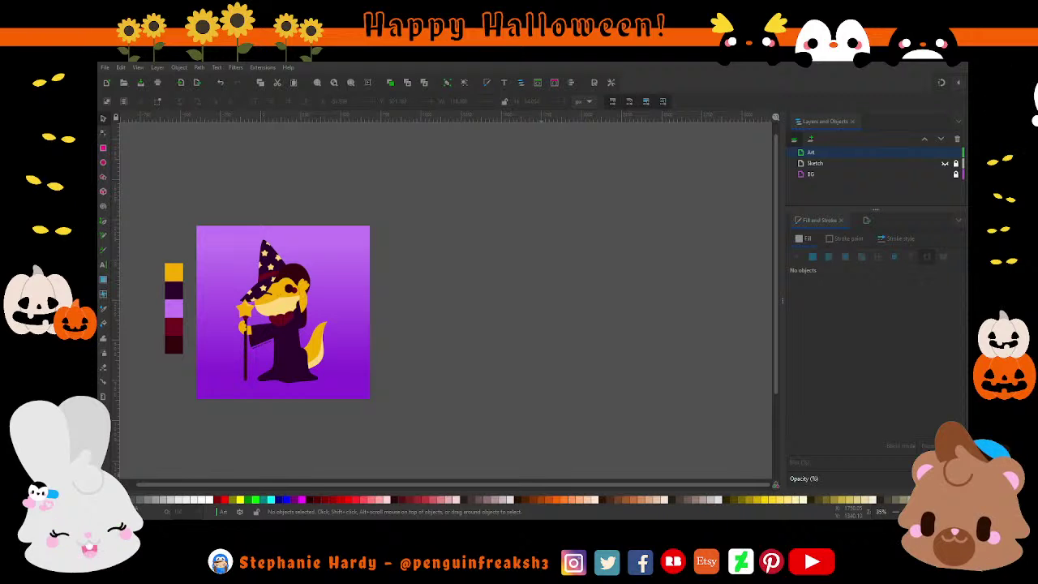
- Paste the old wizard drawing, enlarged and placed right of the page, with both fitted in view
{"action": "key", "text": "alt+Tab"}
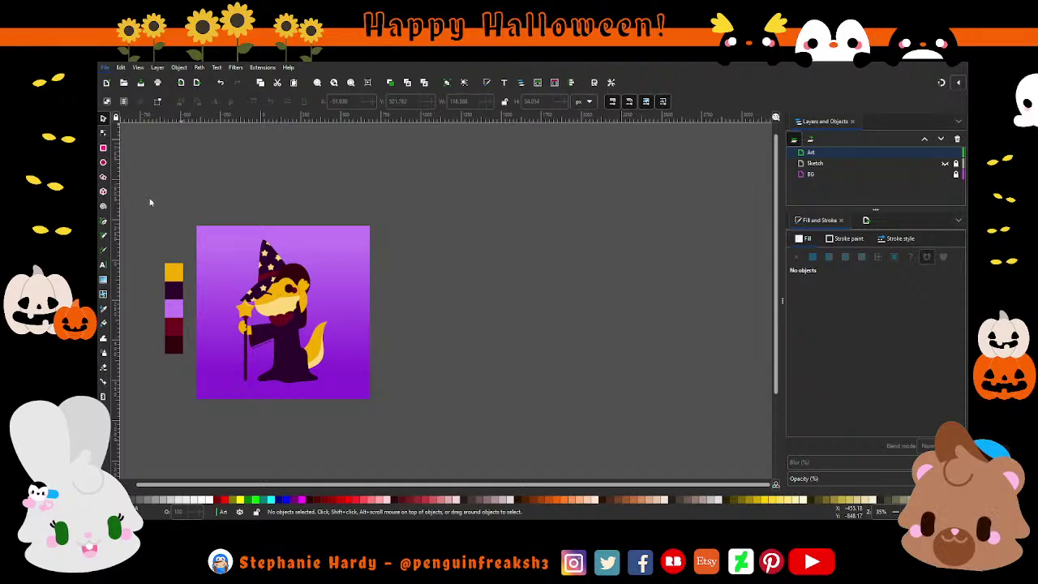
{"action": "key", "text": "alt+Tab"}
{"action": "key", "text": "alt+Tab"}
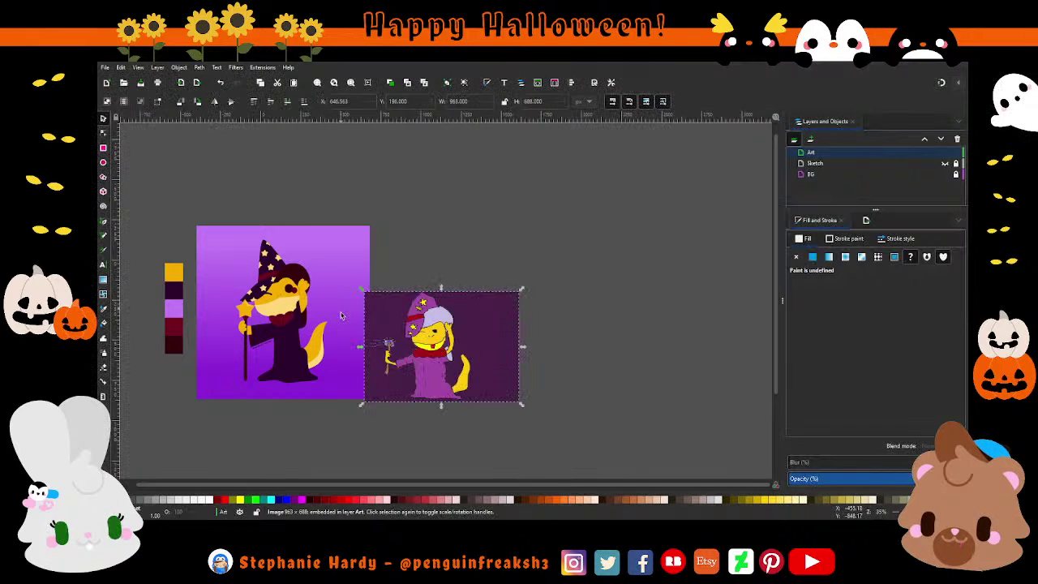
{"action": "key", "text": "alt+Tab"}
{"action": "key", "text": "ctrl+v"}
{"action": "left_click_drag", "start_coordinate": [421, 366], "coordinate": [438, 317]}
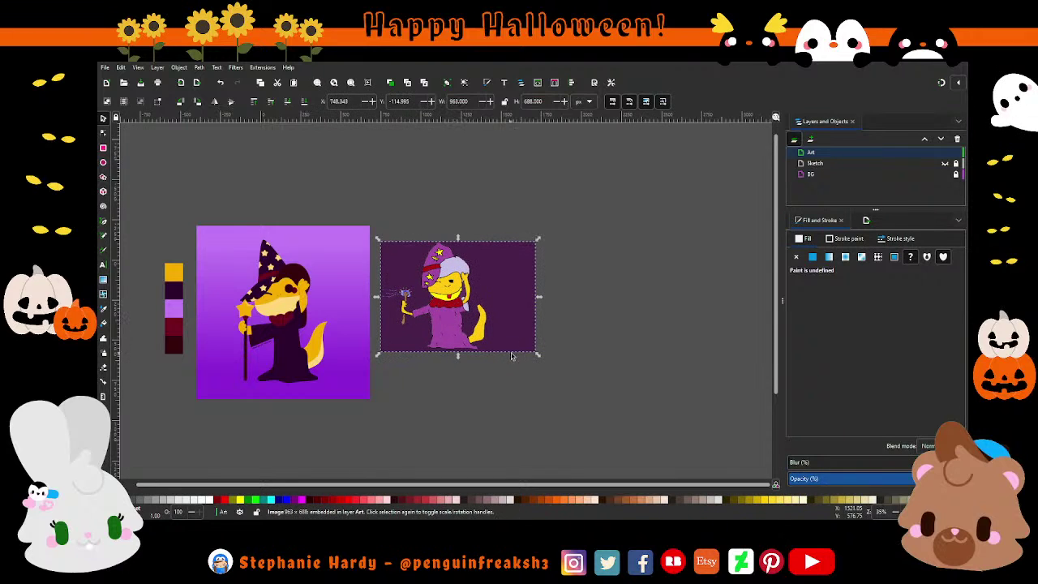
{"action": "left_click_drag", "start_coordinate": [531, 355], "coordinate": [615, 408]}
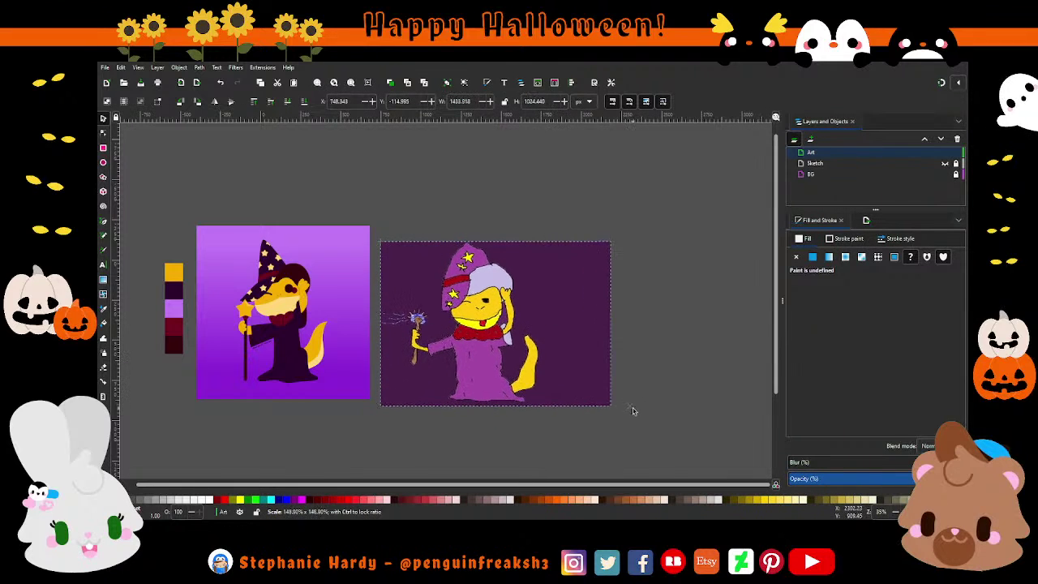
{"action": "left_click_drag", "start_coordinate": [490, 377], "coordinate": [481, 357]}
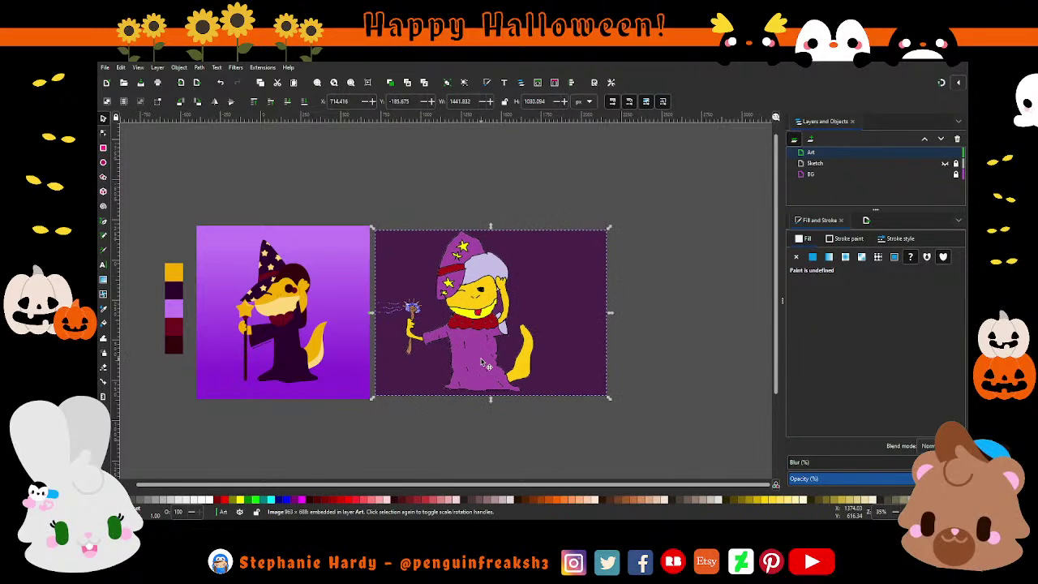
{"action": "key", "text": "4"}
- Deselect and zoom around to compare the old and new drawings side by side
{"action": "left_click", "coordinate": [515, 440]}
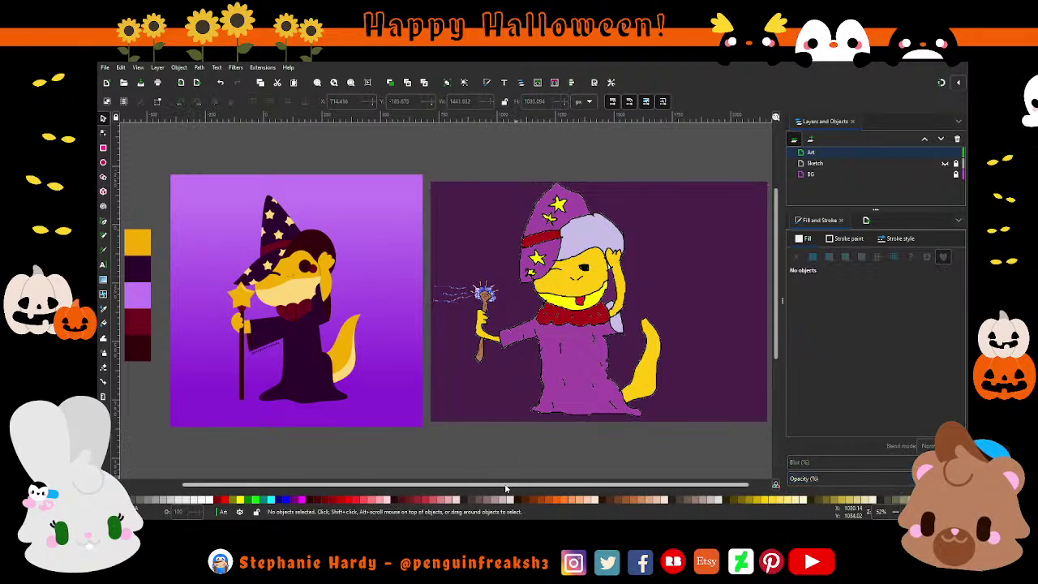
{"action": "mouse_move", "coordinate": [506, 485]}
{"action": "left_mouse_down"}
{"action": "mouse_move", "coordinate": [519, 485]}
{"action": "mouse_move", "coordinate": [507, 486]}
{"action": "left_mouse_up"}
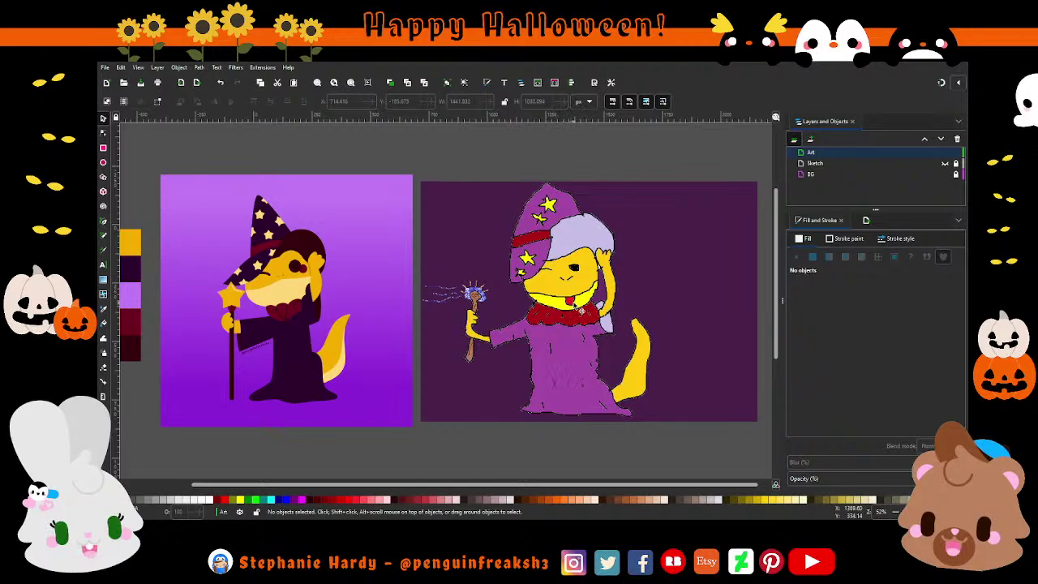
{"action": "scroll", "coordinate": [574, 286], "scroll_direction": "up", "scroll_amount": 1, "text": "ctrl"}
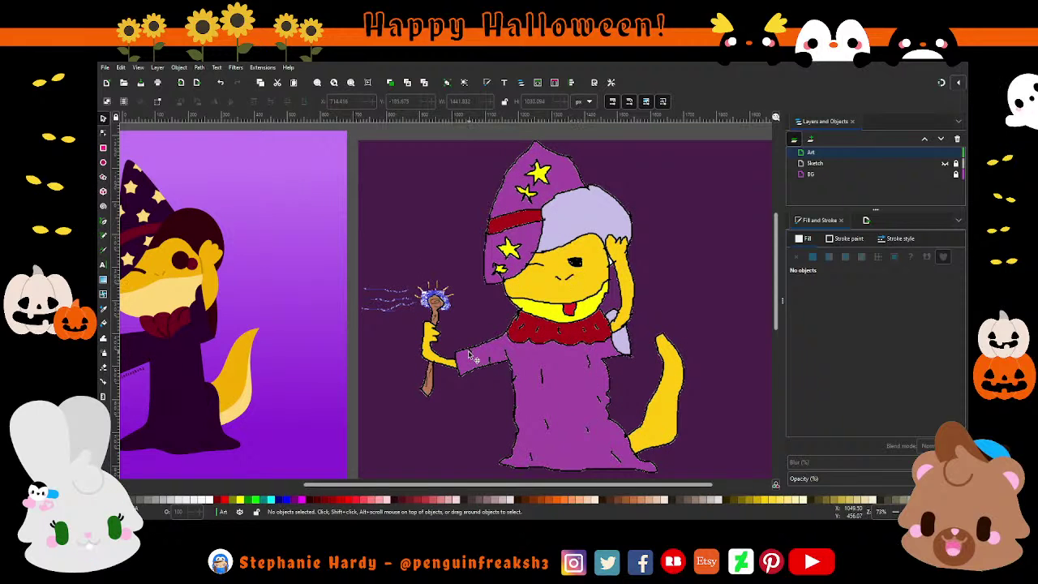
{"action": "scroll", "coordinate": [420, 302], "scroll_direction": "up", "scroll_amount": 3, "text": "ctrl"}
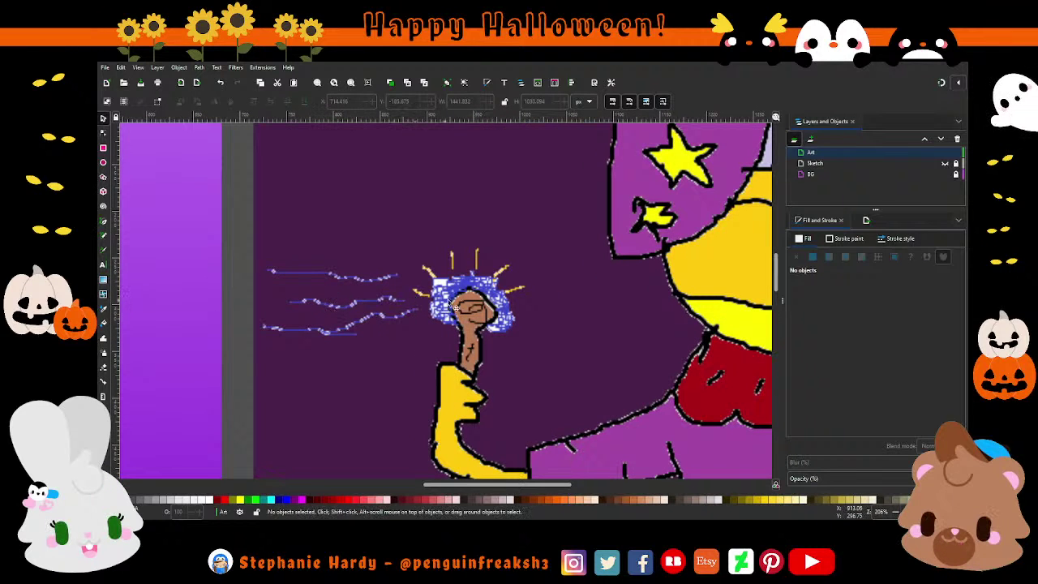
{"action": "scroll", "coordinate": [429, 284], "scroll_direction": "down", "scroll_amount": 1, "text": "ctrl"}
{"action": "scroll", "coordinate": [428, 279], "scroll_direction": "down", "scroll_amount": 1, "text": "ctrl"}
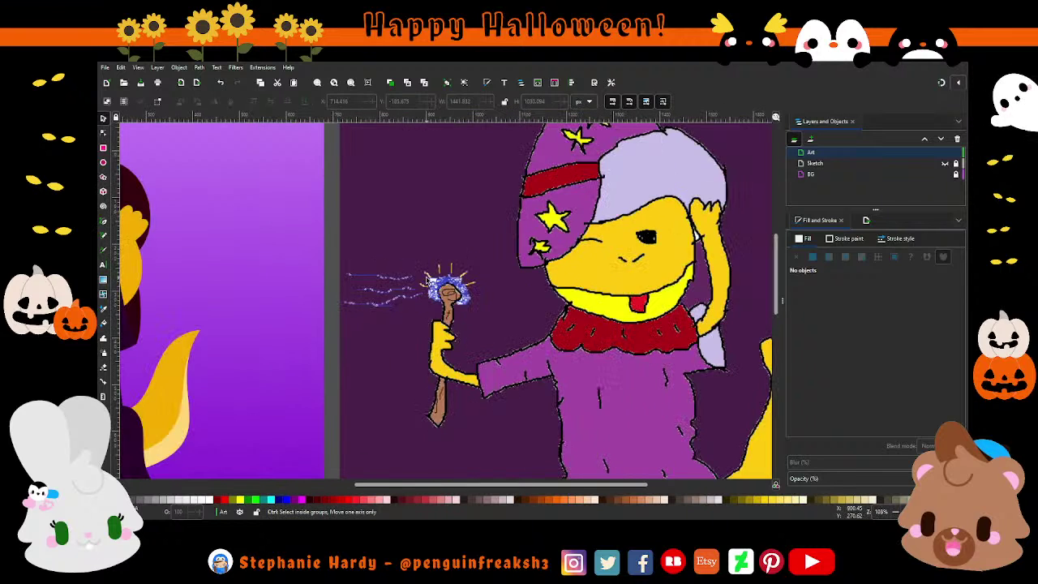
{"action": "scroll", "coordinate": [427, 280], "scroll_direction": "down", "scroll_amount": 1, "text": "ctrl"}
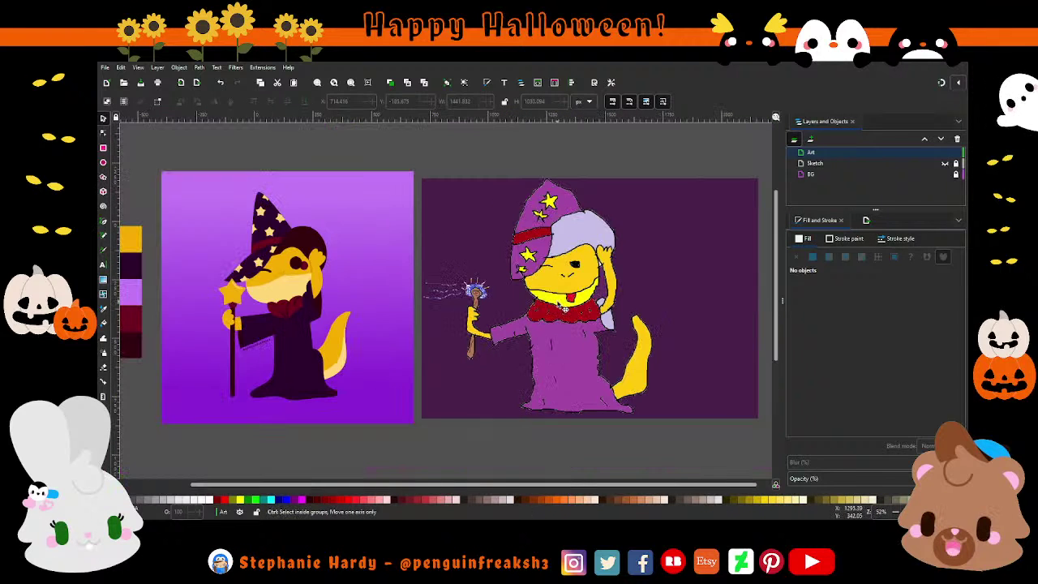
{"action": "scroll", "coordinate": [566, 308], "scroll_direction": "down", "scroll_amount": 1, "text": "ctrl"}
{"action": "left_click_drag", "start_coordinate": [486, 483], "coordinate": [496, 484]}
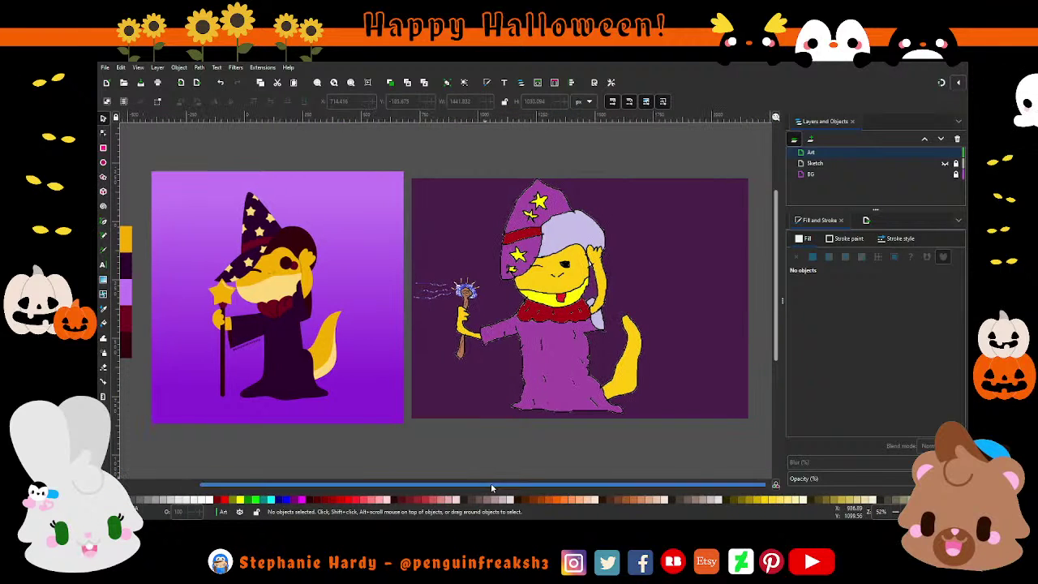